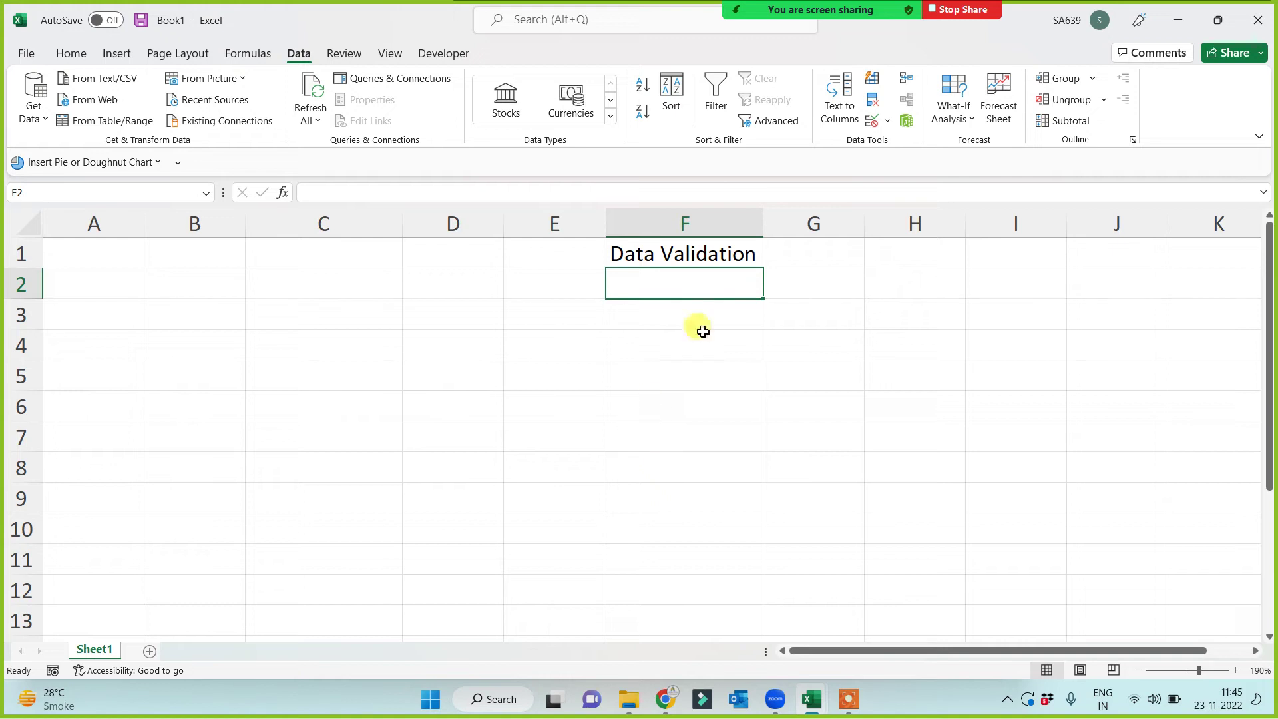
Narrow column C slightly, leaving the 'Data Validation' title in F1 as is.
left_click(669, 253)
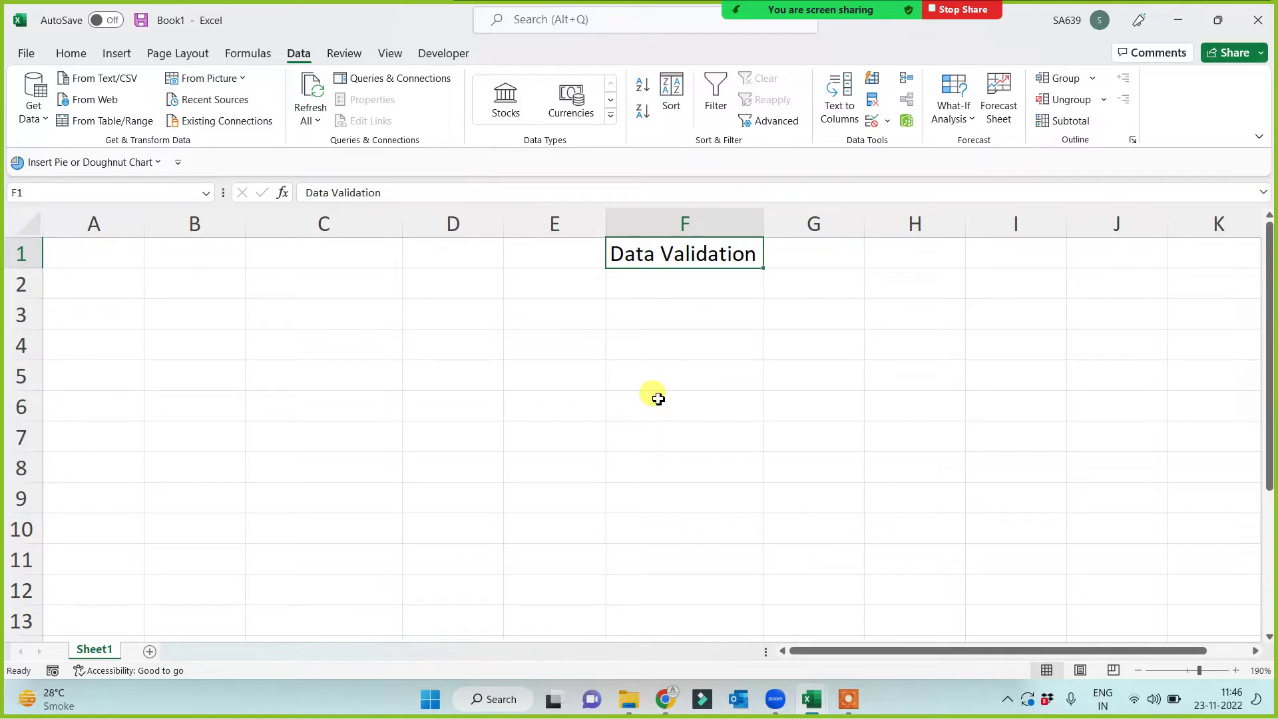
left_click(683, 344)
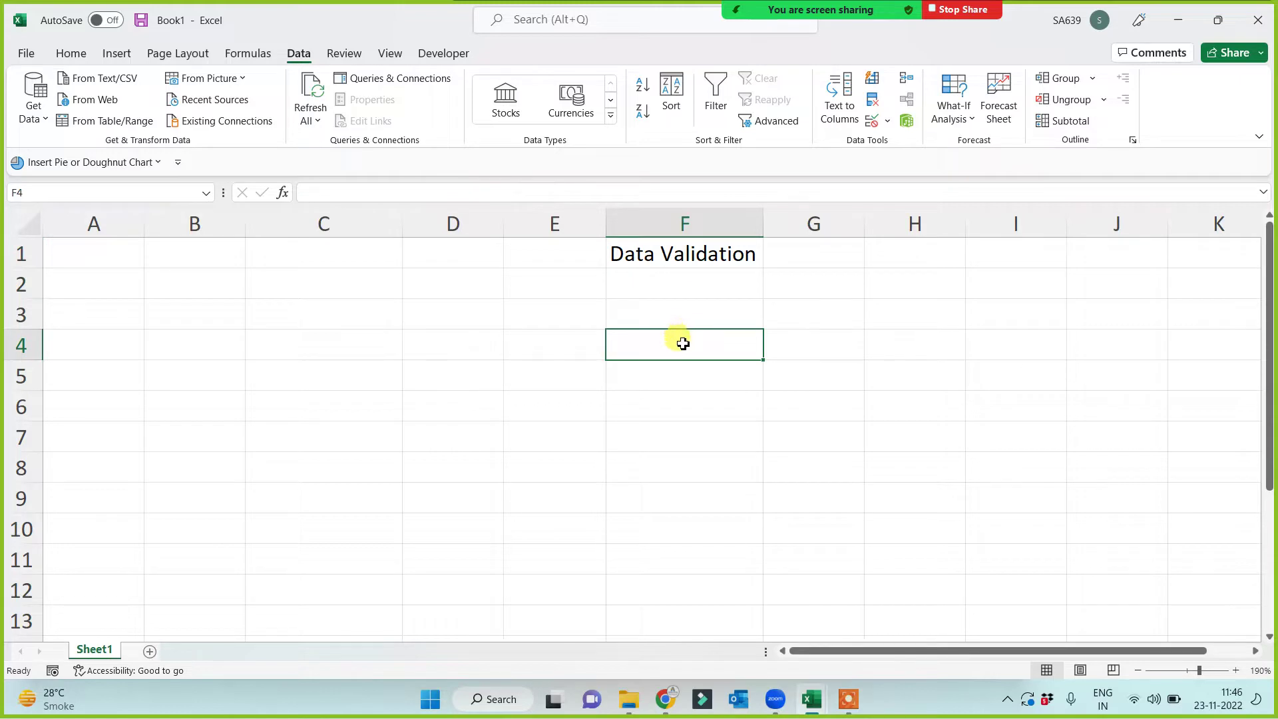
left_click_drag(401, 221, 377, 225)
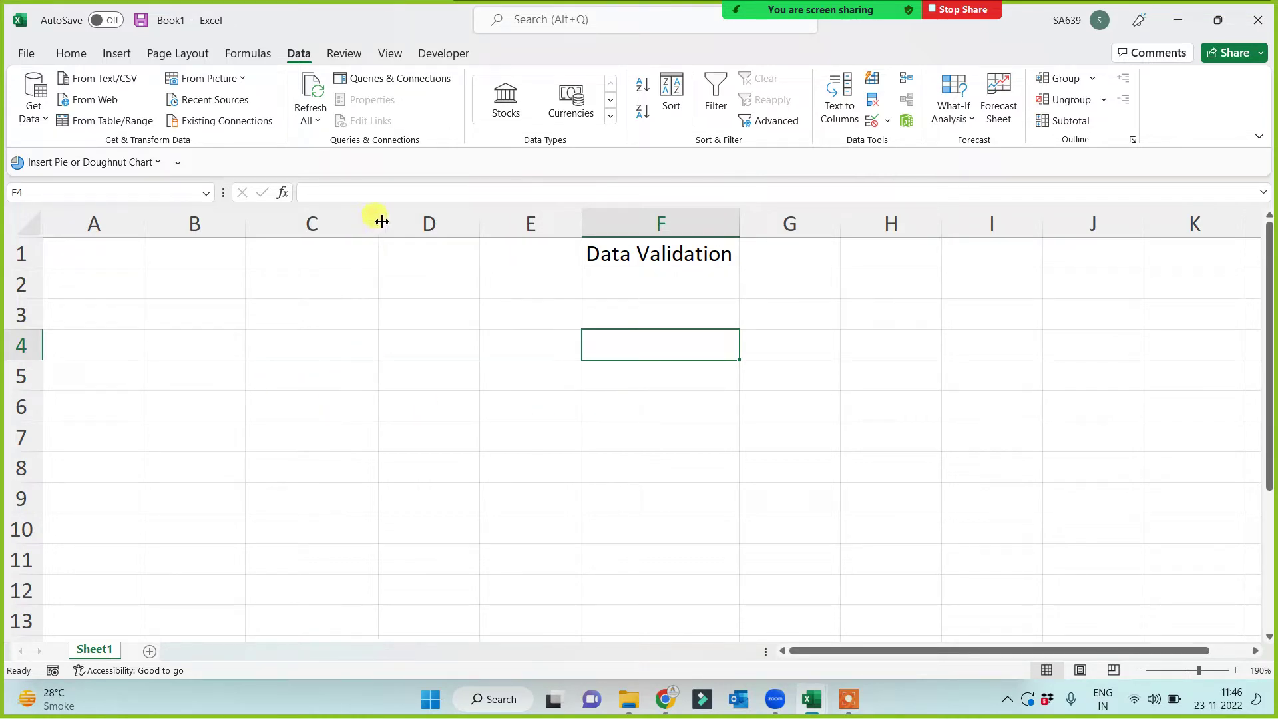
left_click_drag(382, 222, 360, 222)
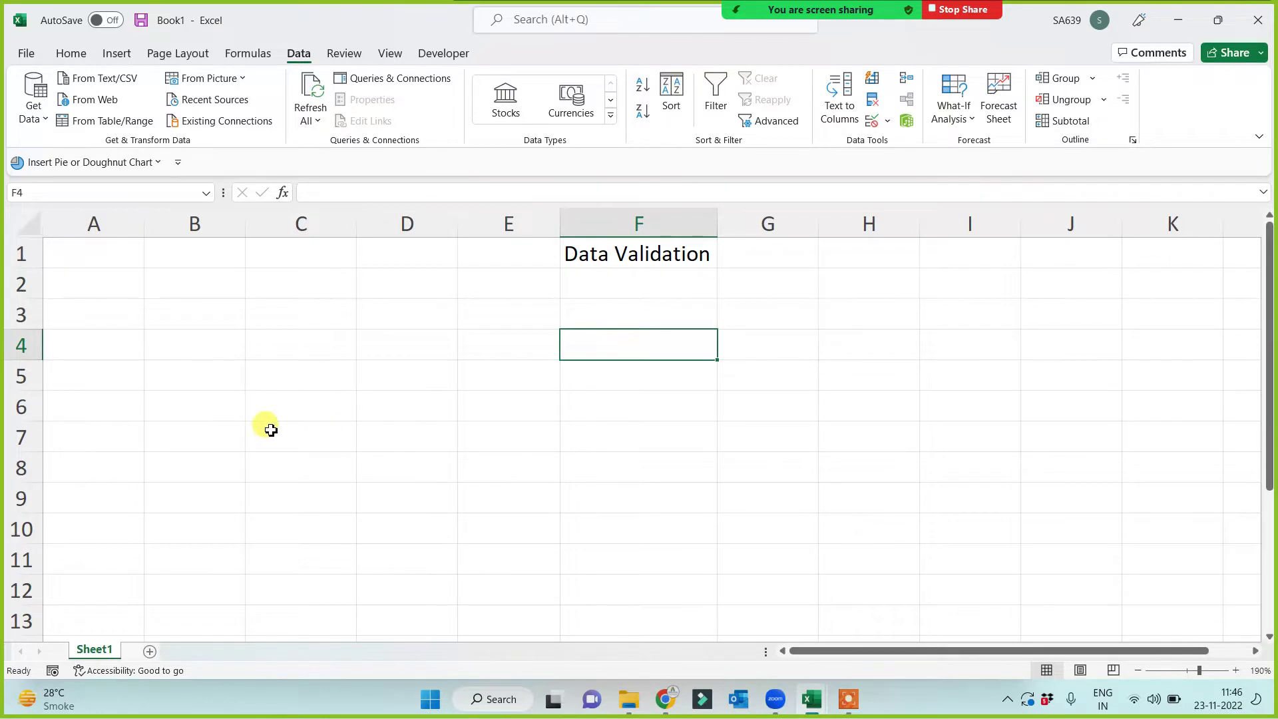
scroll(299, 426, "up", 1)
scroll(359, 422, "up", 1)
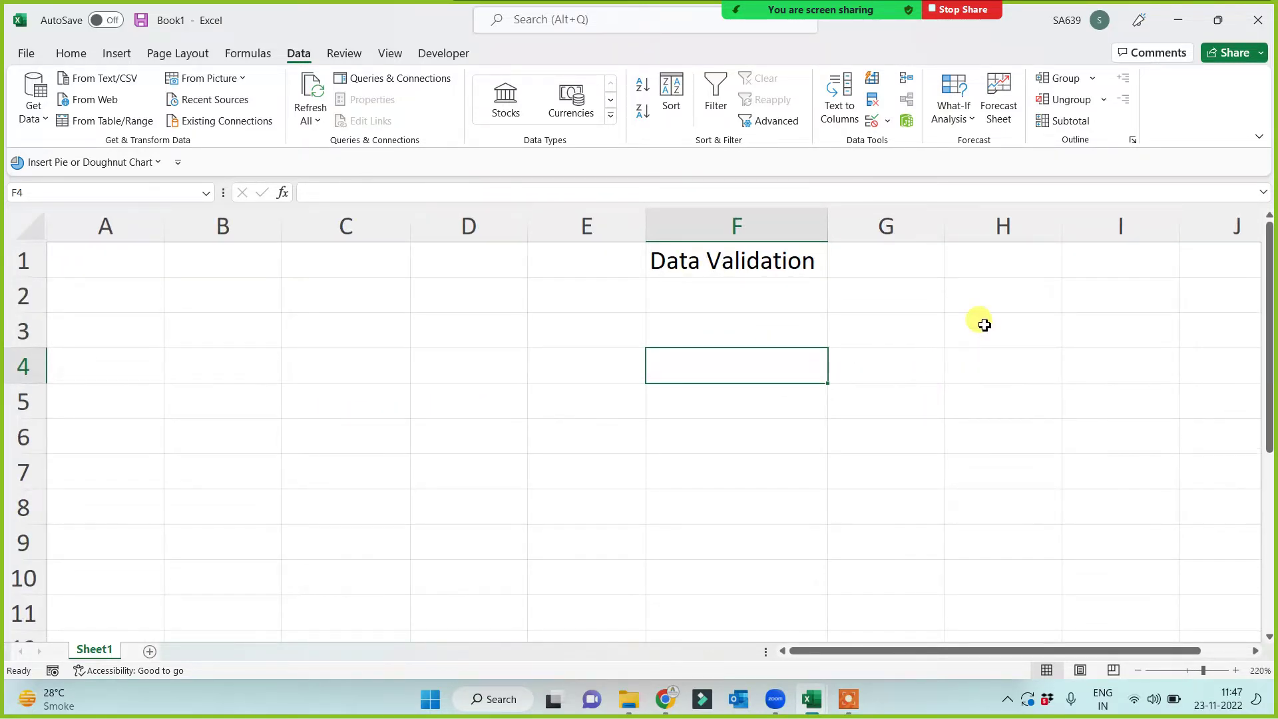
left_click(1000, 263)
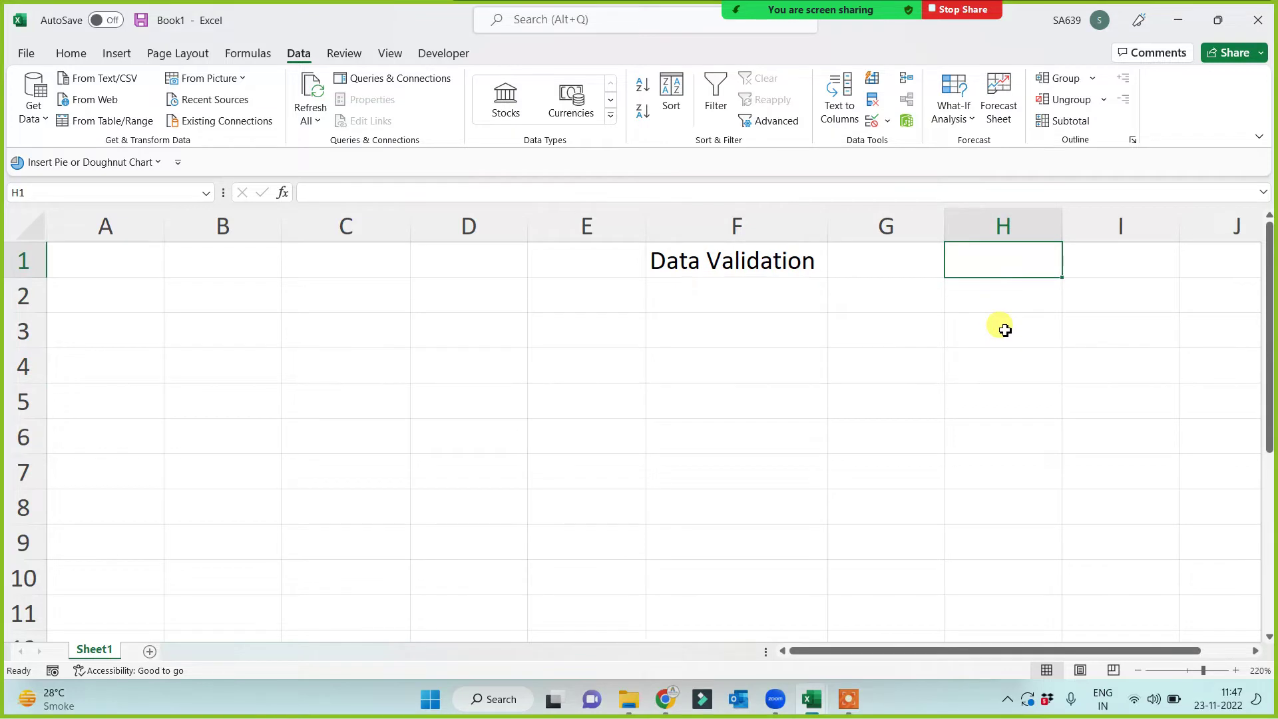
left_click(766, 256)
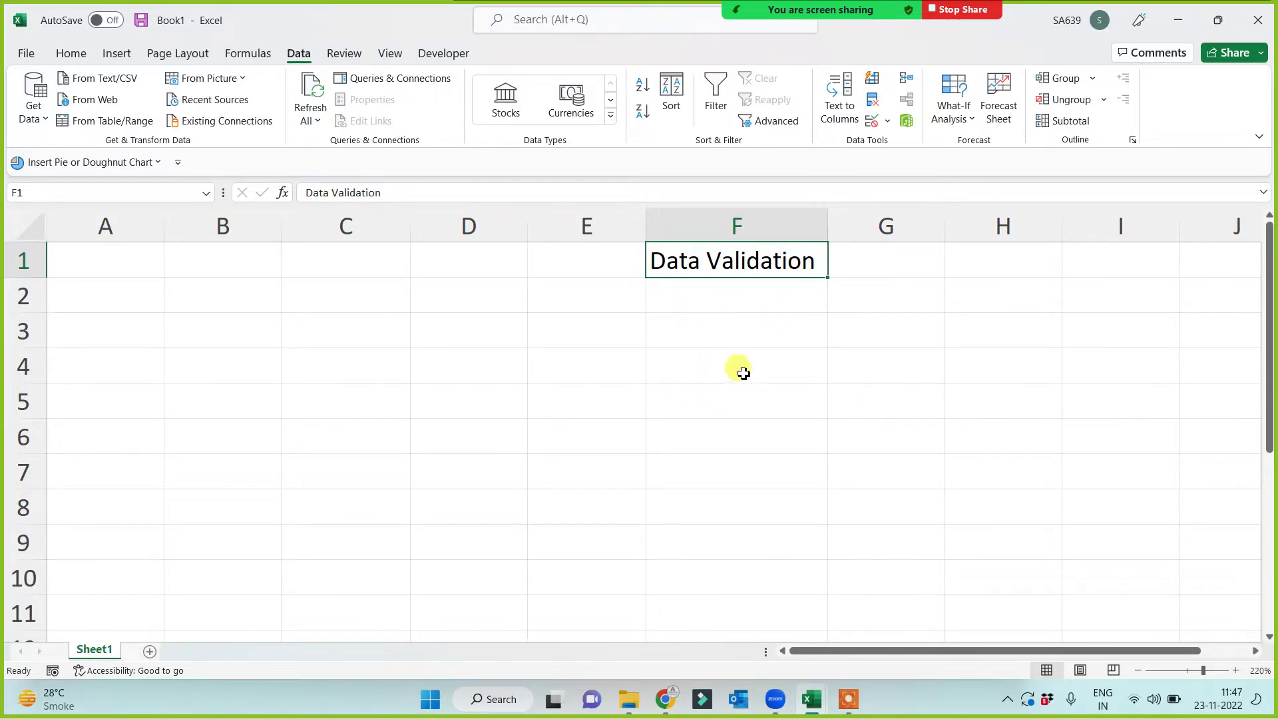
left_click(764, 324)
left_click(738, 394)
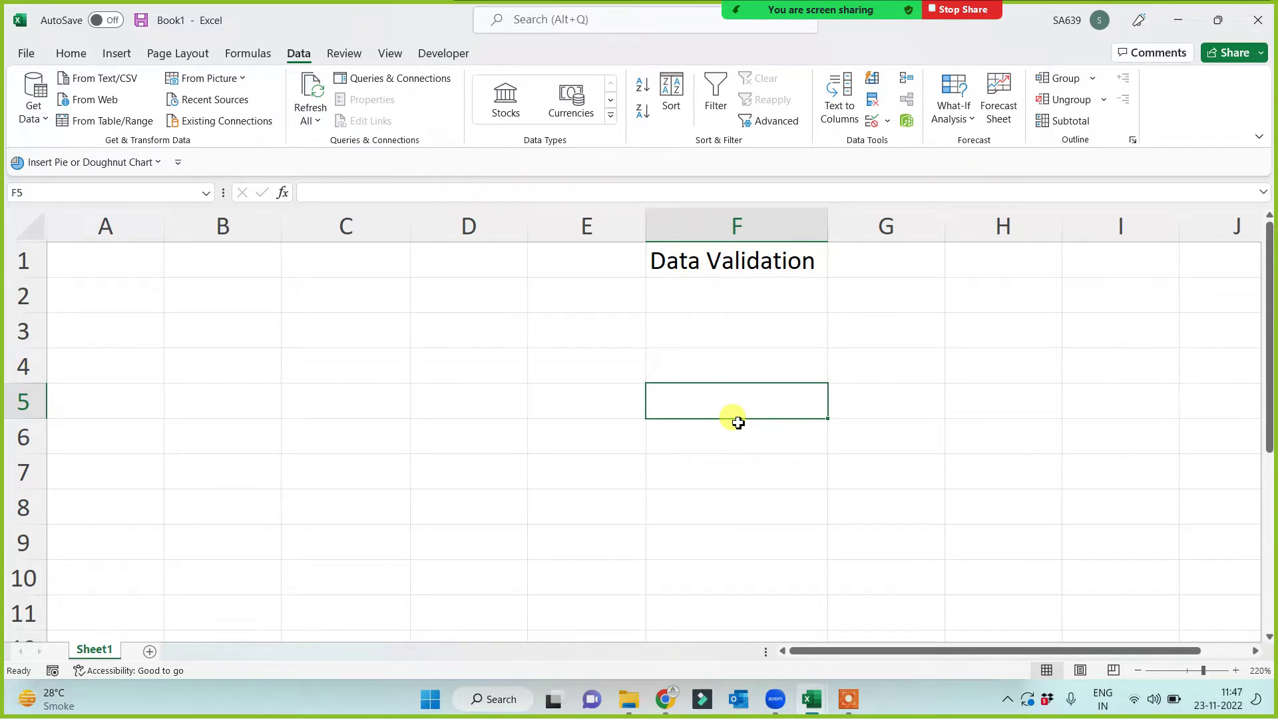
Enter the labels 'Settings', 'input msg' and 'Err Alt' in F5, F6 and F7.
type("Sett")
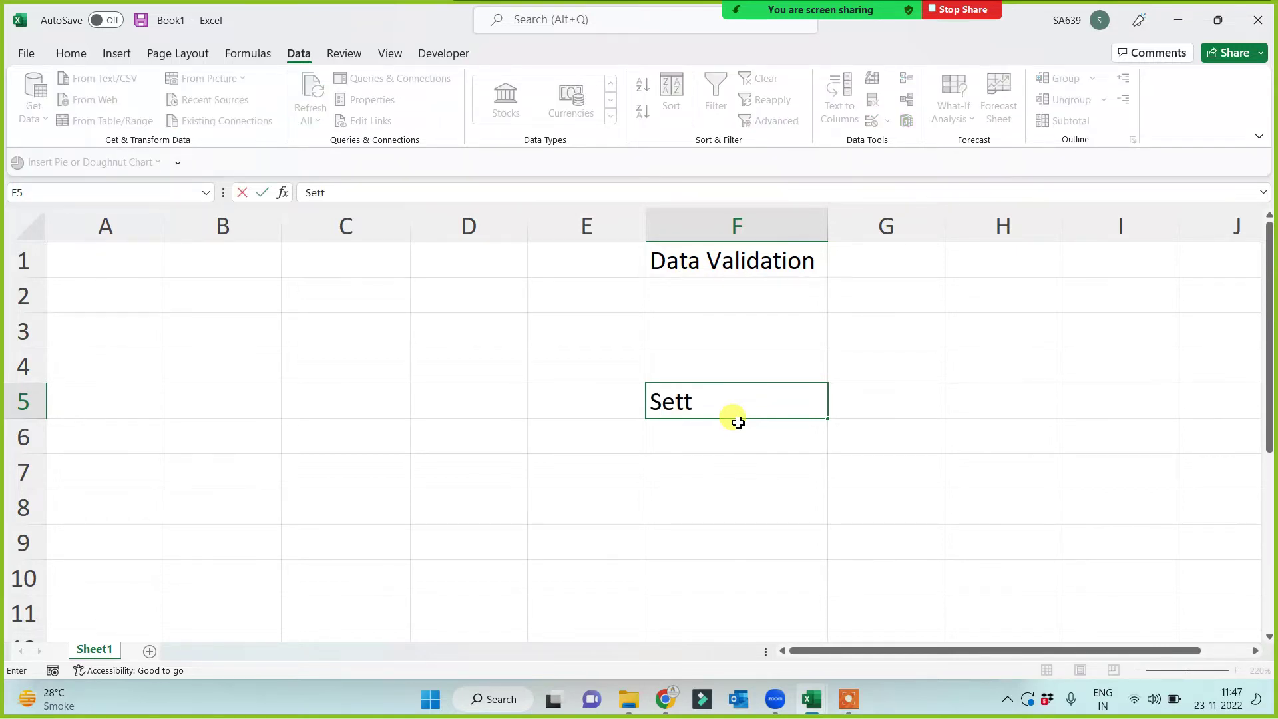
type("ings")
key("Return")
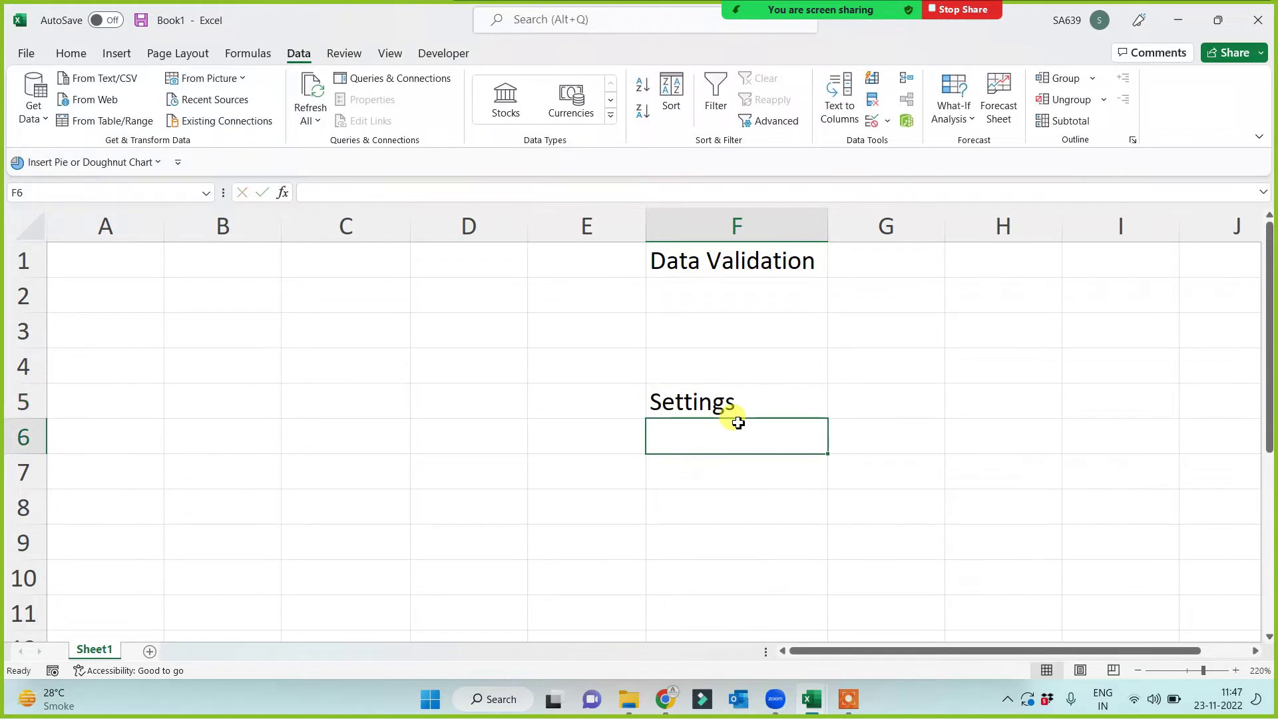
type("inpu")
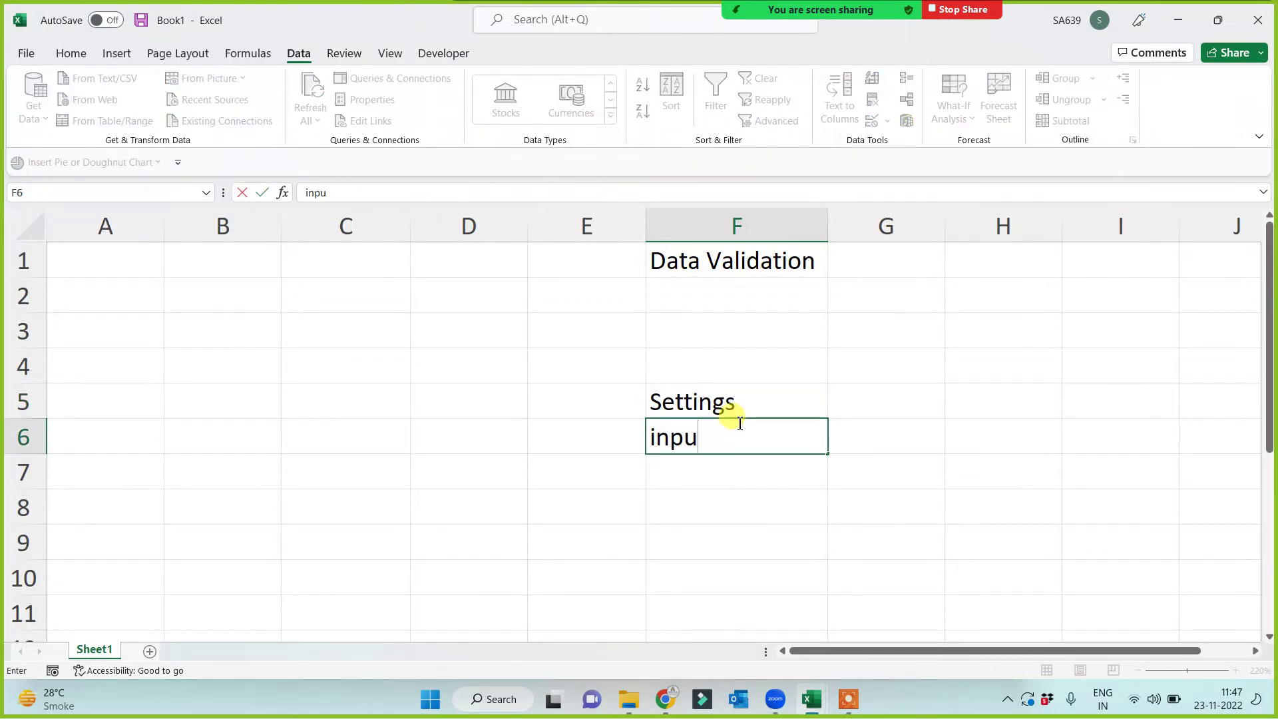
type("t msg")
key("Return")
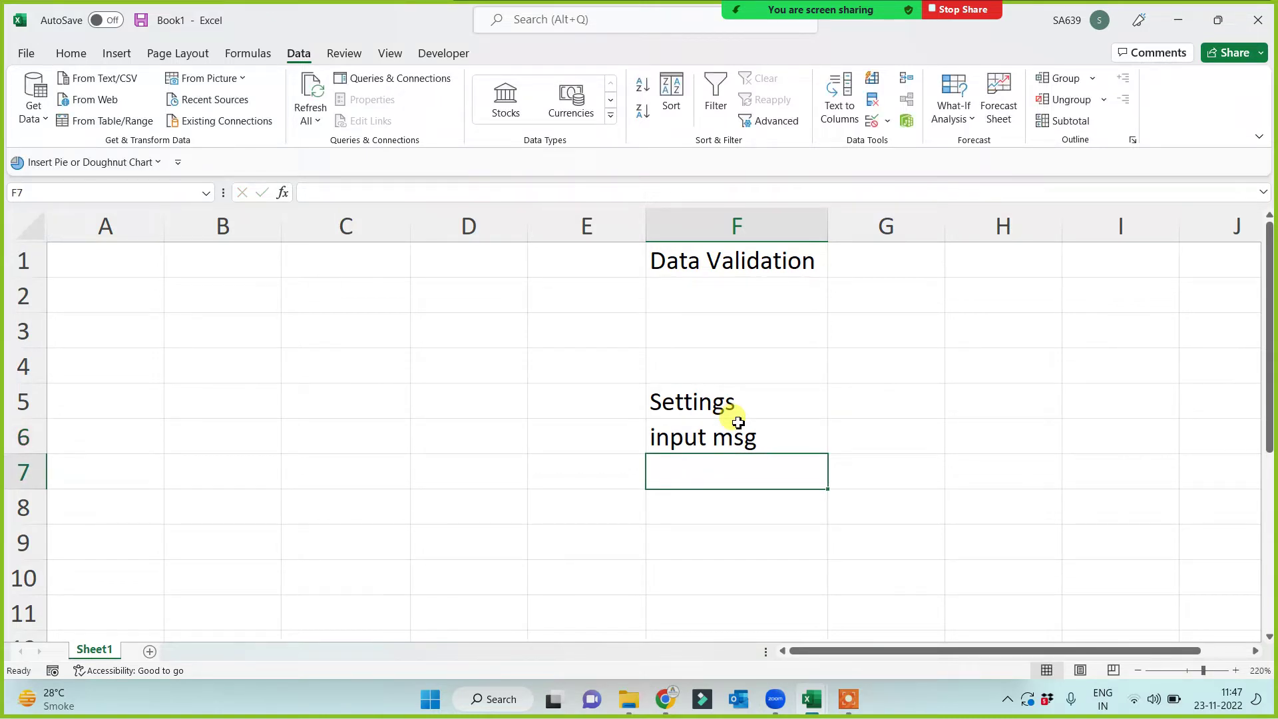
type("Err ")
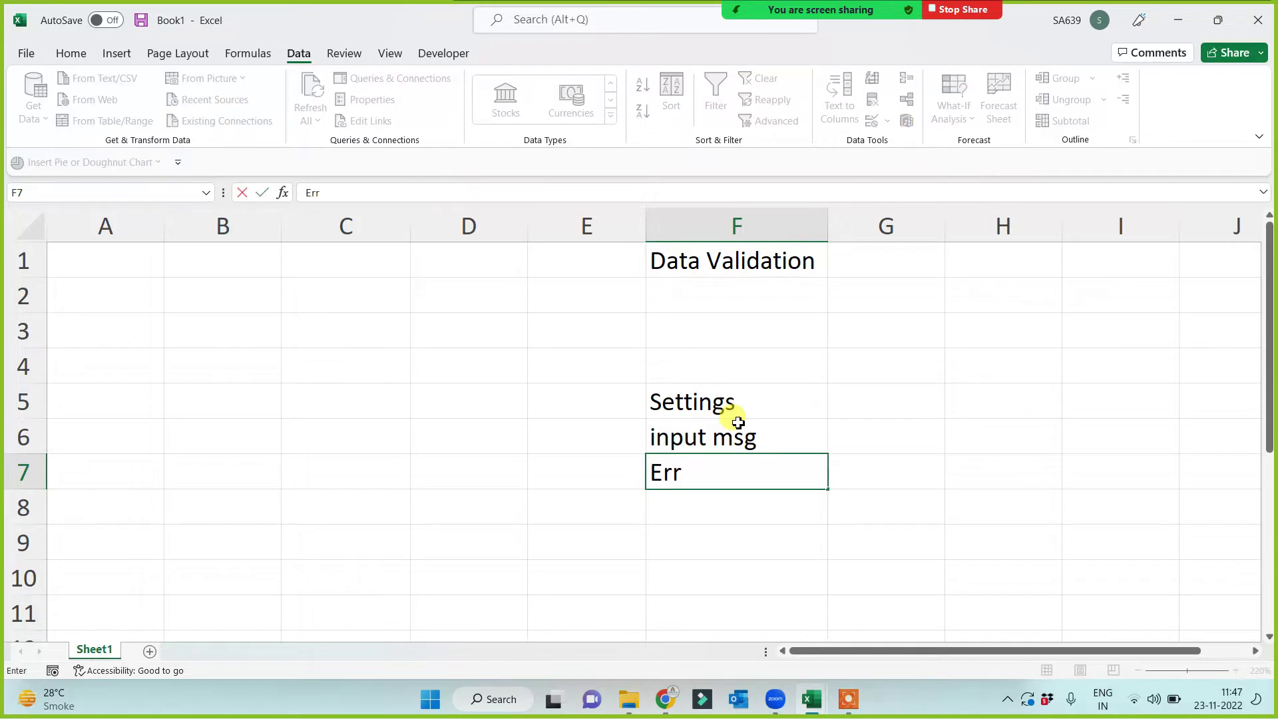
type("Alt")
key("Return")
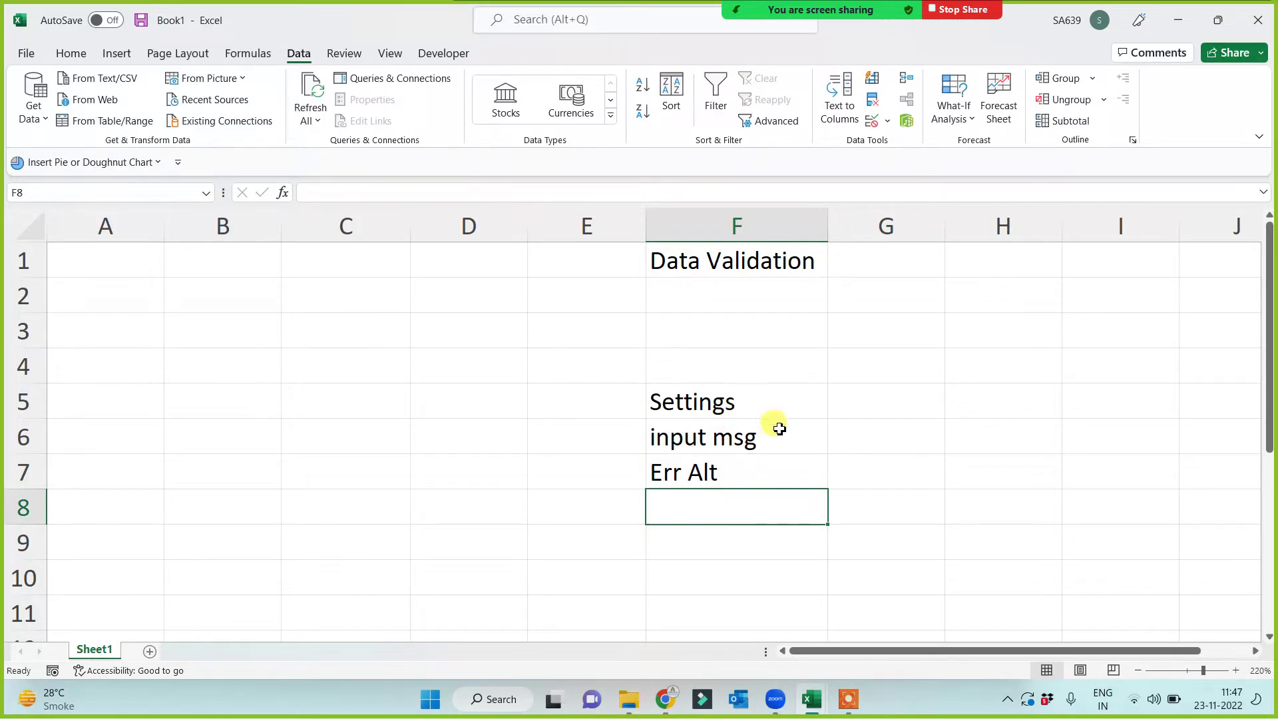
left_click_drag(685, 402, 692, 472)
left_click(521, 543)
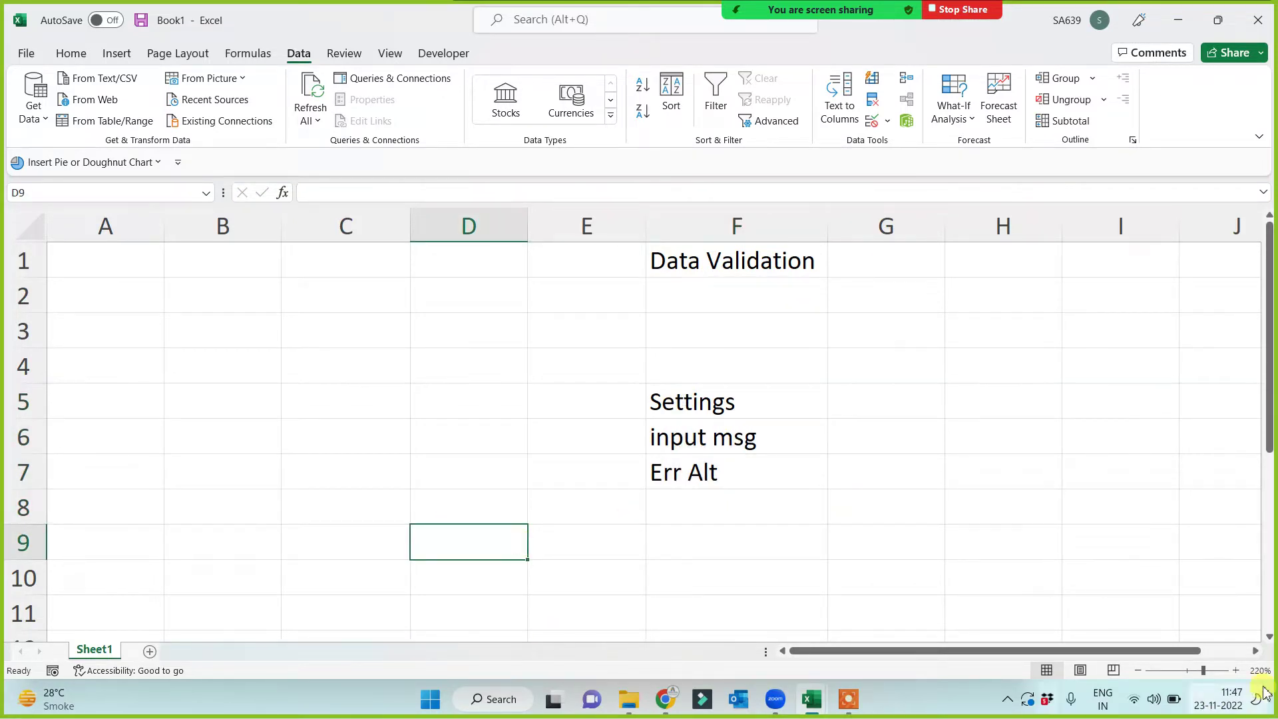
Type the heading 'Mob No.' into cell A1.
left_click(368, 407)
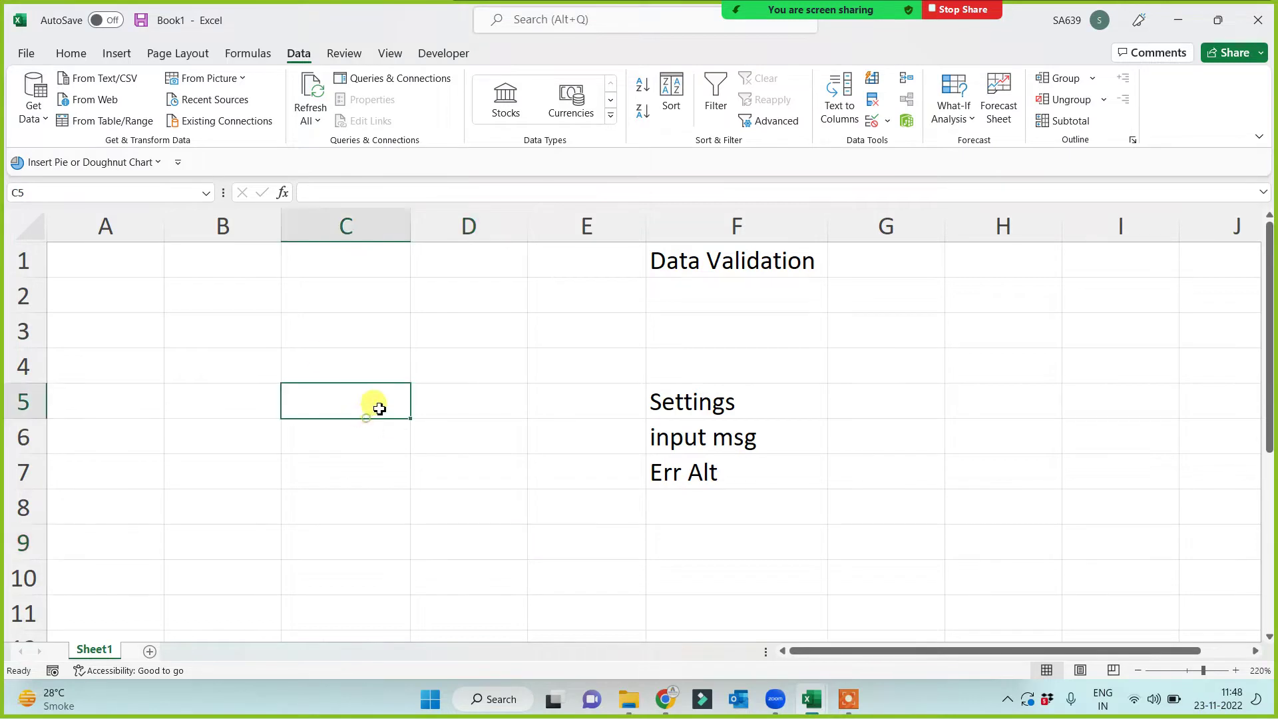
left_click(119, 253)
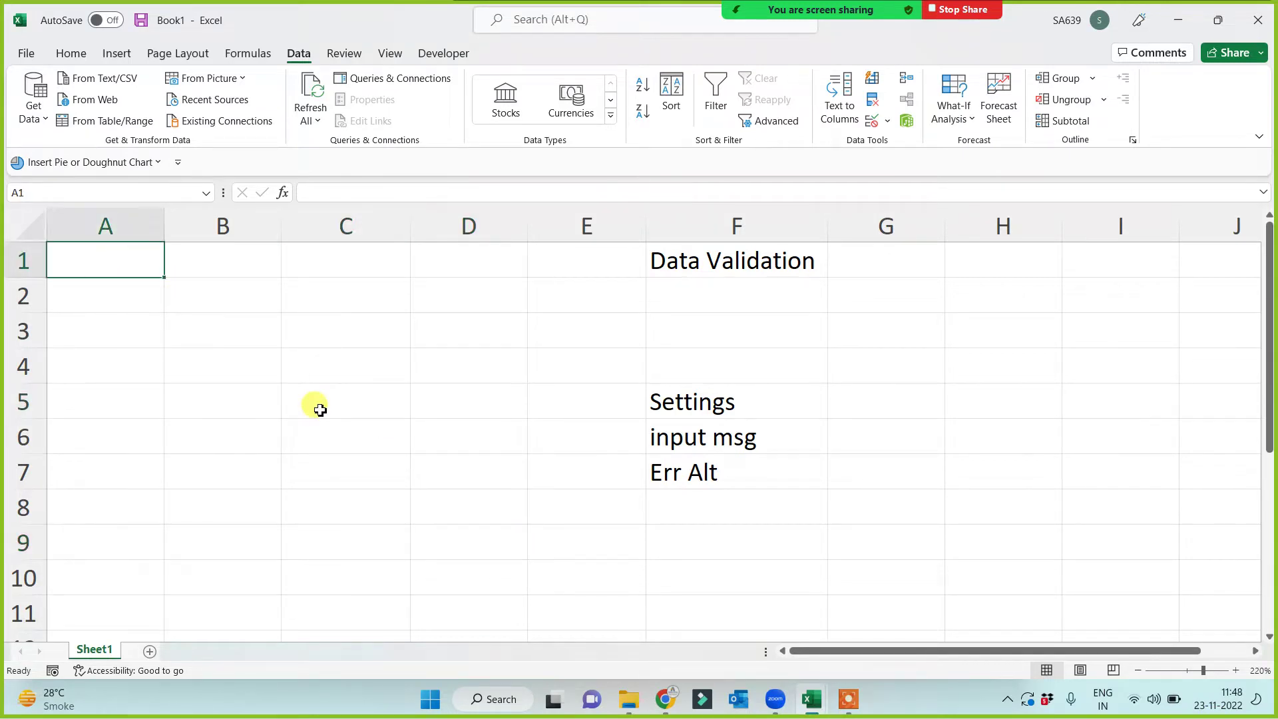
type("Mob No.")
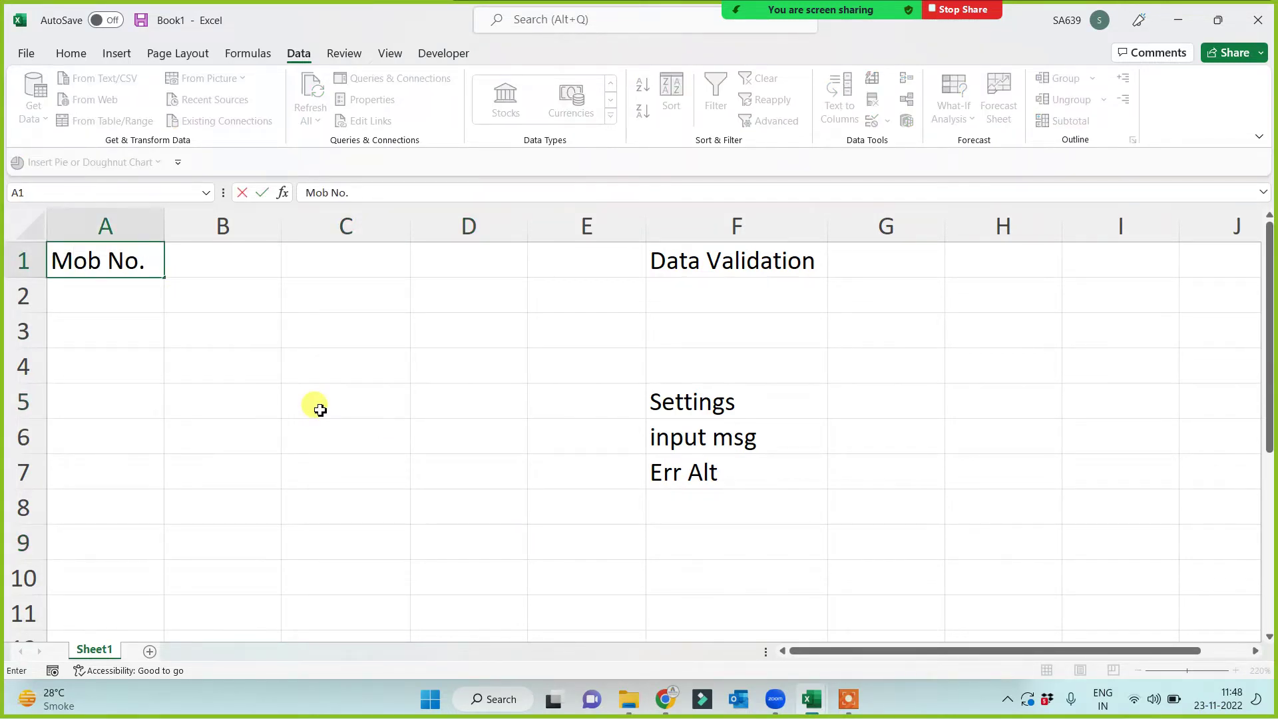
key("Return")
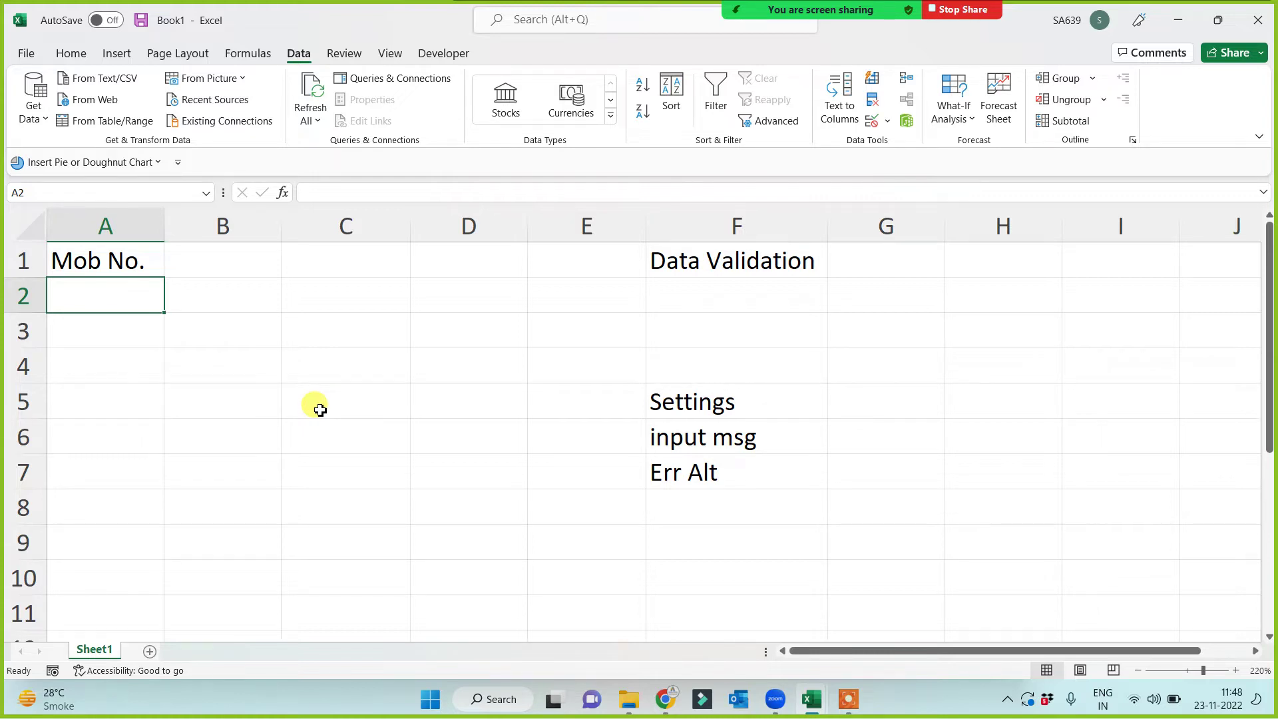
Widen column A to fit the Mob No. heading and try the entry 435.
left_click_drag(164, 226, 189, 226)
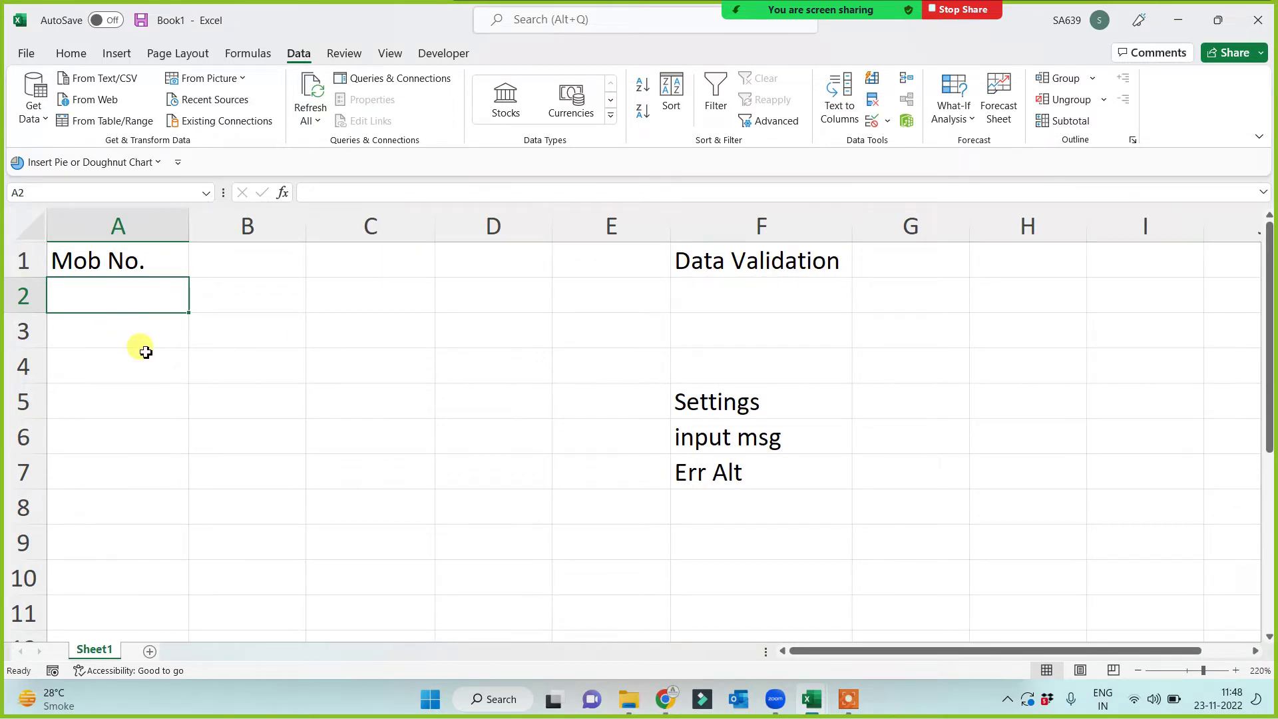
type("435")
left_click(141, 405)
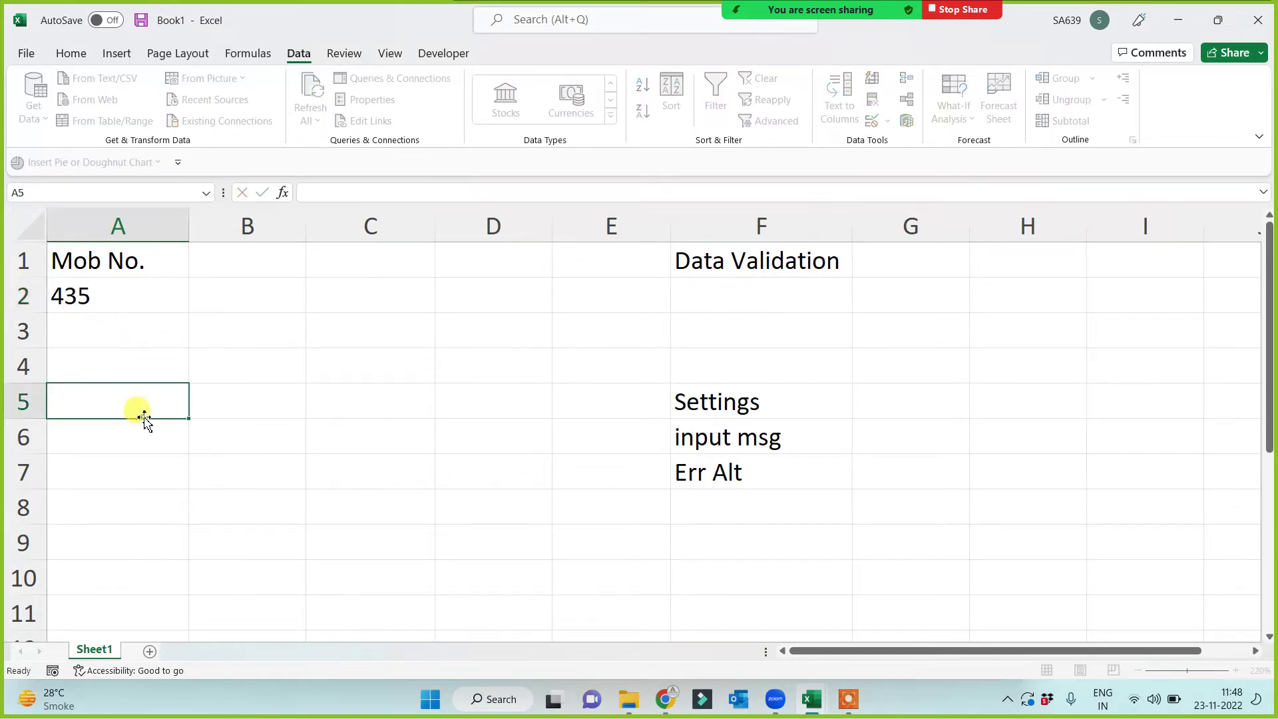
Try more sample entries in A3 and A4, then clear A2:A4 and select A2.
left_click(161, 336)
type("sdfsdfsdf")
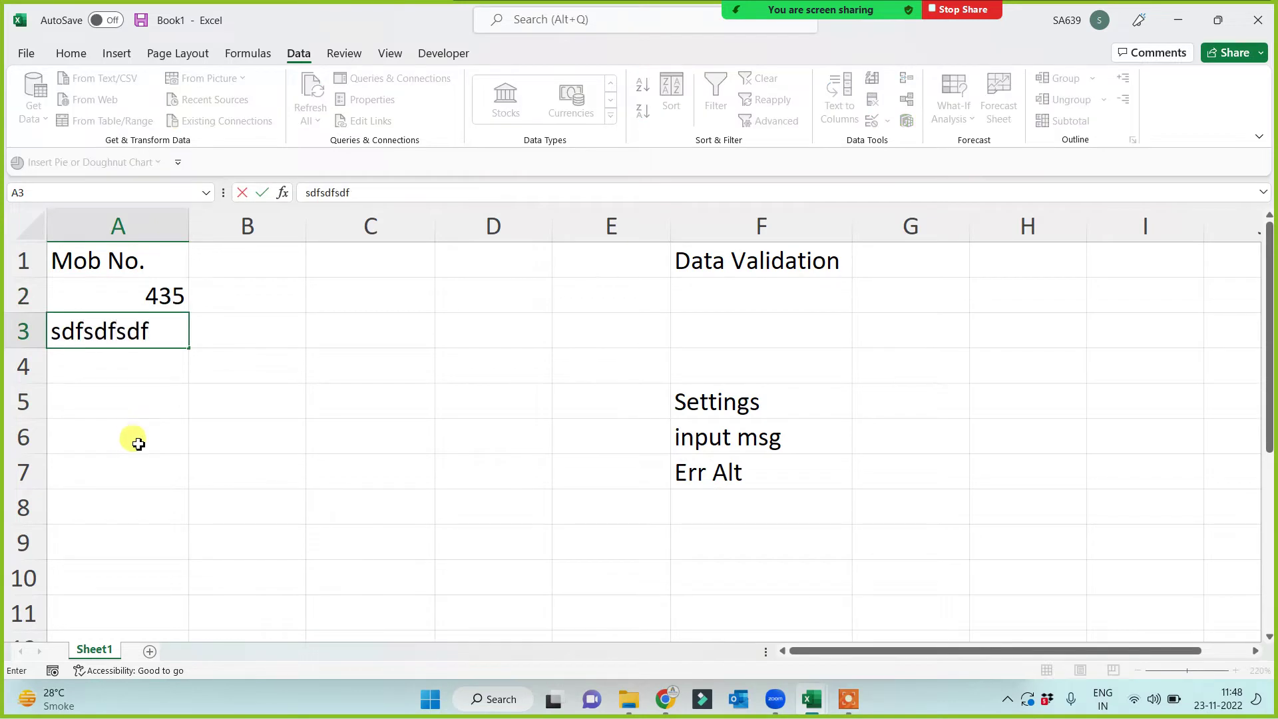
key("Return")
type("23423")
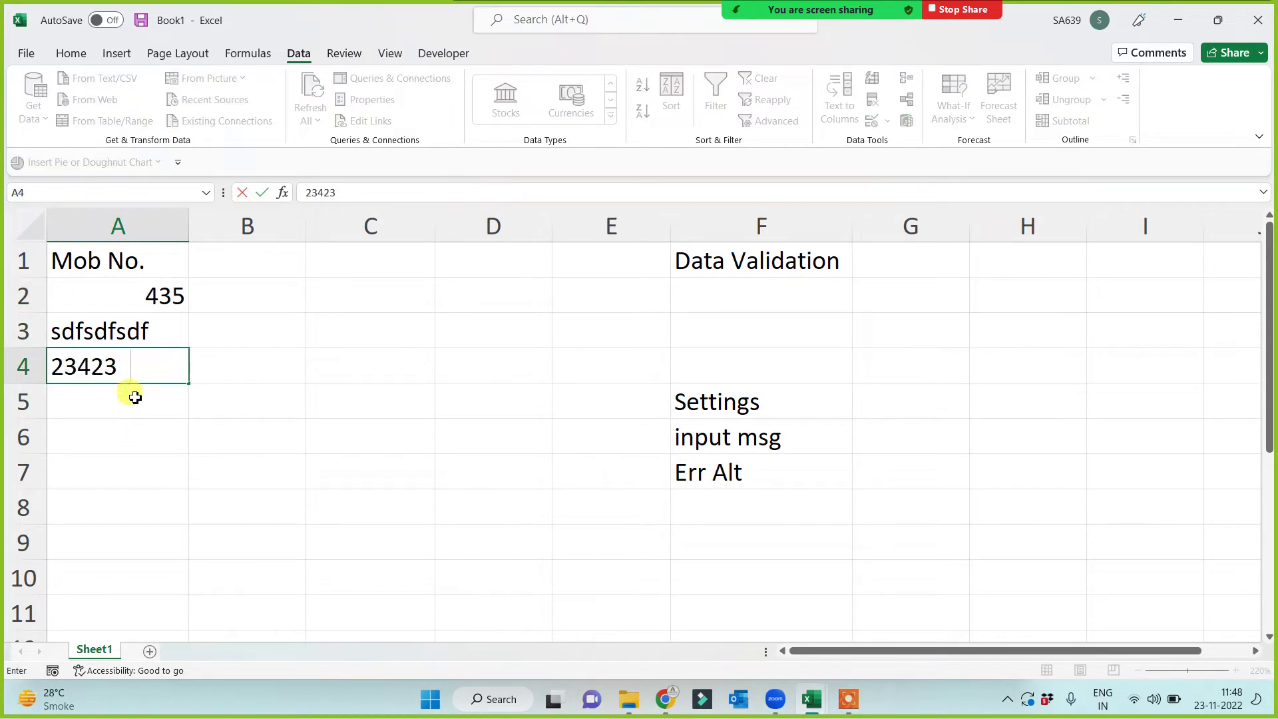
type("424asdfsfa")
left_click(135, 428)
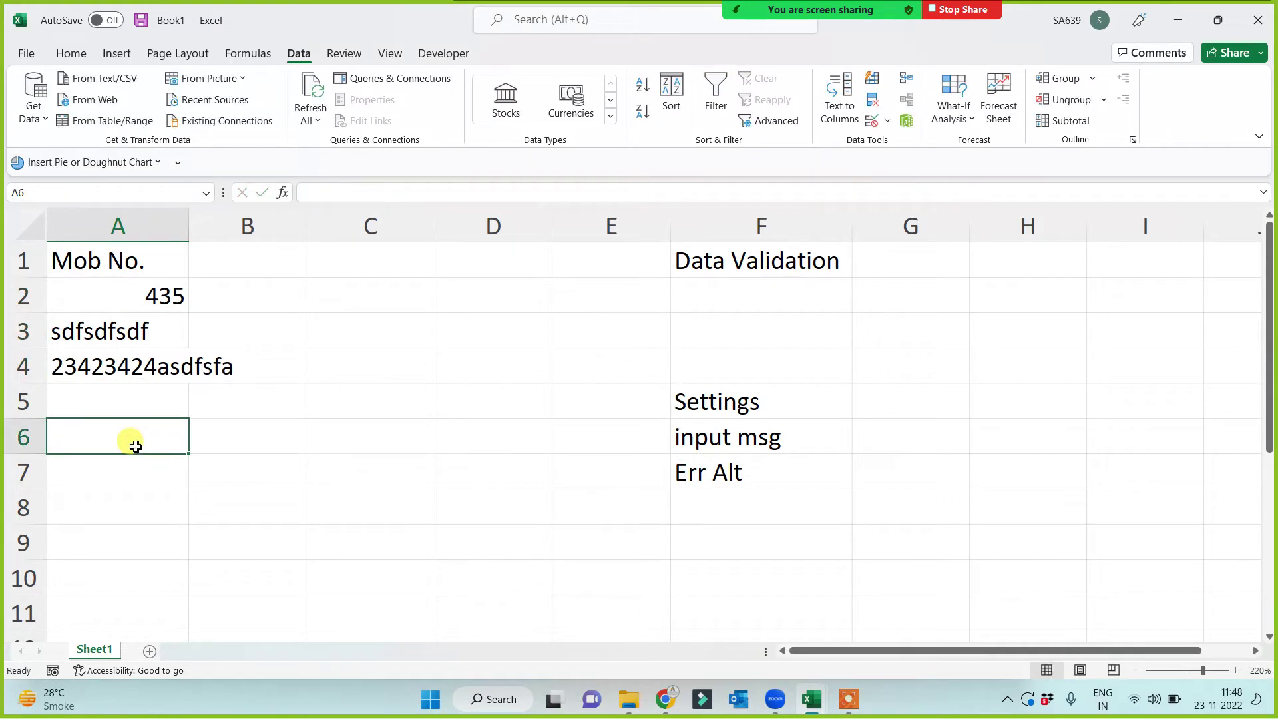
left_click_drag(137, 290, 137, 365)
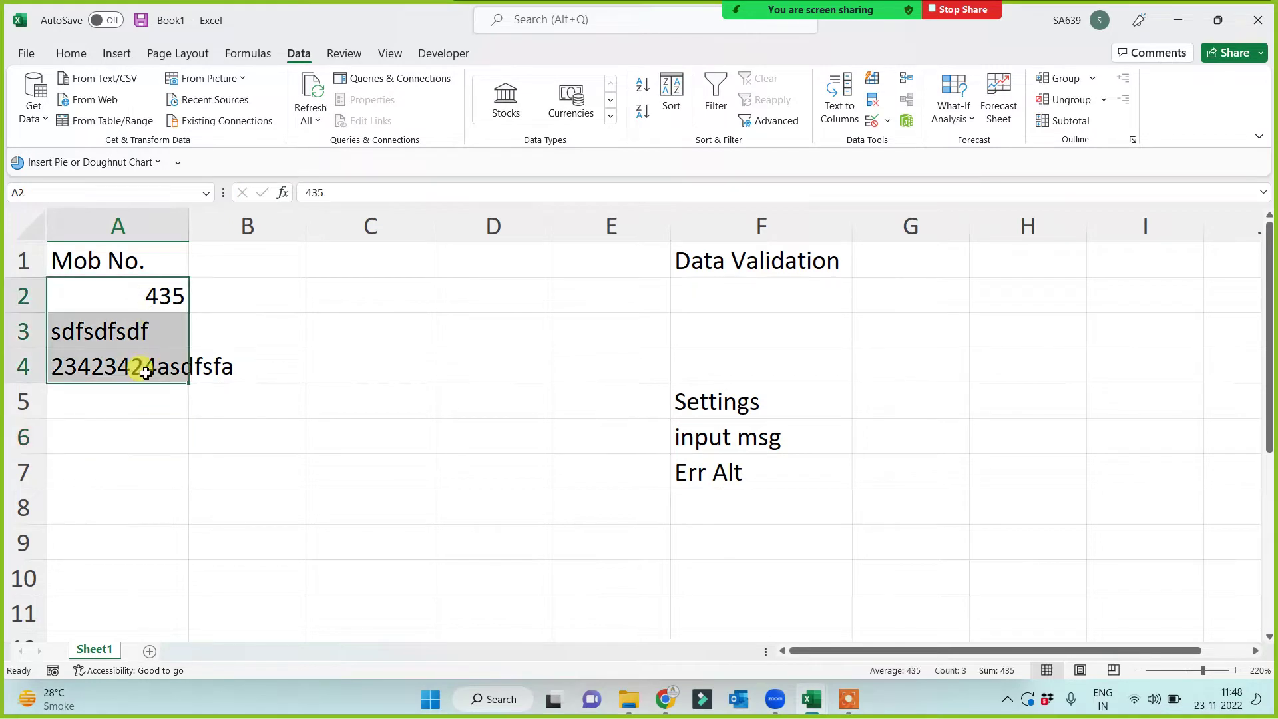
left_click(294, 466)
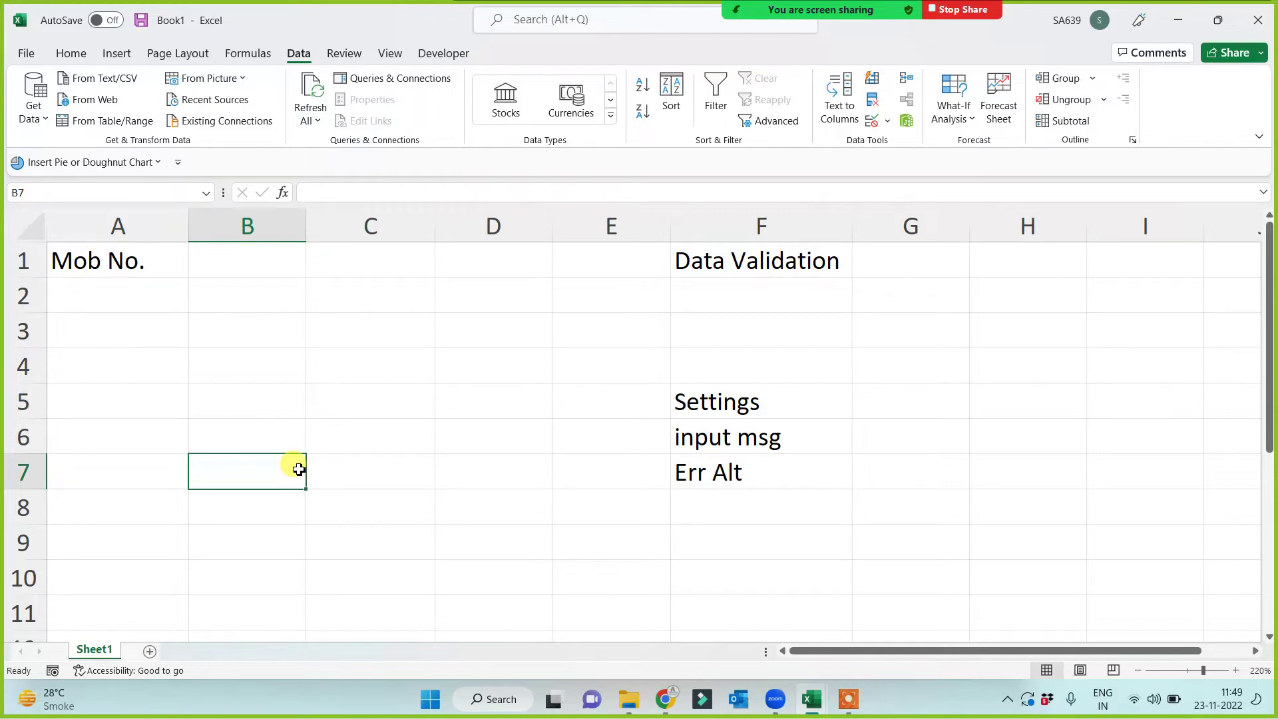
left_click(88, 279)
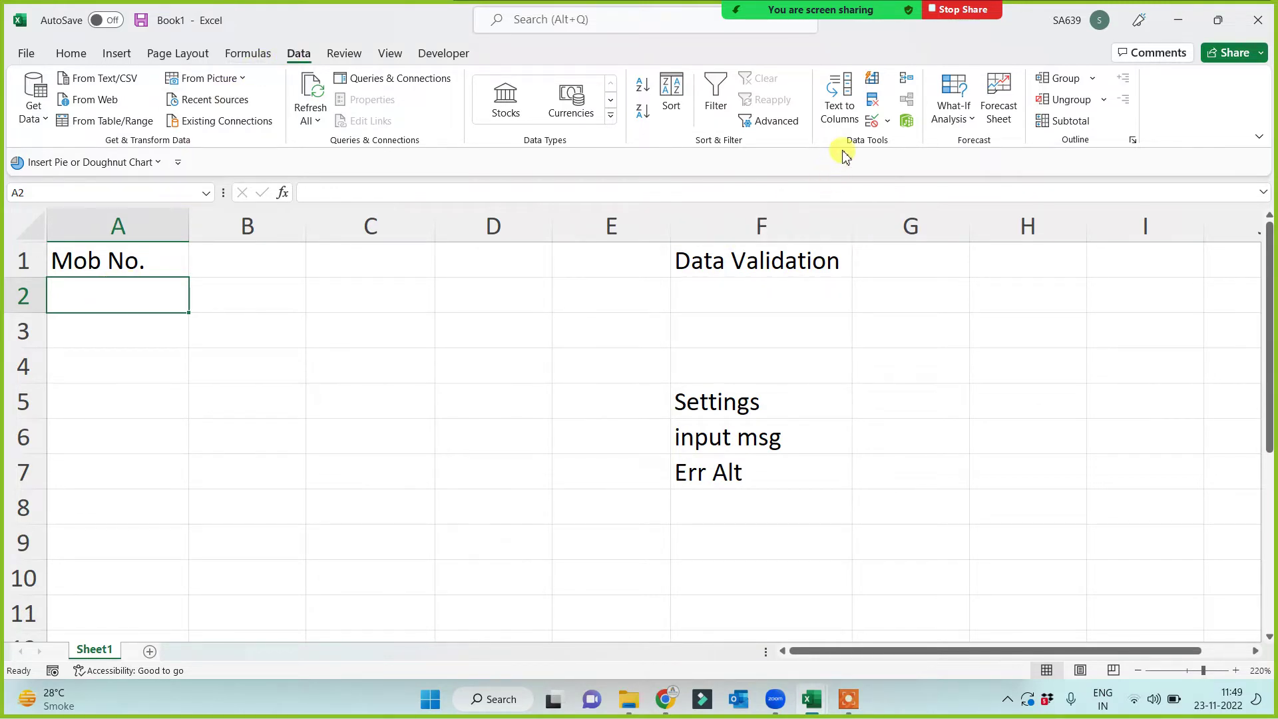
Give A2 a Data Validation rule: Text length equal to 10.
left_click(873, 123)
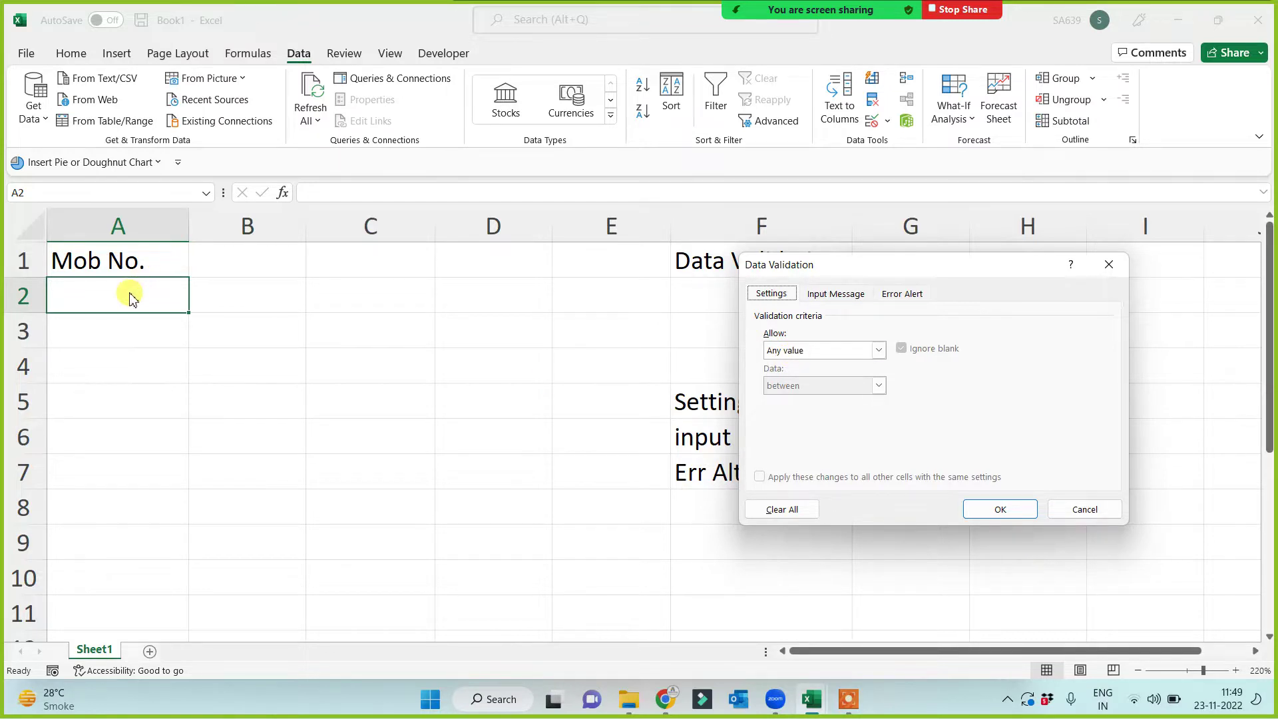
left_click(806, 352)
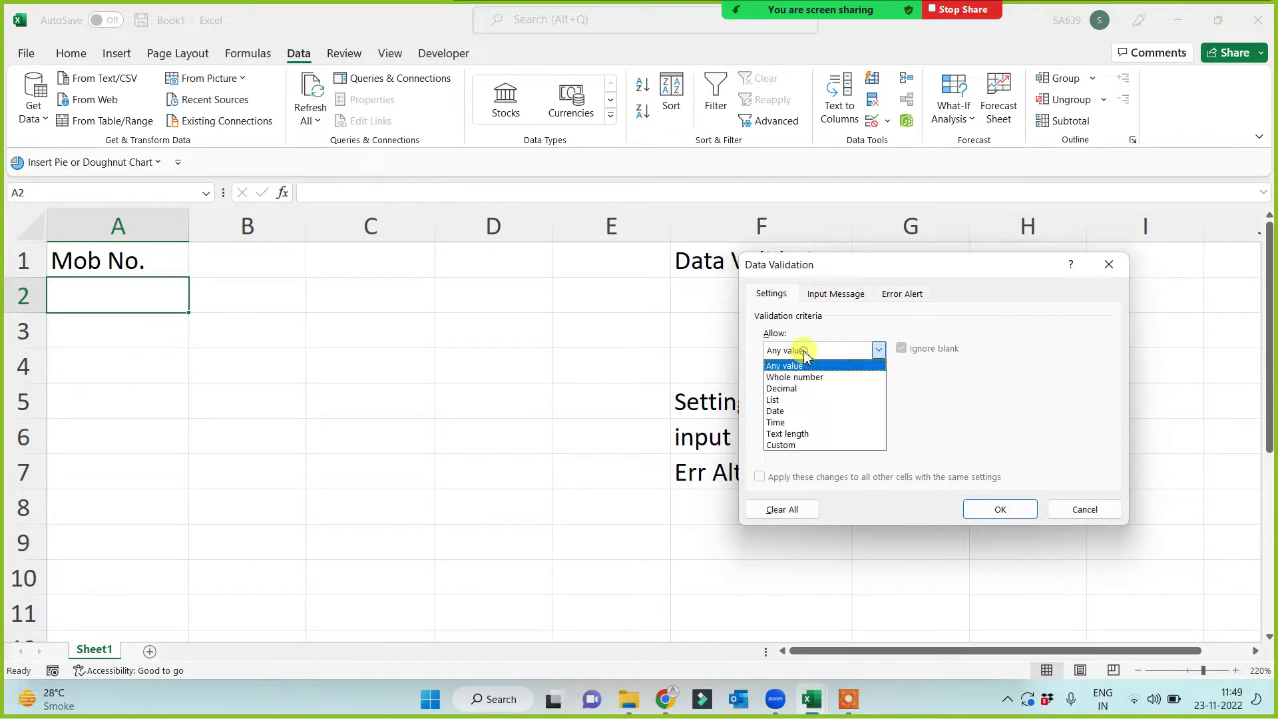
left_click(787, 434)
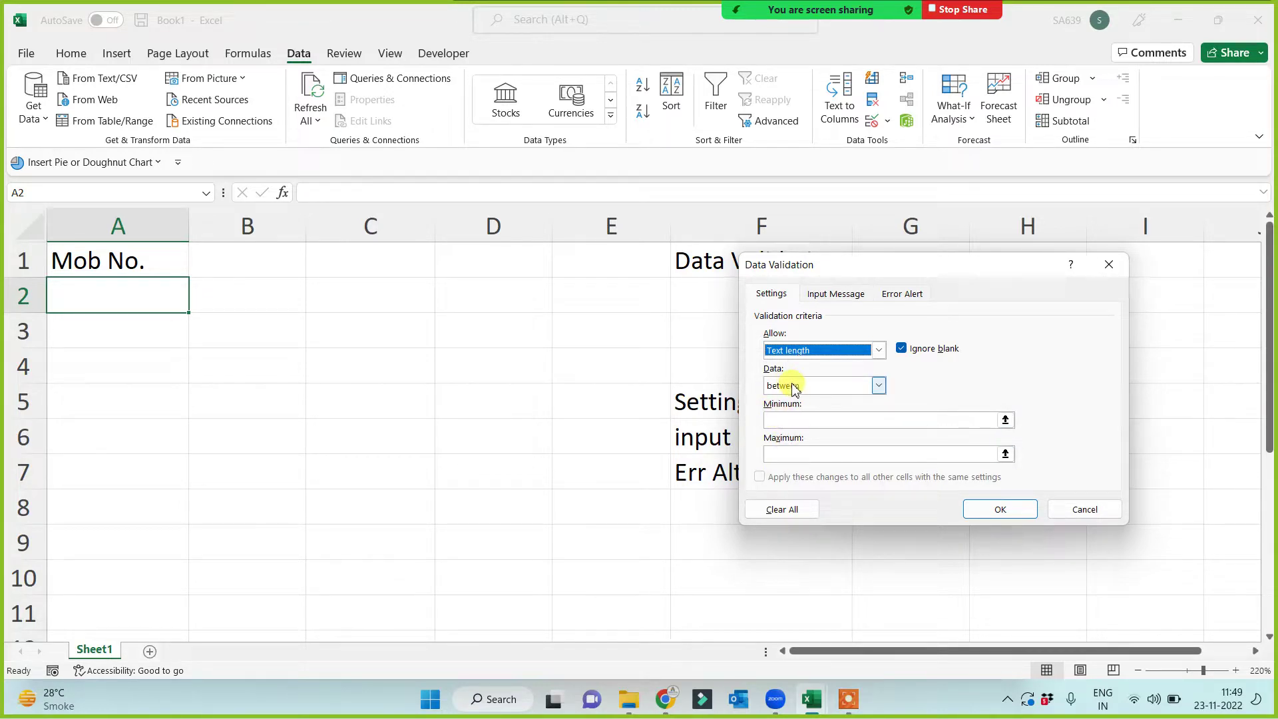
left_click(793, 388)
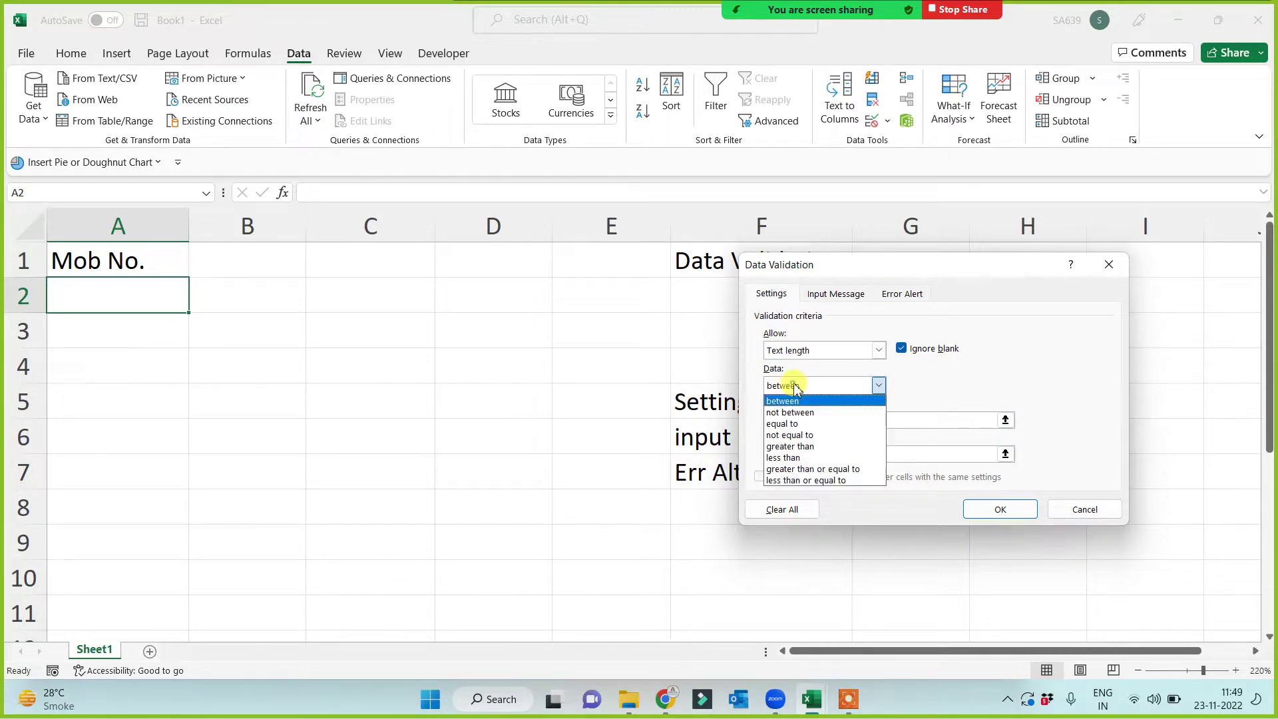
left_click(785, 424)
left_click(778, 420)
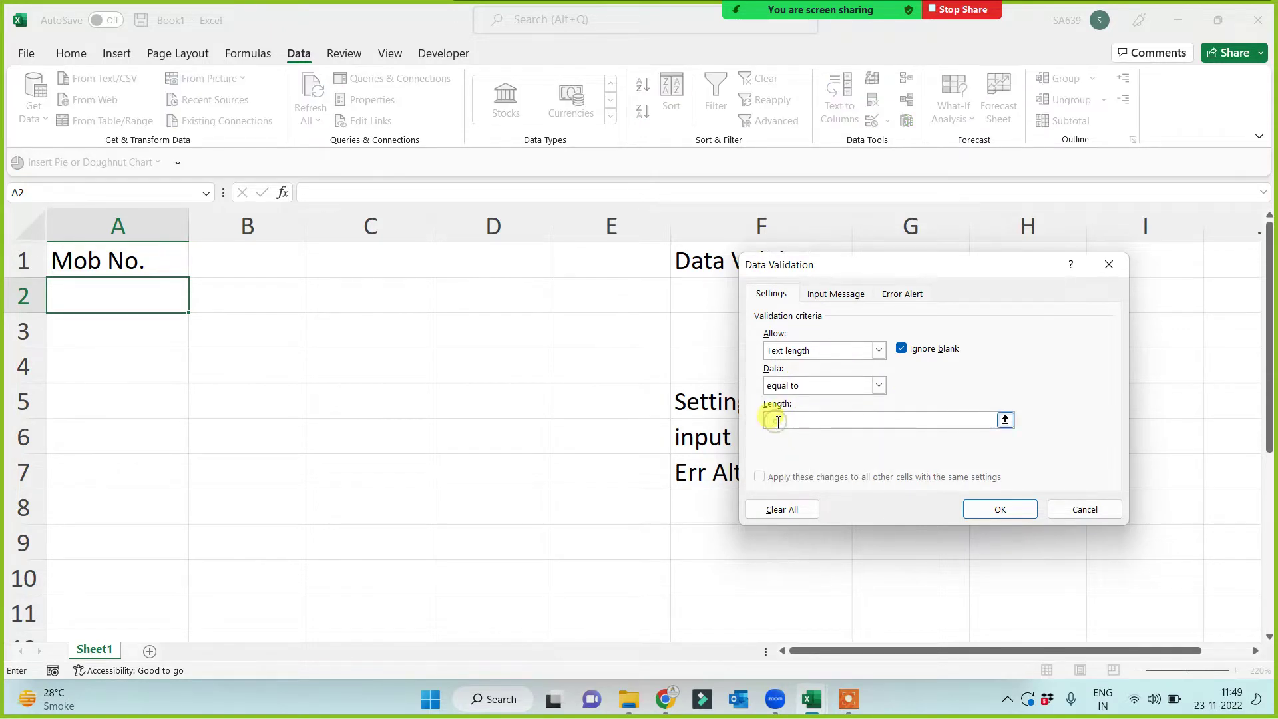
type("10")
Confirm the length rule, then type and delete the test entry 'xcvxc' in A3.
left_click(996, 509)
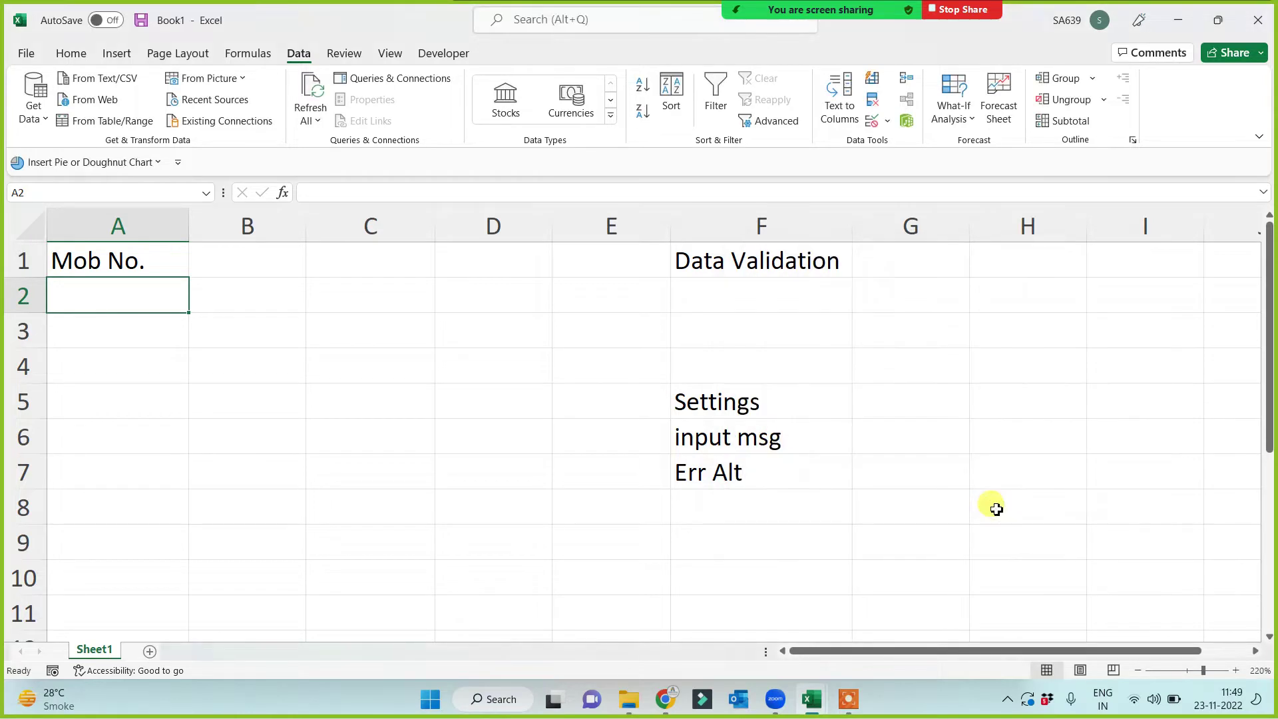
left_click(165, 430)
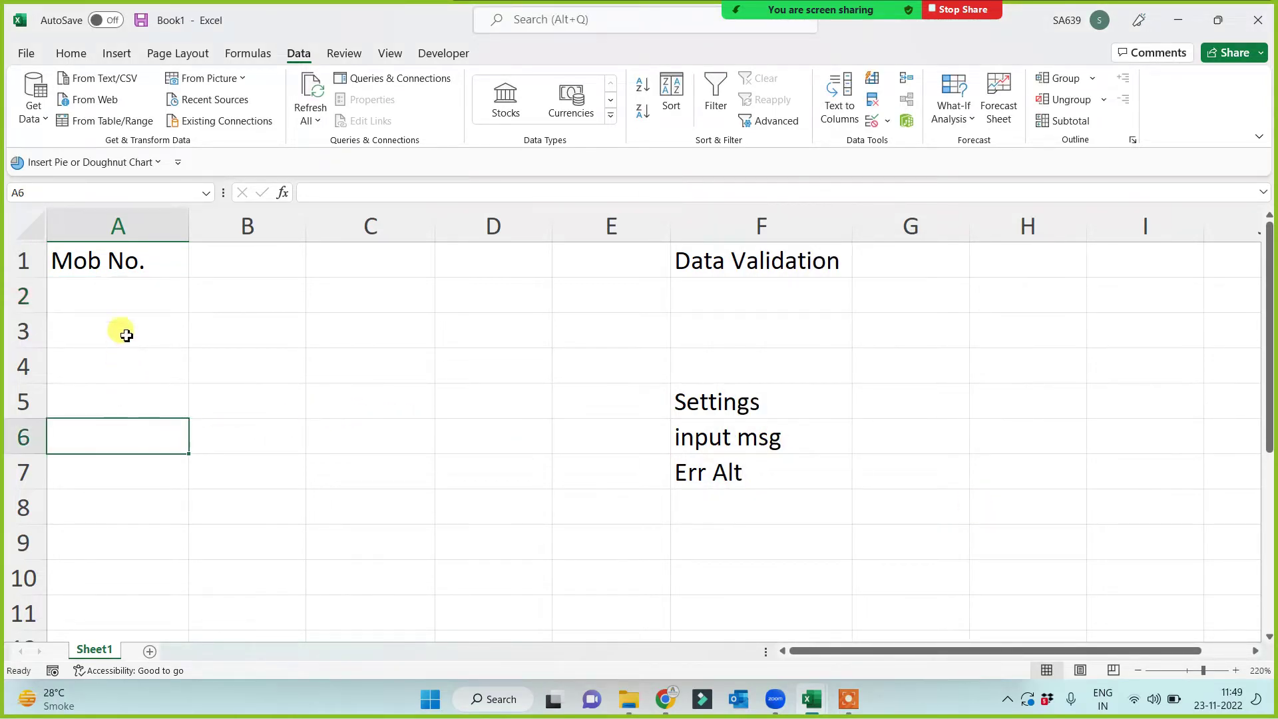
left_click(117, 296)
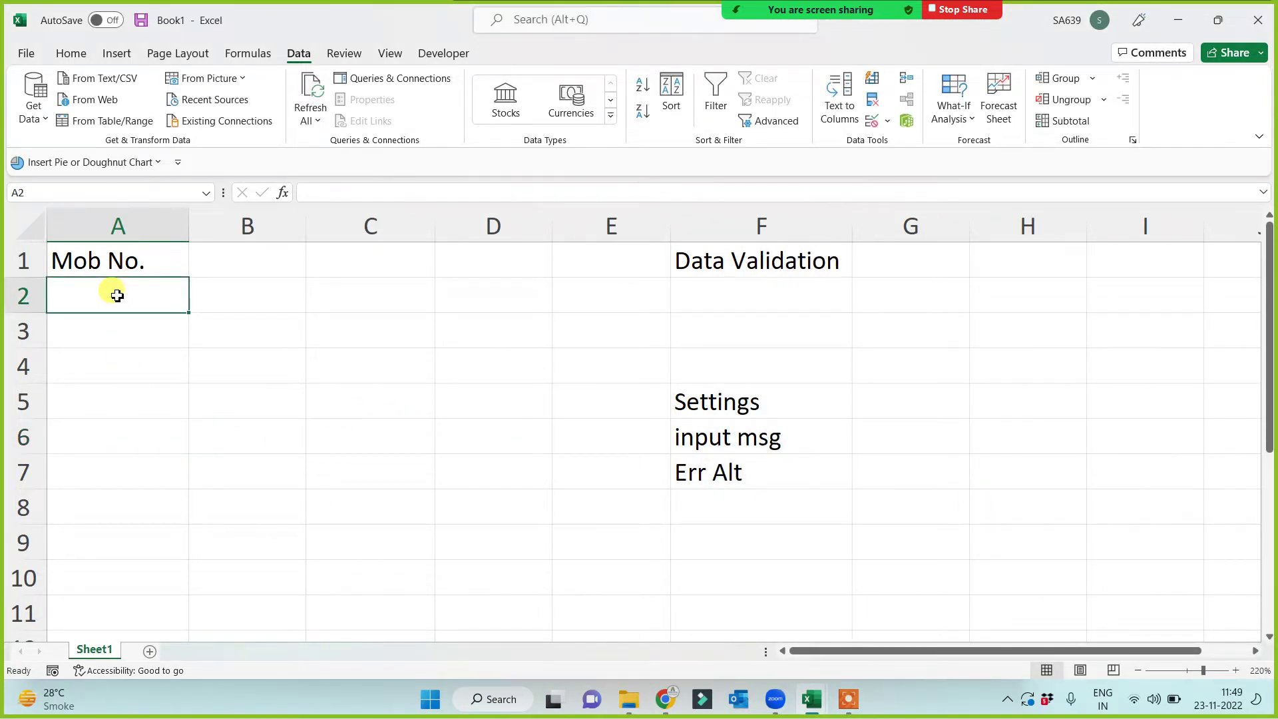
left_click(108, 332)
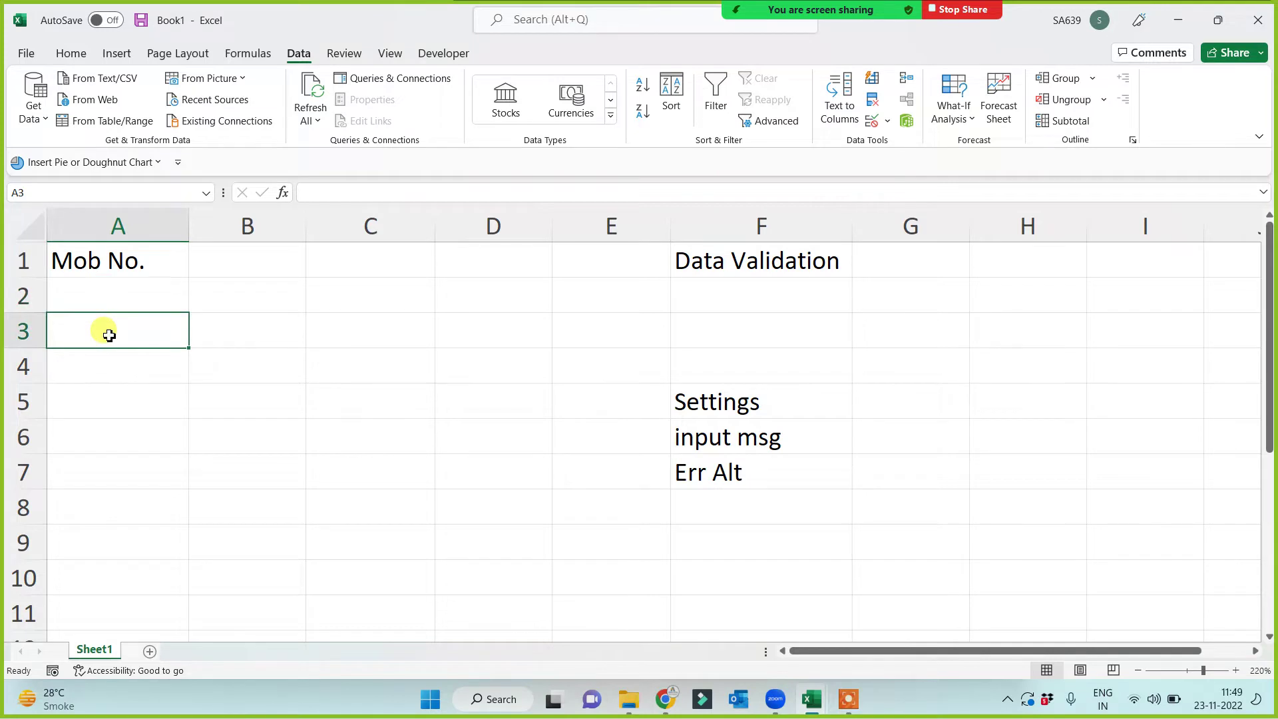
type("xcvxc")
left_click(99, 419)
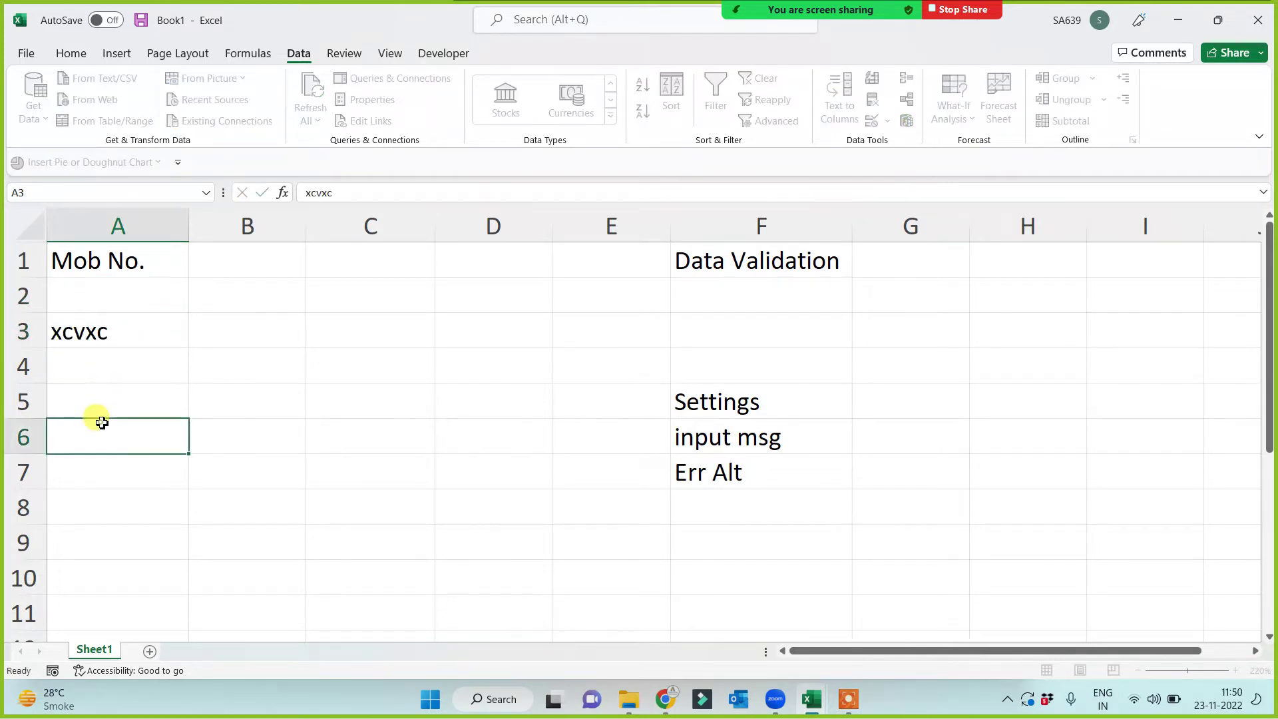
left_click(108, 341)
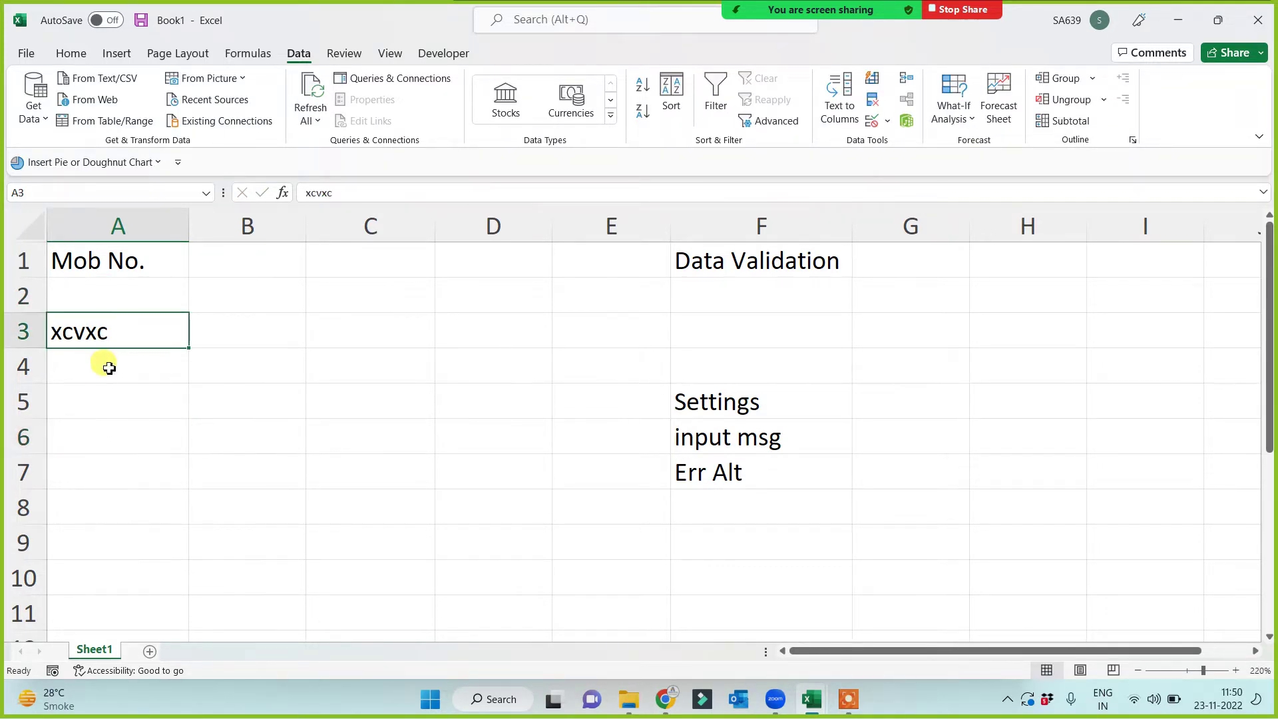
key("Delete")
Check that A2 rejects 'sdfsd' but accepts a 10-digit mobile number, then clear A2.
left_click(118, 303)
type("sdfsd")
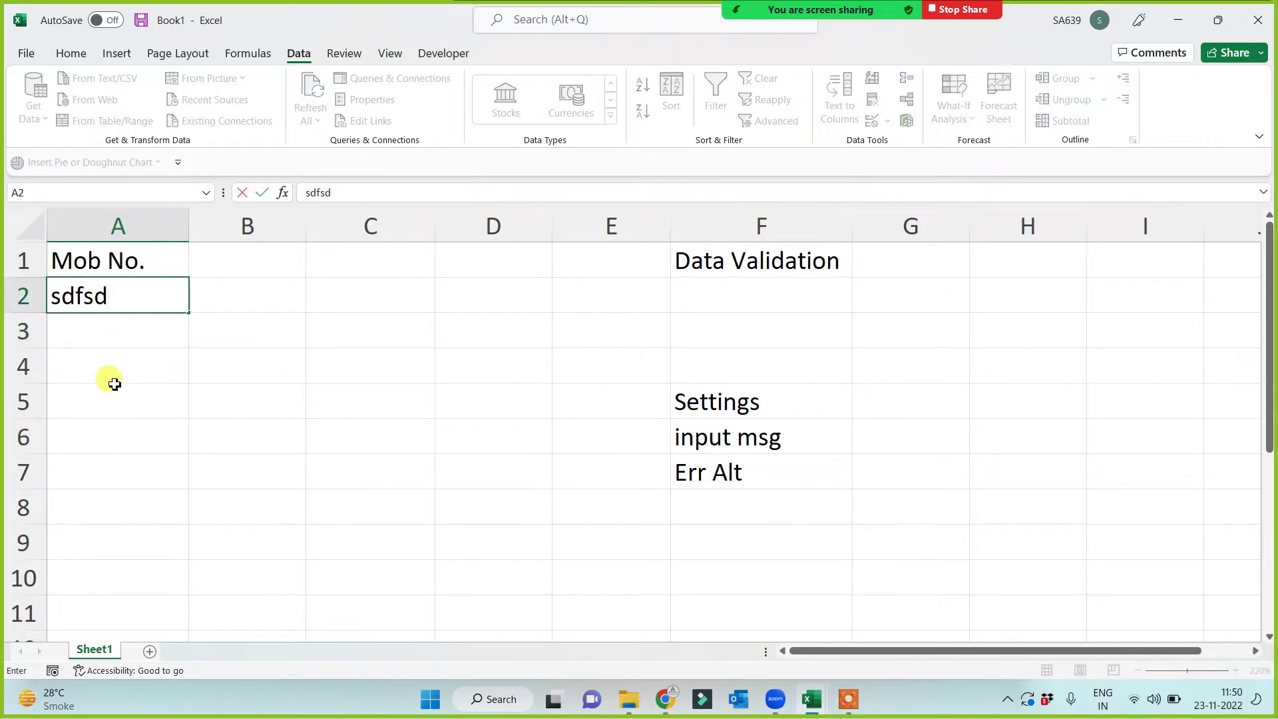
key("Return")
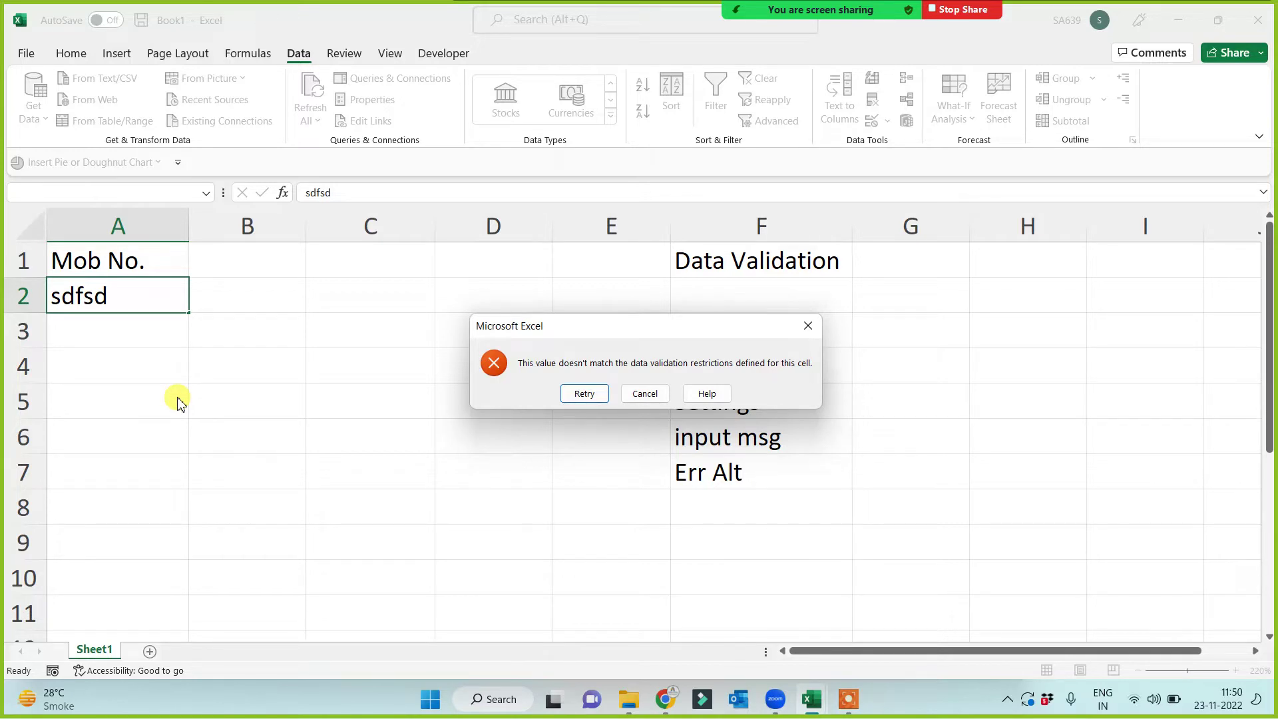
key("Escape")
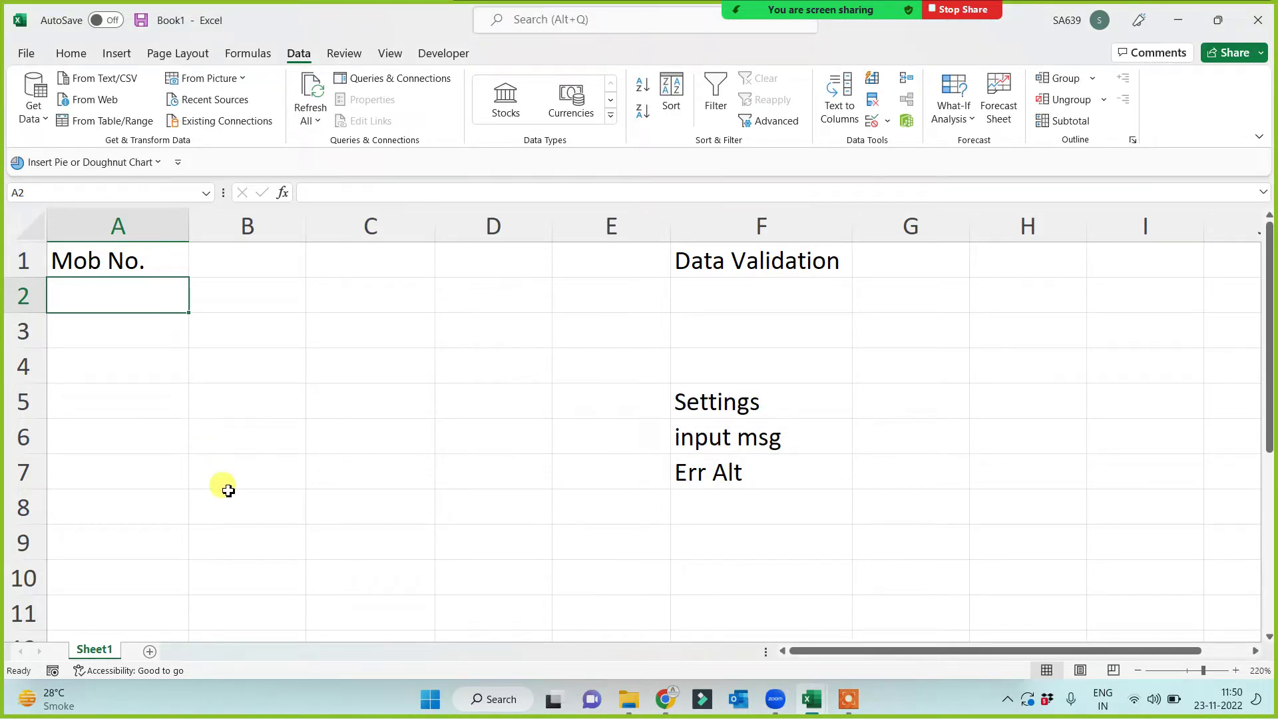
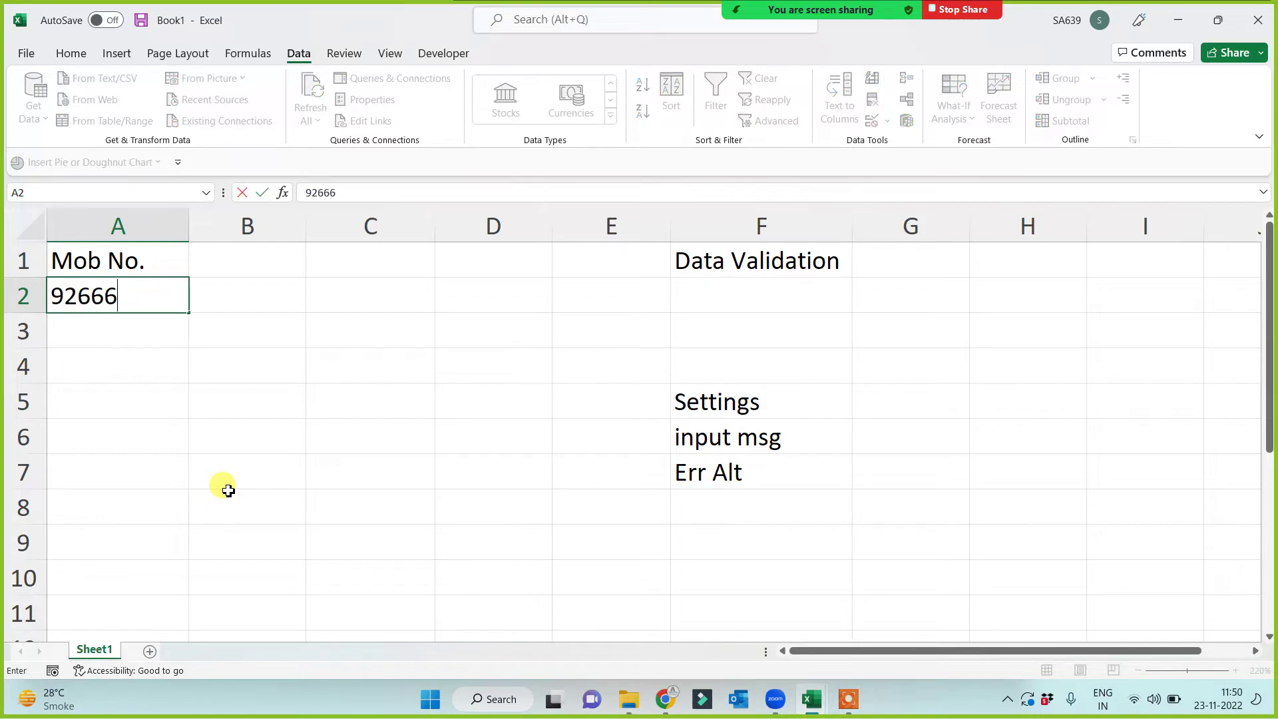
key("Return")
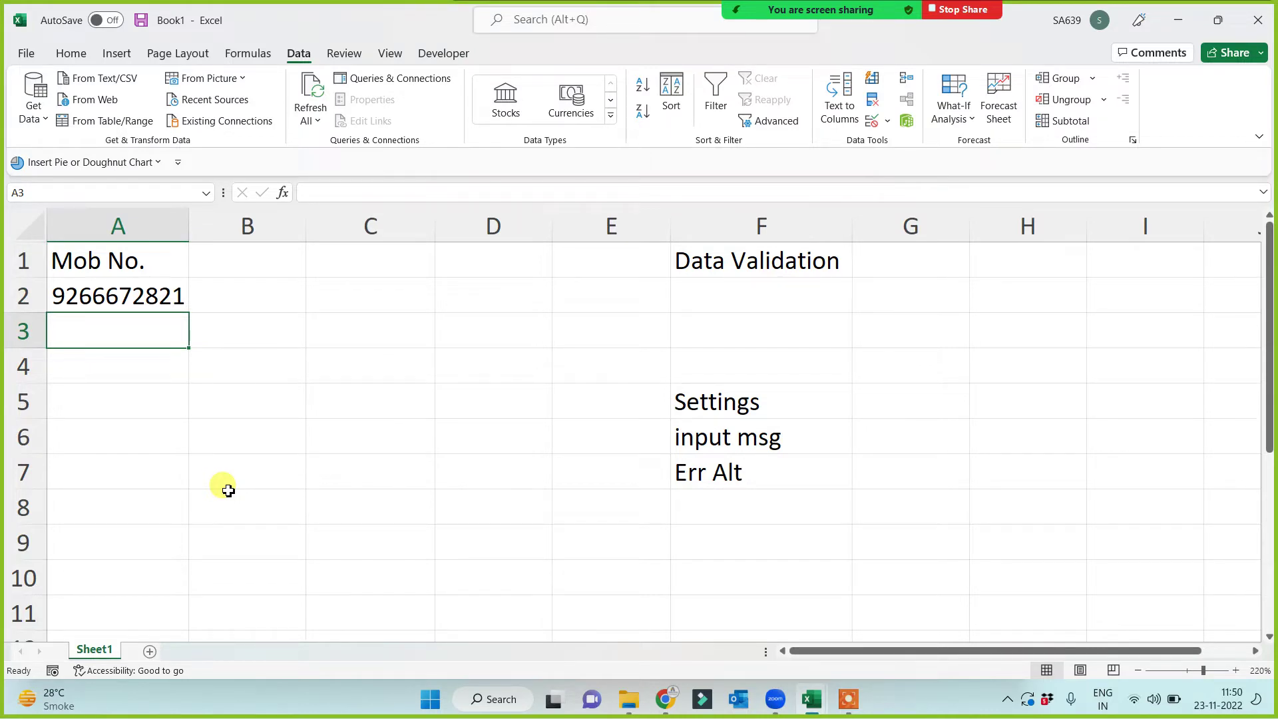
left_click(115, 286)
key("Delete")
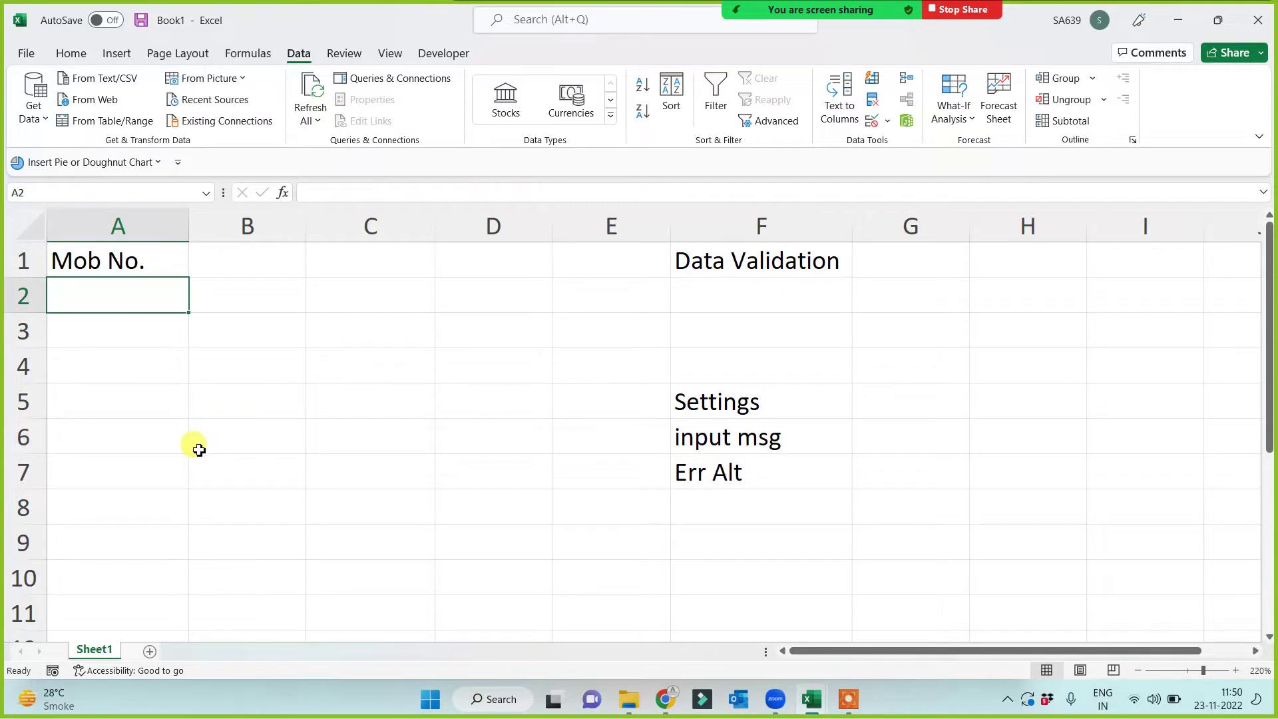
Reselect A2 and reopen its Data Validation rules.
left_click(120, 323)
left_click(126, 290)
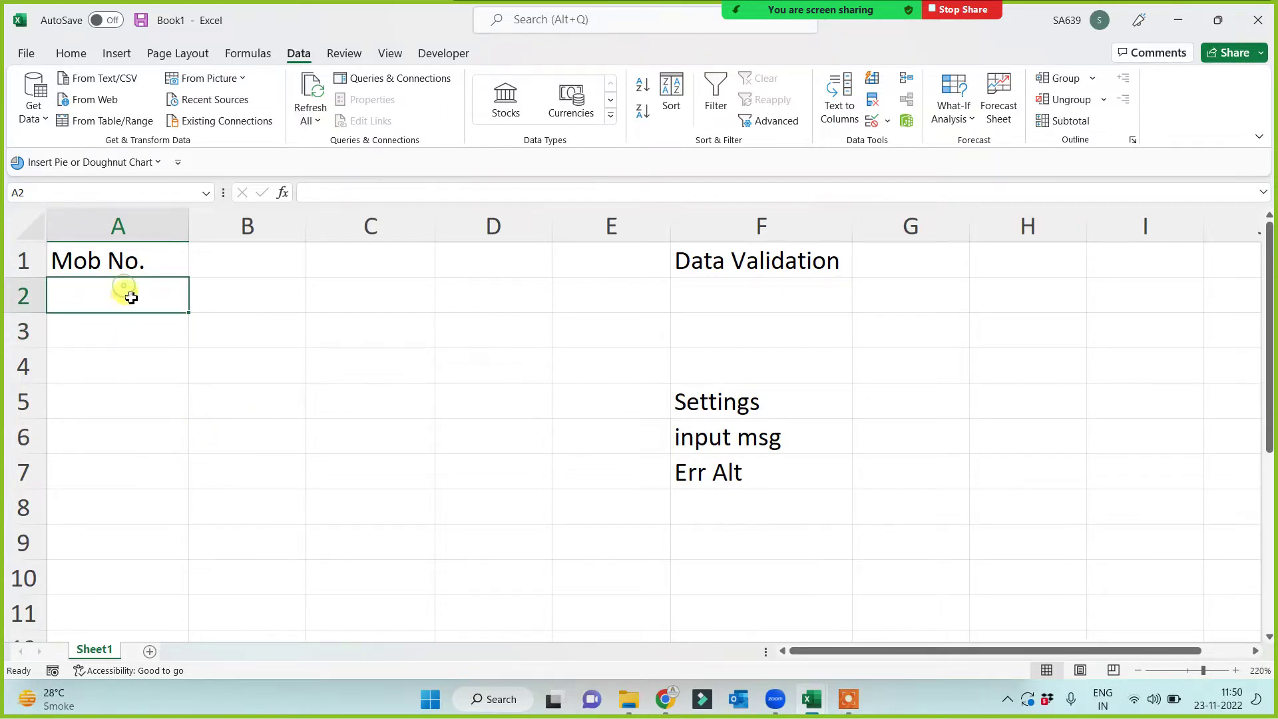
left_click(128, 330)
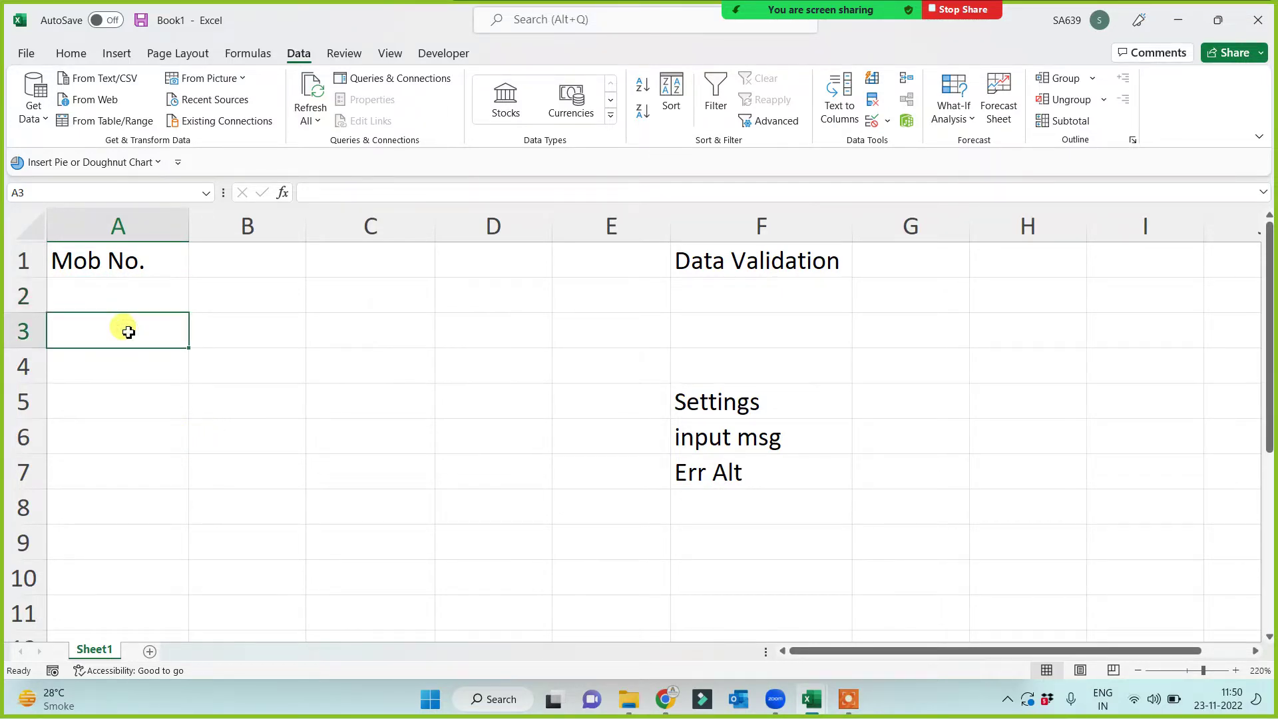
left_click(143, 299)
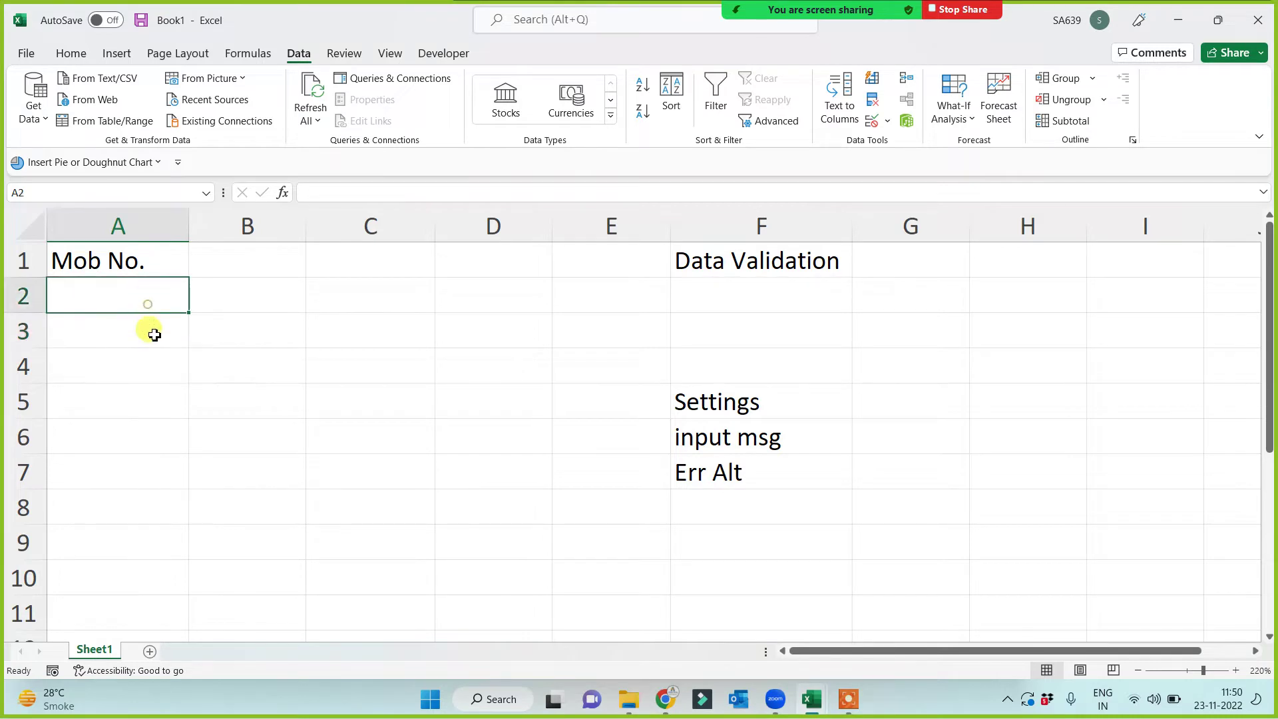
left_click(872, 122)
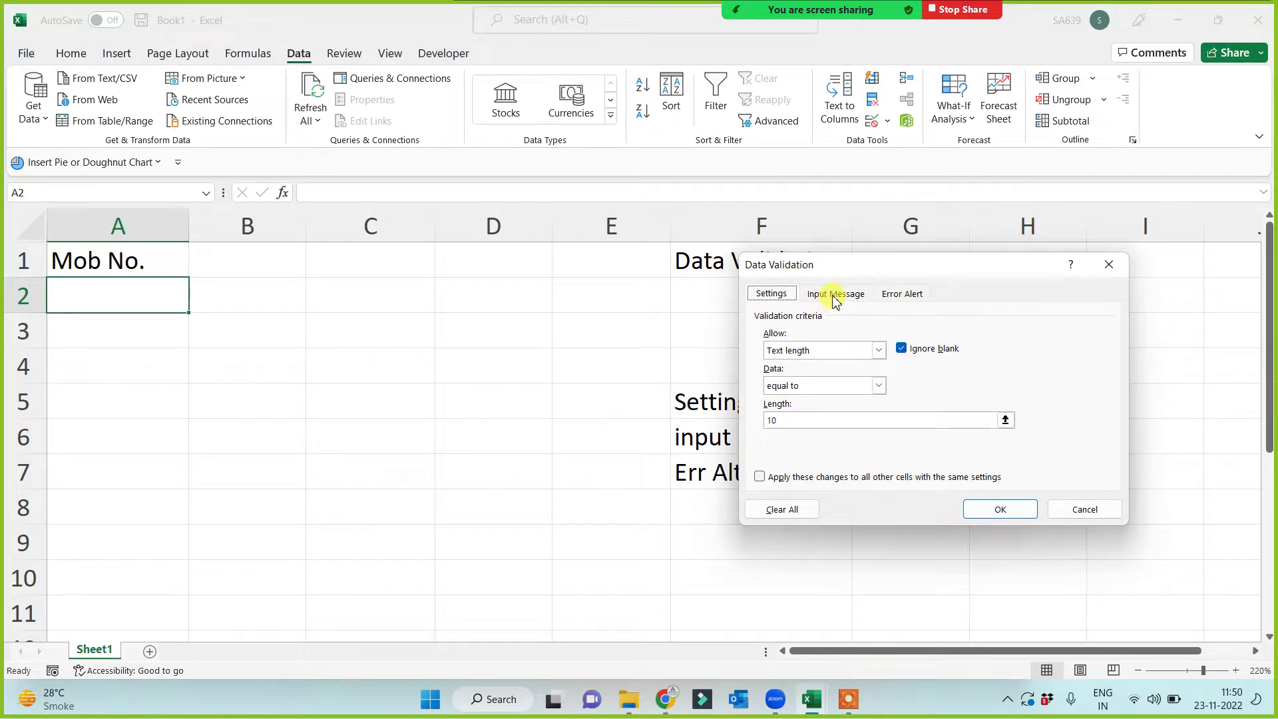
Enter A2's input message 'Please Enter your 10 Digit Mob No. without std code or zero'.
left_click(835, 294)
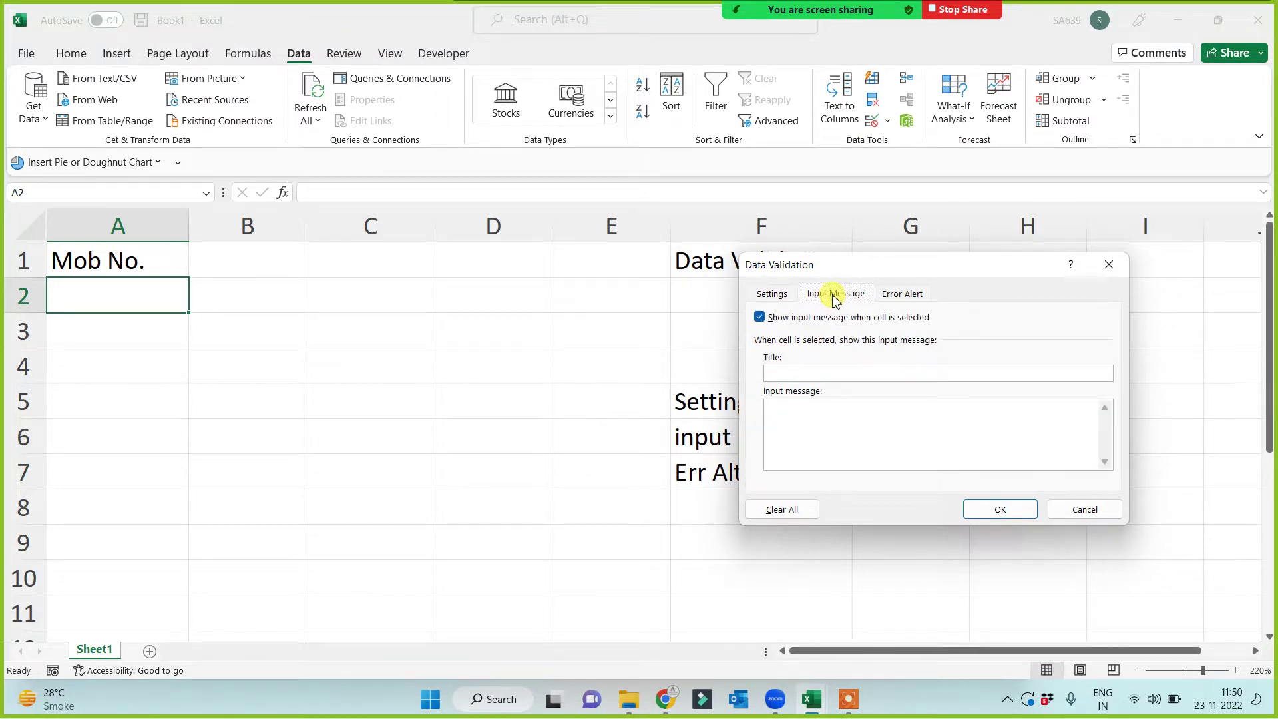
left_click(773, 413)
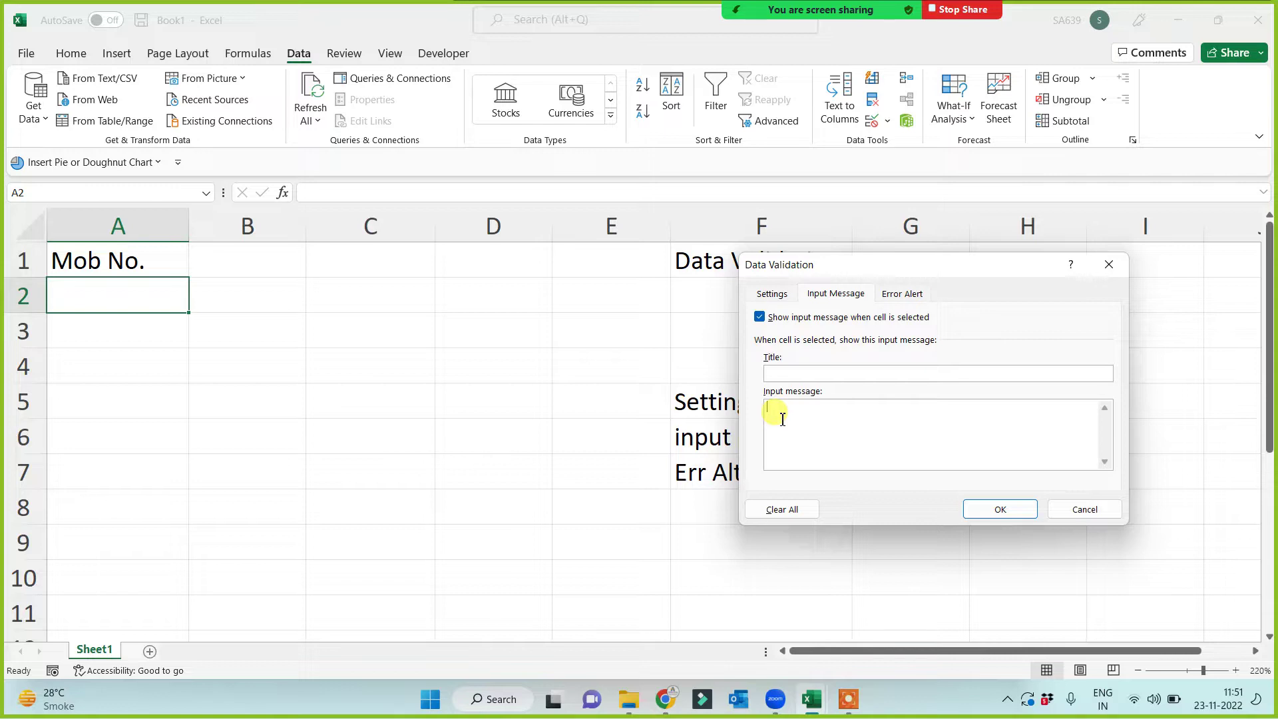
type("Please")
type("Enter your")
type(" 10 ")
type("Digit Mob No.")
type(" without ")
type("std d")
type("ode or z")
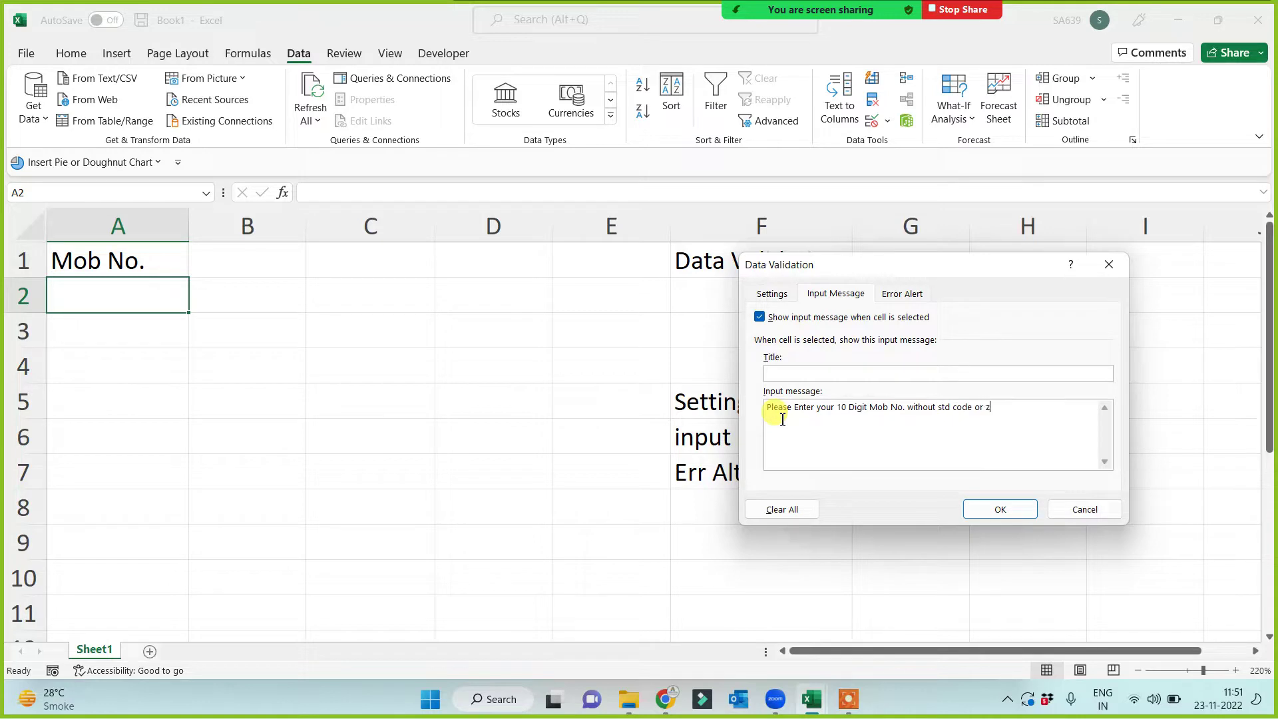
type("ero")
Save the prompt, confirm A2 shows it, and verify A2 rejects the entry 'werwe'.
left_click(992, 509)
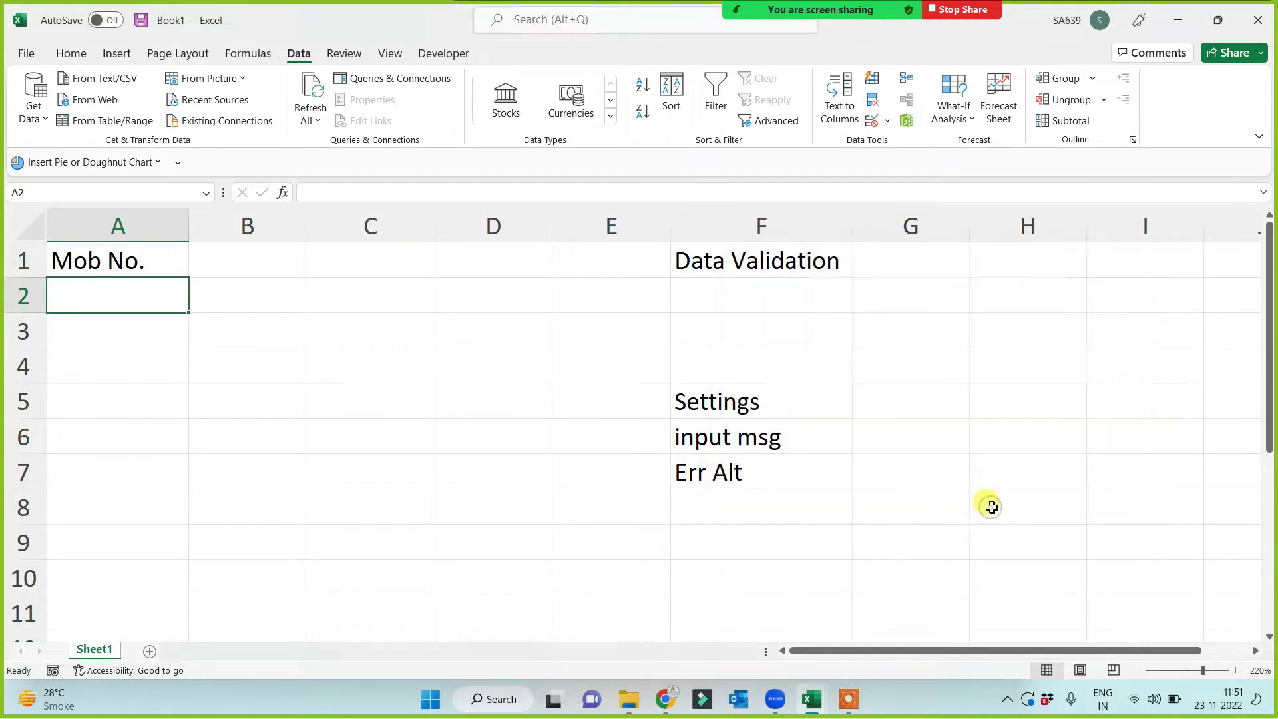
left_click(245, 496)
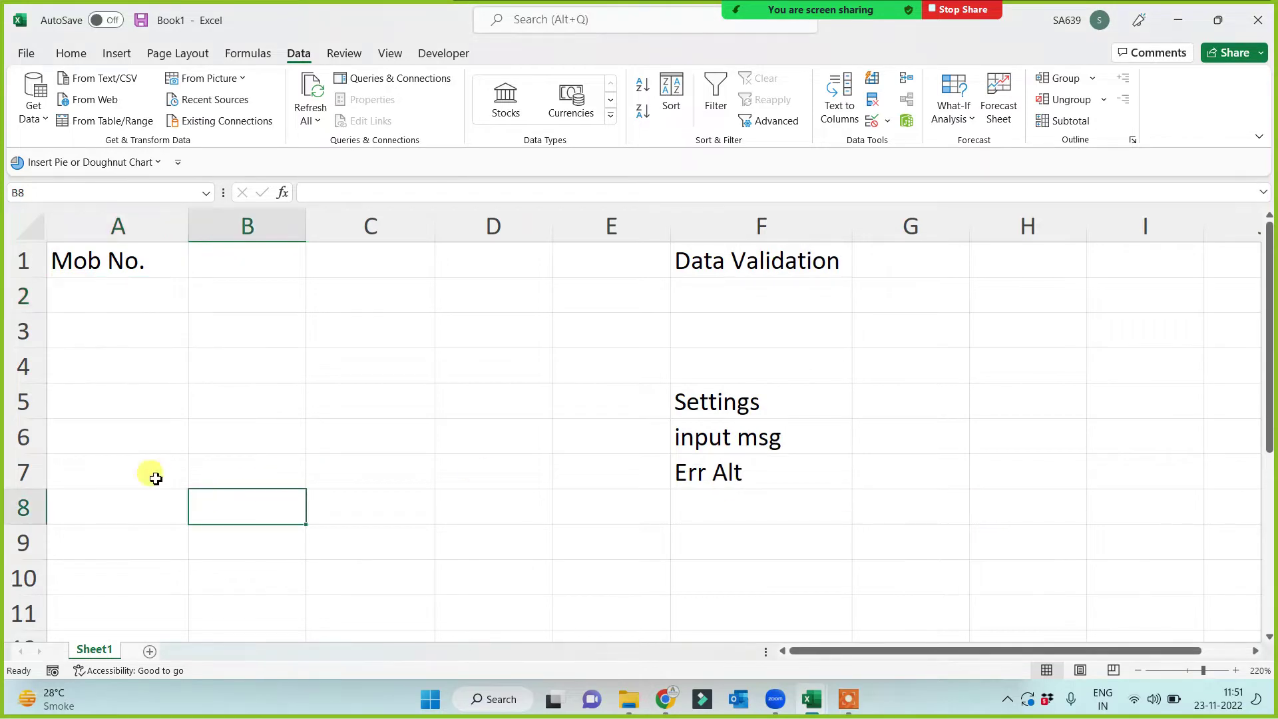
left_click(98, 329)
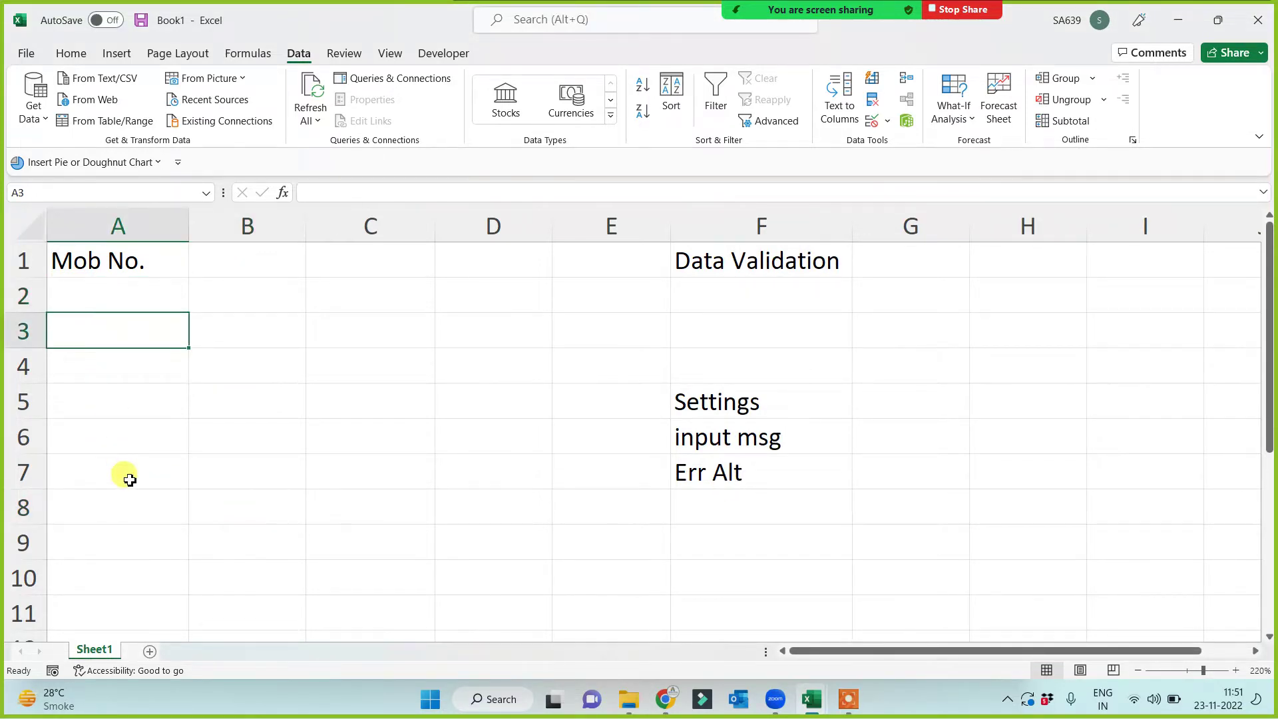
left_click(94, 297)
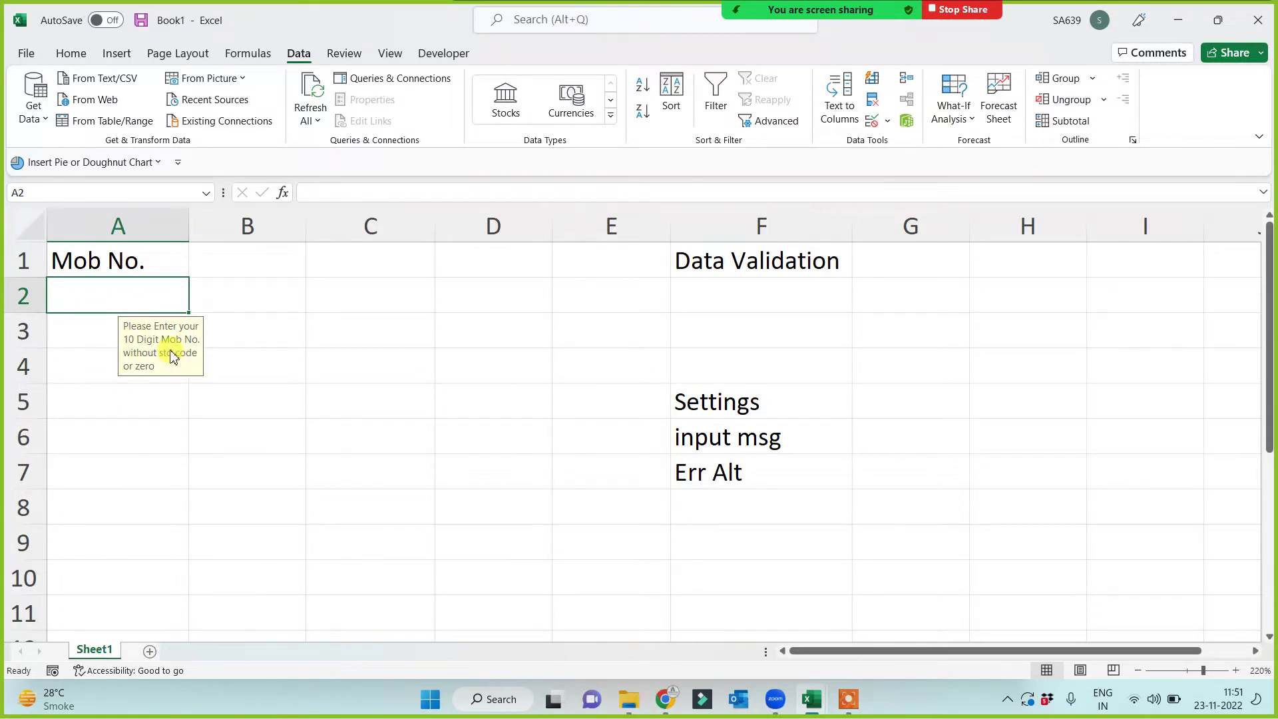
type("werwe")
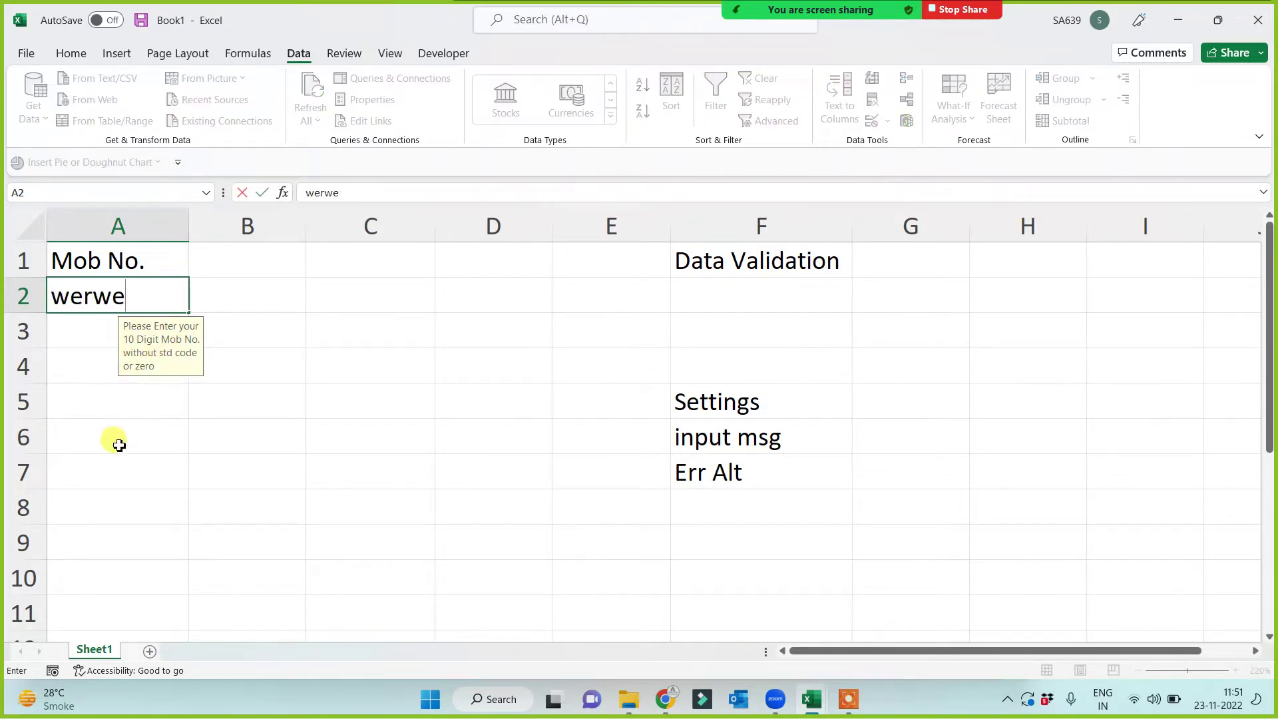
key("Return")
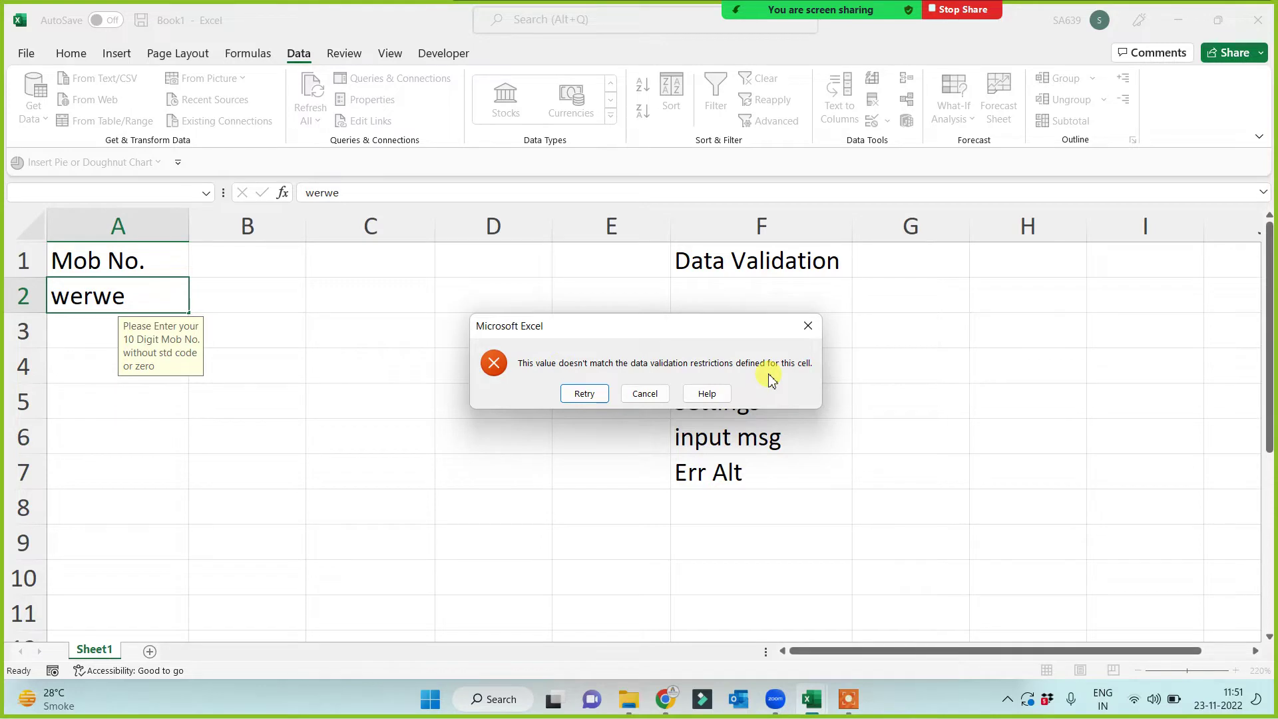
left_click(808, 326)
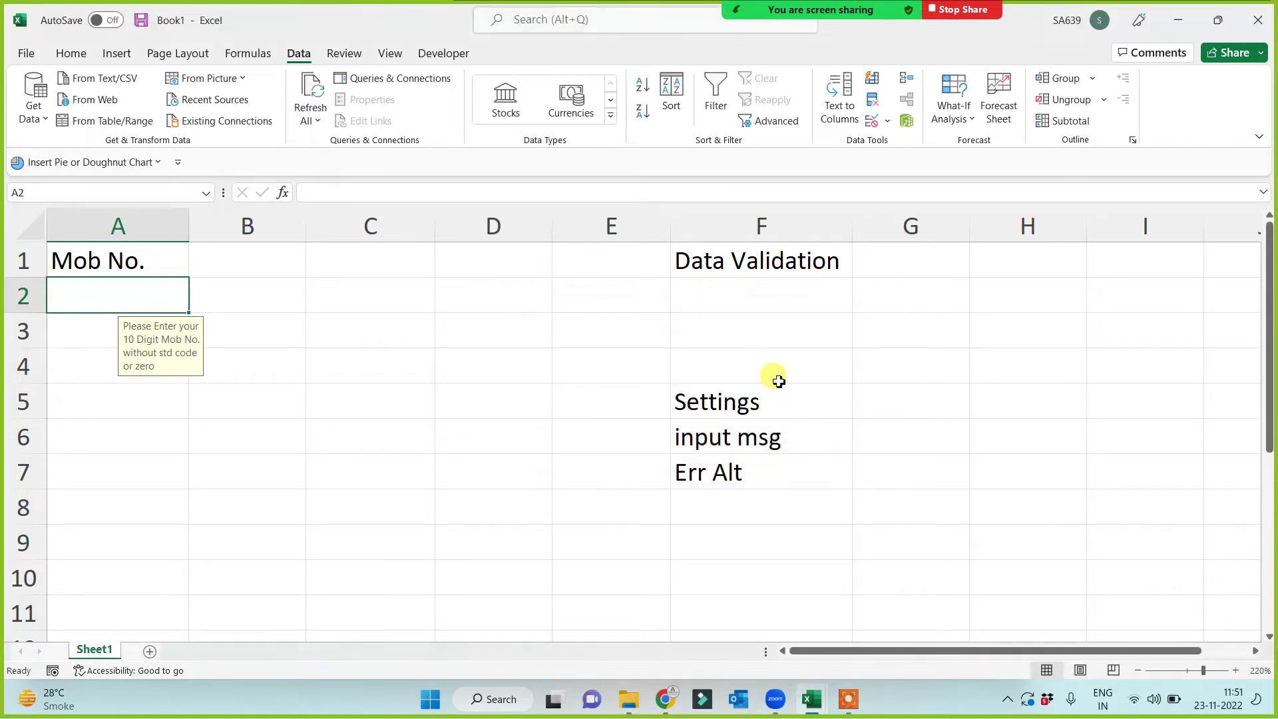
Set A2's Stop error alert message to 'This mob no is not valid. Please try again'.
left_click(873, 122)
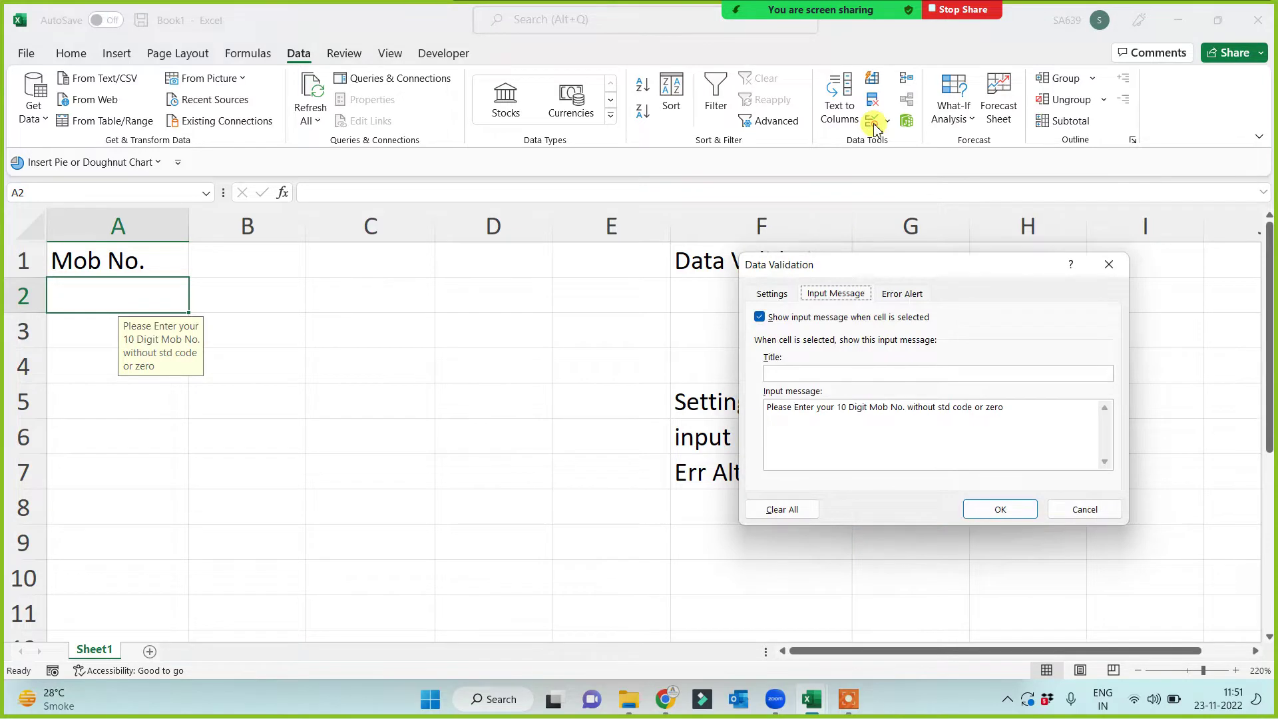
left_click(906, 295)
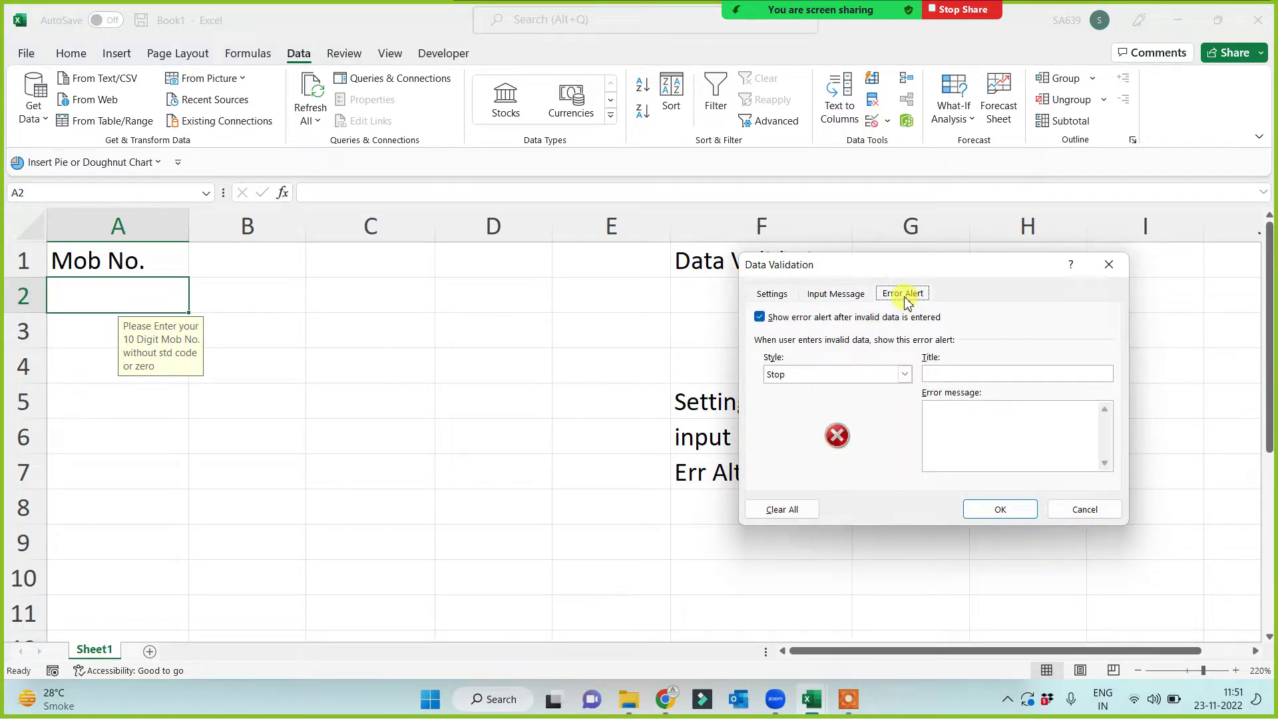
left_click(954, 432)
type("his")
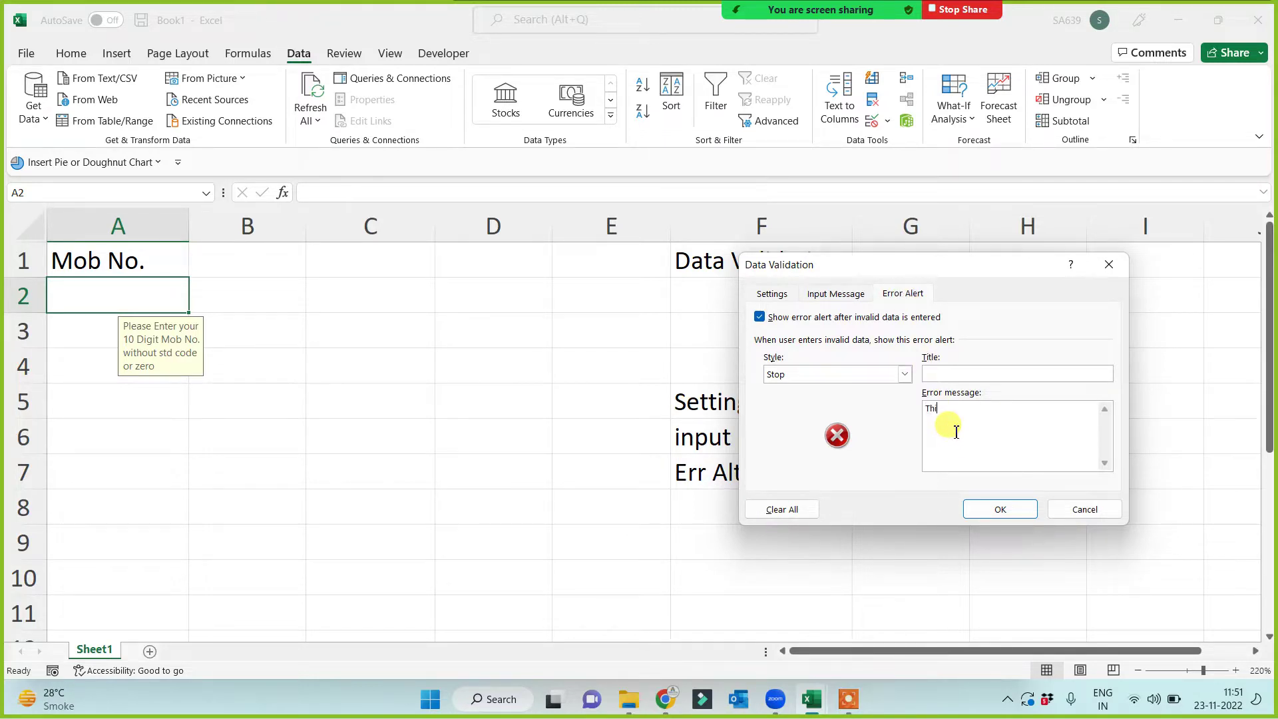
type(" m")
type("ob no is n")
type("ot ")
type("valid. ")
type("Please ")
type("try again")
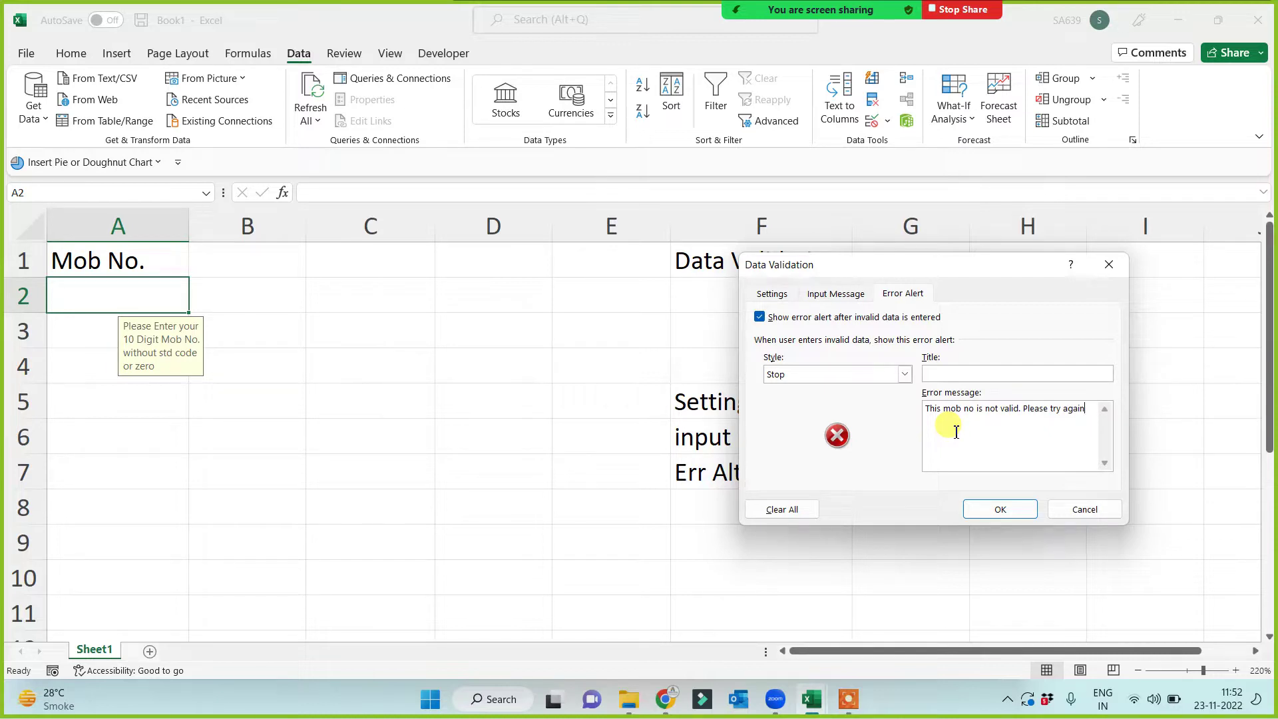
left_click(1006, 511)
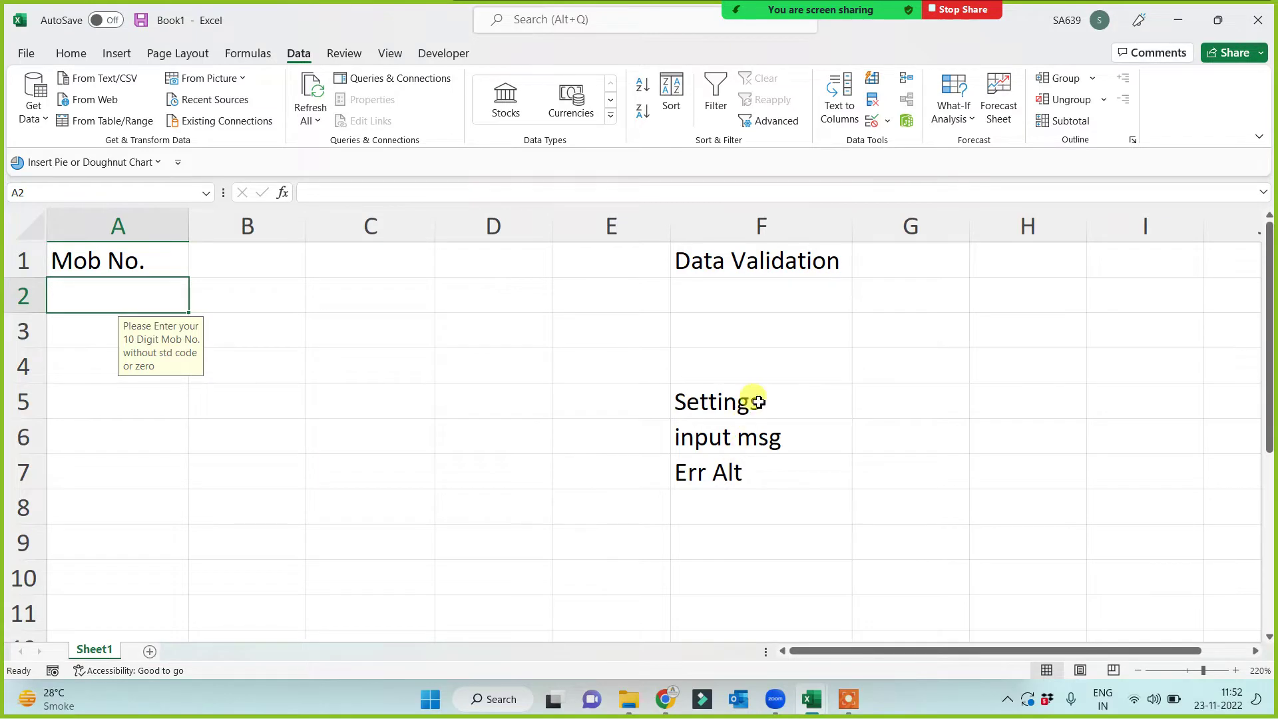
Copy A2 and paste only its validation onto A3:A11 via Paste Special.
left_click_drag(752, 400, 752, 474)
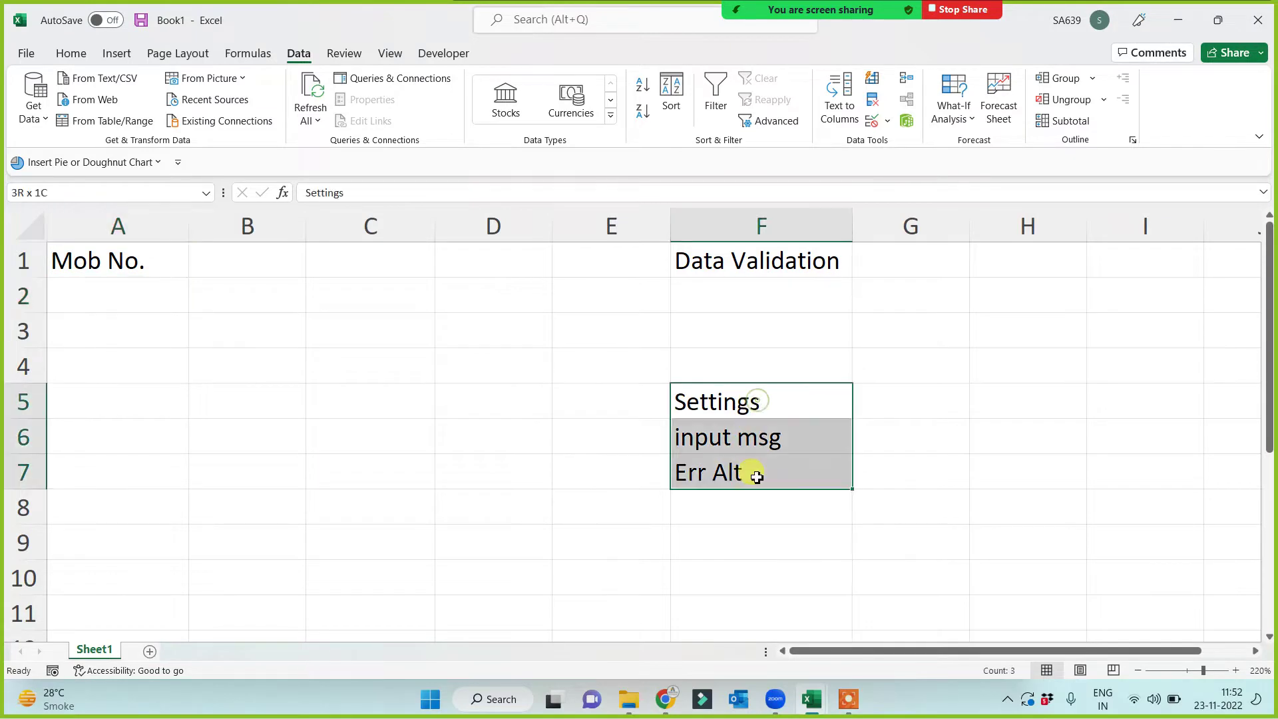
left_click(422, 458)
left_click(119, 292)
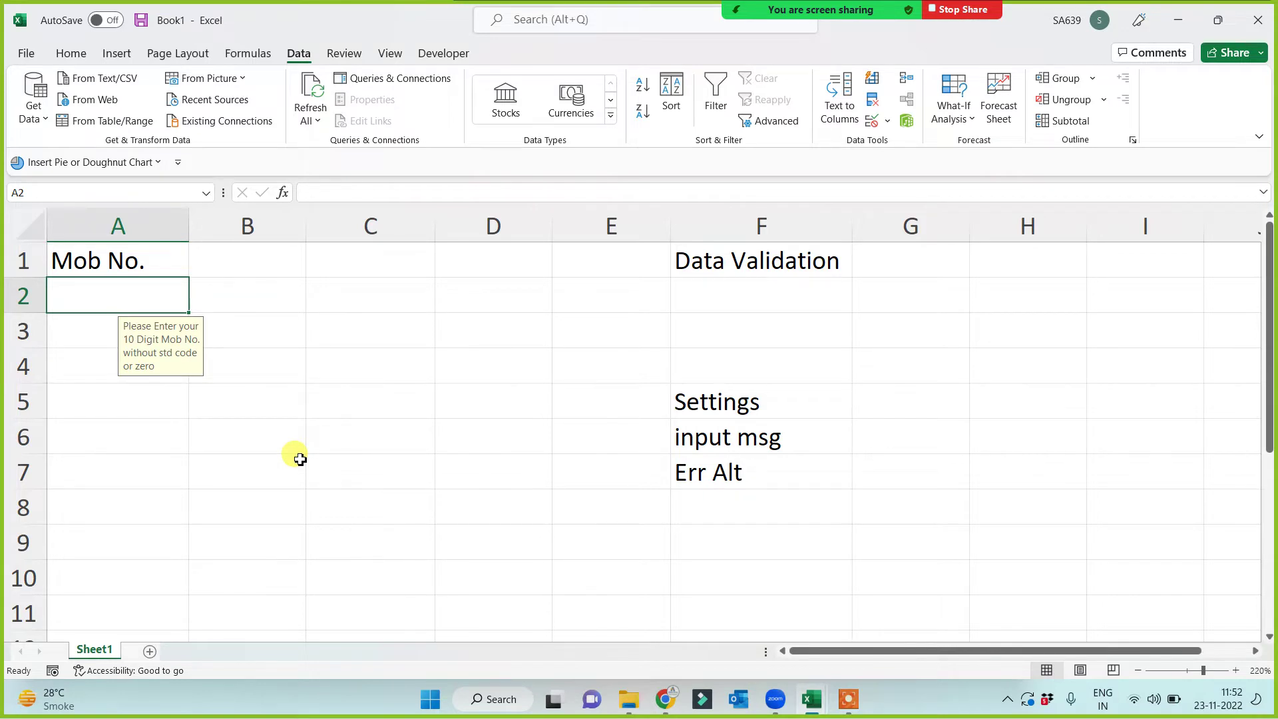
key("ctrl+c")
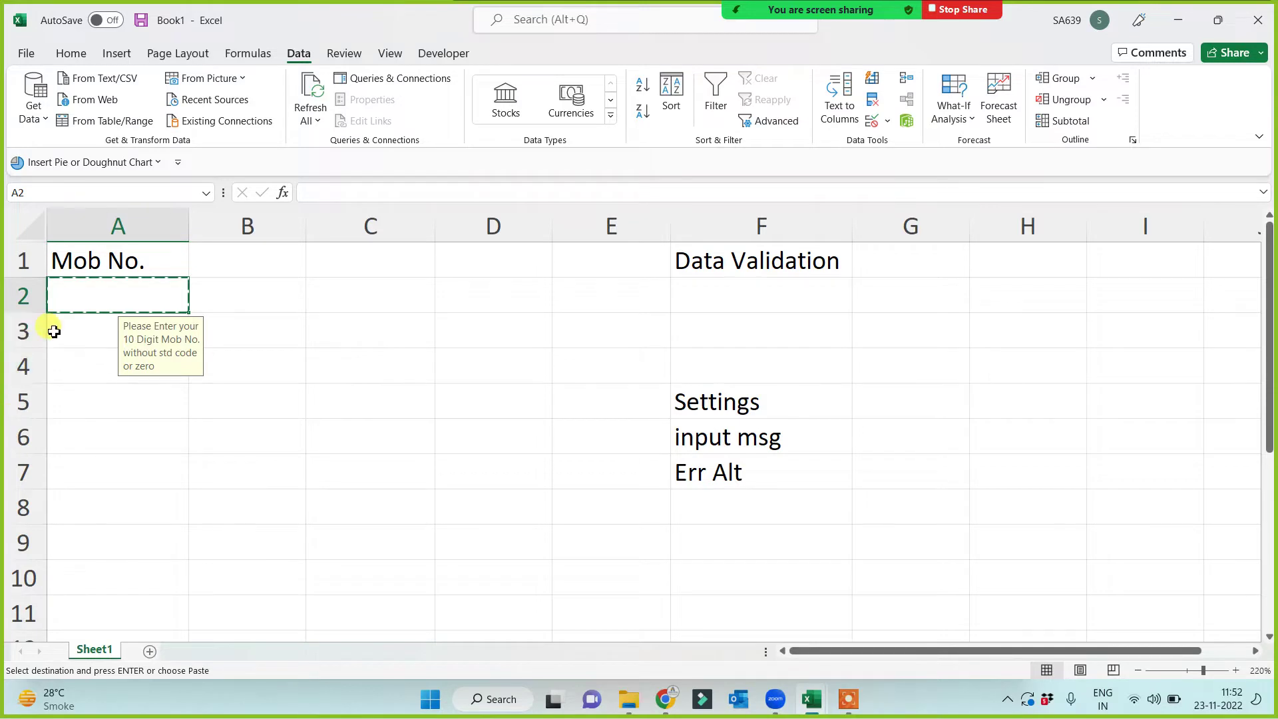
left_click_drag(60, 329, 62, 611)
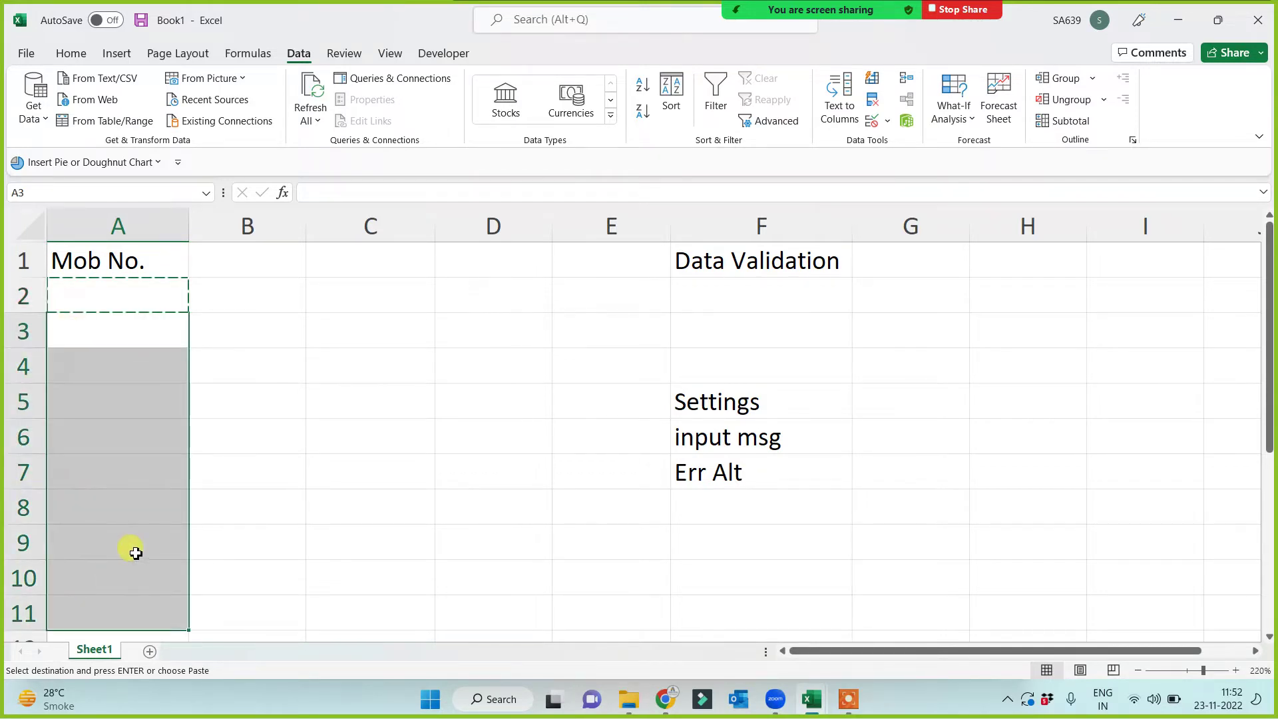
right_click(128, 390)
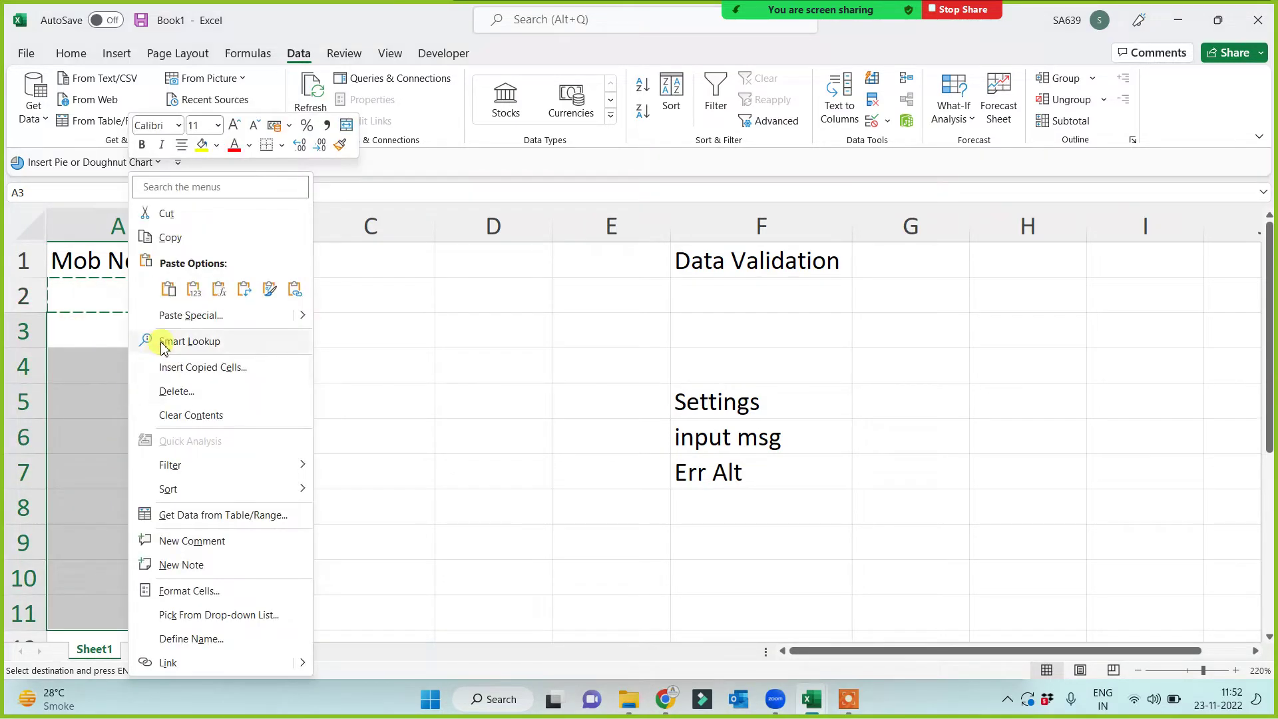
left_click(184, 319)
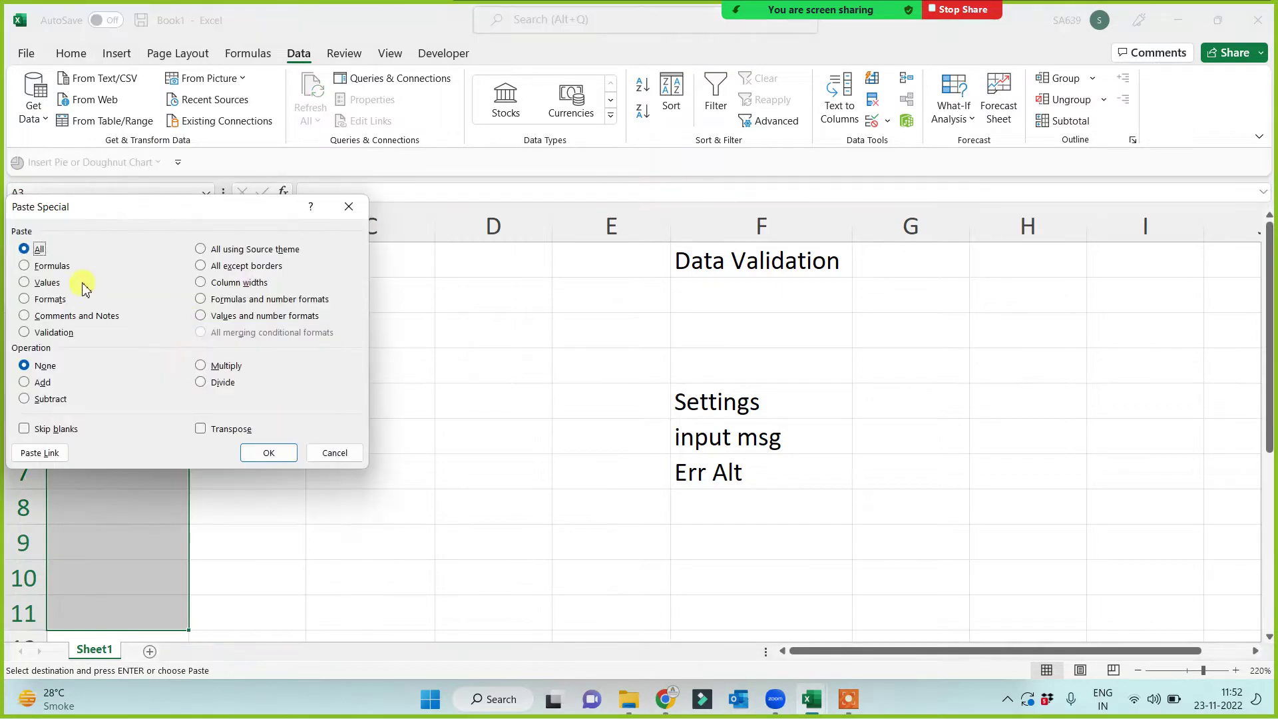
left_click(24, 332)
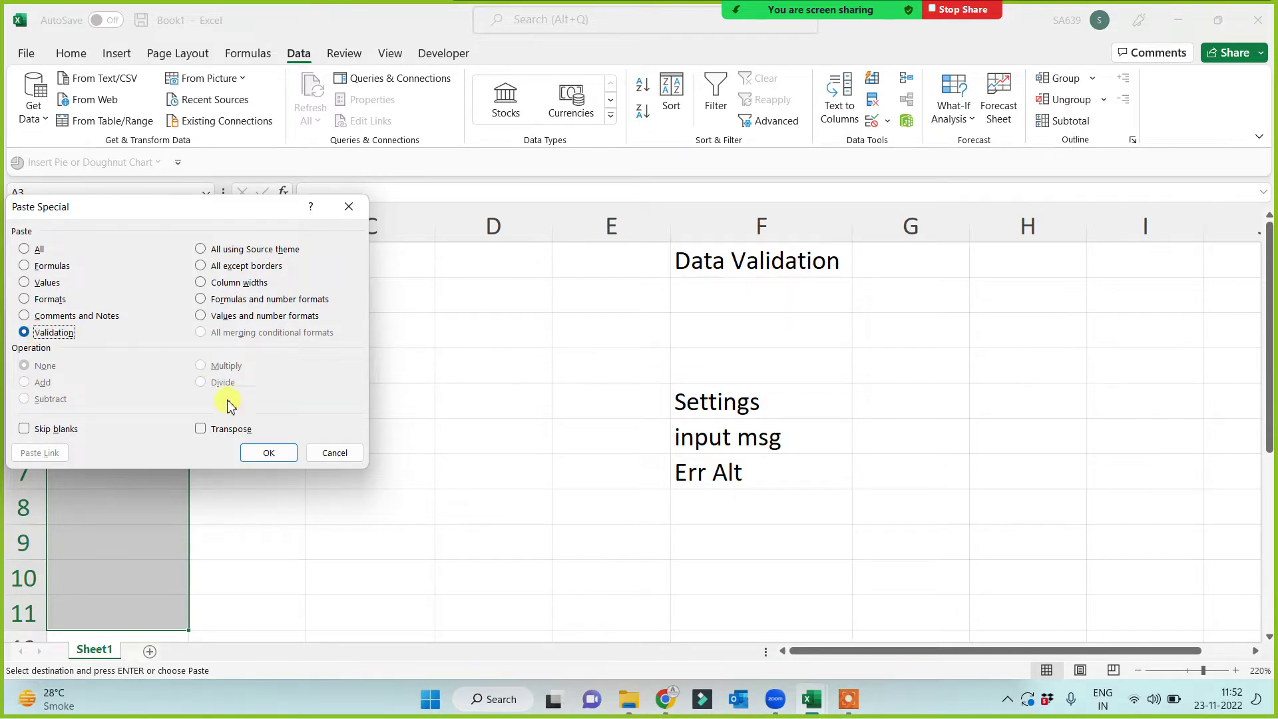
left_click(269, 453)
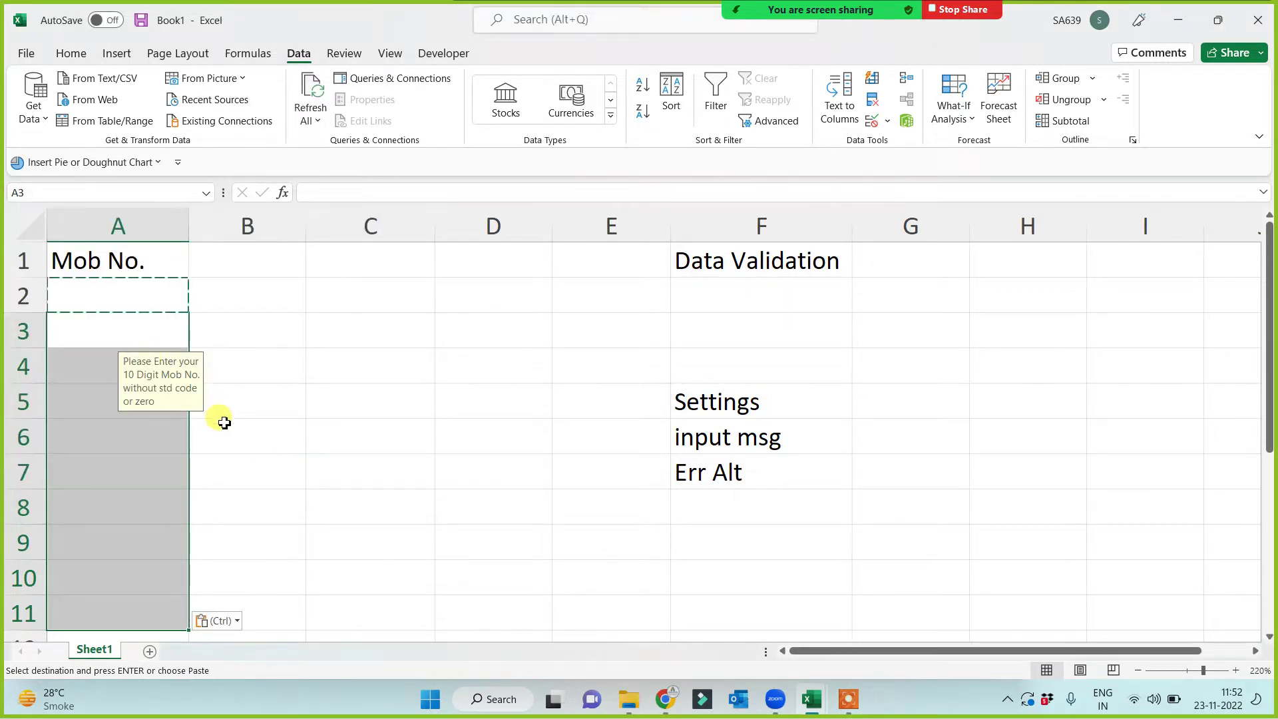
Review the input hint shown on several column A cells.
left_click(127, 304)
left_click(113, 400)
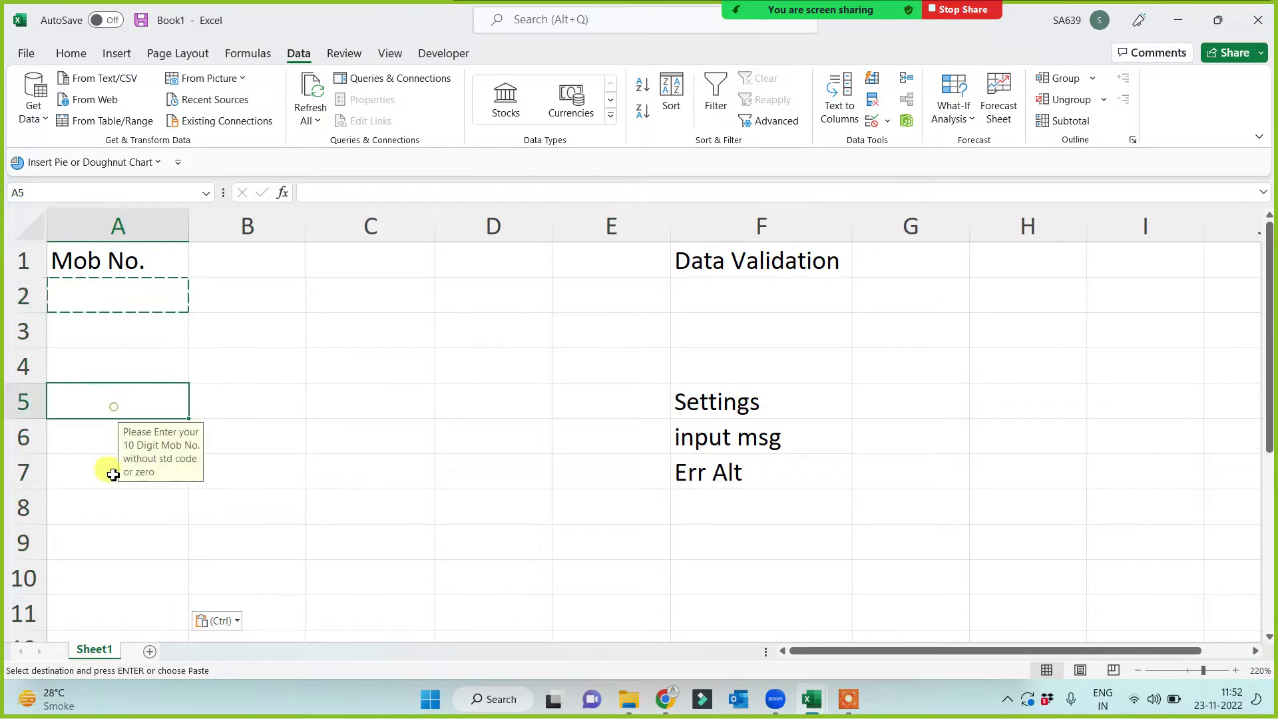
left_click(109, 471)
left_click(109, 541)
left_click(123, 436)
left_click(137, 366)
left_click(95, 479)
Test A4 with the text 'asda', see it rejected, and cancel the entry.
left_click(100, 540)
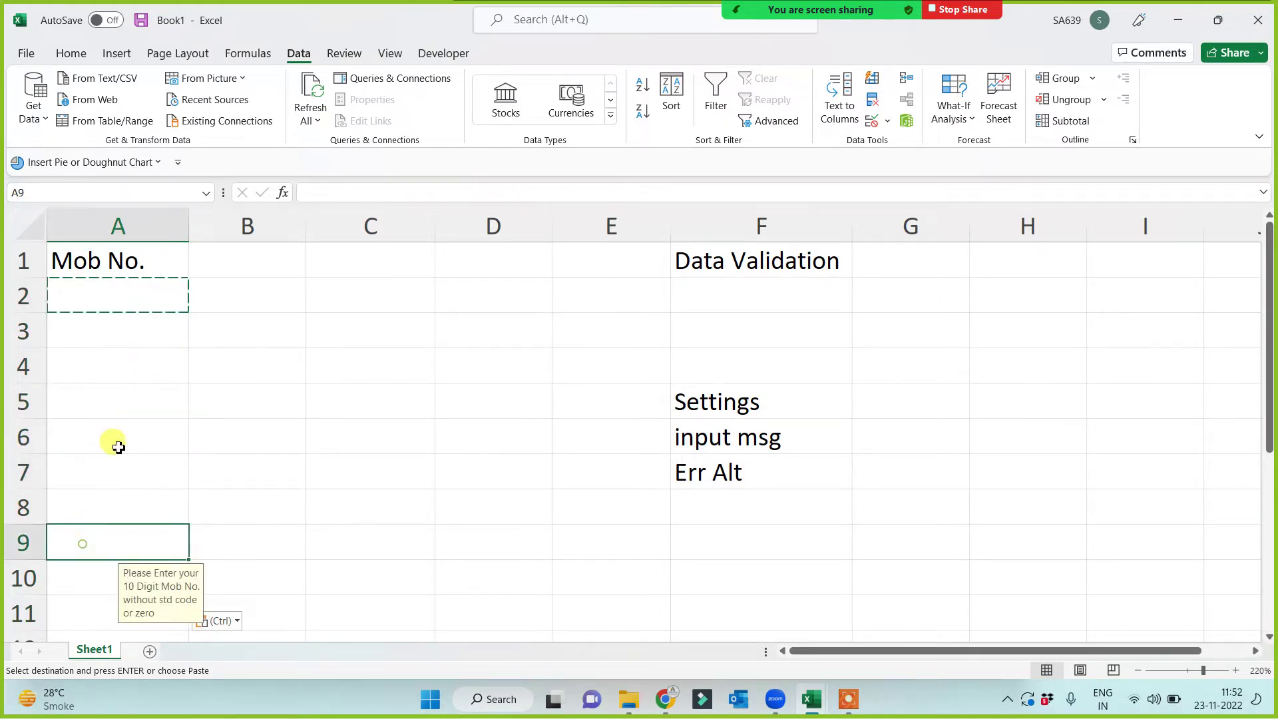
left_click(130, 365)
type("asda")
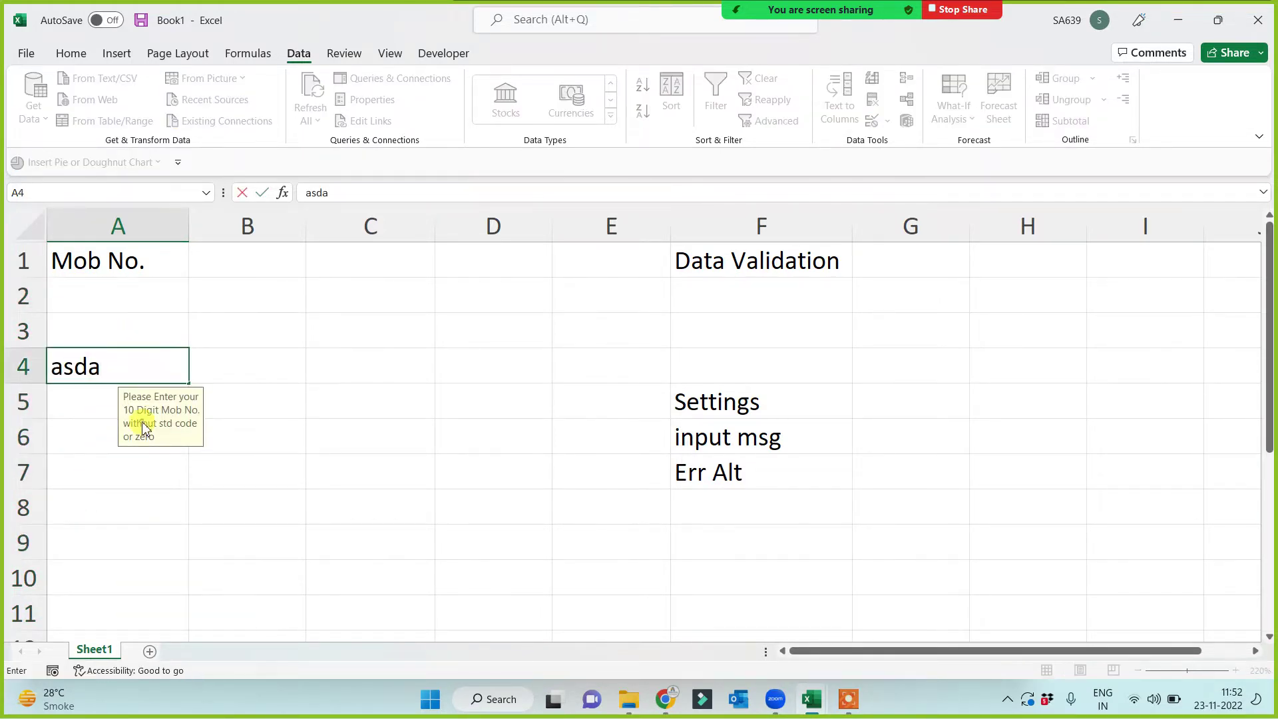
left_click(189, 510)
key("Escape")
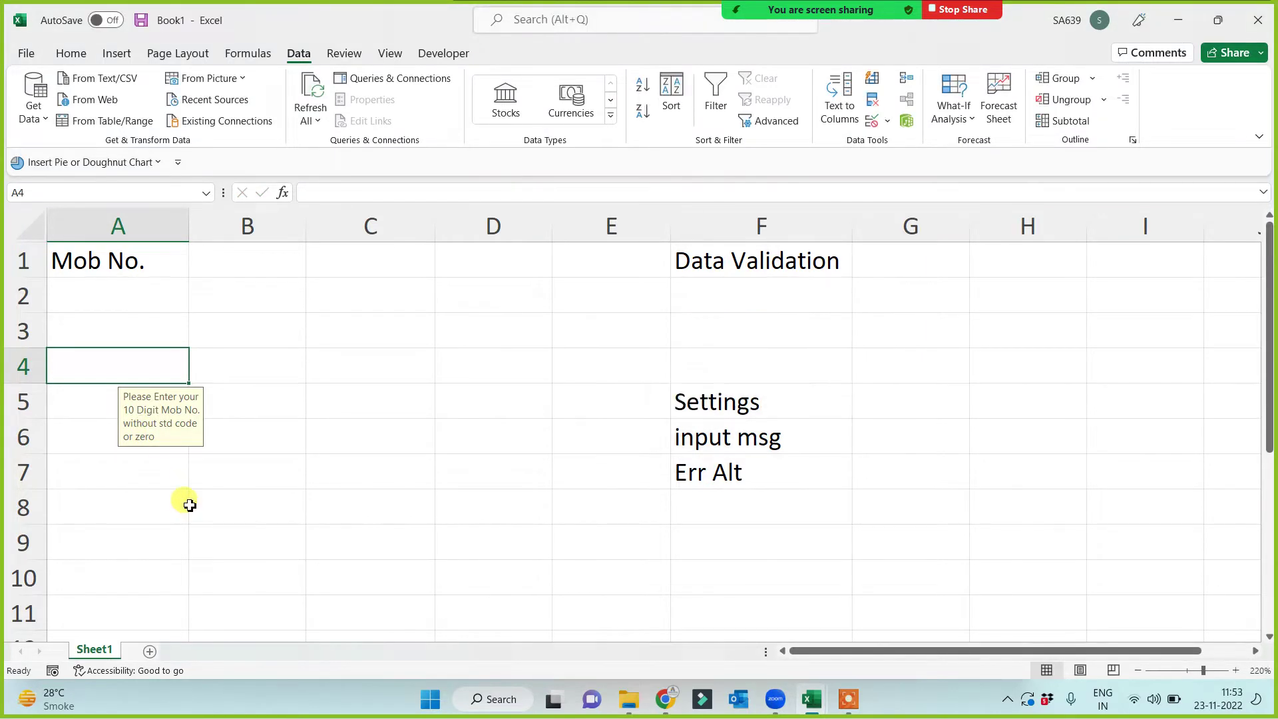
Enter a 10-digit mobile number in A2 and another in A3.
left_click(121, 295)
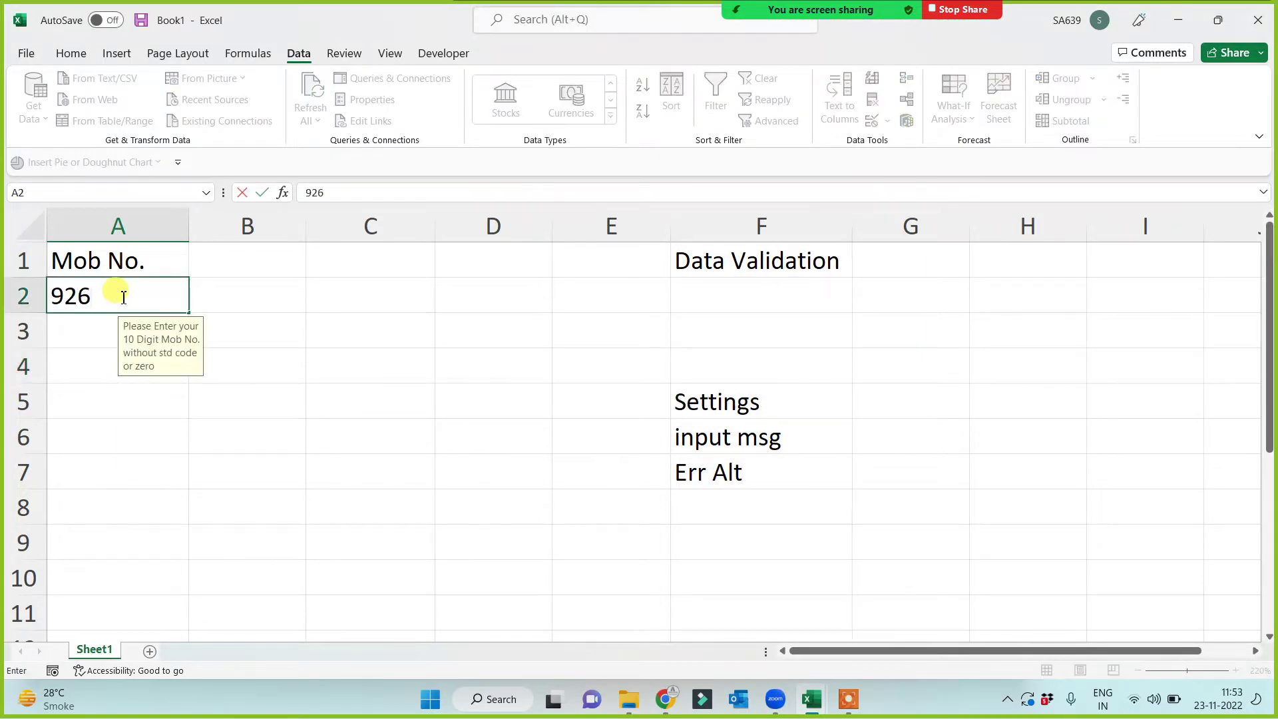
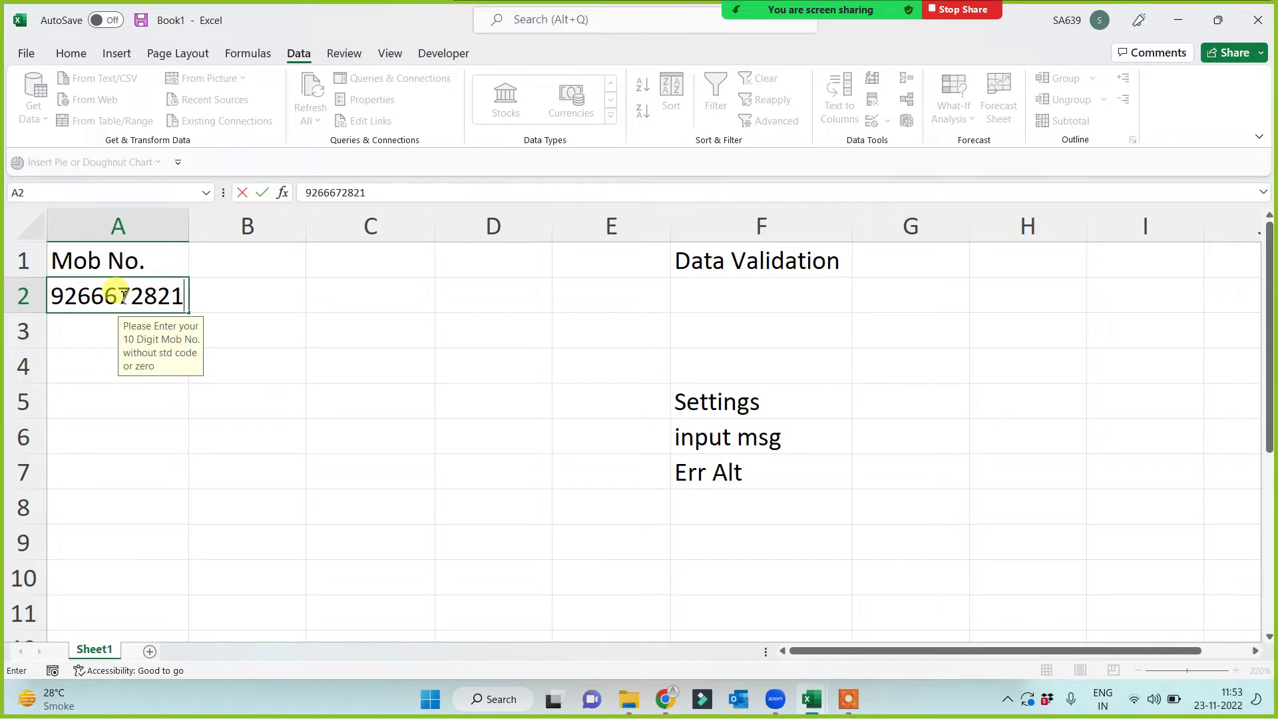
key("Return")
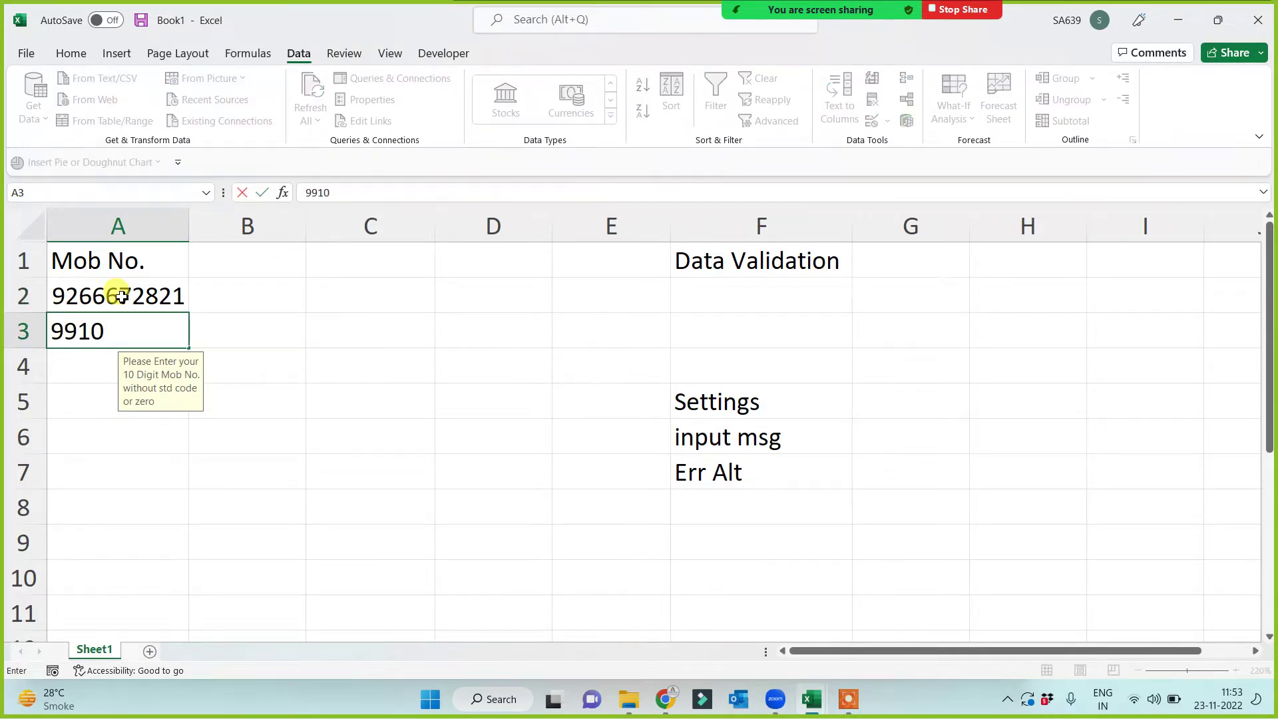
key("Return")
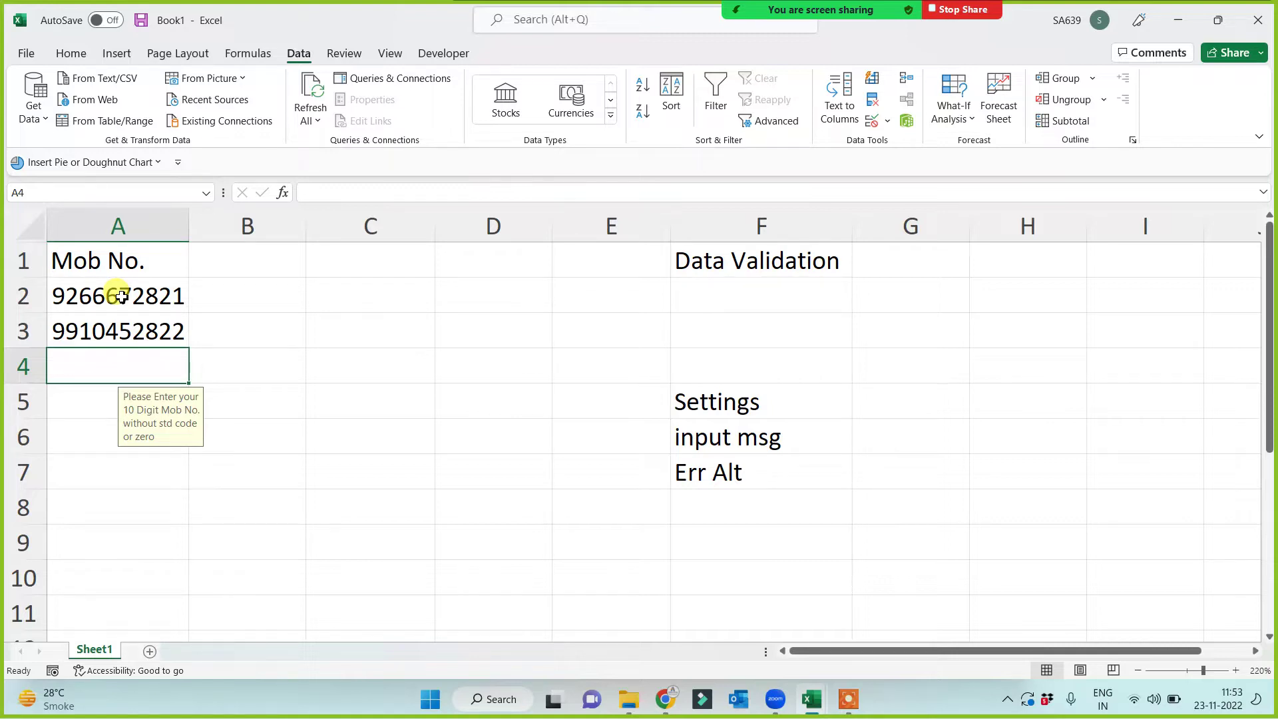
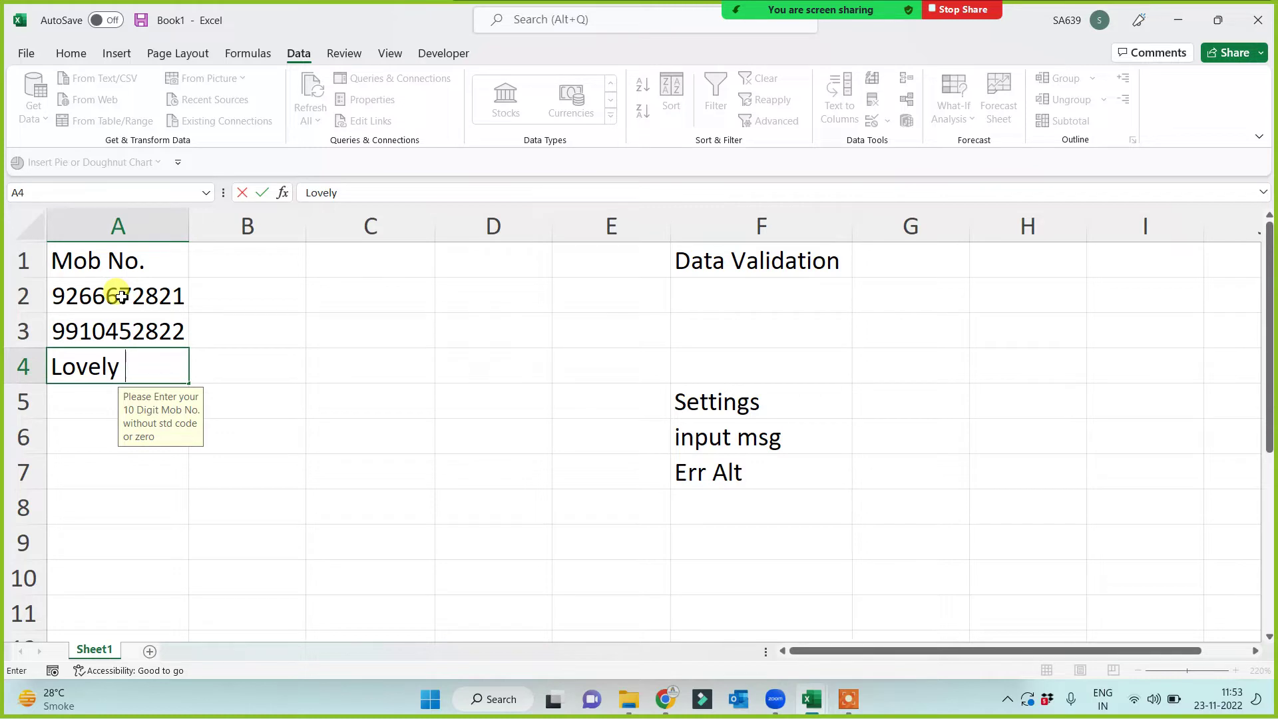
Type a person's name into A4, then clear it with Delete.
key("Return")
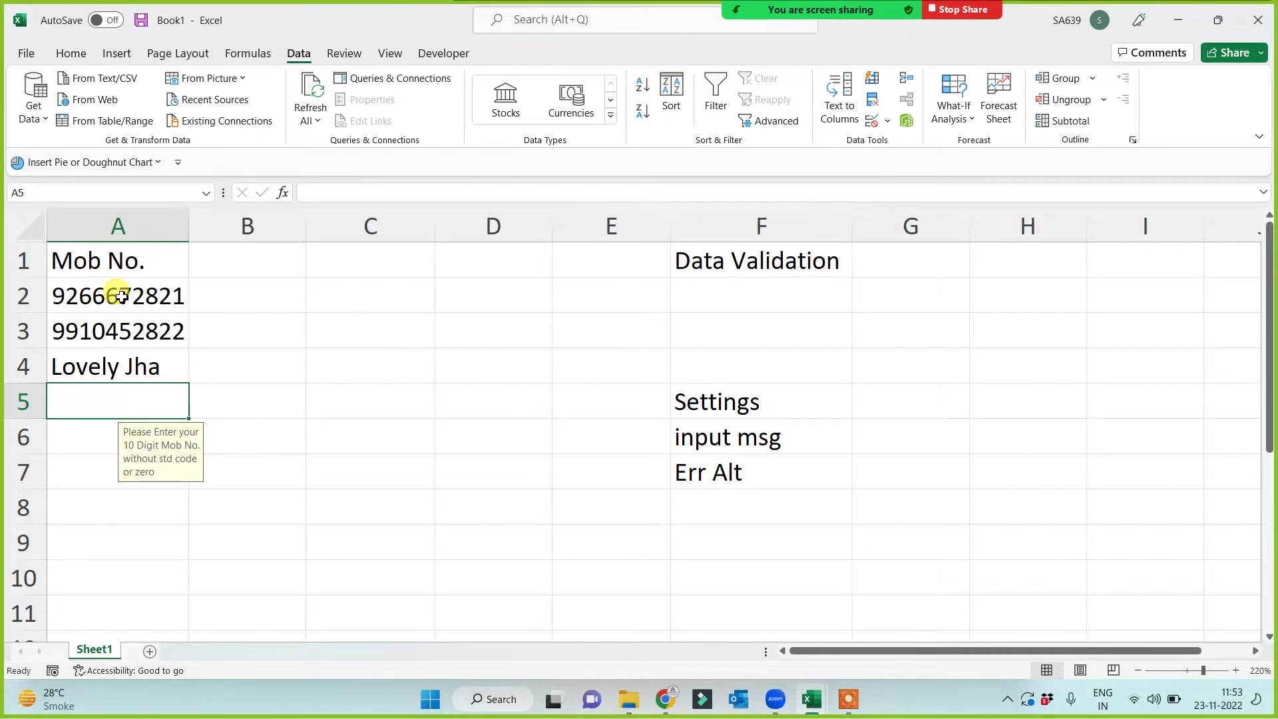
left_click_drag(134, 296, 119, 508)
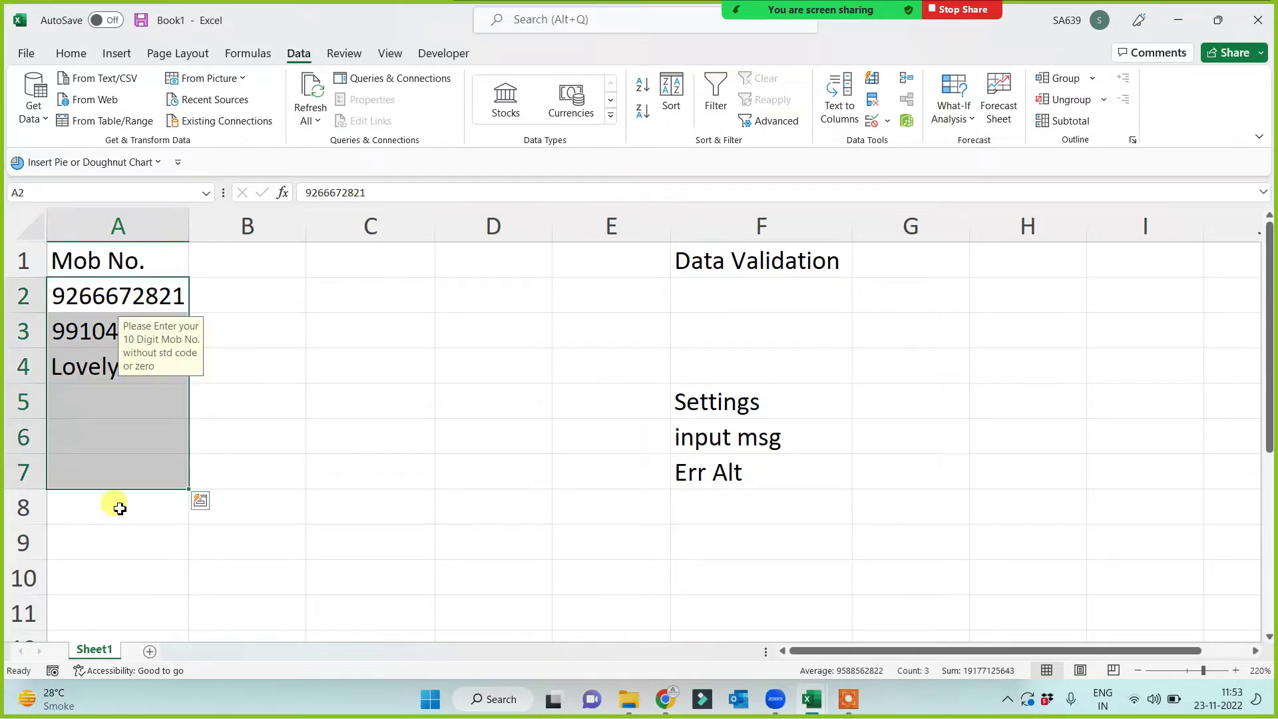
left_click(126, 466)
left_click(124, 372)
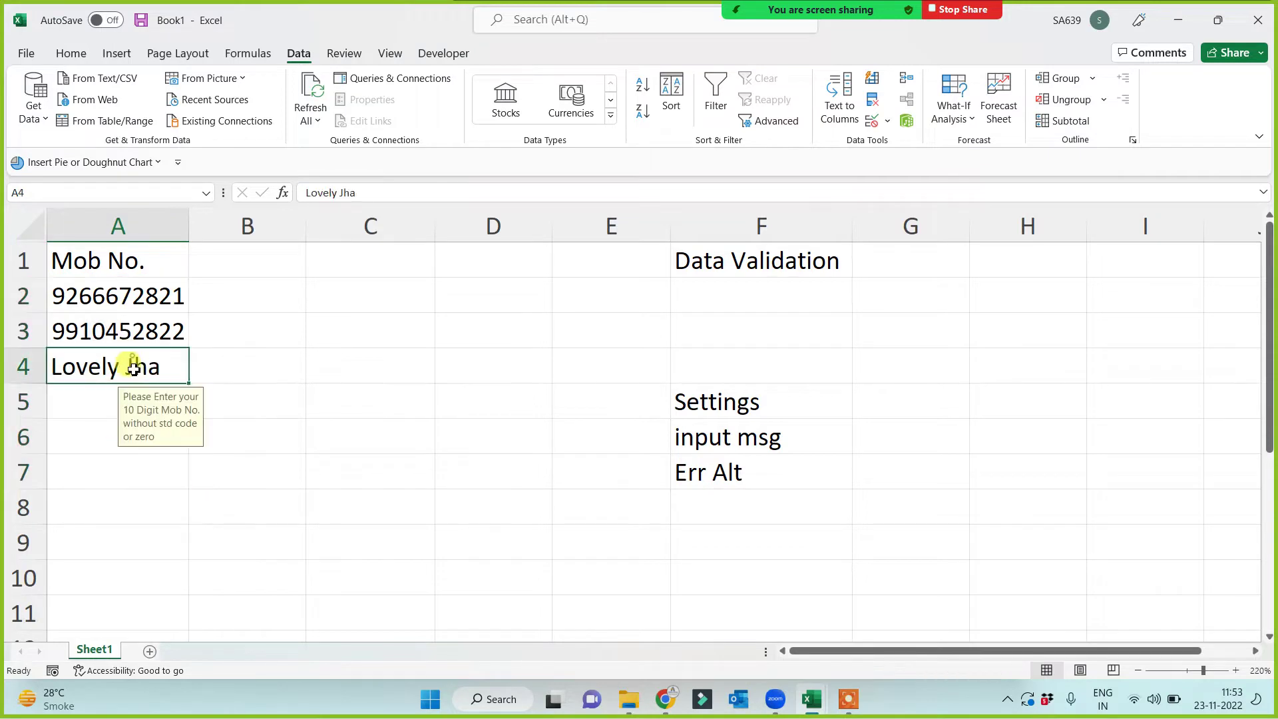
left_click(102, 276)
left_click(96, 366)
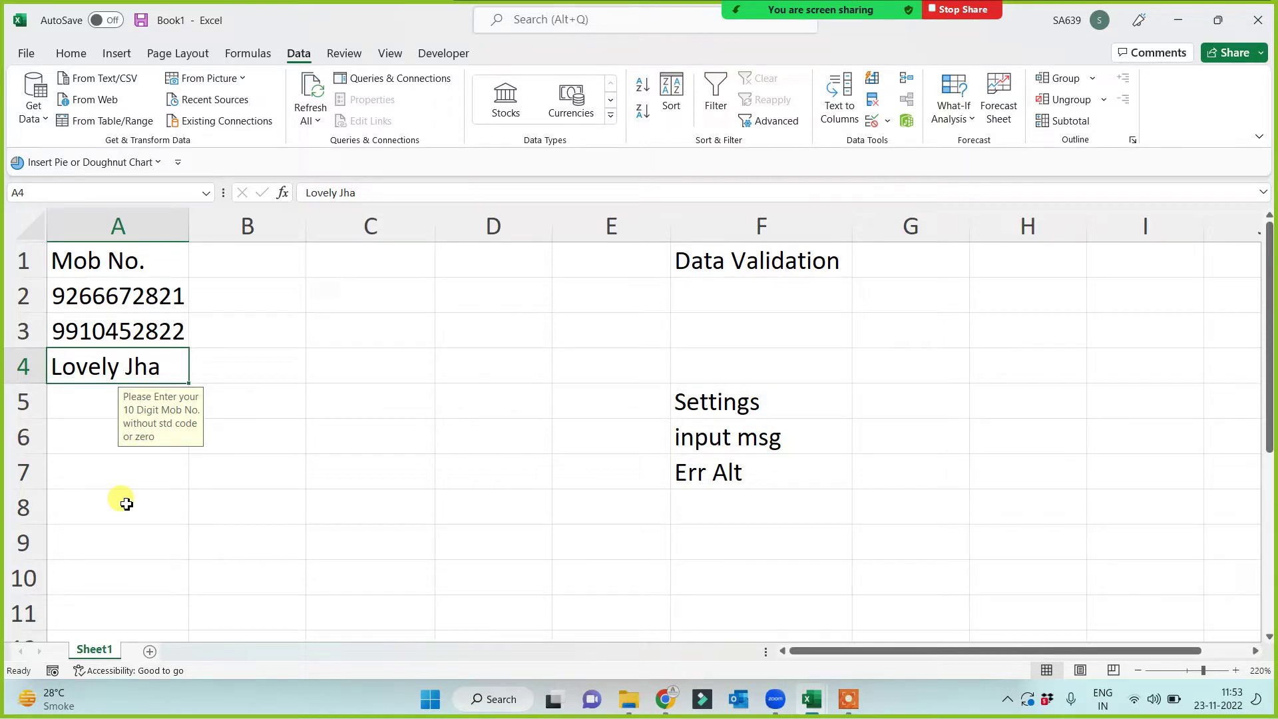
key("Delete")
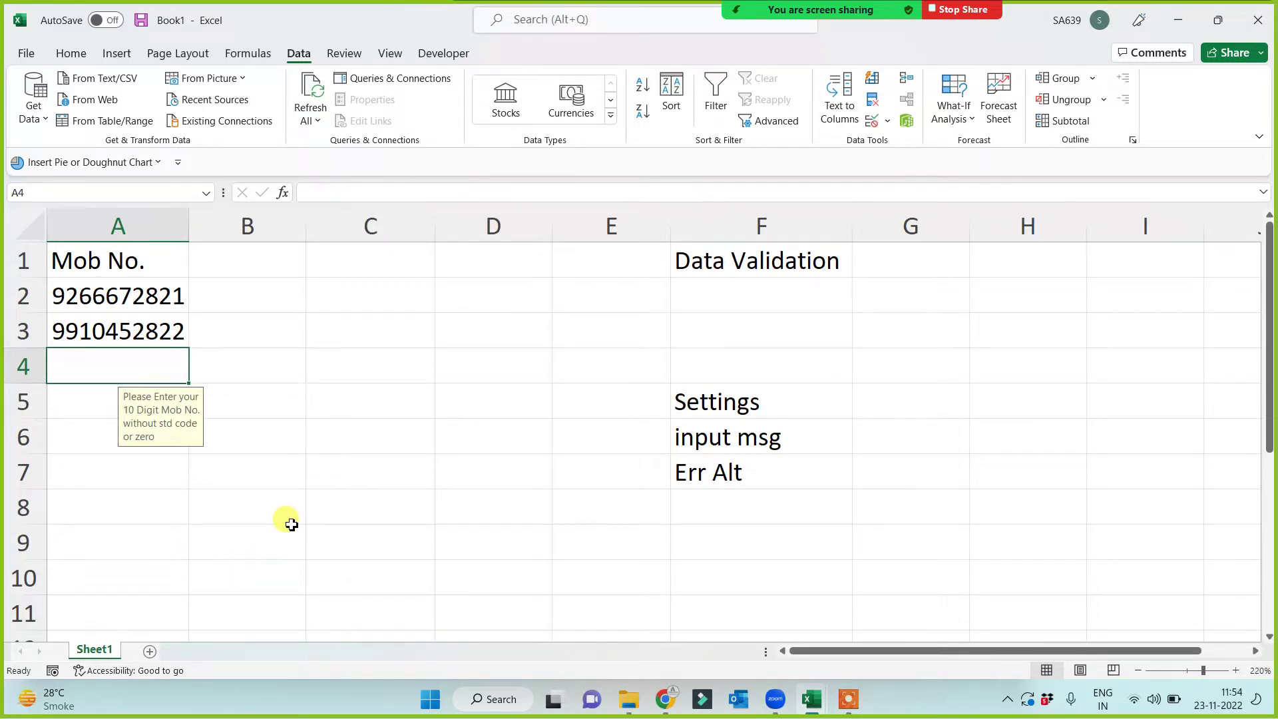
left_click(241, 260)
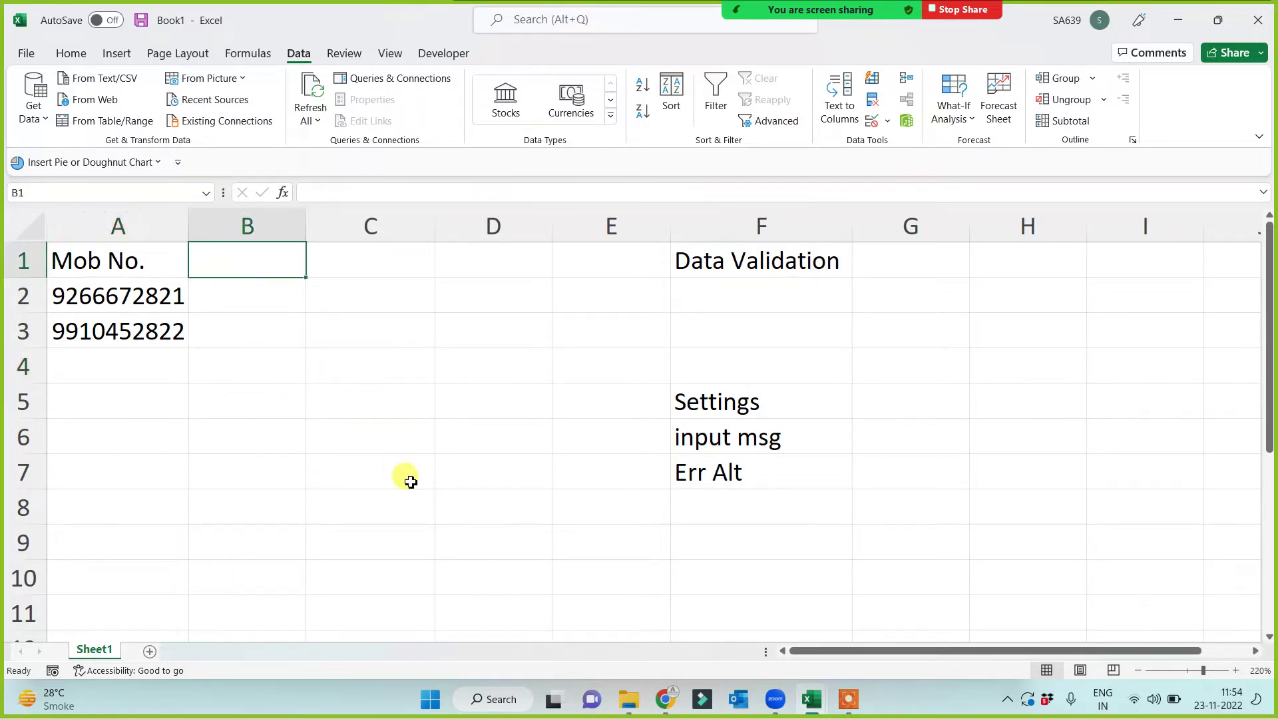
Enter the header 'Date' in B1 and 'Time' in C1.
type("Da")
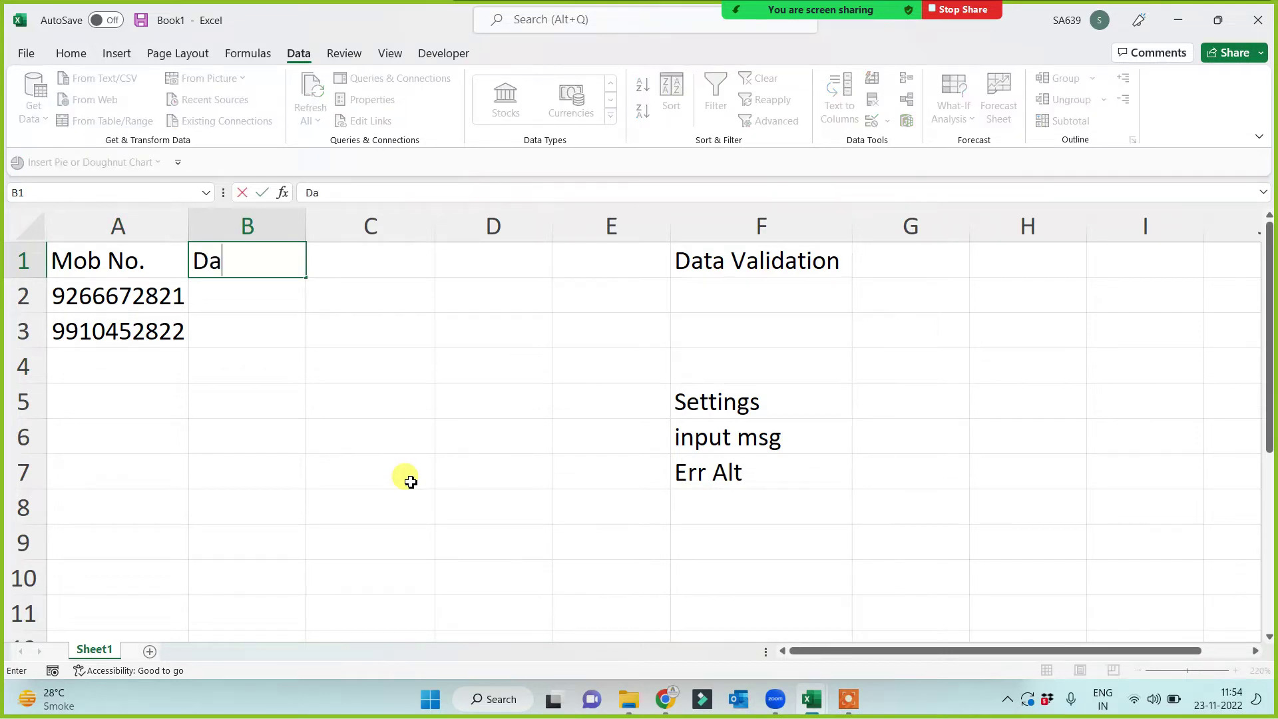
type("te")
key("Tab")
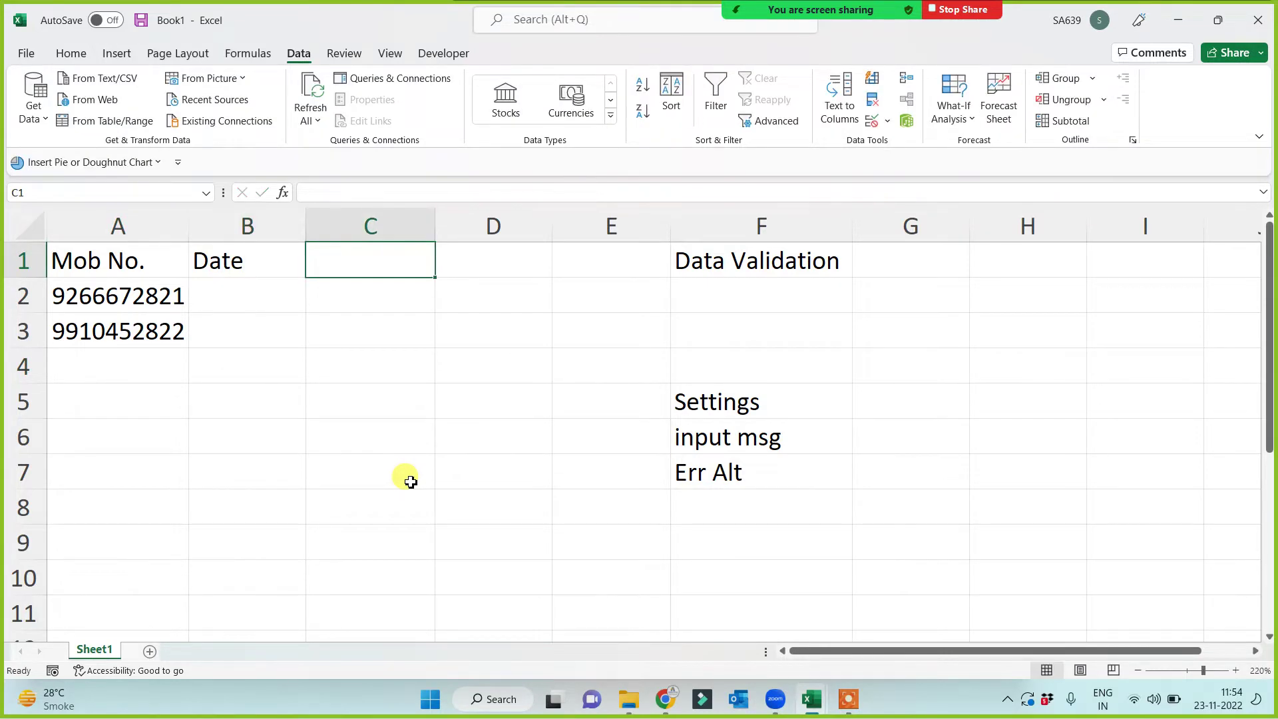
type("Time")
left_click(410, 482)
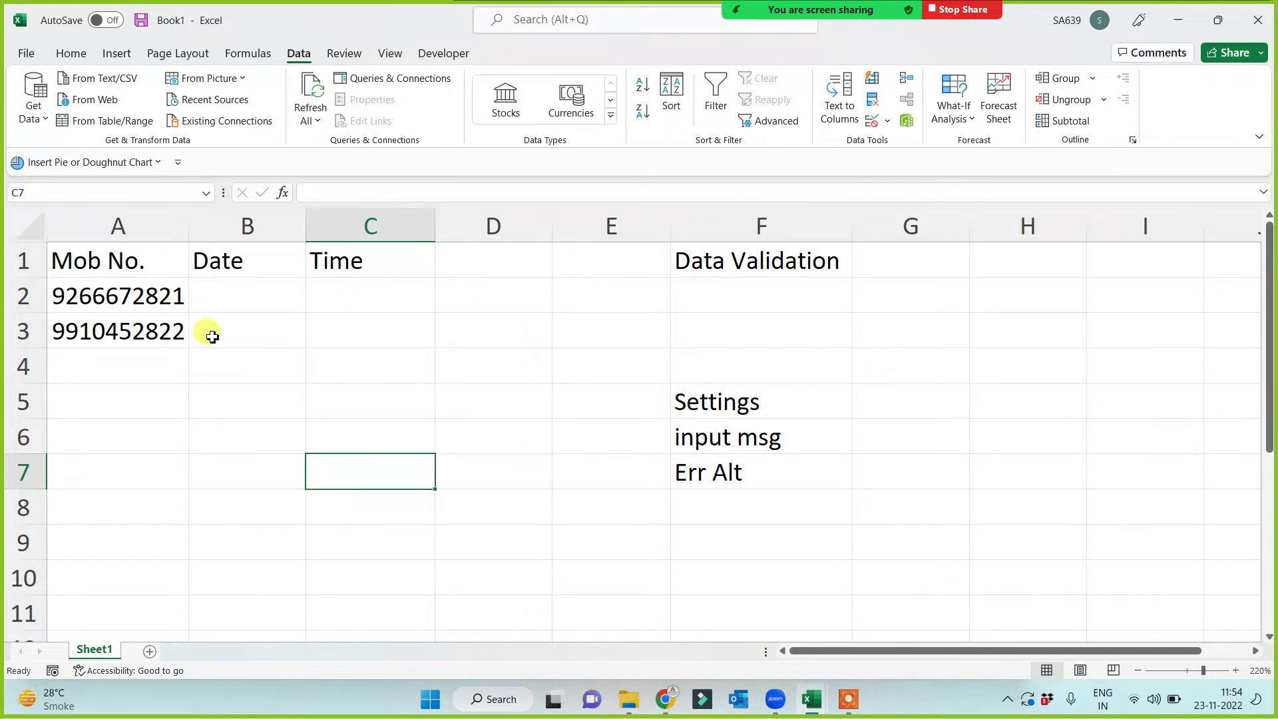
left_click(223, 283)
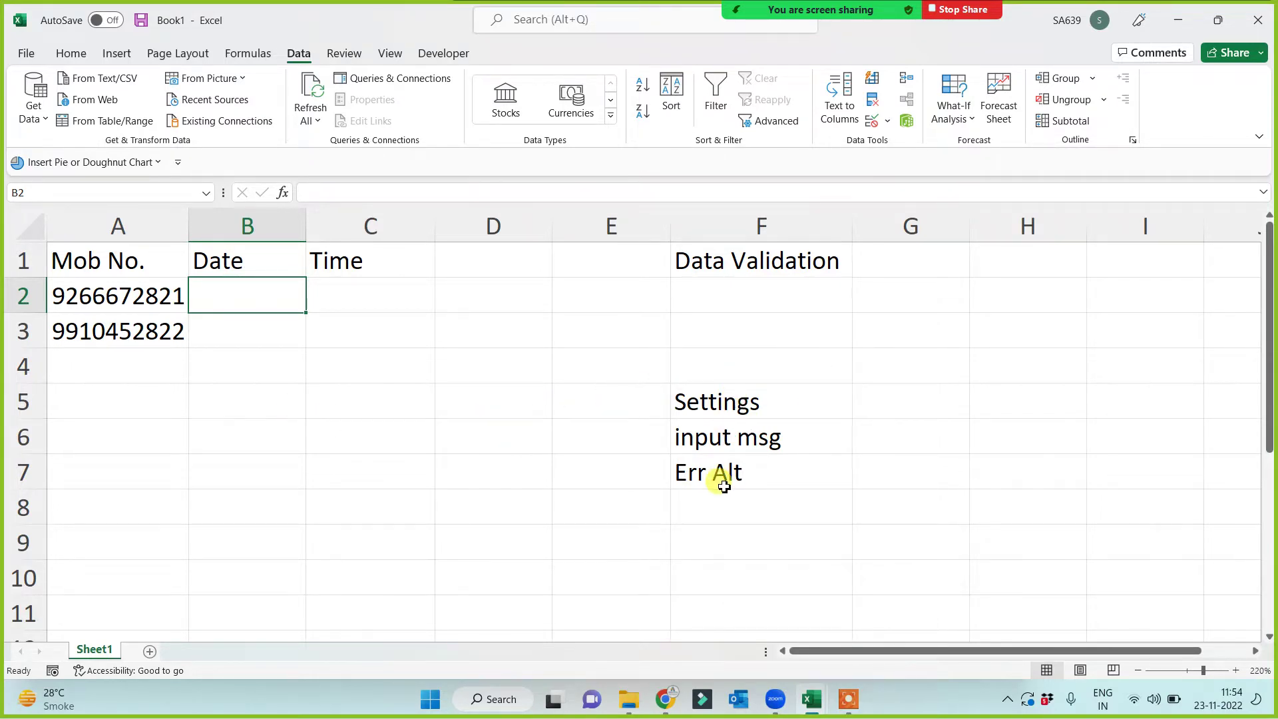
Set B2 to allow only dates between 20 Nov 2022 and 25 Nov 2022.
left_click(873, 123)
left_click(772, 294)
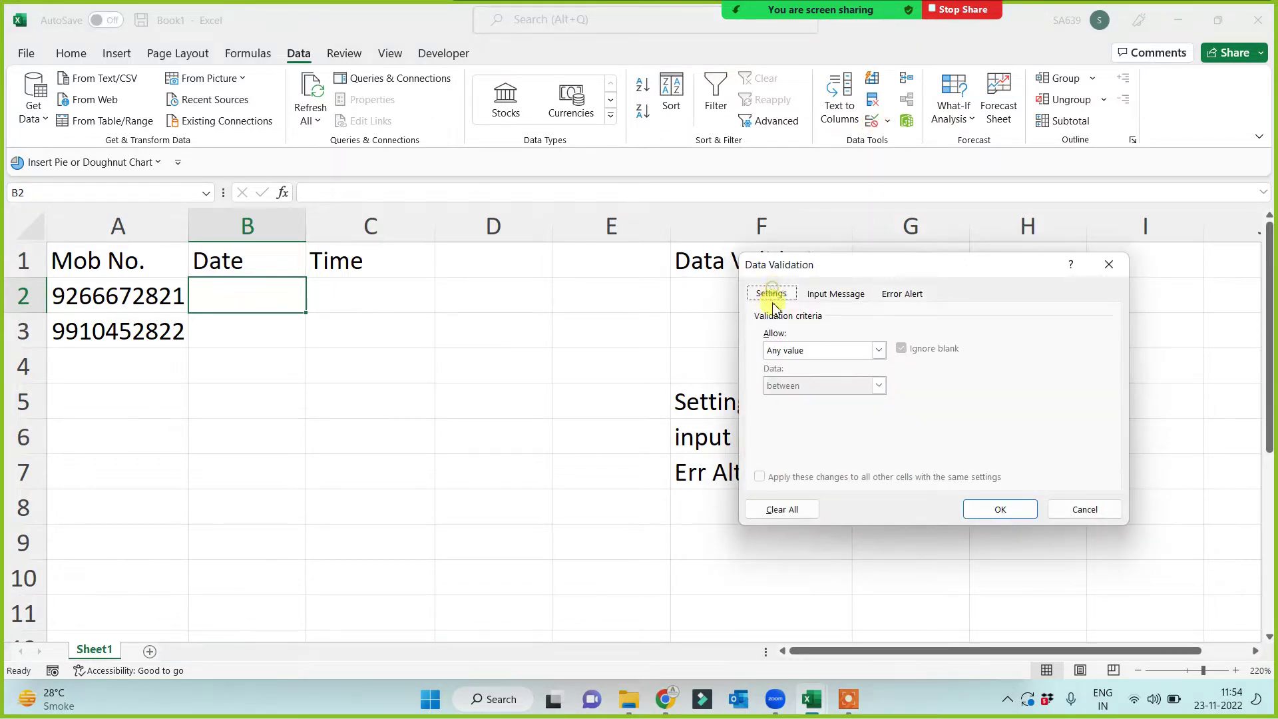
left_click(788, 350)
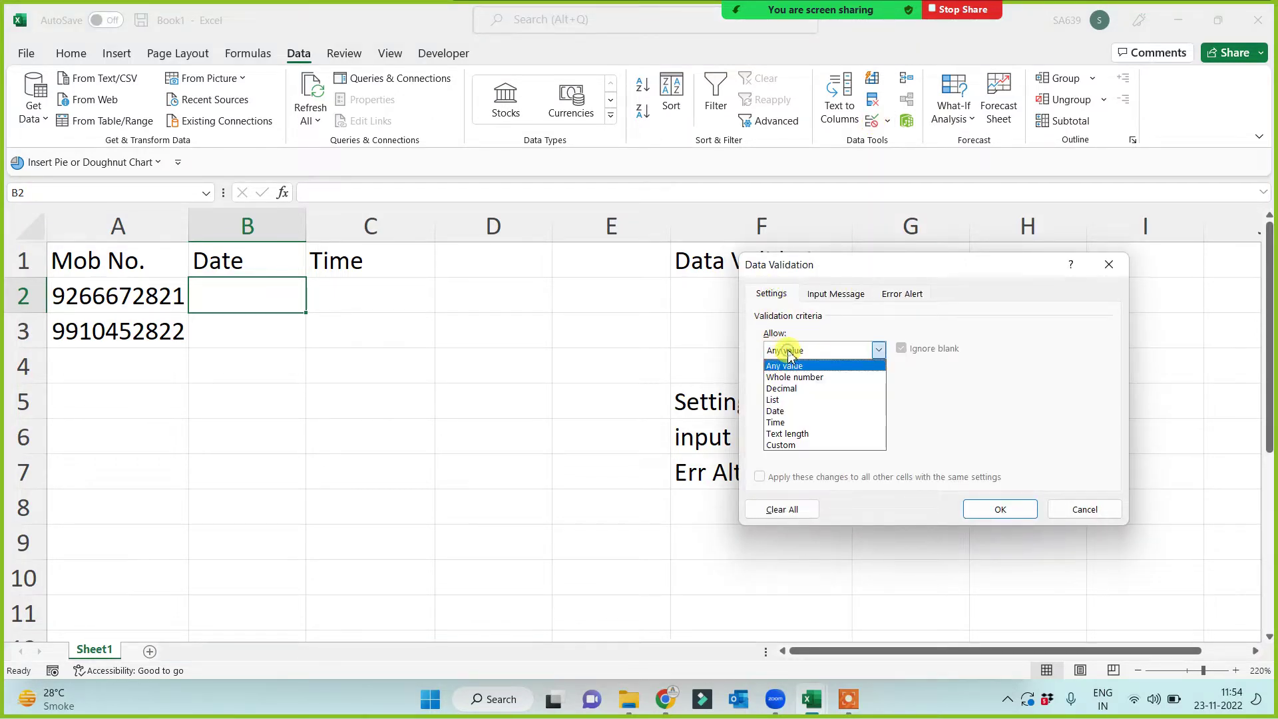
left_click(779, 412)
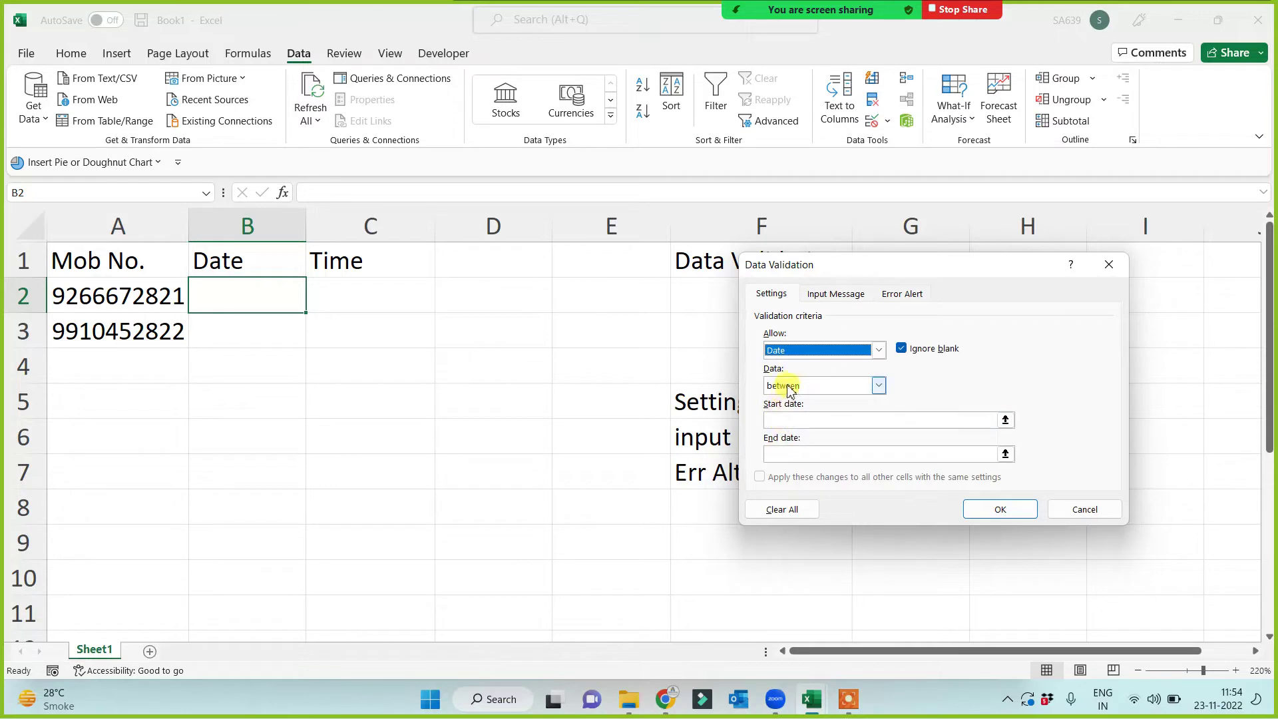
left_click(778, 421)
type("20")
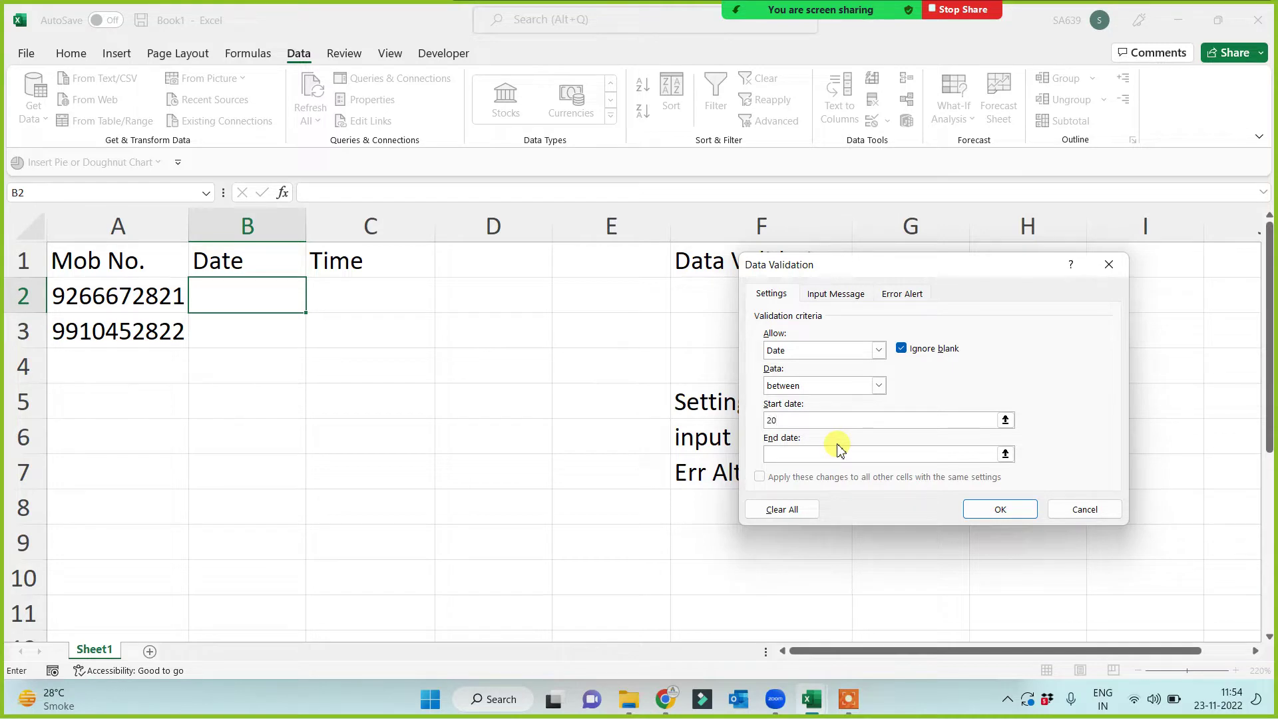
type("Nov 202")
type("2")
left_click(778, 455)
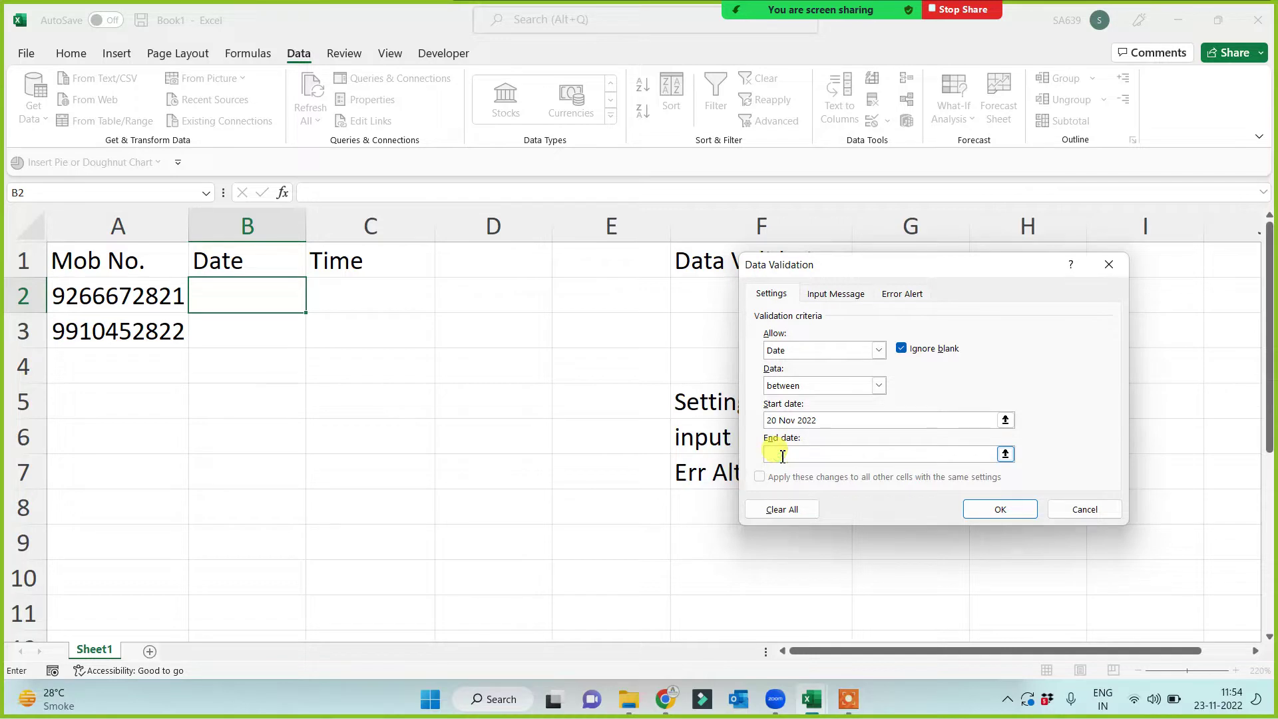
type("25Nov 2")
type("022")
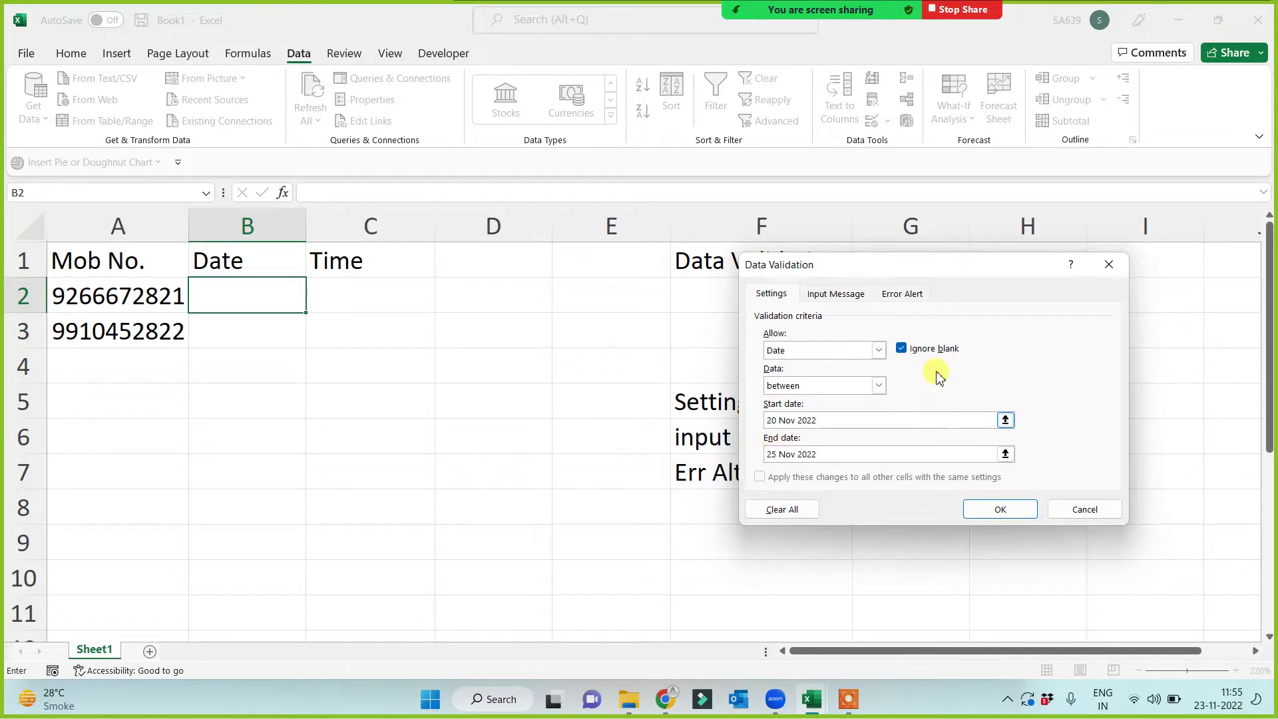
left_click(849, 298)
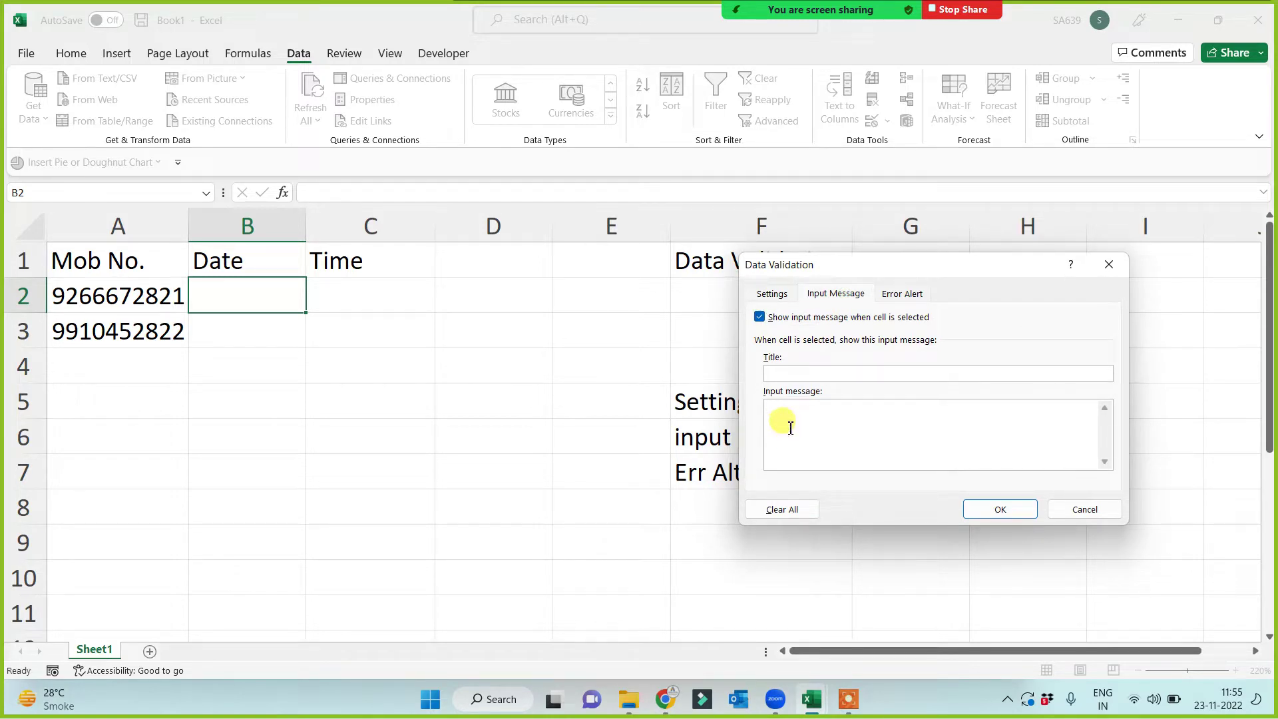
Enter the input message 'Sarkari Jobs Open hai form bhar lo' for B2.
type("Sa")
type("rkari")
type(" Jobs ")
type("Up")
key("BackSpace")
type("Open")
type(" hai form ")
type("bhar lo")
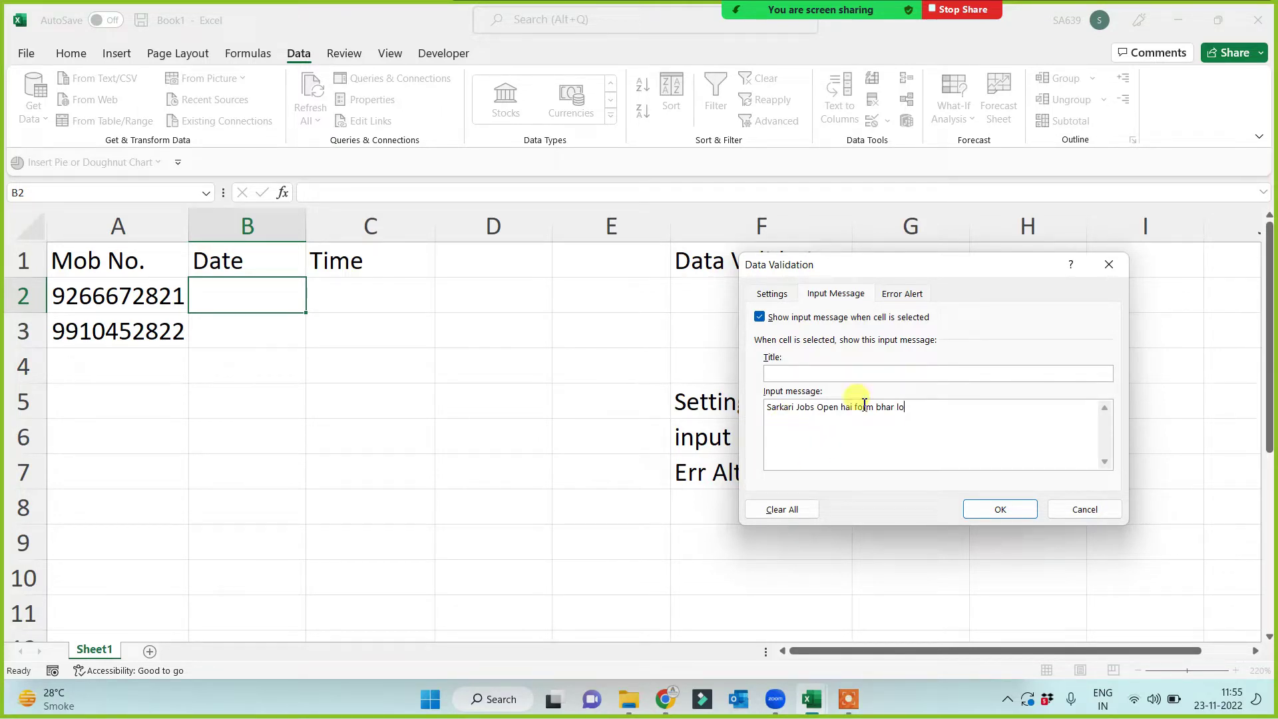
Add a Stop error message about the form date and apply the validation.
left_click(903, 294)
left_click(959, 426)
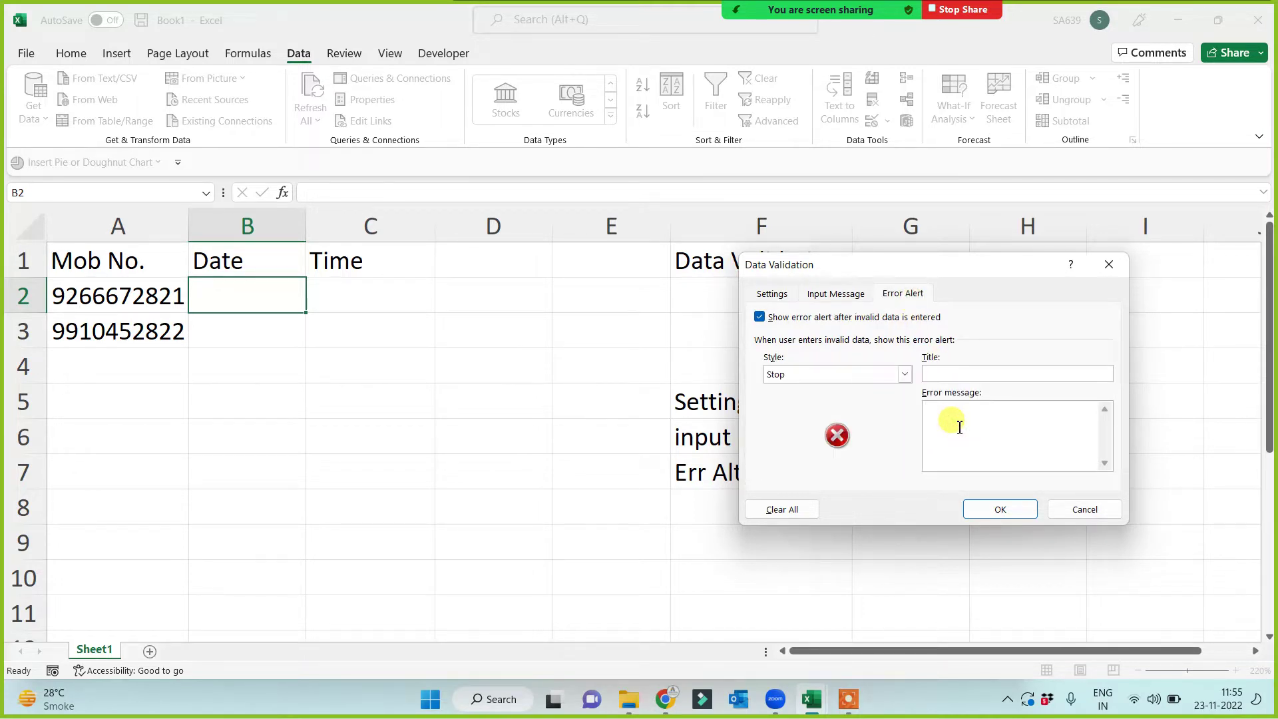
type("Fo")
type("rm ka ")
type("date ")
type("Nikal")
type("Chuka hai")
type(" ya nhi aa")
type("ya hai.")
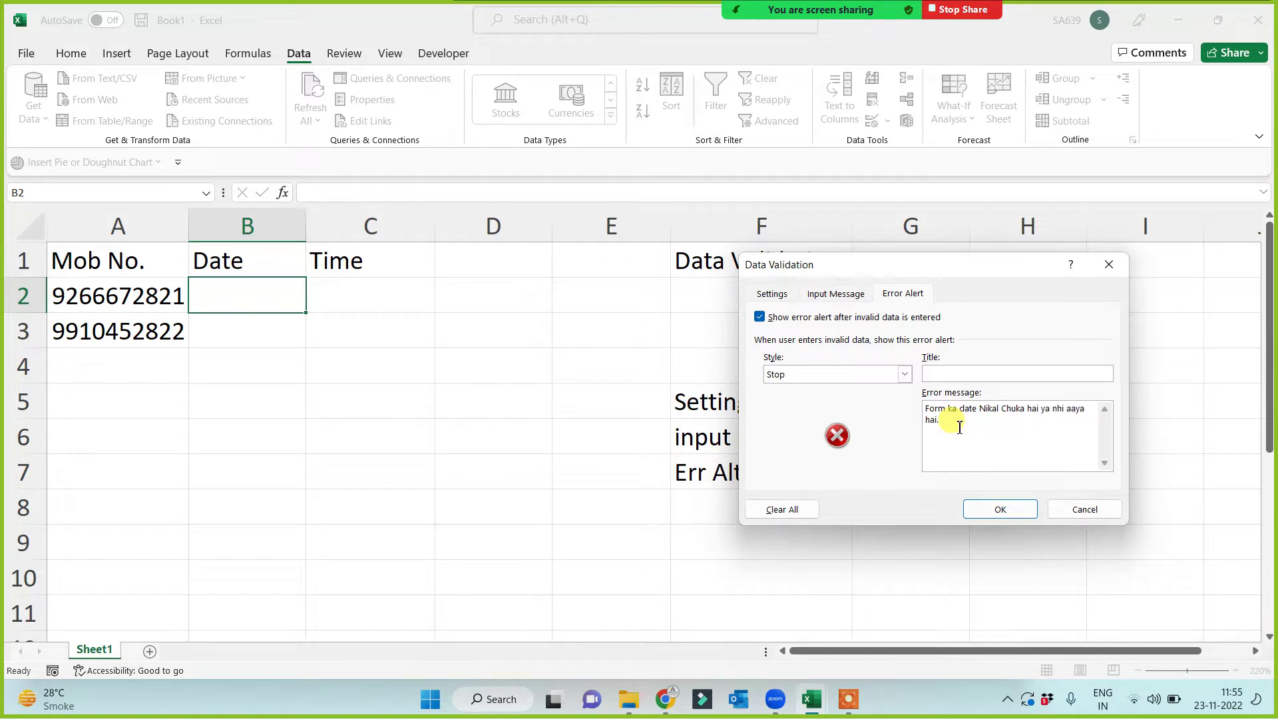
left_click(992, 509)
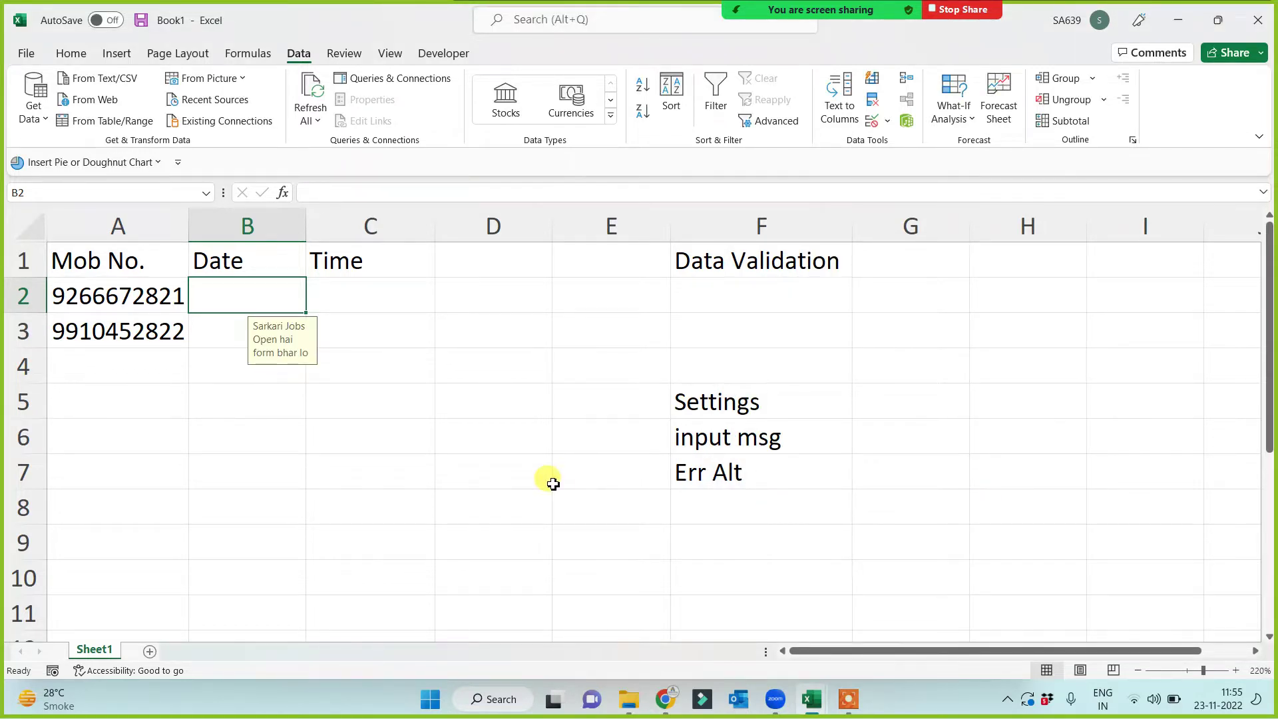
type("20 N")
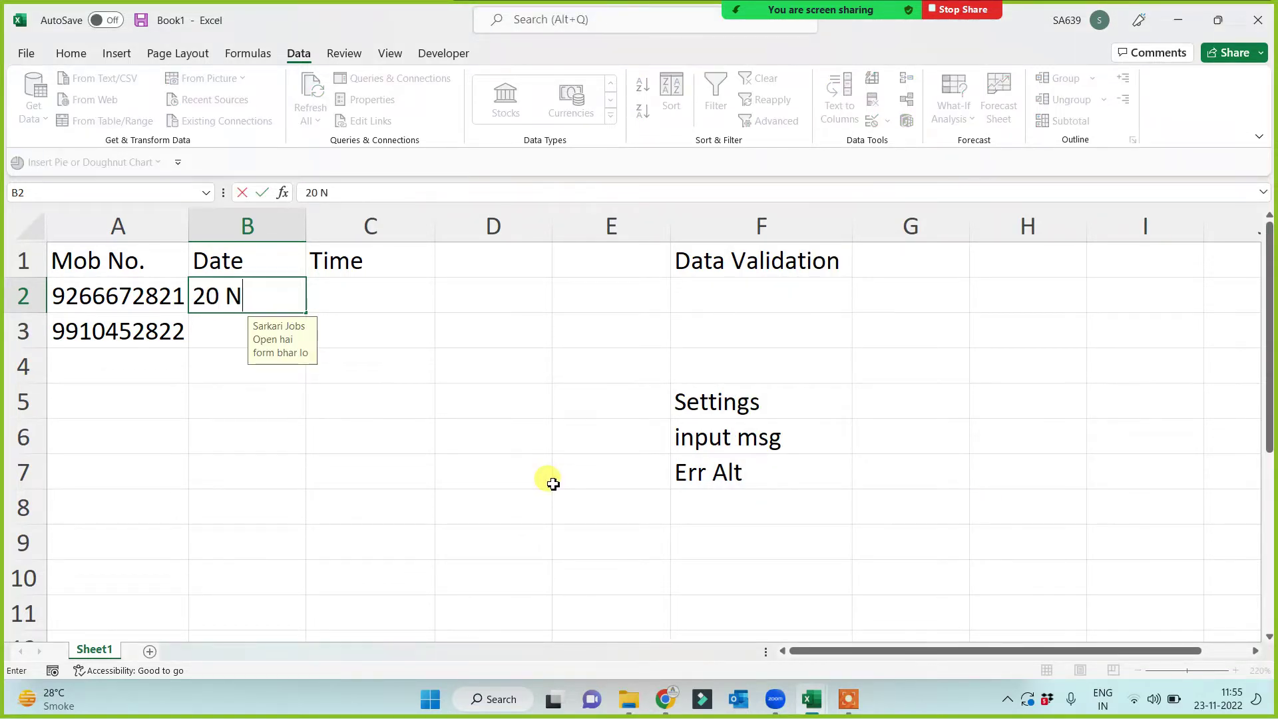
type("ov 2023")
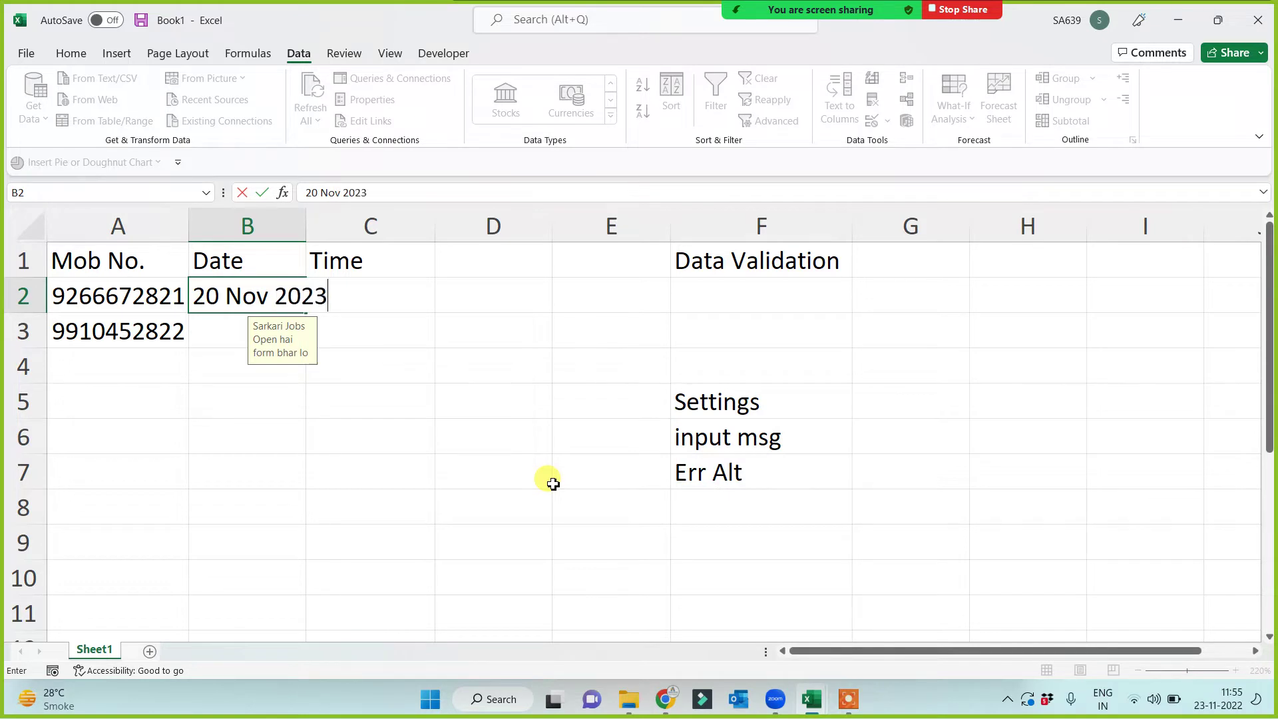
key("Return")
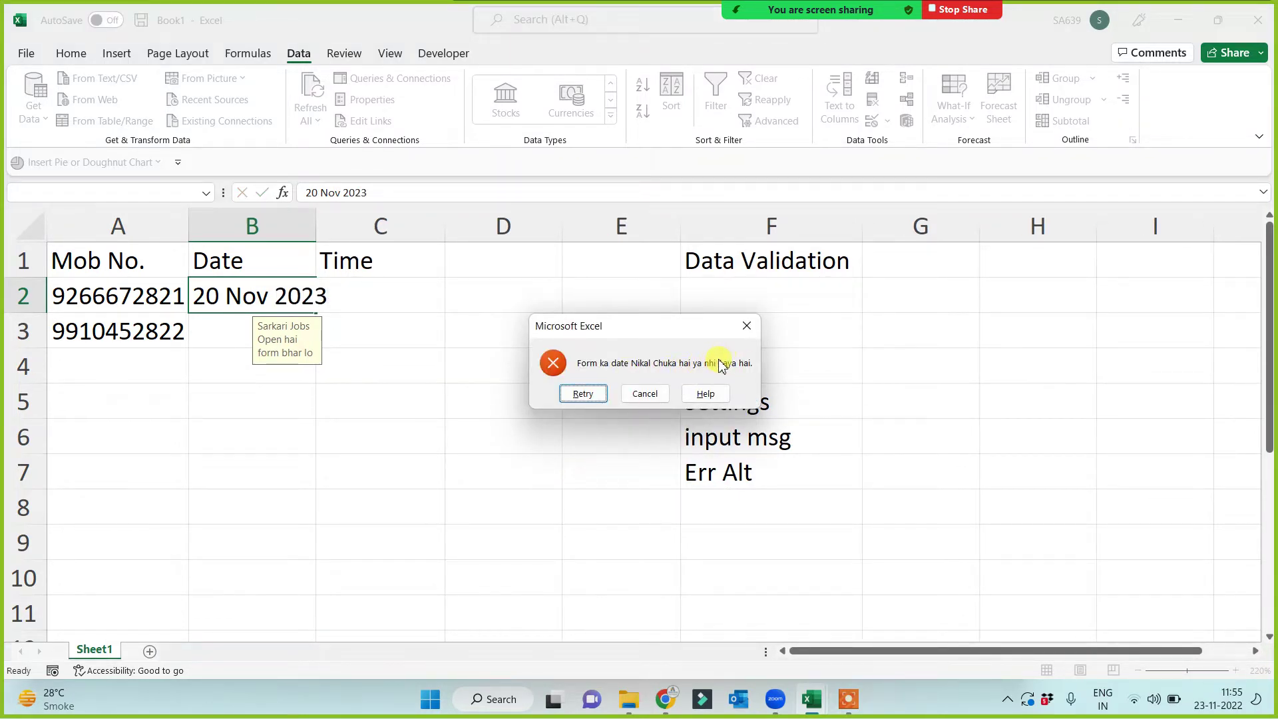
left_click(746, 325)
type("1")
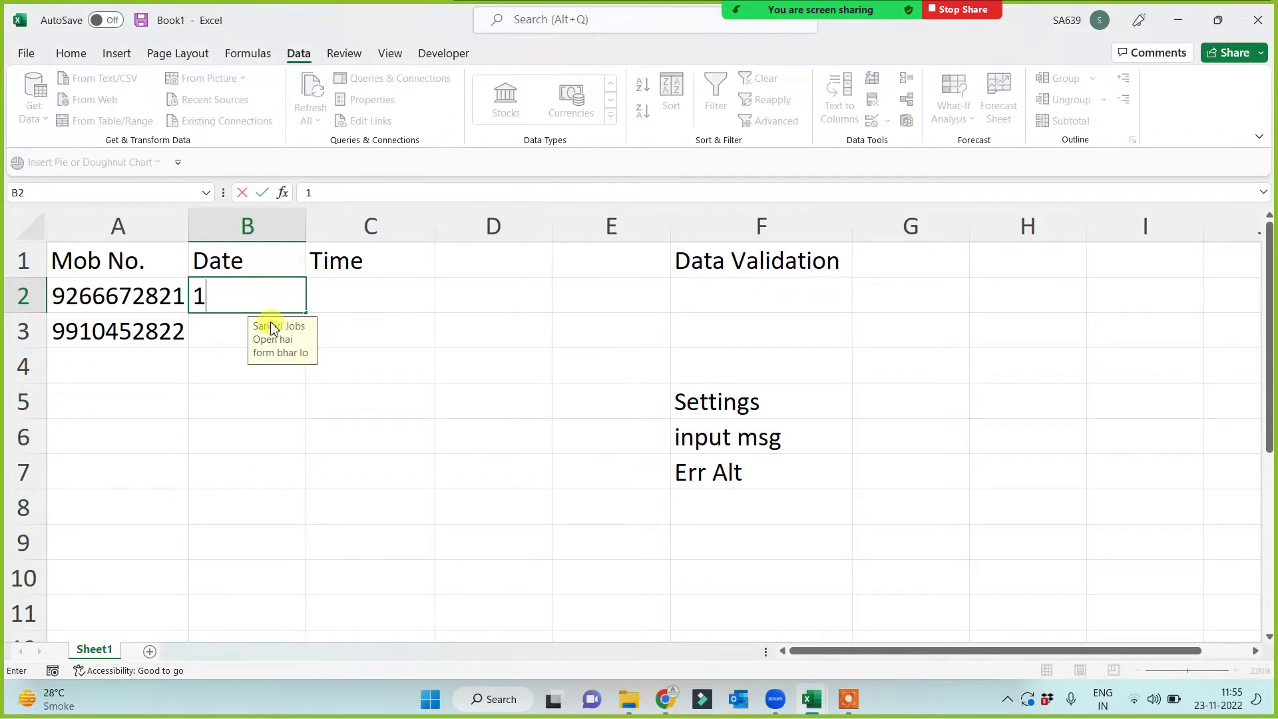
type("0 Dec ")
type("2022")
key("Return")
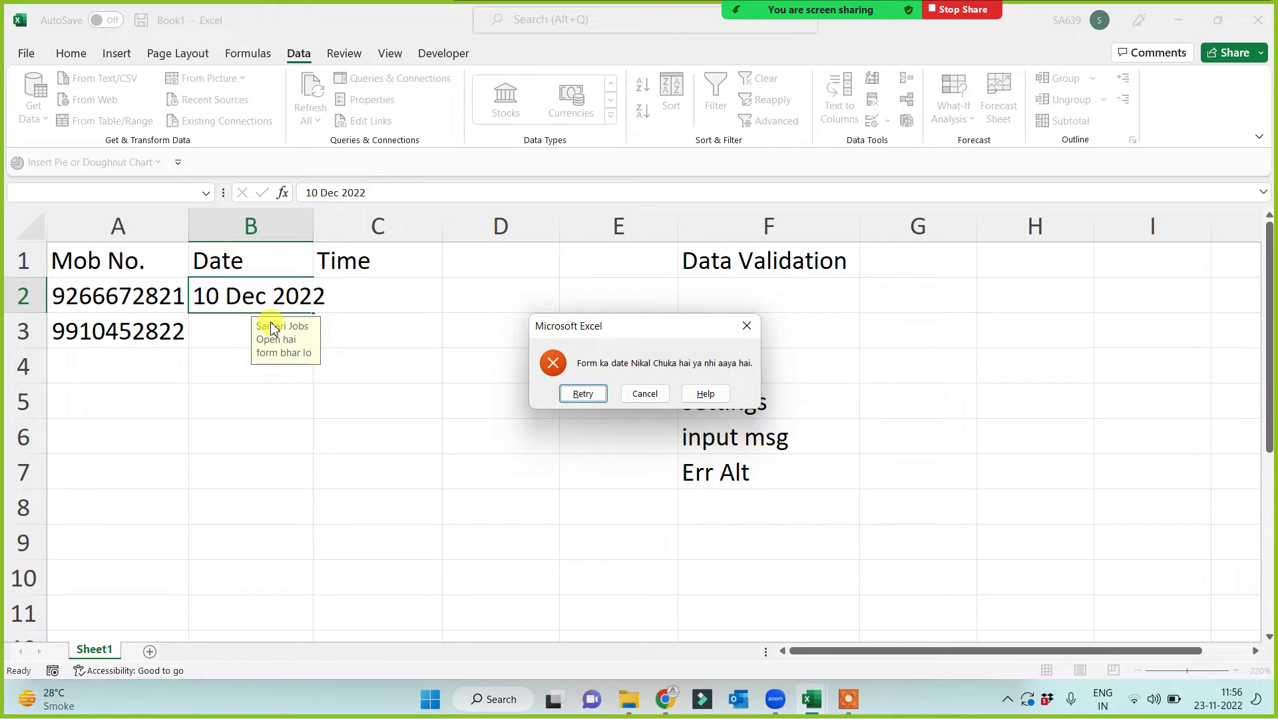
left_click(644, 394)
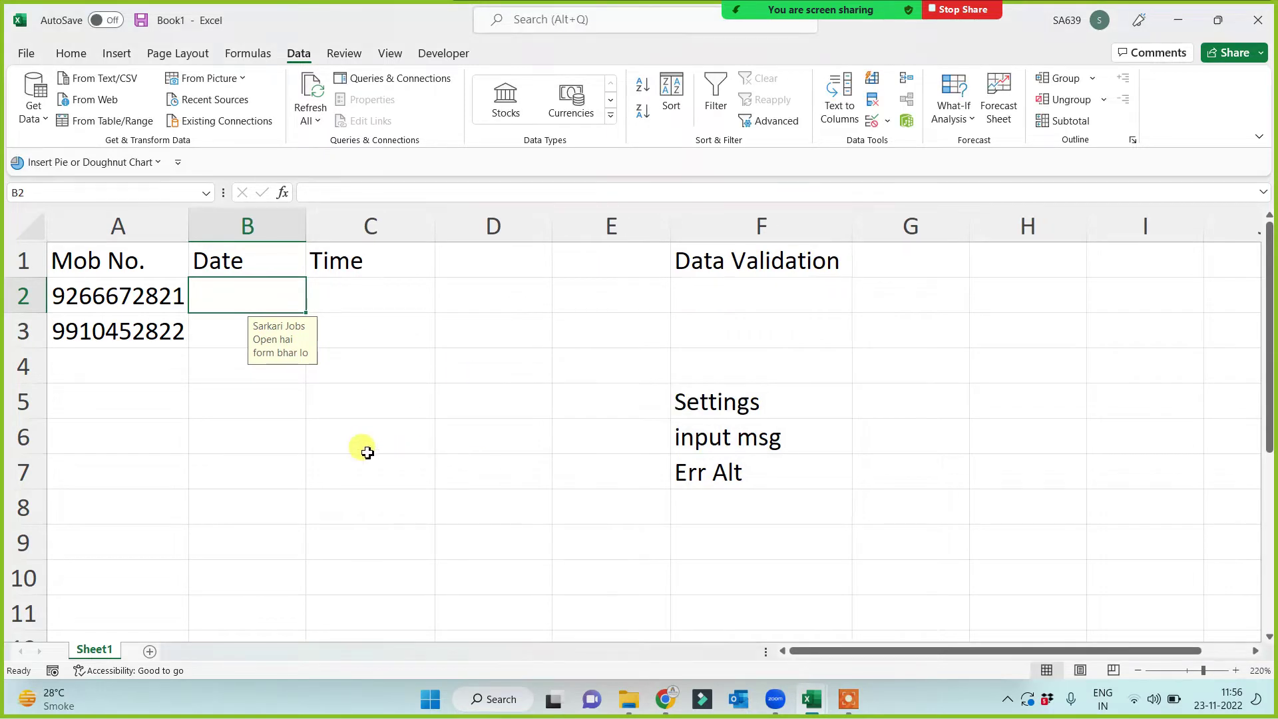
key("ctrl+c")
Paste only B2's validation onto B3:B11 using Paste Special.
left_click_drag(224, 344, 223, 615)
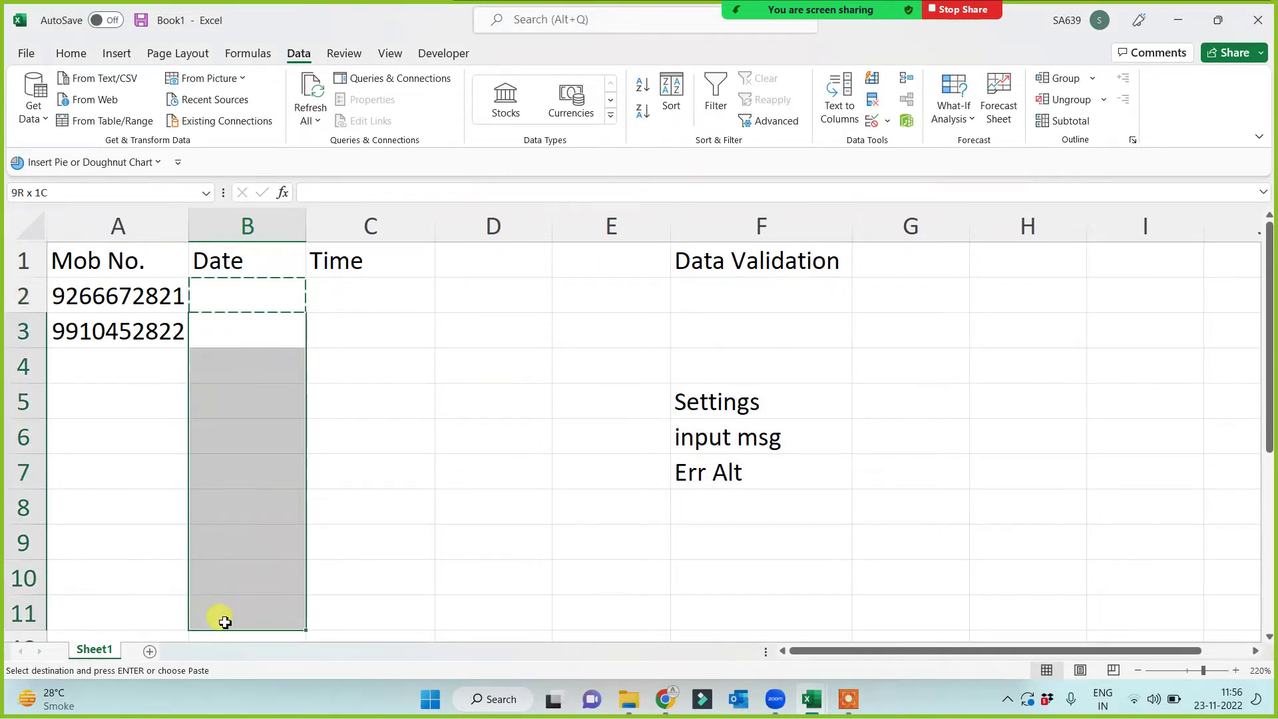
right_click(239, 452)
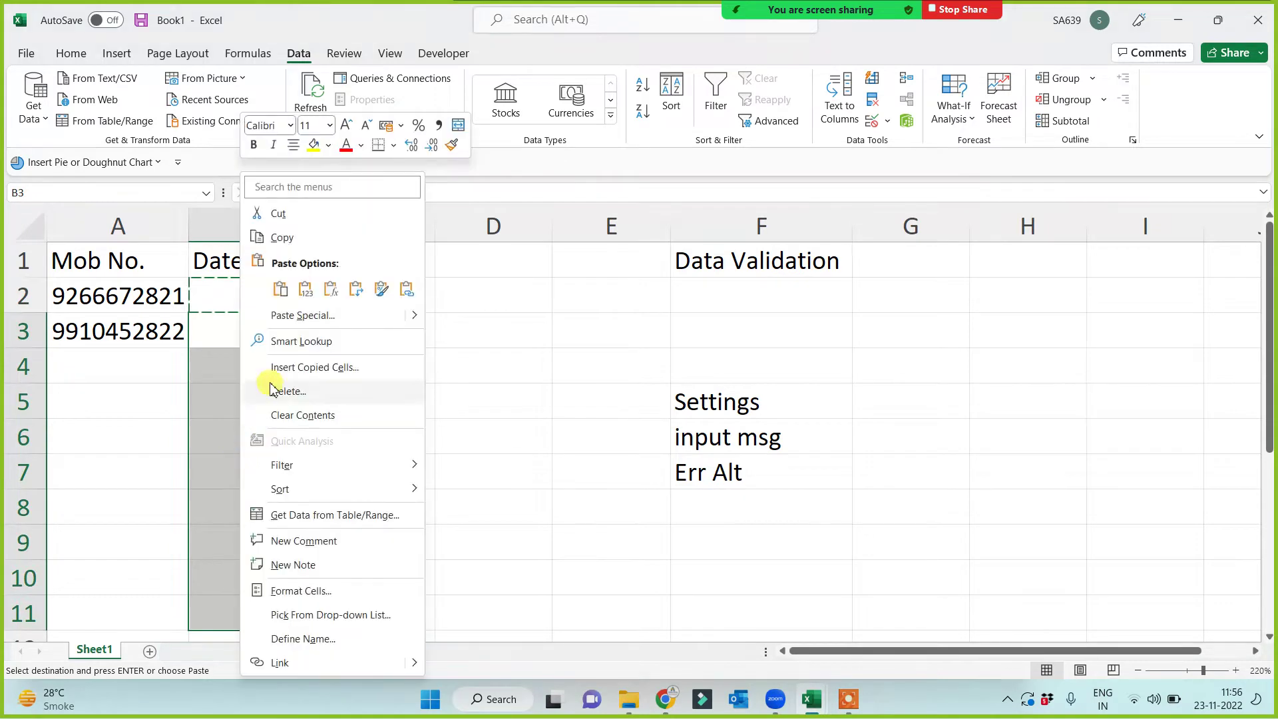
left_click(291, 315)
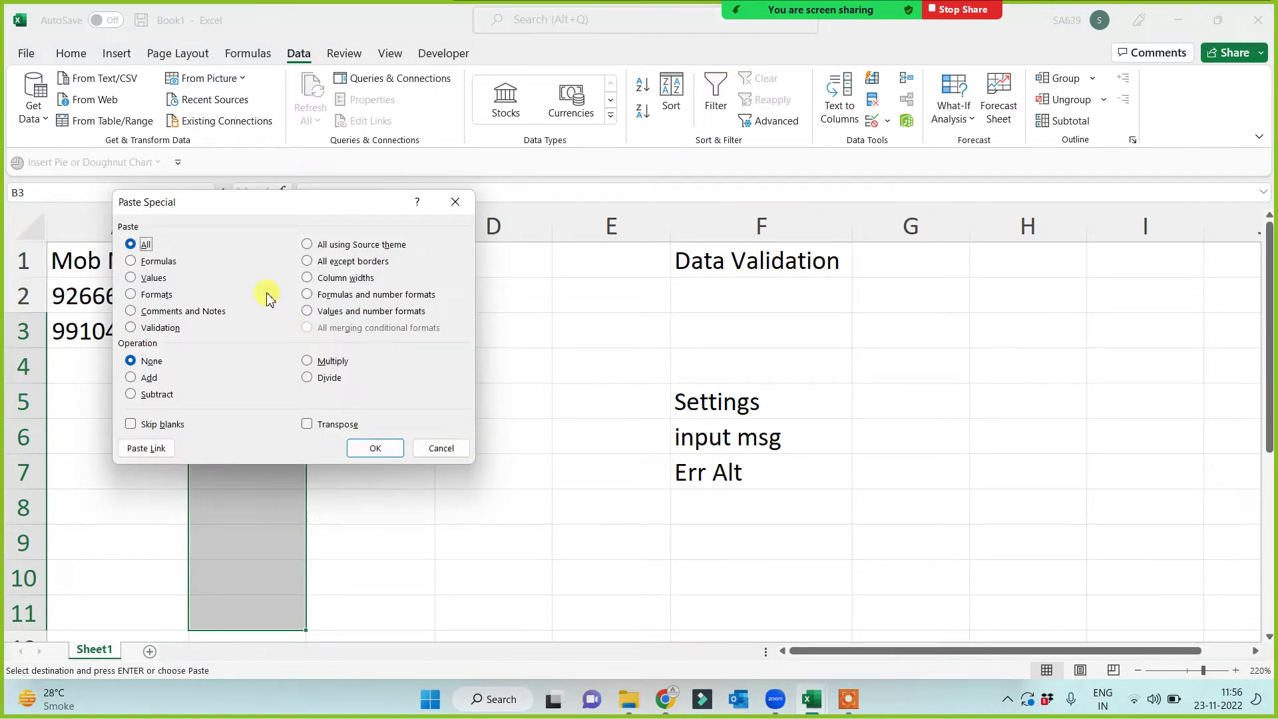
left_click(155, 328)
left_click(366, 448)
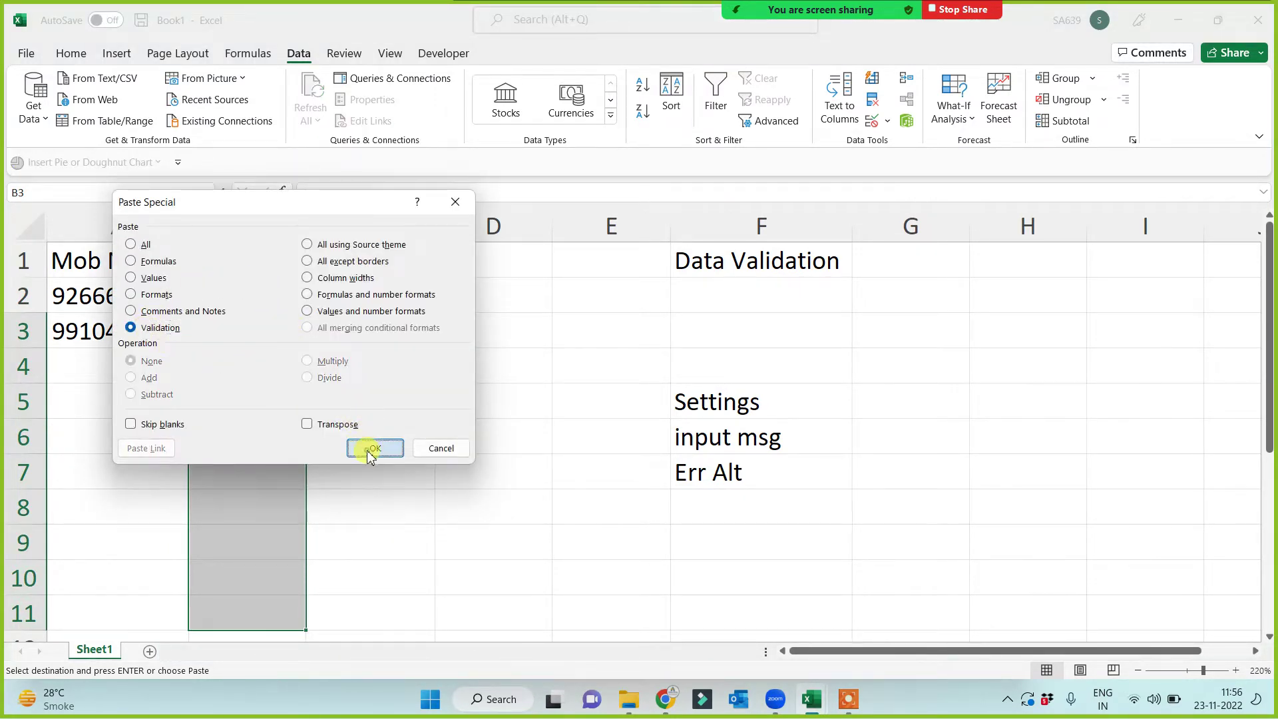
left_click(391, 388)
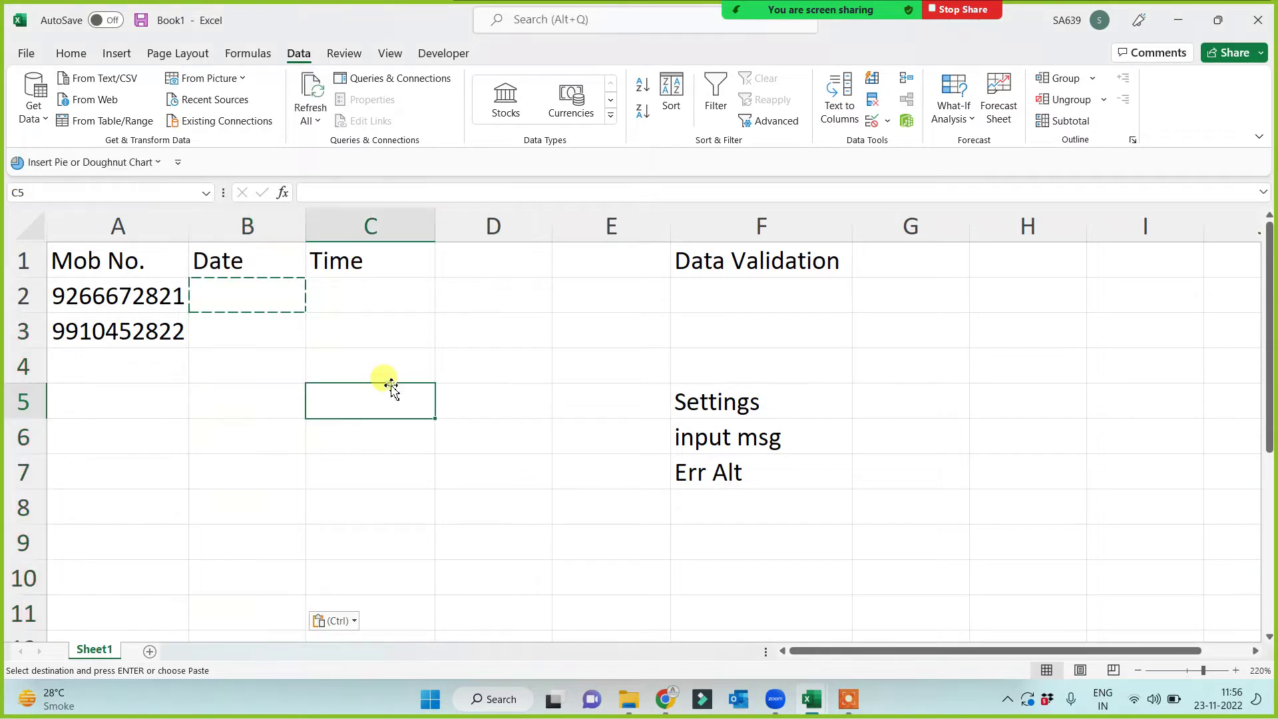
left_click(366, 299)
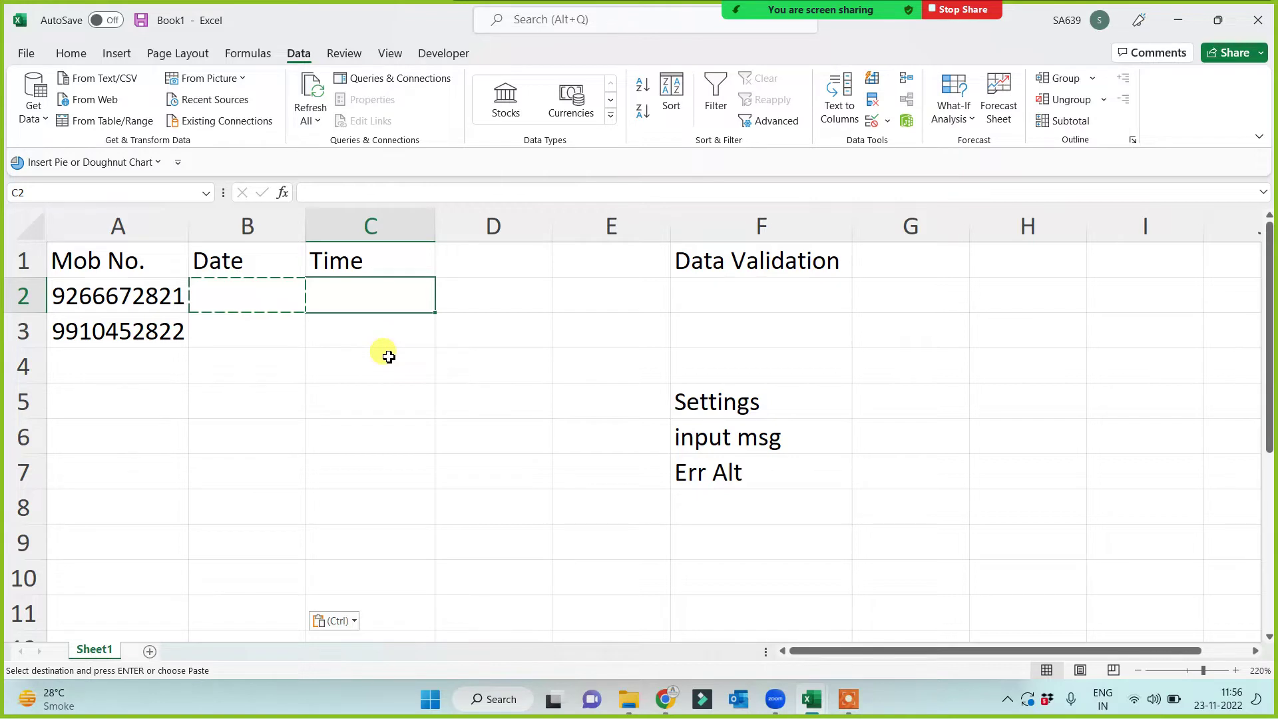
Set C2 to allow only times between 10:00 AM and 3:00 PM.
left_click(872, 121)
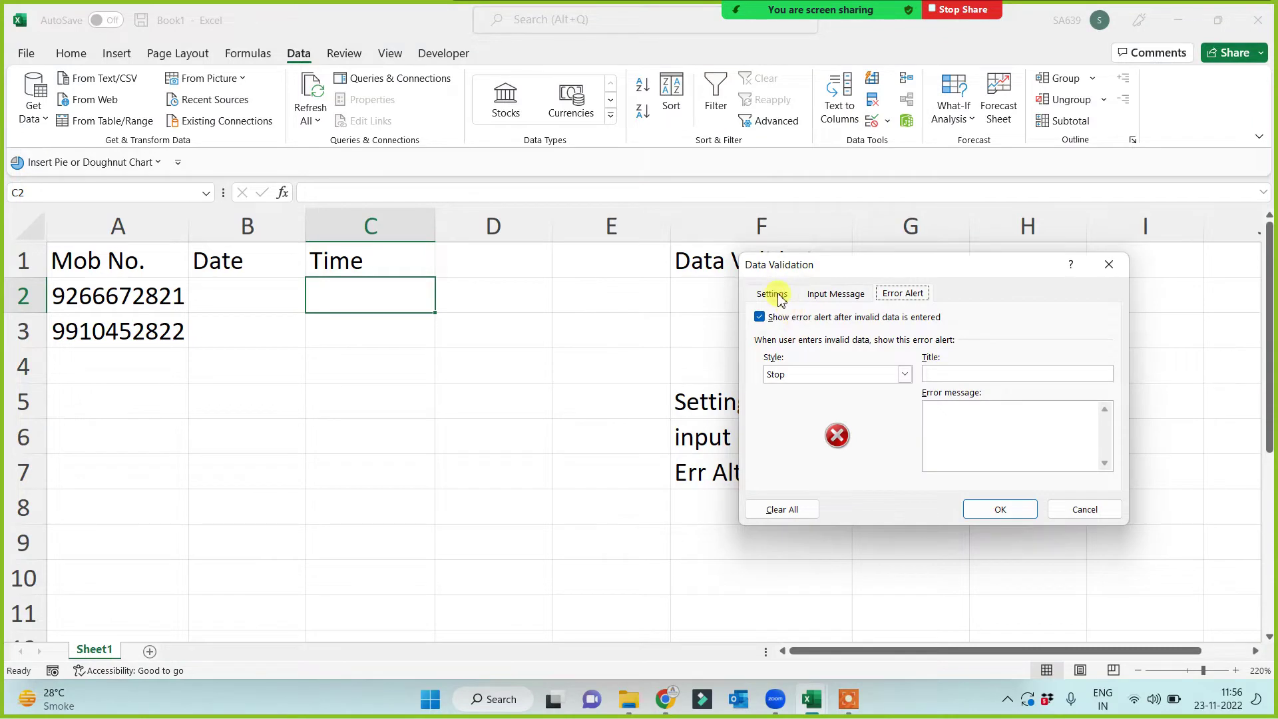
left_click(773, 293)
left_click(789, 350)
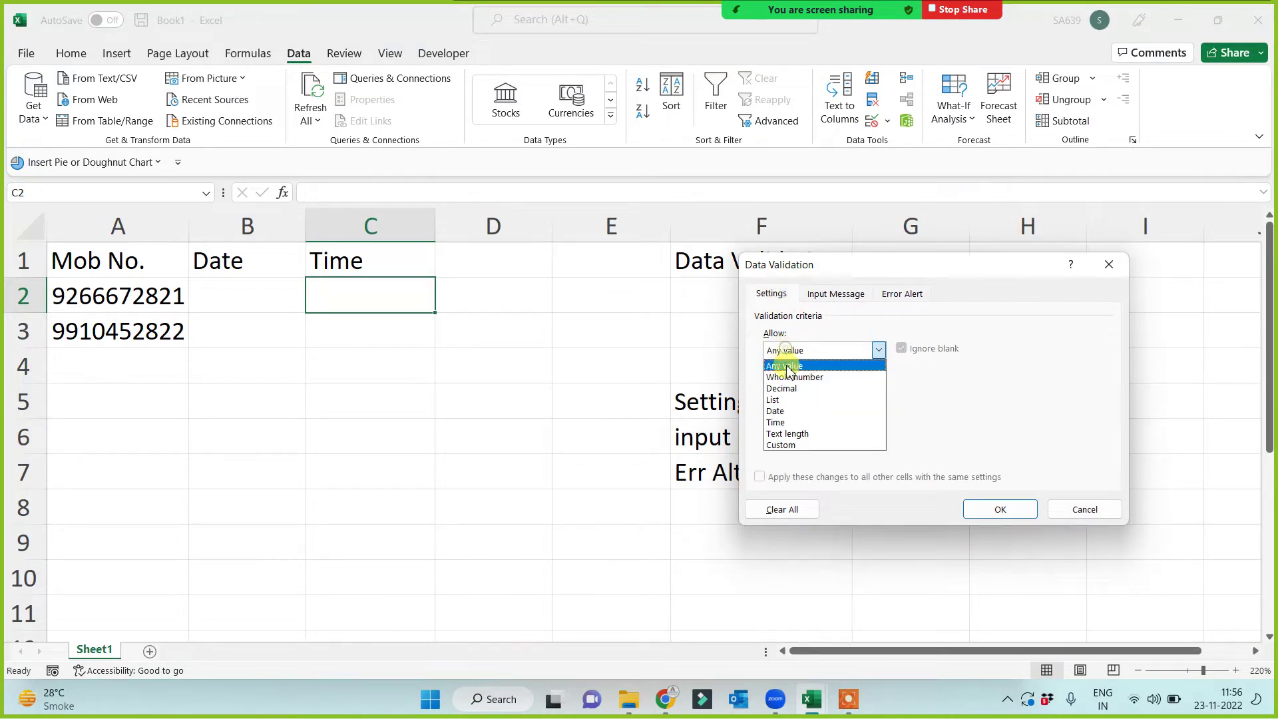
left_click(780, 423)
left_click(785, 421)
type("10:00")
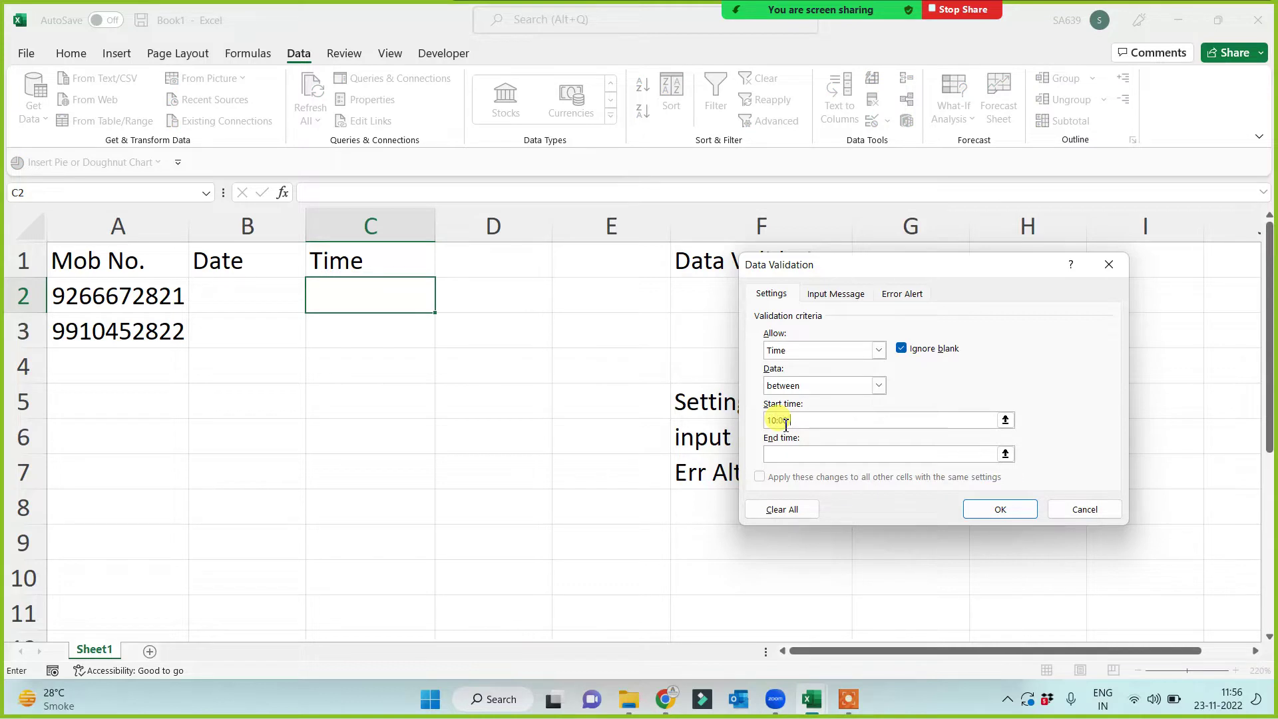
type("M")
left_click(785, 454)
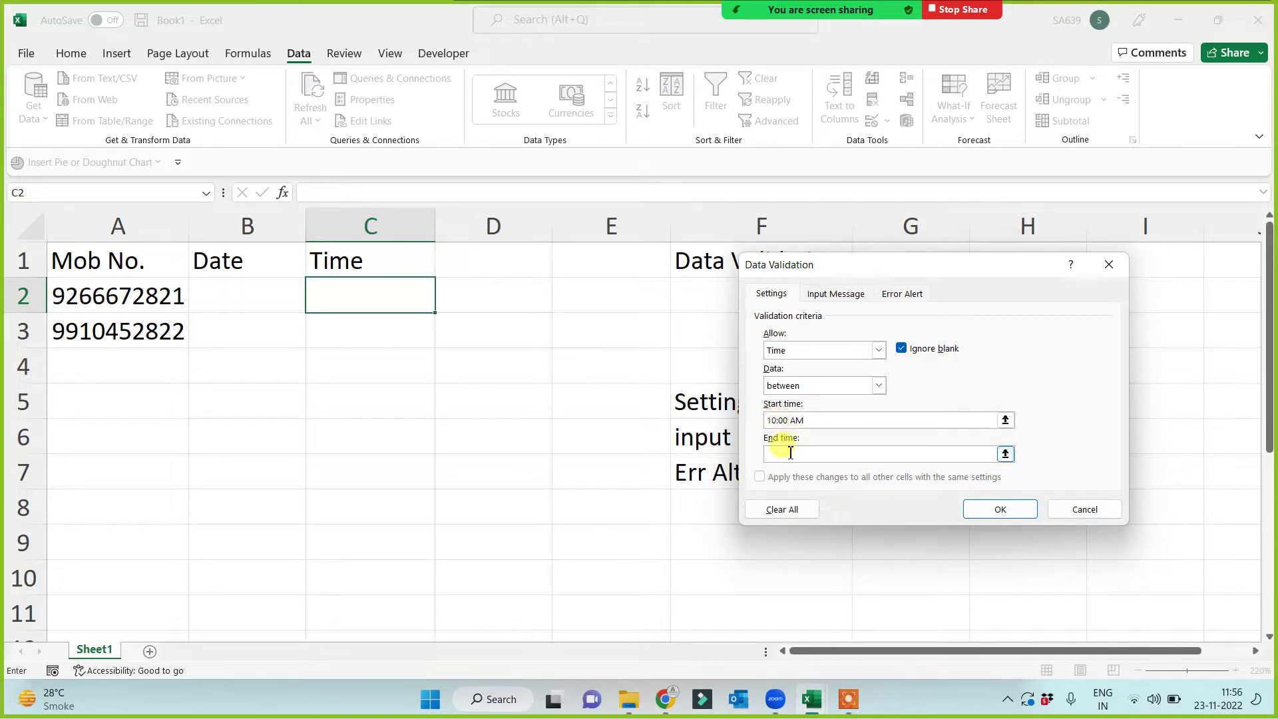
type("3:")
type("00")
type(" PM")
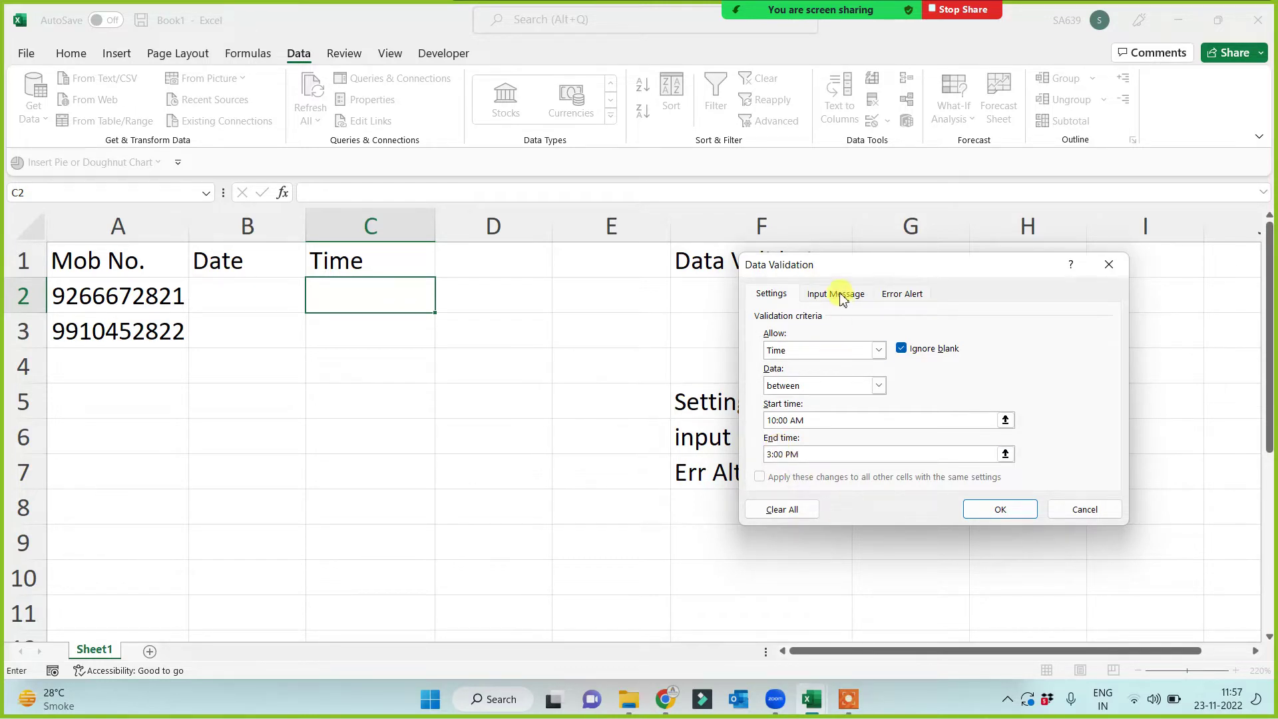
Add the prompt 'Welcome to my Bank' and Stop error 'Bank Closed', then apply.
left_click(837, 294)
left_click(827, 411)
type("Wel")
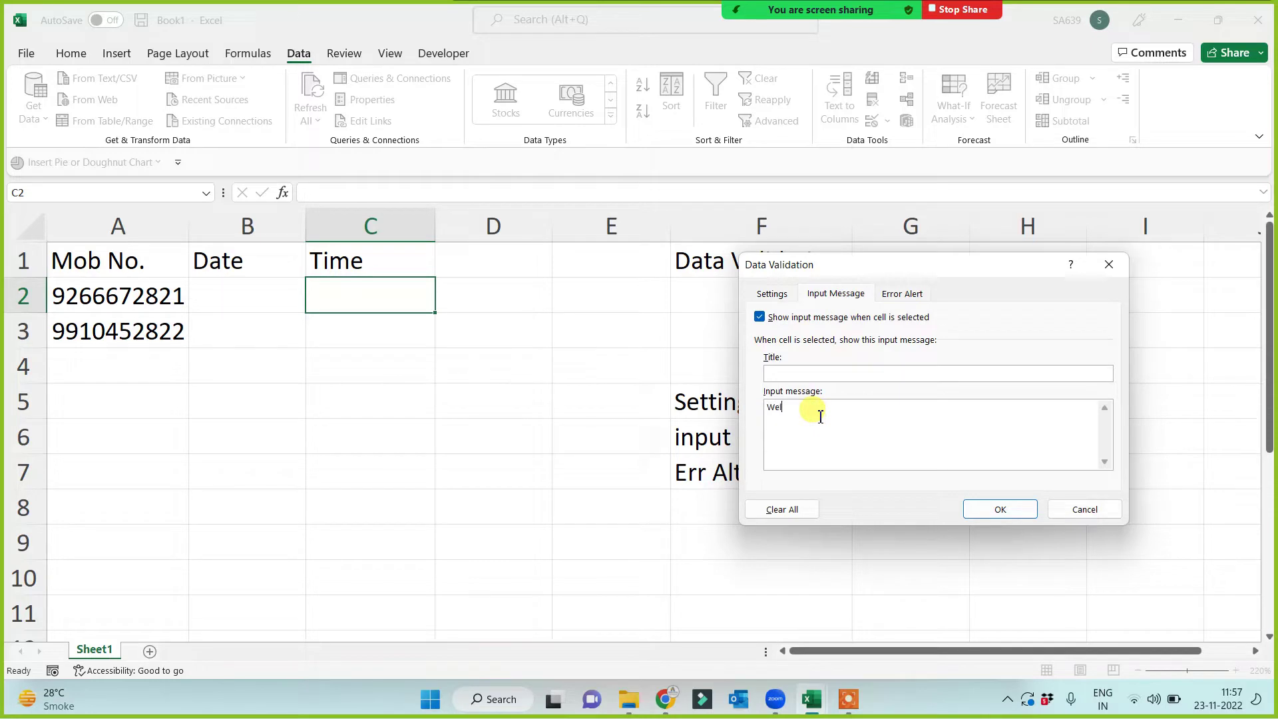
type("como m")
type("bank")
left_click(903, 293)
left_click(960, 421)
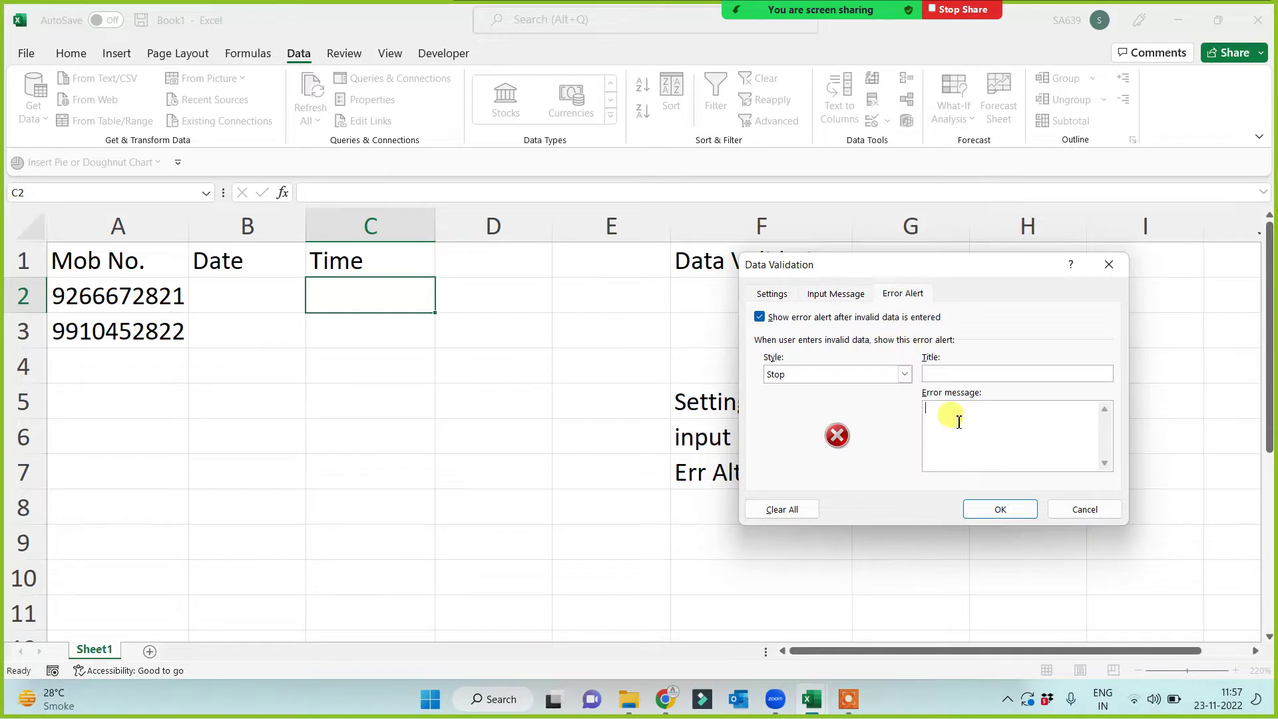
type("Bank Cl")
type("ose")
type("d")
left_click(1002, 509)
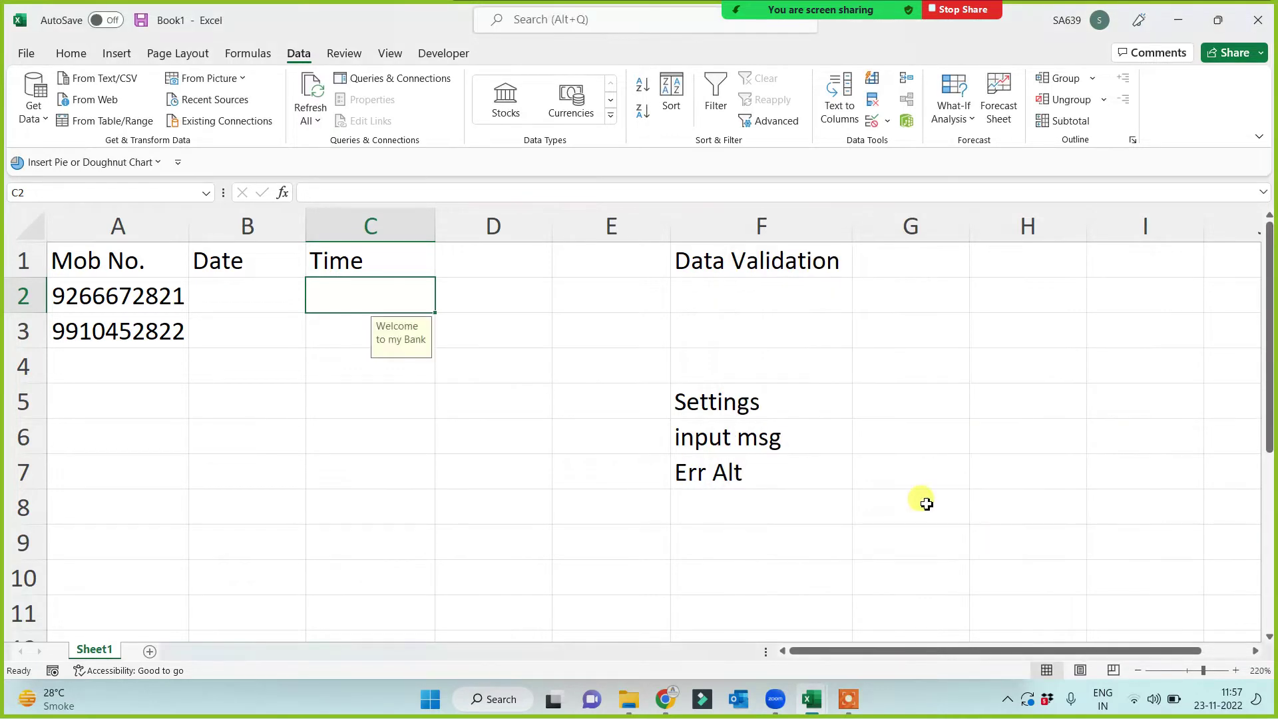
Copy C2 and paste only its validation onto C3:C9.
key("ctrl+c")
left_click_drag(331, 326, 330, 551)
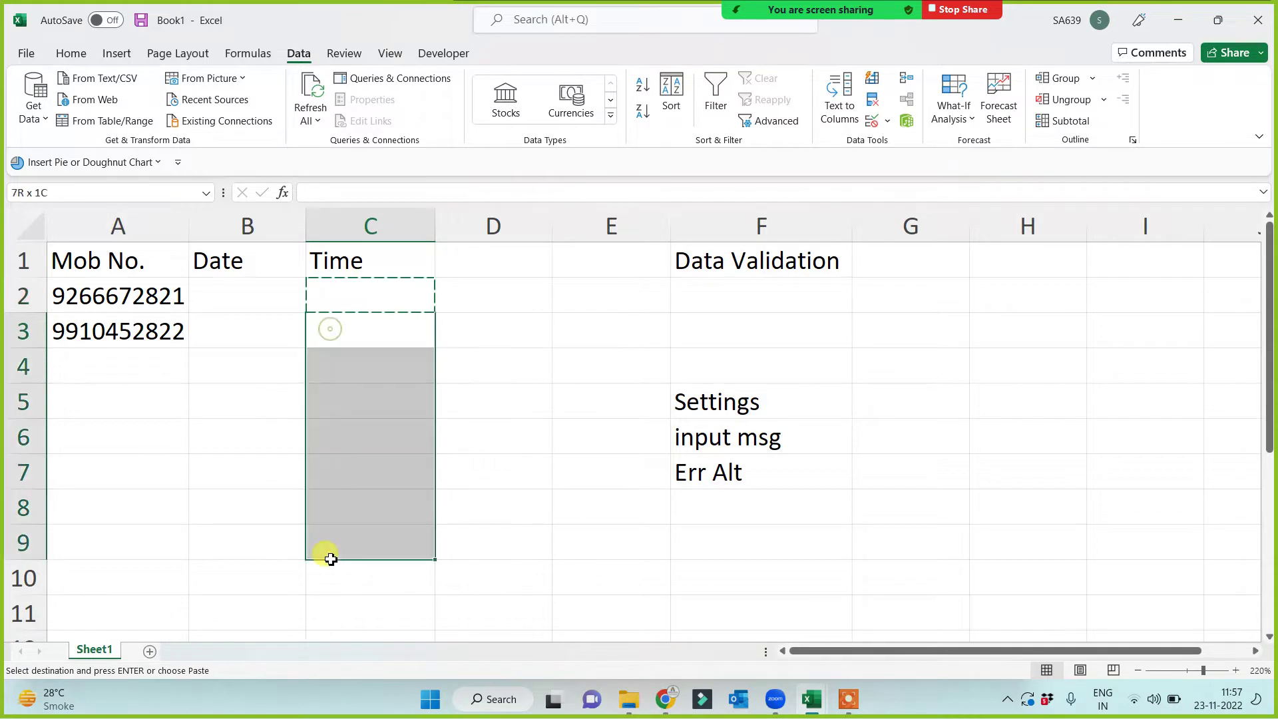
right_click(377, 443)
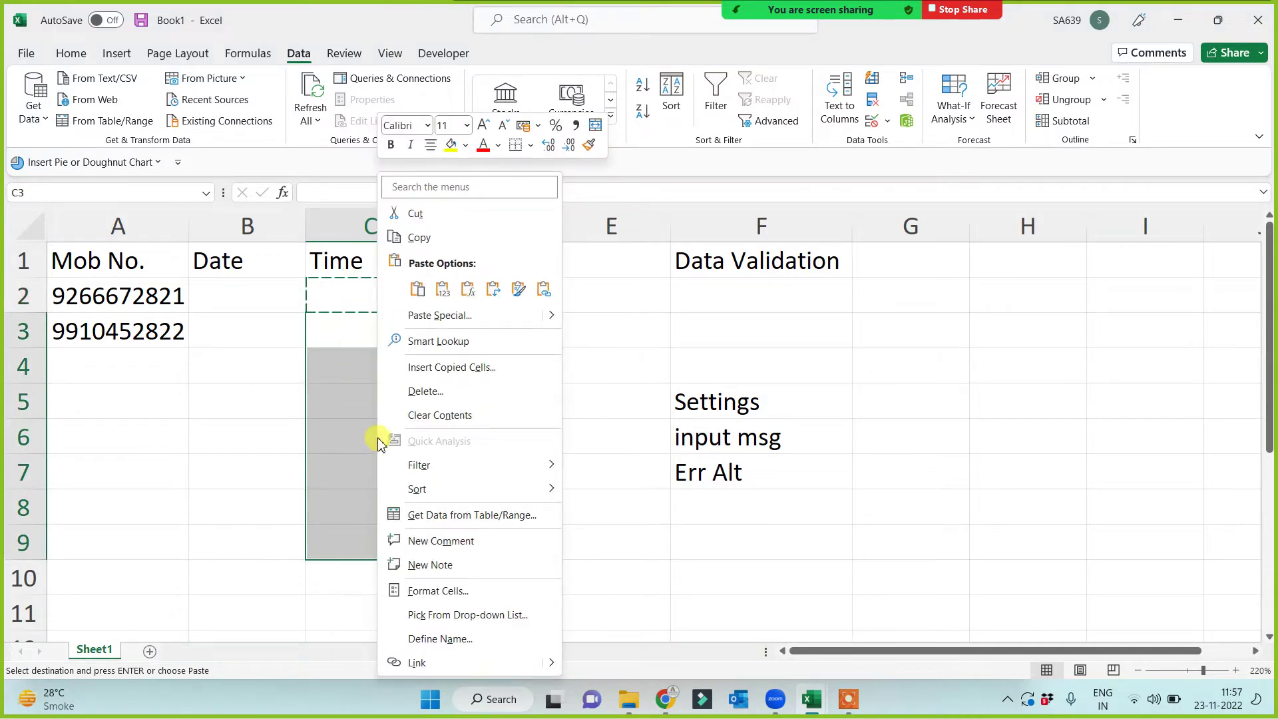
left_click(443, 315)
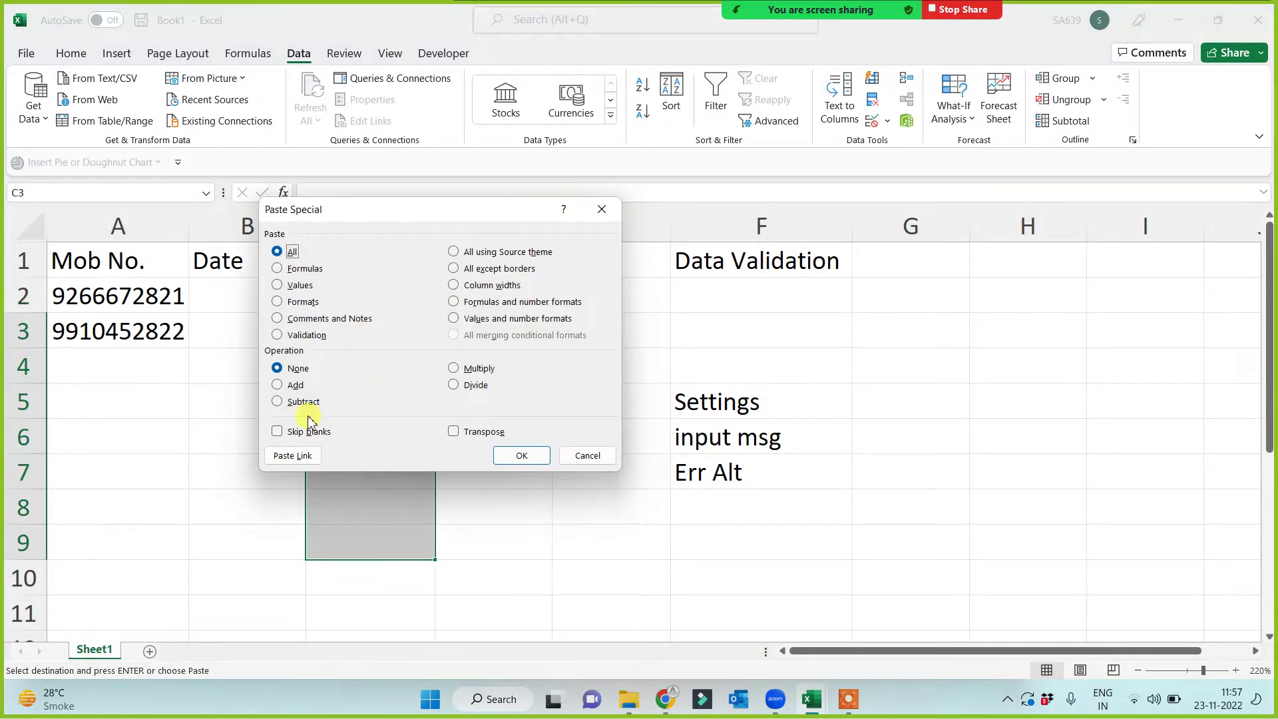
left_click(276, 335)
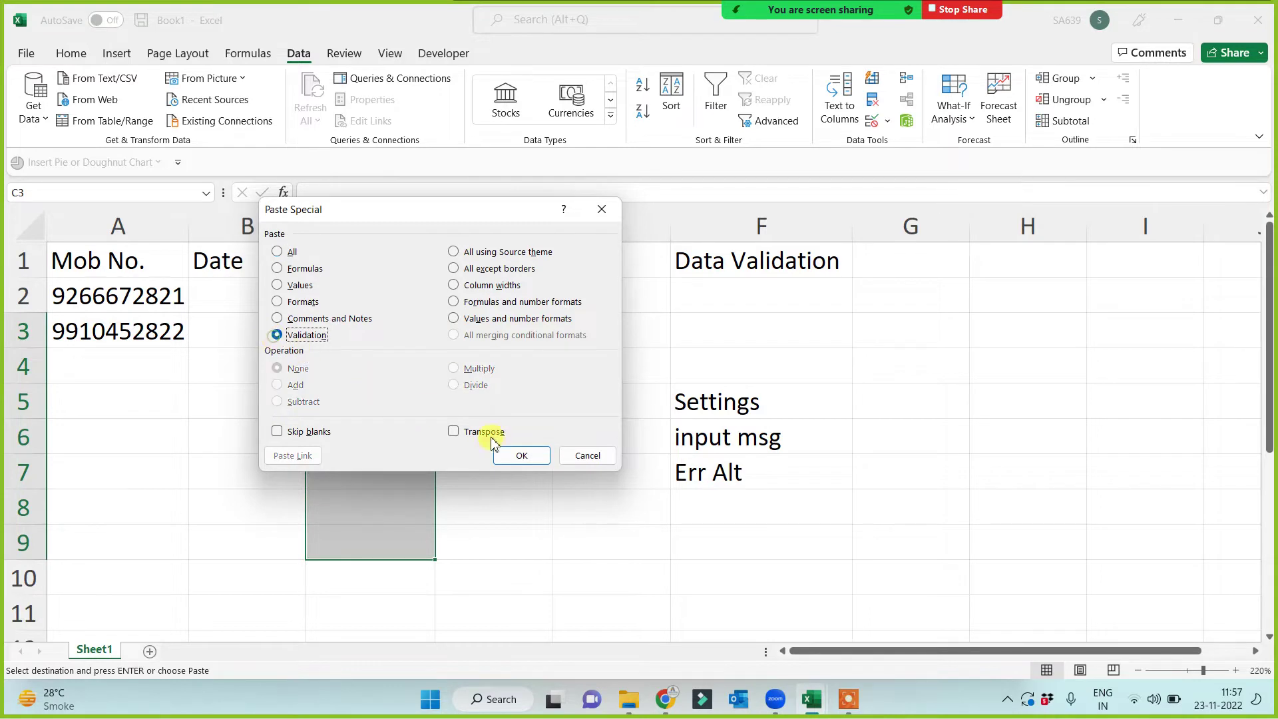
left_click(521, 455)
left_click(347, 295)
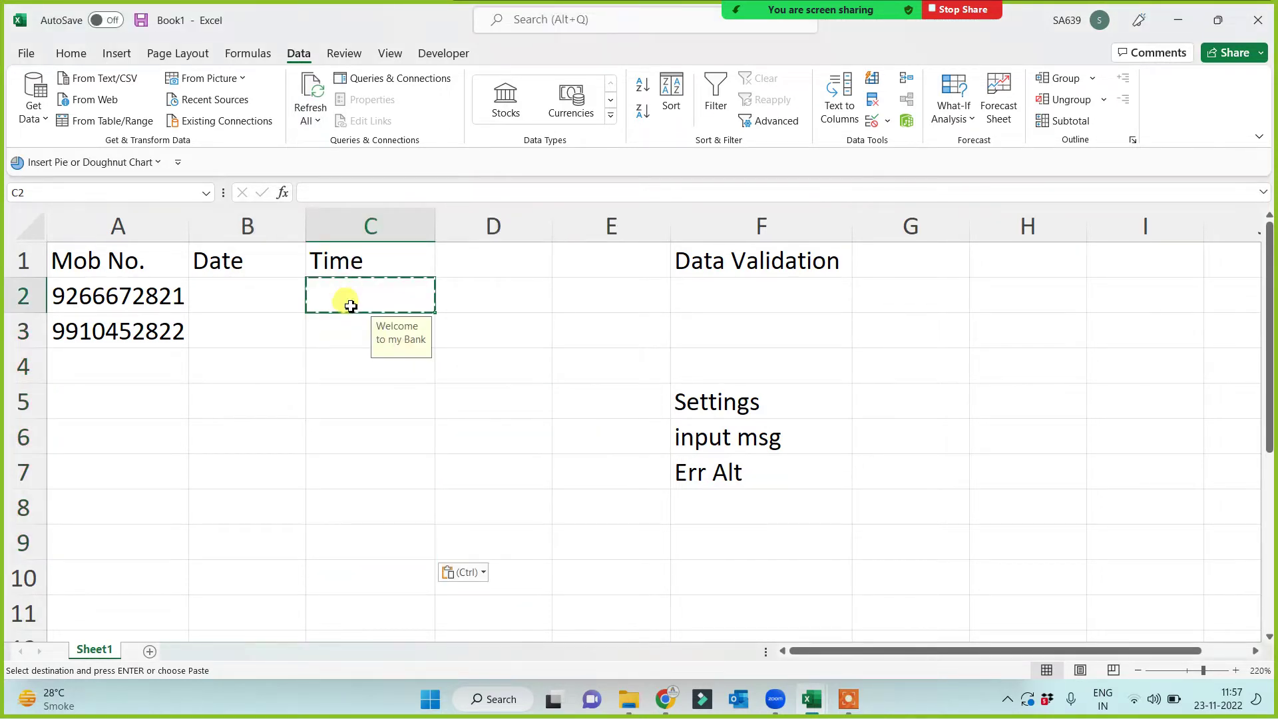
Enter 10:00 AM in C2 and confirm 5:00 PM is rejected.
type("10:00")
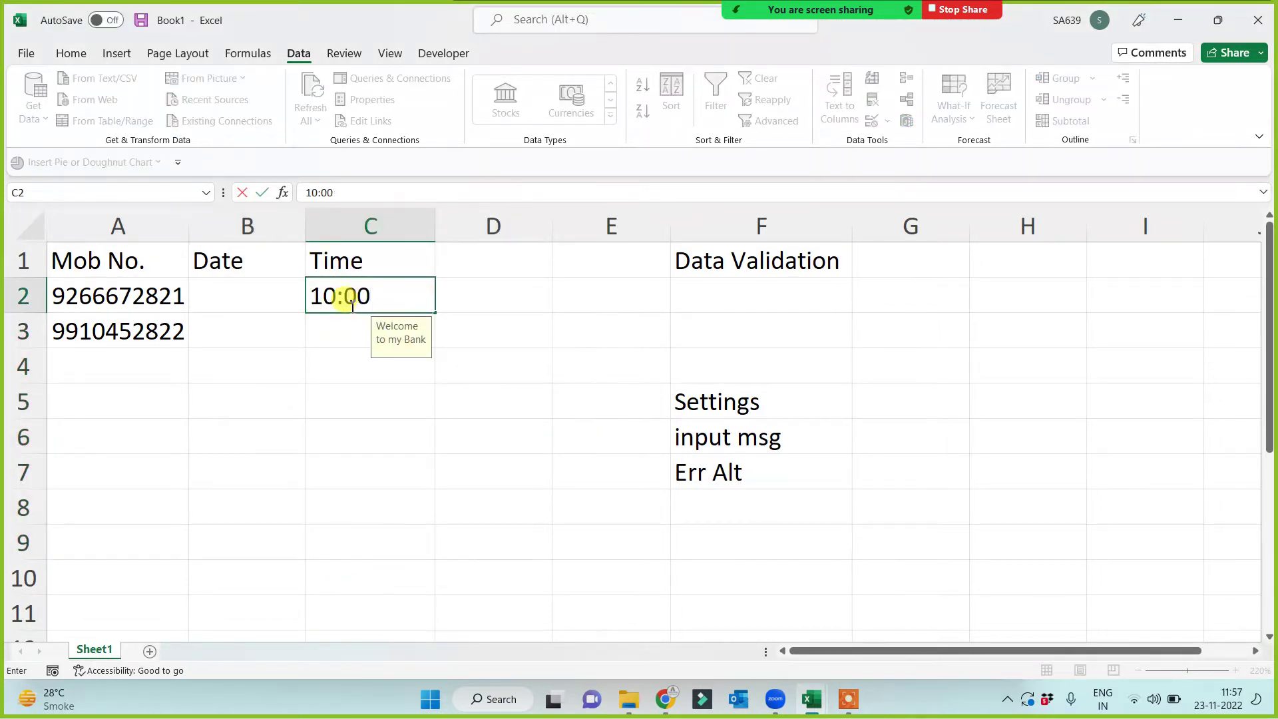
type("Am")
key("Return")
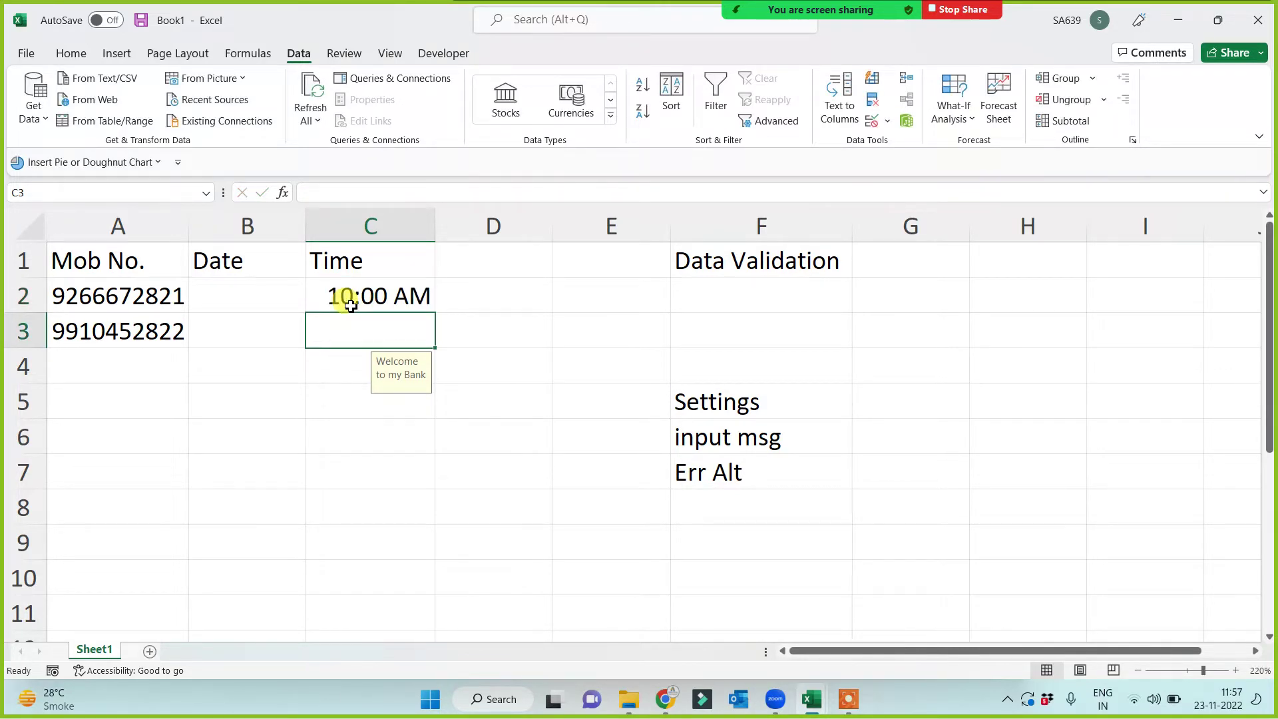
type("5:")
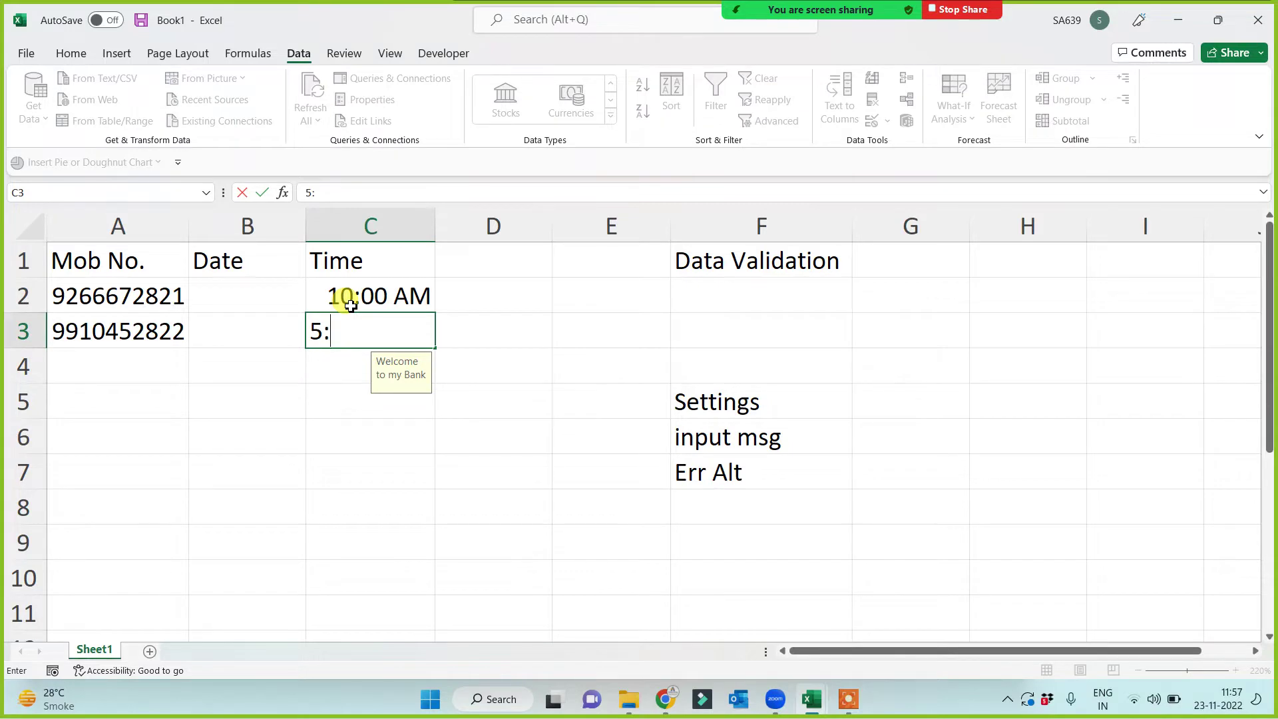
type("00 PM")
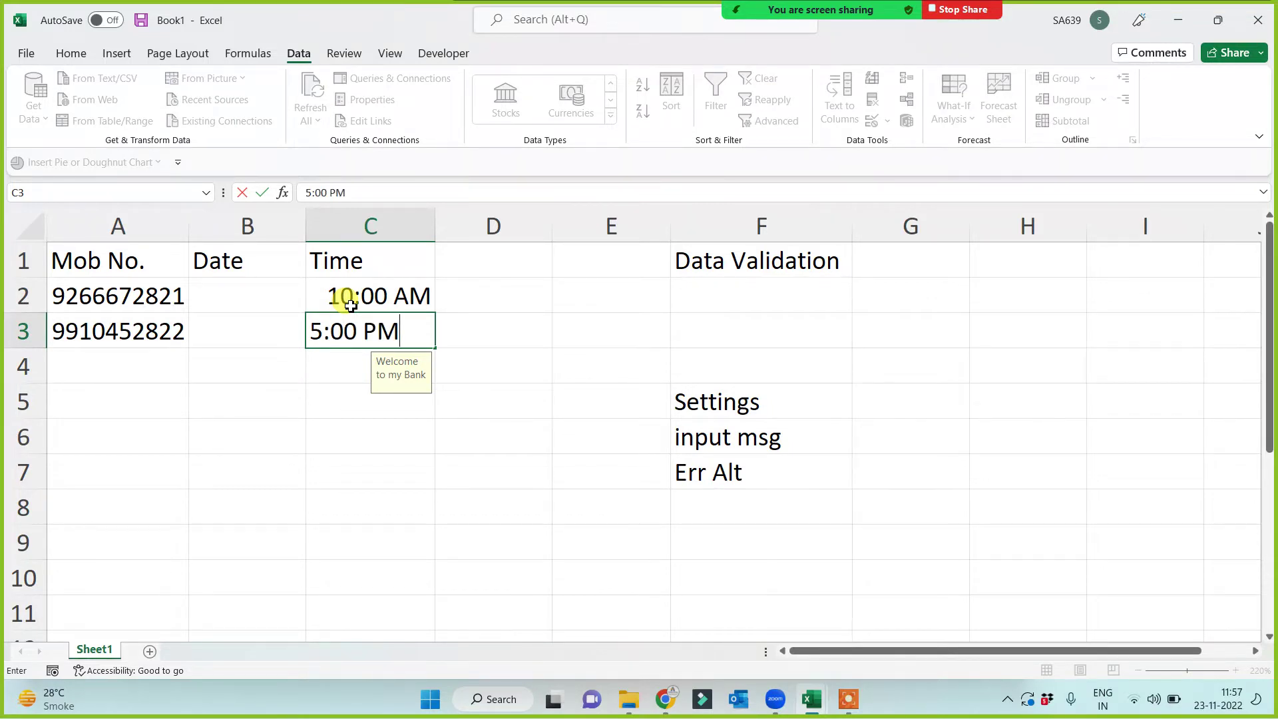
key("Return")
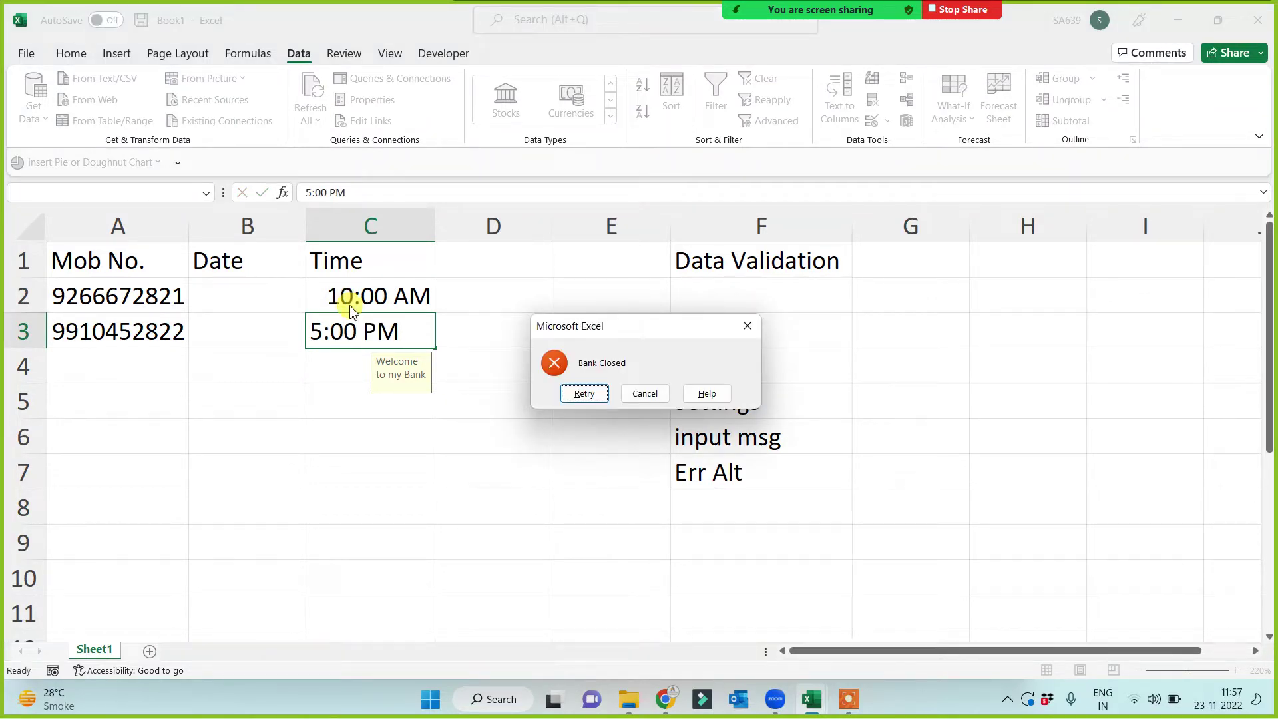
key("Escape")
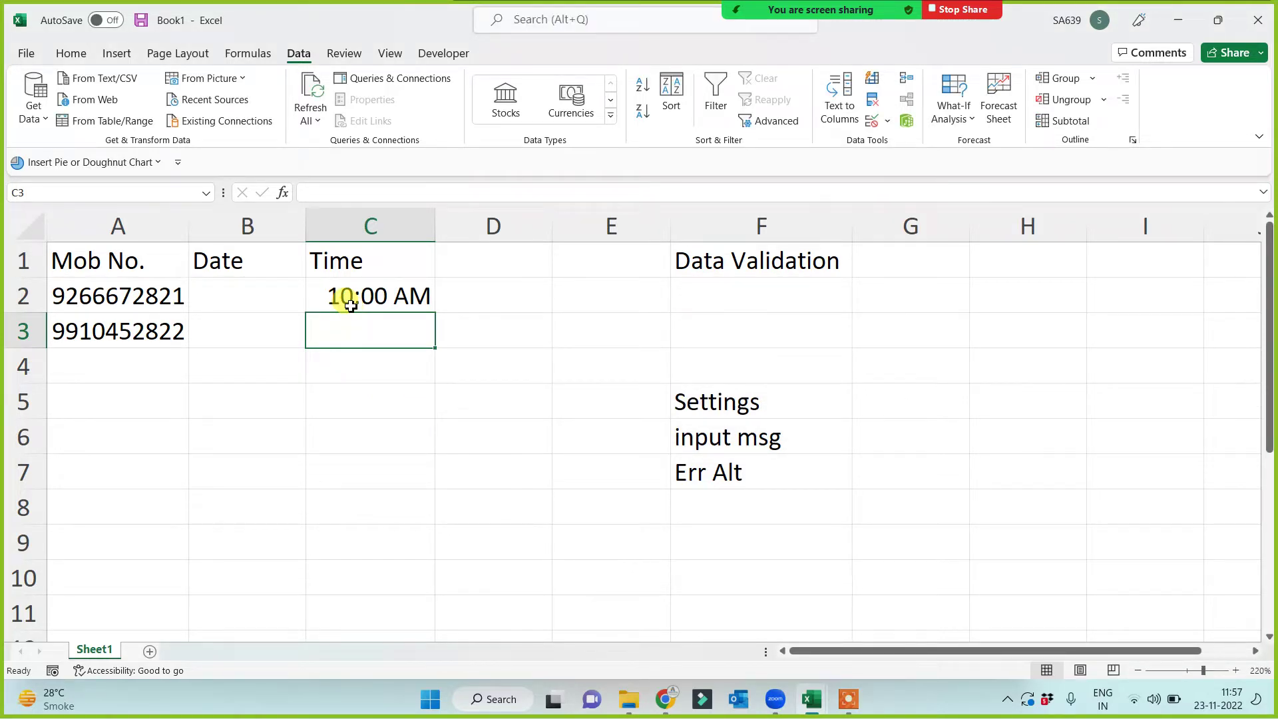
Confirm 8:00 AM is rejected, then enter 11:00 AM in C3.
type("8")
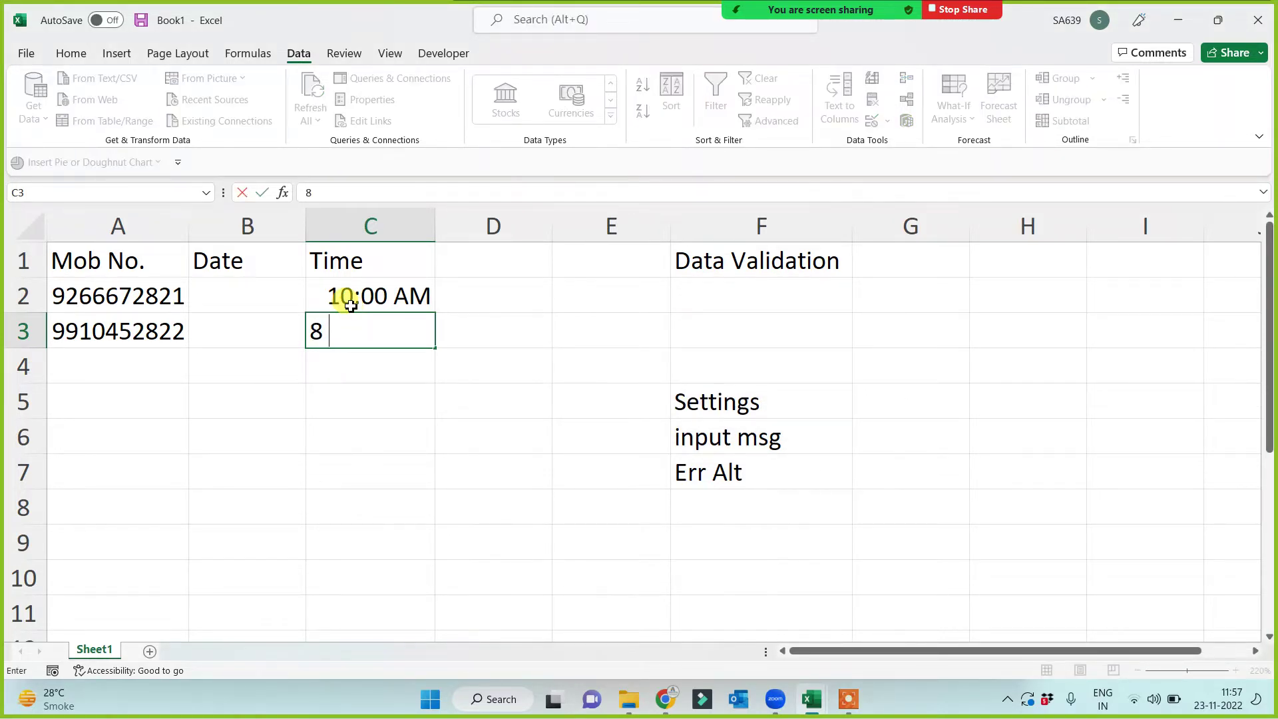
key("BackSpace")
type("00 ")
type("AM")
key("Return")
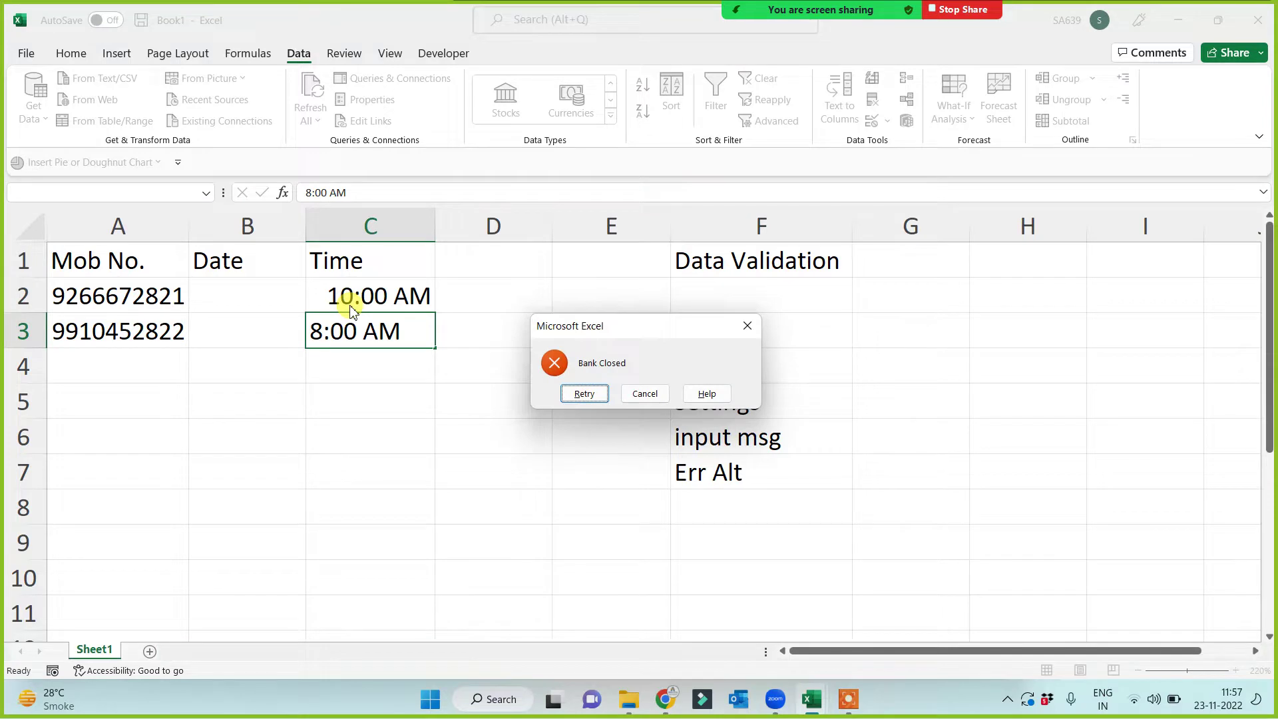
key("Escape")
type("1")
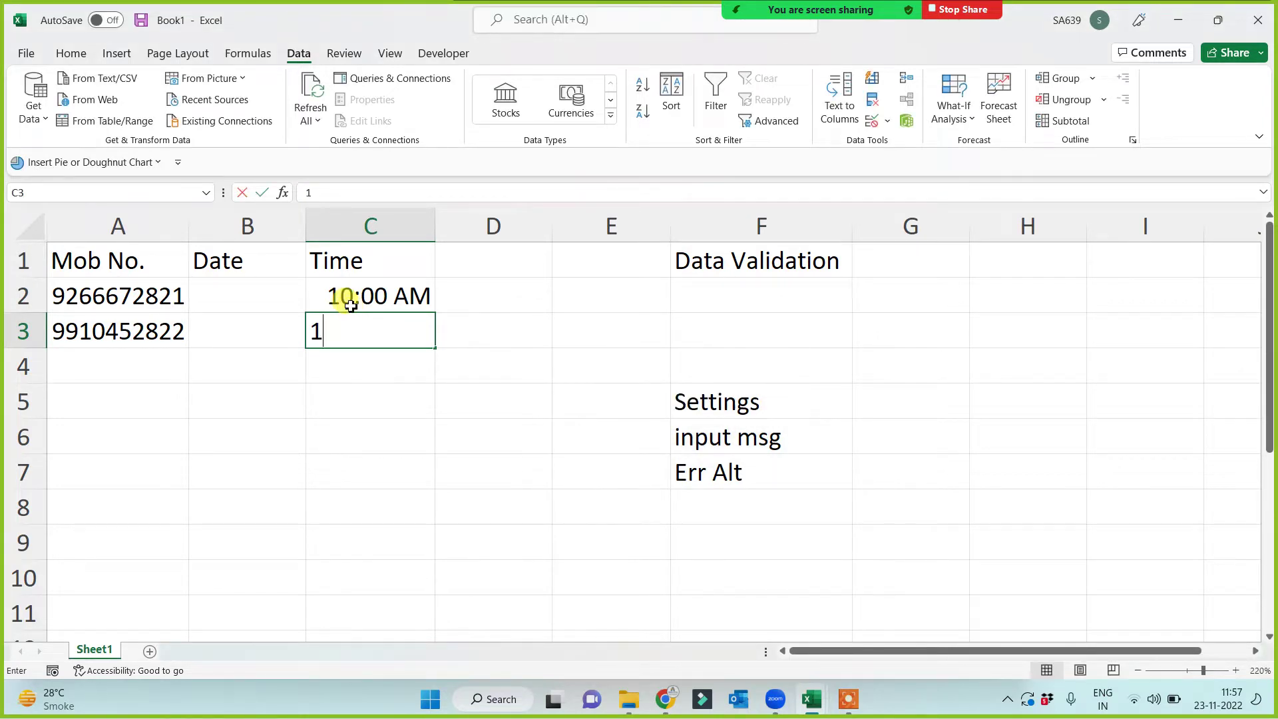
type("1:00")
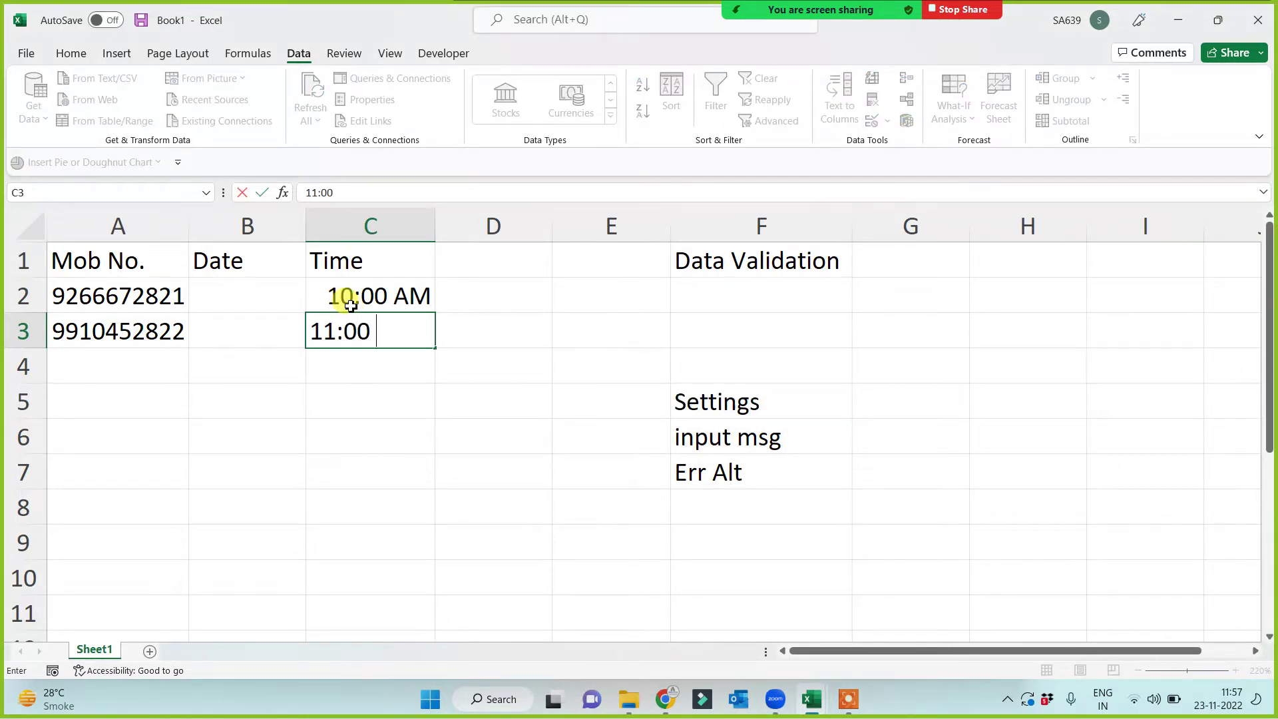
type(" AM")
key("Return")
Test 12:00 AM in C4 and cancel the rejected entry.
type("12:")
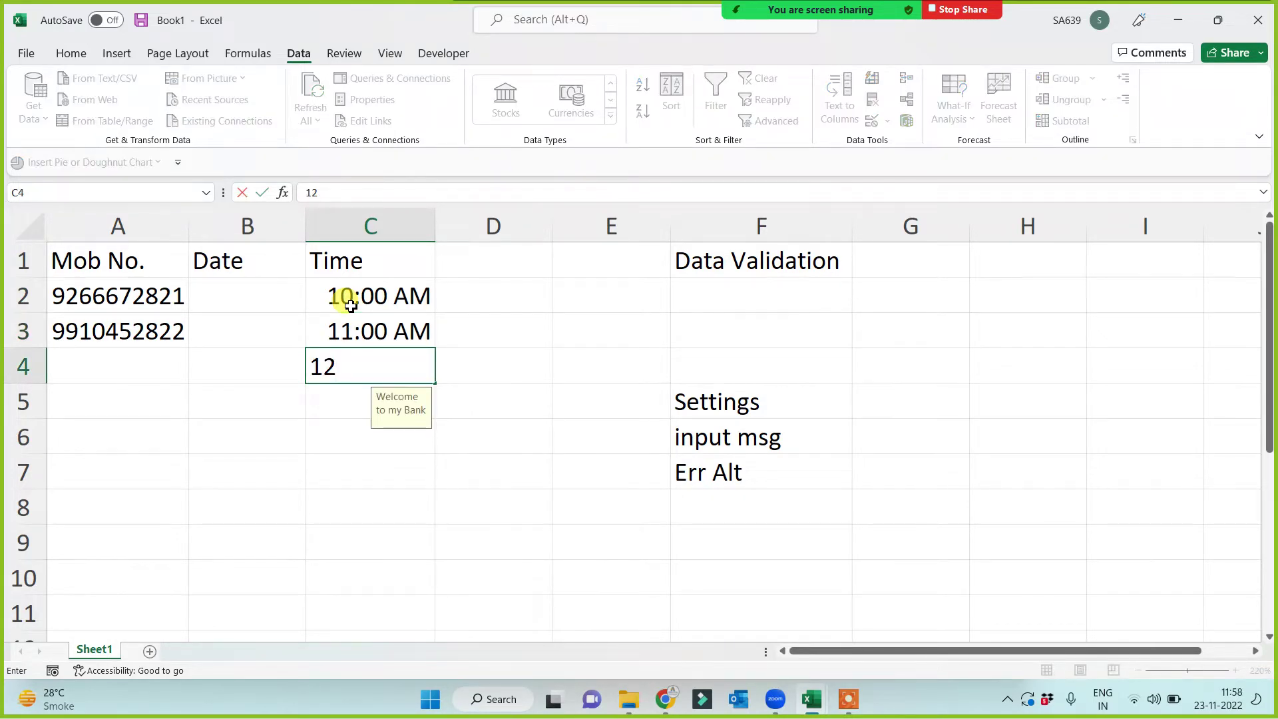
type("00 Am")
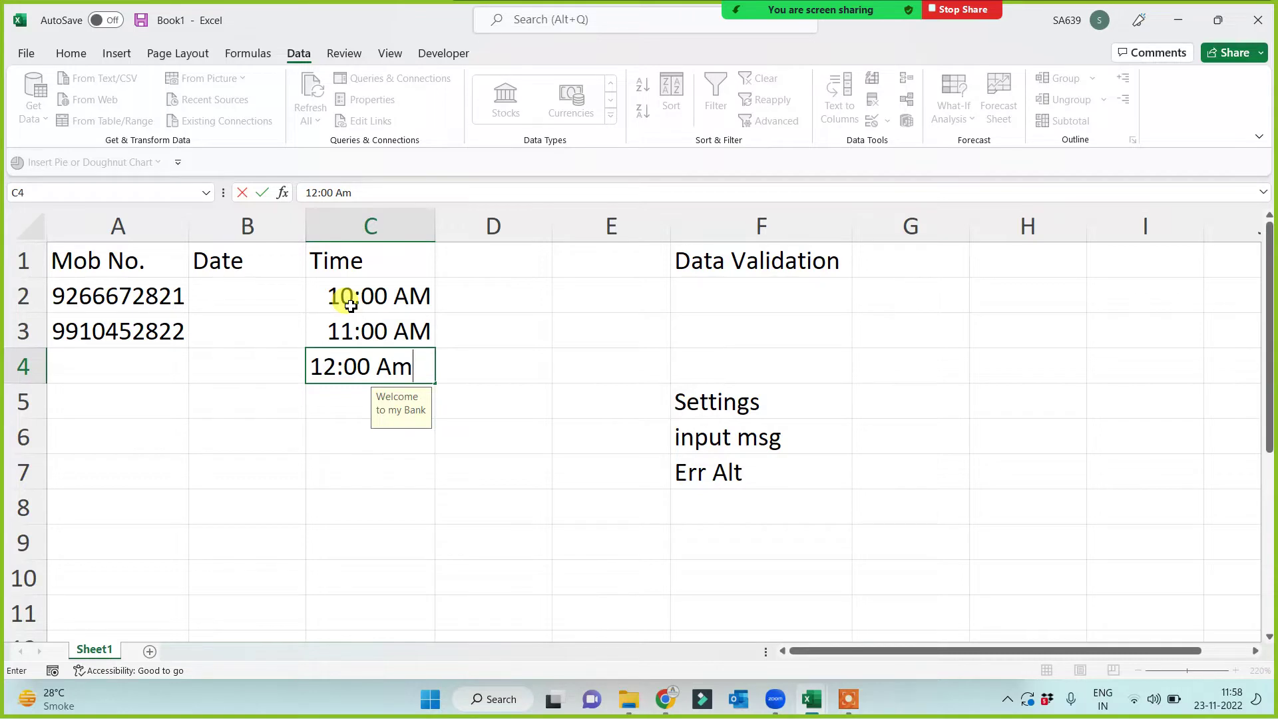
key("Return")
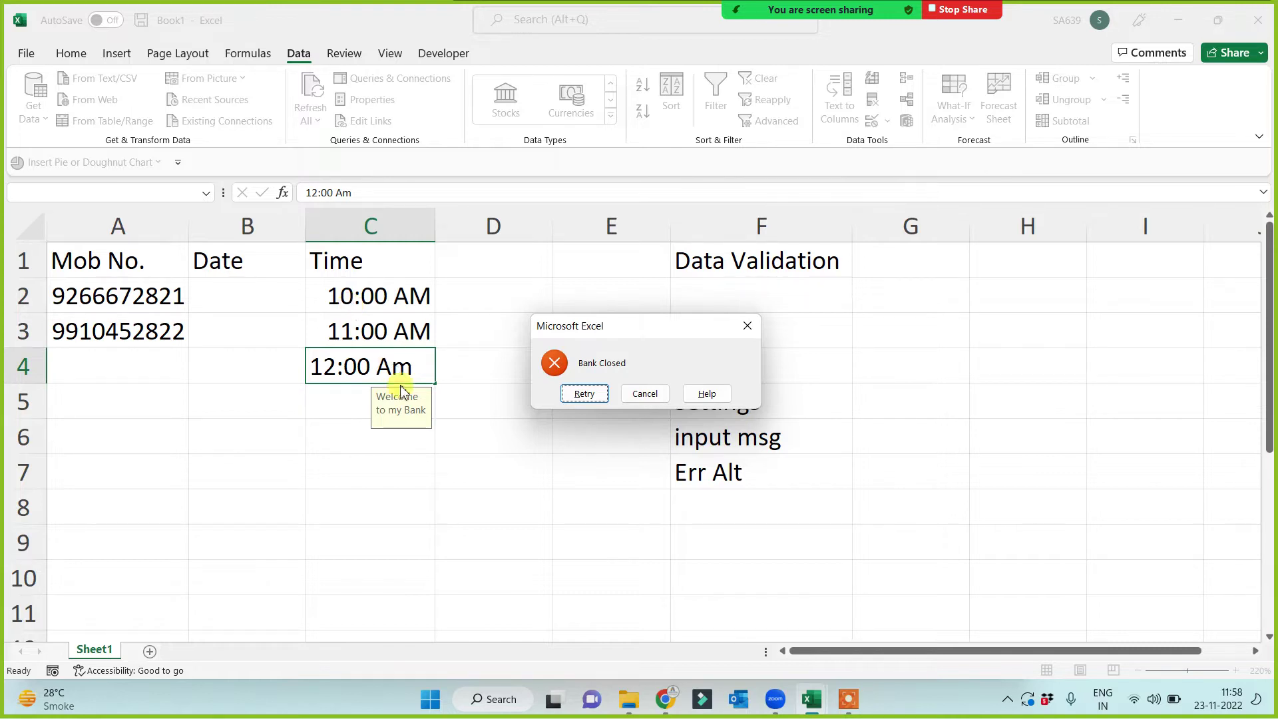
left_click(645, 393)
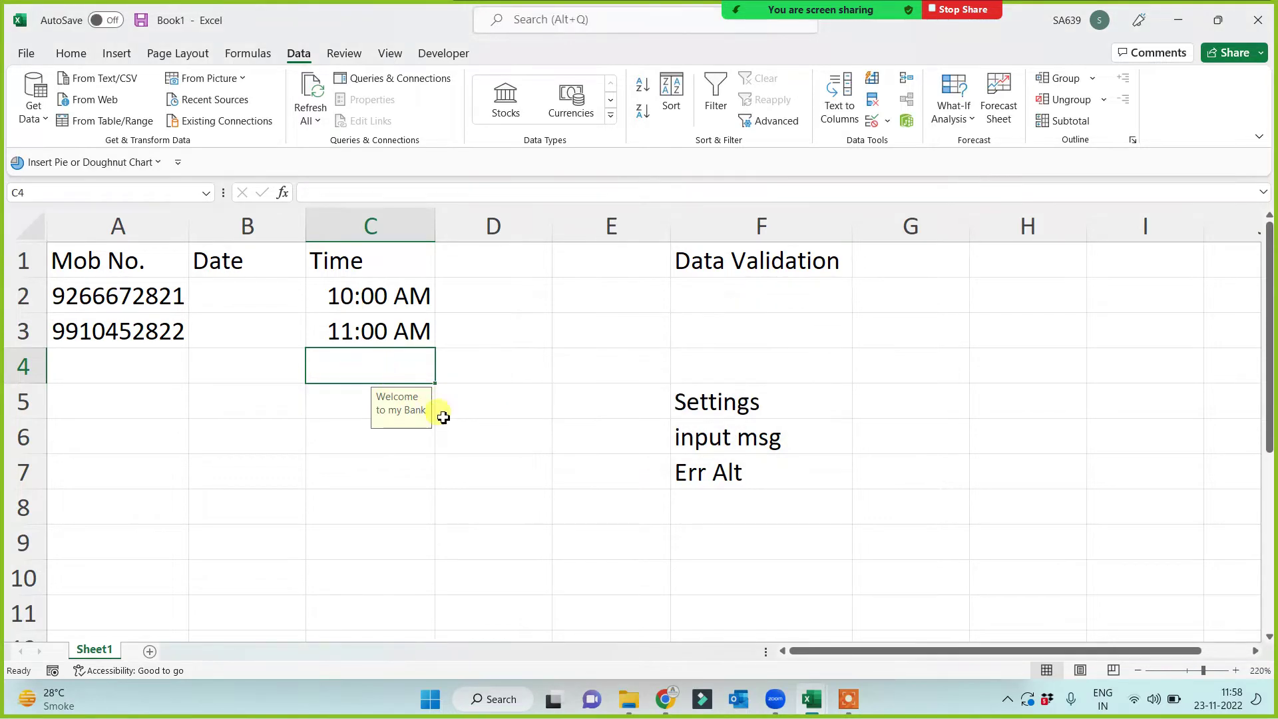
left_click(408, 493)
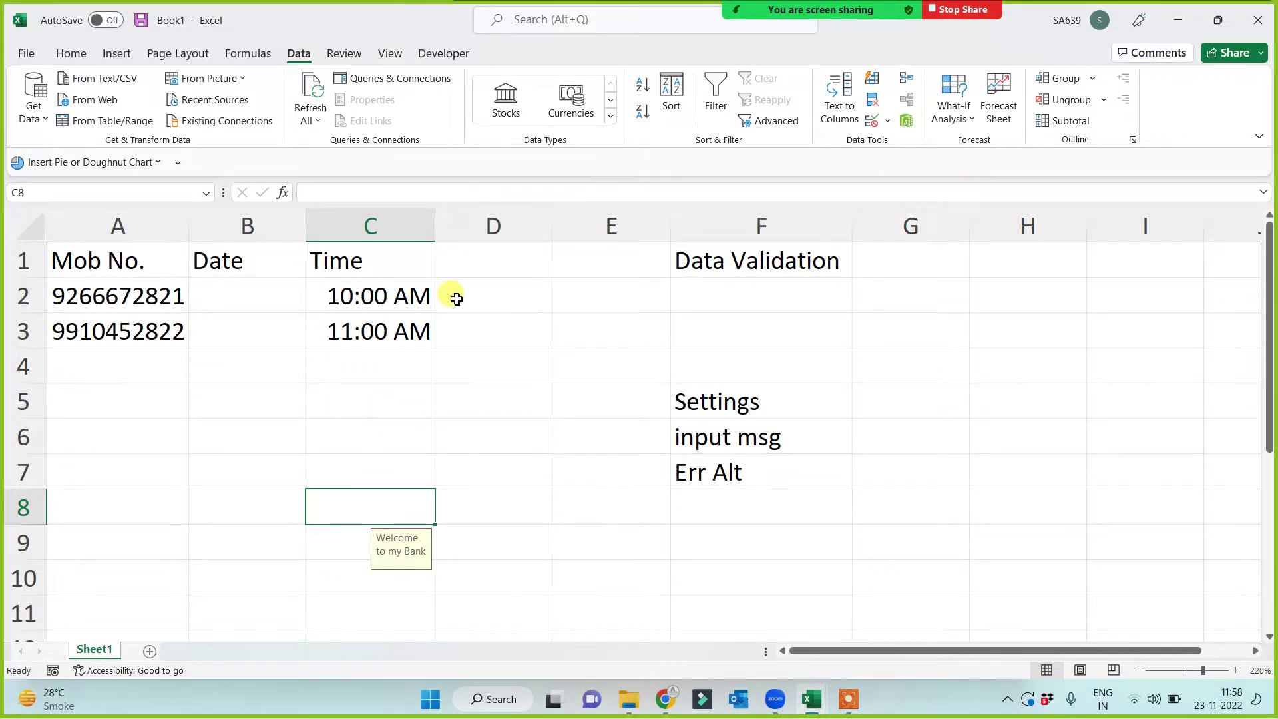
Add headings 'Decimal' in D1 and 'Whole No.' in E1, and widen column E.
left_click(473, 257)
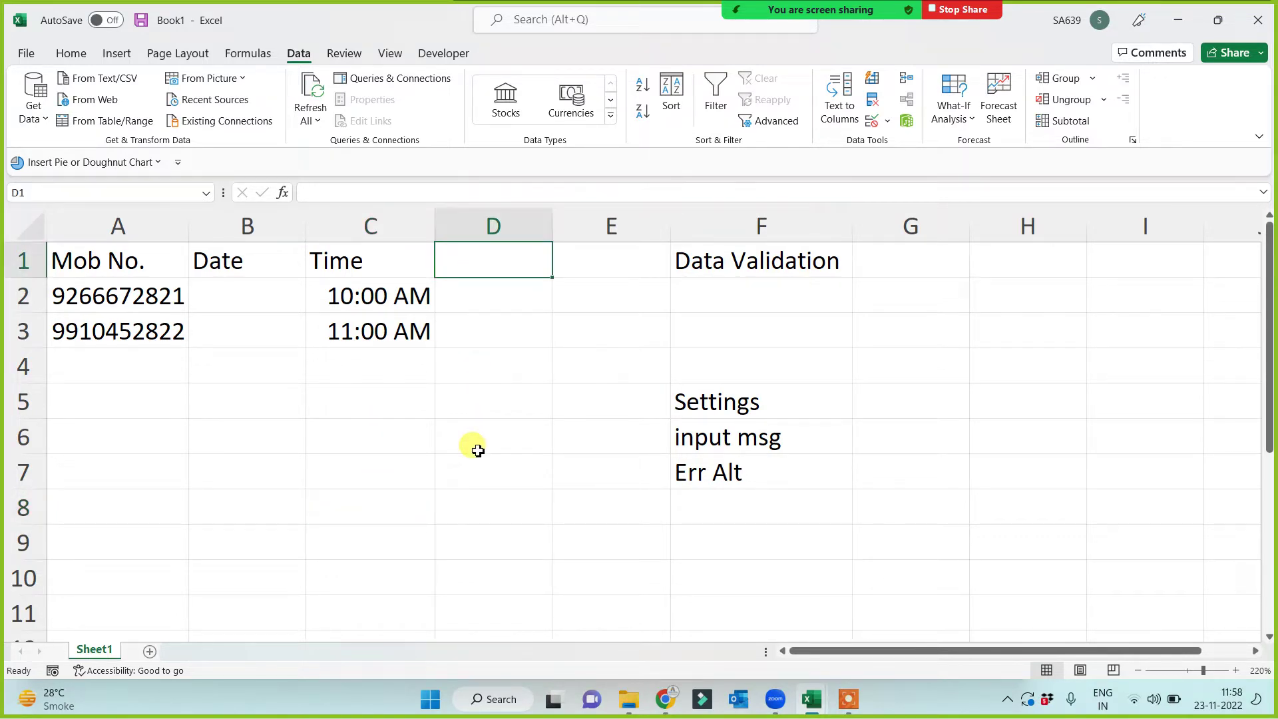
type("Dec")
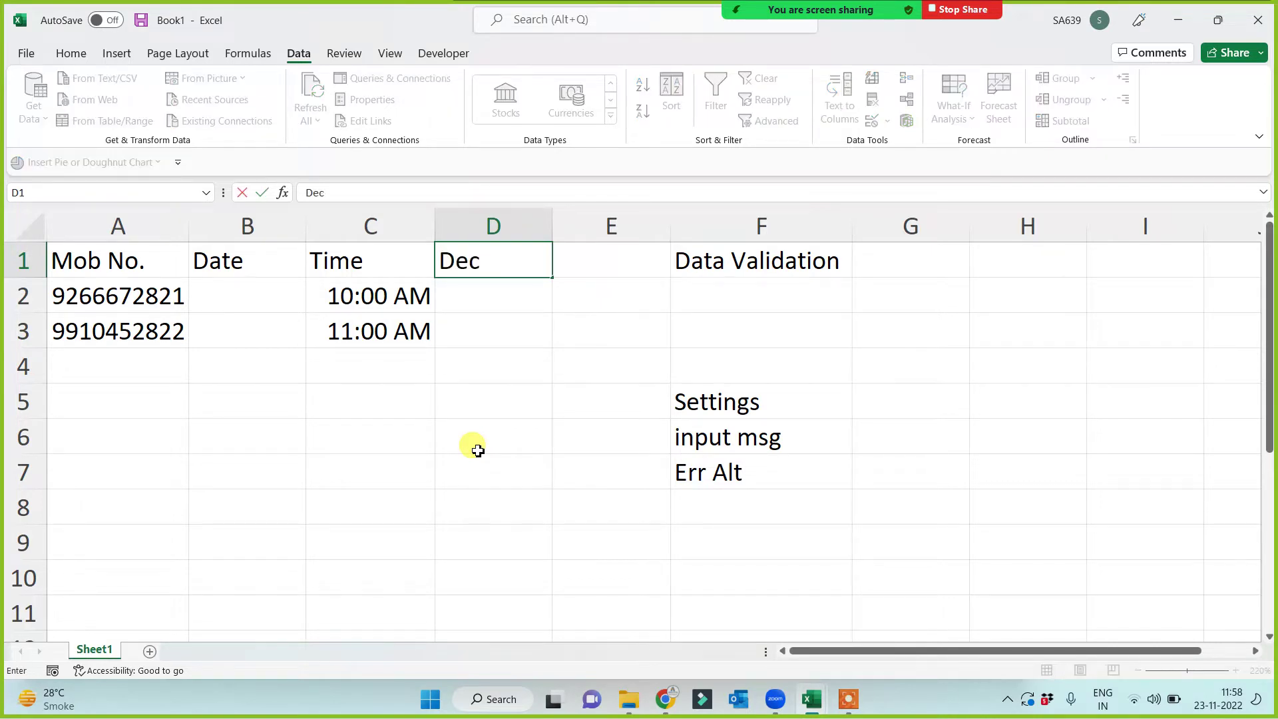
type("imal")
left_click(511, 404)
left_click(577, 260)
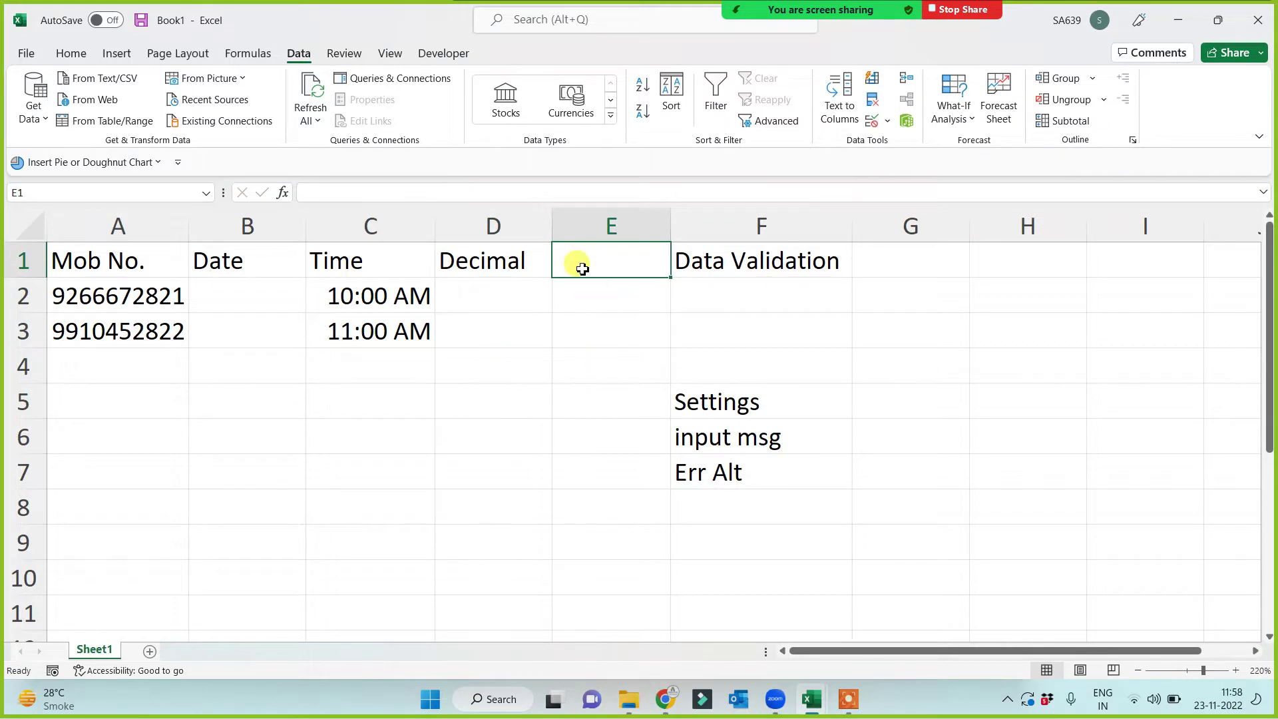
type("Whole ")
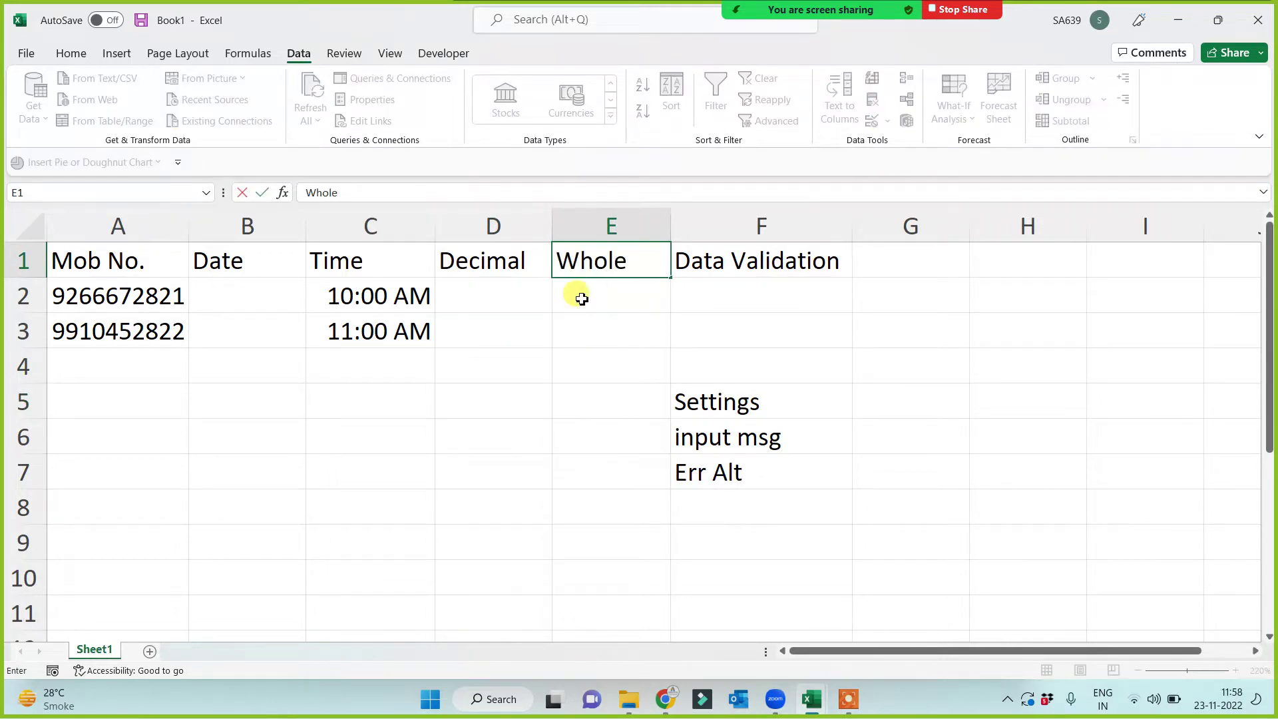
type("No.")
left_click(581, 299)
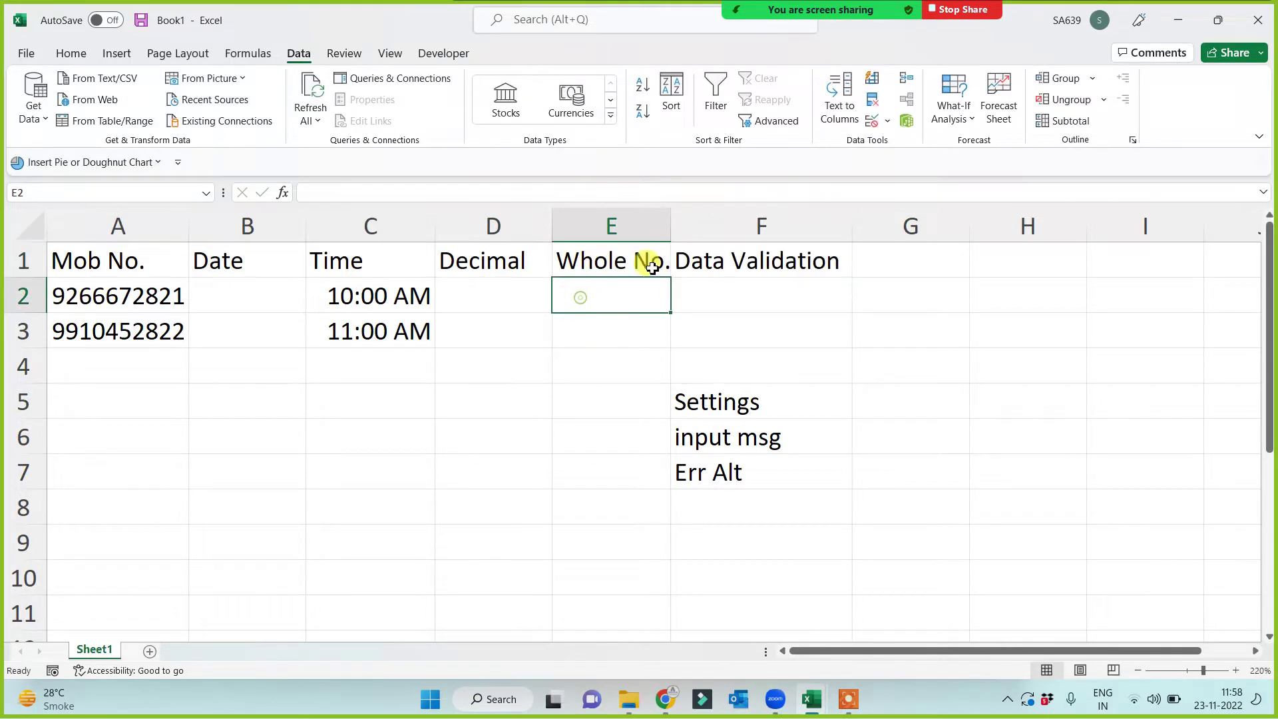
left_click_drag(671, 225, 693, 225)
left_click(490, 304)
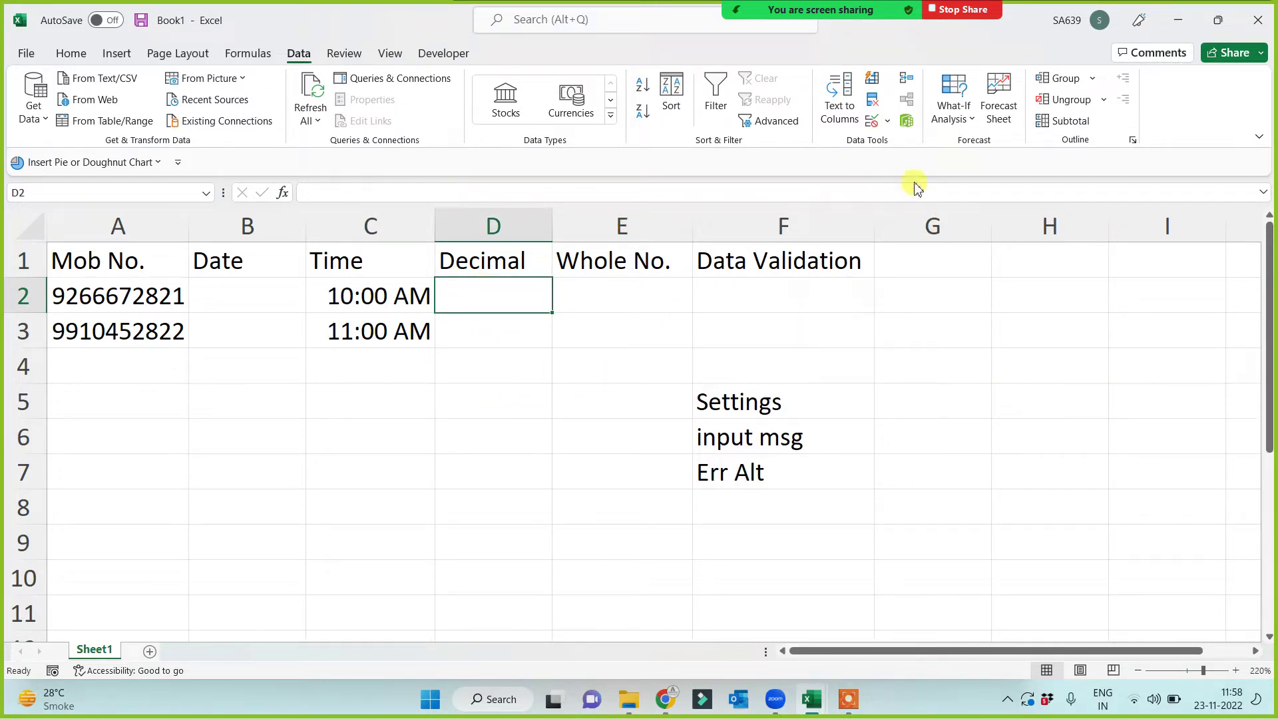
Give D2 a Decimal validation rule with minimum 1 and maximum 1000.
left_click(871, 122)
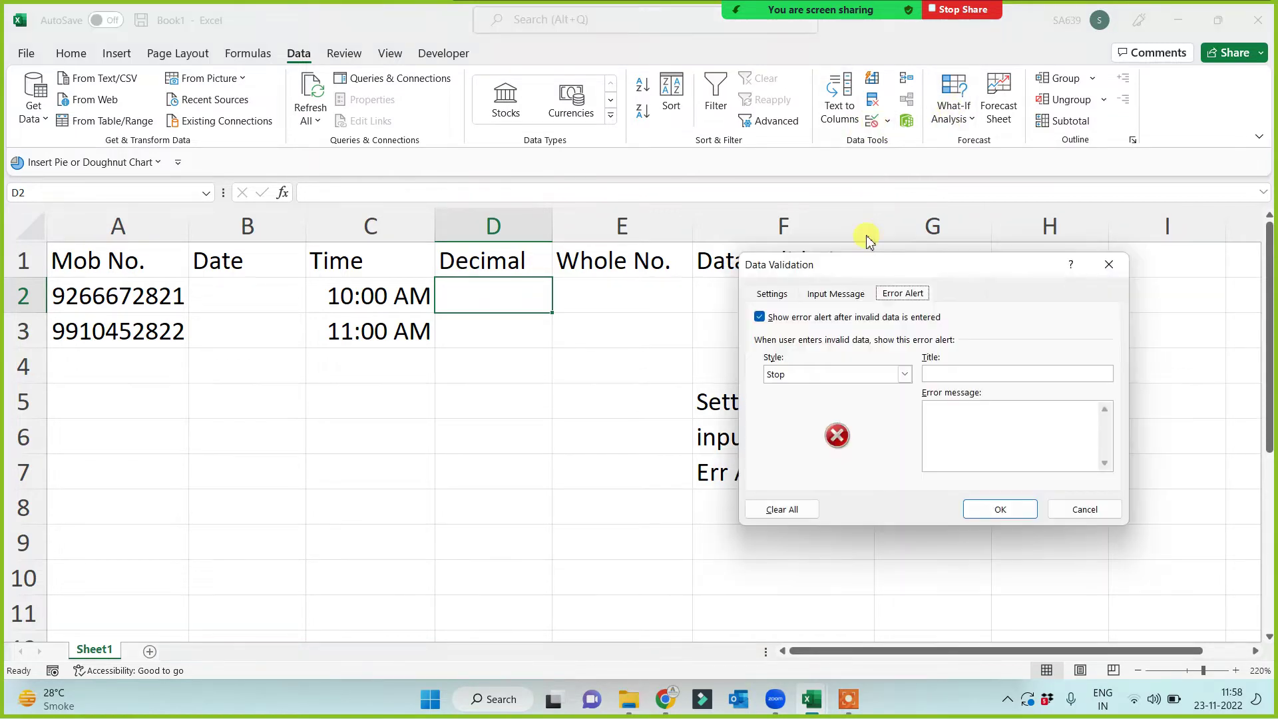
left_click(774, 295)
left_click(784, 350)
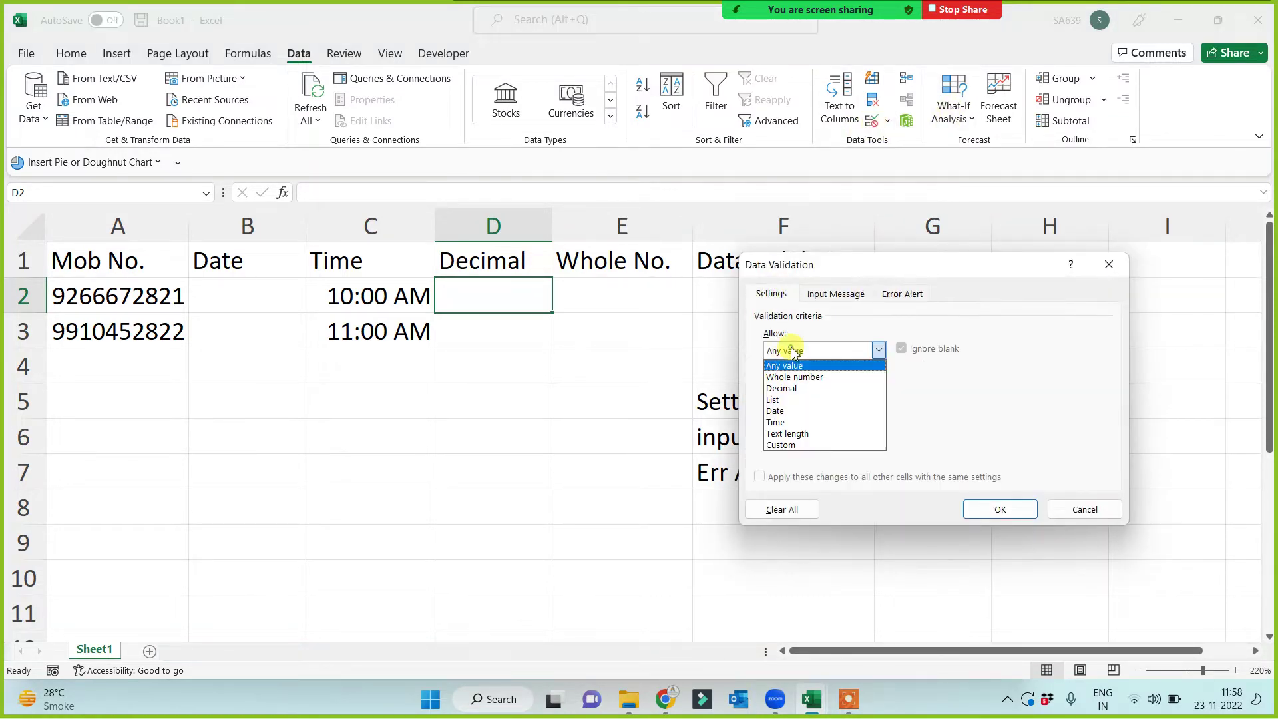
left_click(786, 388)
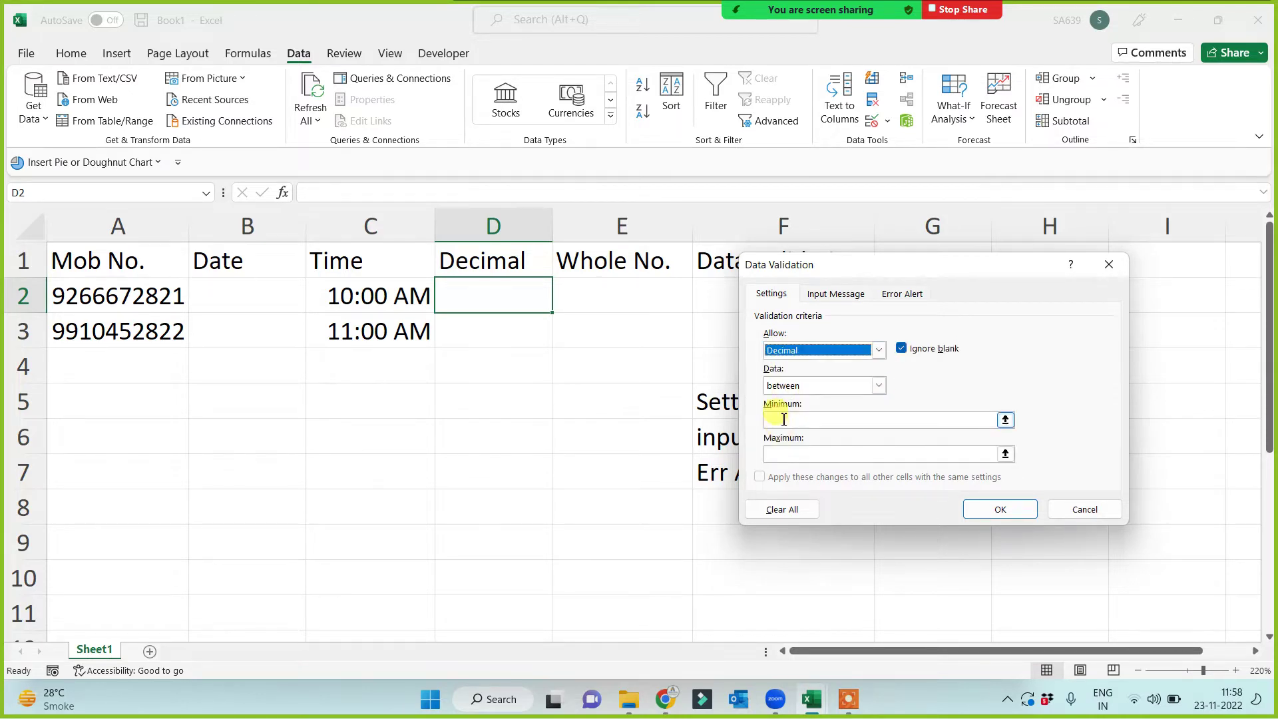
left_click(784, 418)
type("1")
left_click(783, 455)
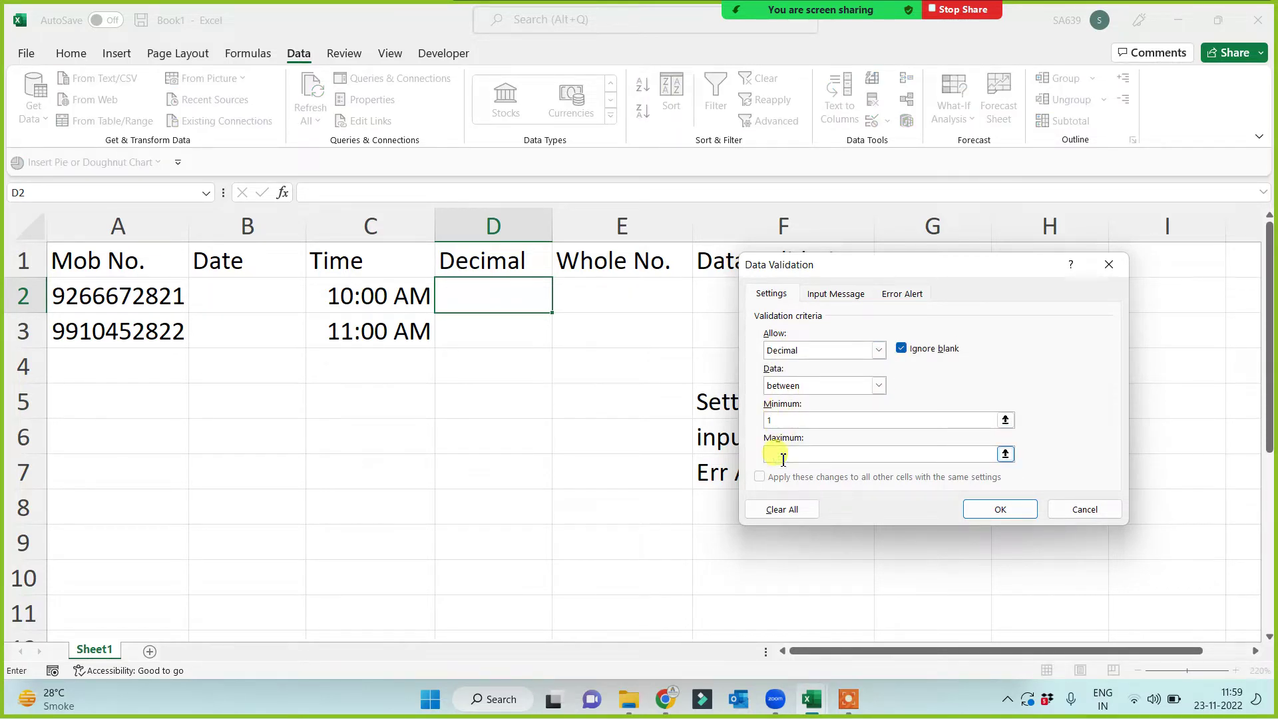
type("1000")
left_click(782, 422)
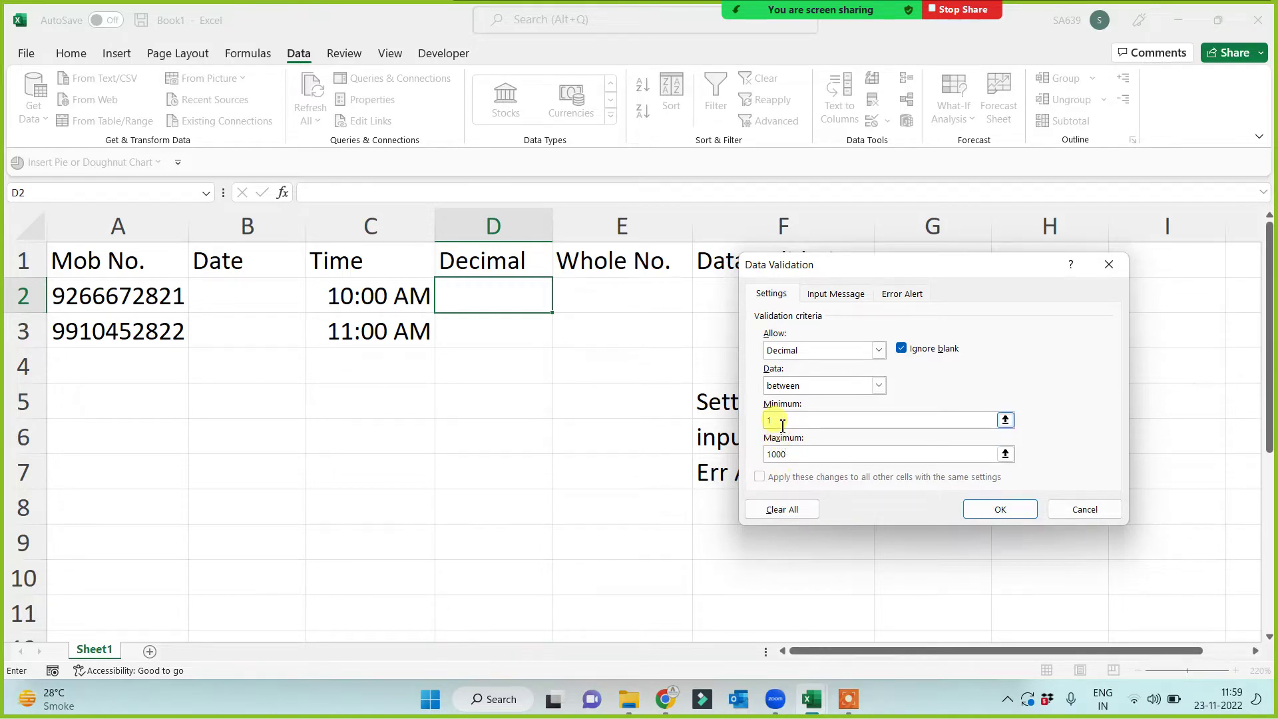
left_click(1018, 513)
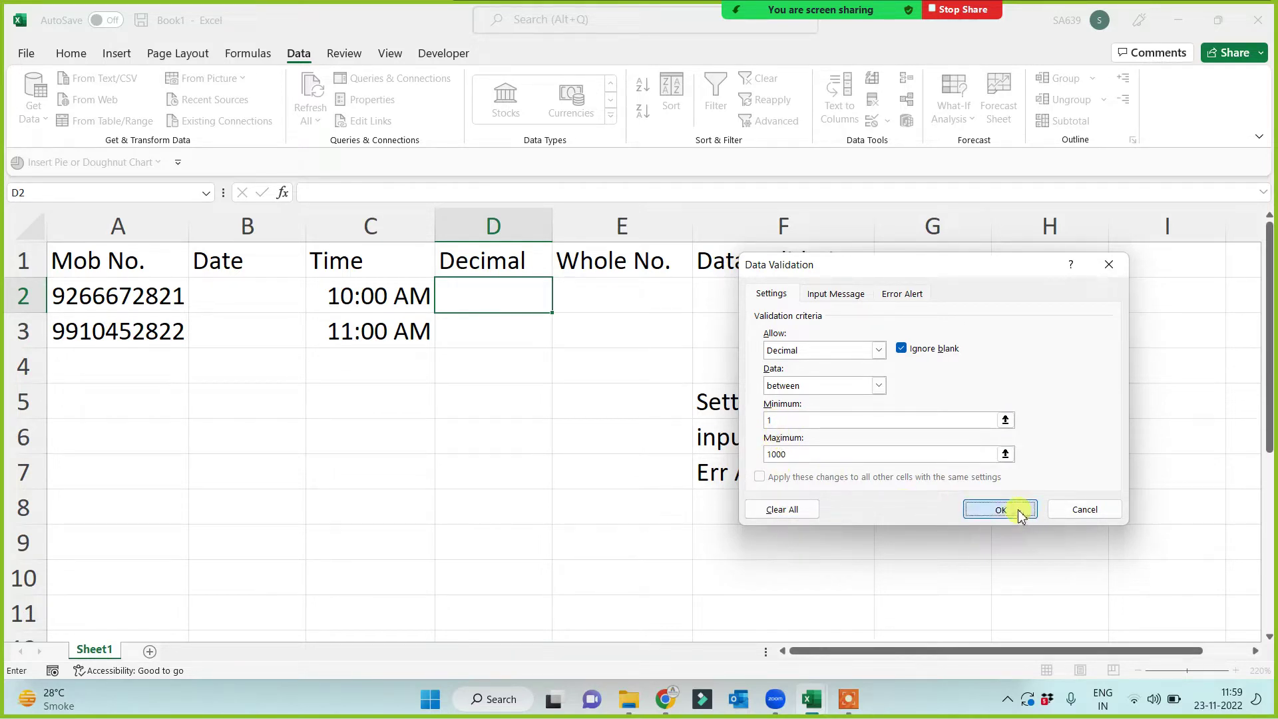
Try the test values 1 and 34 in D2 under Decimal.
type("1")
left_click(483, 474)
left_click(516, 290)
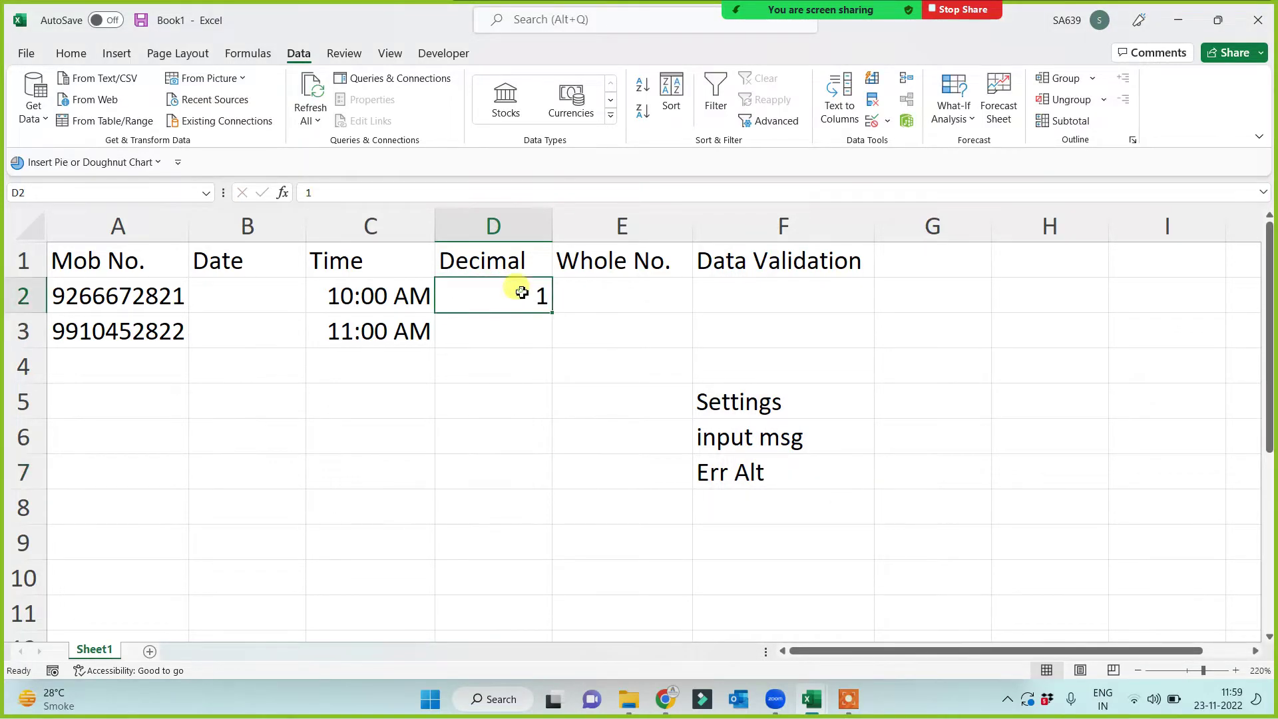
type("34")
left_click(509, 389)
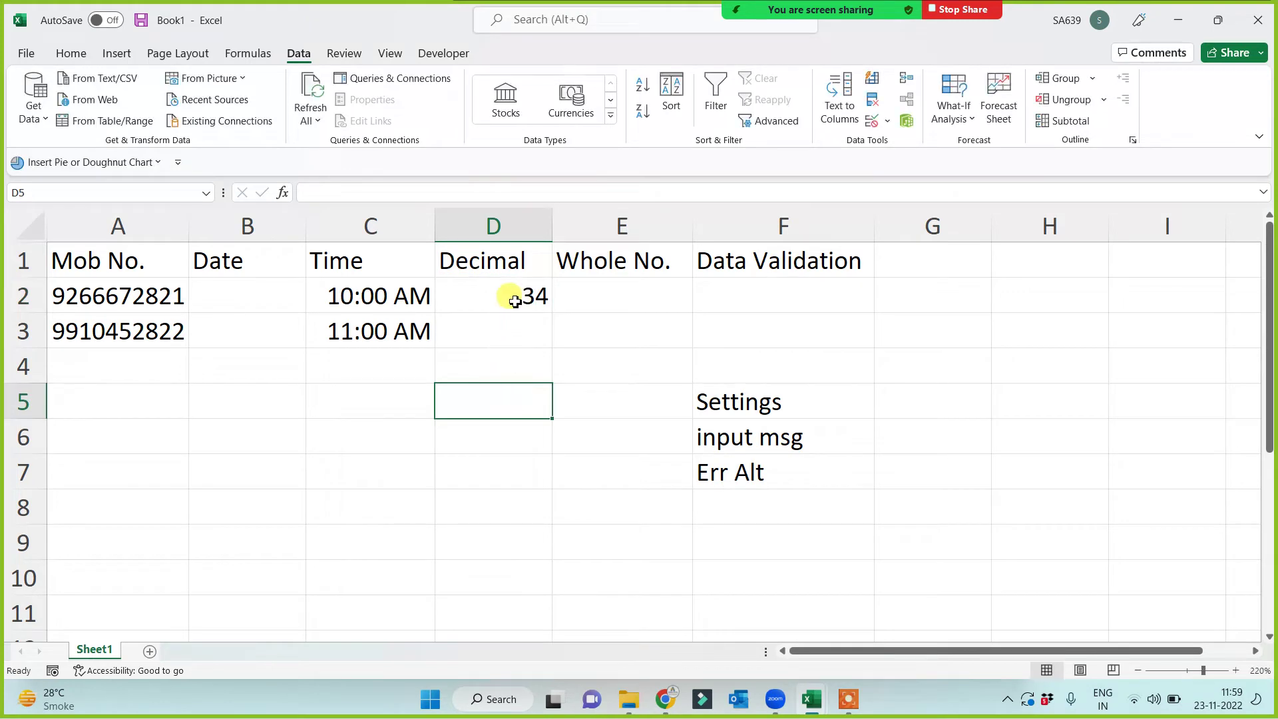
Replace D2's value with the decimal 35.6.
left_click(508, 297)
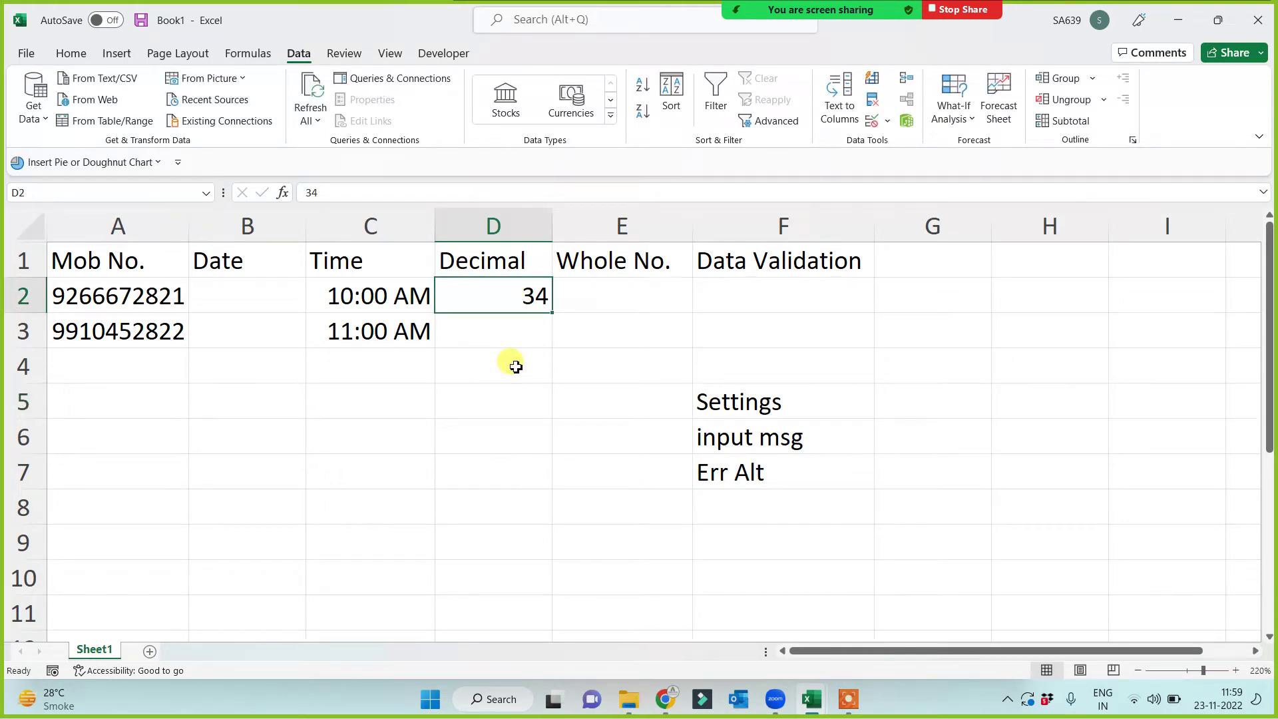
type("35.6")
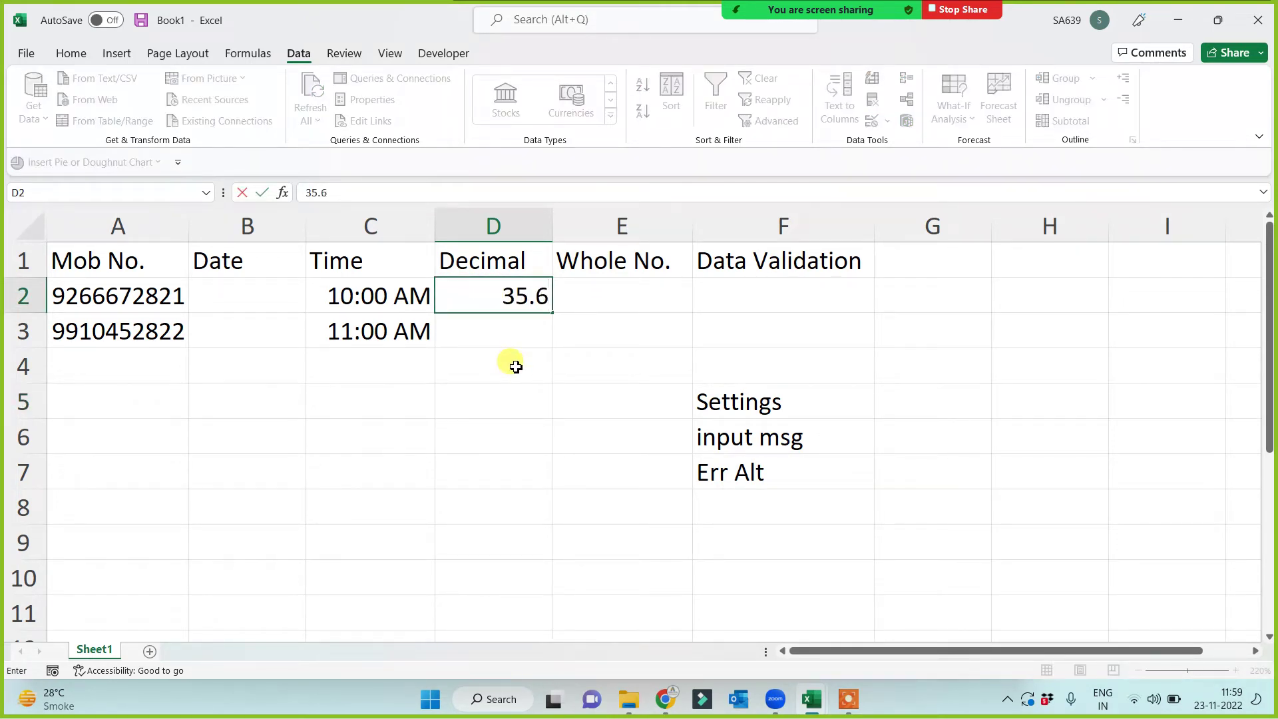
type("0")
key("Return")
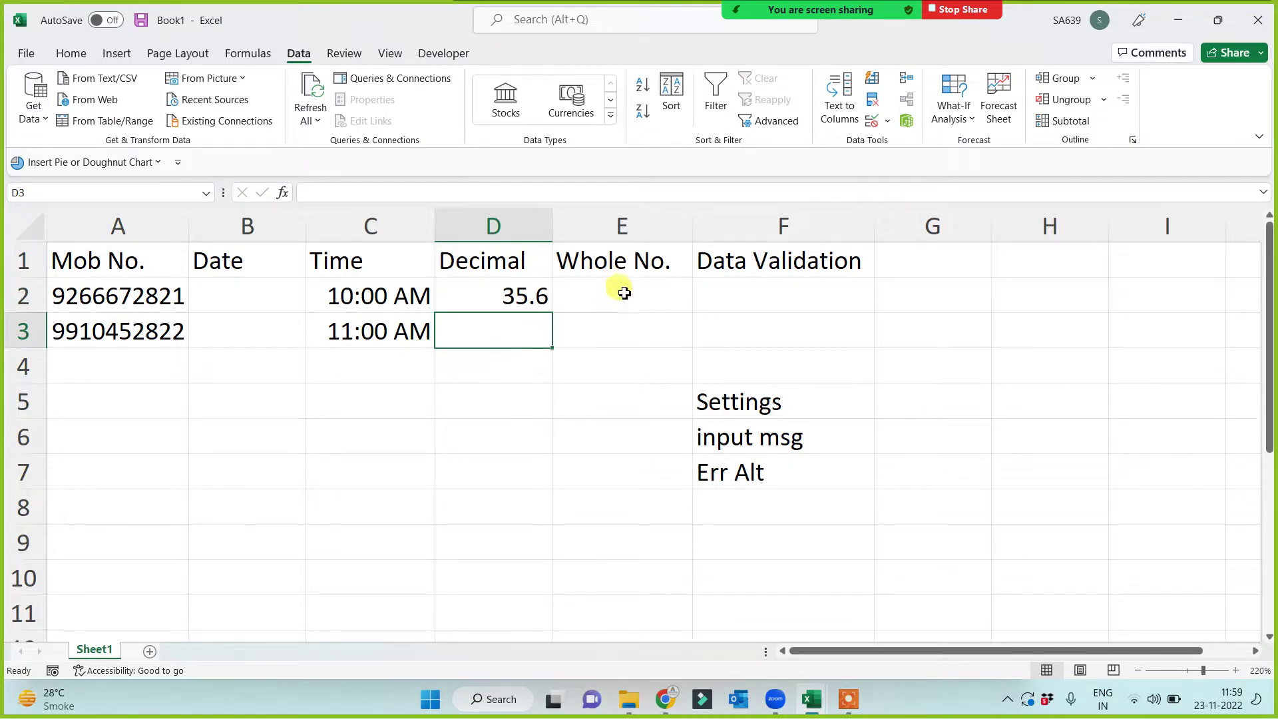
left_click(618, 293)
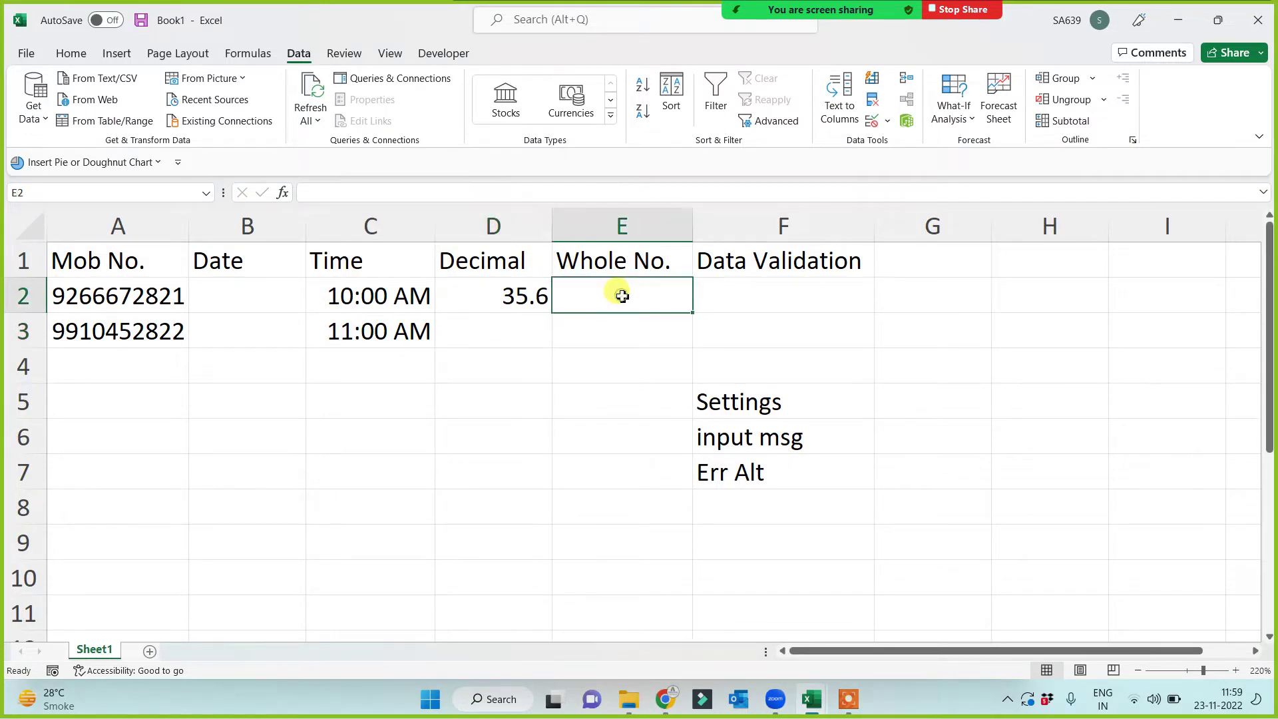
Add a Whole number validation rule to E2 with minimum 1 and maximum 1000.
left_click(874, 124)
left_click(782, 349)
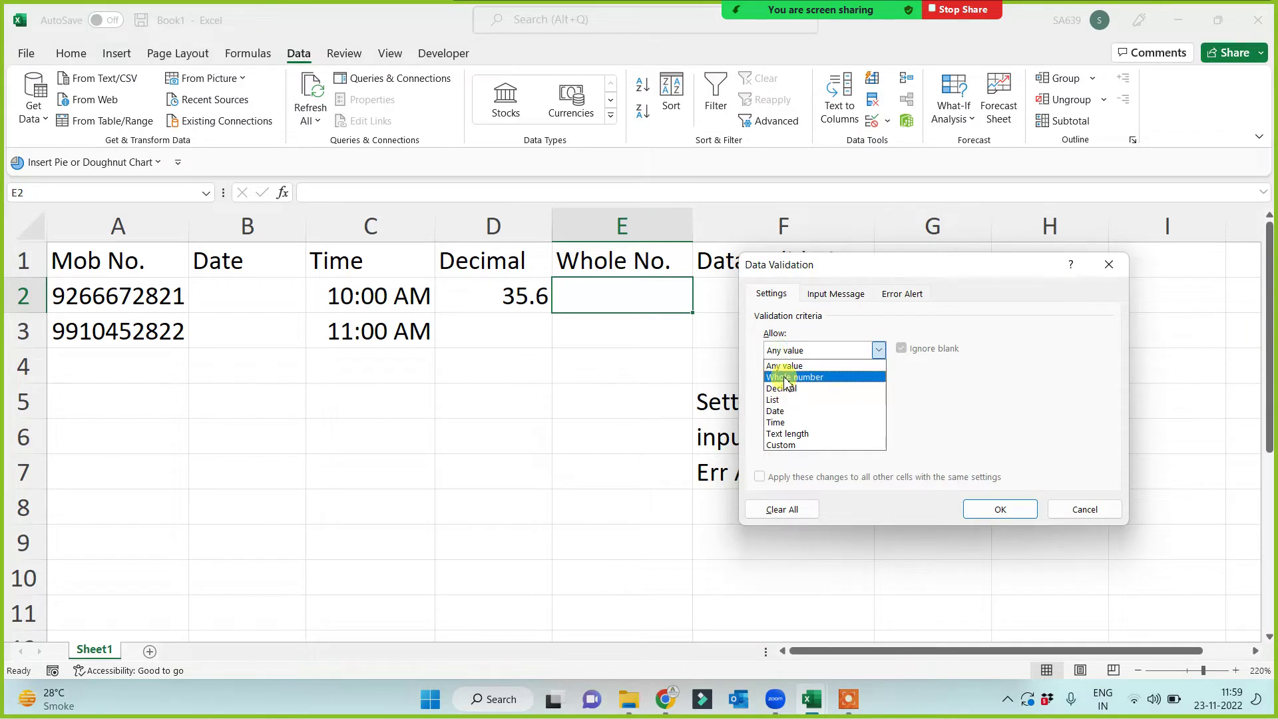
left_click(792, 376)
left_click(778, 420)
type("1")
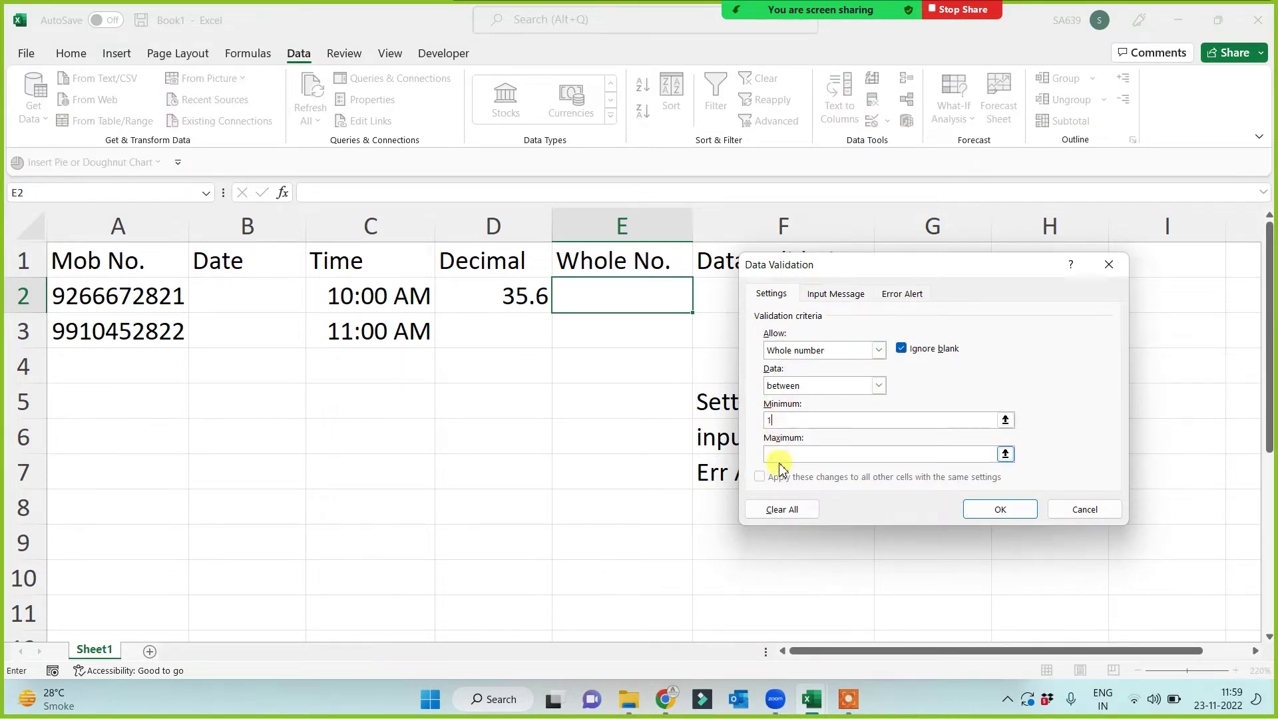
left_click(779, 455)
type("1000")
left_click(1002, 514)
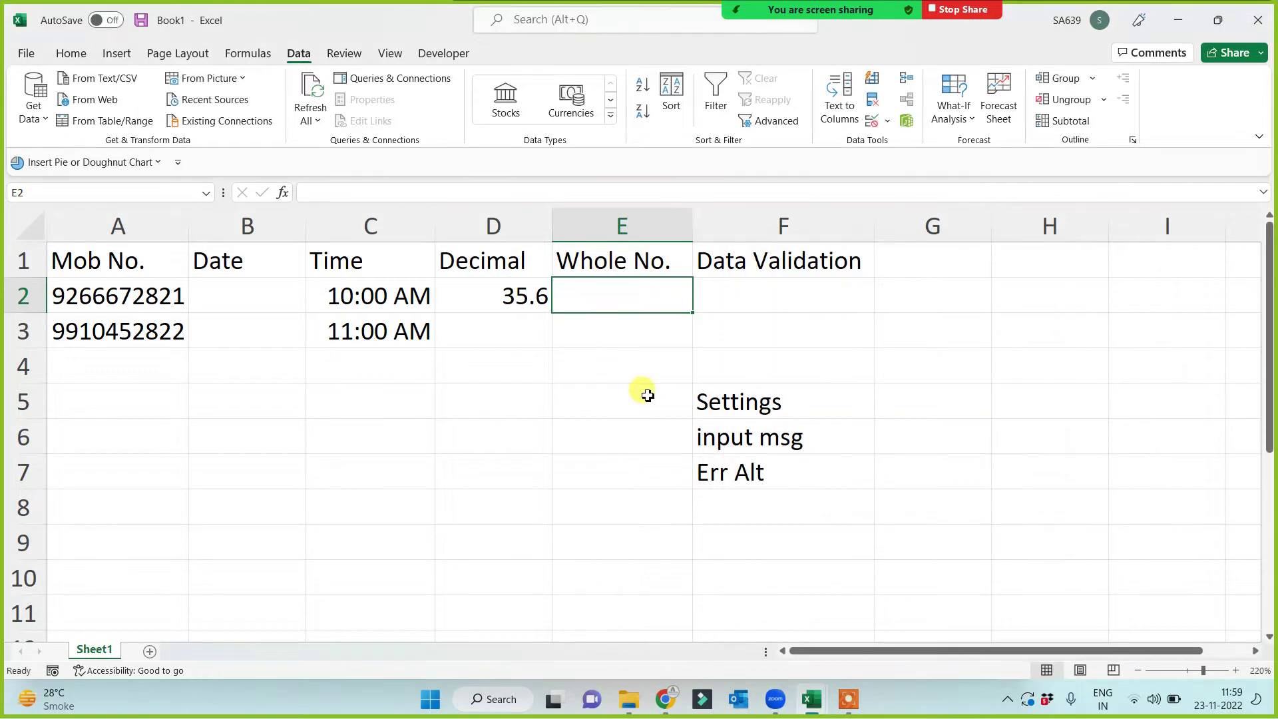
type("45.")
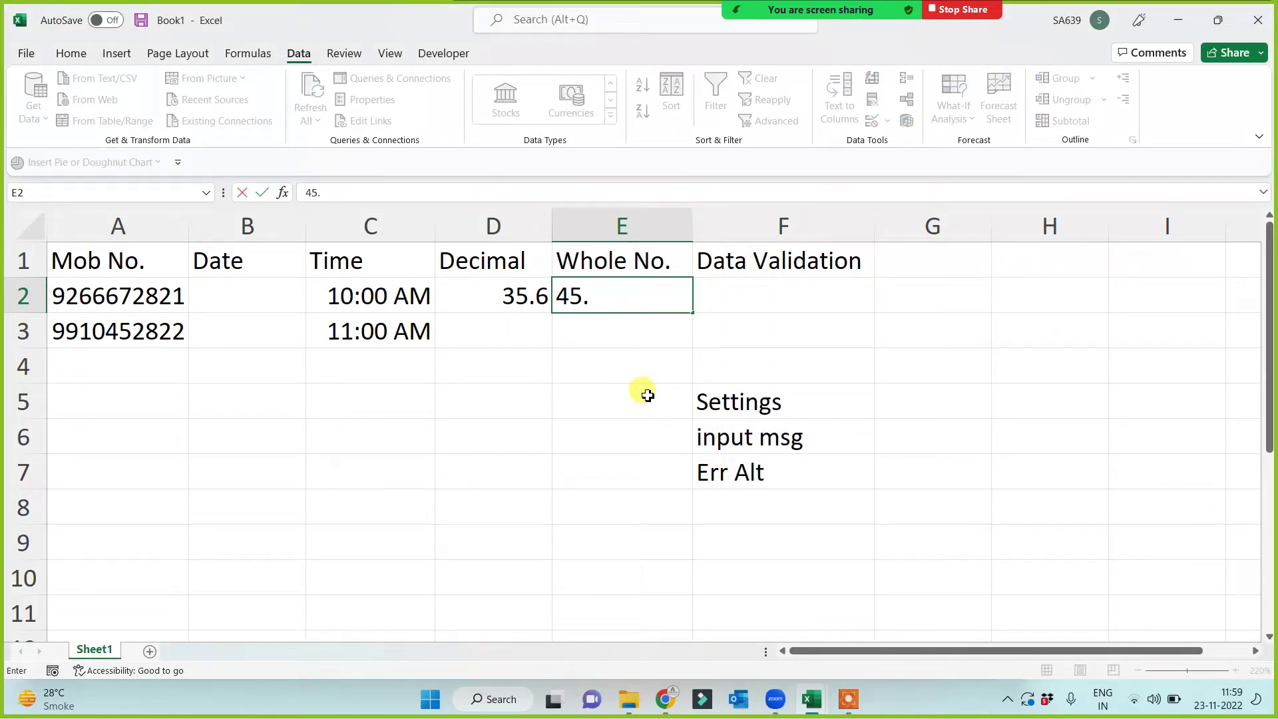
type("67")
key("Return")
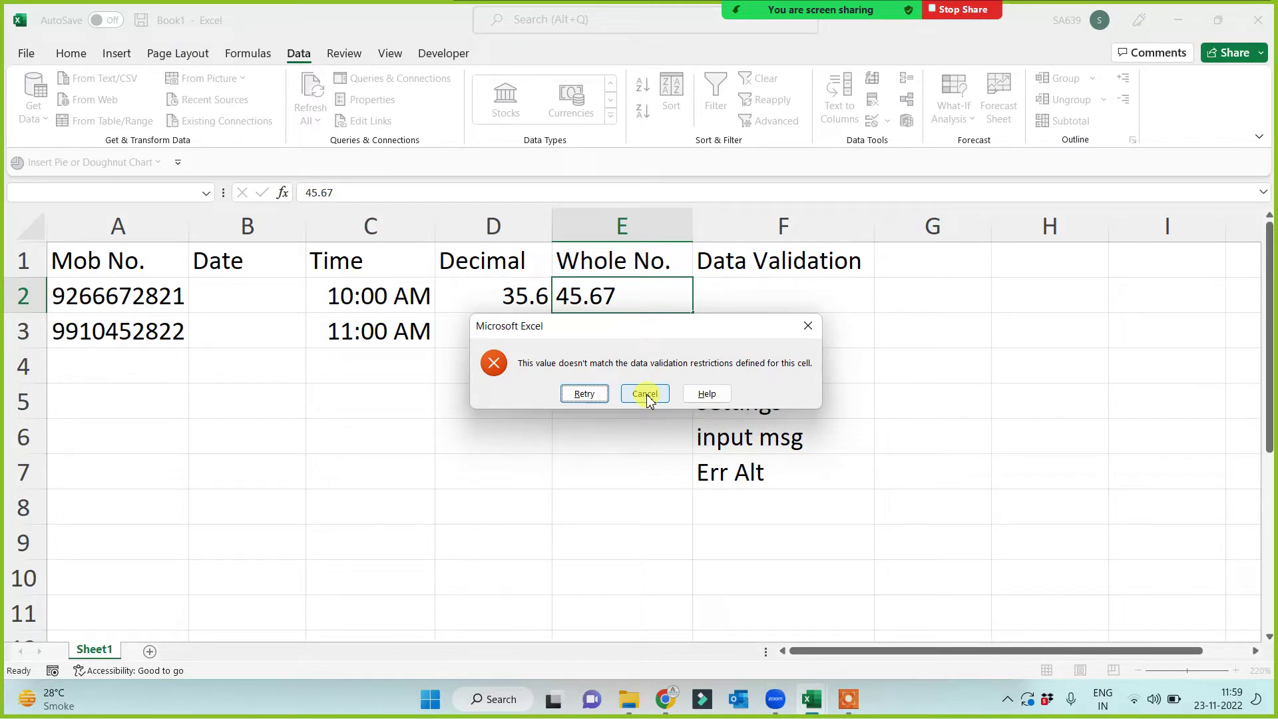
left_click(644, 394)
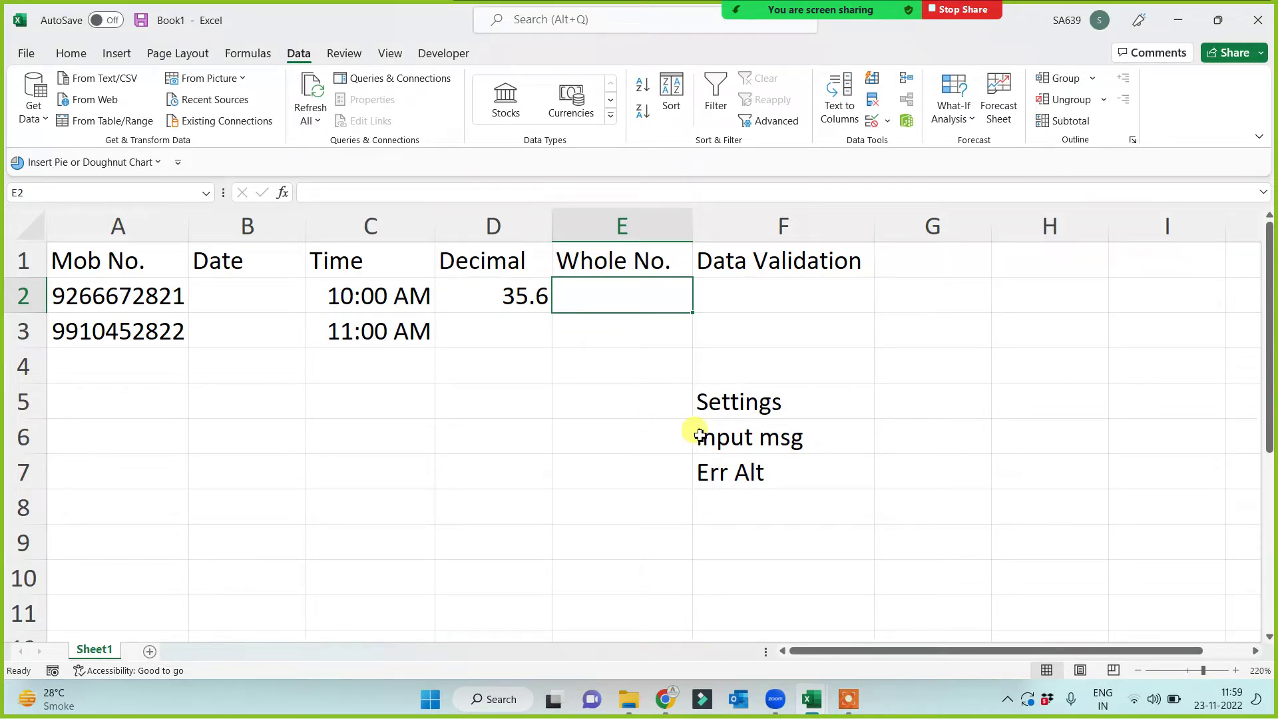
left_click(932, 267)
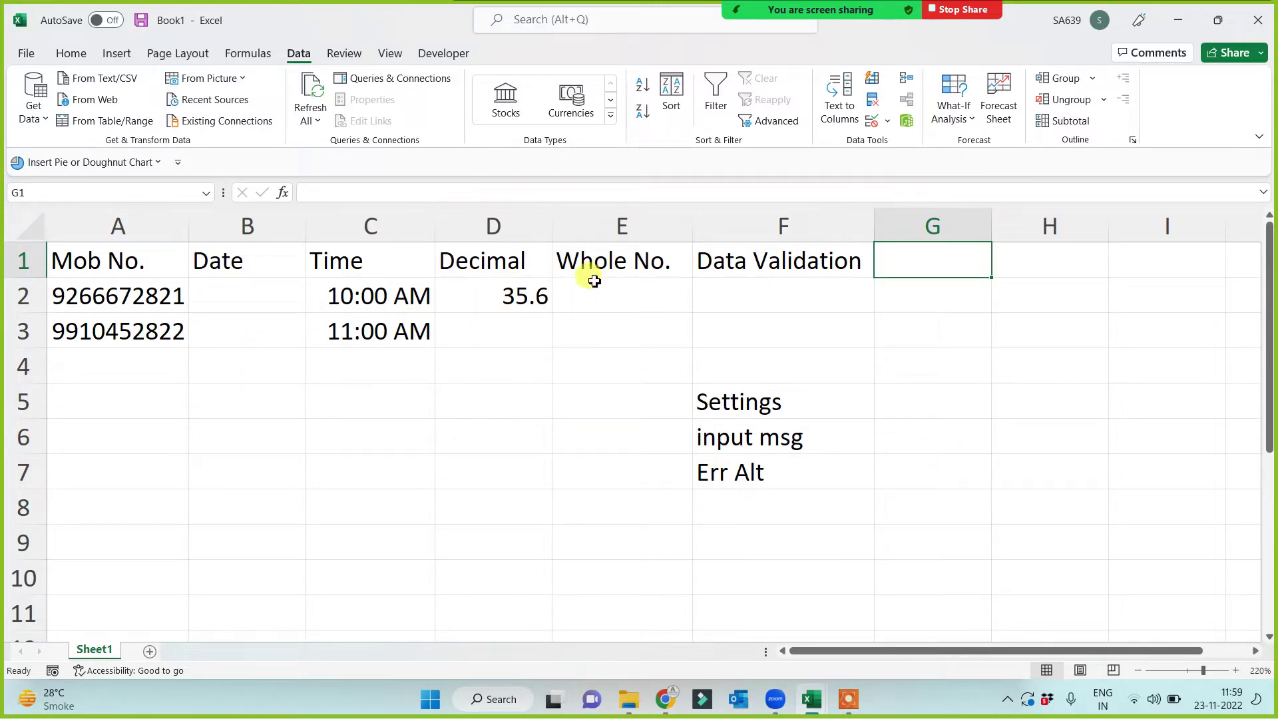
Enter the heading 'List-99%' in G1 by appending -99% to List.
type("List")
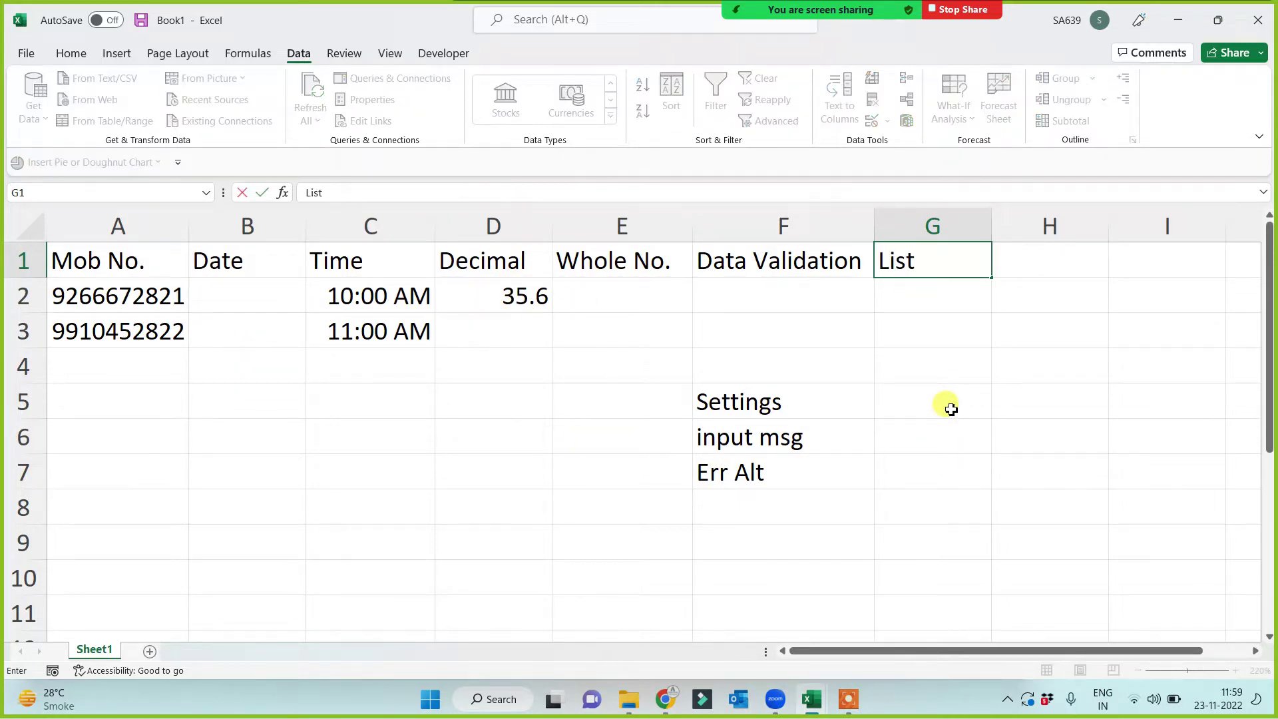
left_click(949, 408)
double_click(946, 255)
type("-99")
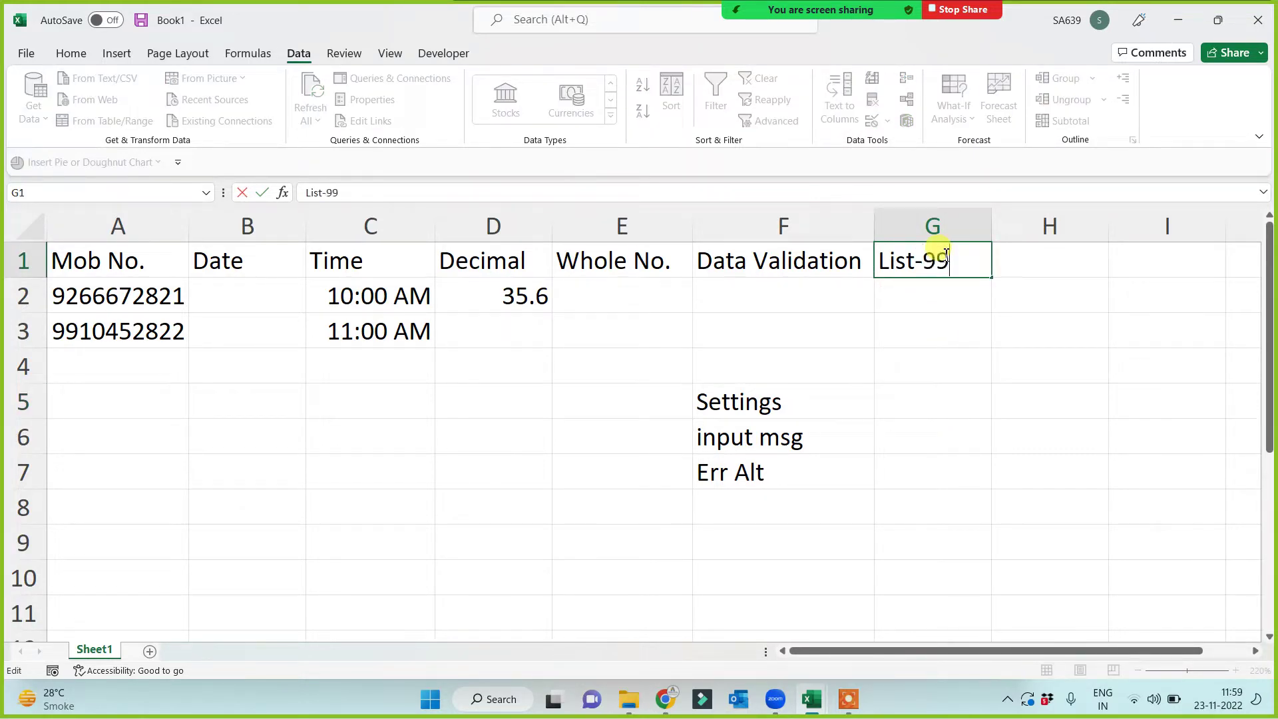
type("%")
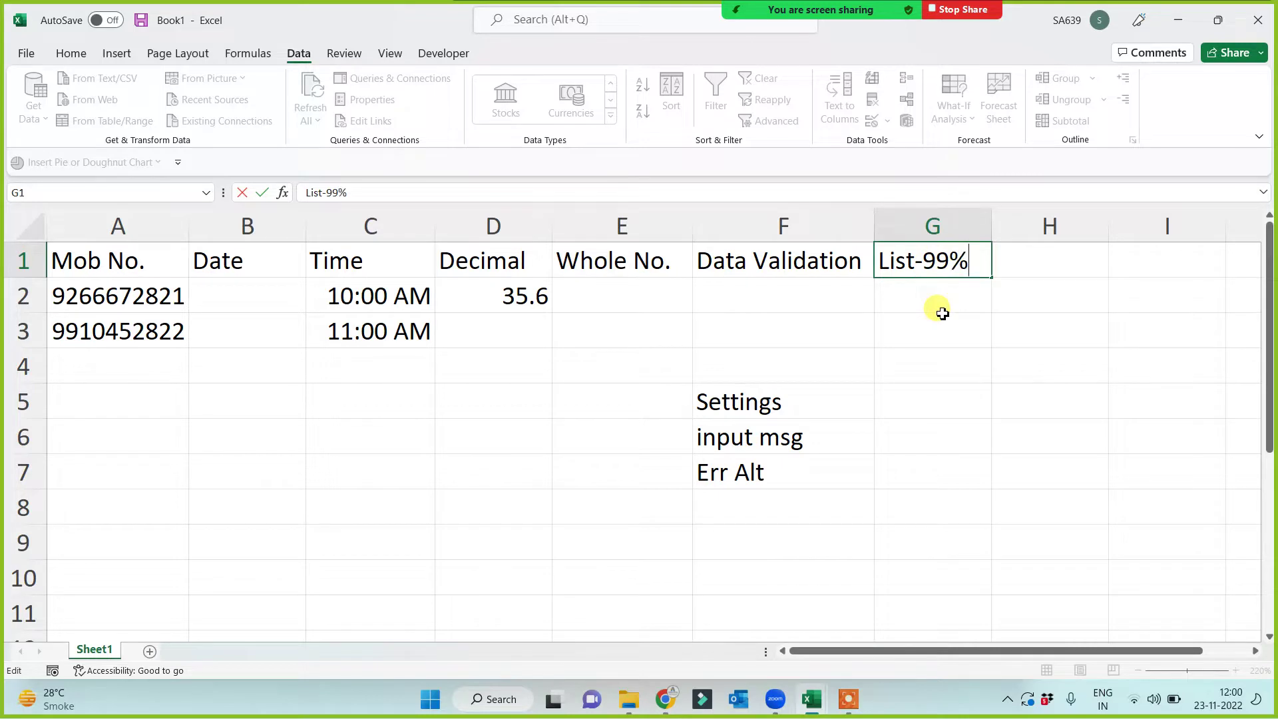
left_click(943, 314)
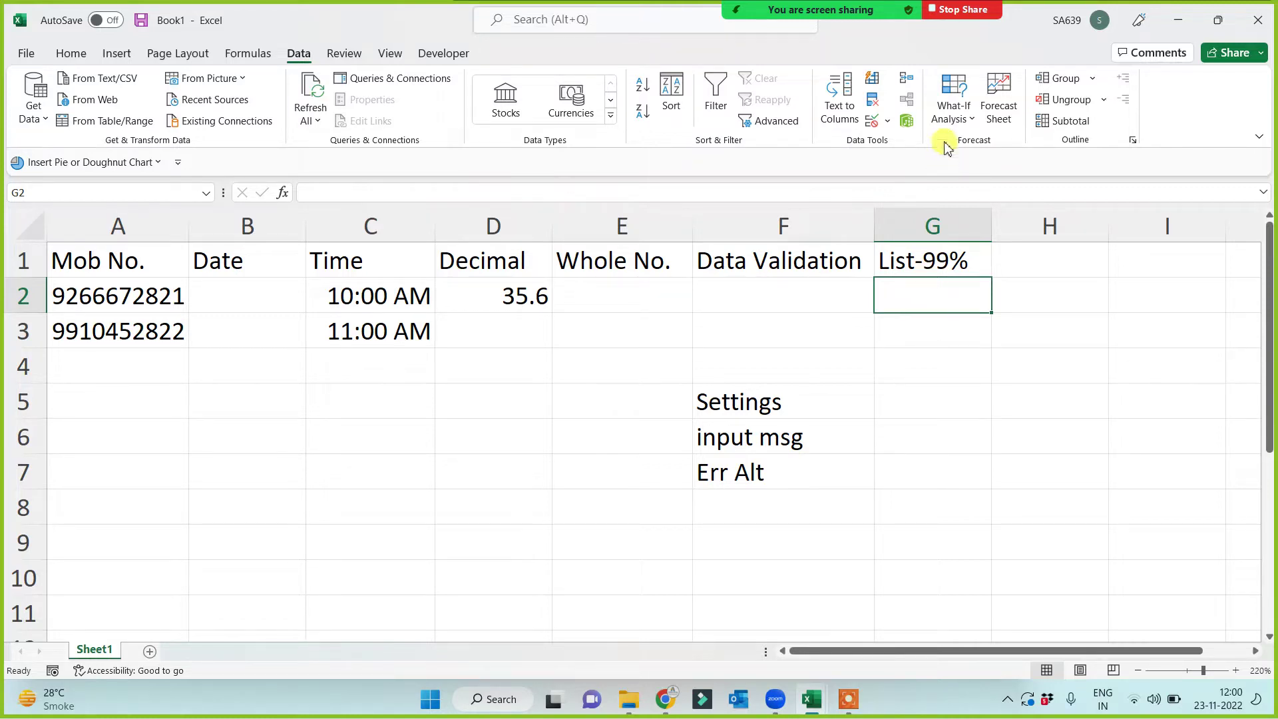
Add a List validation rule to G2 with source 'Yes, No'.
left_click(872, 124)
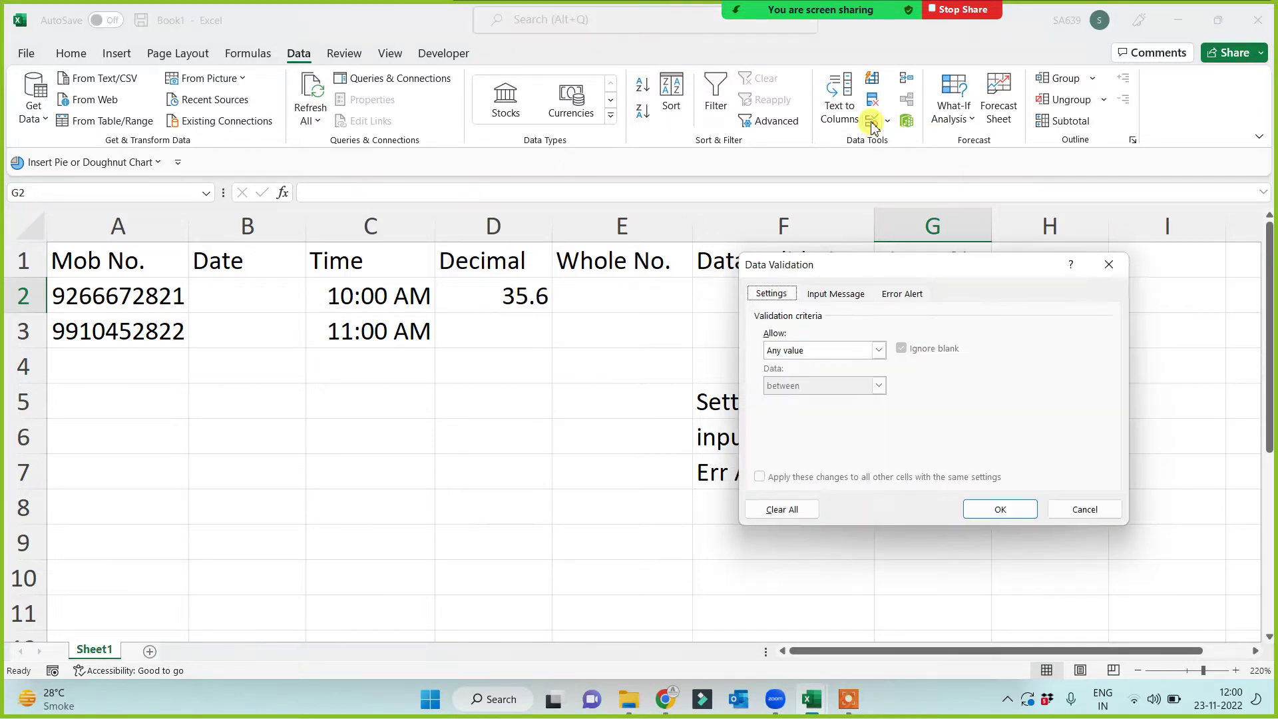
left_click(796, 357)
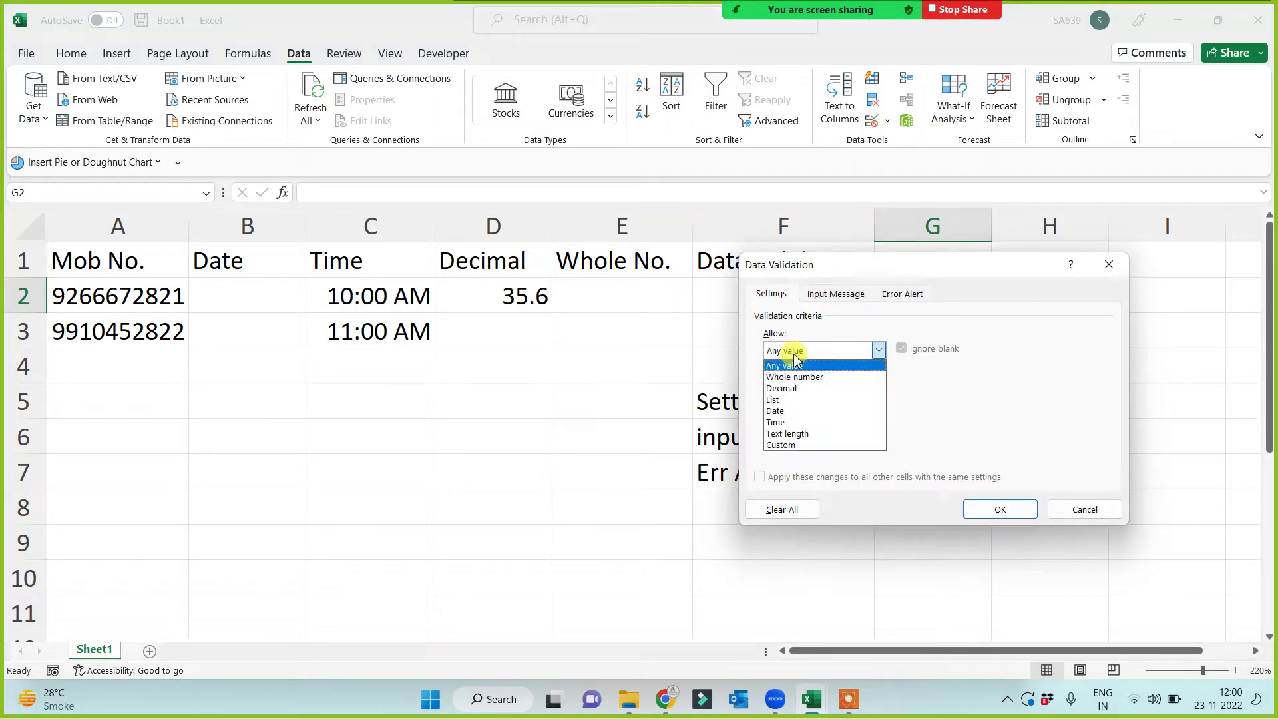
left_click(785, 401)
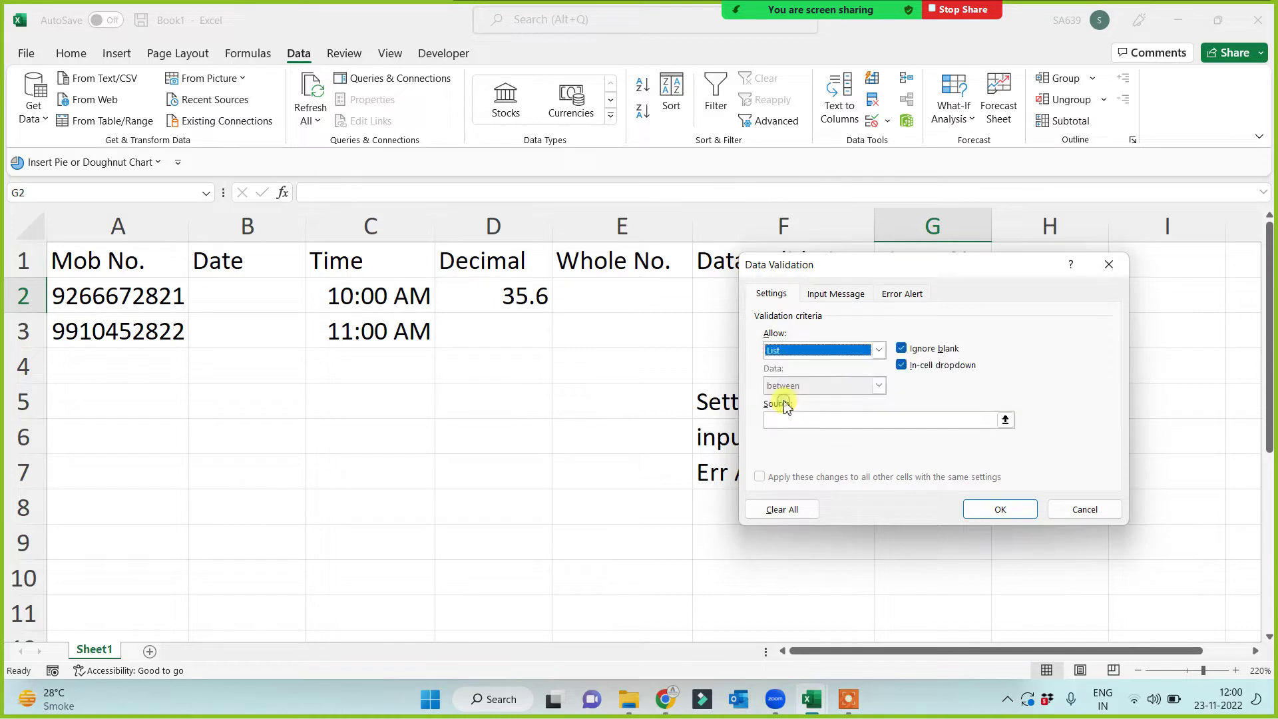
left_click(791, 418)
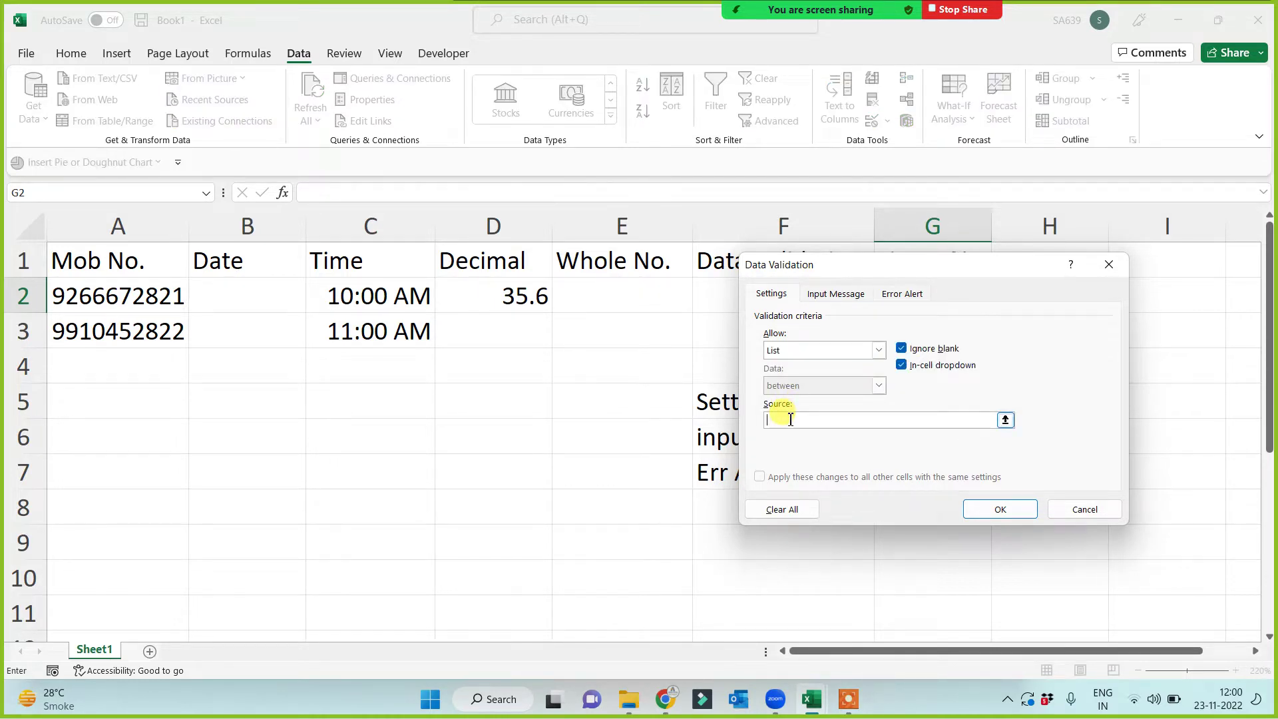
type("Yes, N")
type("o")
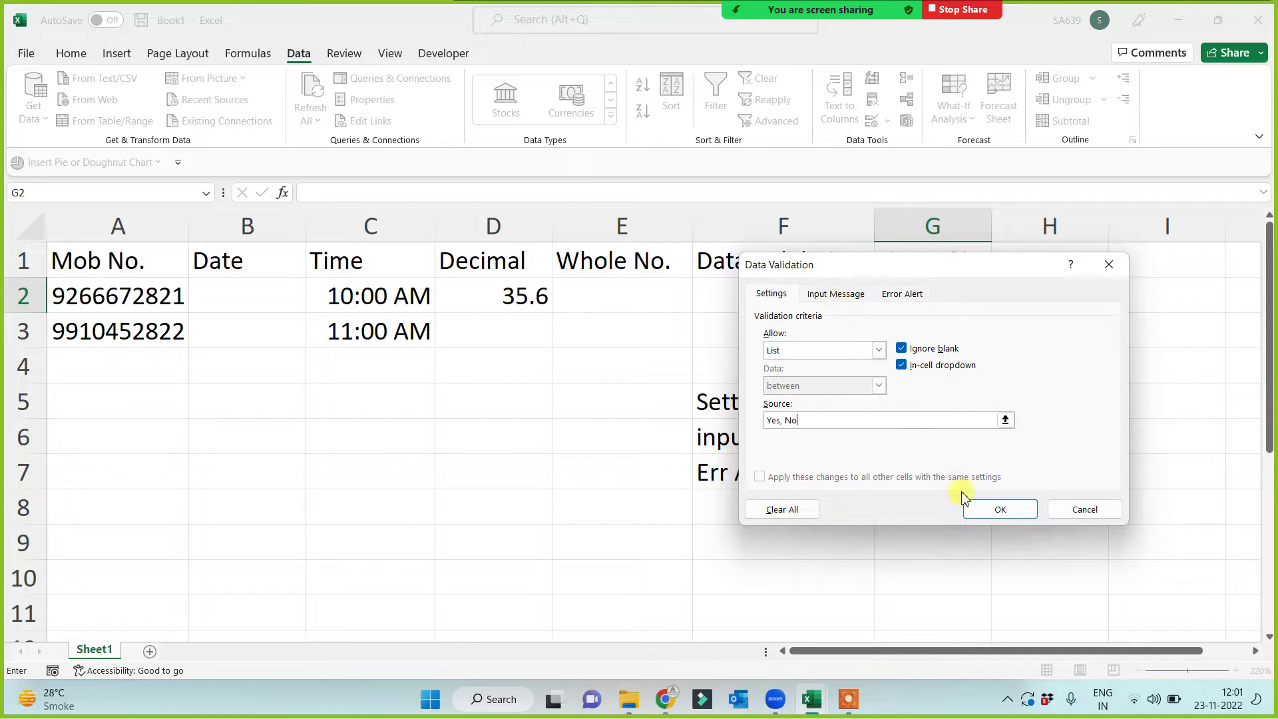
left_click(996, 510)
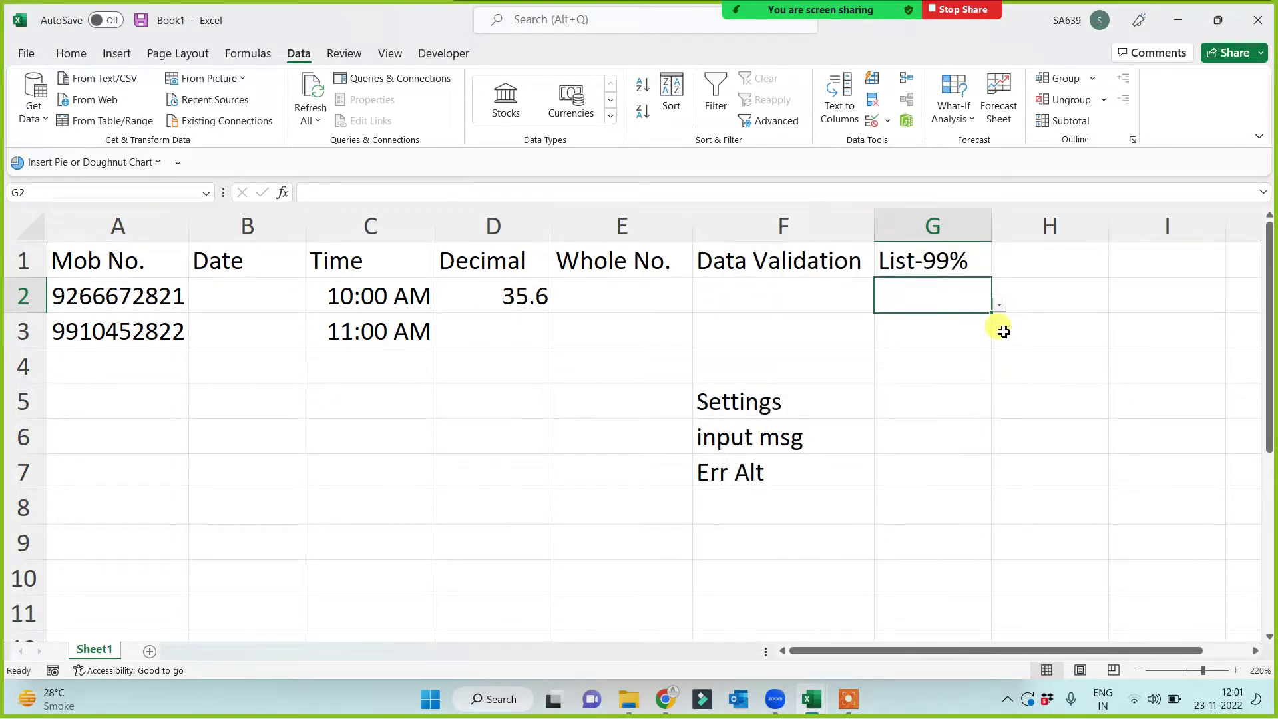
Test G2's dropdown by choosing No then Yes, and cancel the rejected 'others' entry.
left_click(1000, 308)
left_click(915, 359)
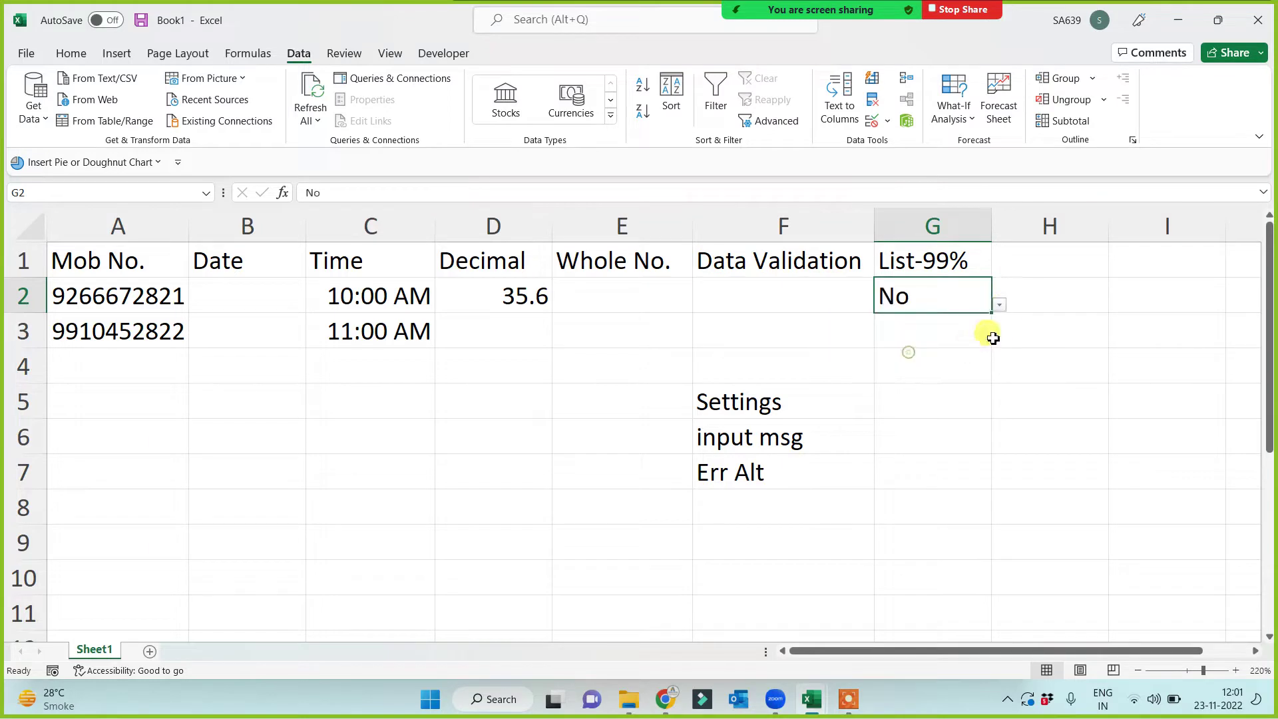
left_click(999, 307)
left_click(878, 325)
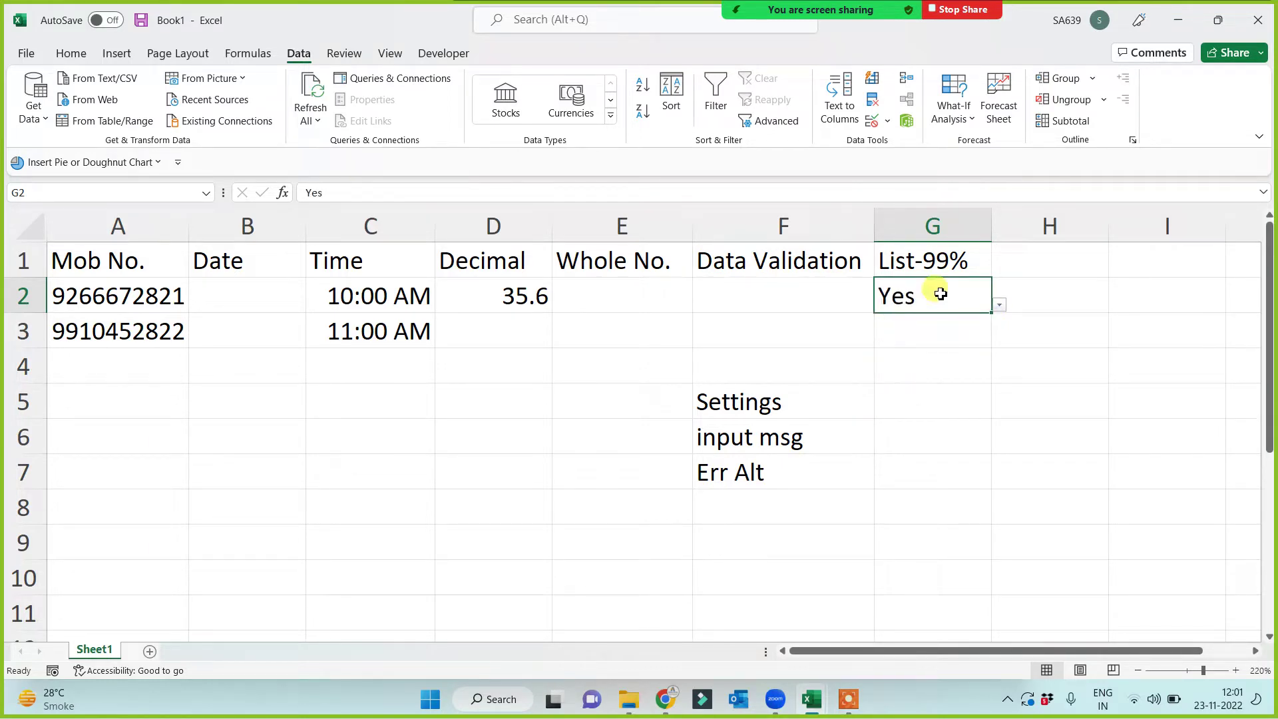
type("other")
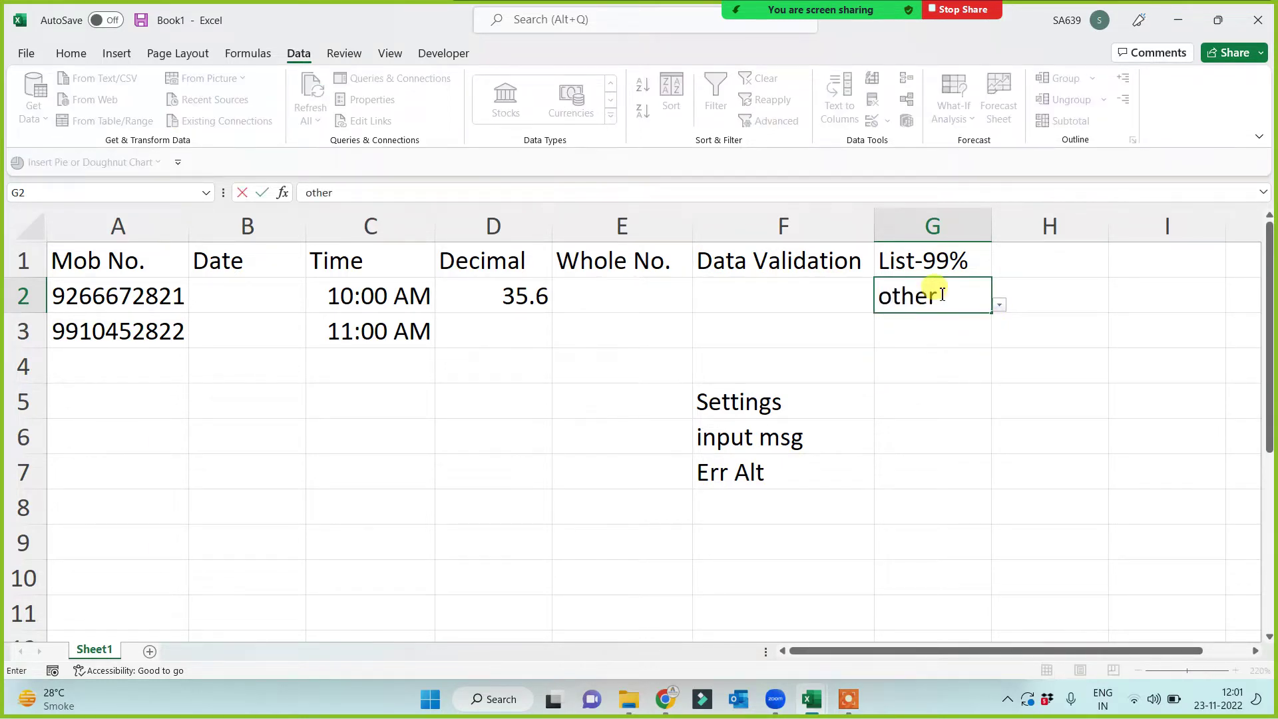
type("s")
key("Return")
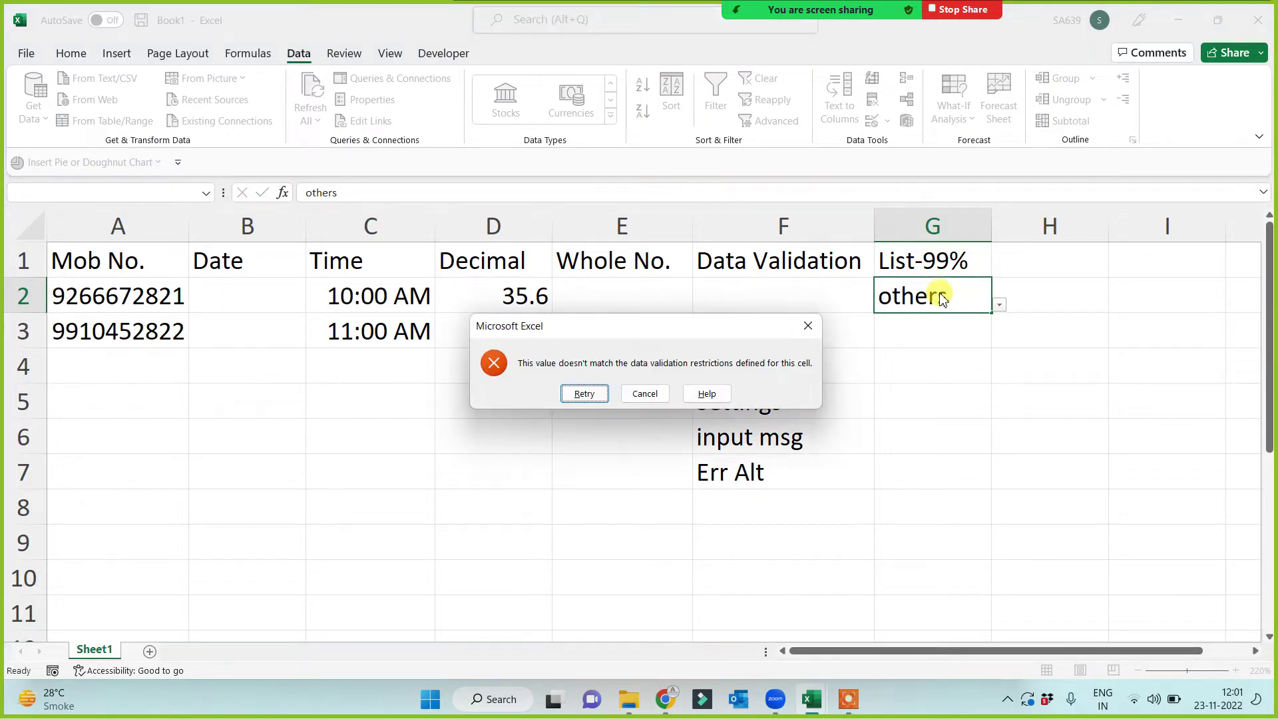
key("Escape")
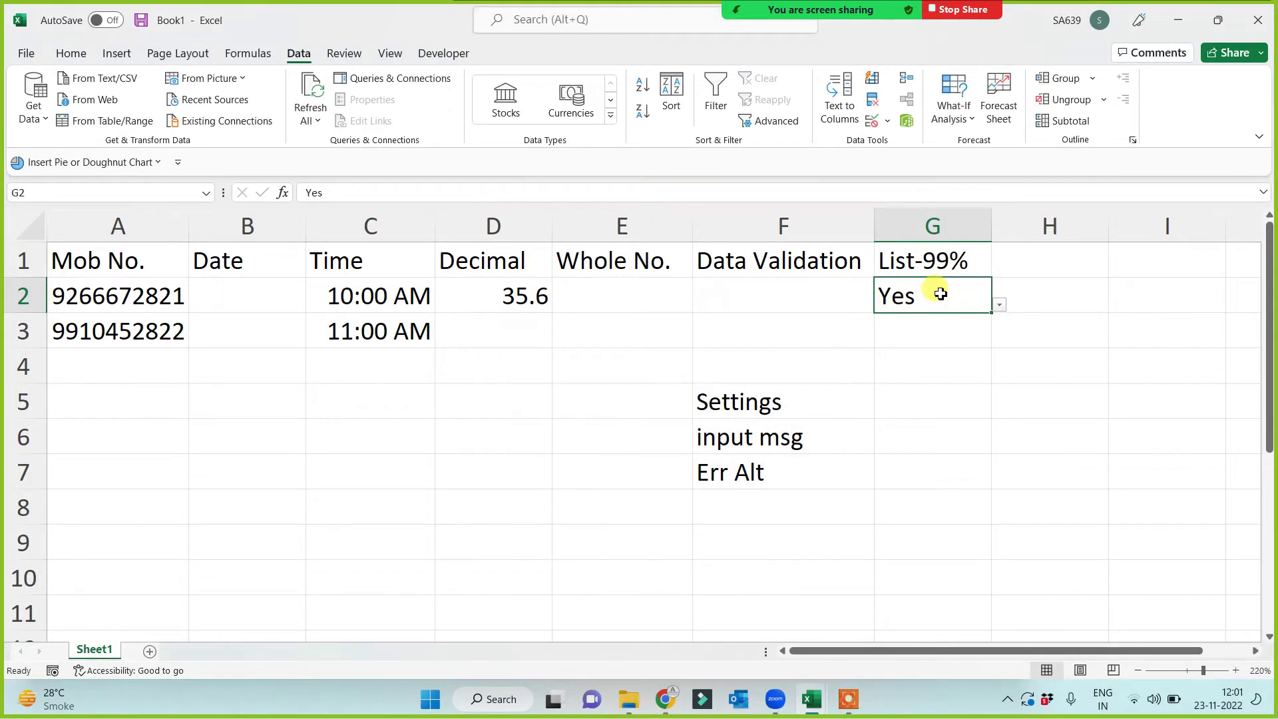
Give G5 a List validation rule with source Male, Female, Others.
left_click_drag(914, 409, 905, 577)
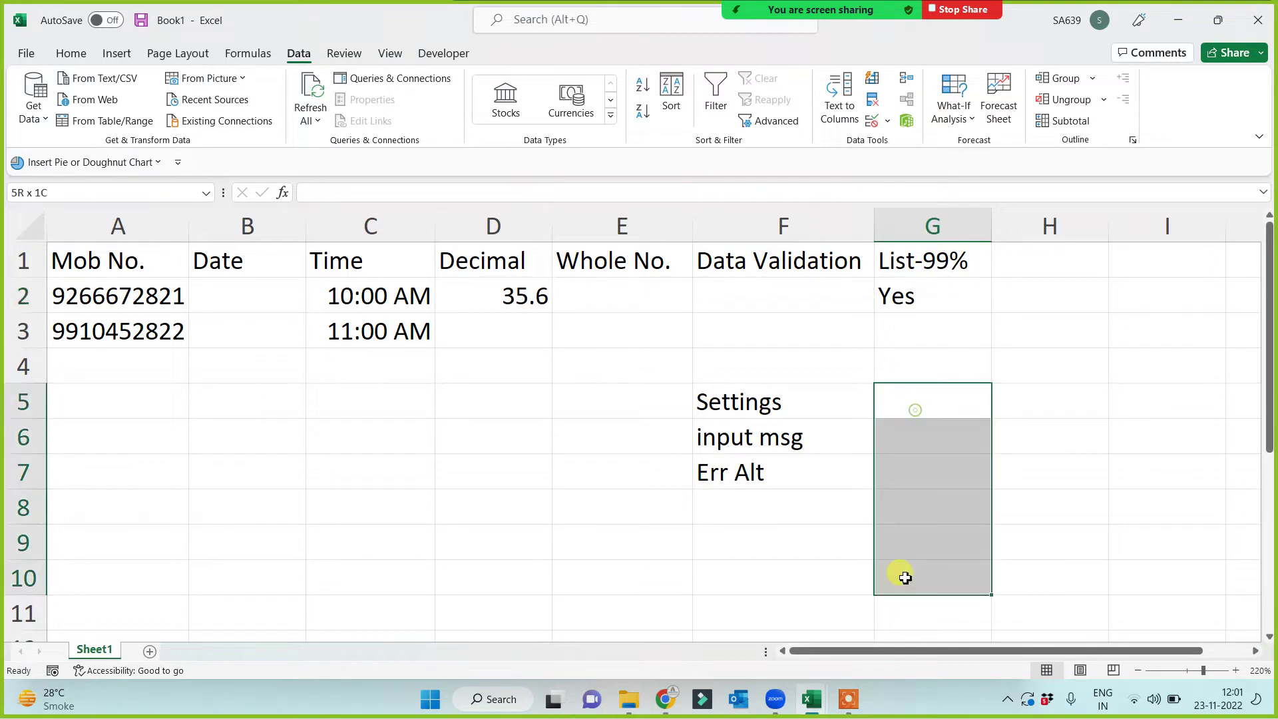
left_click(923, 433)
left_click(923, 404)
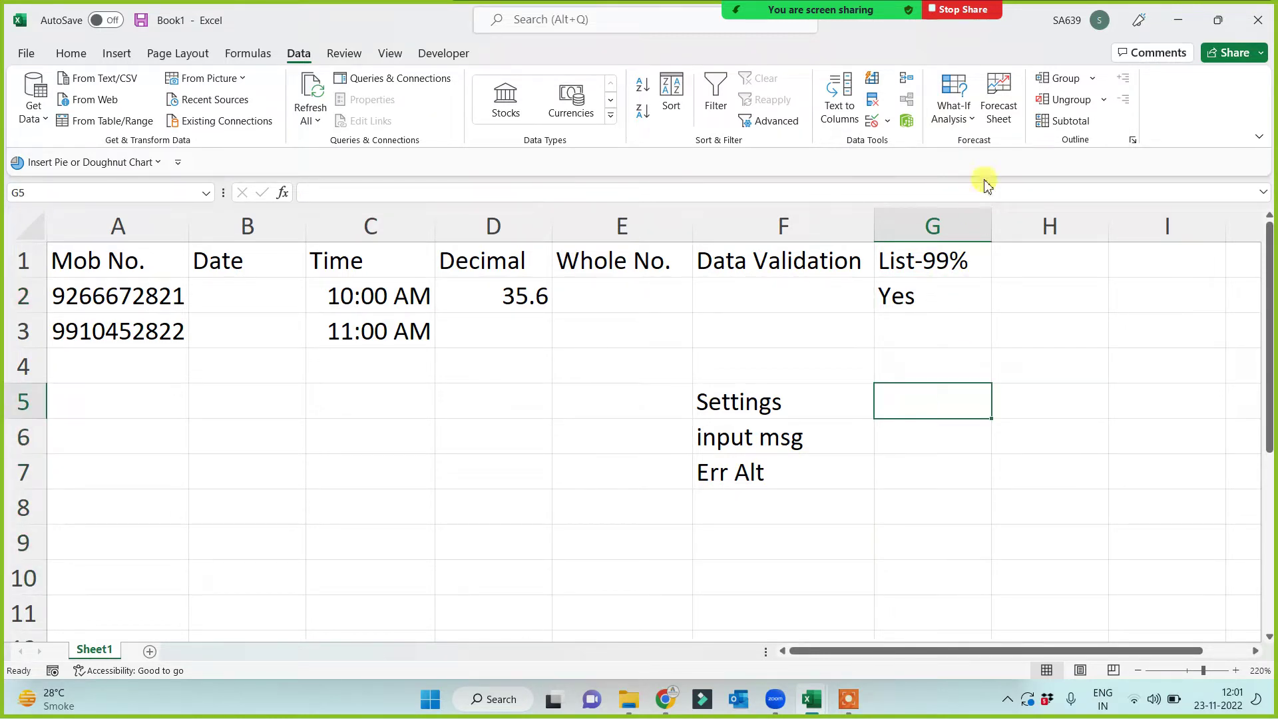
left_click(874, 122)
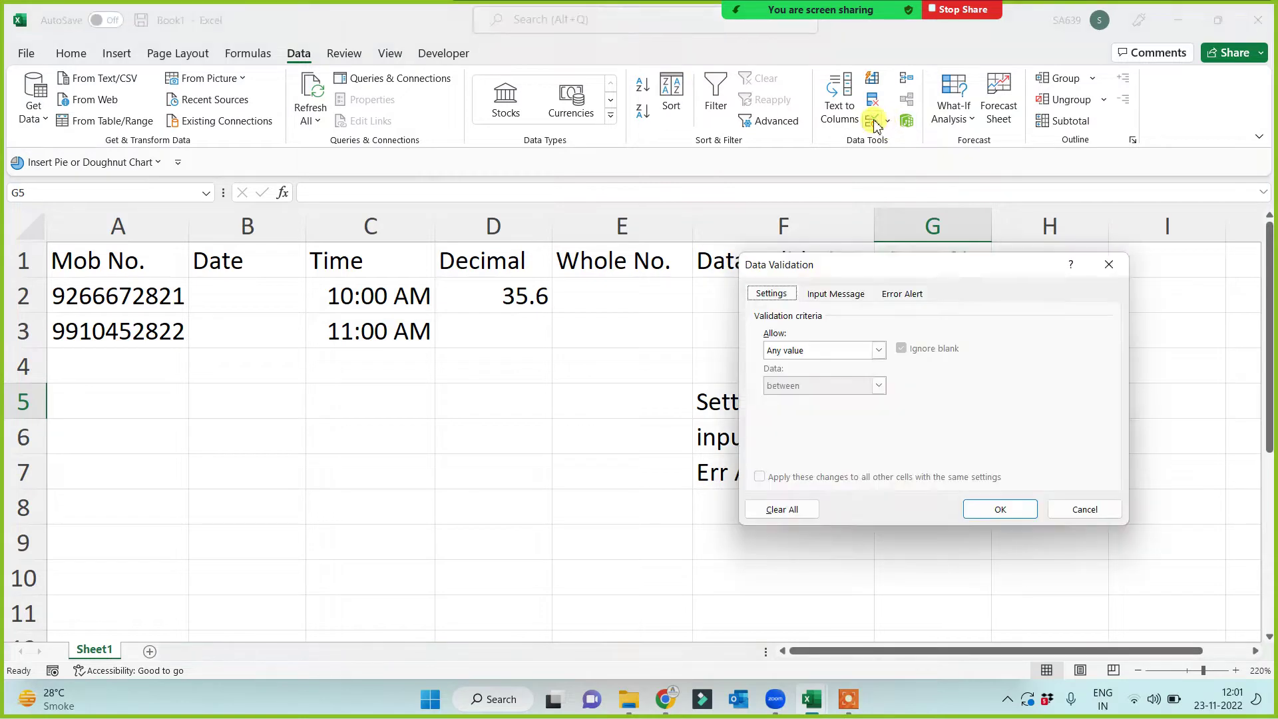
left_click(829, 350)
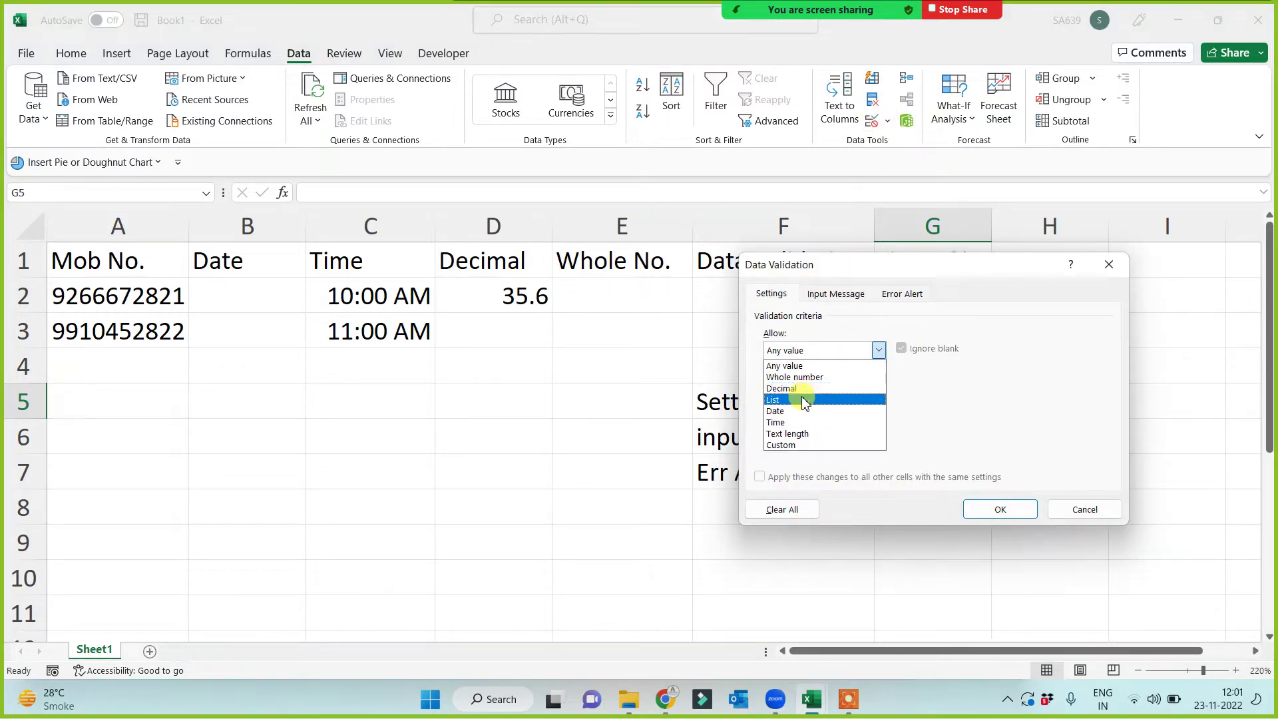
left_click(808, 399)
left_click(786, 420)
type("M")
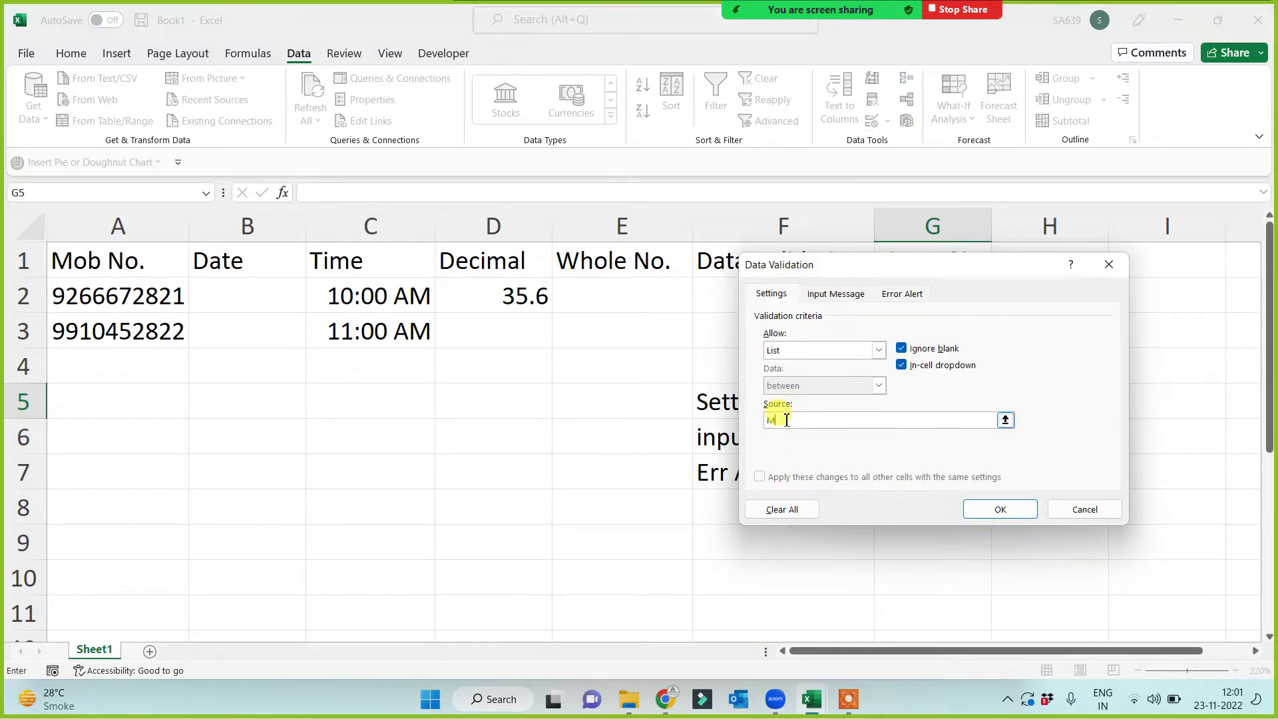
type("ale, Fem")
type("ale, ")
type("Otherts")
left_click(1023, 510)
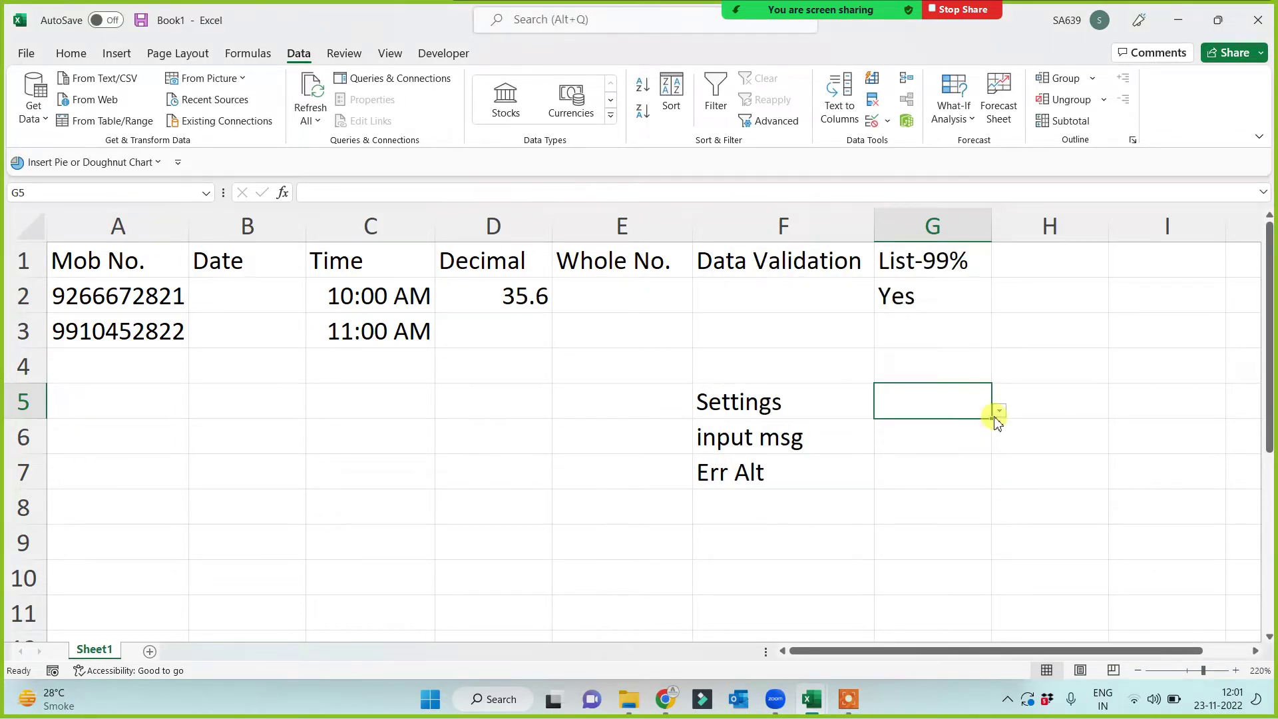
Test G5's dropdown with Female then Others, and cancel the rejected 'Kinnar' entry.
left_click(1000, 410)
left_click(882, 458)
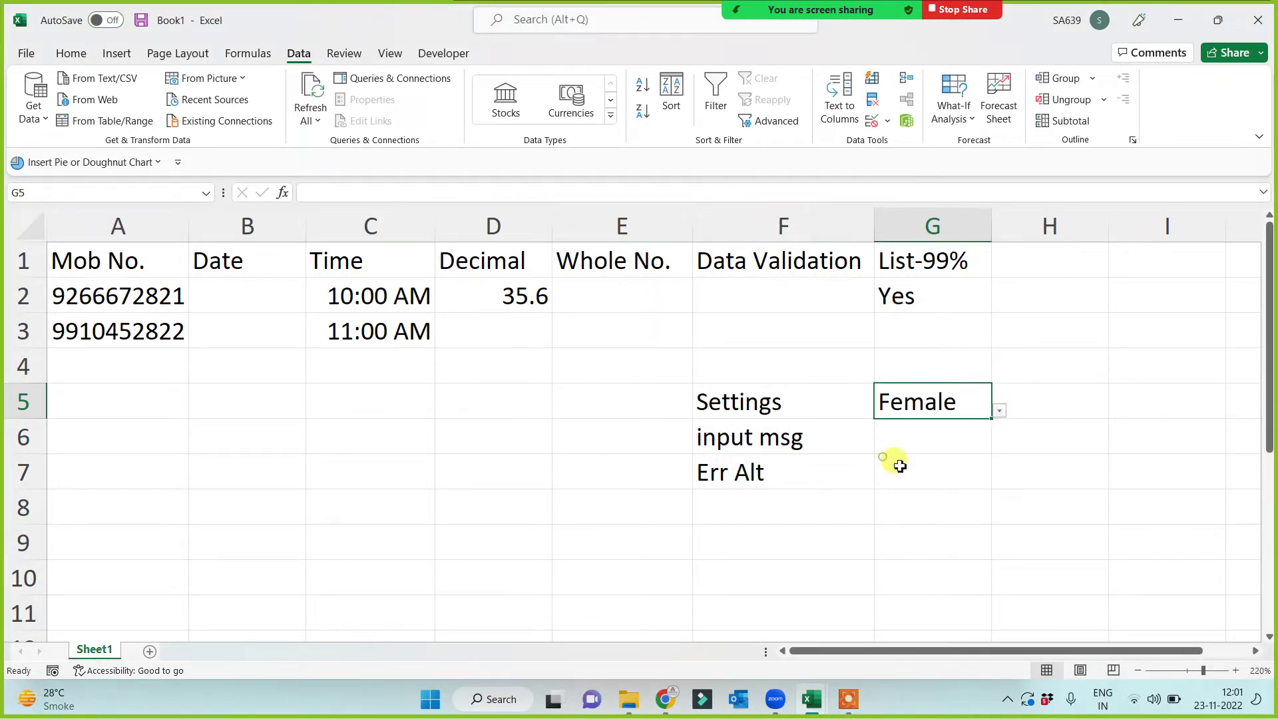
left_click(999, 411)
left_click(878, 478)
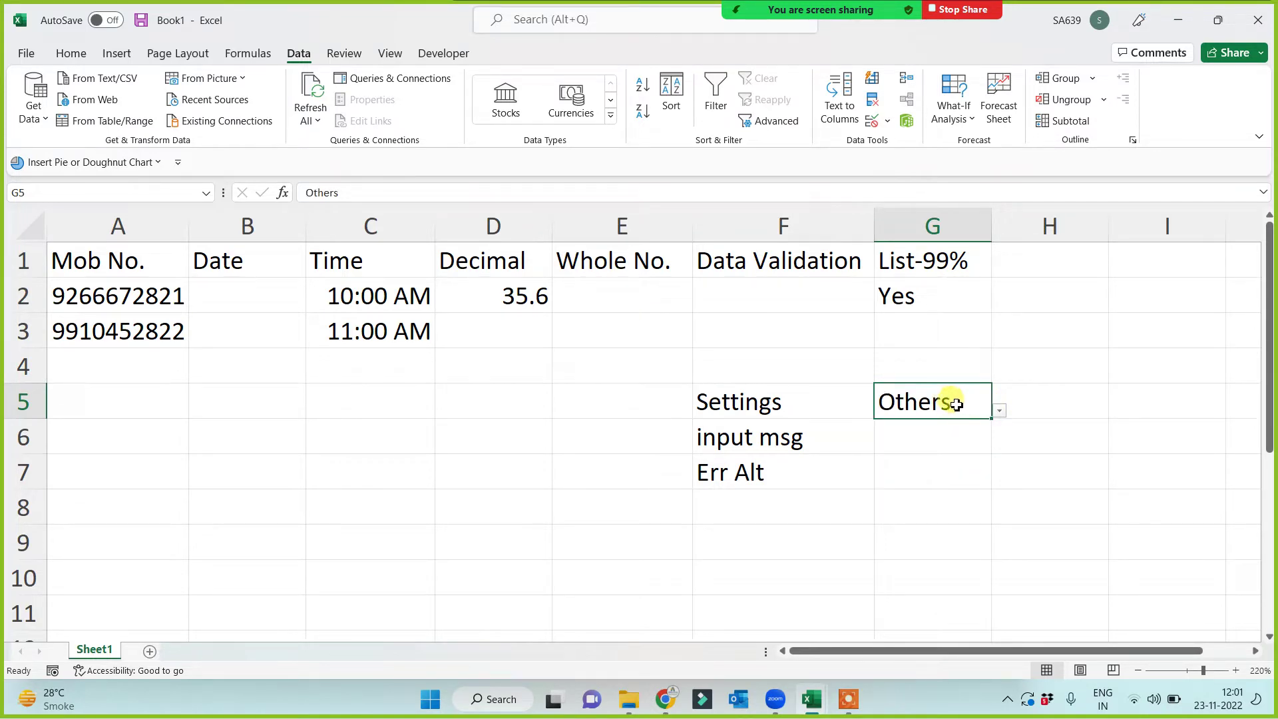
type("Ki")
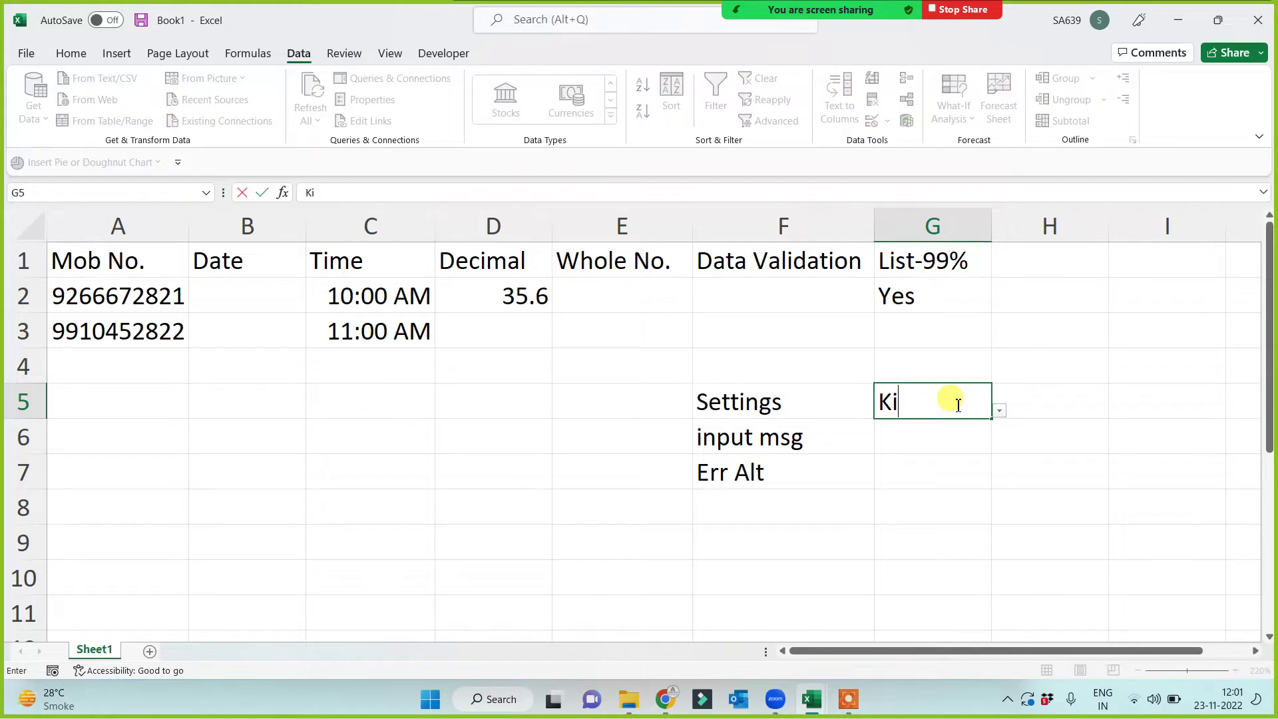
type("nnar")
key("Return")
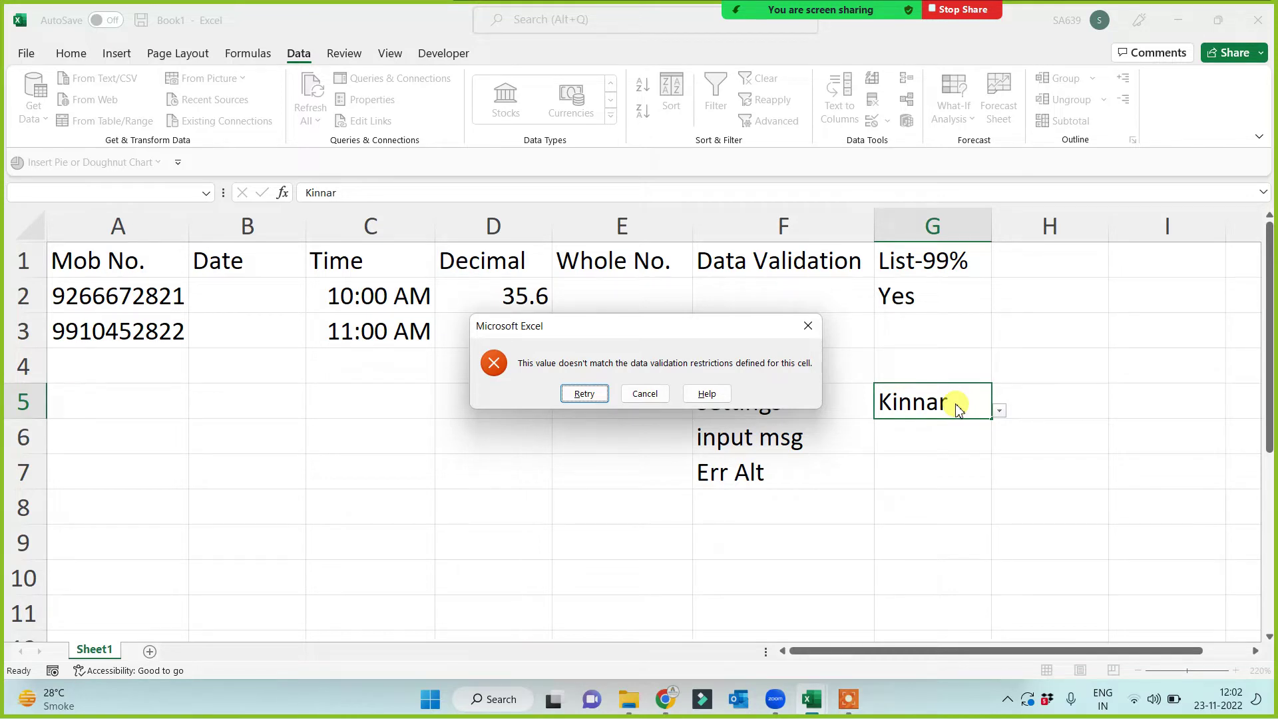
key("Escape")
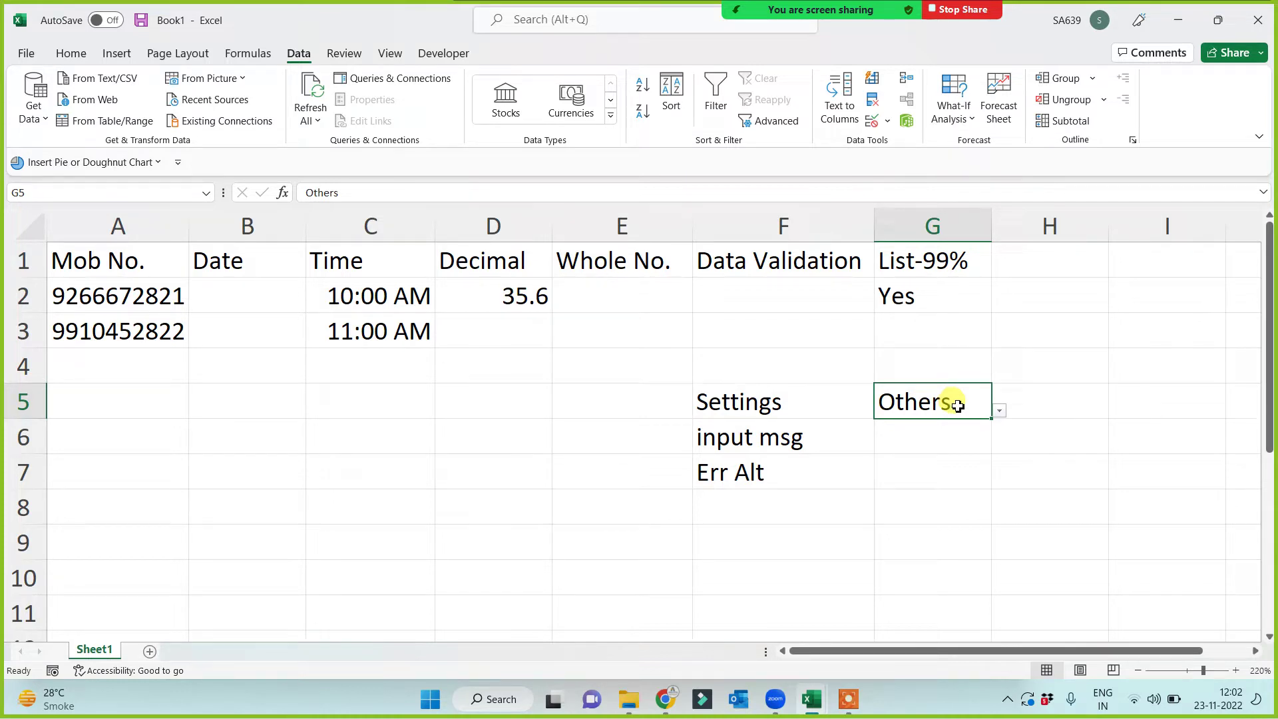
Type the first name into J1, correcting the spelling along the way.
left_click(1049, 261)
key("Right")
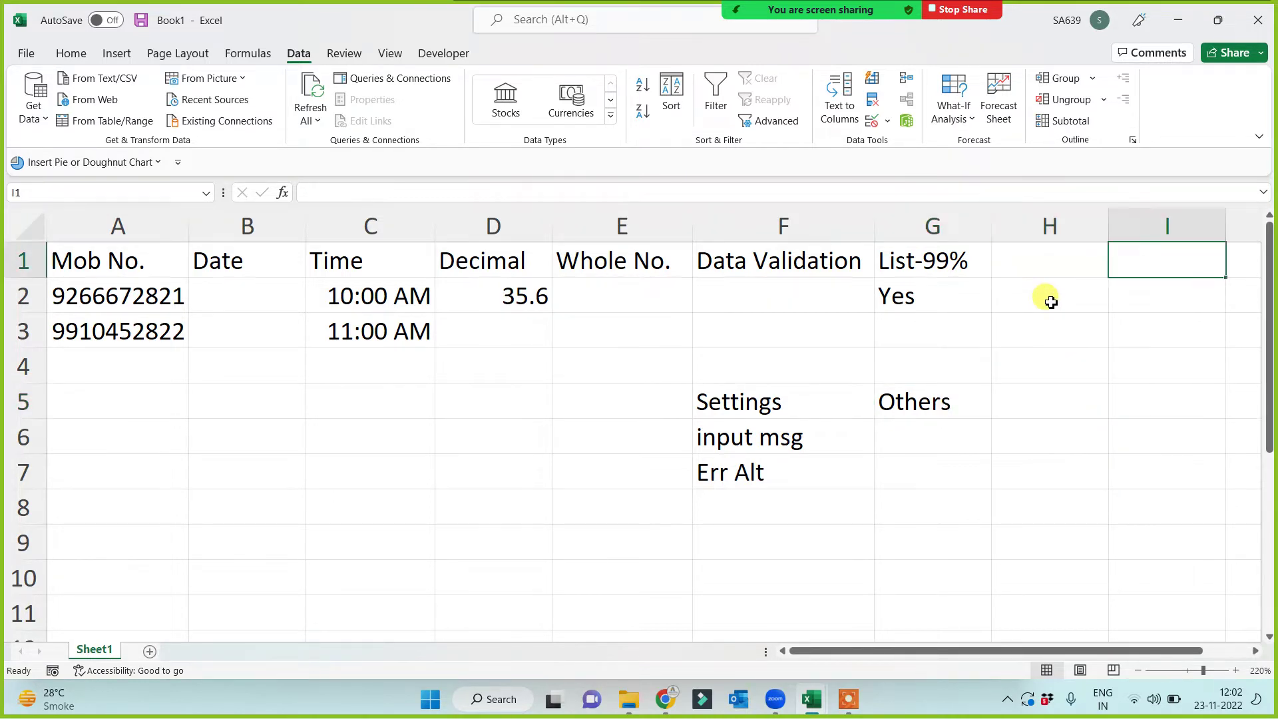
key("Right")
key("Right")
key("Right")
key("Left")
key("Left")
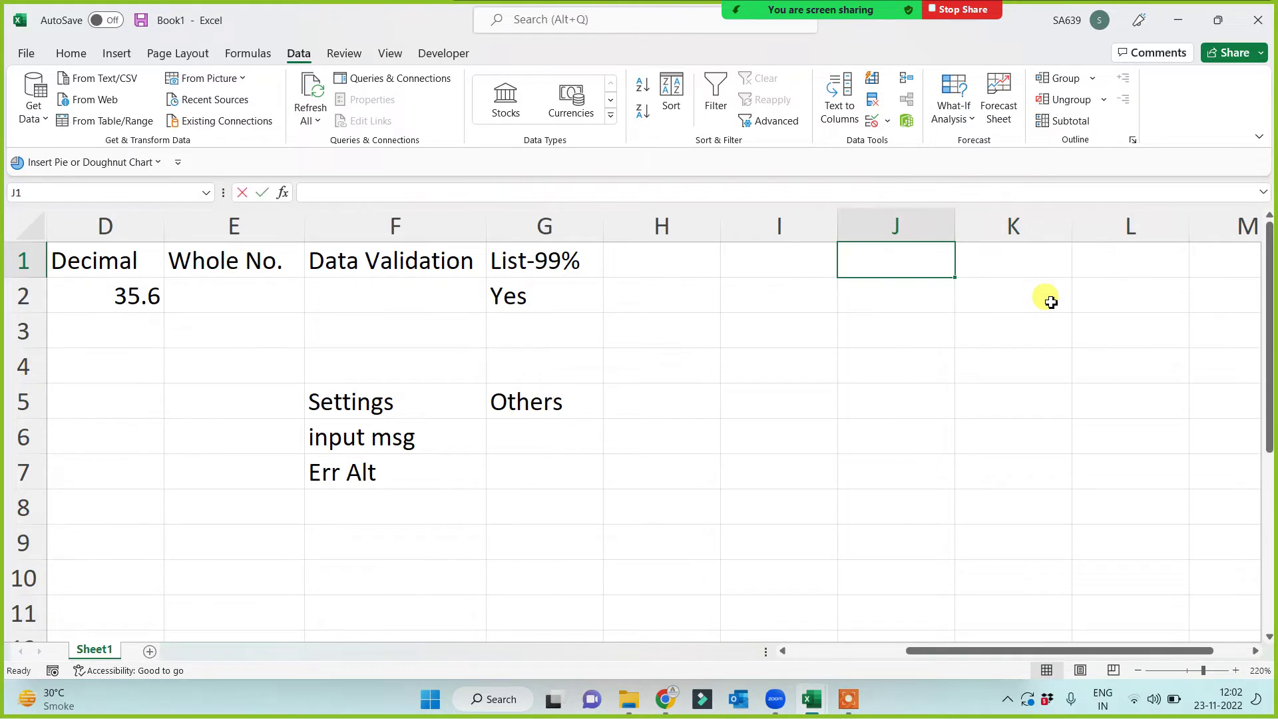
type("Dr Braj")
key("BackSpace")
key("BackSpace")
key("BackSpace")
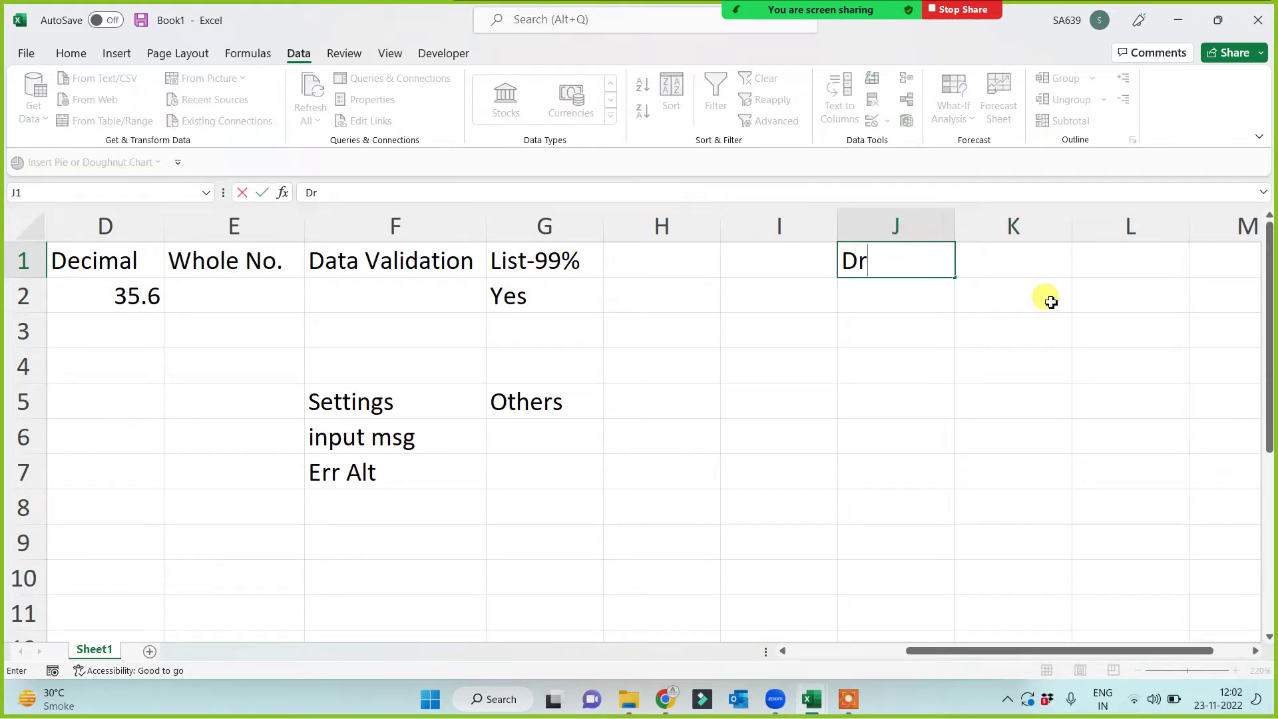
key("BackSpace")
key("BackSpace")
key("BackSpace")
type("Brahje")
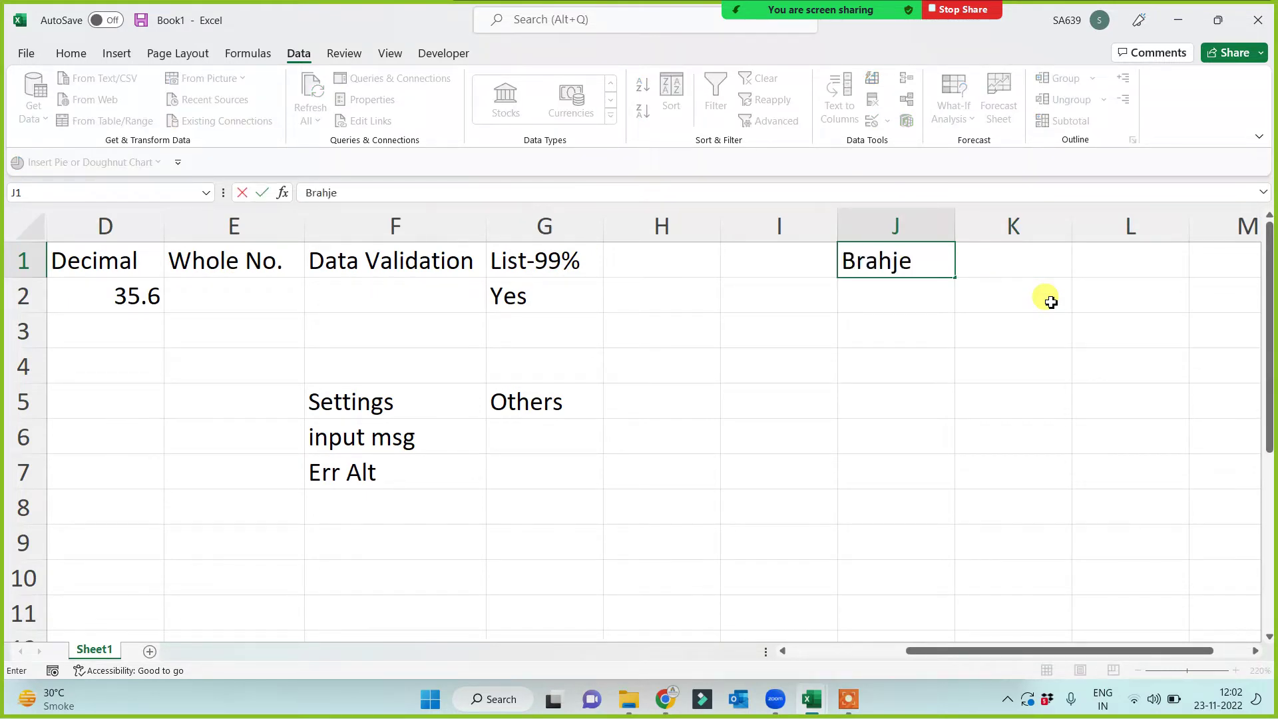
key("BackSpace")
key("BackSpace")
key("BackSpace")
type("jesh")
left_click(936, 366)
Extend the name list from J1 down through J10.
left_click(938, 253)
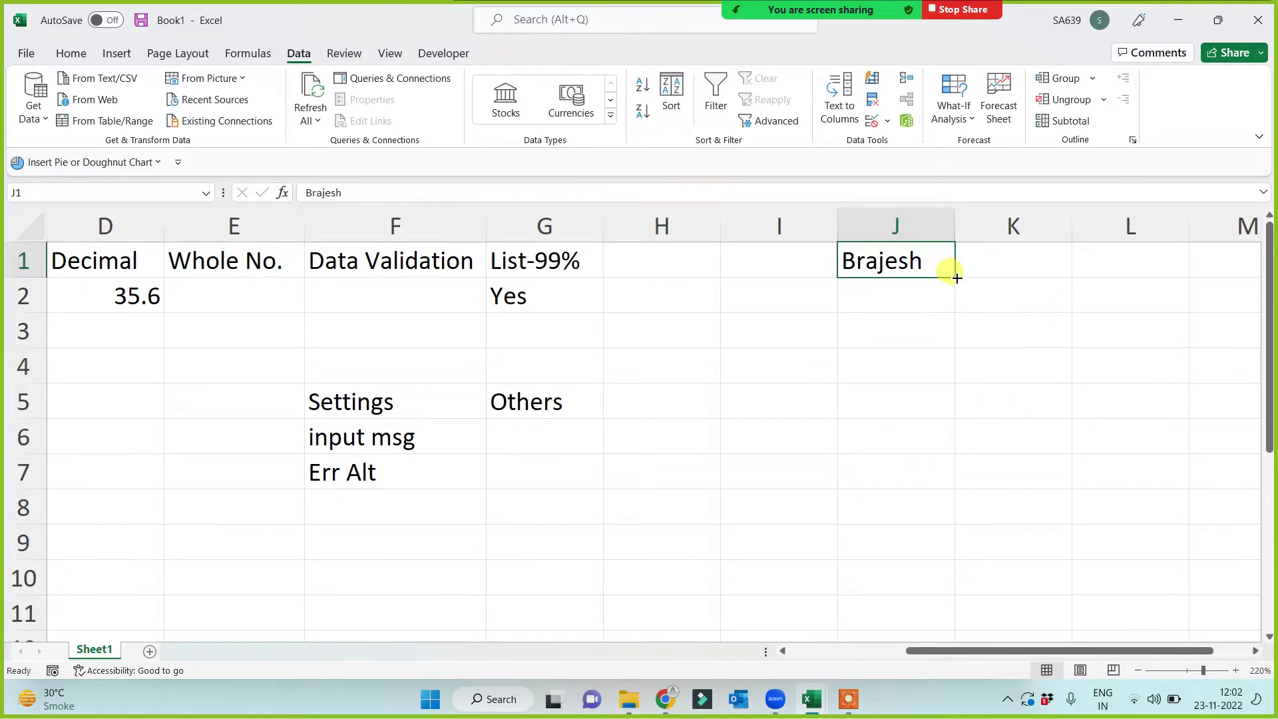
mouse_move(953, 276)
left_mouse_down()
mouse_move(903, 576)
mouse_move(893, 506)
left_mouse_up()
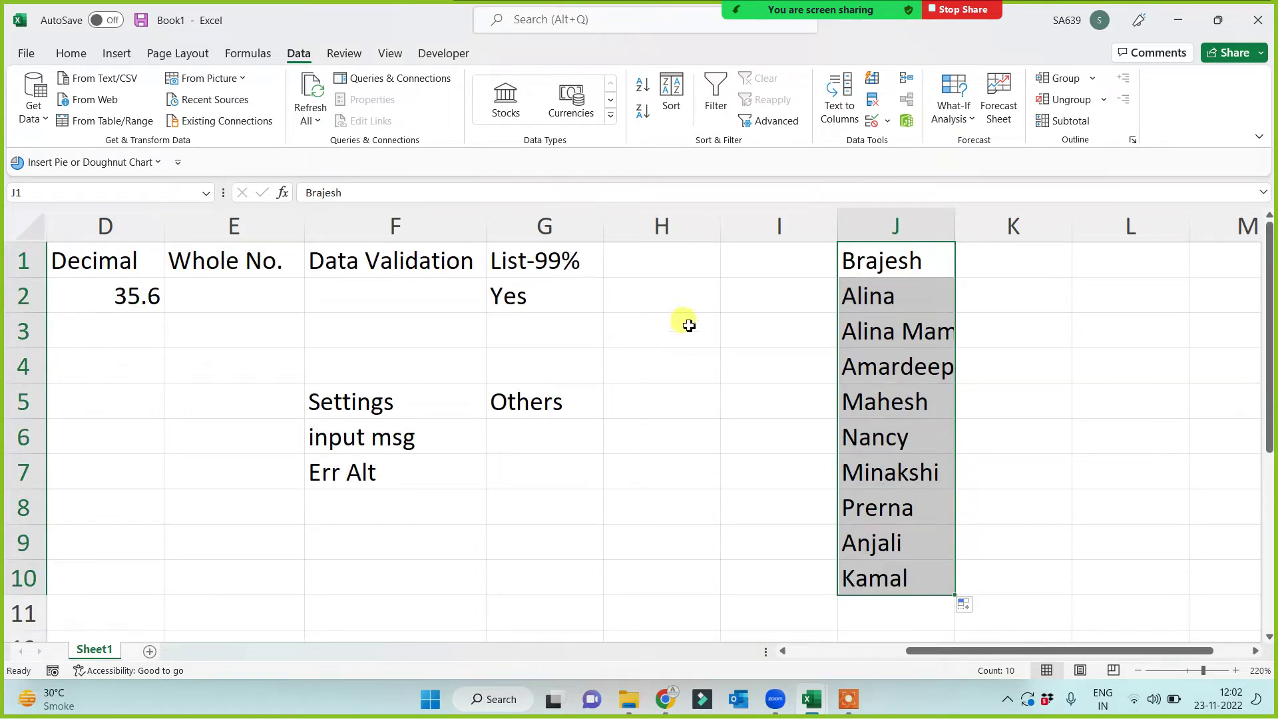
left_click(689, 439)
left_click(651, 266)
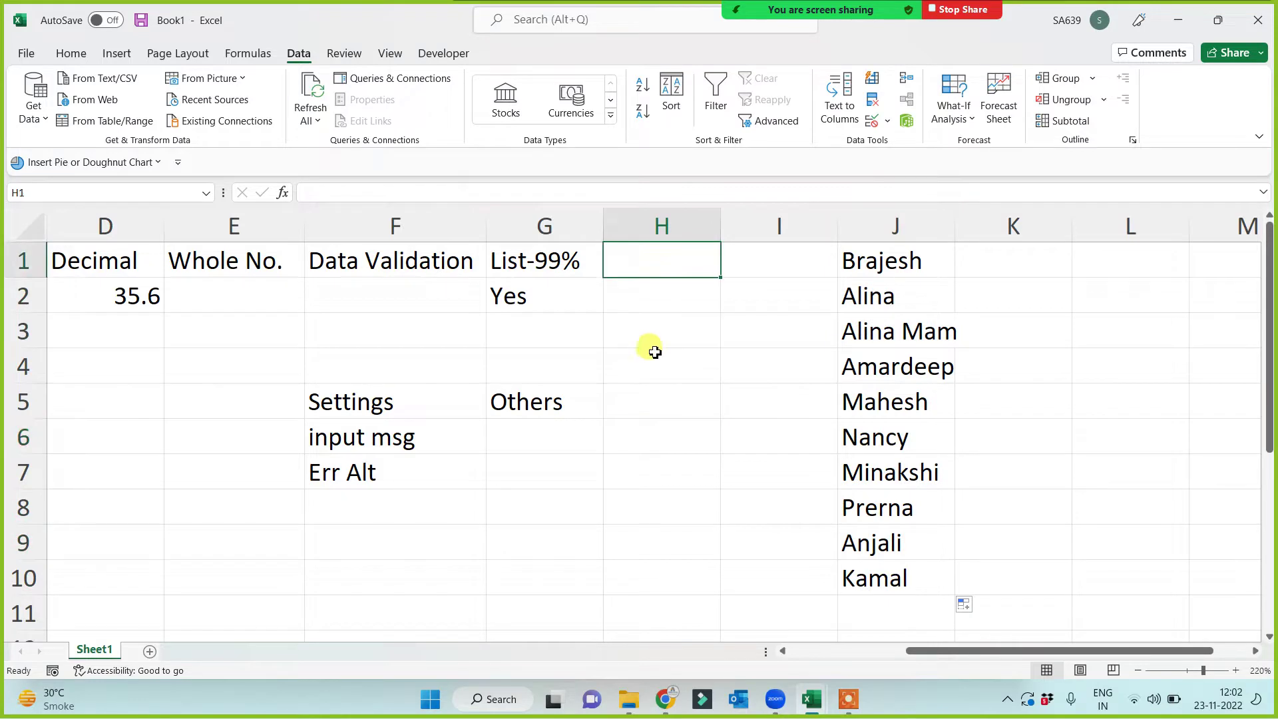
Add a List validation rule to H1 with source $J$1:$J$10.
left_click(872, 122)
left_click(796, 350)
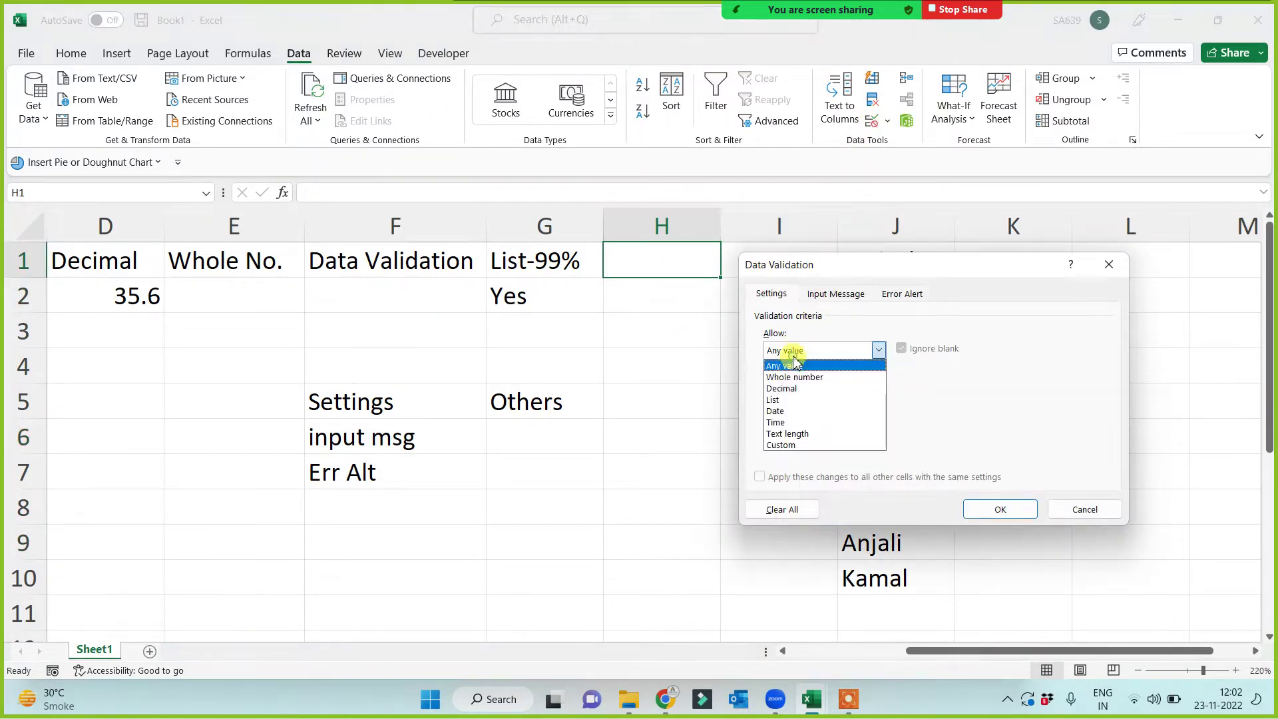
left_click(784, 397)
left_click(772, 421)
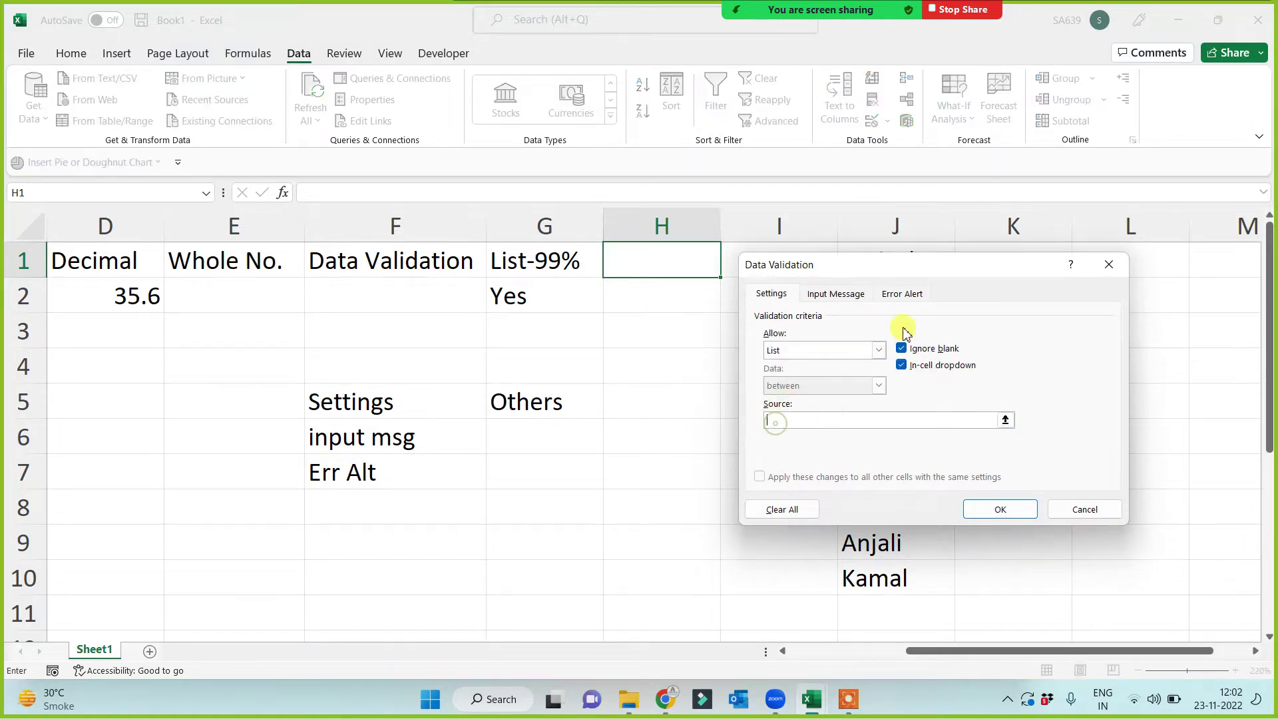
mouse_move(972, 262)
left_mouse_down()
mouse_move(478, 319)
mouse_move(578, 288)
left_mouse_up()
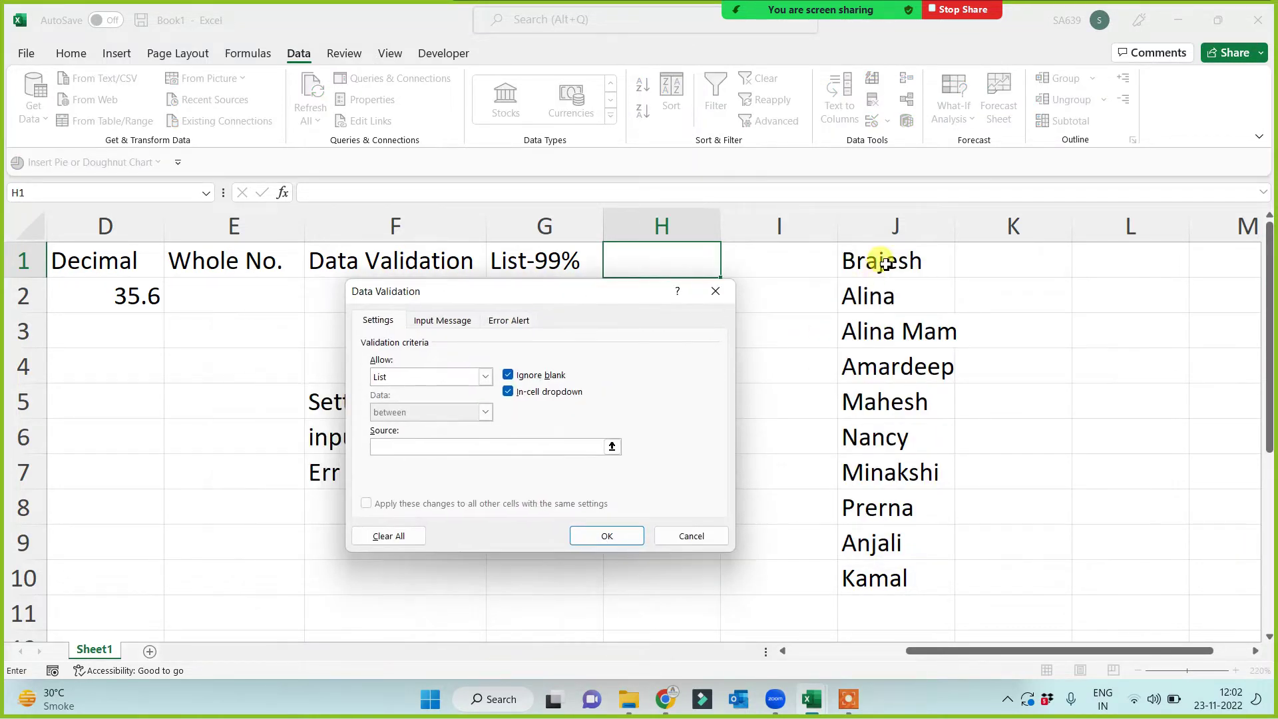
left_click_drag(872, 261, 861, 566)
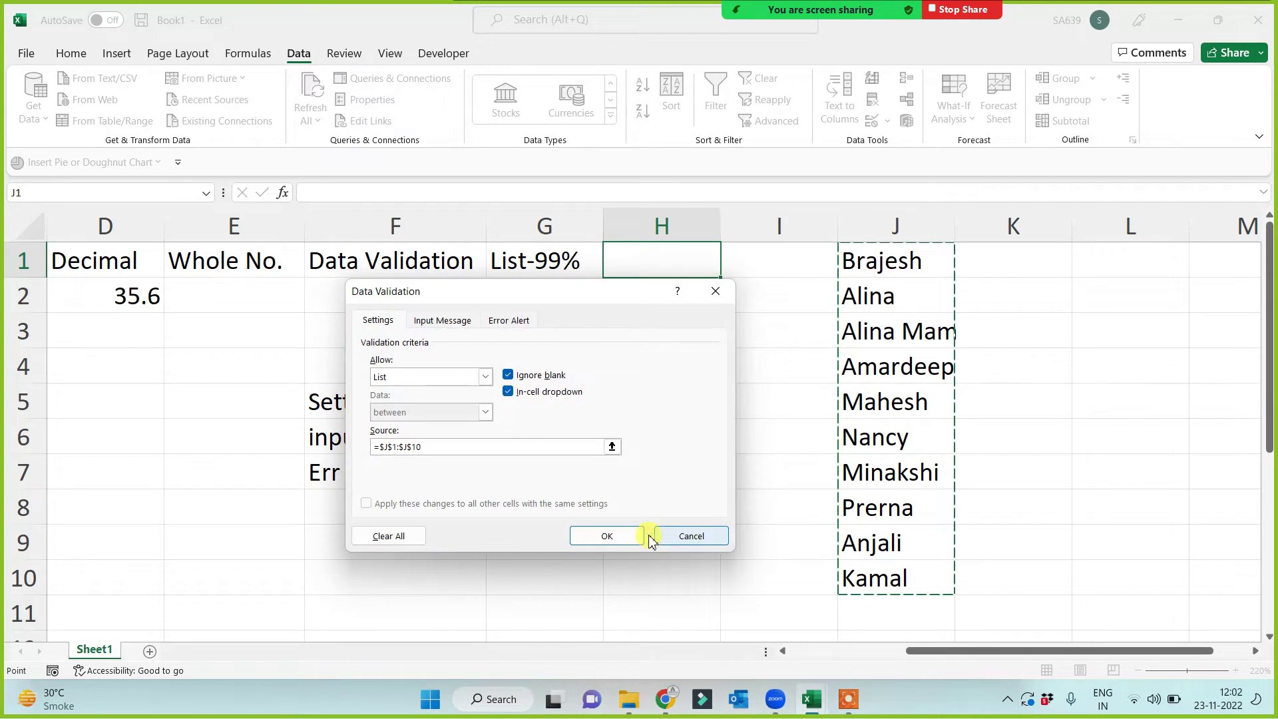
left_click(612, 534)
Pick a name from H1's dropdown, then copy H1.
left_click(728, 269)
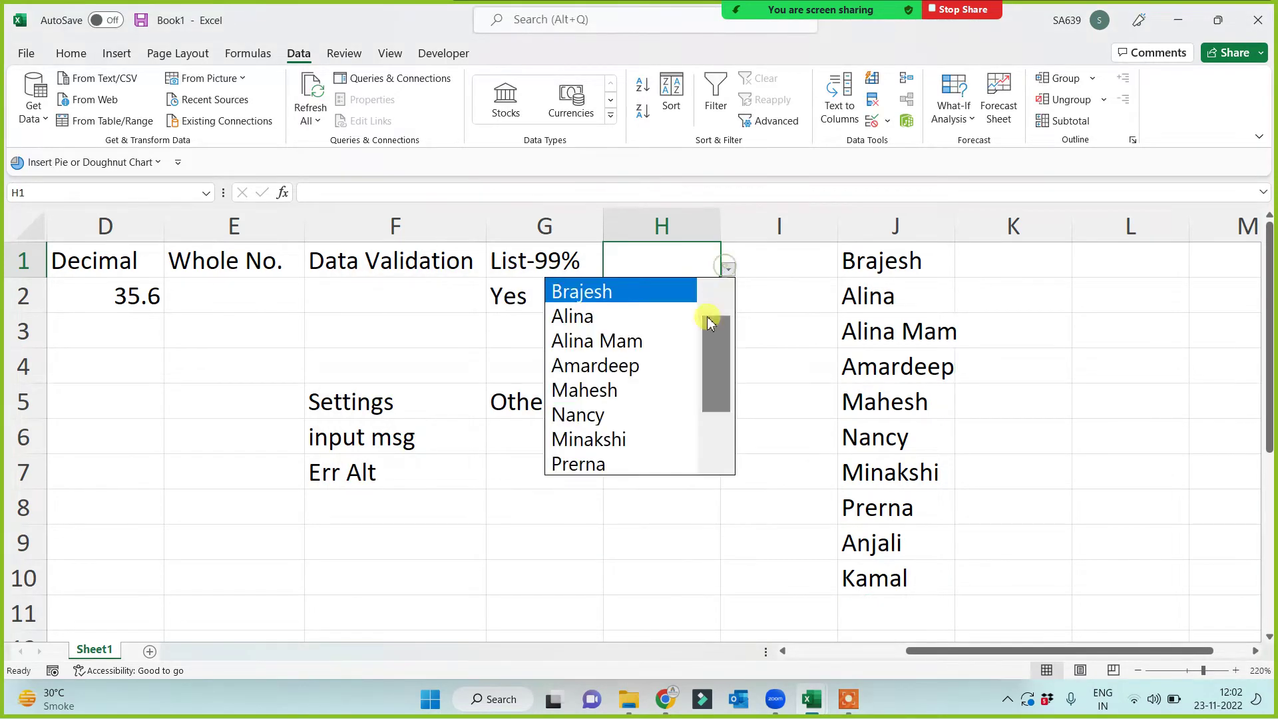
left_click(629, 385)
left_click(728, 269)
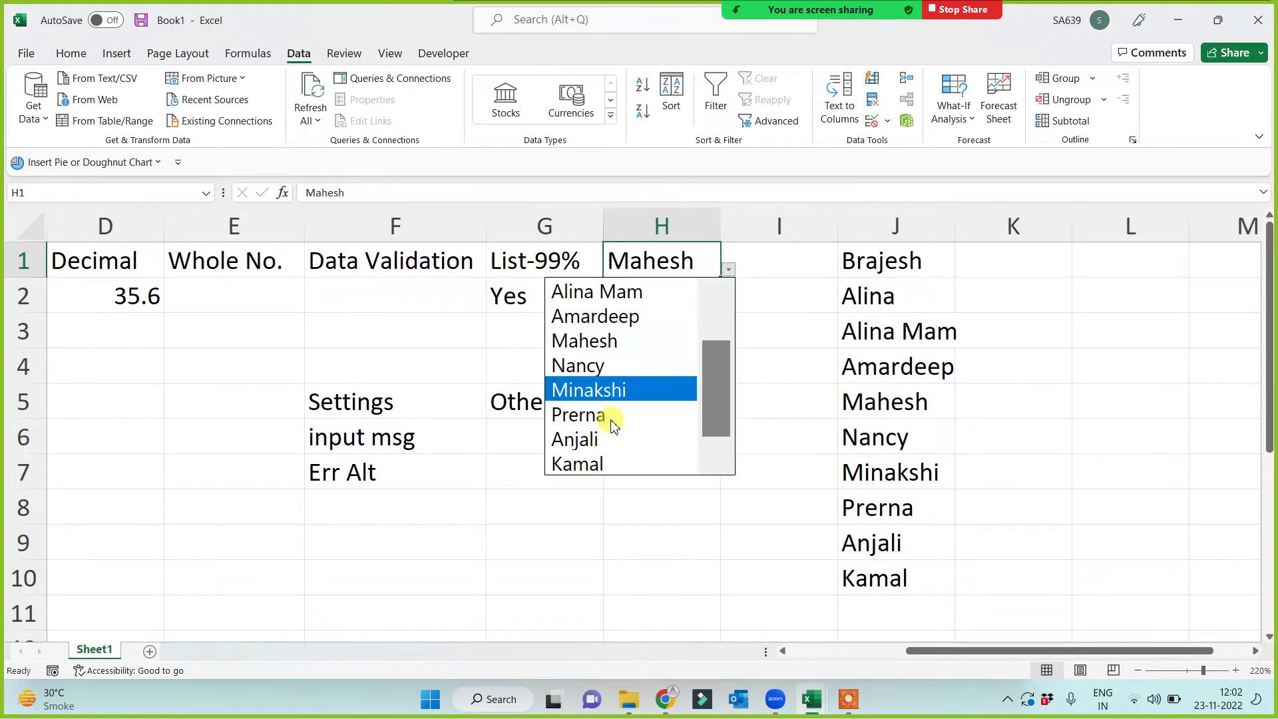
left_click(615, 439)
key("ctrl+c")
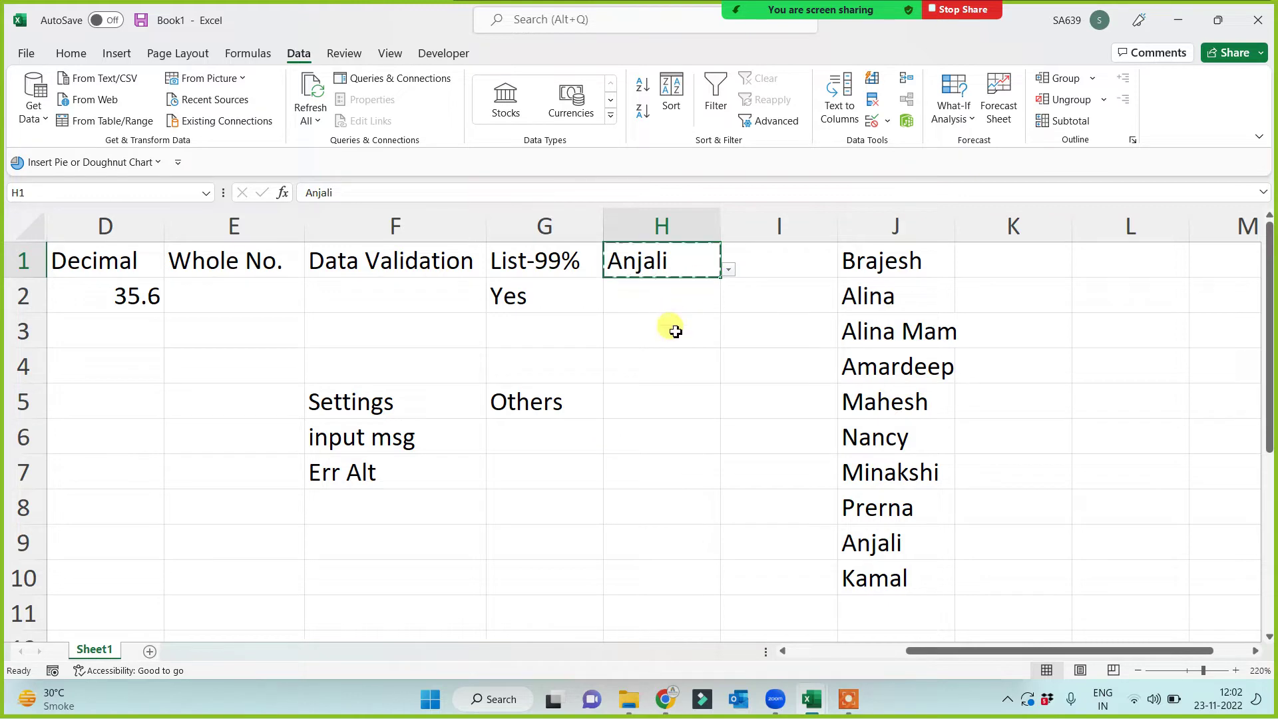
Paste only H1's validation rule onto H2:H9.
left_click_drag(653, 297, 651, 526)
right_click(659, 422)
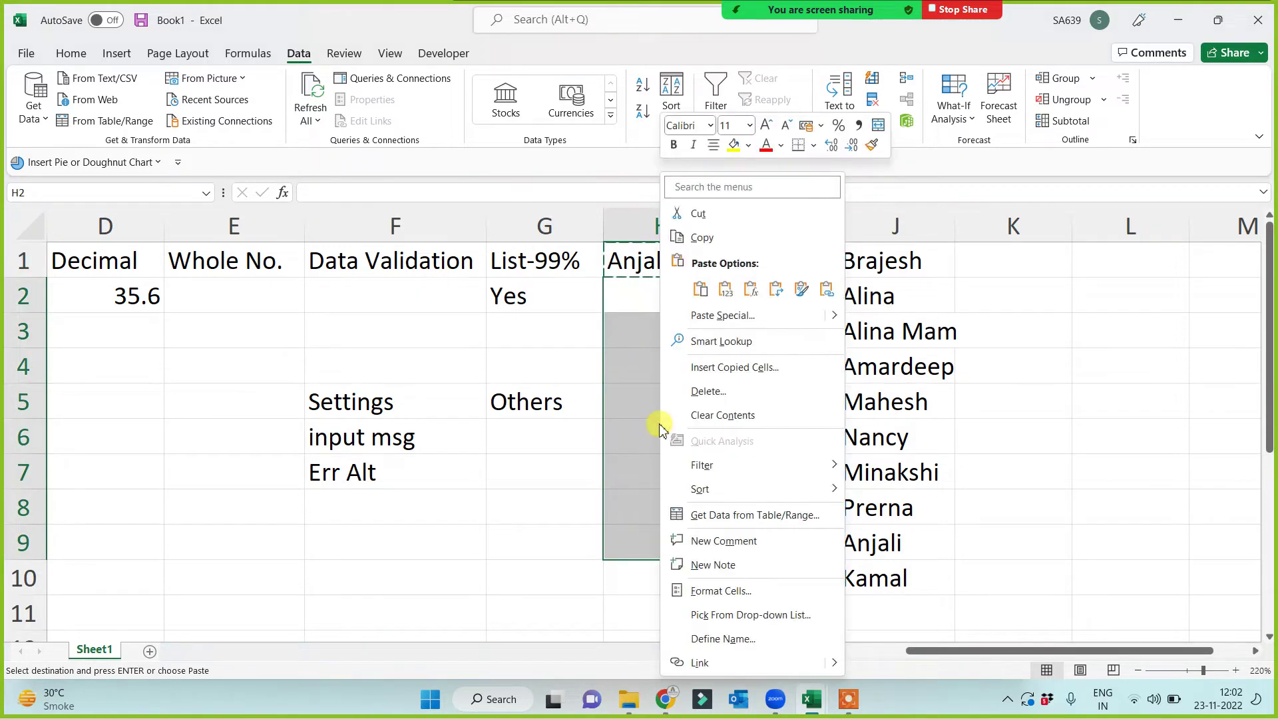
left_click(724, 318)
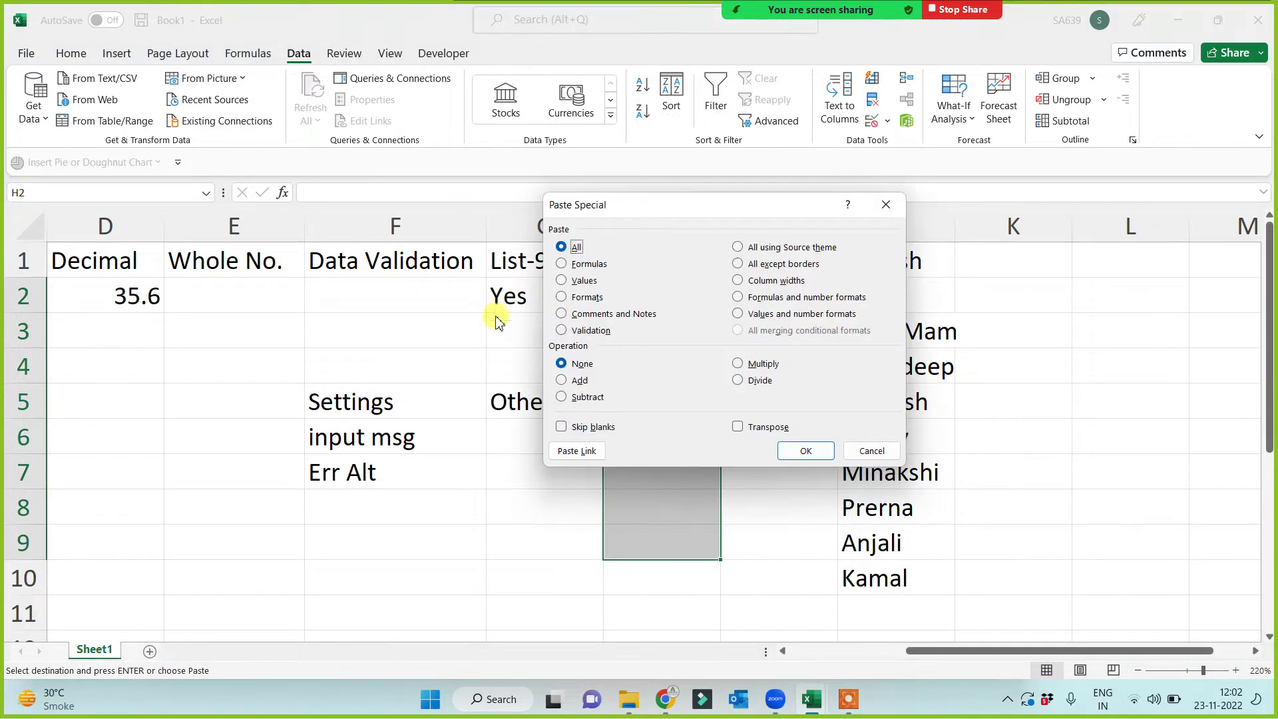
left_click(561, 331)
left_click(803, 451)
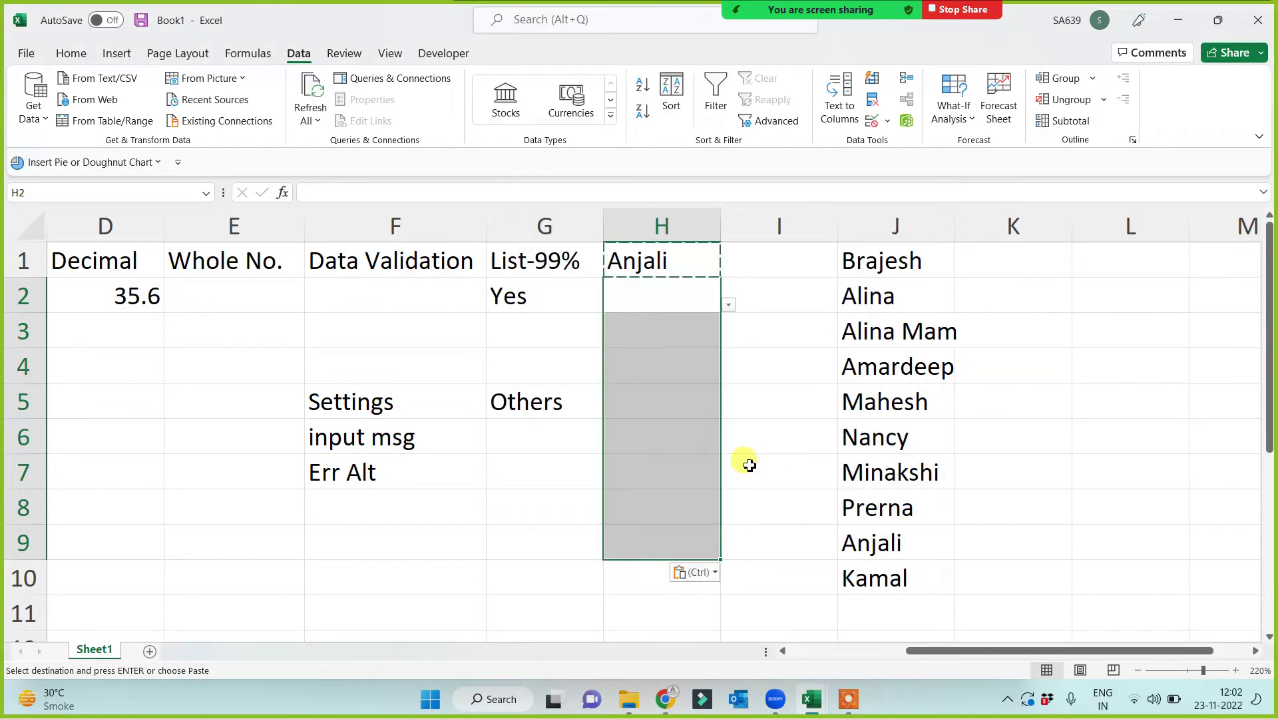
Pick a name in H3 from its dropdown, and enter an unlisted name in H2 to trigger the error.
left_click(692, 330)
left_click(728, 340)
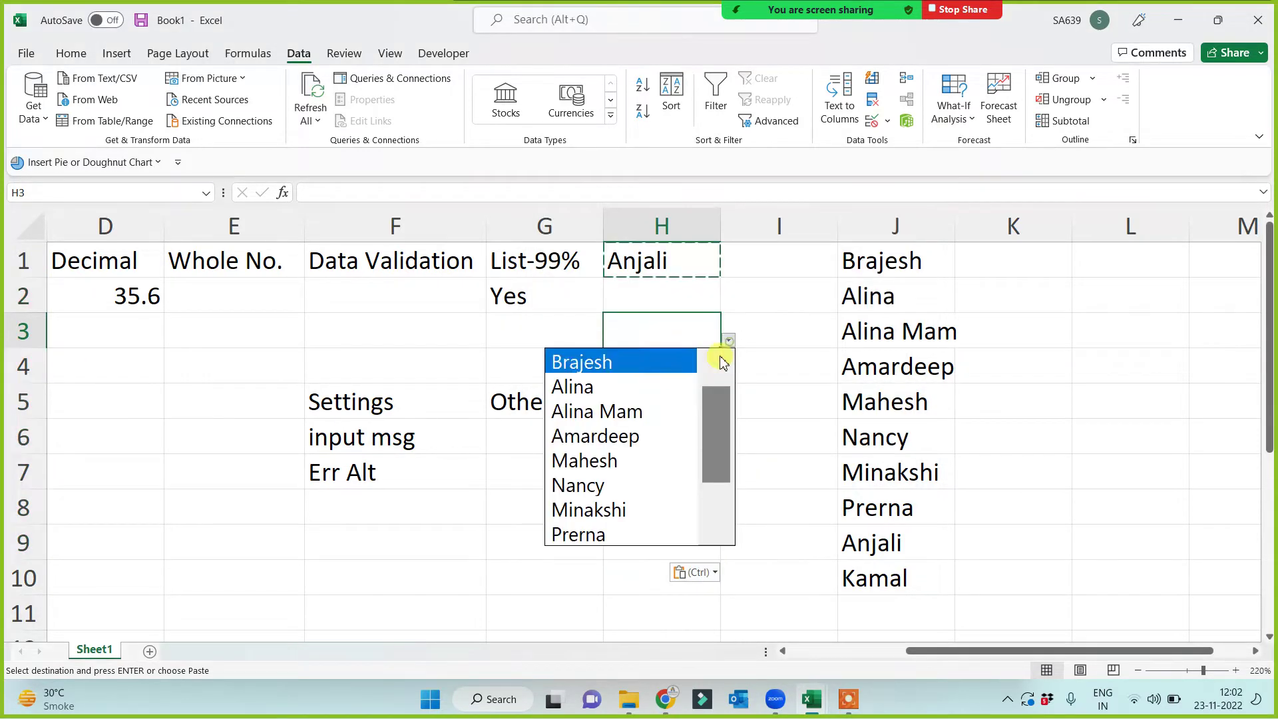
left_click(625, 456)
left_click(672, 305)
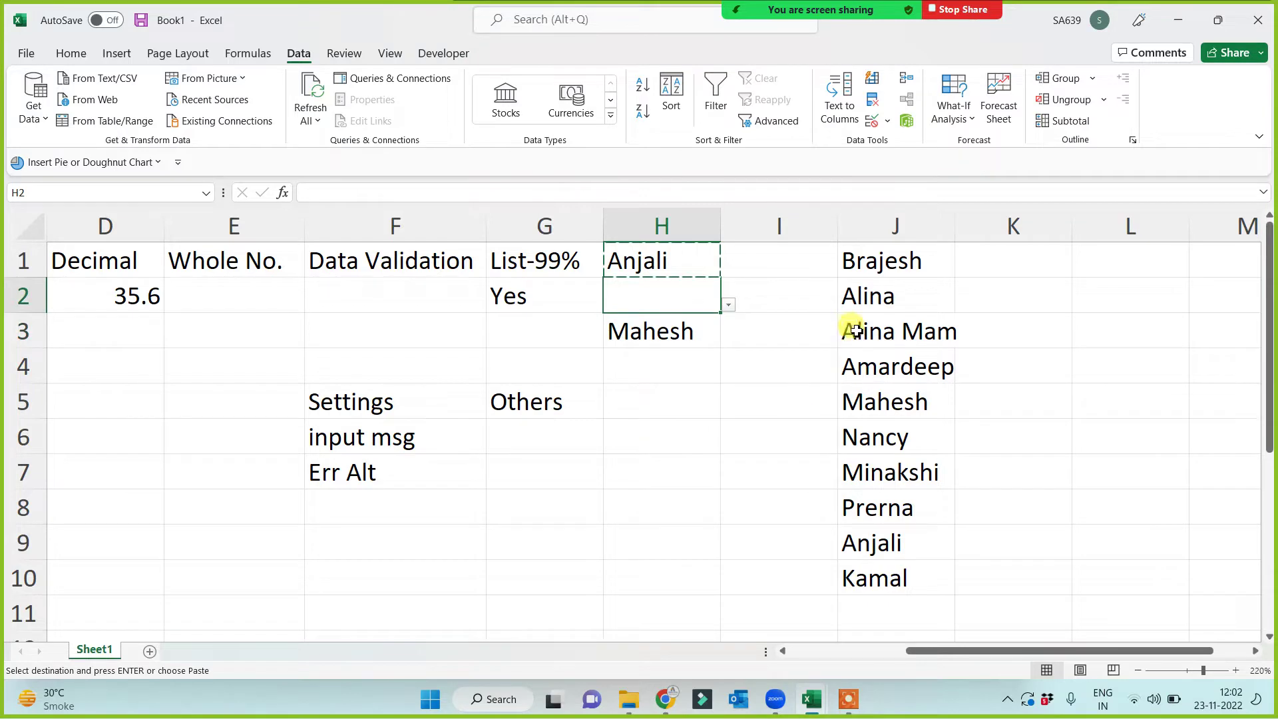
type("sanjay")
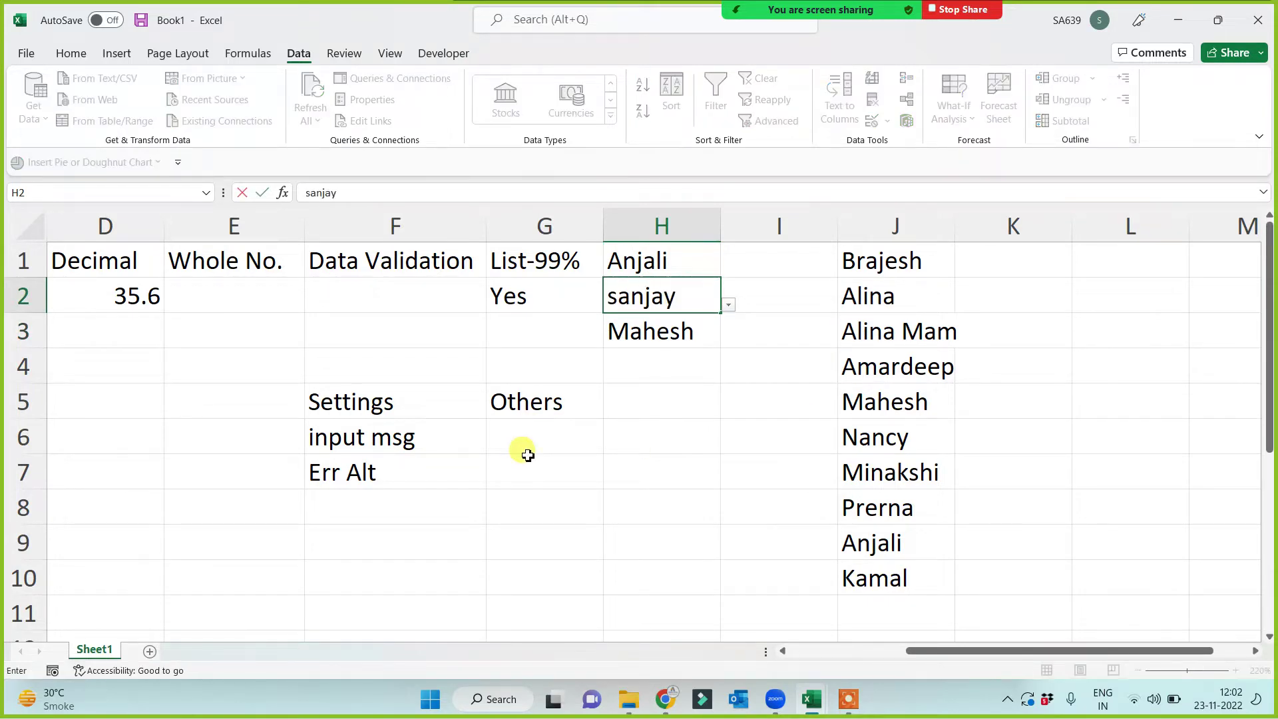
key("Return")
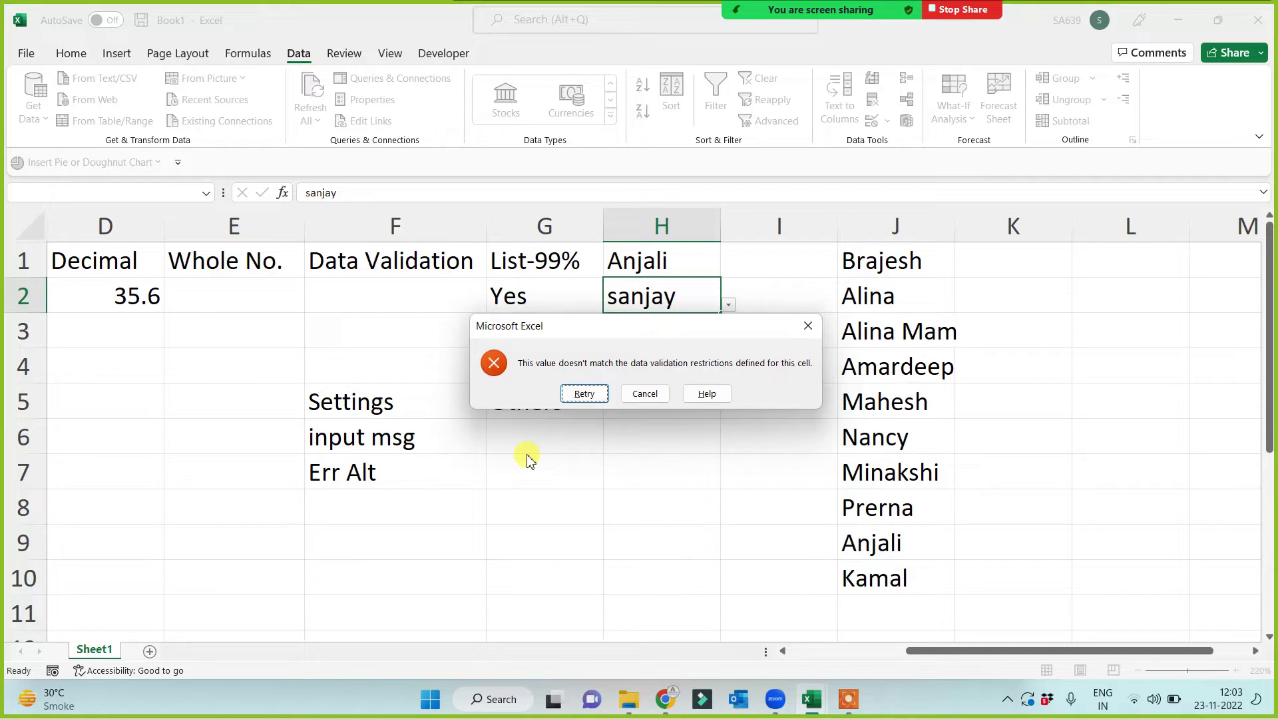
Cancel the rejected H2 entry on Sheet1, return to A1, and add a blank Sheet2.
key("Escape")
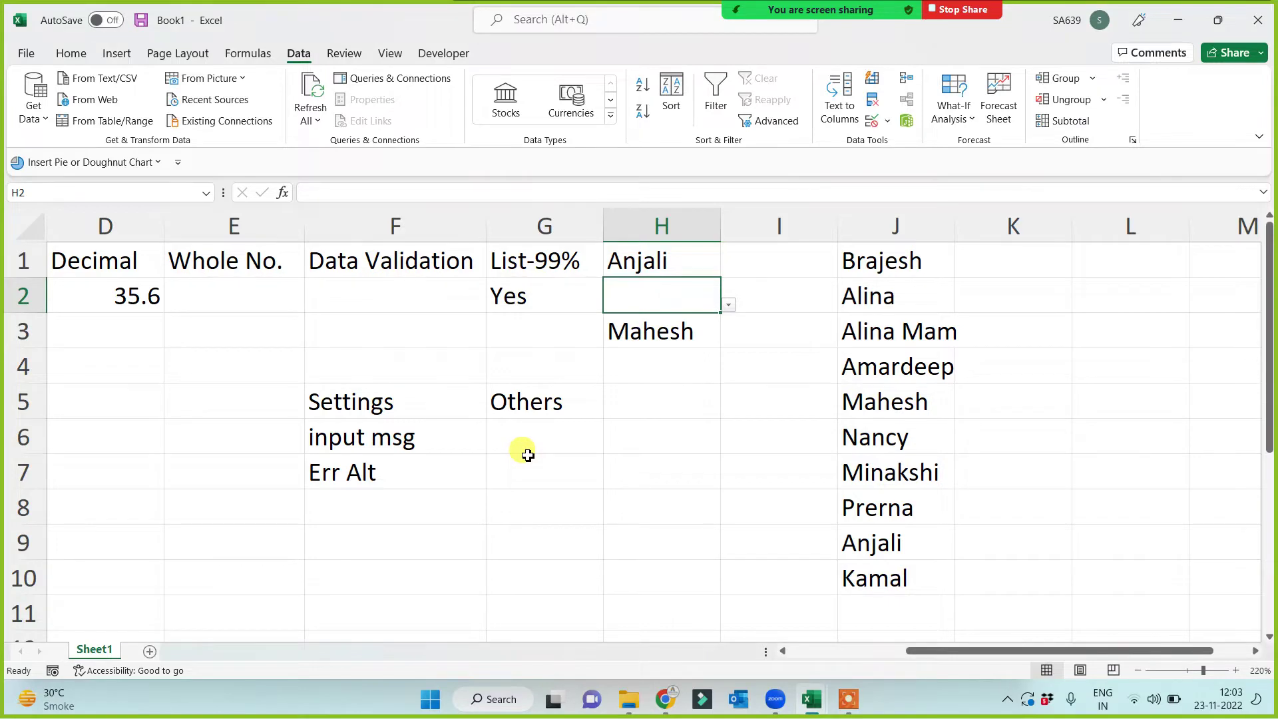
left_click(107, 257)
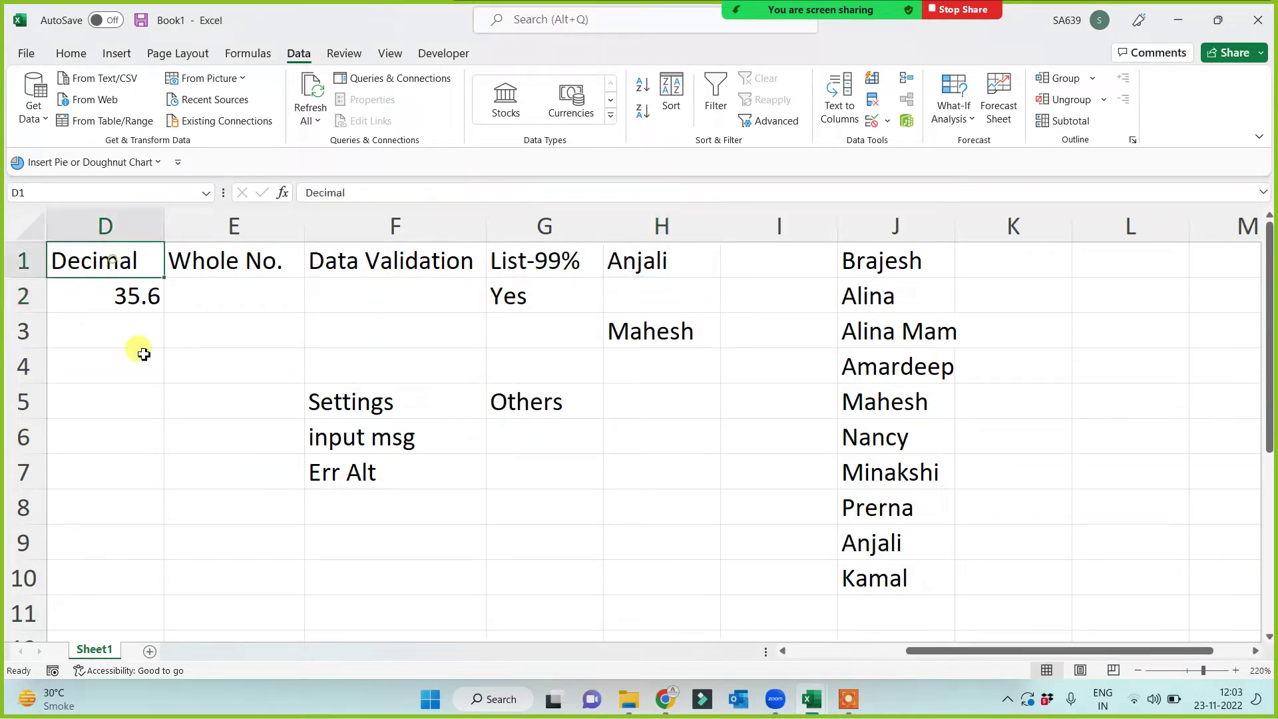
key("ctrl+Home")
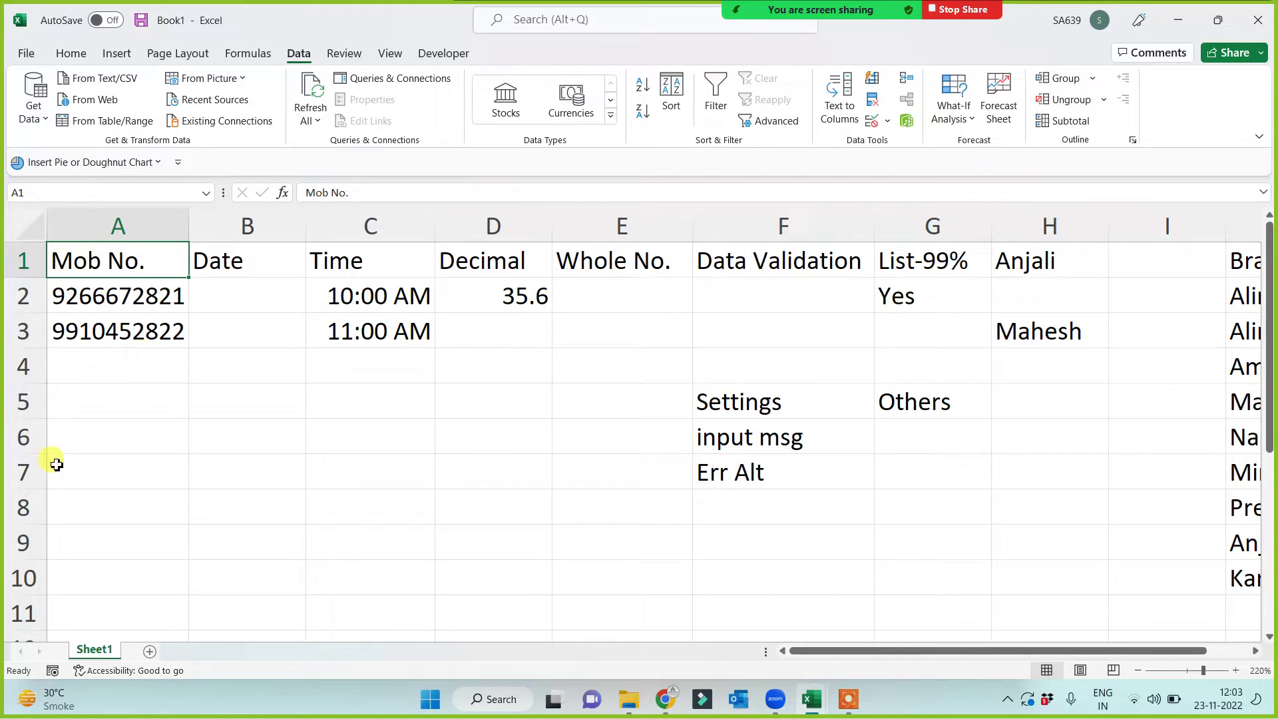
left_click(149, 651)
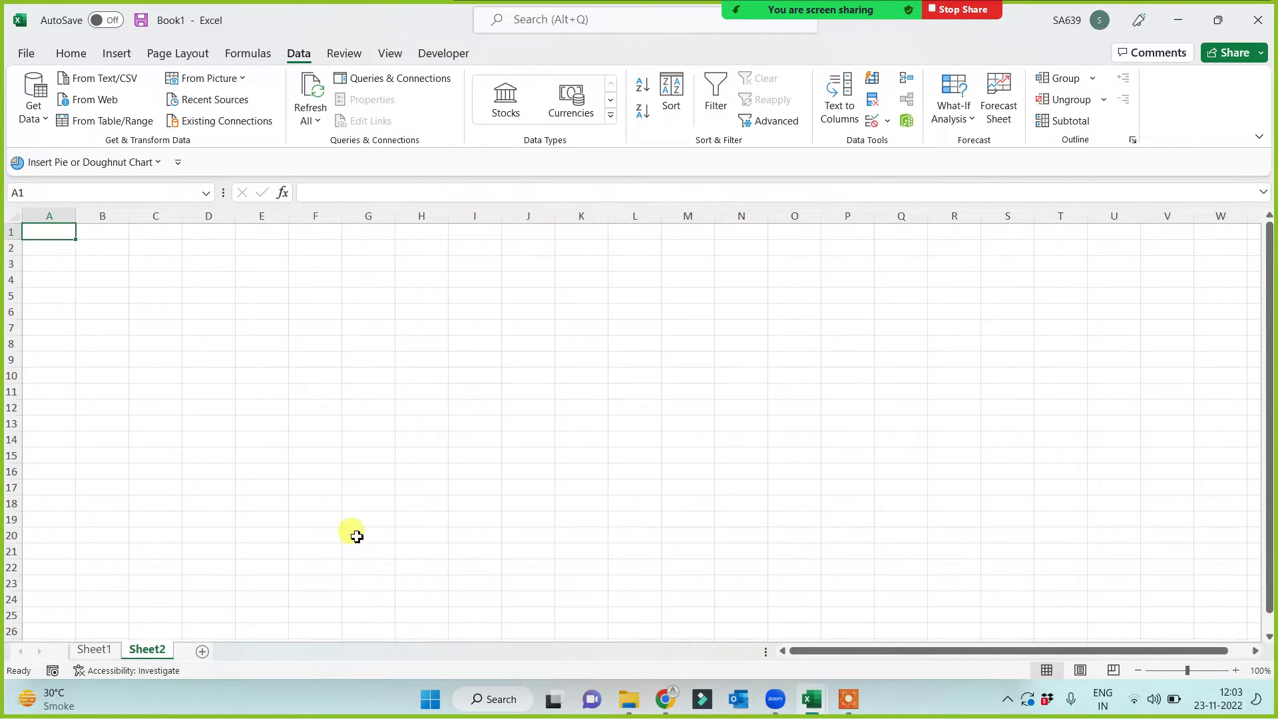
Enter the heading 'Mob No.' in Sheet2 cell A1 and widen column A.
scroll(372, 479, "up", 3, "ctrl")
scroll(391, 435, "up", 1, "ctrl")
scroll(313, 413, "up", 2, "ctrl")
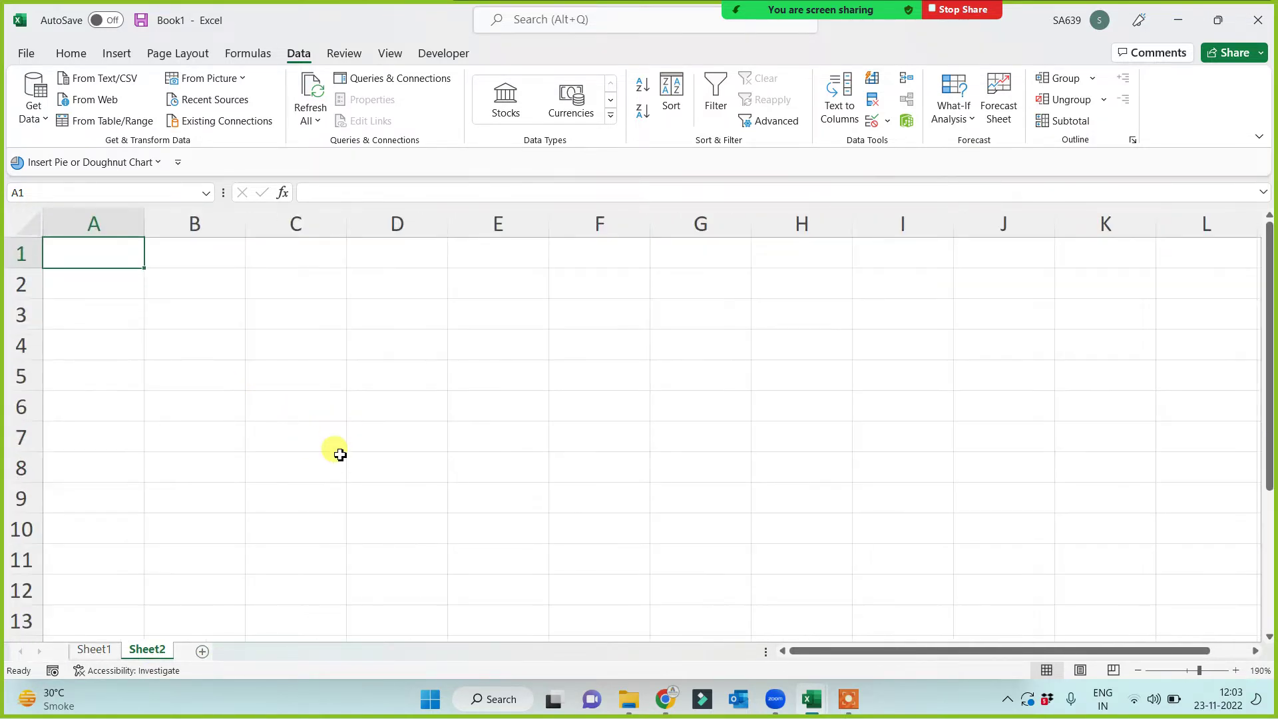
type("Mob No")
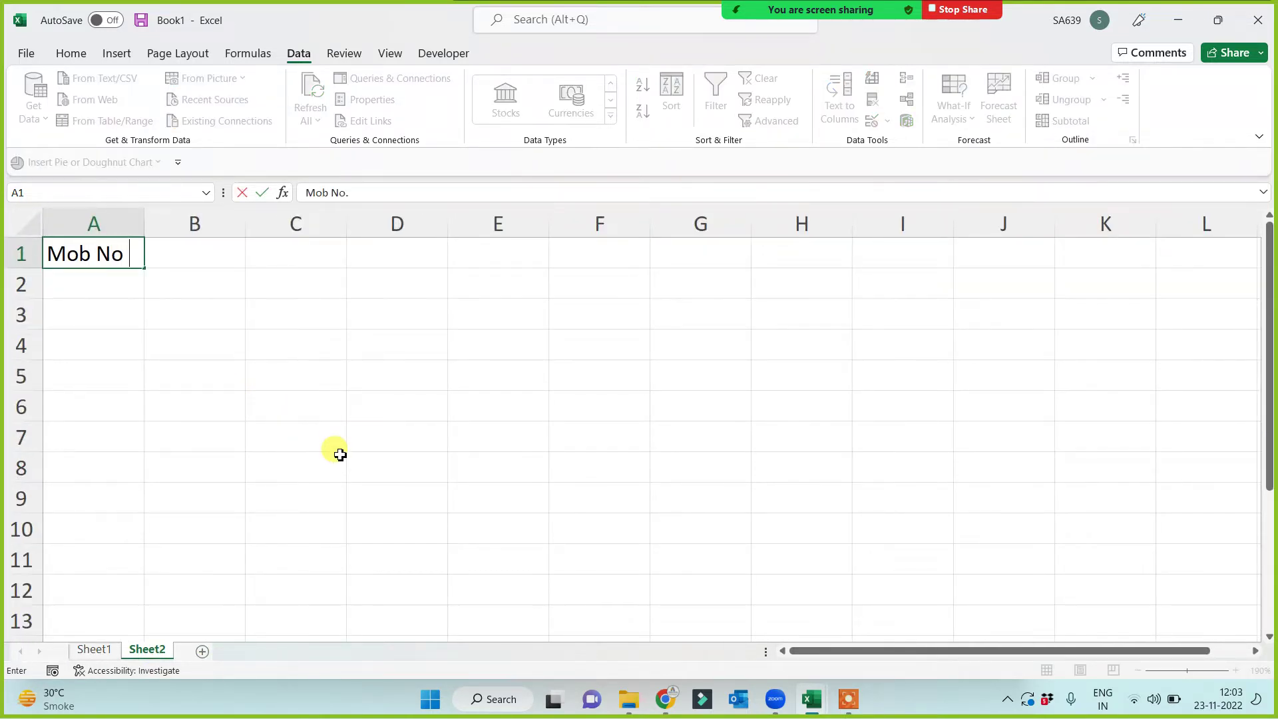
type(".")
key("Return")
key("Return")
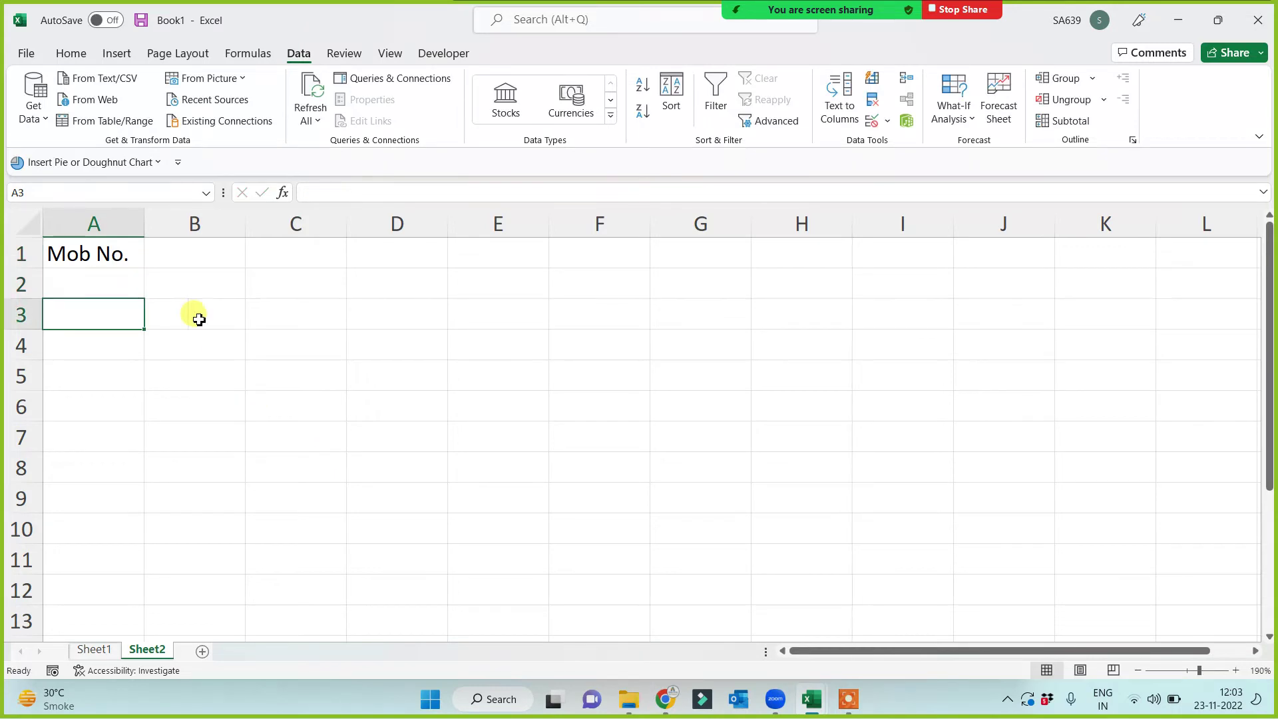
left_click_drag(144, 221, 189, 226)
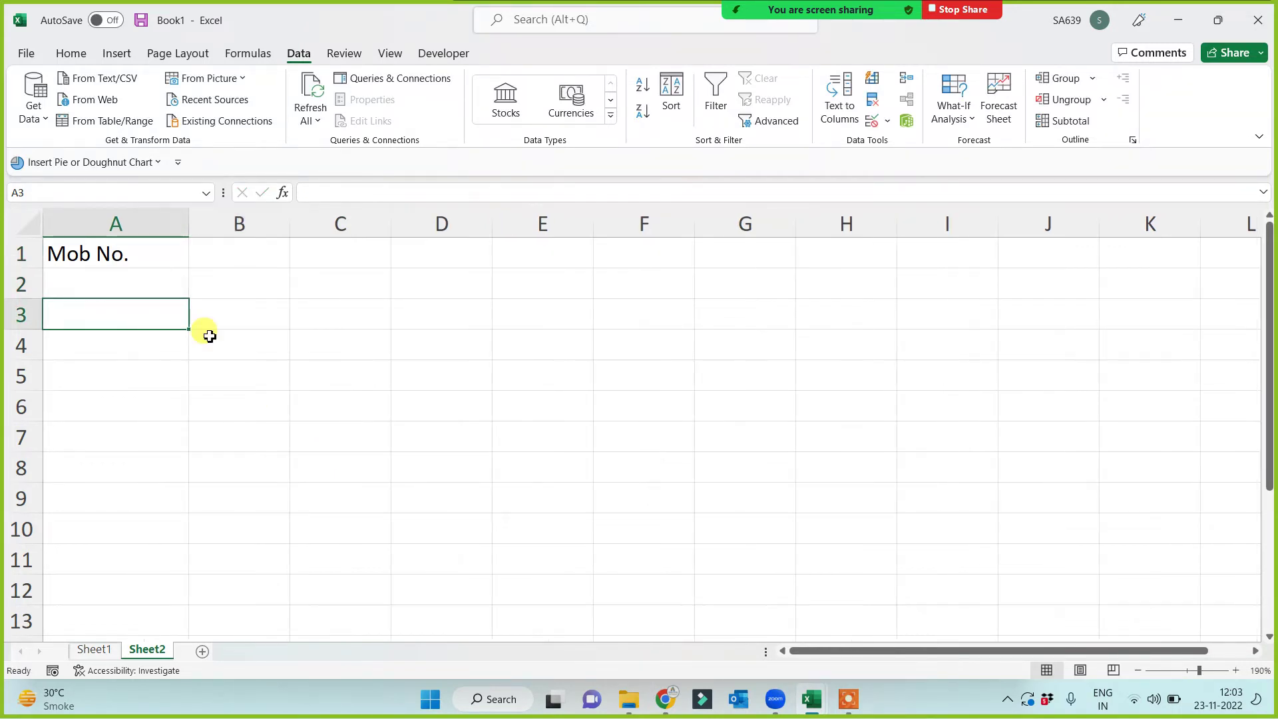
Enter a test name in Sheet1 cell A4, then widen Sheet2's column A to about 130 pixels.
left_click(94, 649)
left_click(110, 370)
type("Br")
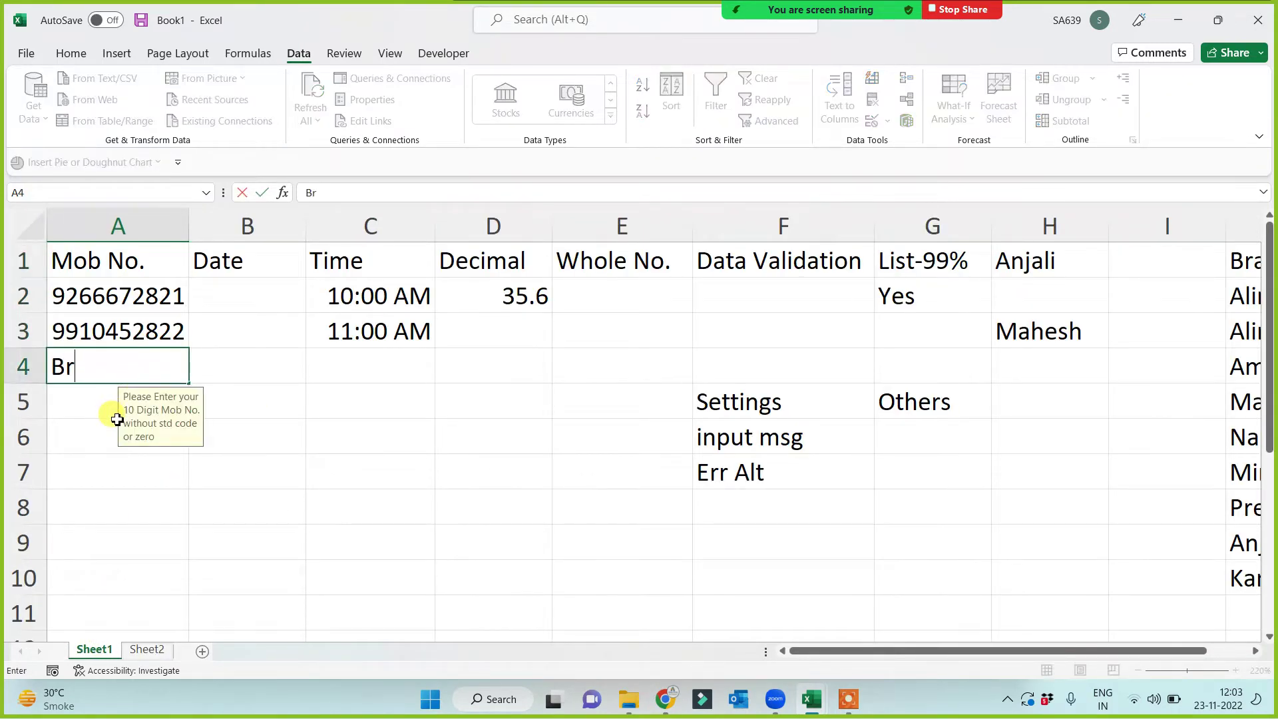
type("ajesh Ji")
key("Return")
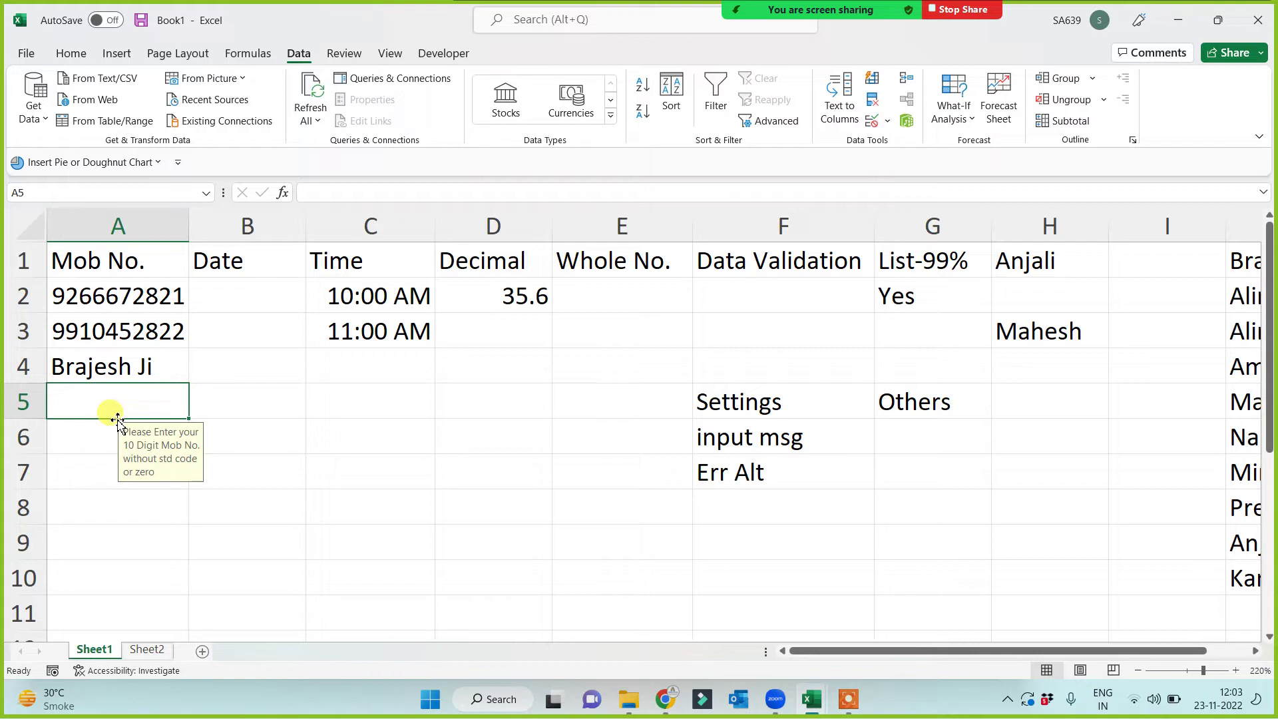
left_click(149, 650)
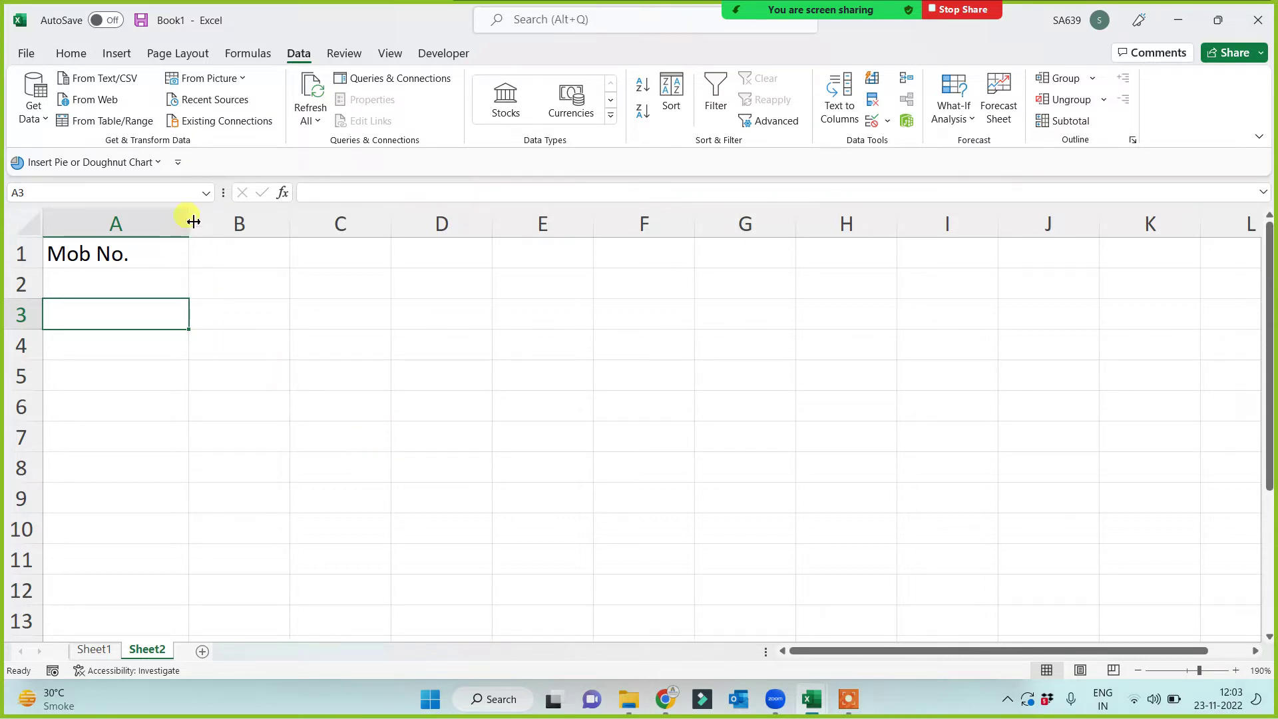
left_click_drag(189, 223, 212, 223)
Type the notes '10 Digit' in D2 and 'Len' in E2.
left_click(456, 280)
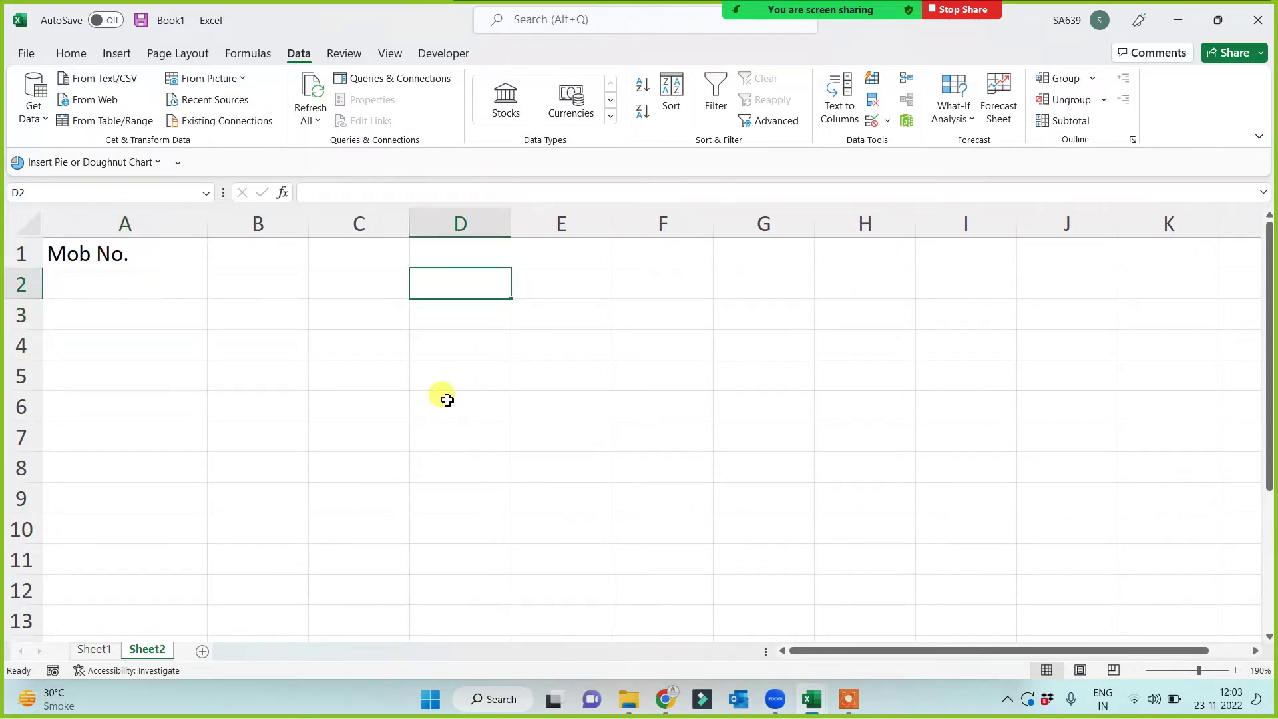
type("N")
key("BackSpace")
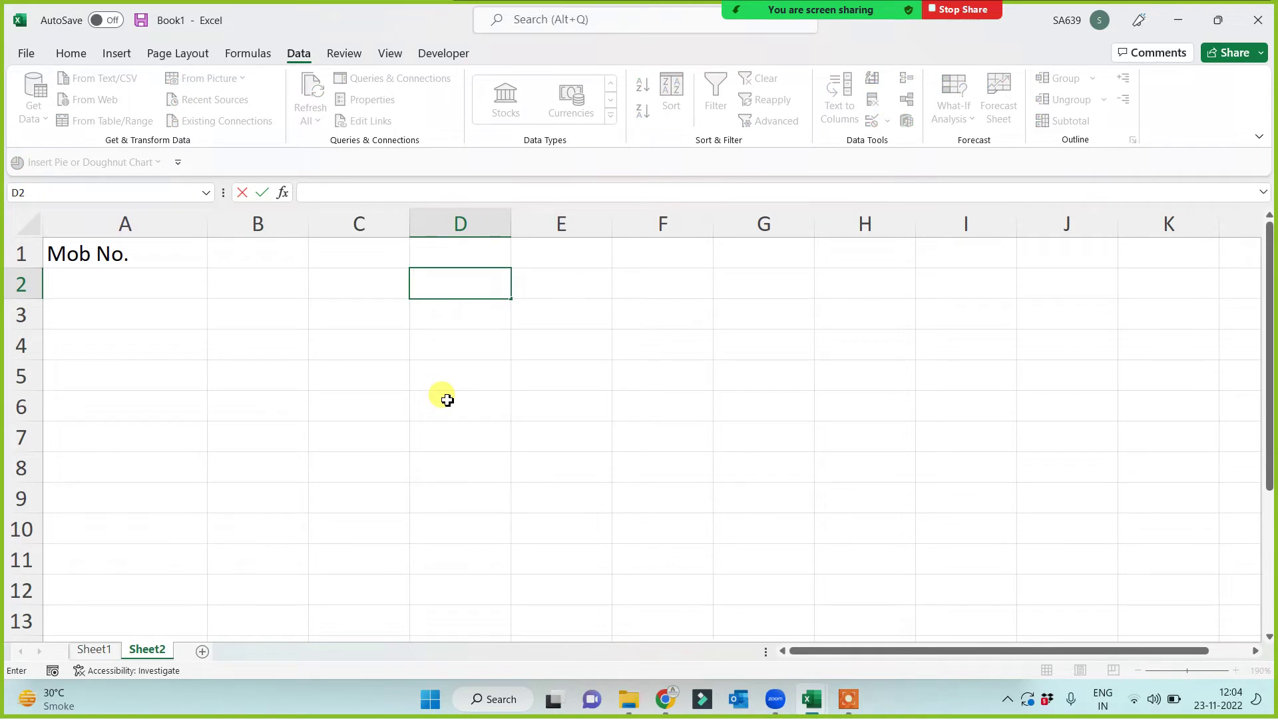
type("10 Digi")
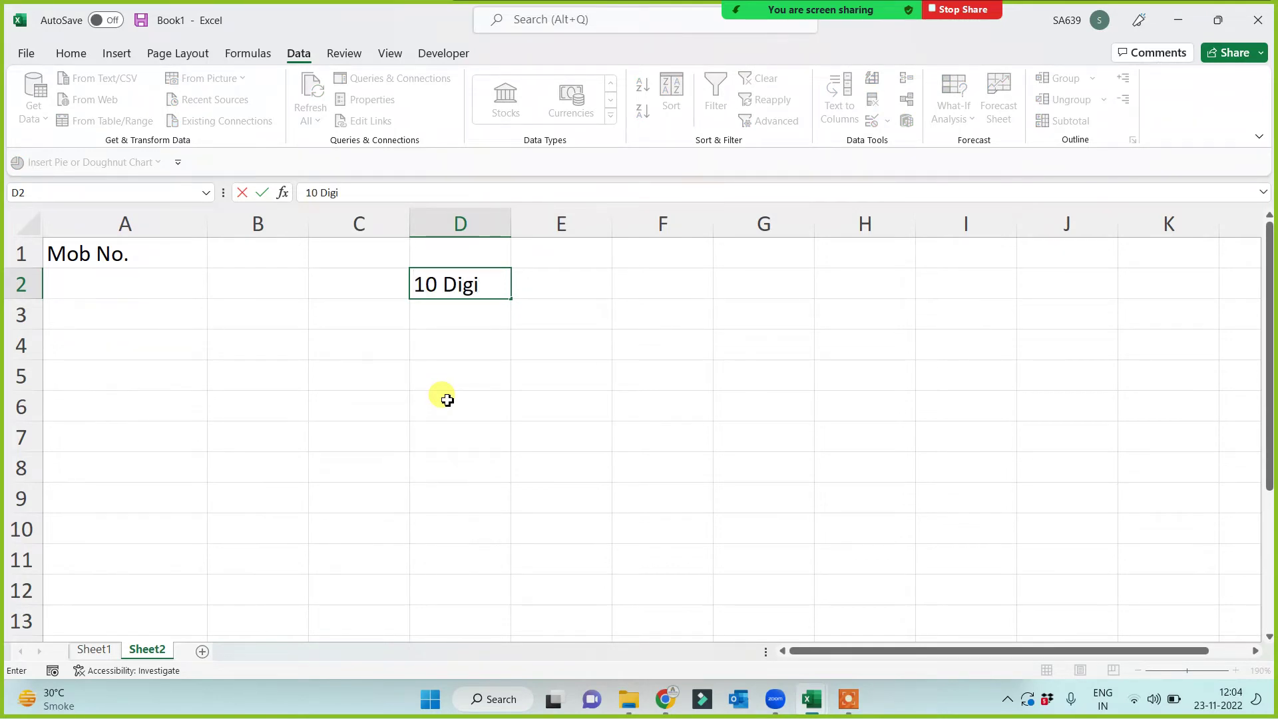
type("t")
key("Tab")
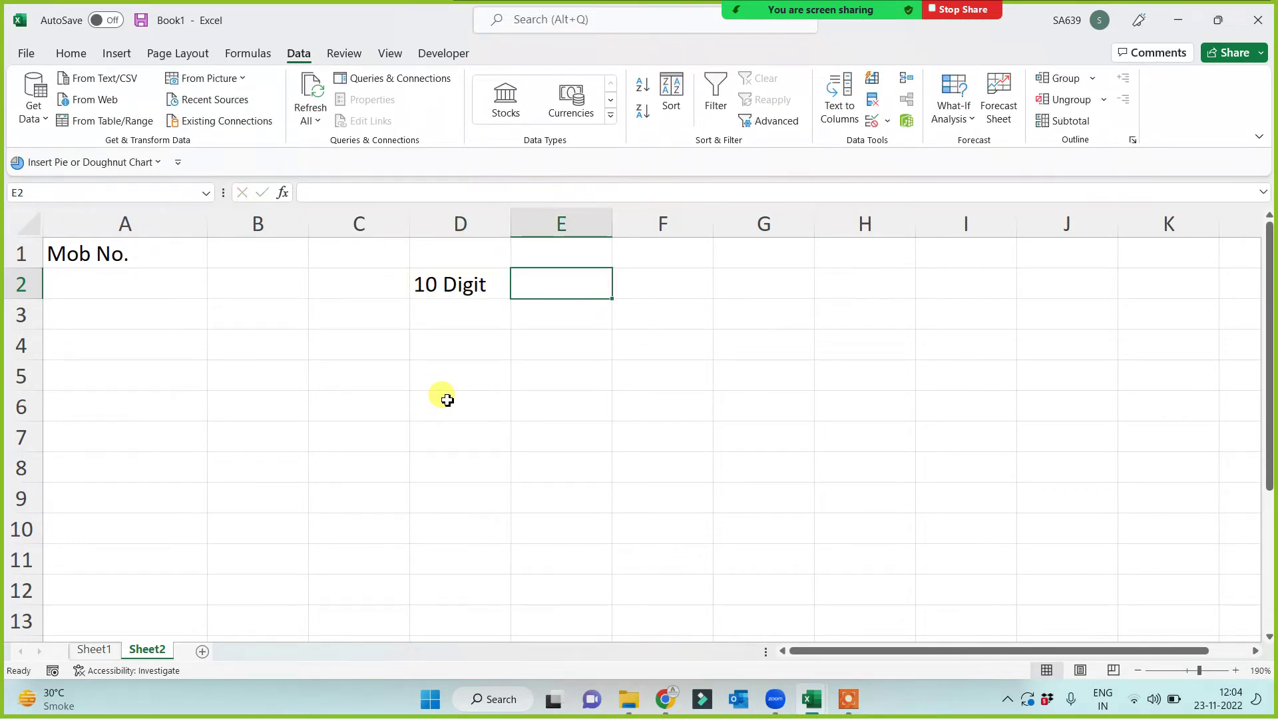
type("Len")
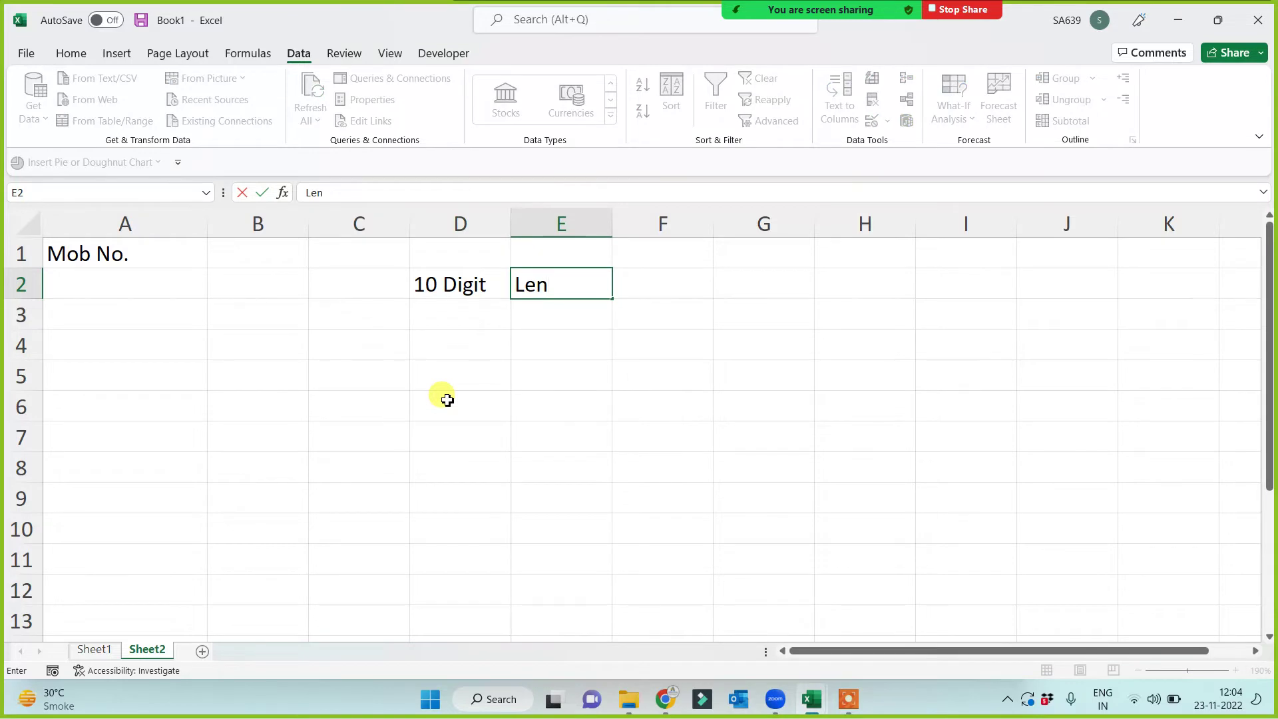
key("Return")
Add 'Number' in D3 and 'isnumber' in E3, then select cell A2.
key("Left")
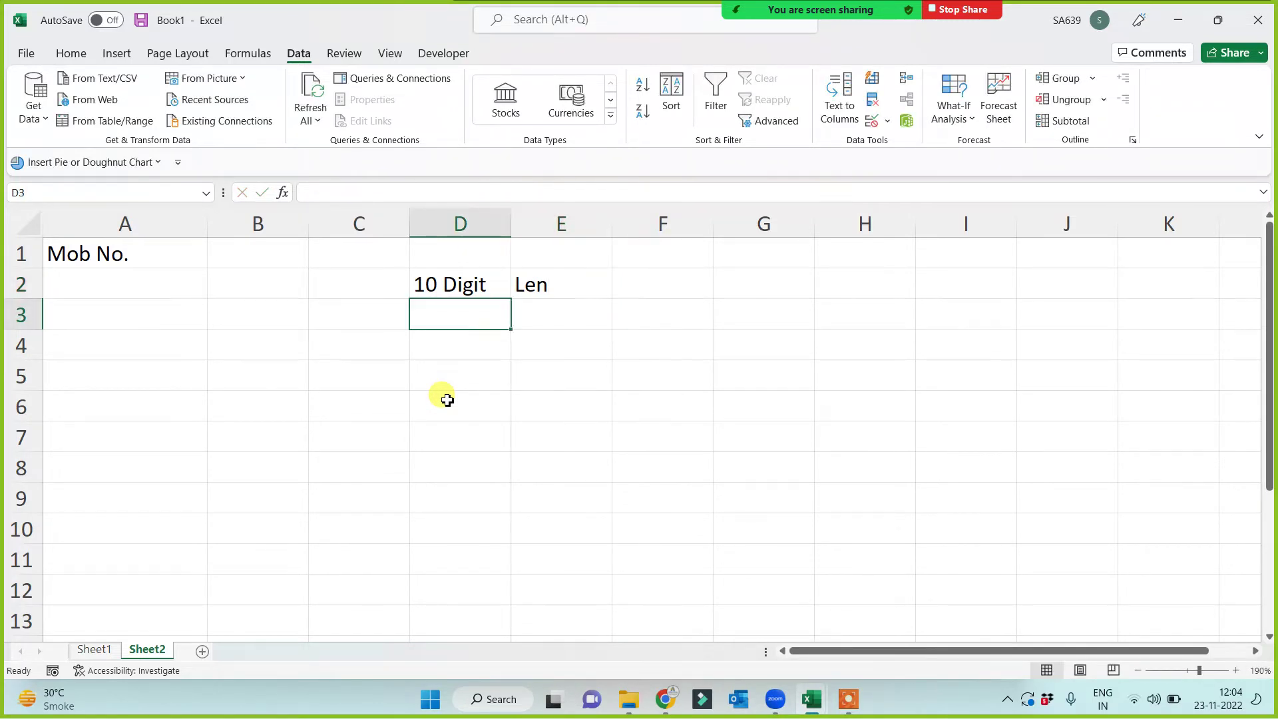
type("Number")
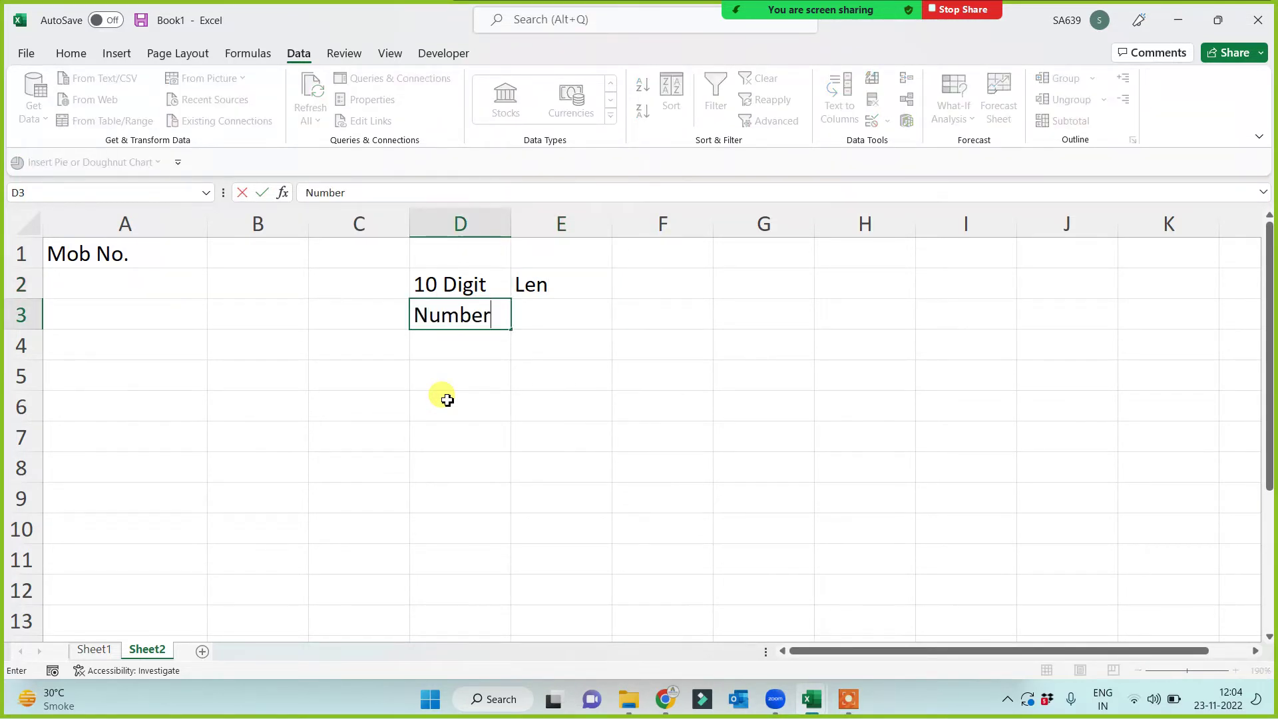
key("Tab")
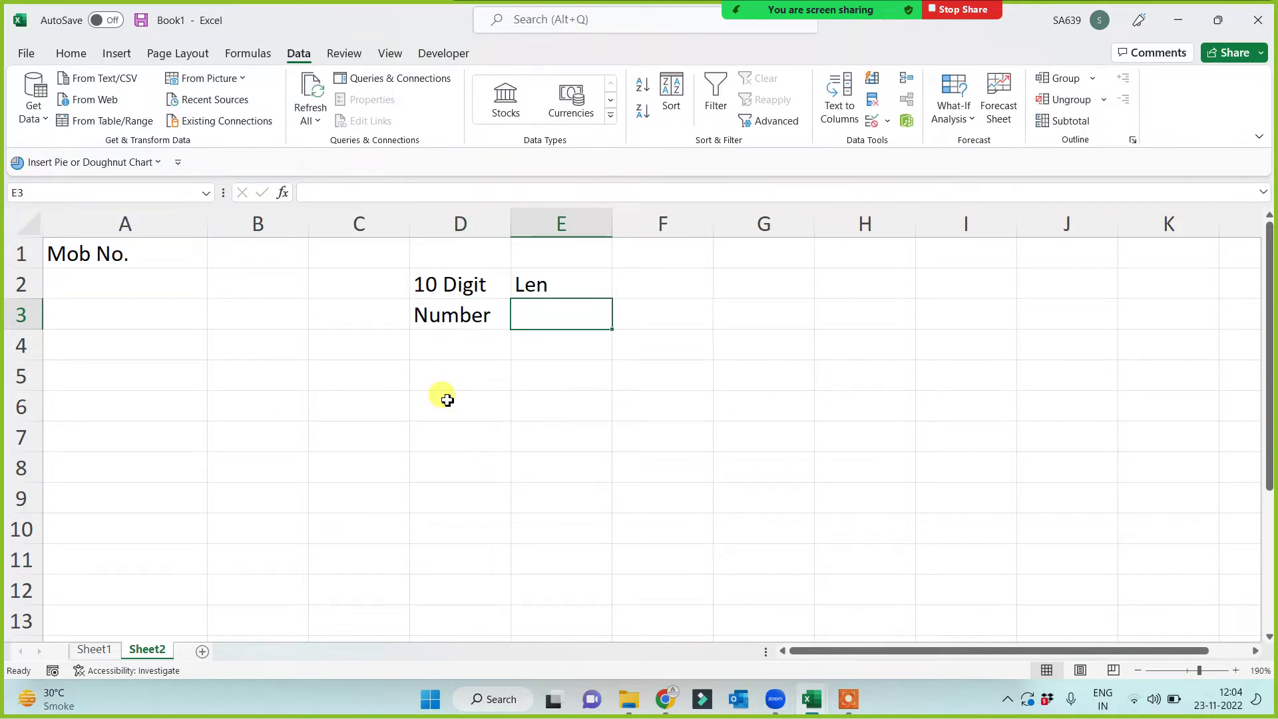
type("isnumber")
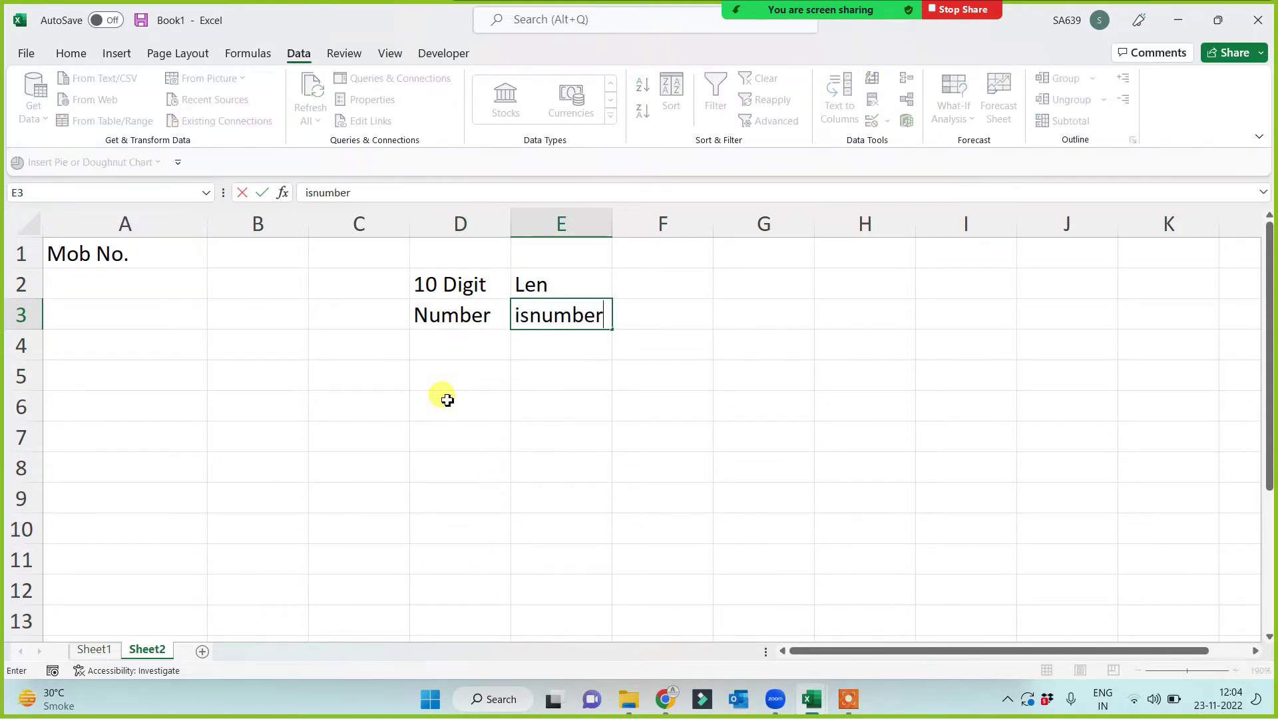
left_click(467, 459)
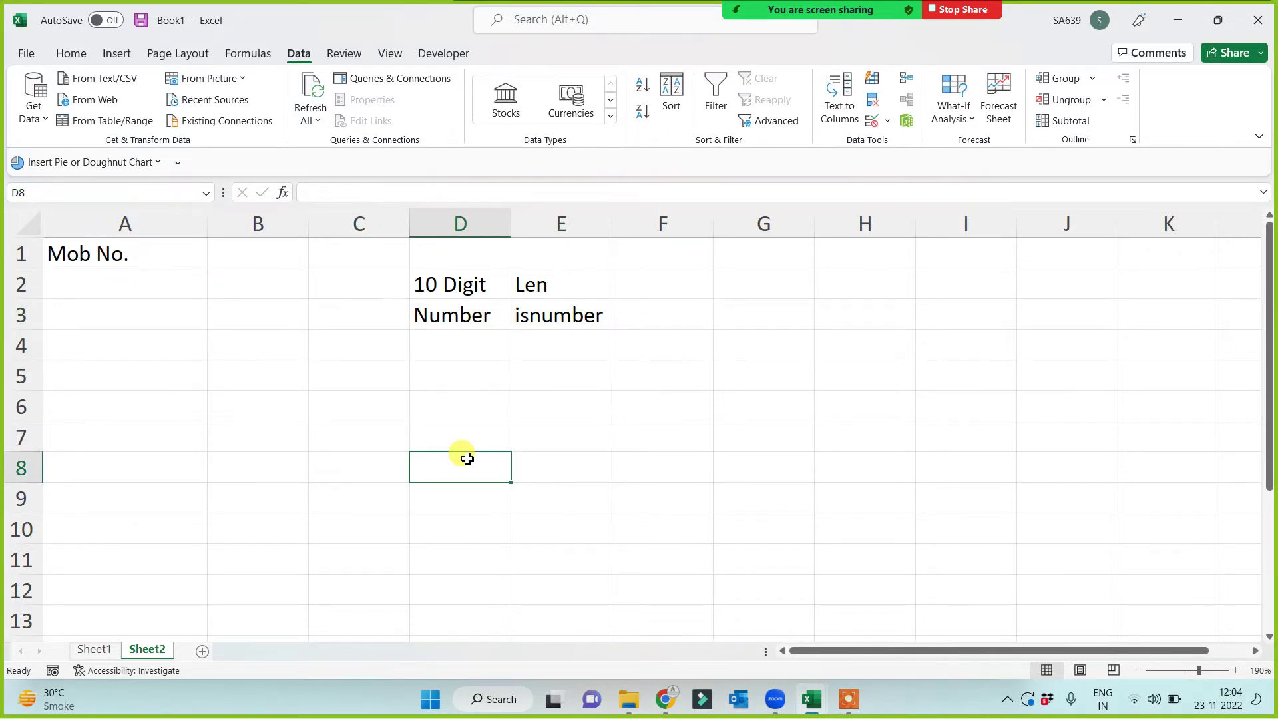
left_click(167, 274)
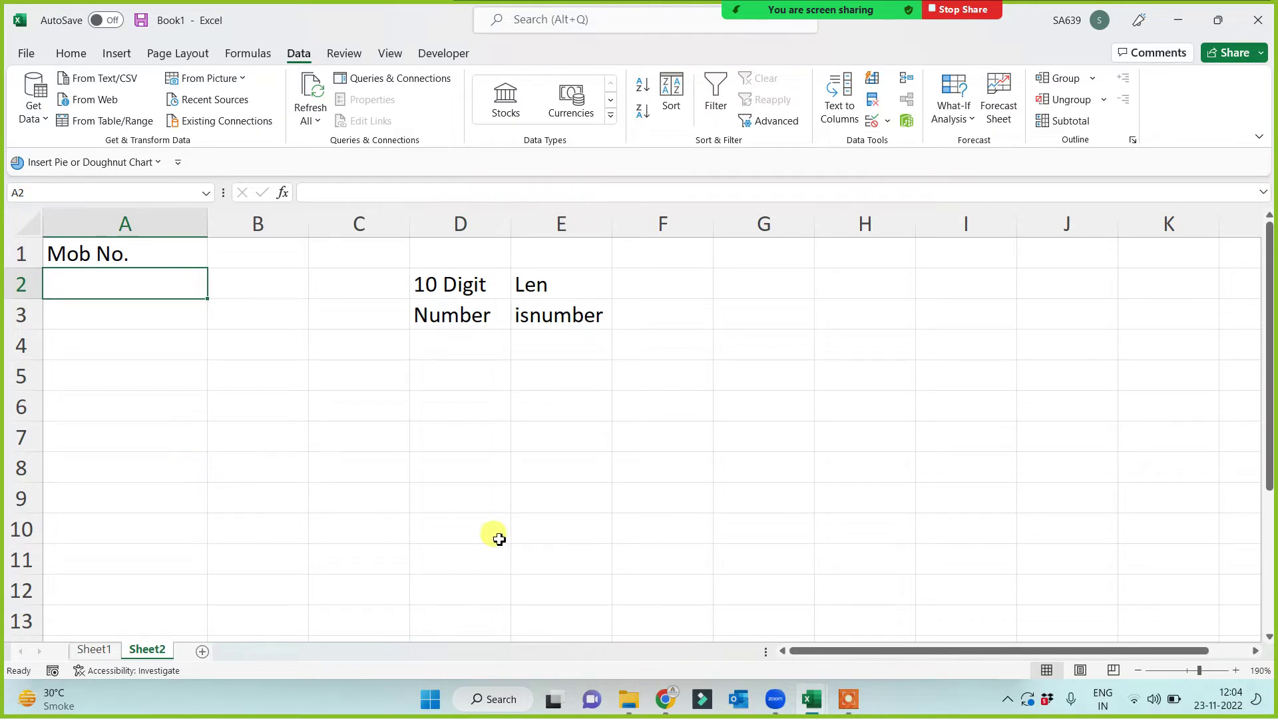
Give A2 a Custom validation rule: =and(len(A2)=10,isnumber(A2)=true).
left_click(872, 121)
left_click(392, 377)
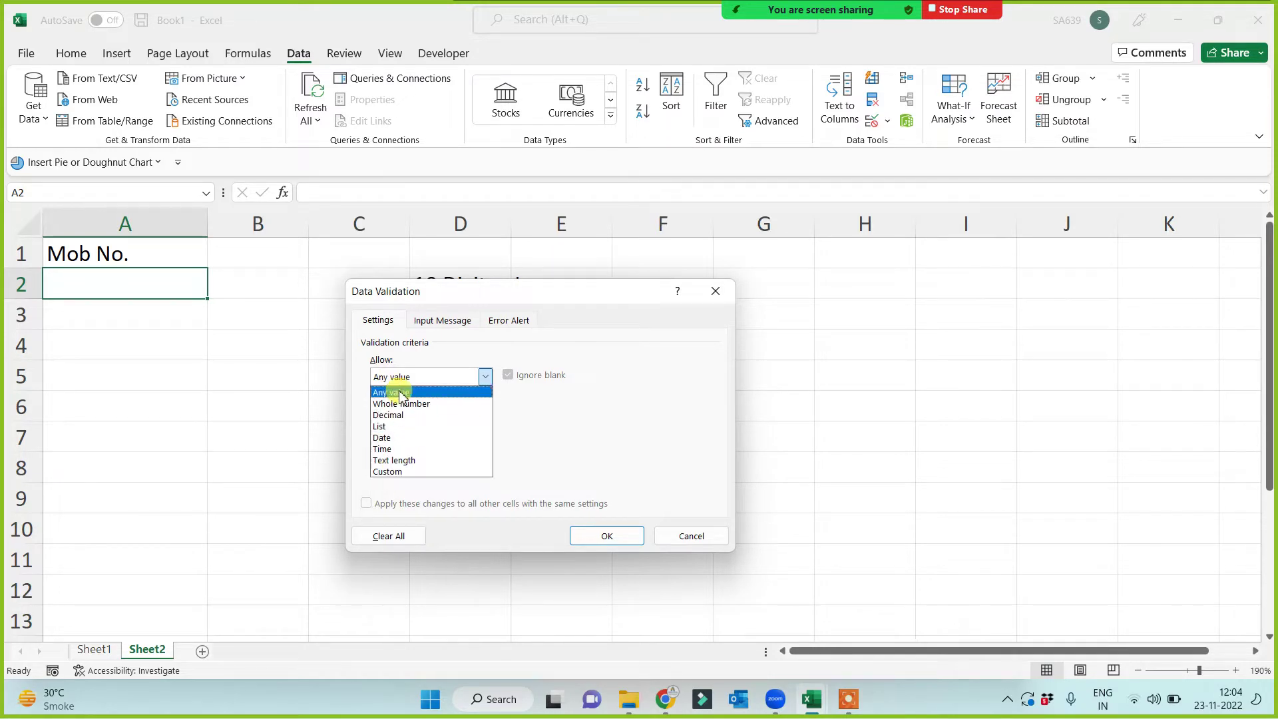
left_click(388, 472)
left_click(396, 445)
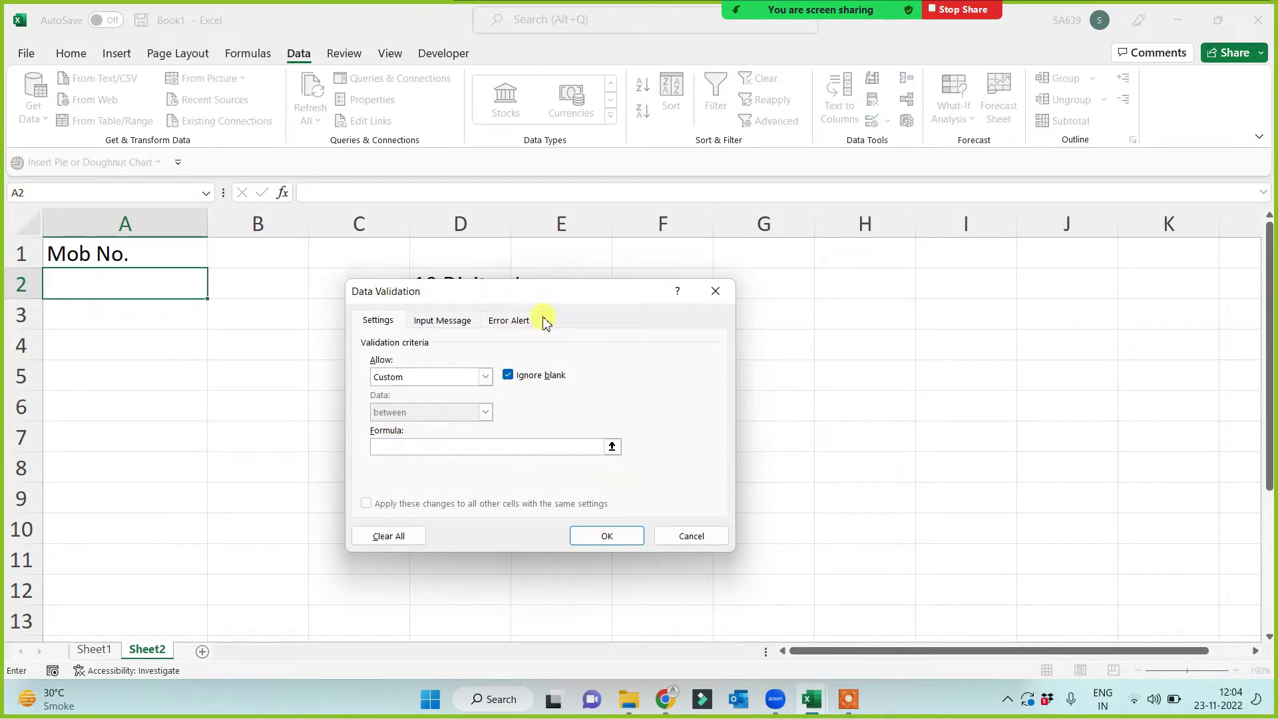
left_click_drag(593, 293, 920, 281)
type("=")
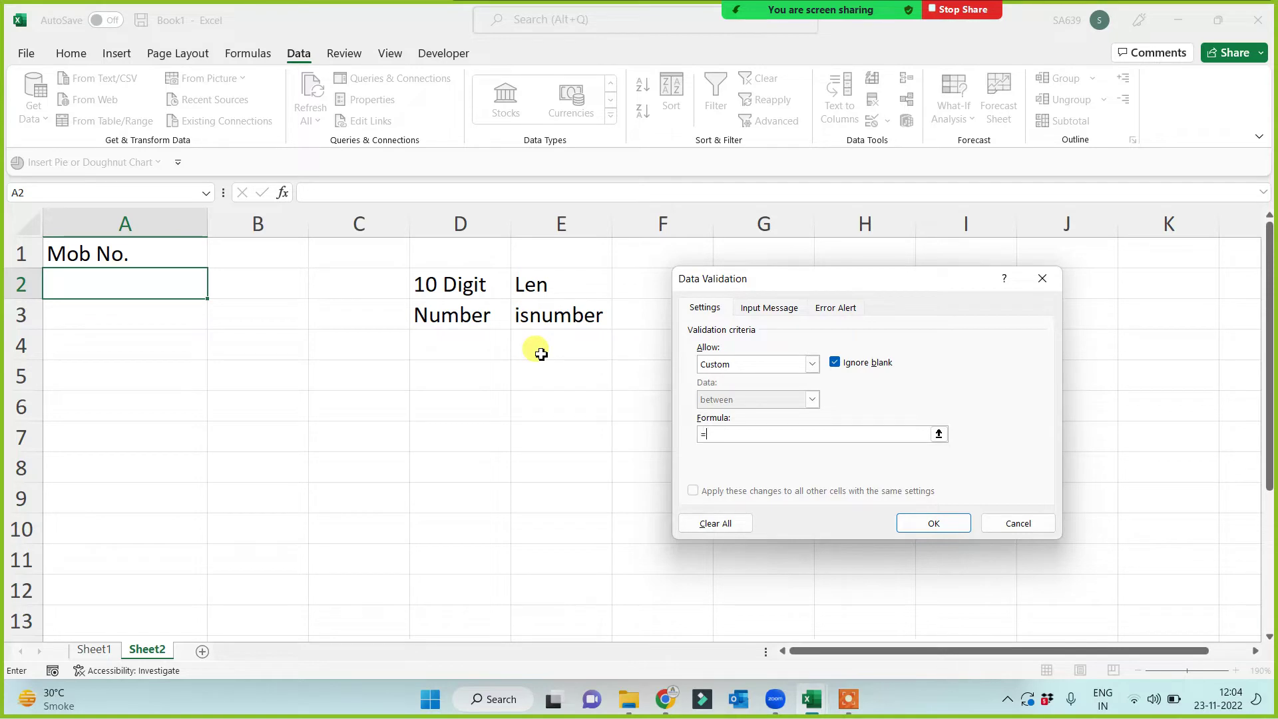
type("and(l")
type("en(")
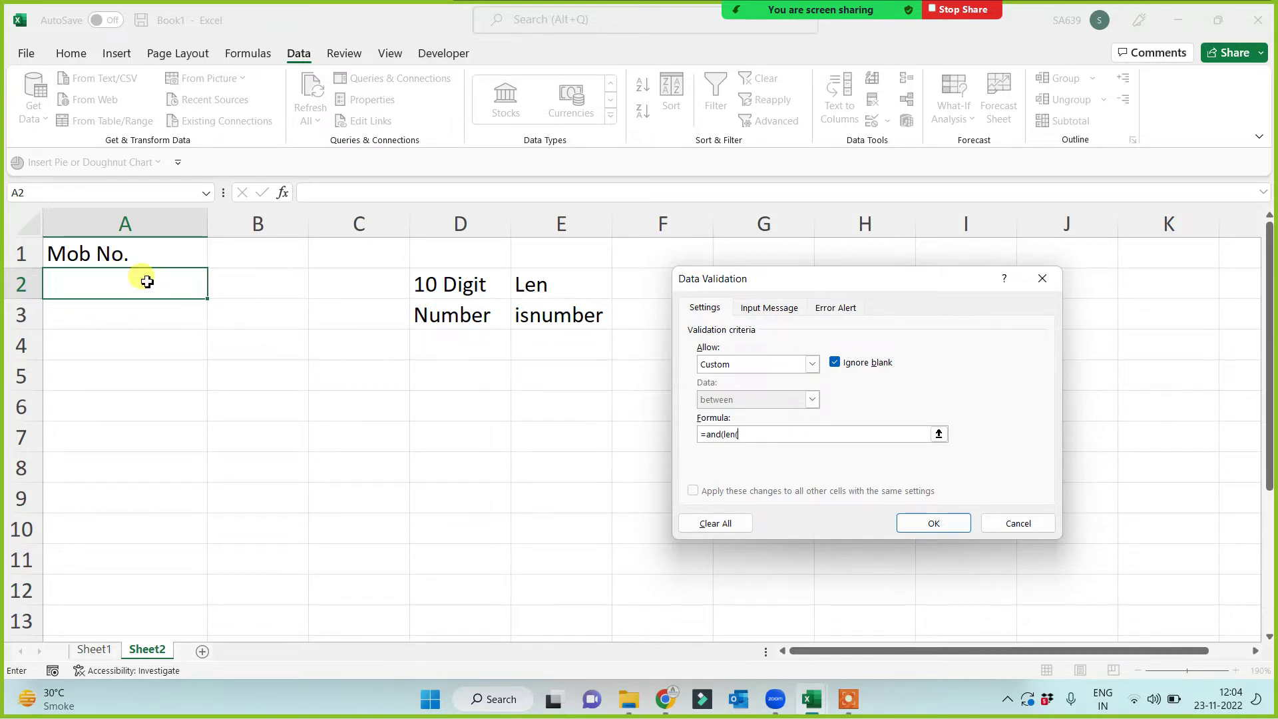
left_click(146, 280)
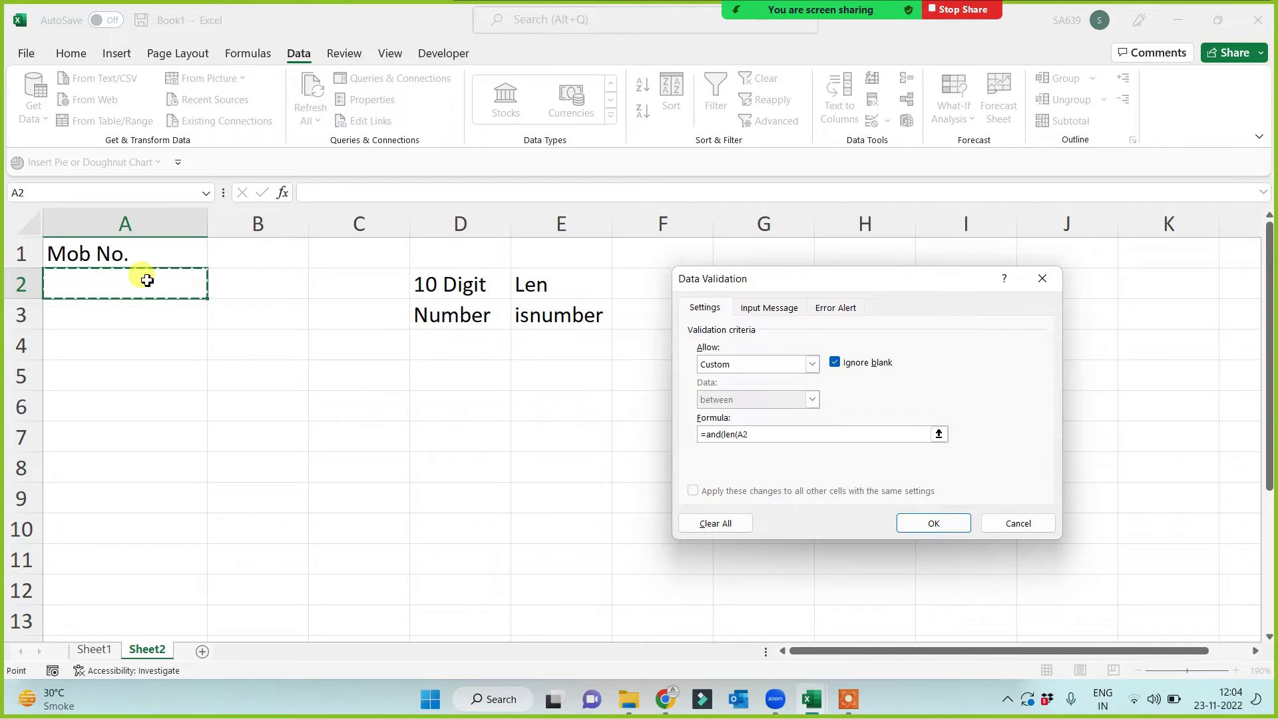
type(")=")
type("10,")
type("is")
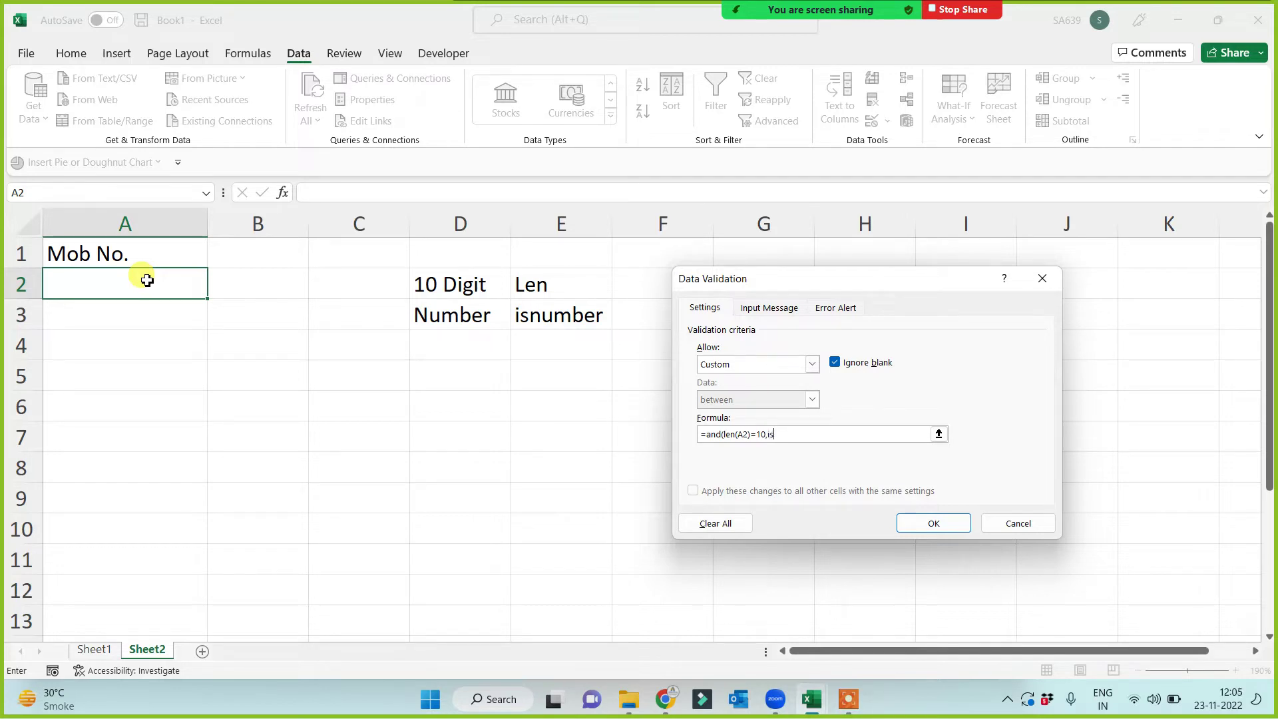
type("number(")
left_click(96, 282)
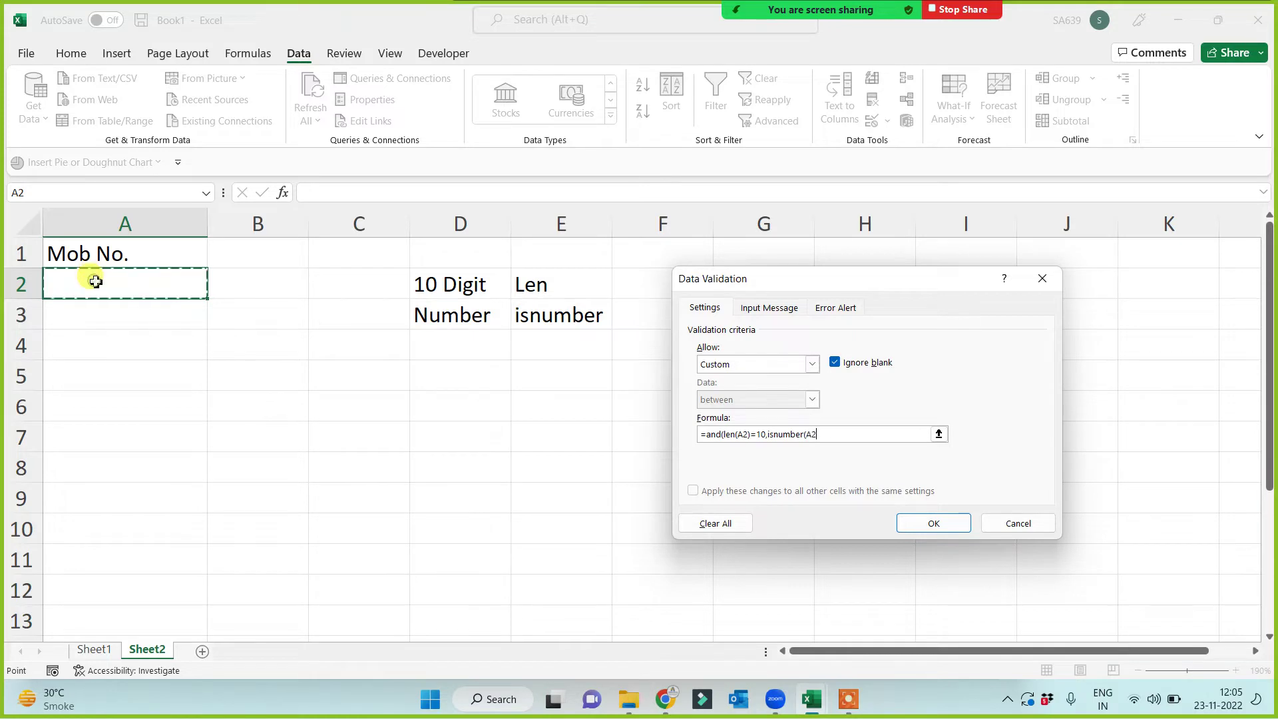
type("))")
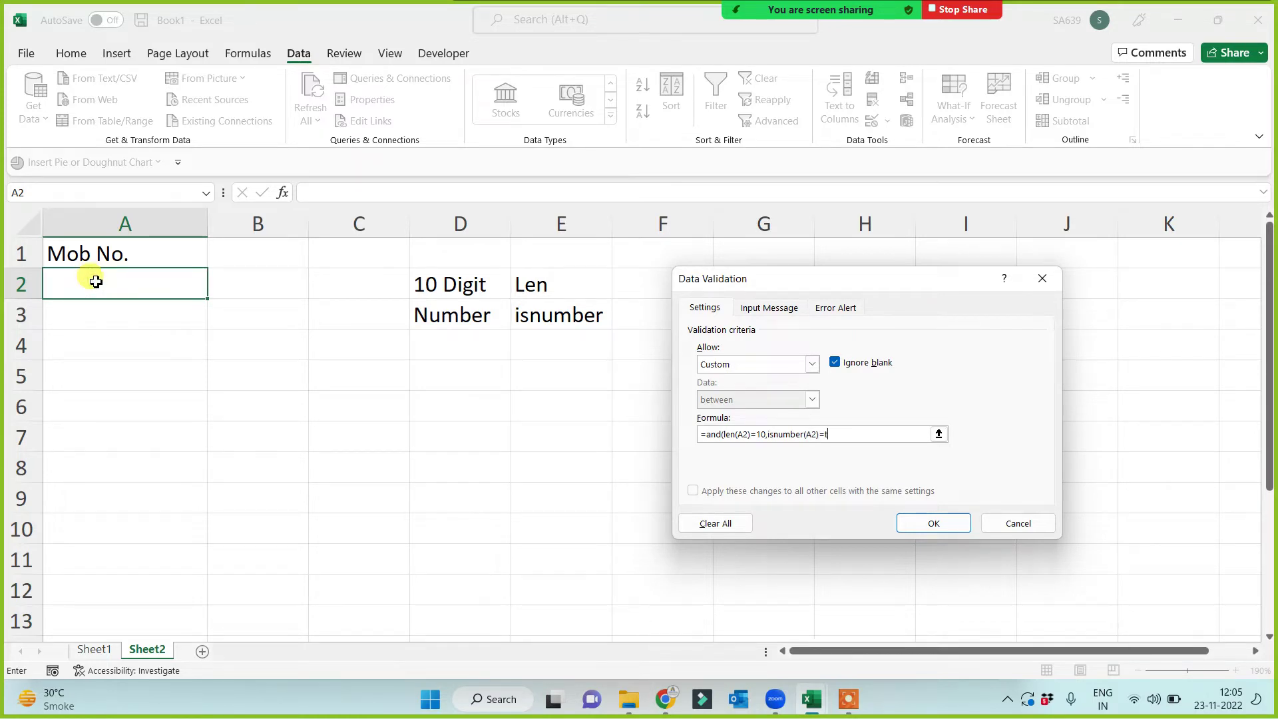
type("rue")
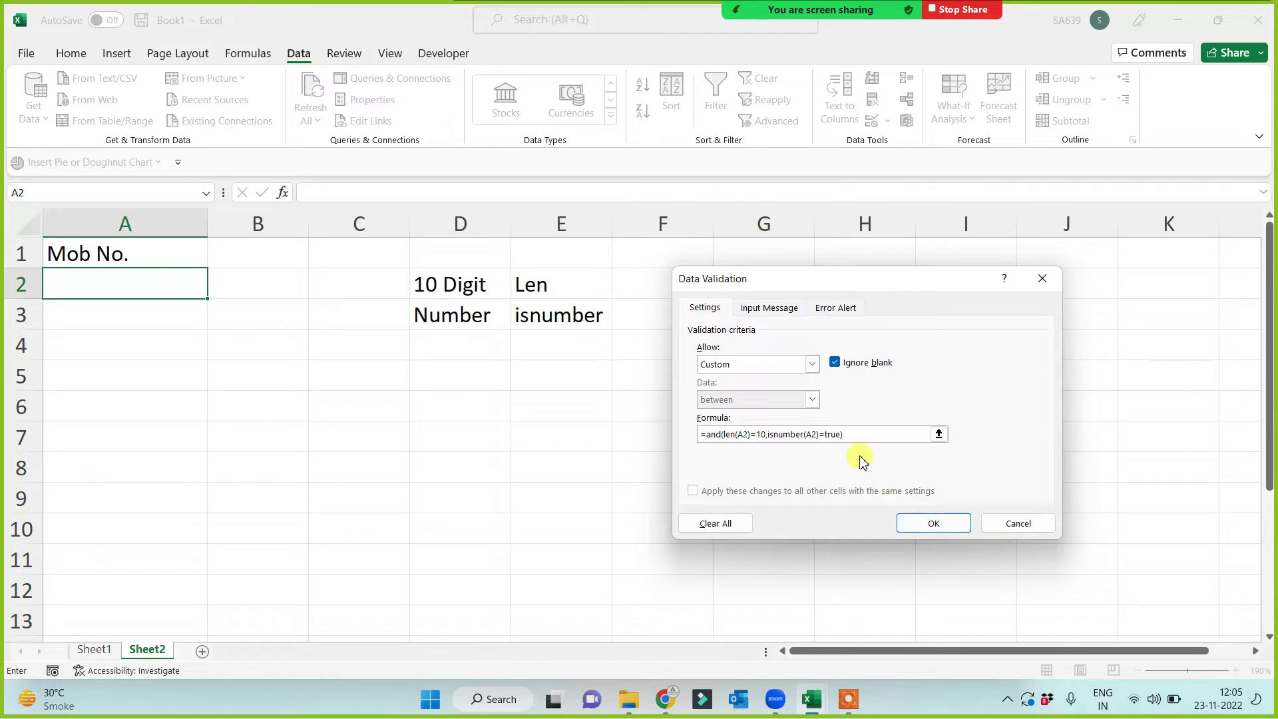
left_click(941, 523)
Copy A2 and paste only its validation rule onto A3:A11.
key("ctrl+c")
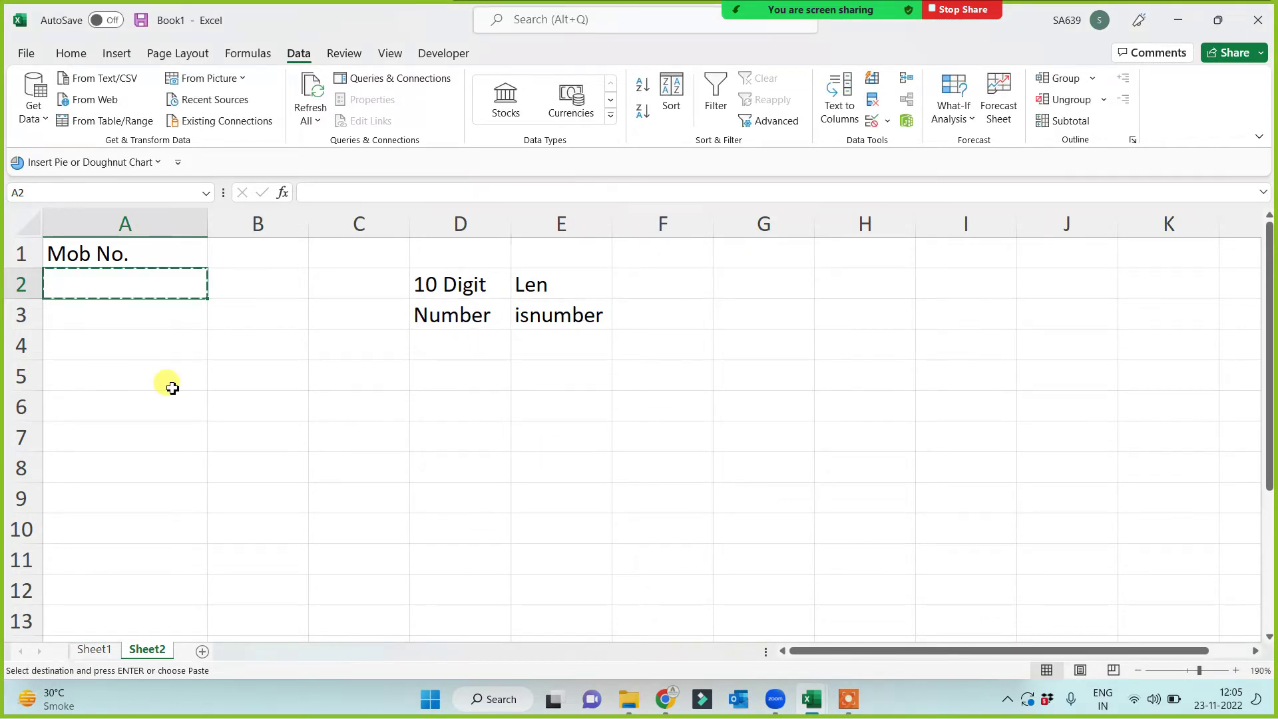
left_click_drag(102, 313, 85, 562)
right_click(109, 450)
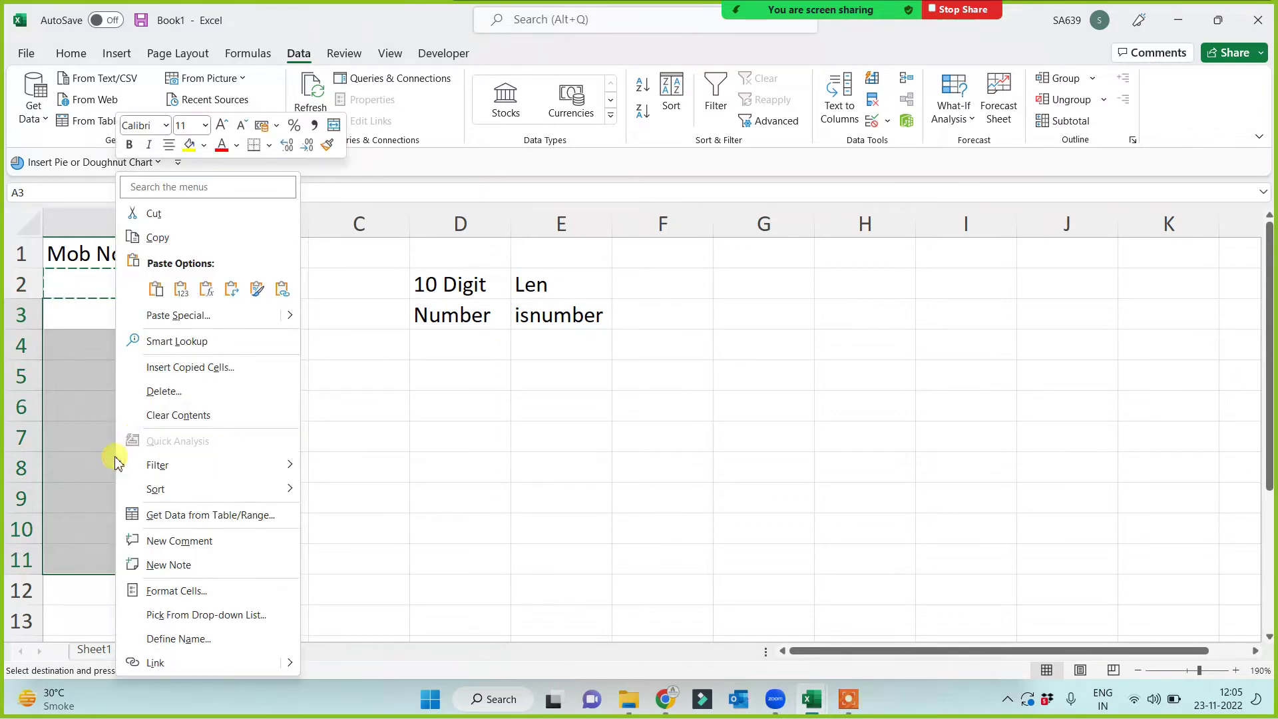
left_click(182, 317)
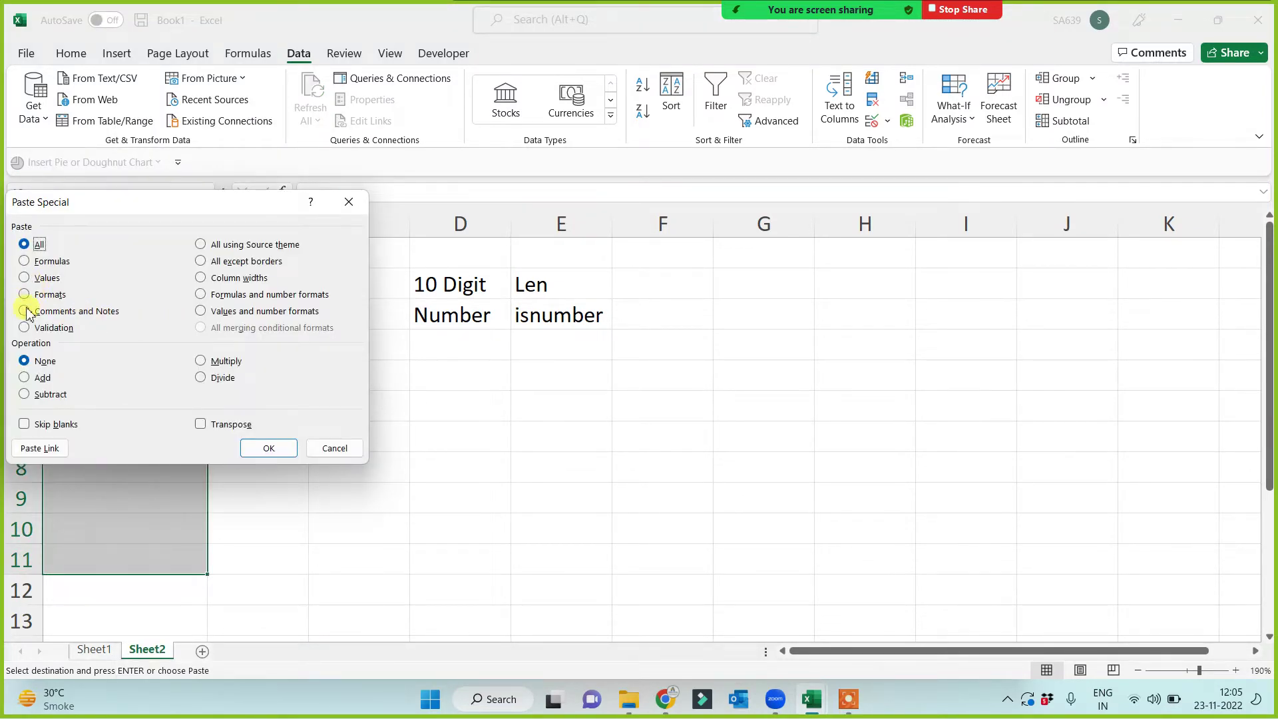
left_click(25, 328)
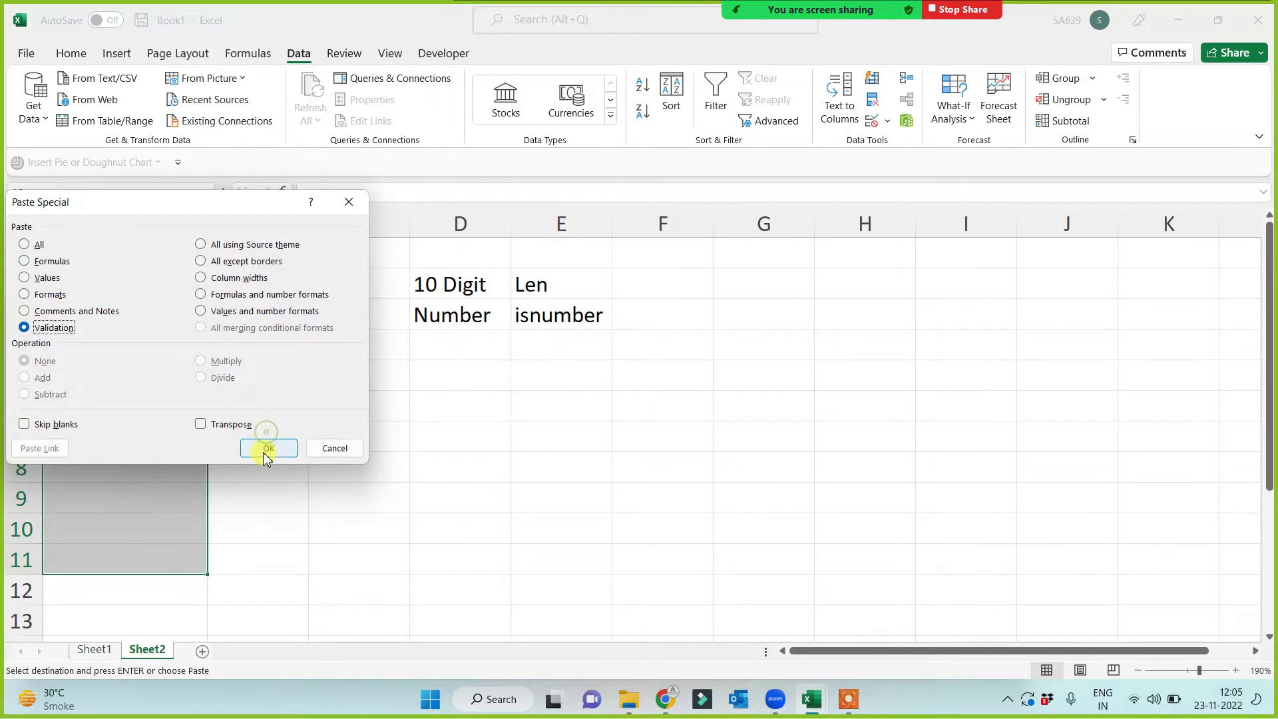
left_click(260, 446)
Enter a 10-digit mobile number in A2; a 12-digit number and a name in A3 get rejected.
left_click(120, 282)
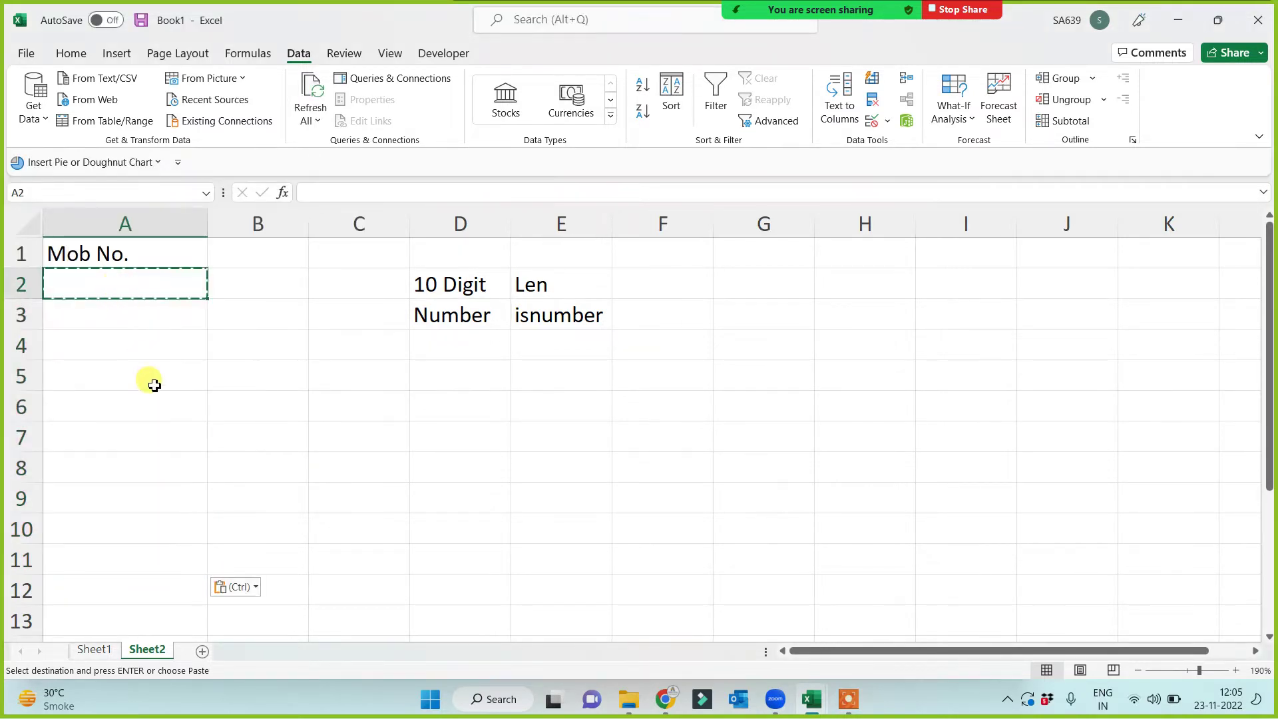
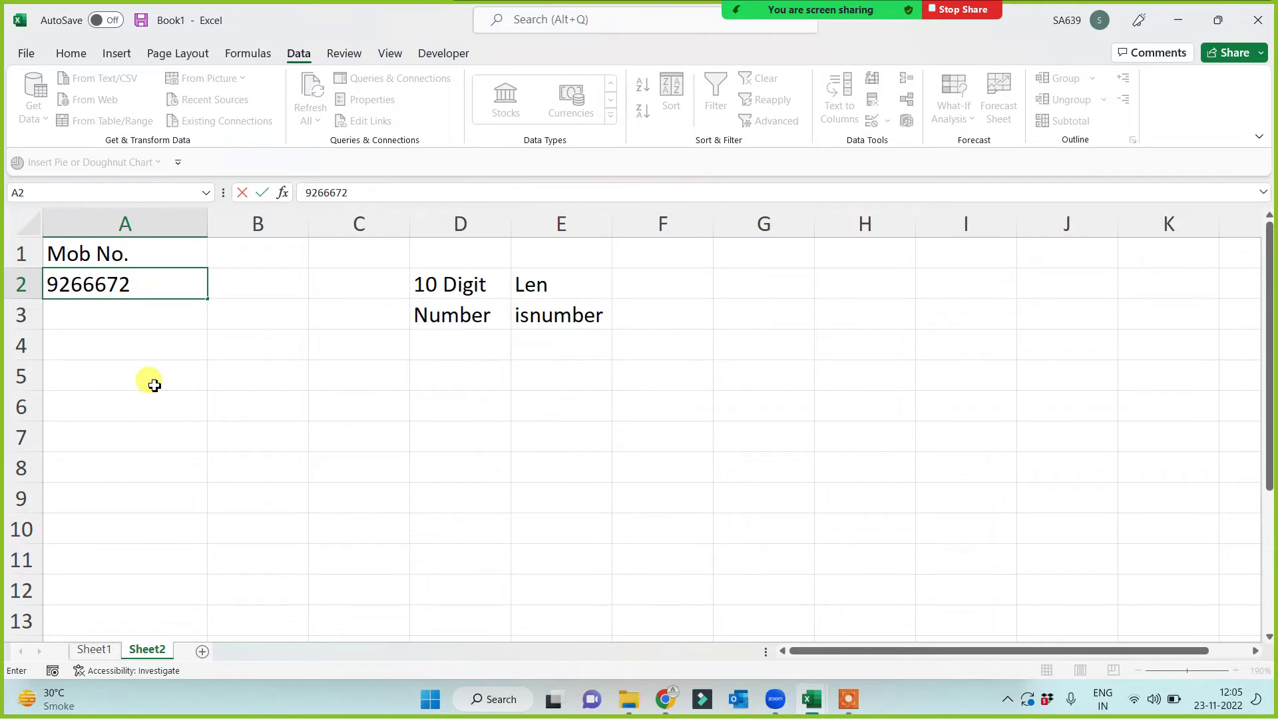
key("Return")
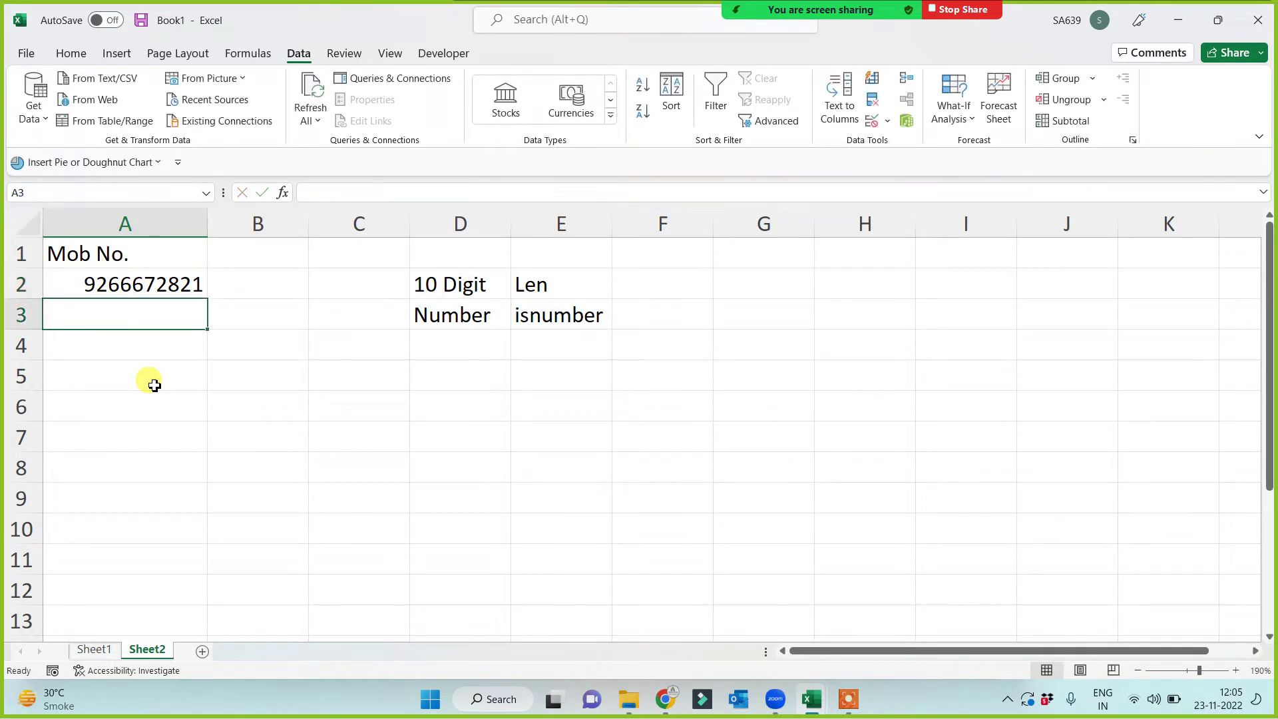
type("92")
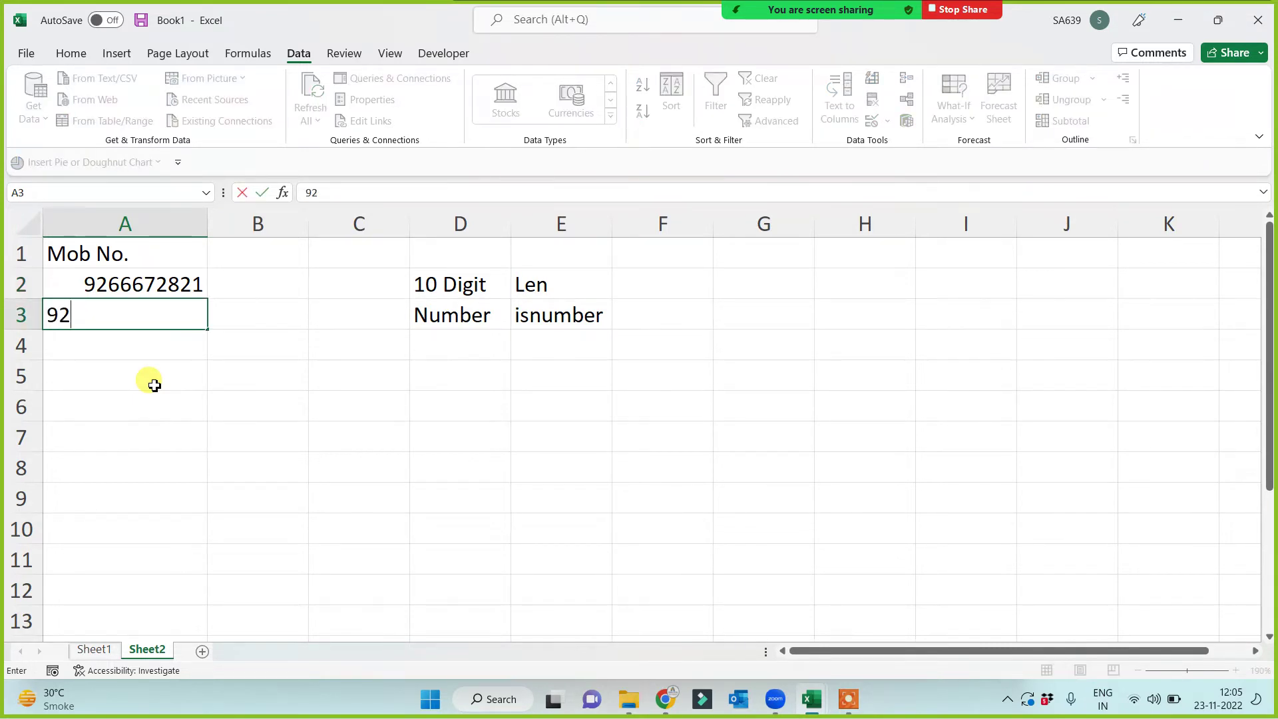
type("366666666")
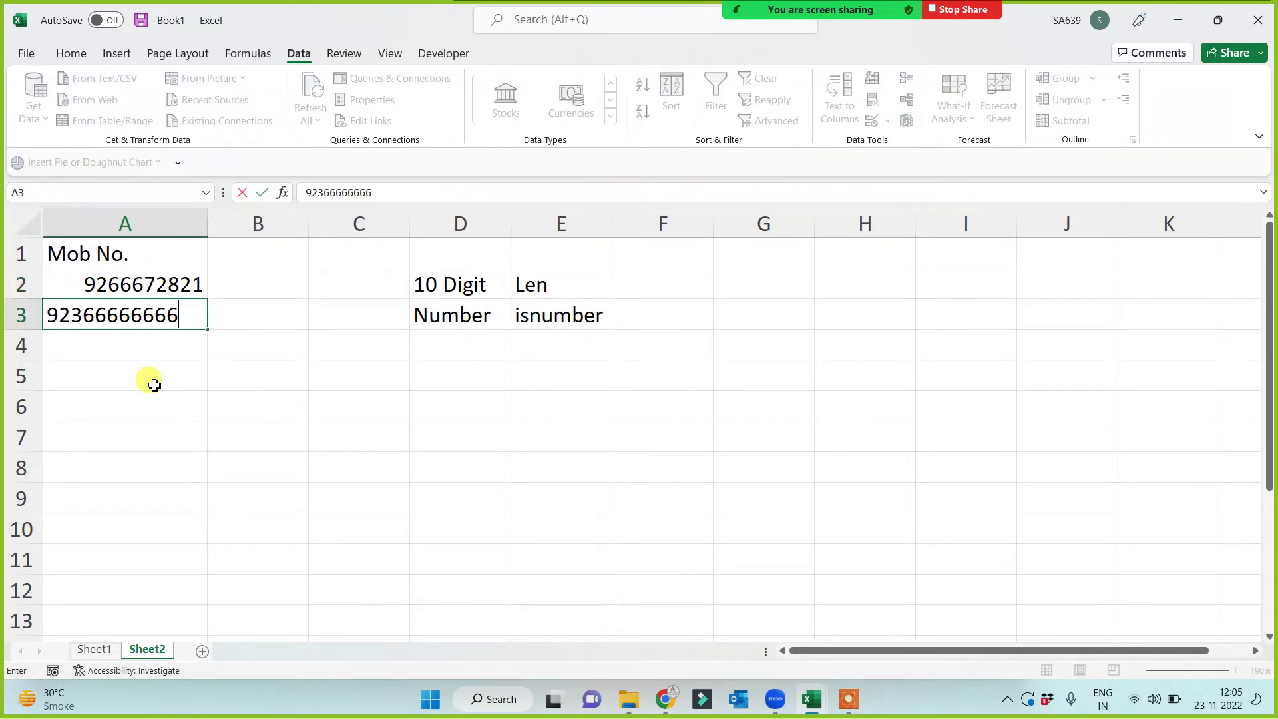
type("6")
key("Return")
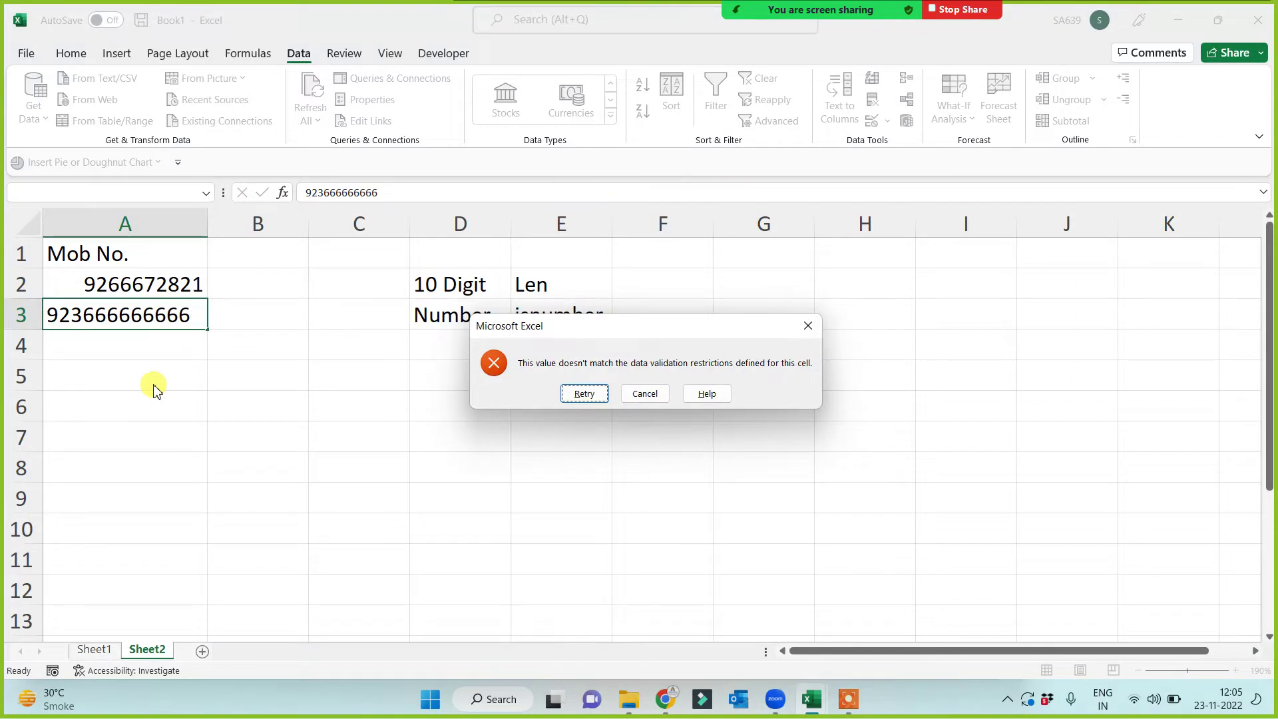
key("Escape")
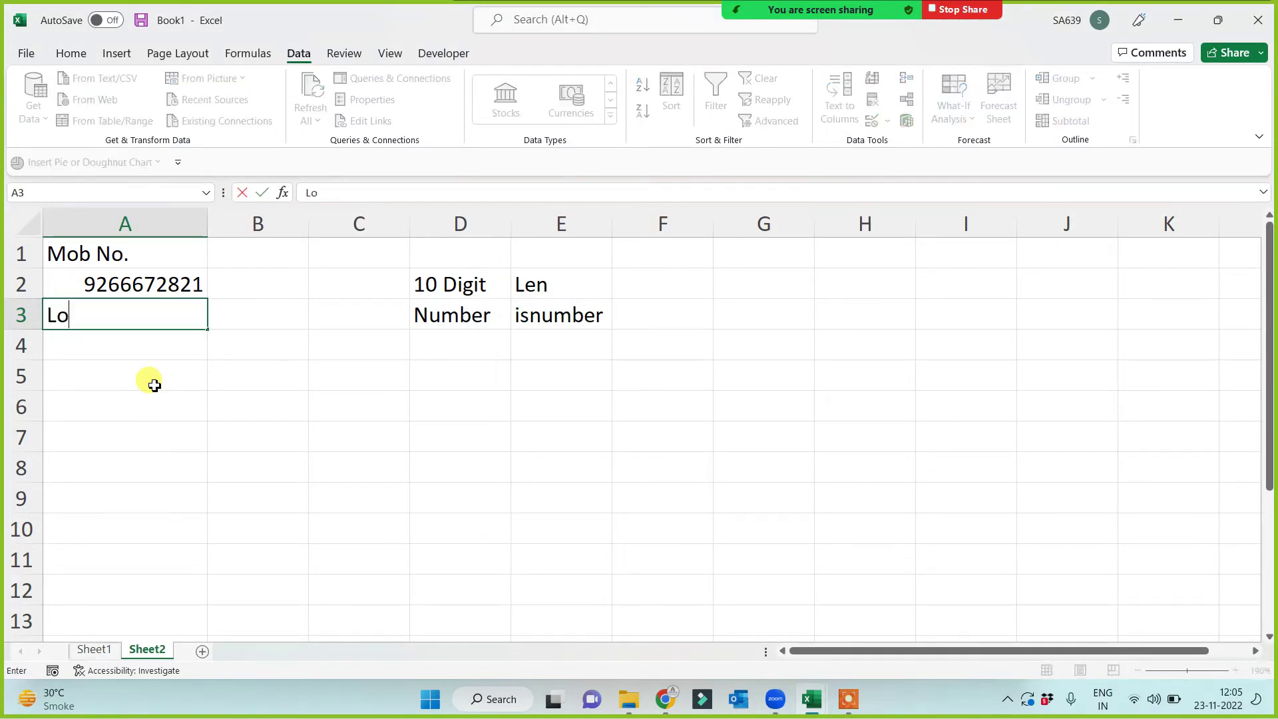
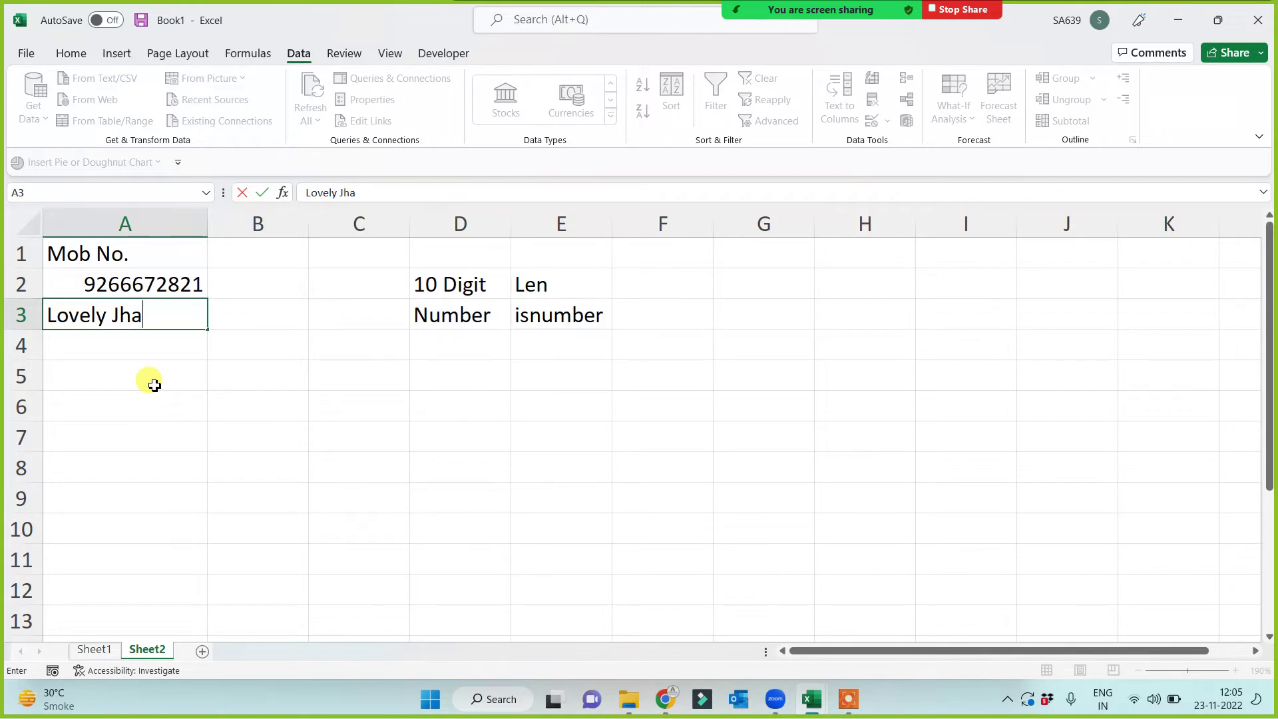
key("Return")
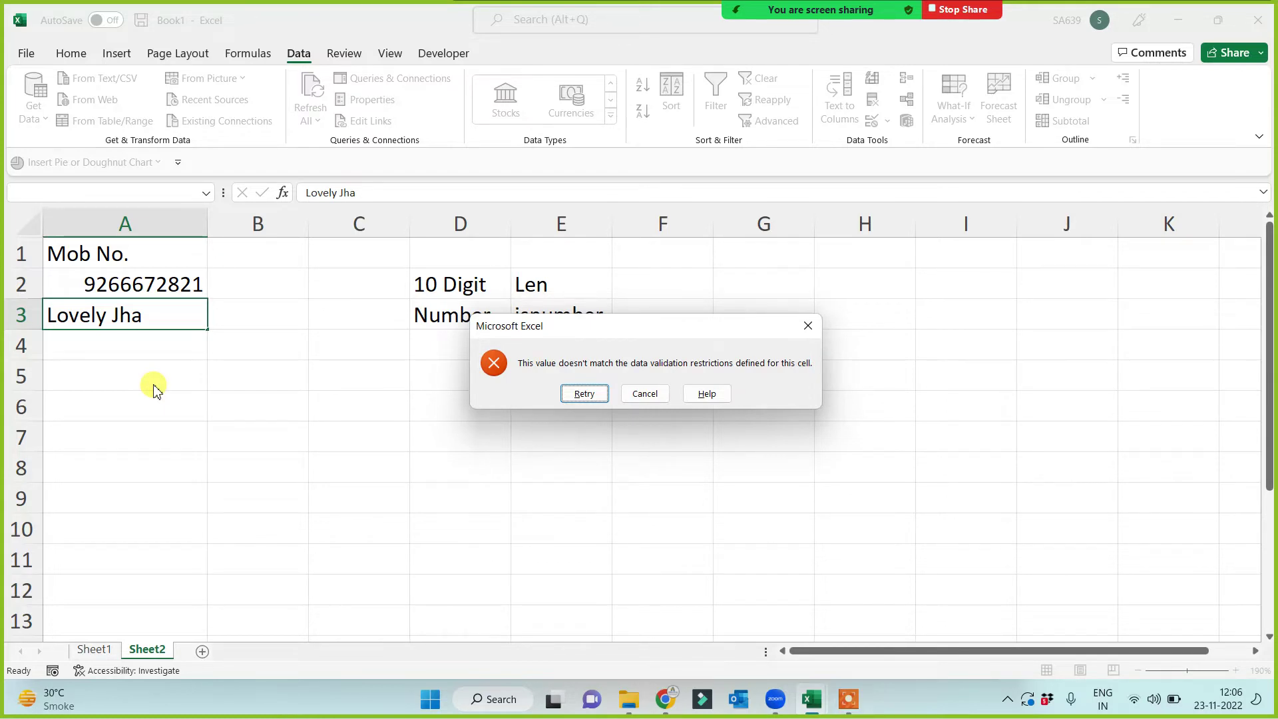
key("Escape")
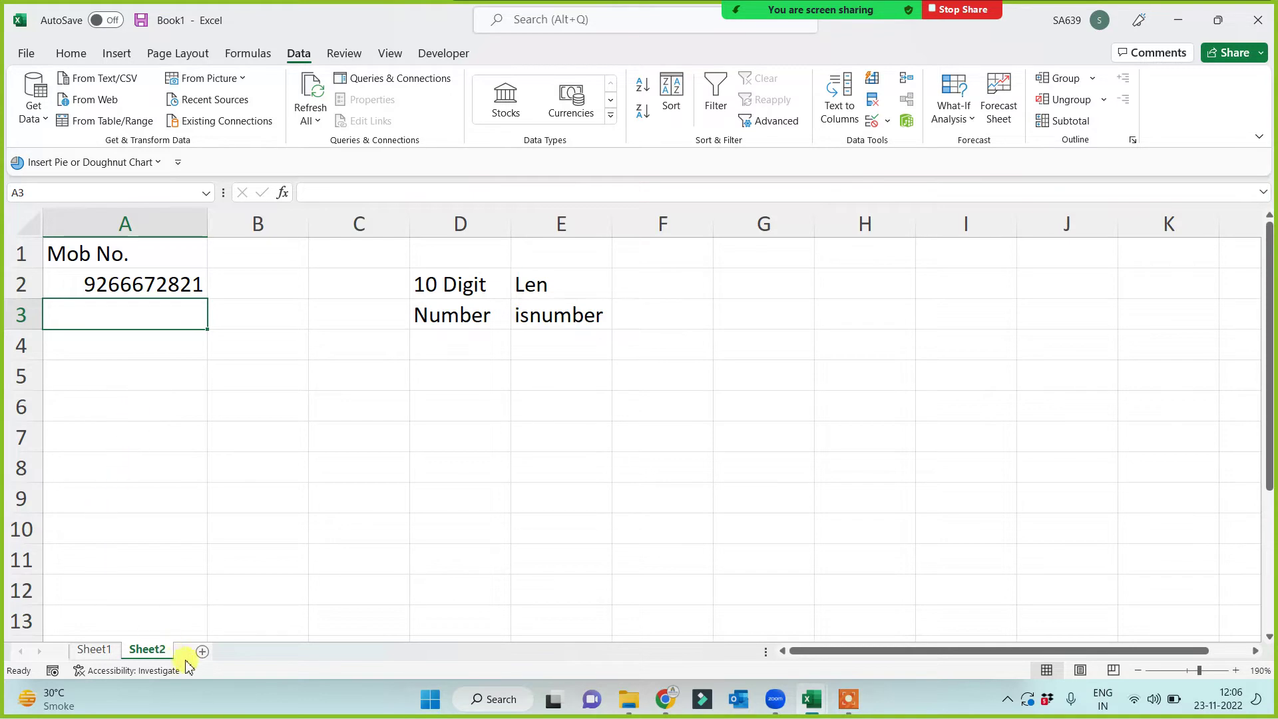
Add Sheet3 and type 'in A column only name allowed if name starts with A' in A1.
left_click(202, 651)
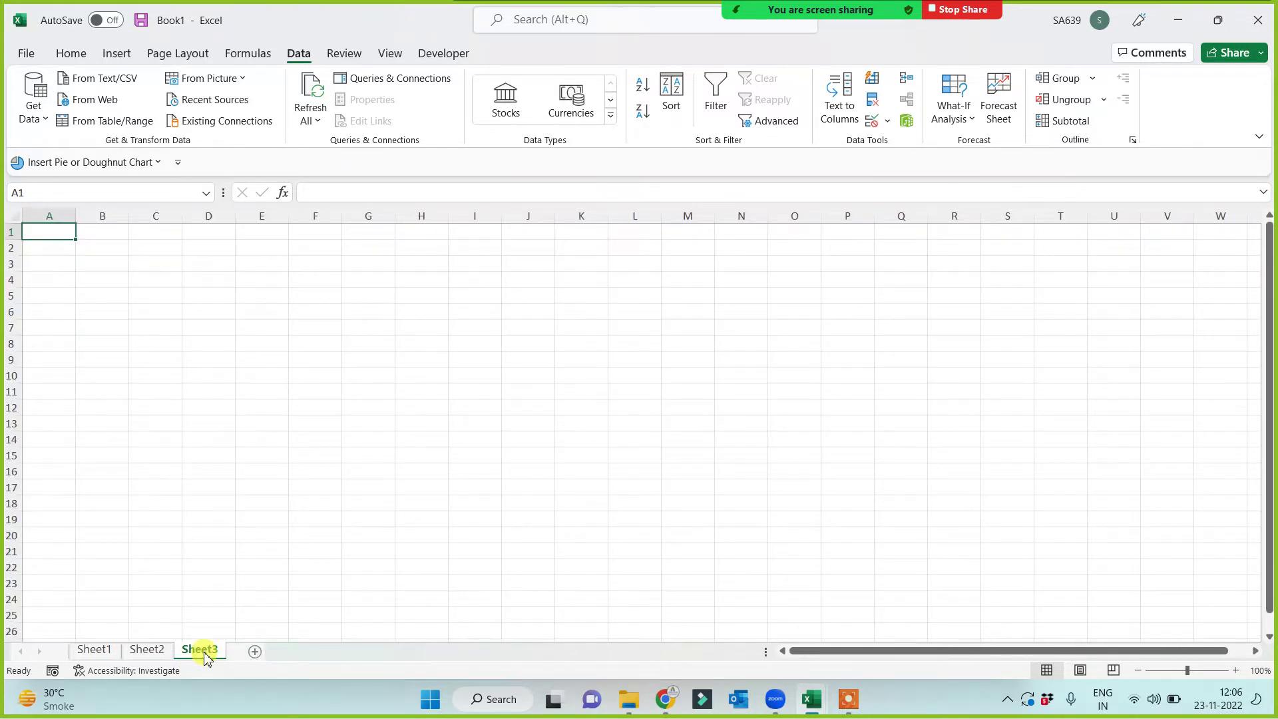
scroll(221, 543, "up", 3)
scroll(225, 517, "up", 1)
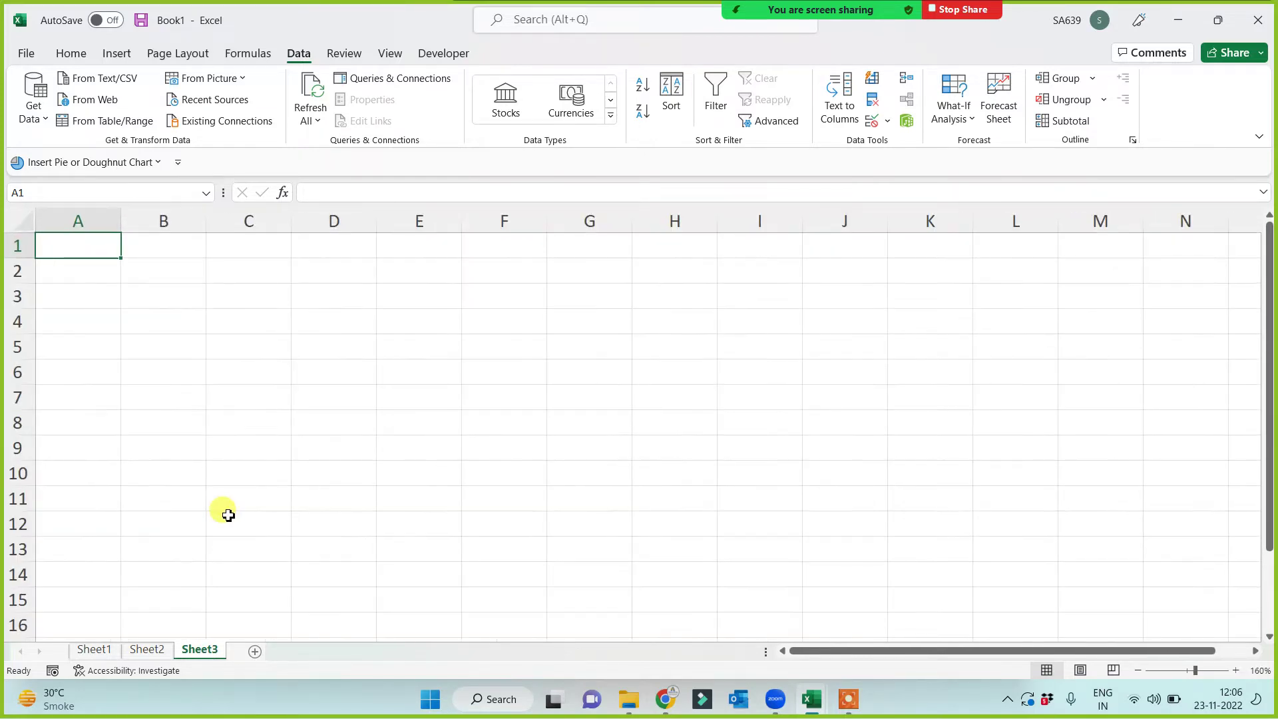
left_click(101, 247)
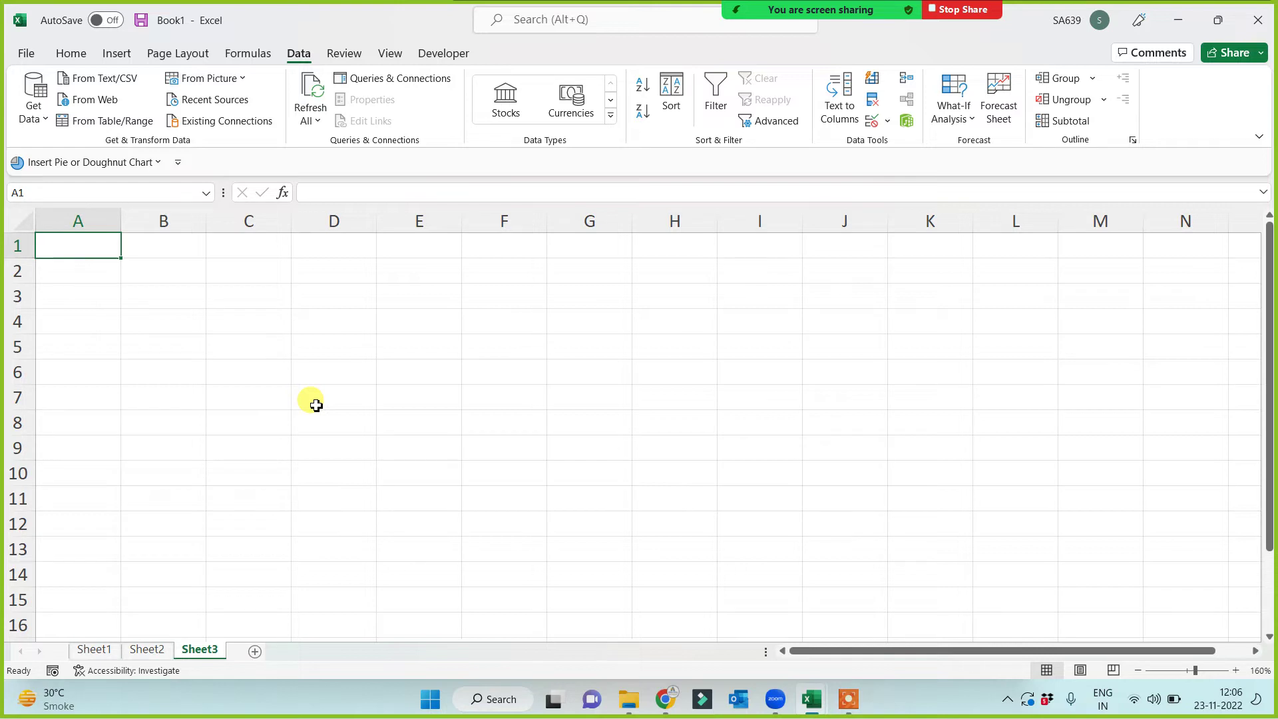
type("in")
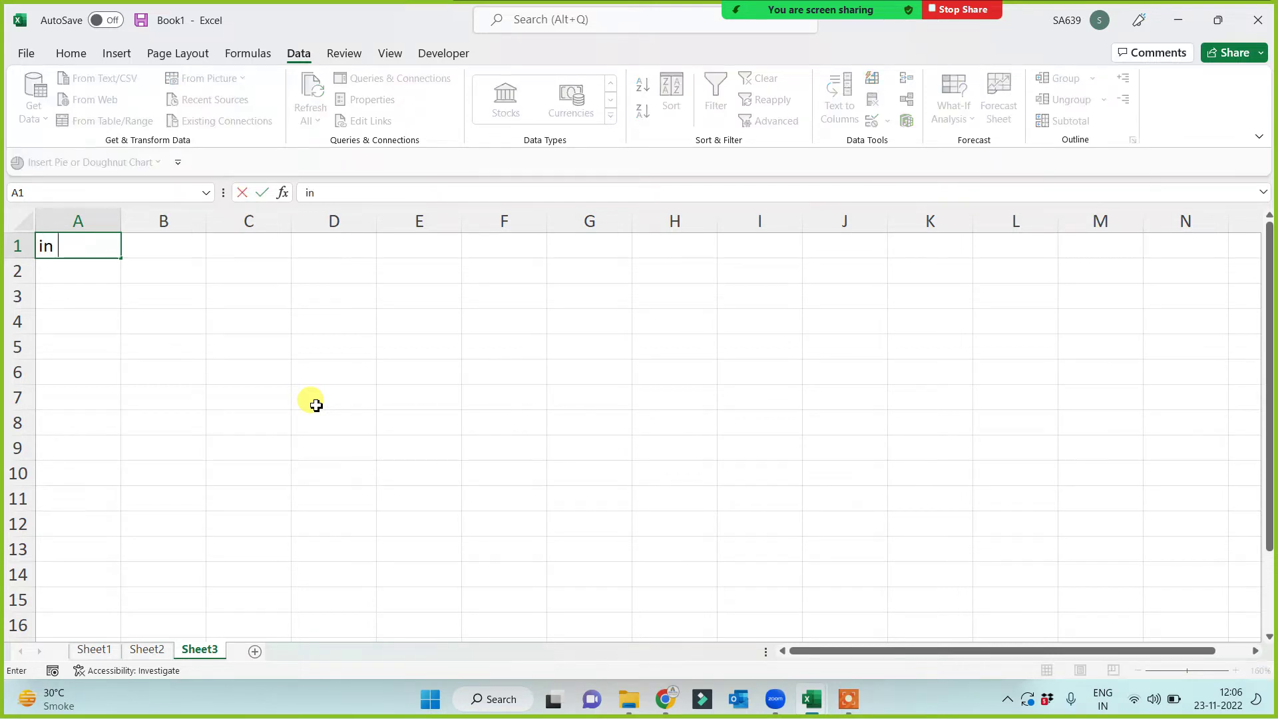
type(" A colu")
type("mn only")
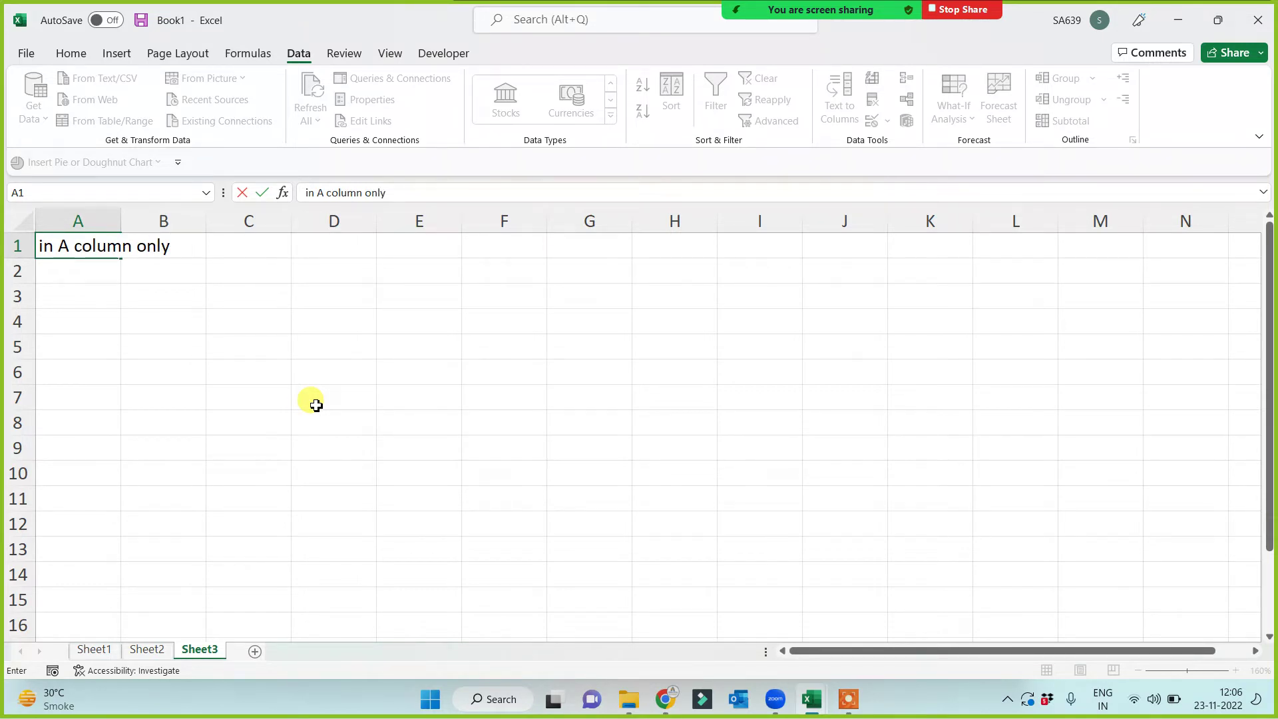
type(" nam")
type("e all")
type("owe")
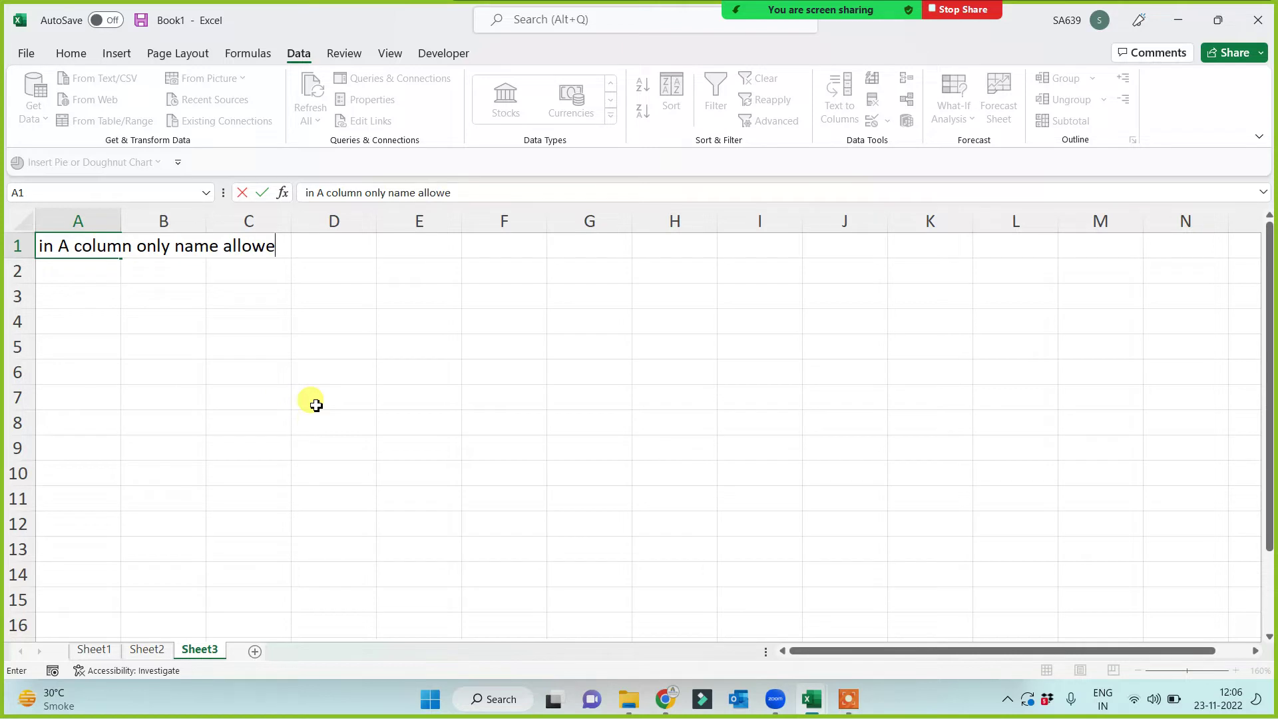
key("BackSpace")
type("d")
key("BackSpace")
type("ed ")
type("if names")
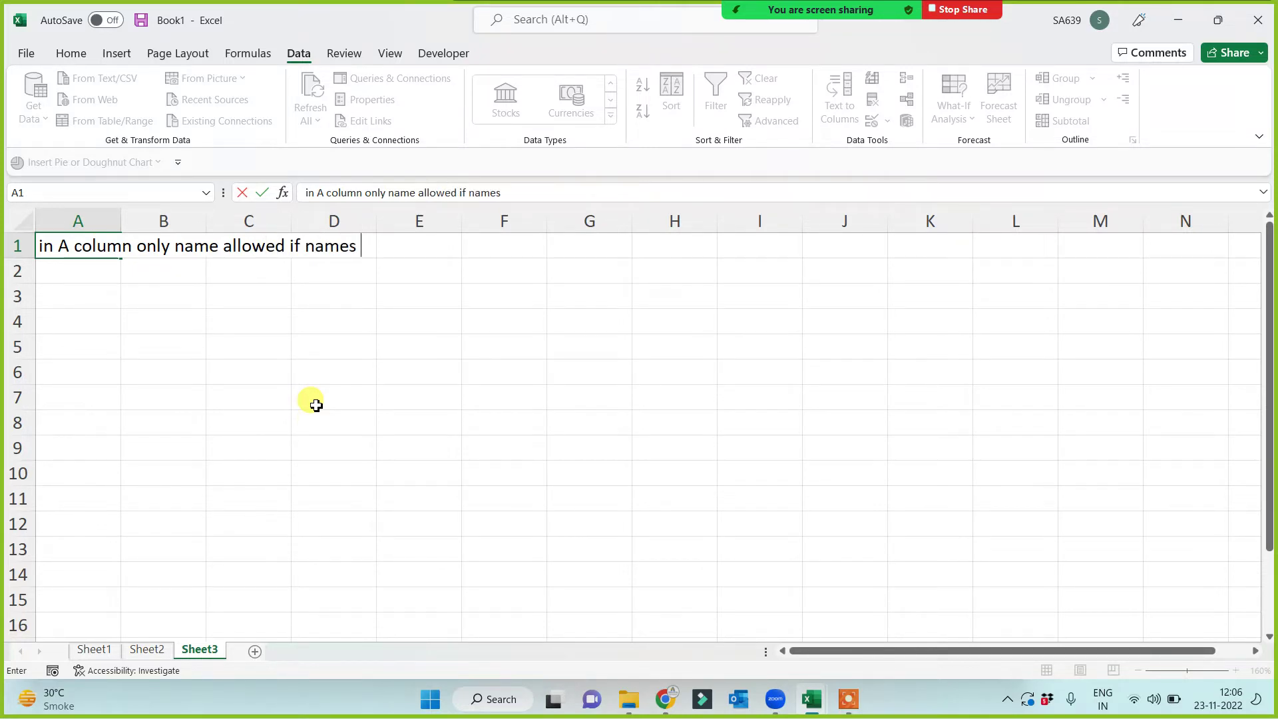
key("BackSpace")
key("BackSpace")
type("starts w")
type("ith A")
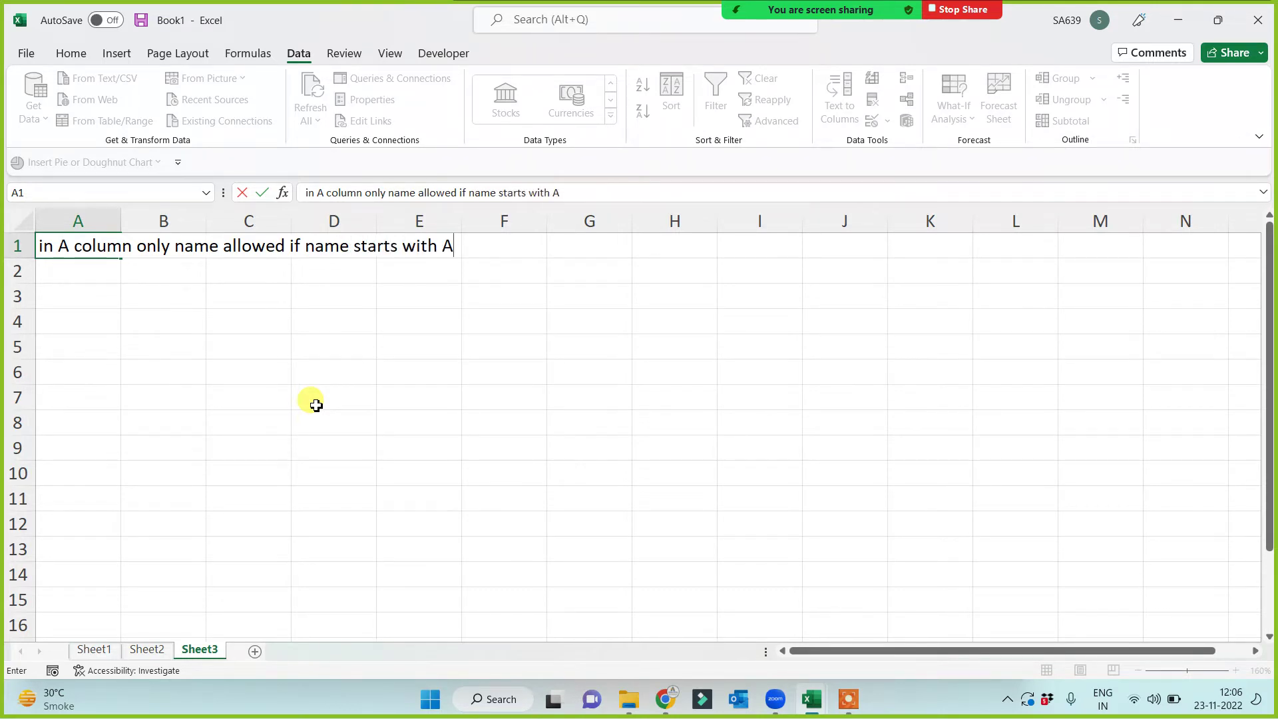
key("Return")
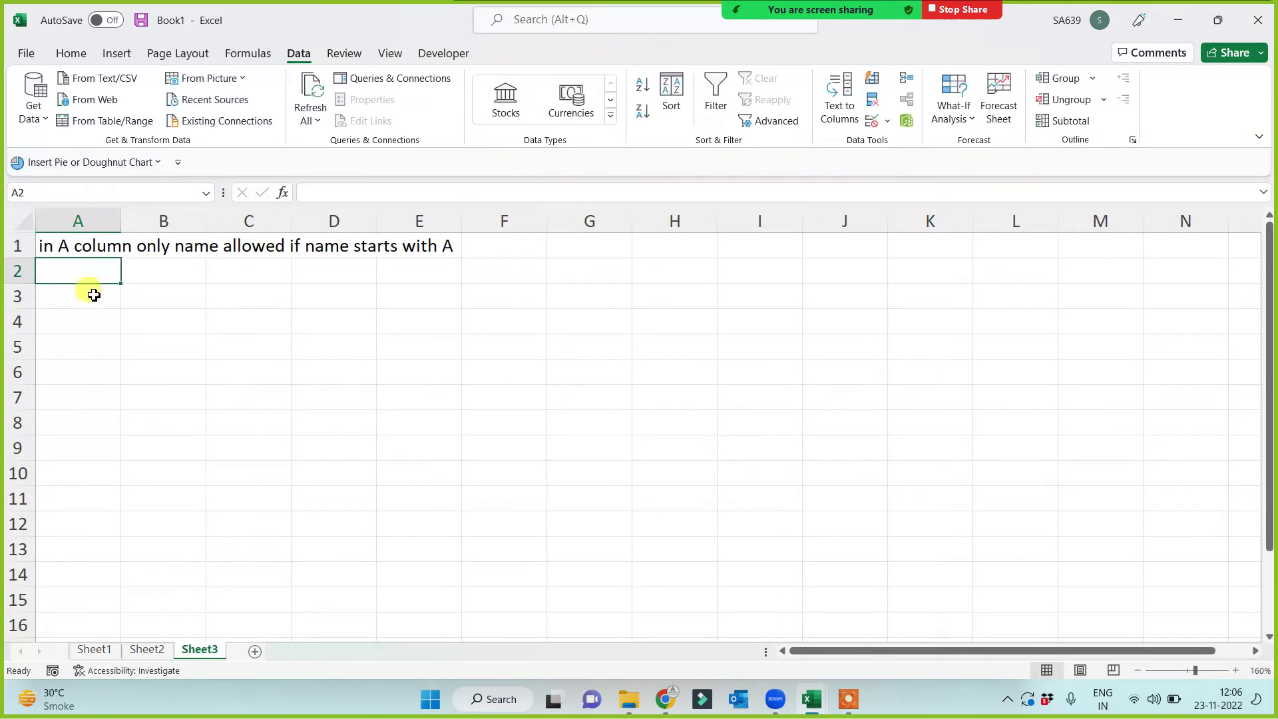
Shorten the A1 note to 'if name starts with A' and widen column A to fit it.
left_click_drag(90, 273, 68, 564)
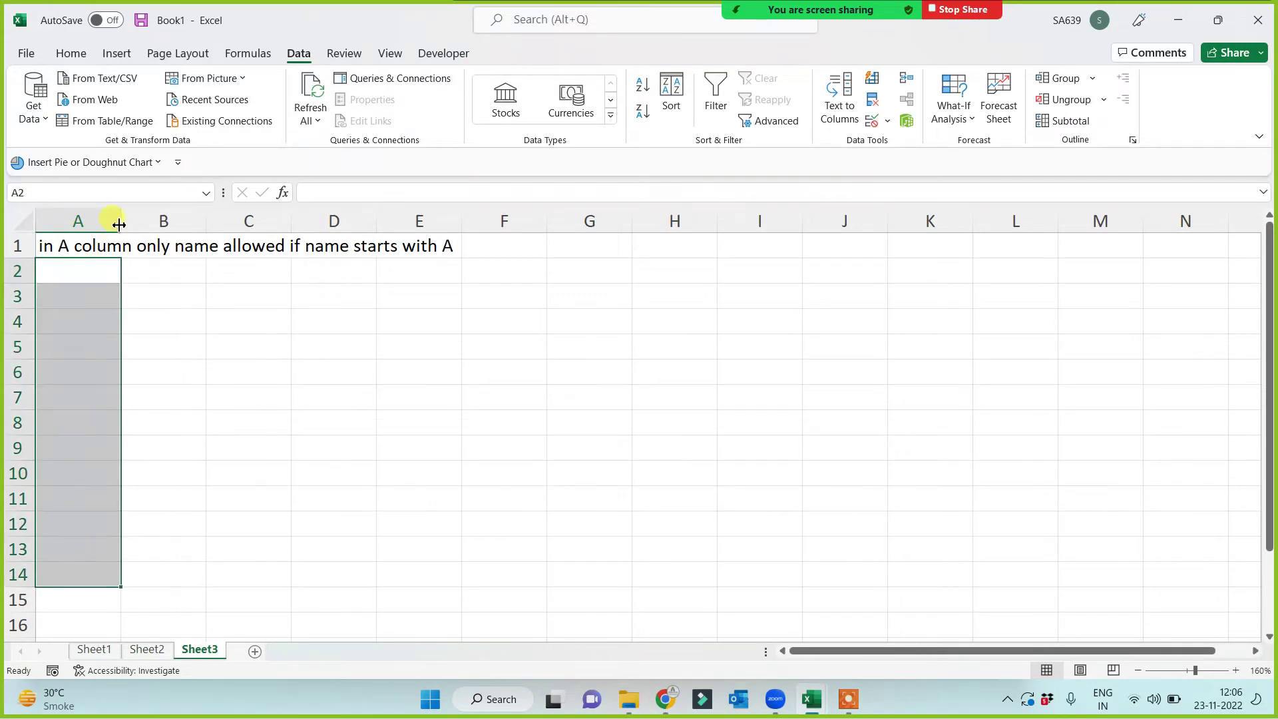
left_click_drag(121, 221, 138, 221)
left_click(108, 355)
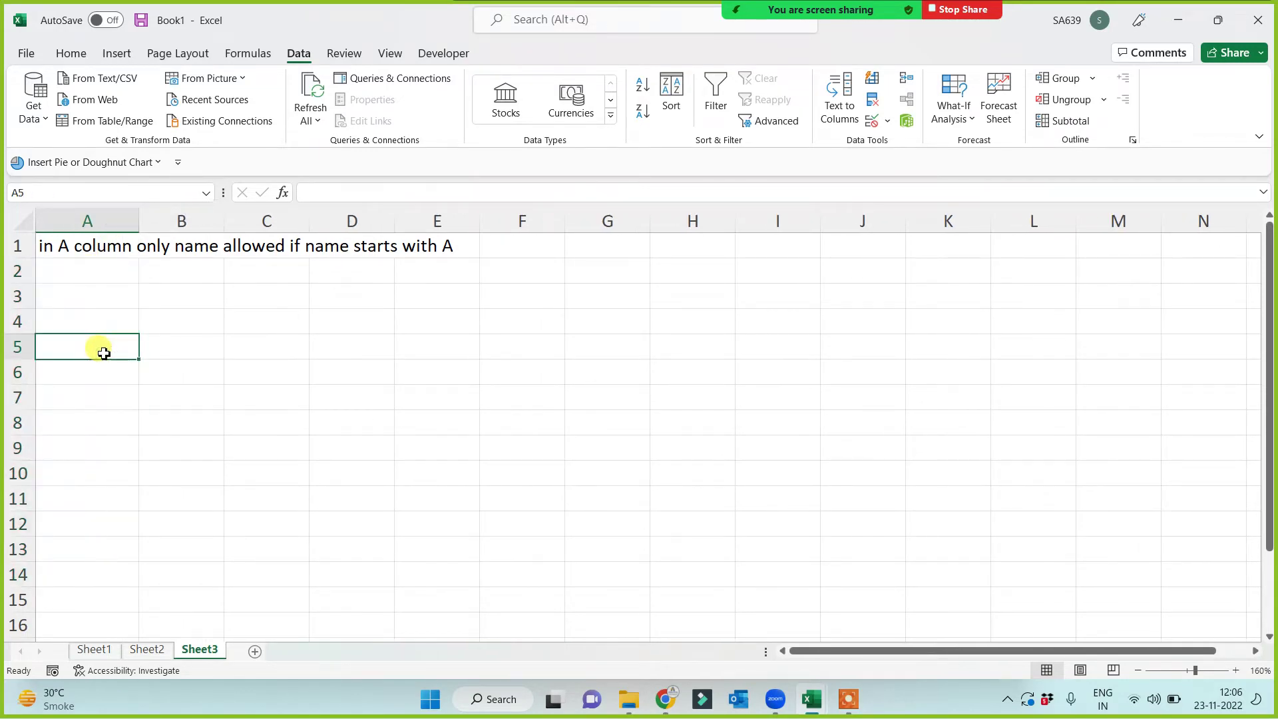
double_click(280, 250)
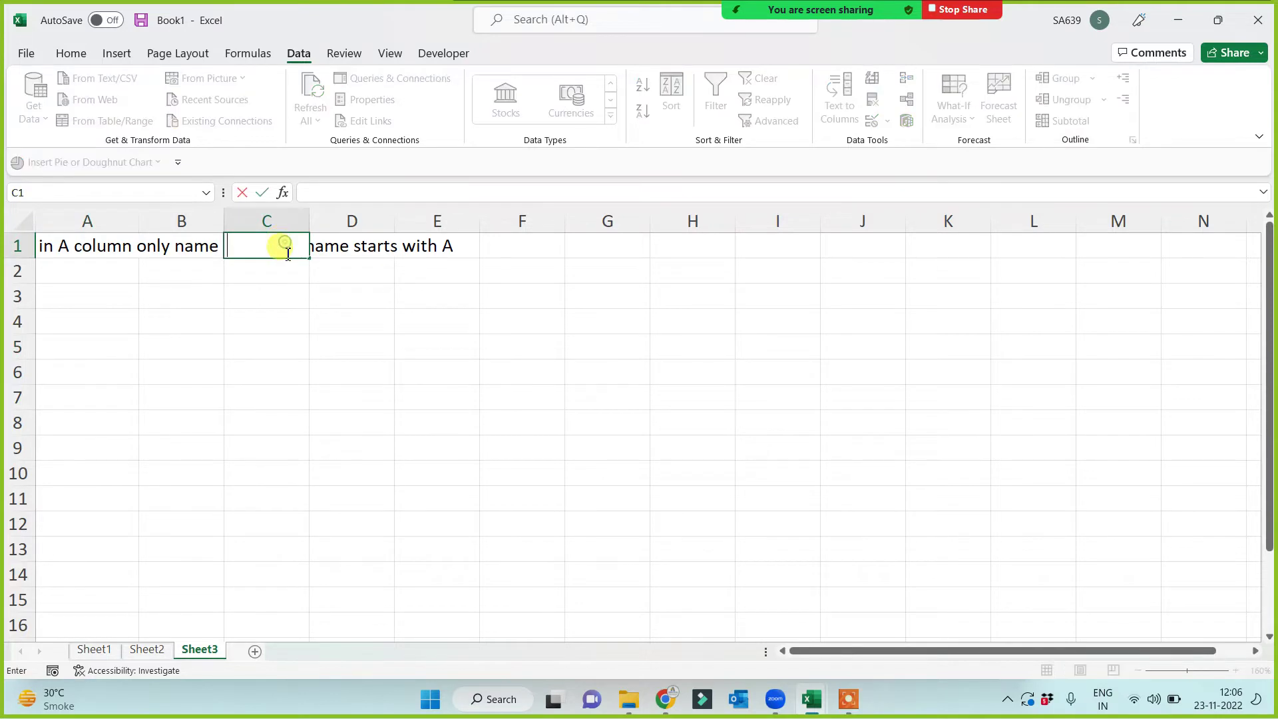
left_click(63, 246)
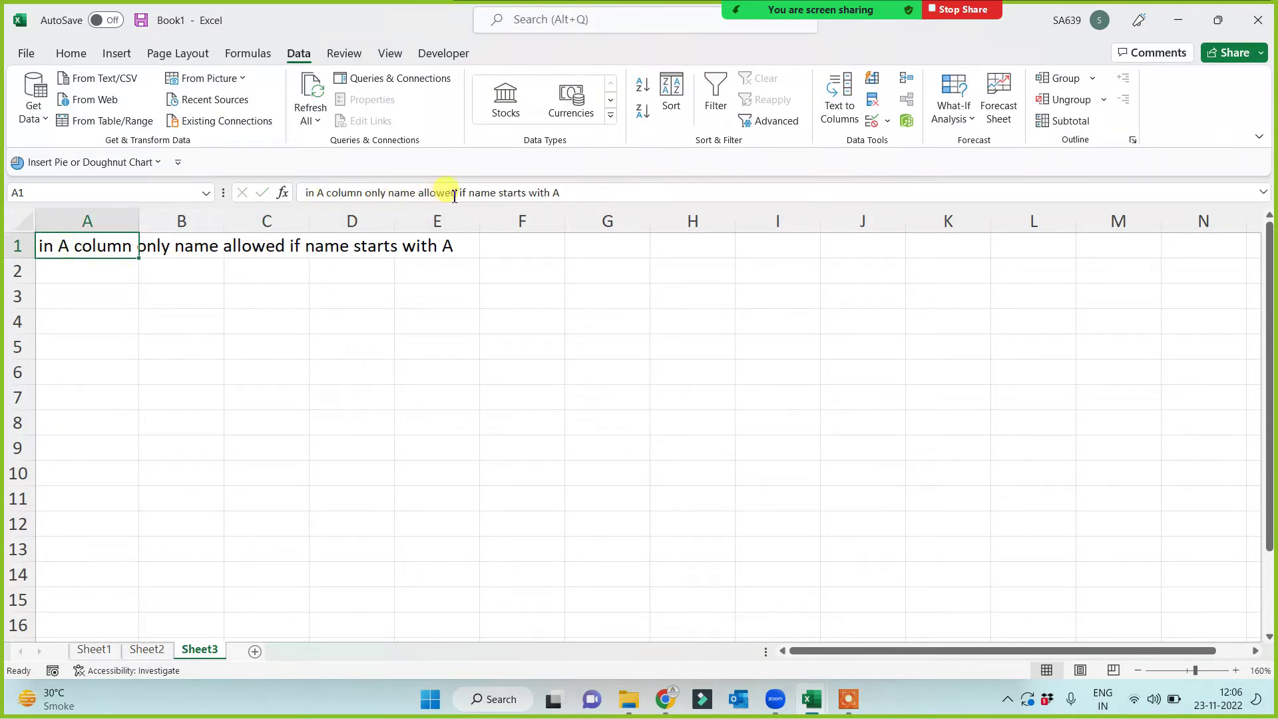
left_click_drag(456, 192, 114, 182)
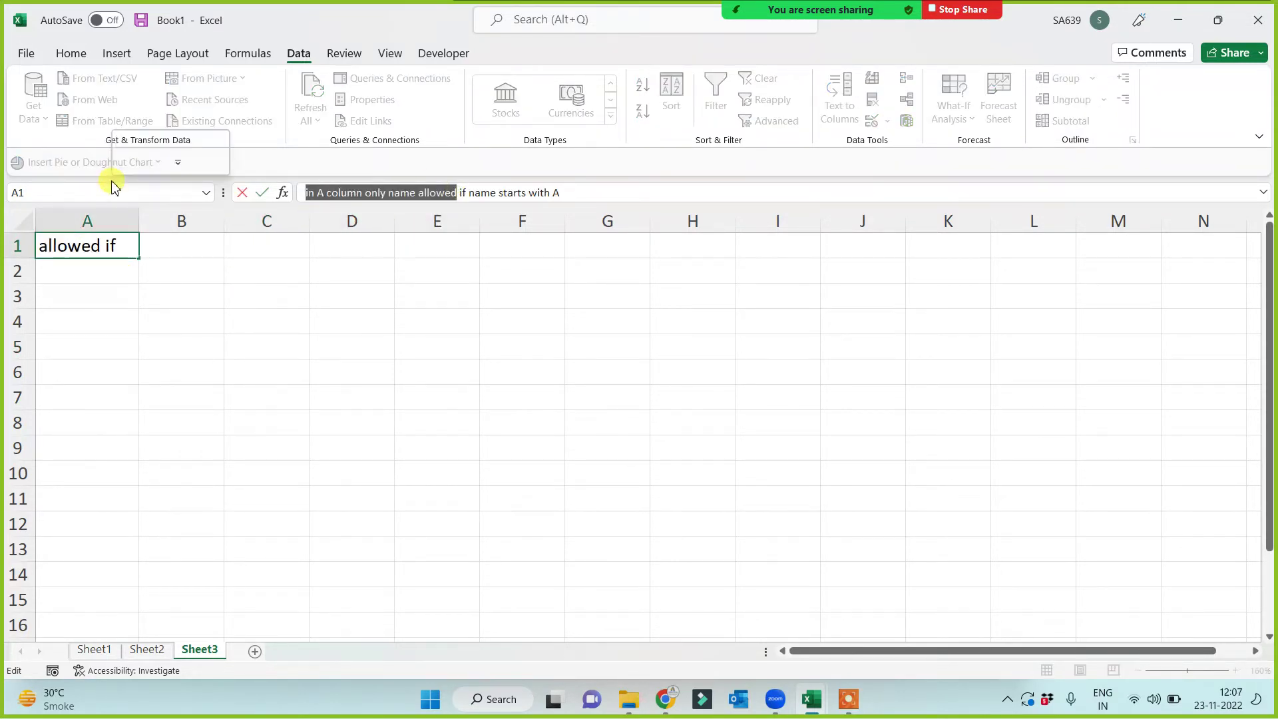
key("BackSpace")
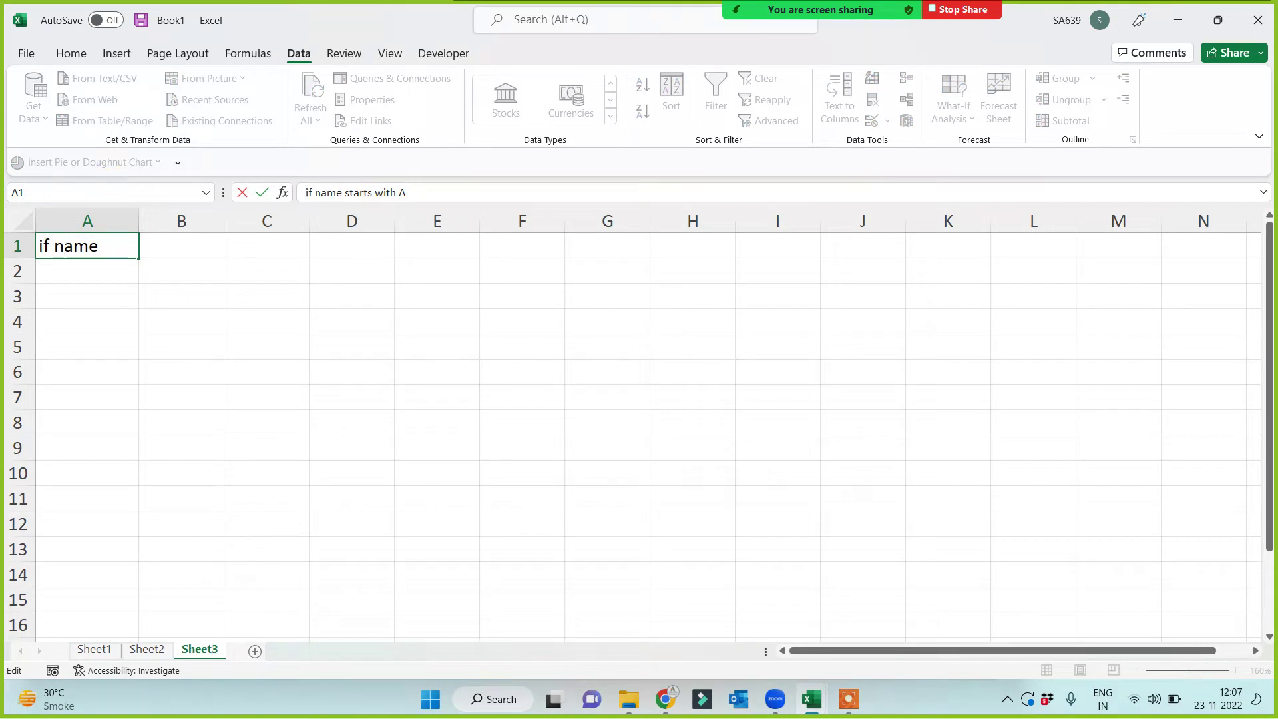
left_click(108, 339)
left_click(107, 246)
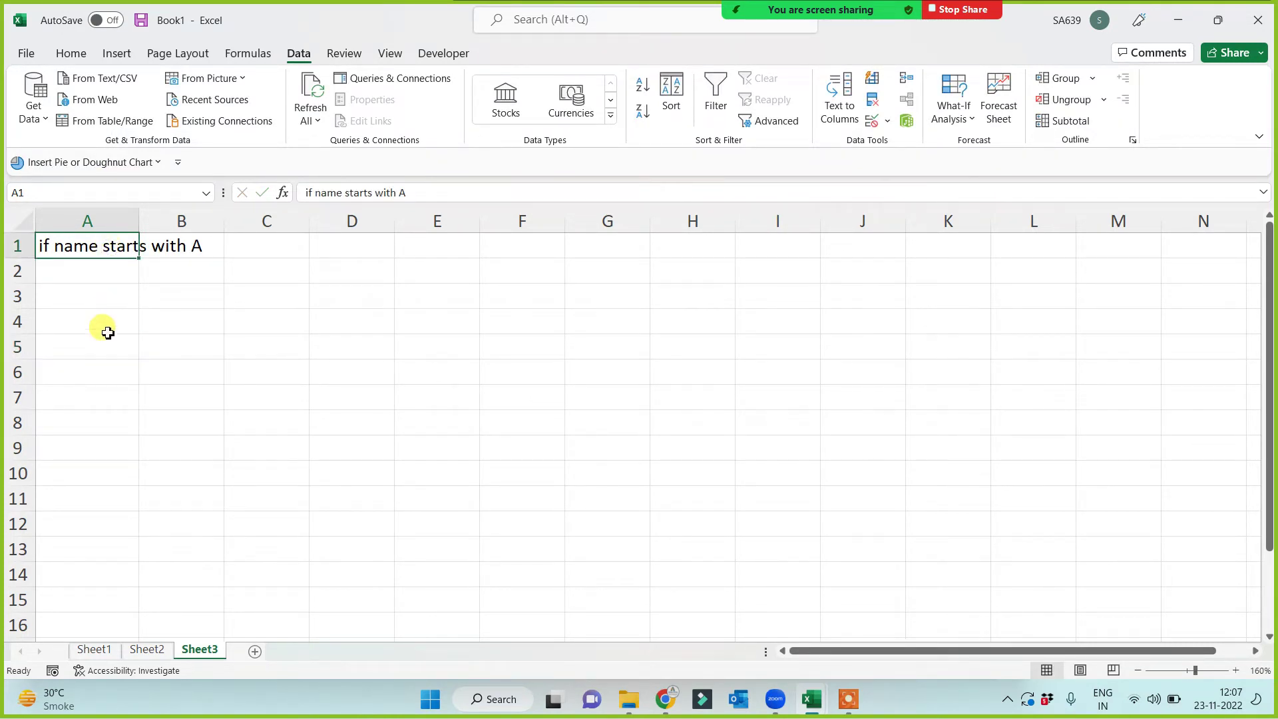
left_click_drag(140, 221, 183, 221)
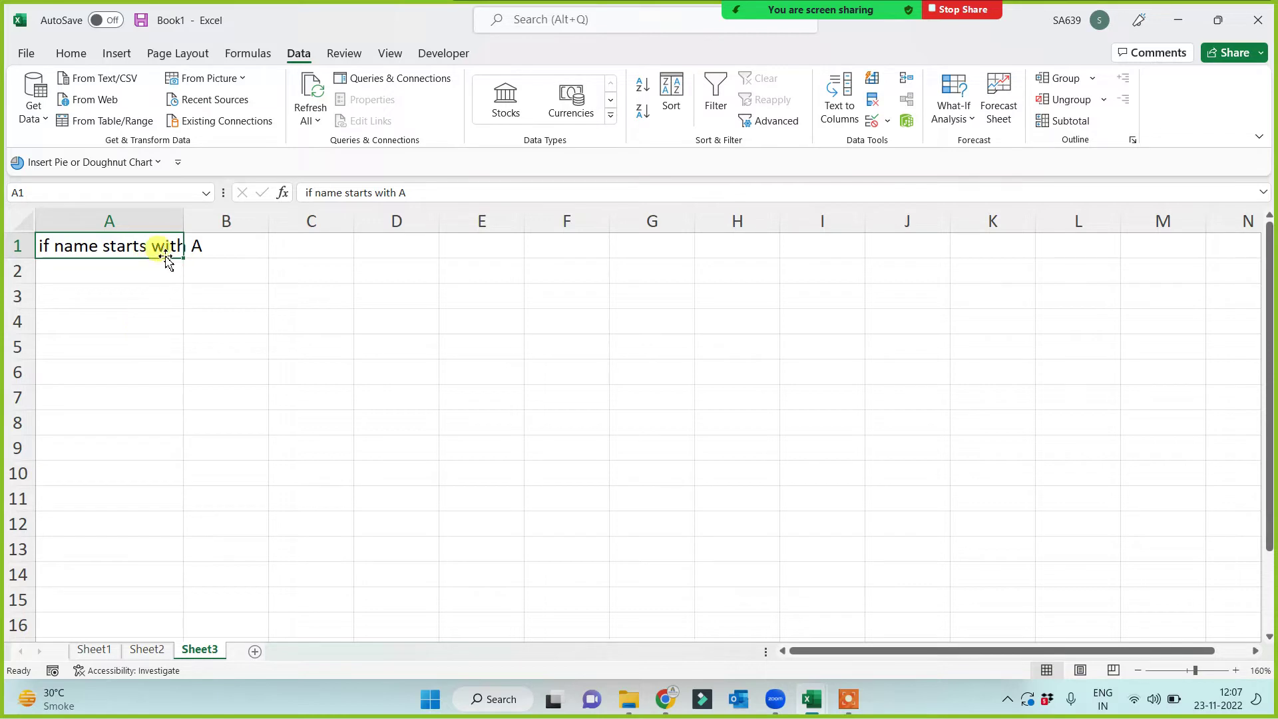
left_click_drag(184, 221, 213, 221)
left_click(173, 318)
left_click(155, 250)
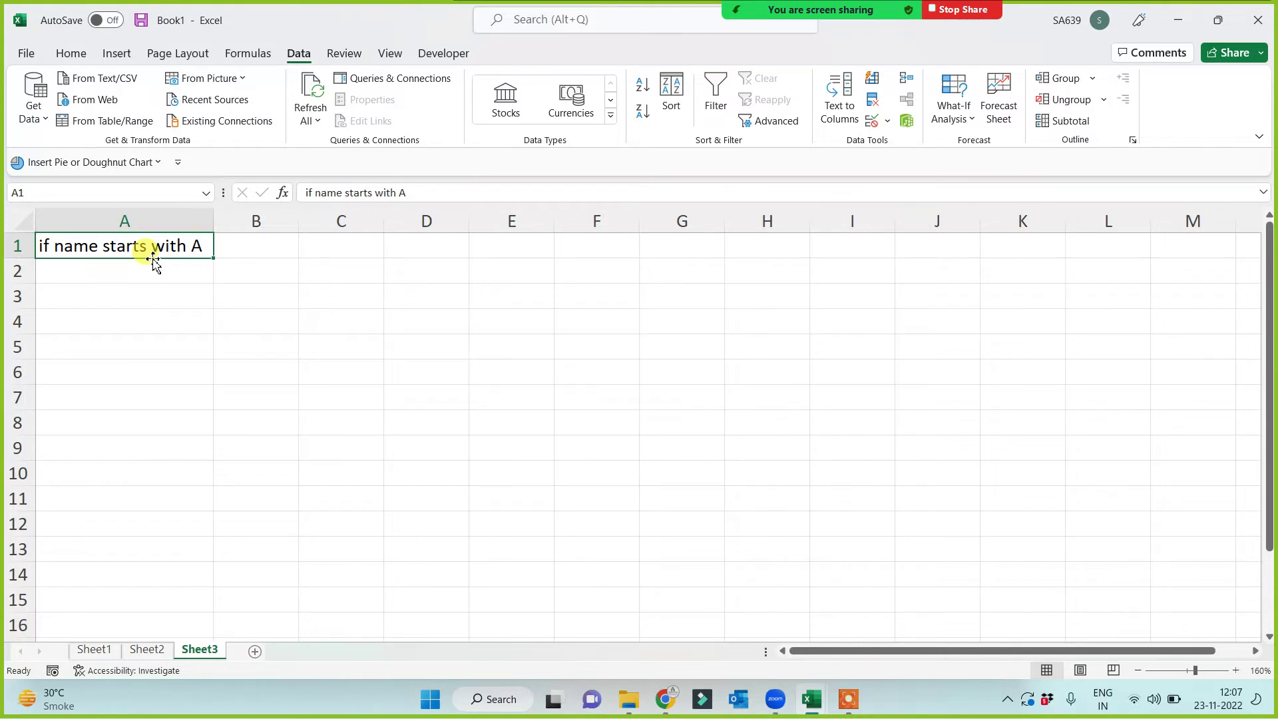
key("Return")
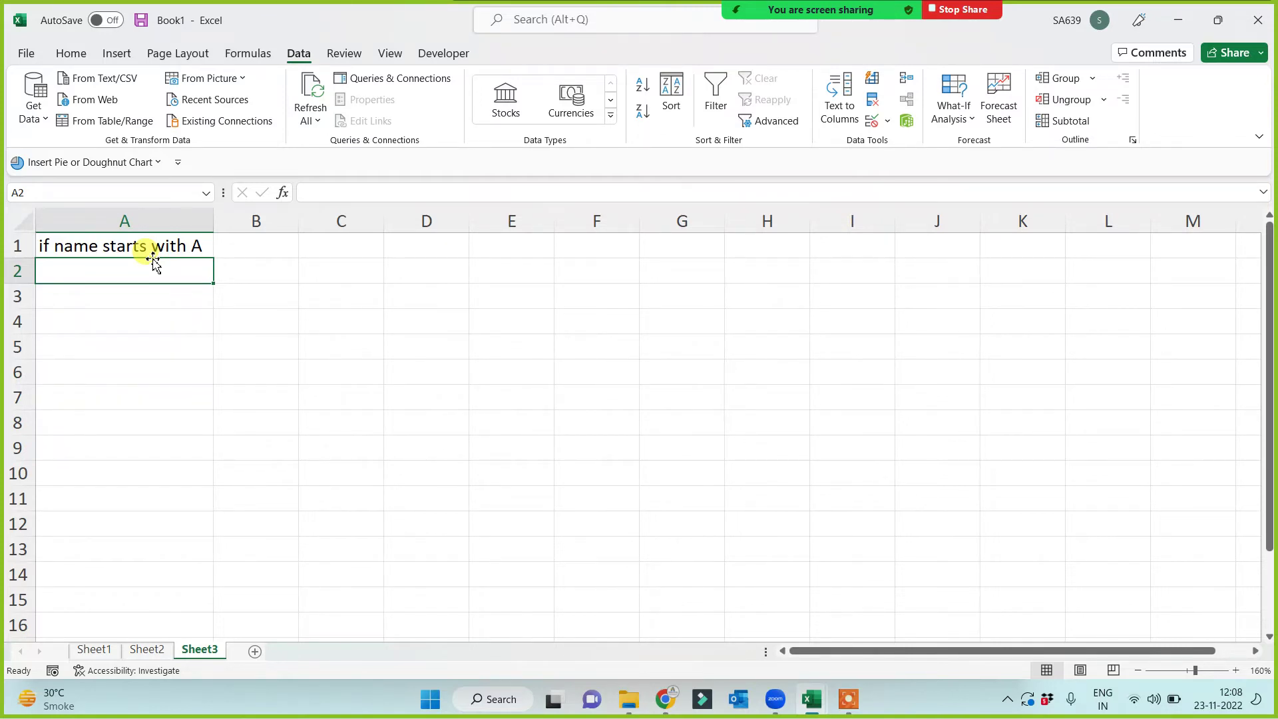
left_click(421, 298)
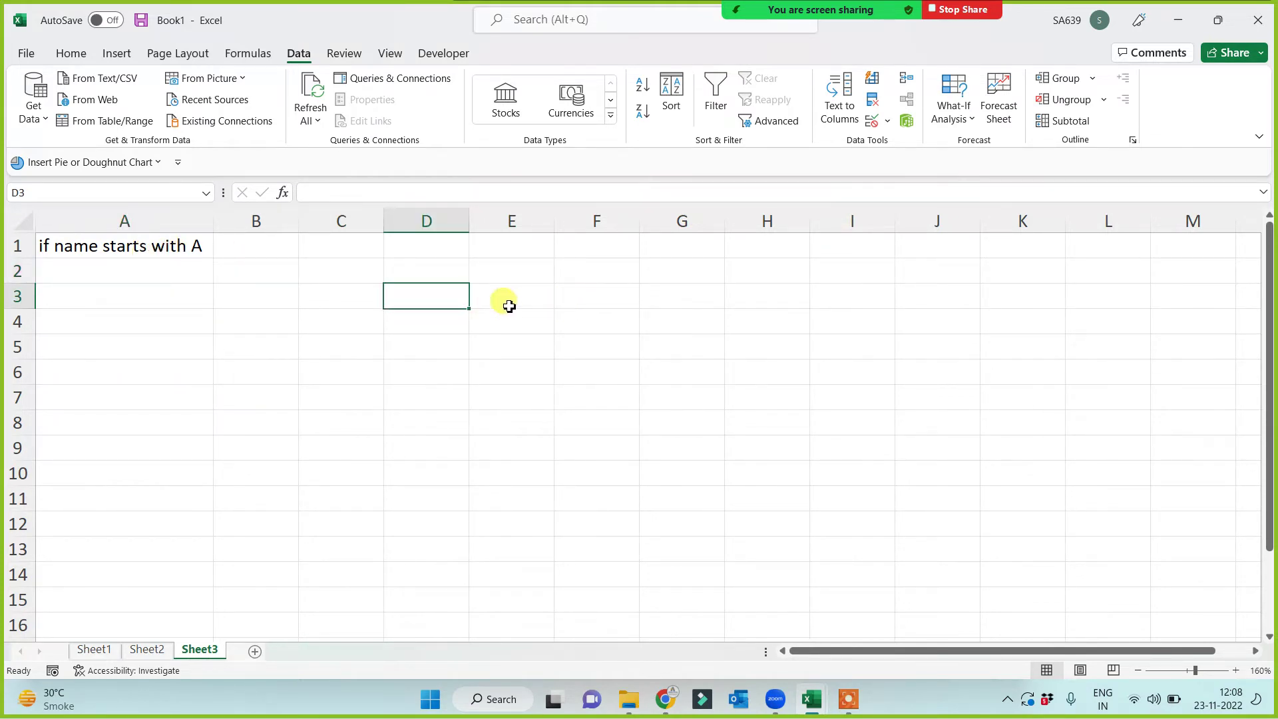
left_click(153, 271)
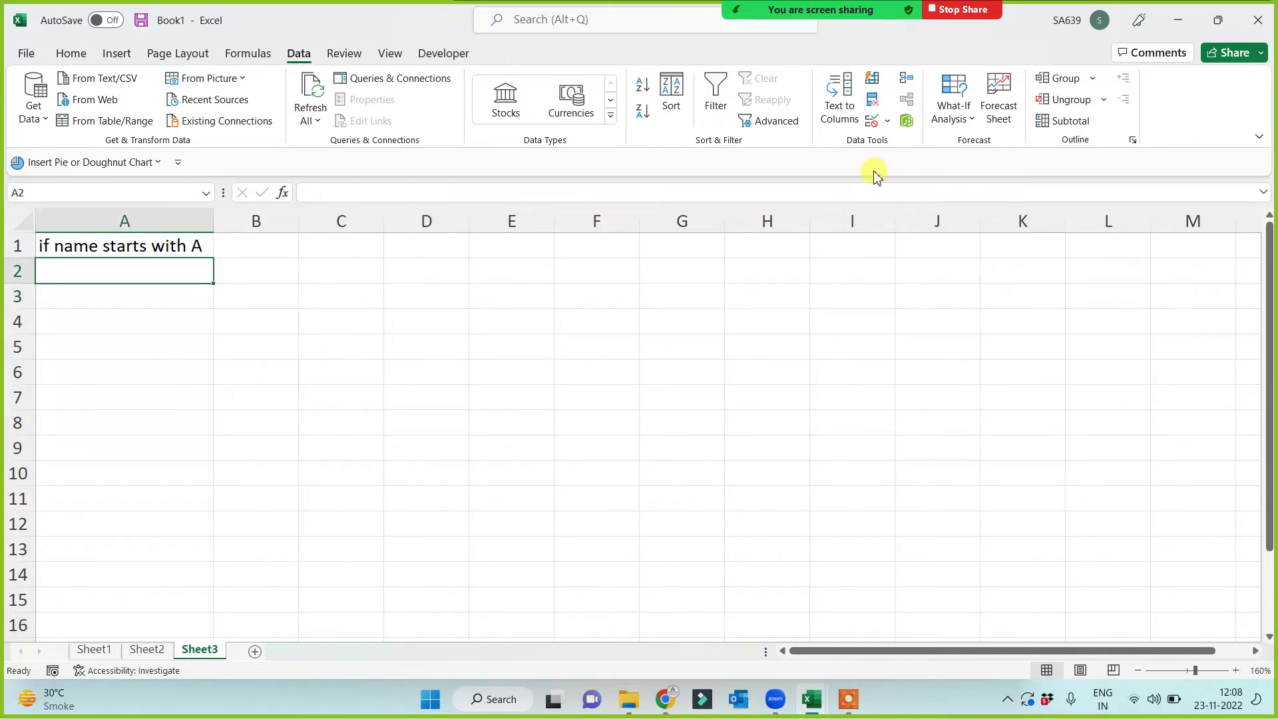
Set A2's validation to Custom with the formula =left(A2)="A".
left_click(872, 127)
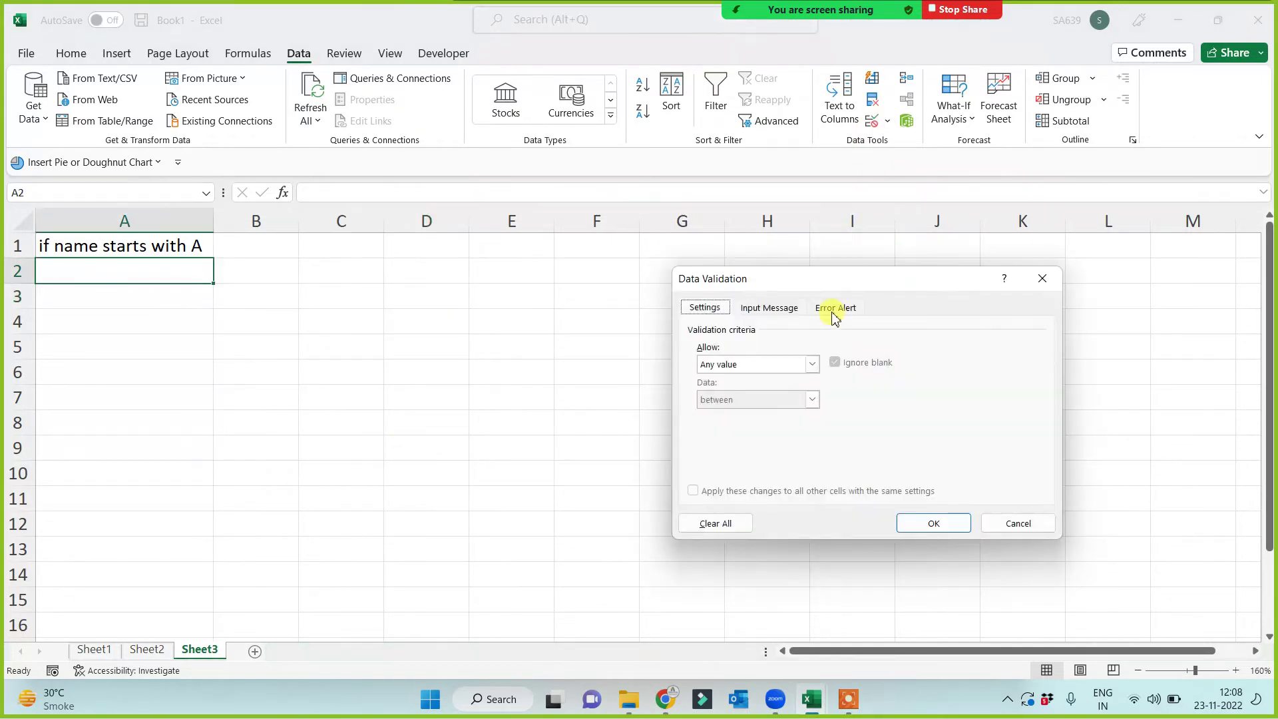
left_click(745, 365)
left_click(716, 458)
type("=")
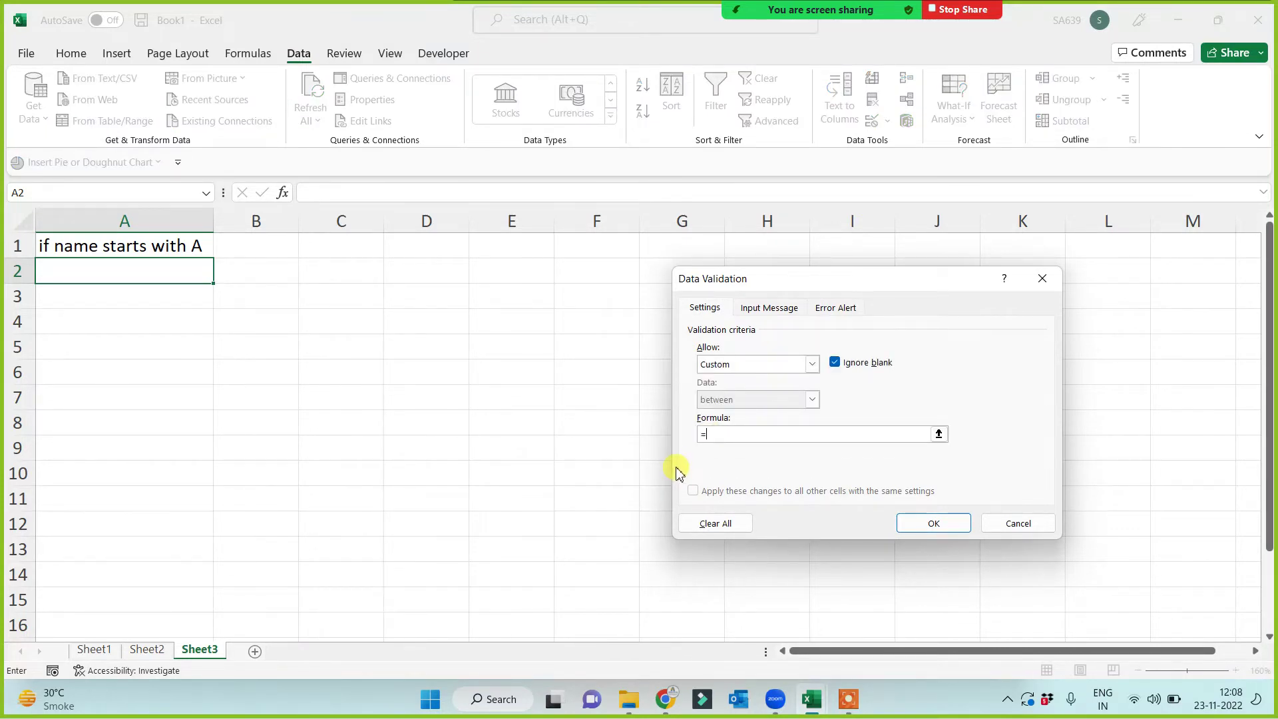
type("eft(")
left_click(126, 277)
type("=\"A")
left_click(757, 435)
left_click(920, 523)
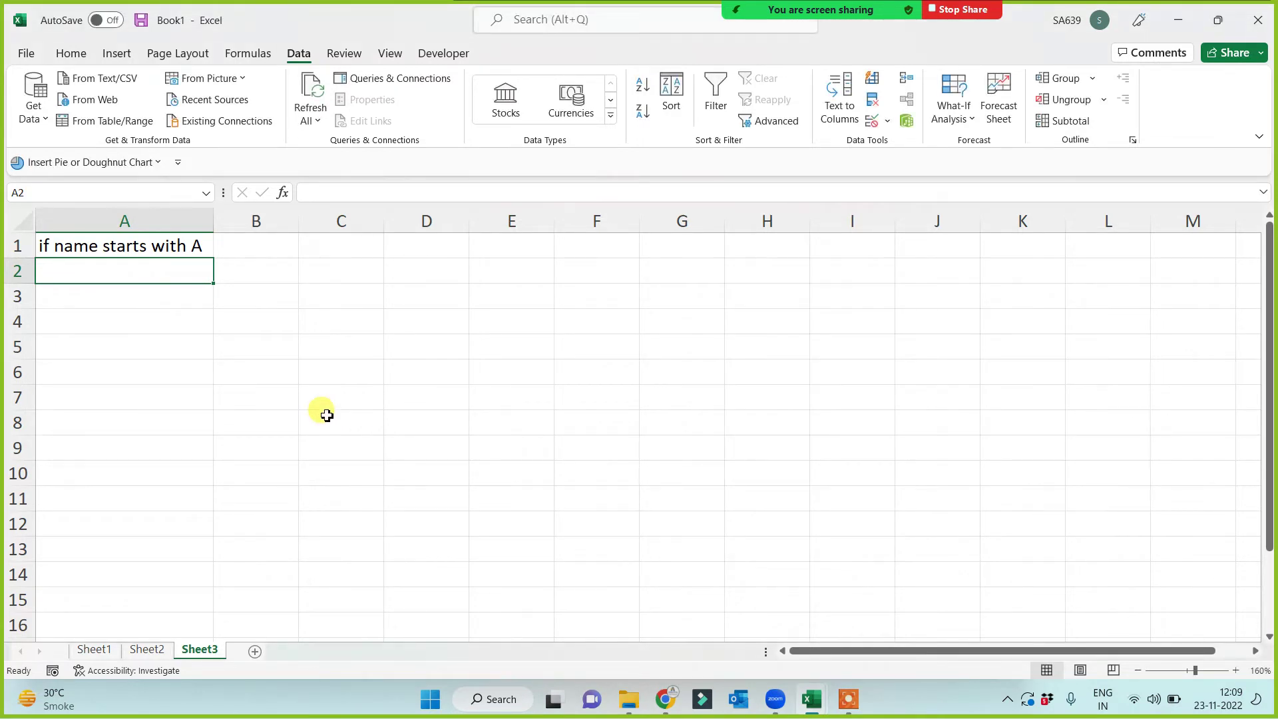
Copy A2 and paste only its validation rule onto A3:A15.
key("ctrl+c")
left_click_drag(131, 295, 100, 585)
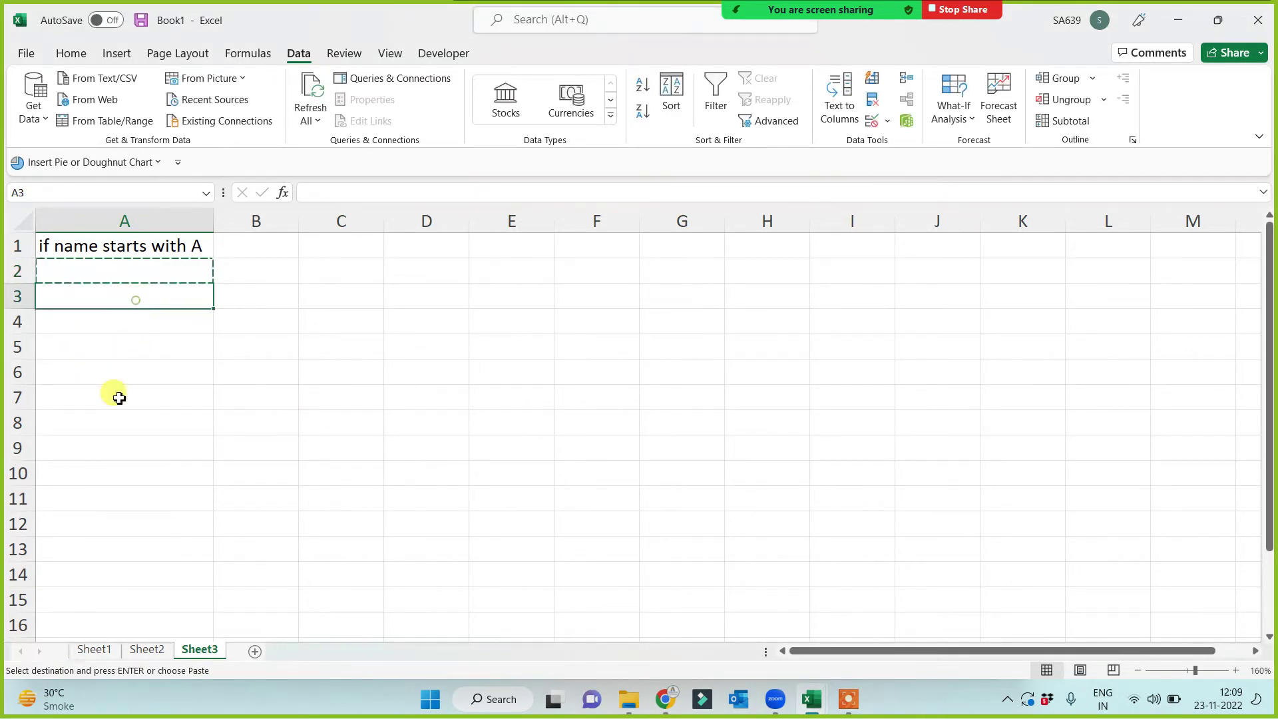
right_click(136, 444)
left_click(203, 324)
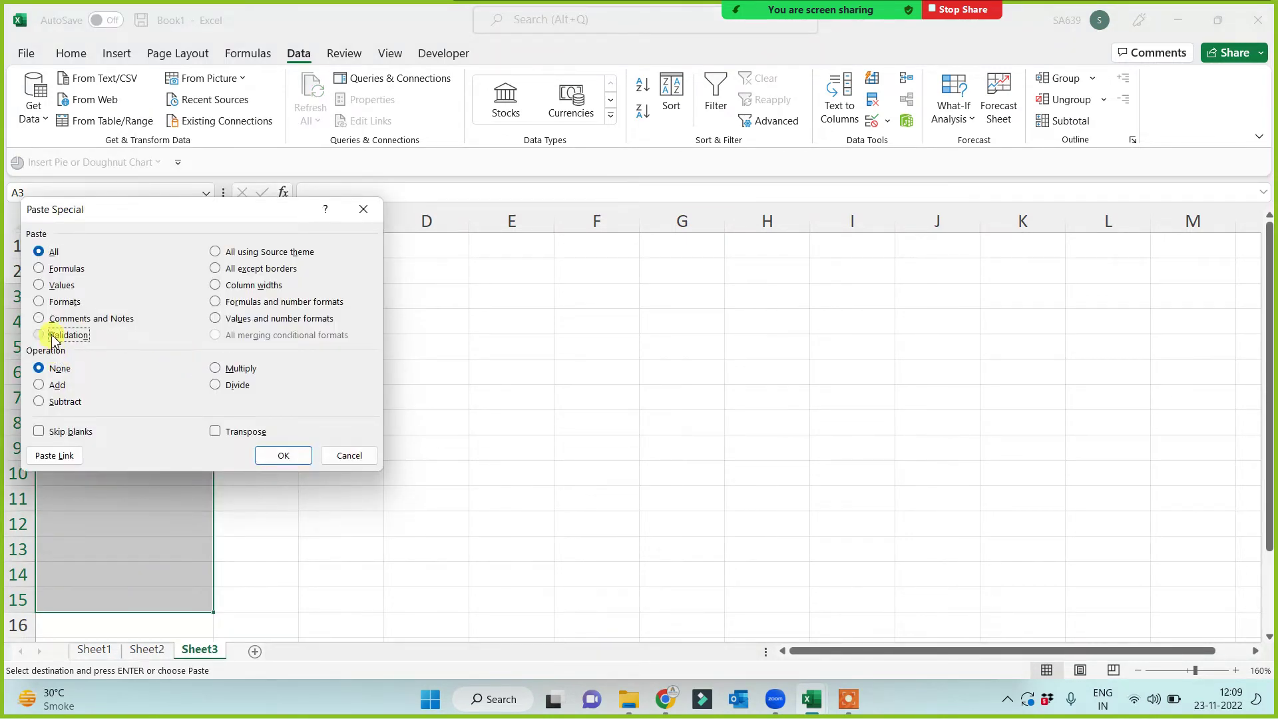
left_click(53, 335)
left_click(280, 455)
Enter a-names in A2:A4; a name starting with b is rejected and replaced.
left_click(109, 269)
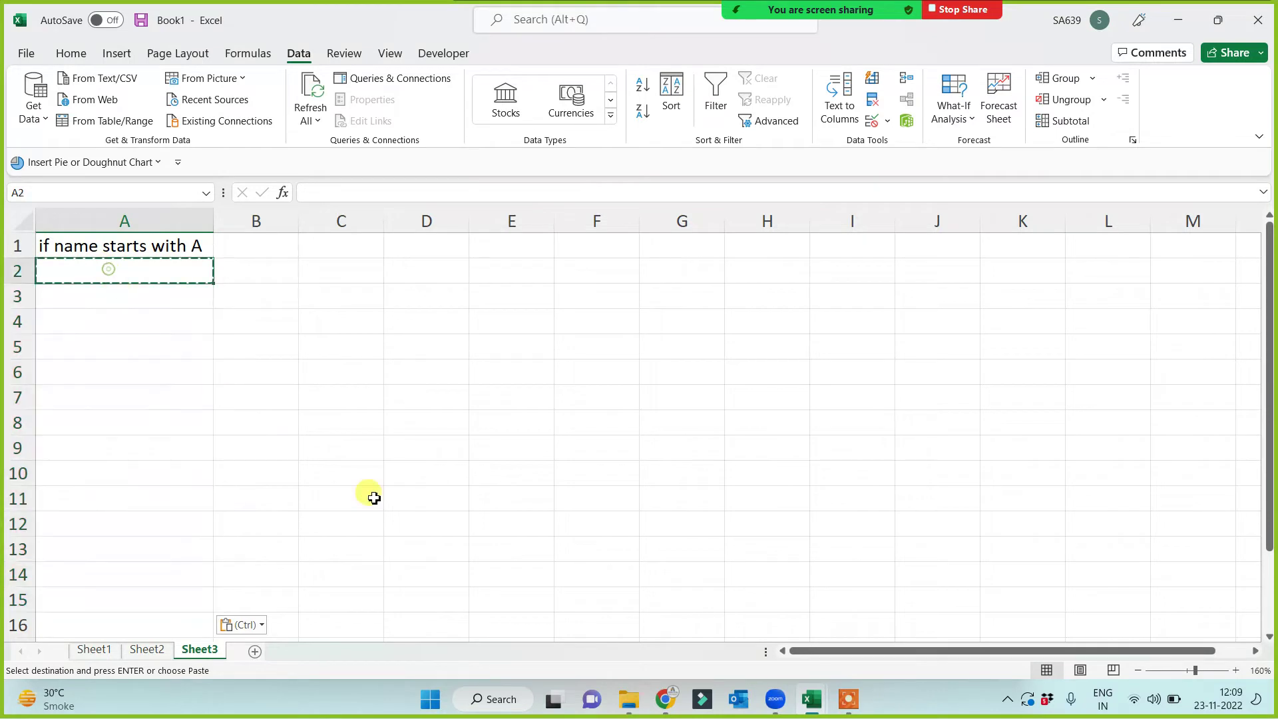
type("anand")
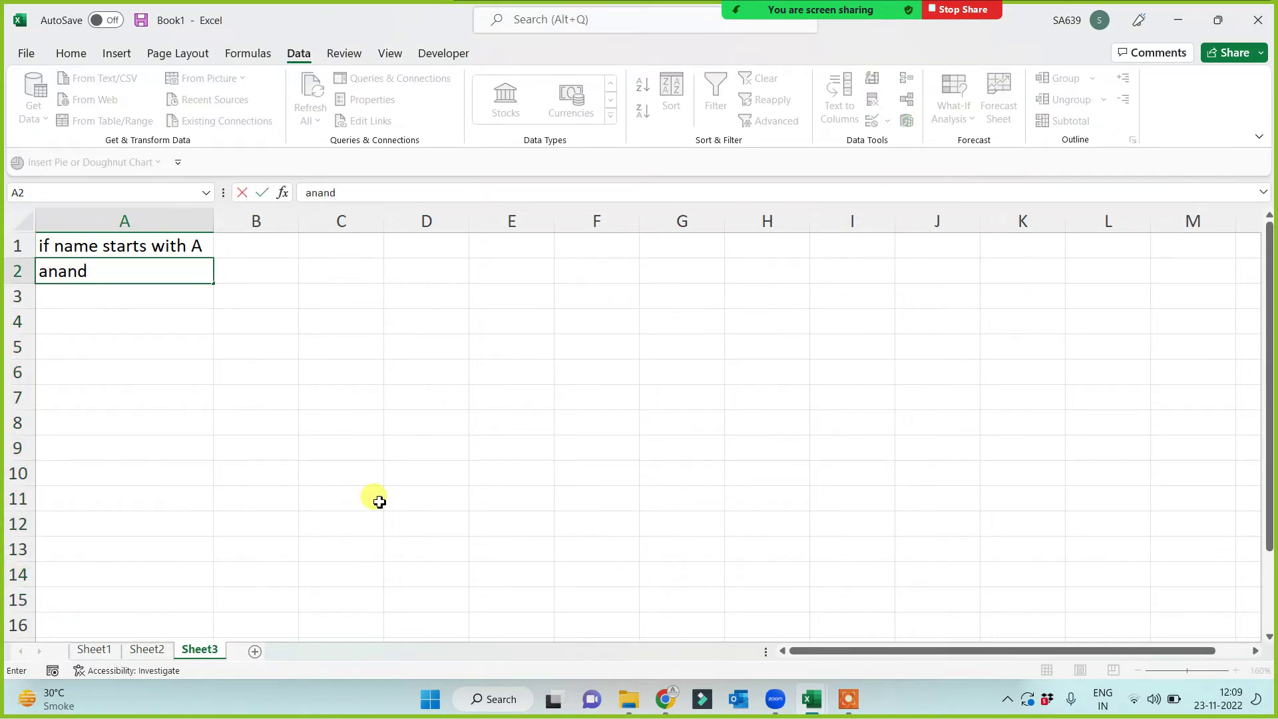
key("Return")
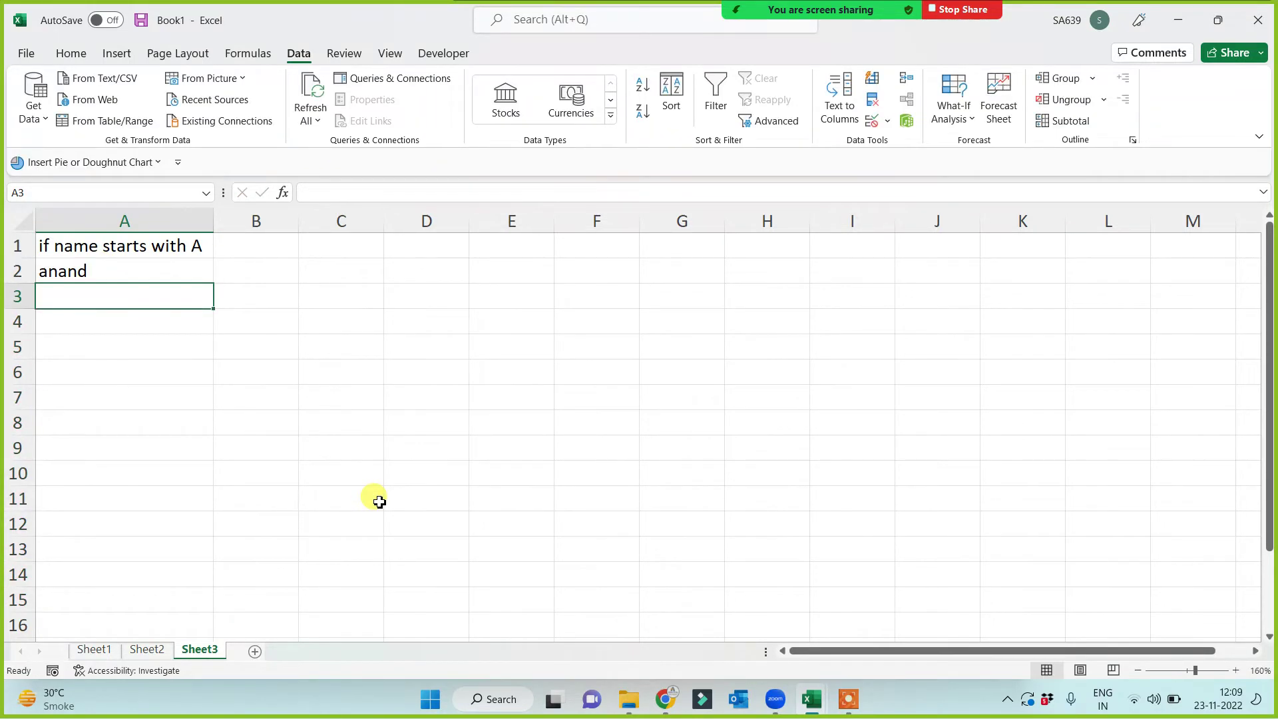
type("amit")
key("Return")
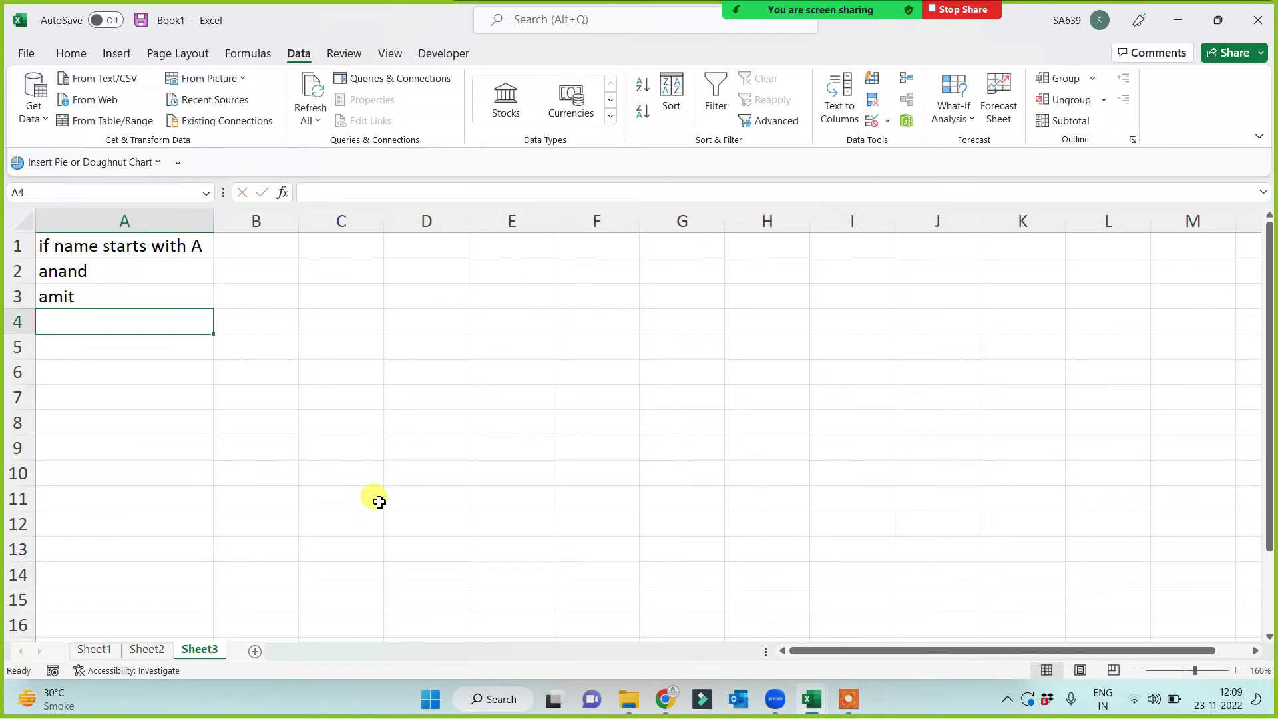
type("brajesh")
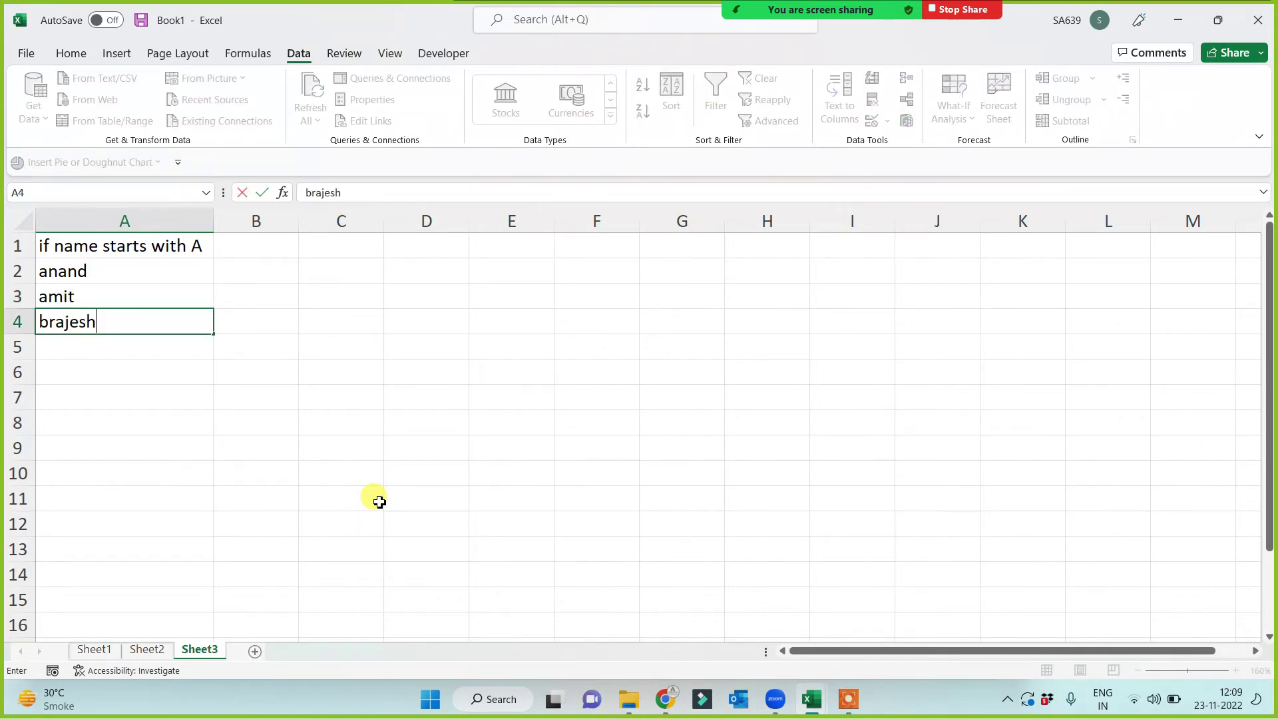
key("Return")
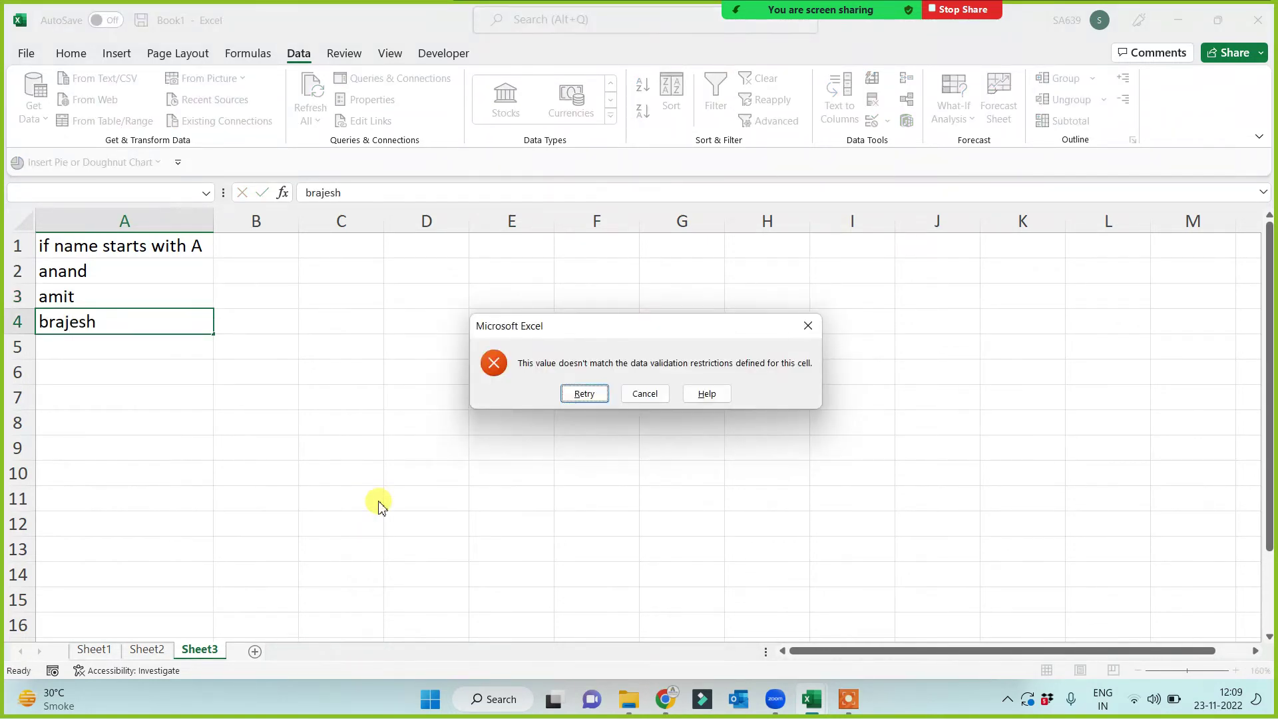
key("Escape")
type("a")
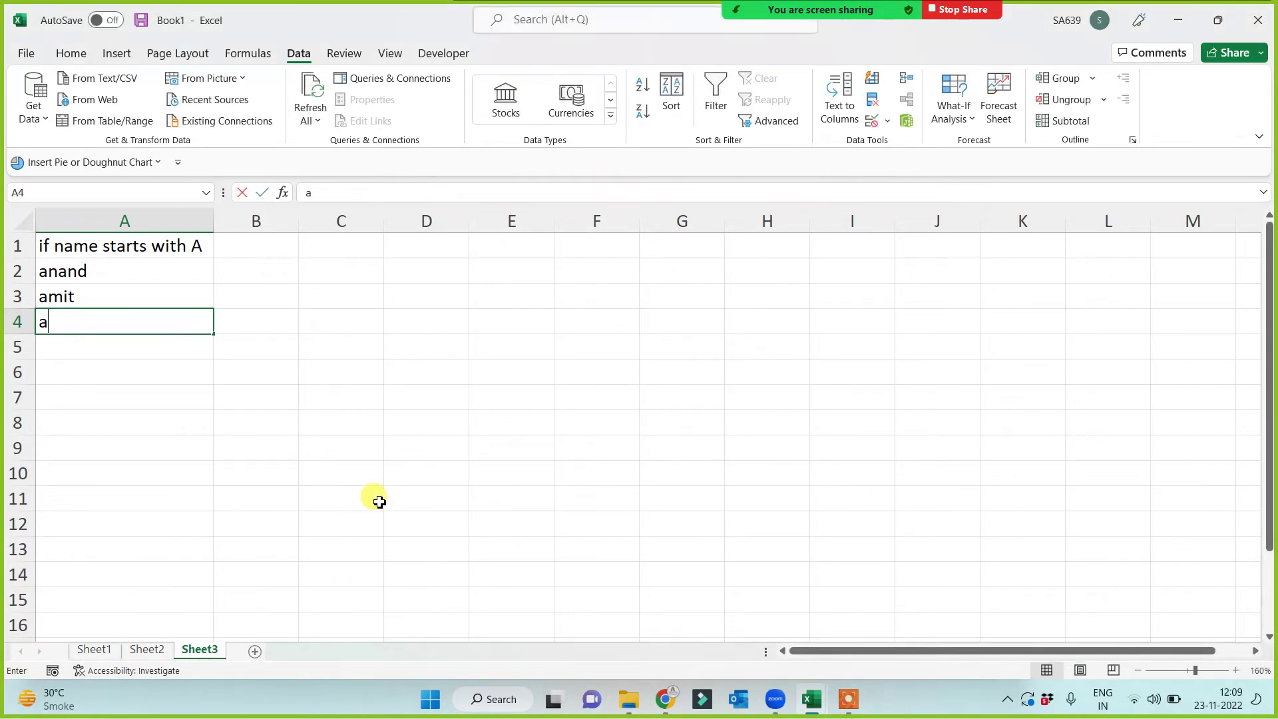
type("nupriya")
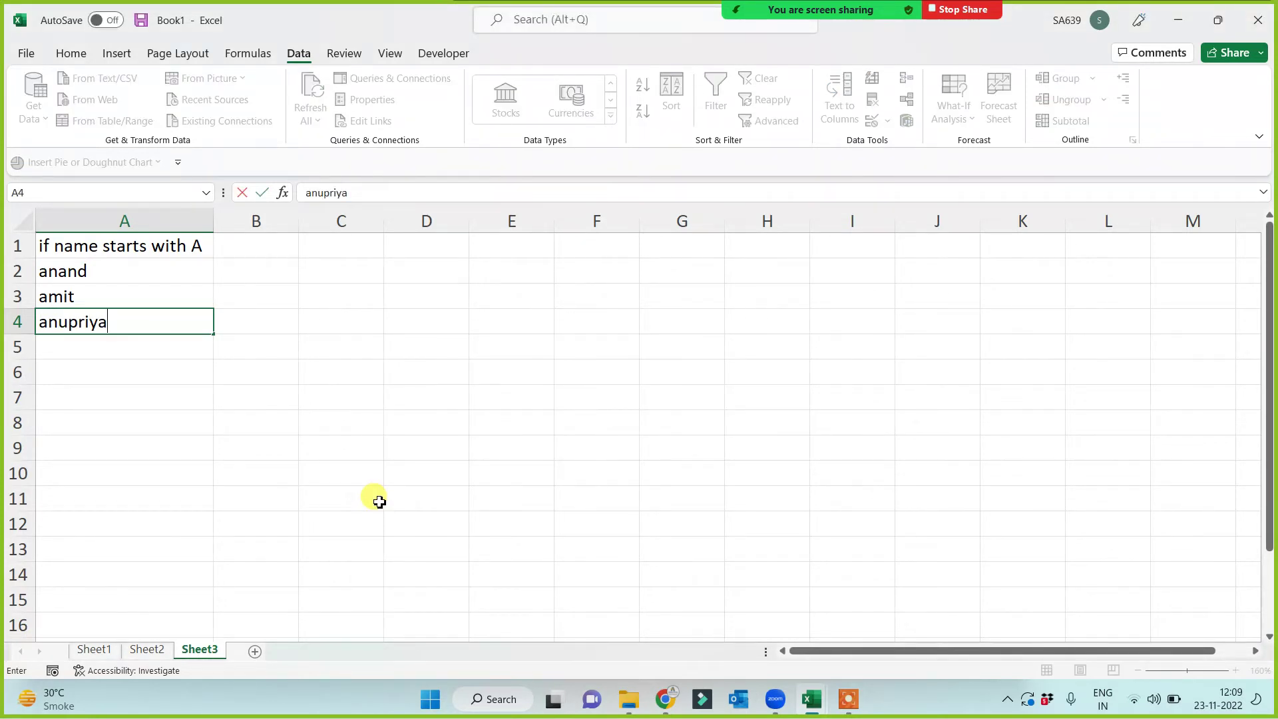
key("Return")
Enter another a-name in A5 and begin typing a fifth name in A6.
type("anj")
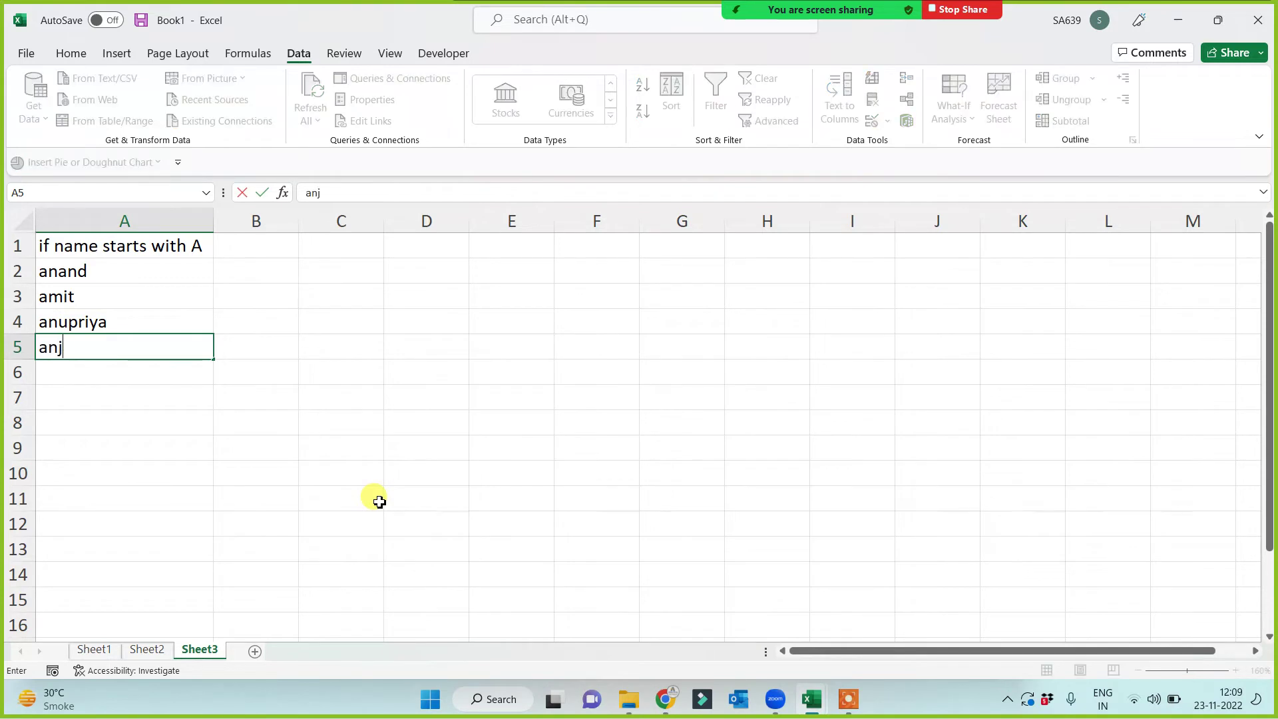
type("al;i")
key("BackSpace")
key("BackSpace")
type("i")
key("Return")
type("an")
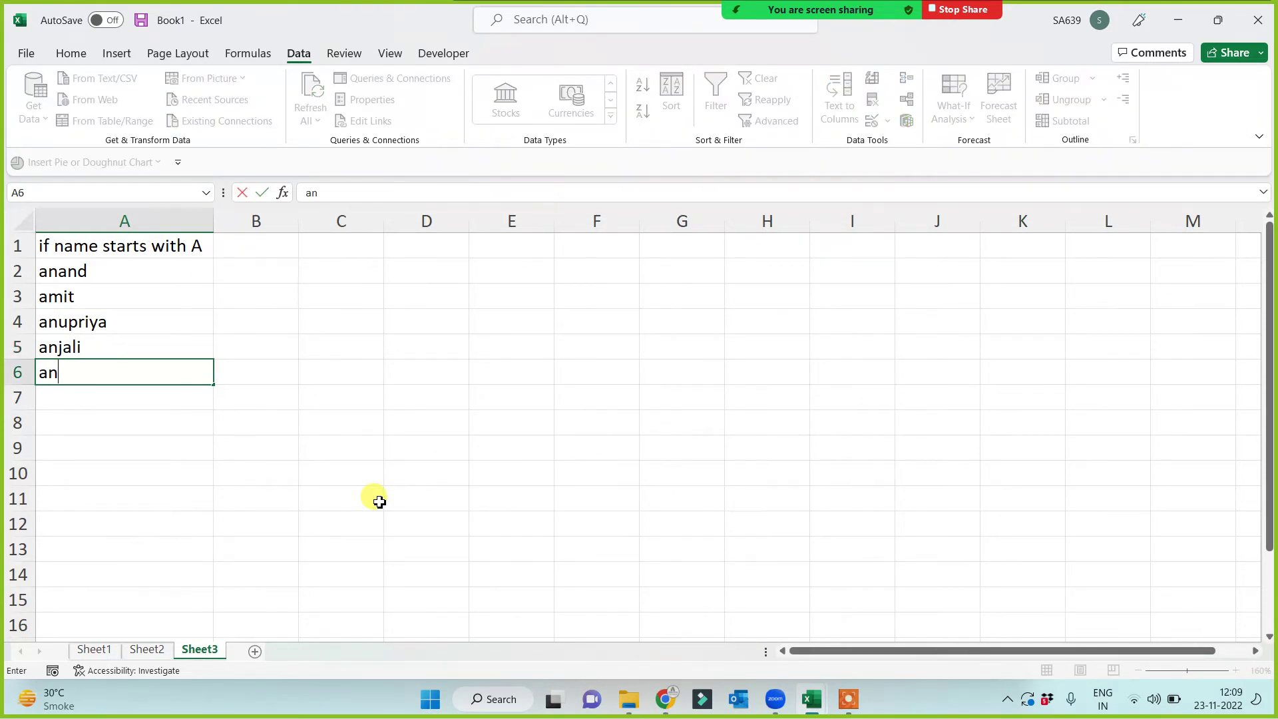
type("u")
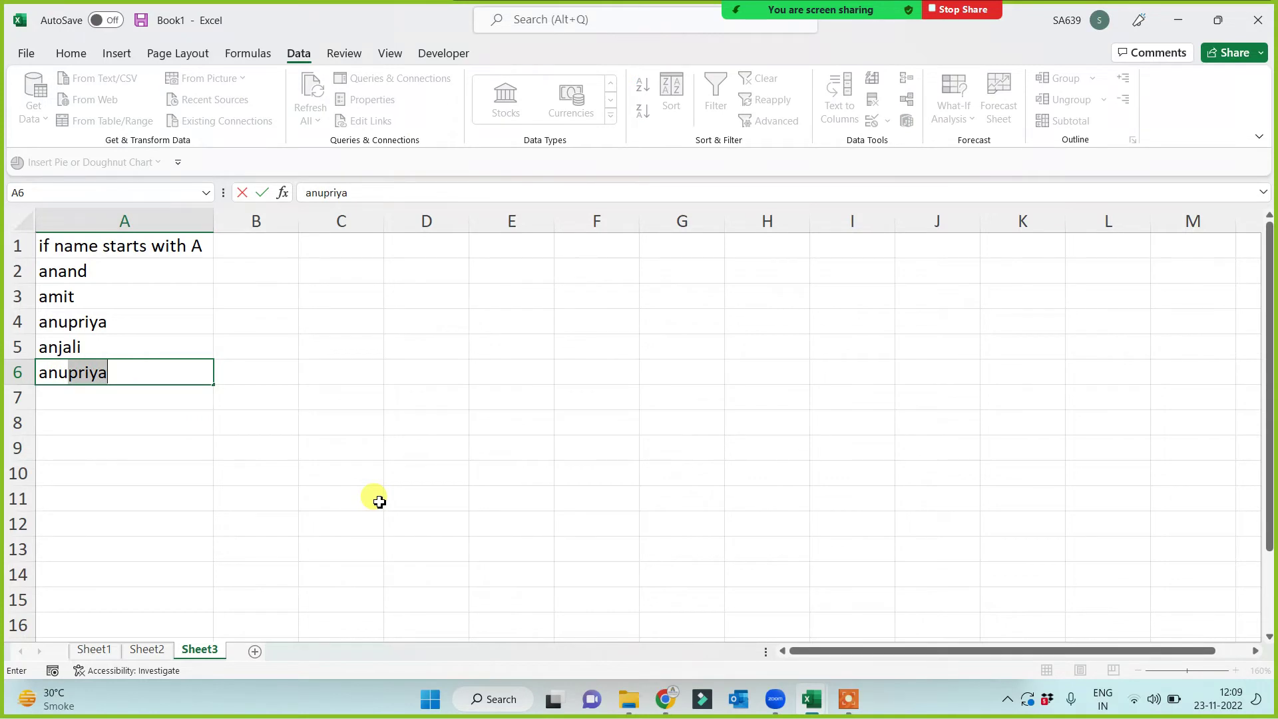
key("BackSpace")
type("pal")
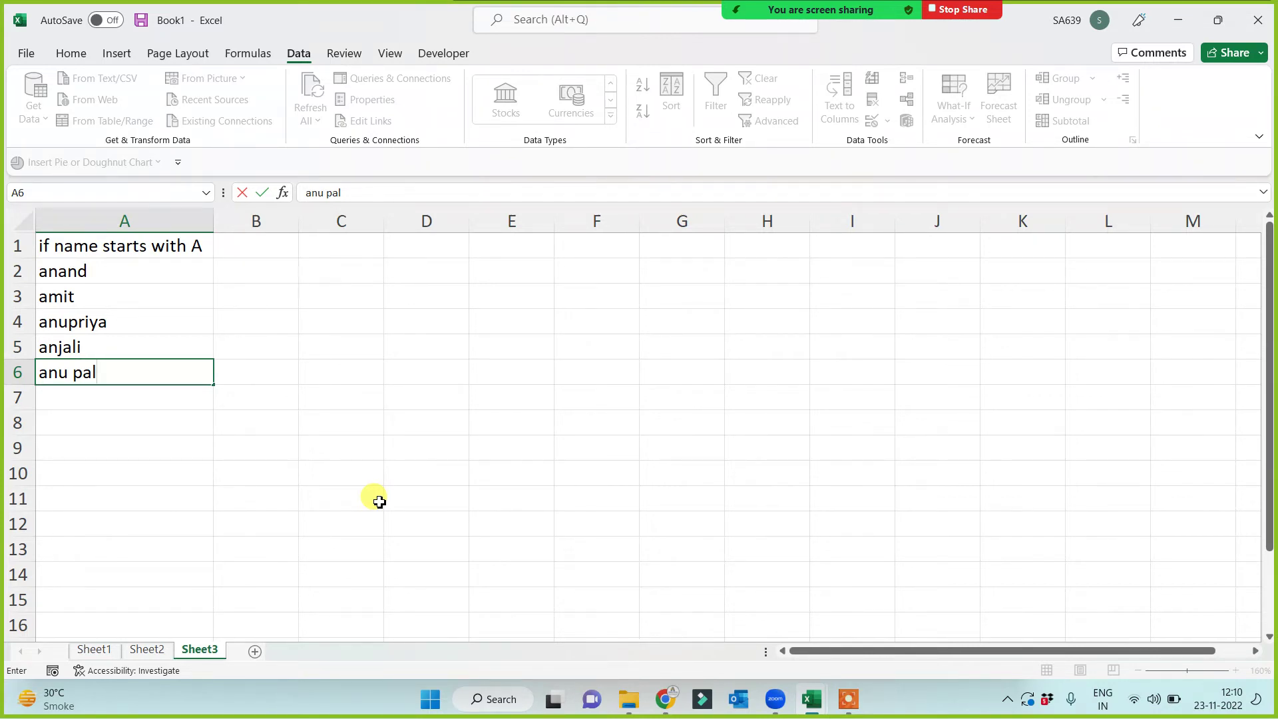
Confirm the name in A6 and enter a two-word name starting with capital A in A7.
key("Return")
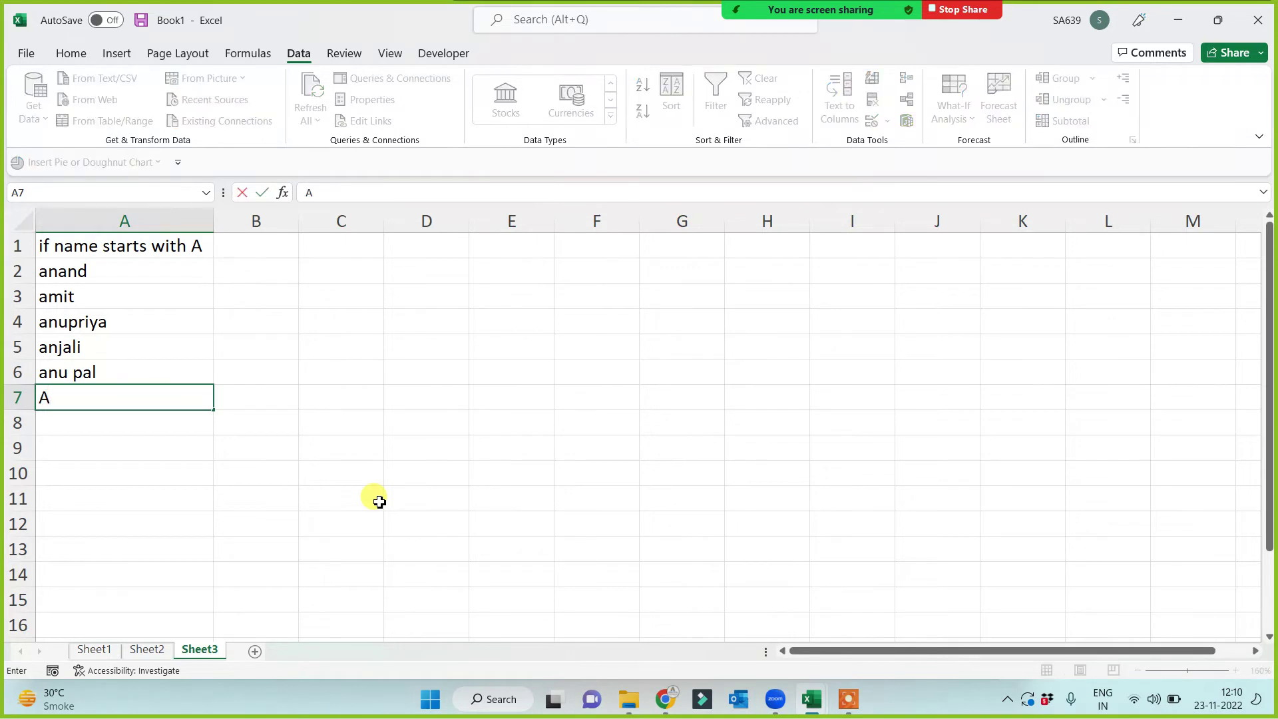
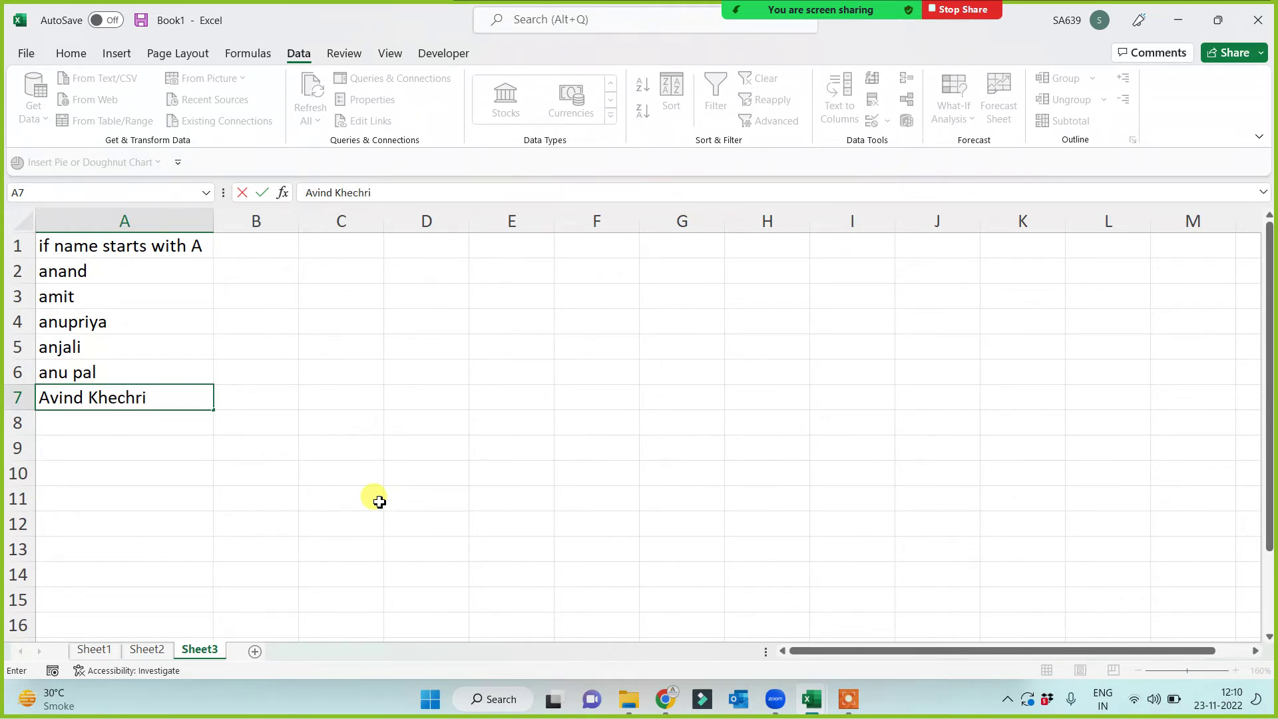
key("Return")
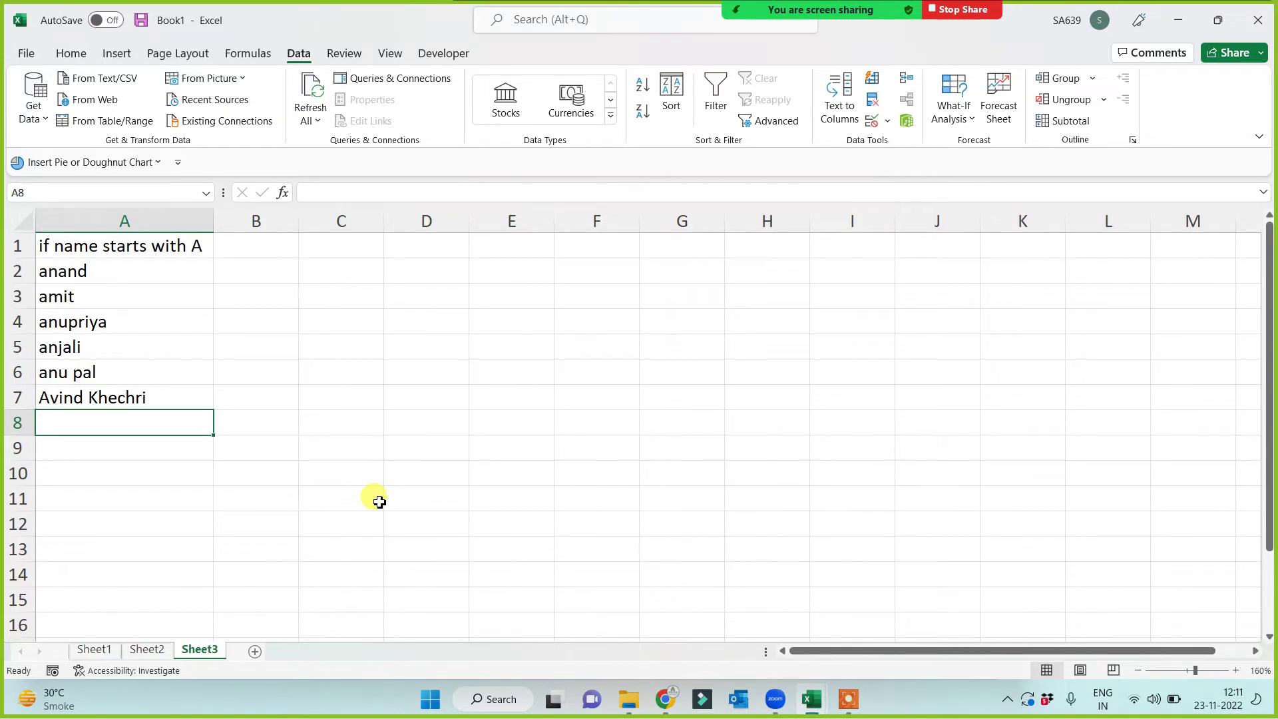
Add Sheet4 and type 'if name starts with A and End with A' in F1.
left_click(254, 651)
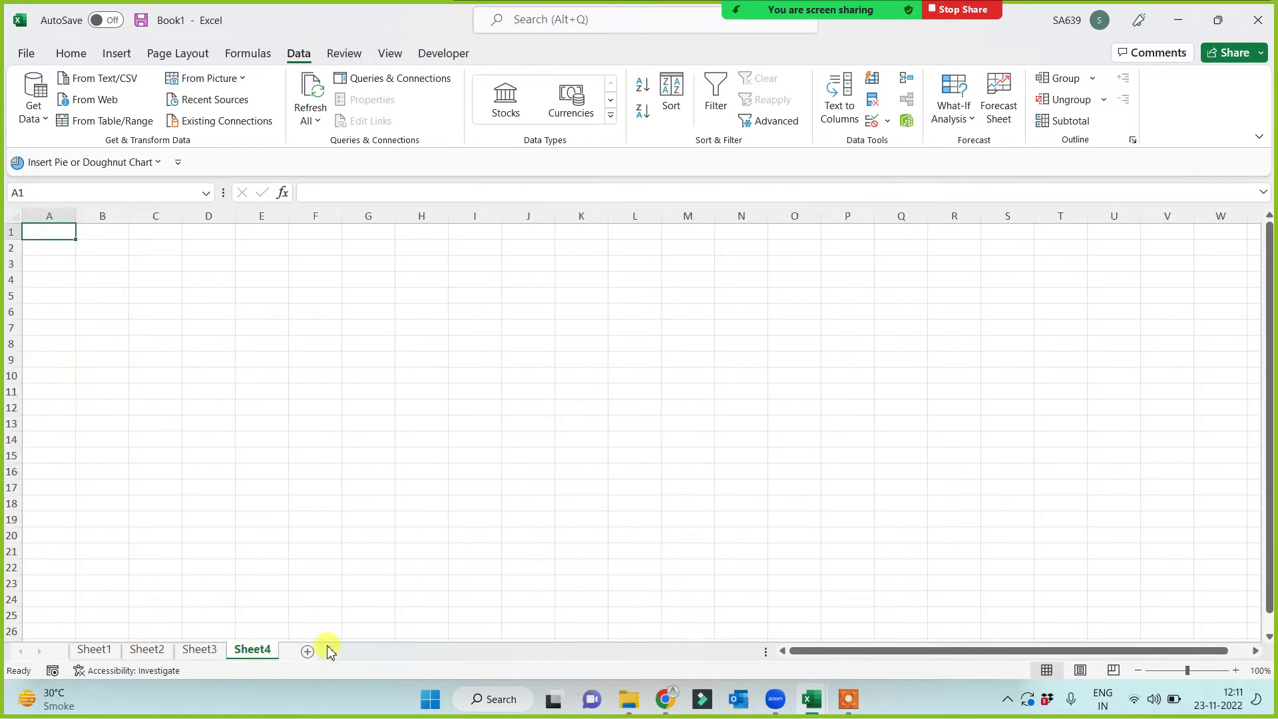
scroll(225, 464, "up", 3, "ctrl")
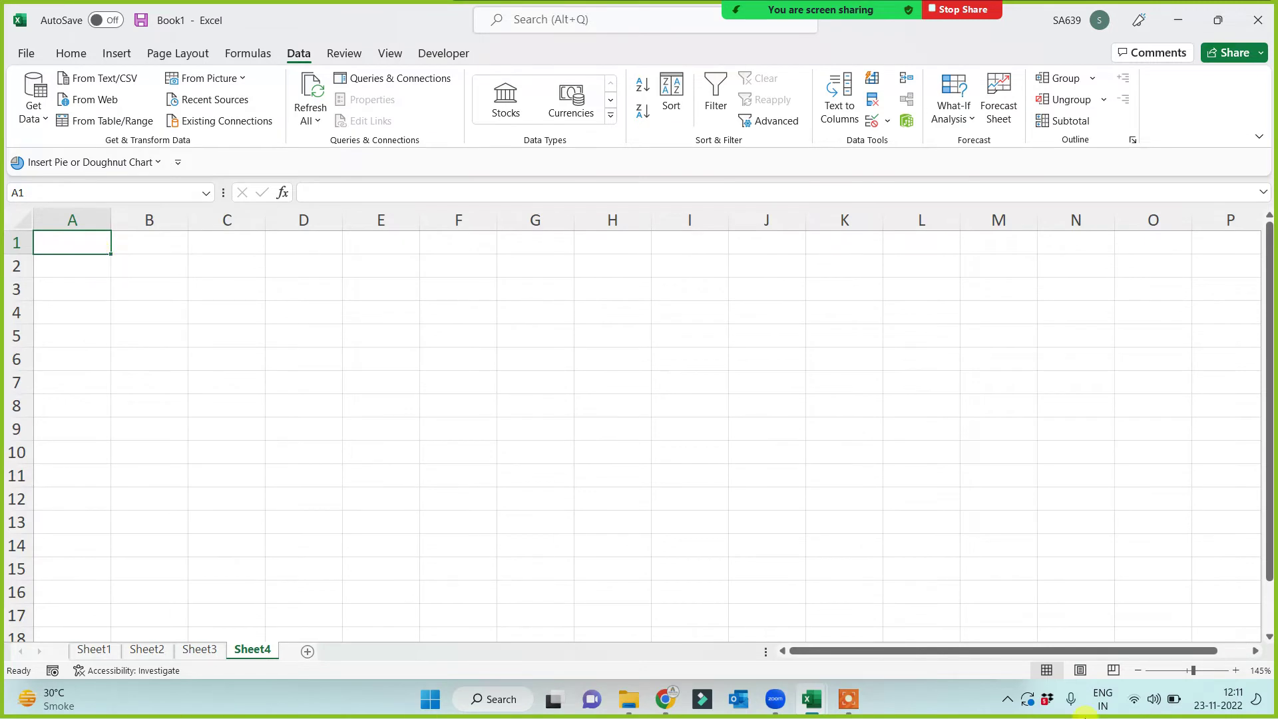
mouse_move(821, 9)
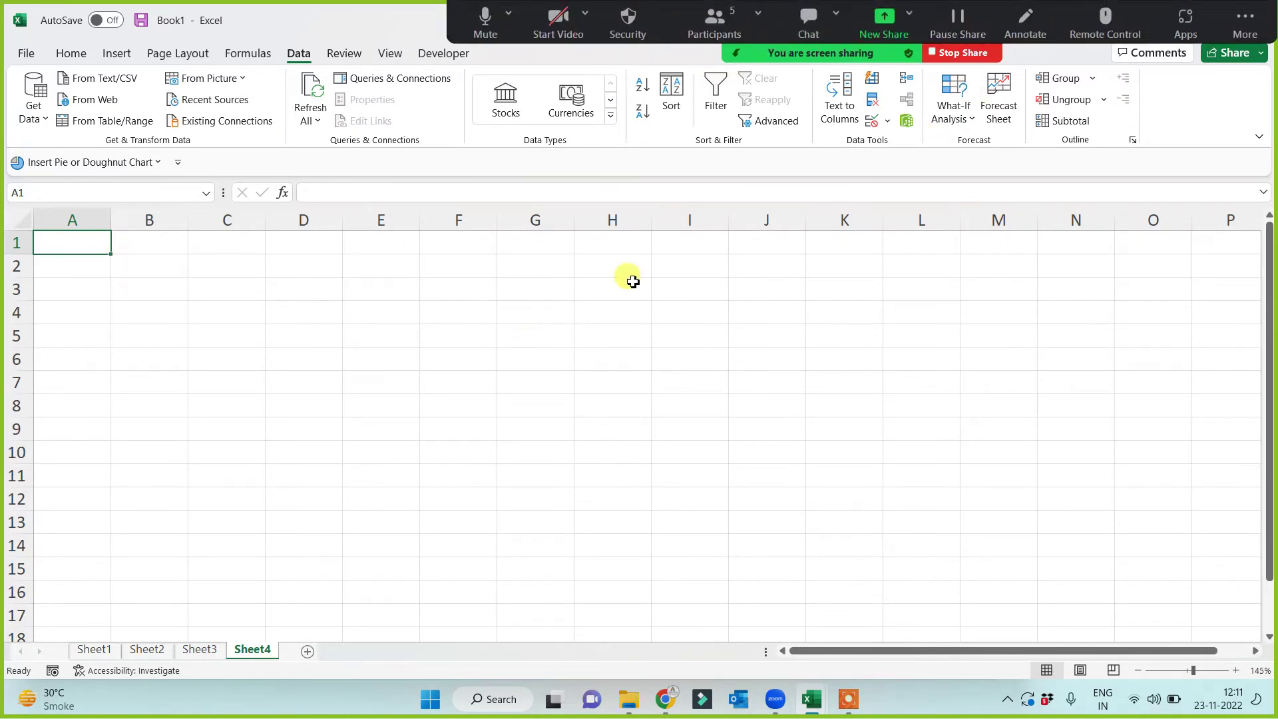
left_click(443, 243)
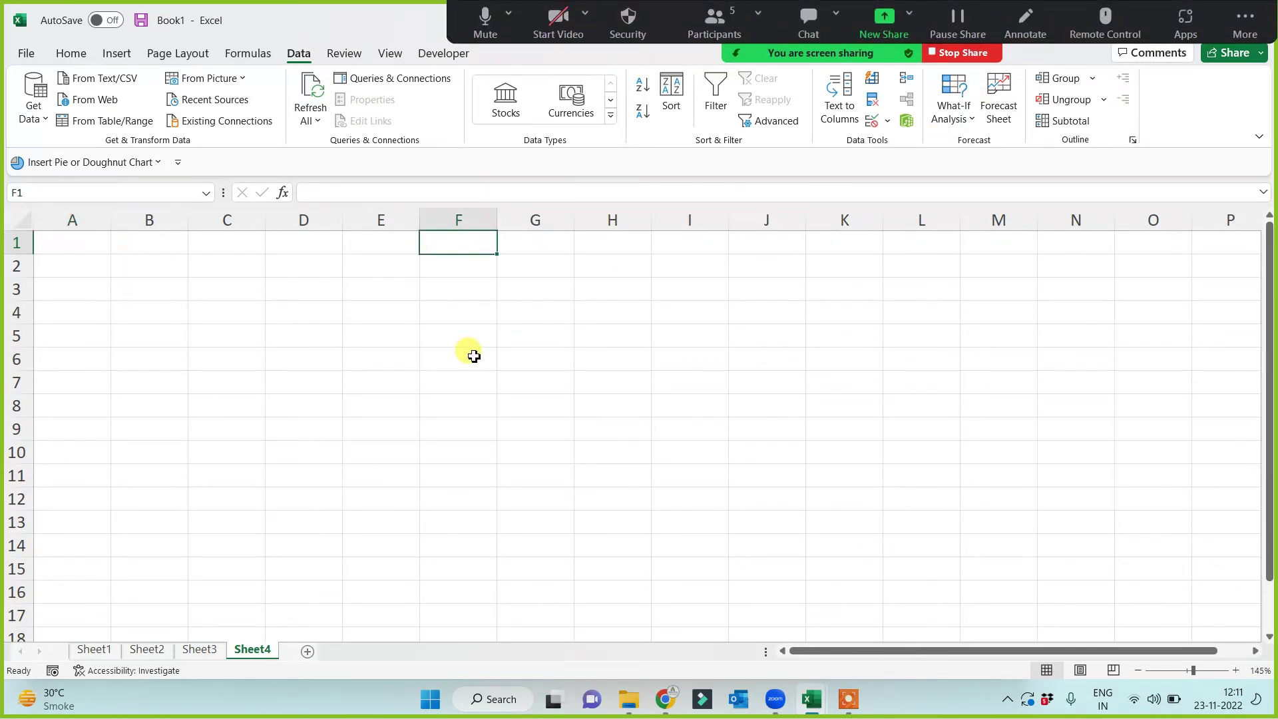
type("if name")
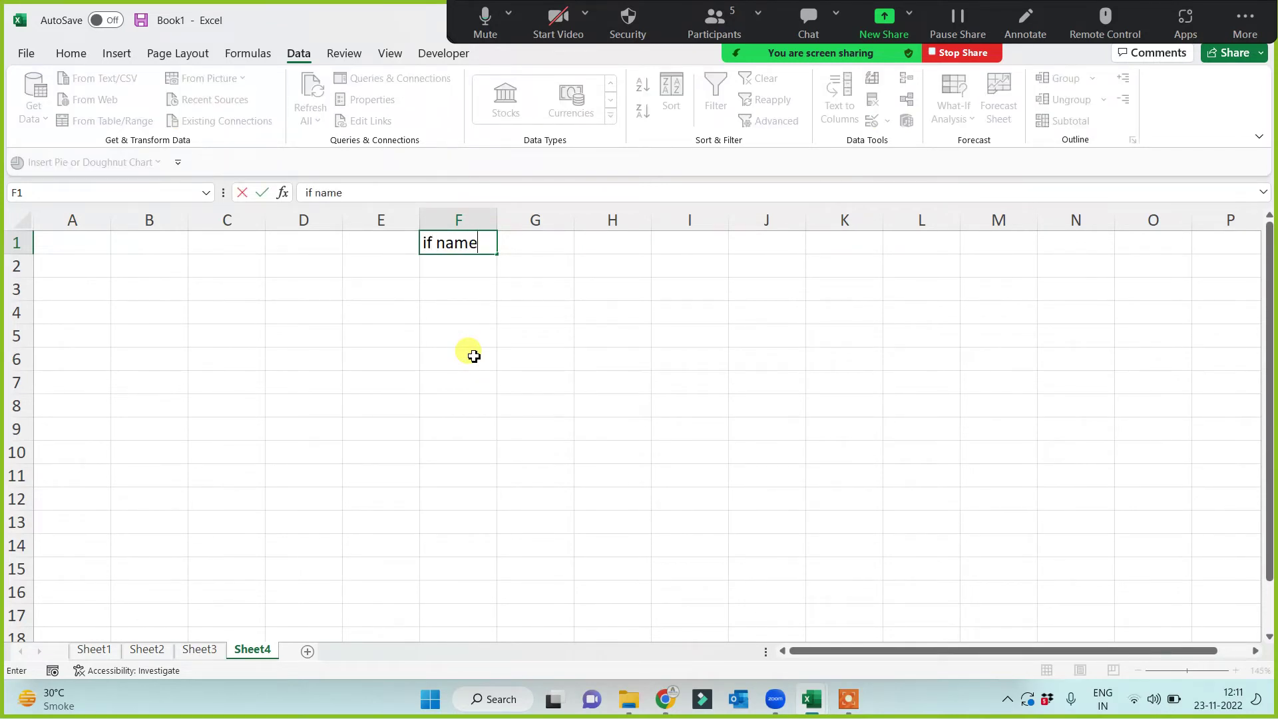
type(" start")
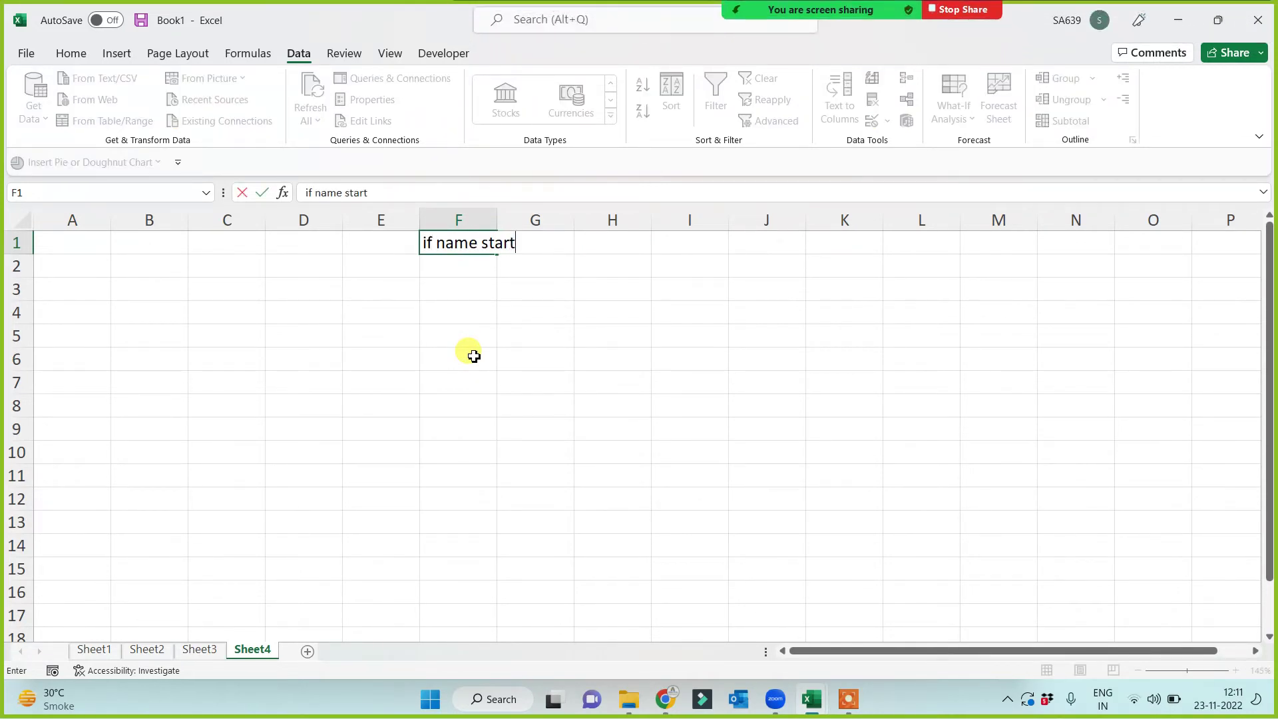
type("s with ")
type("A and End")
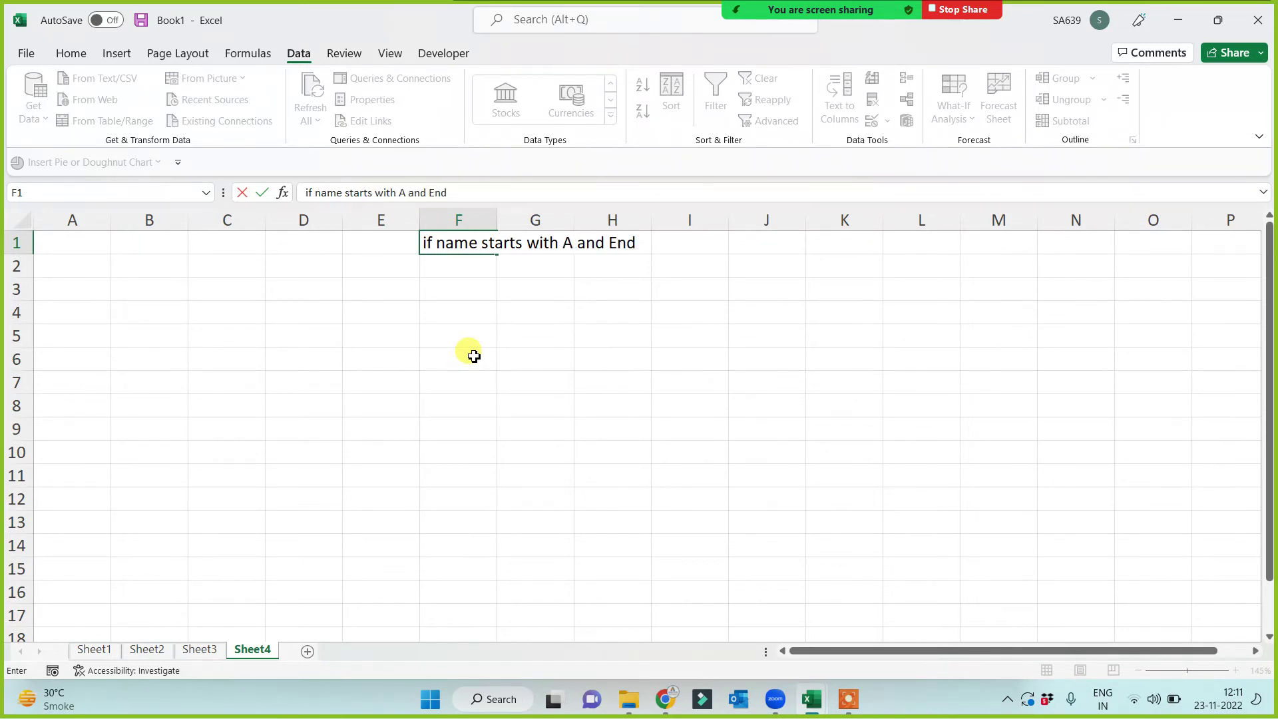
type(" with A")
key("Return")
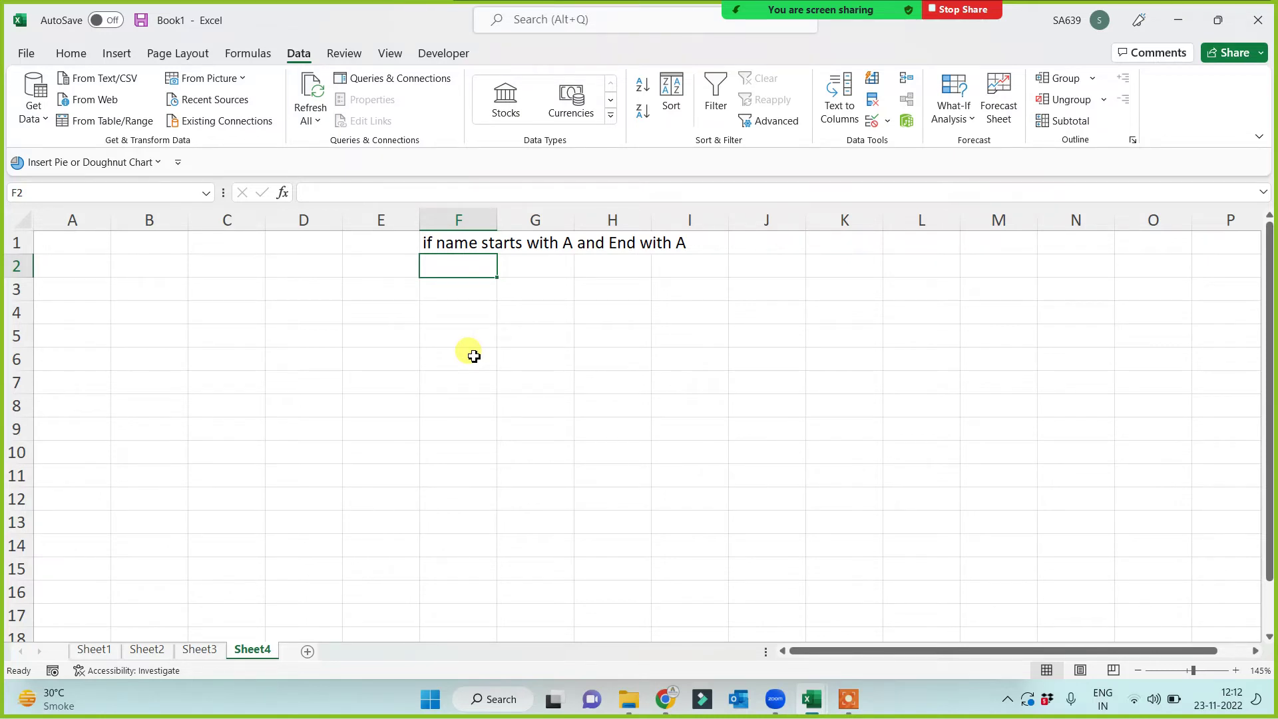
Autofit column F to its heading and widen column A to 179 pixels.
left_click_drag(498, 219, 500, 219)
double_click(498, 219)
left_click(504, 400)
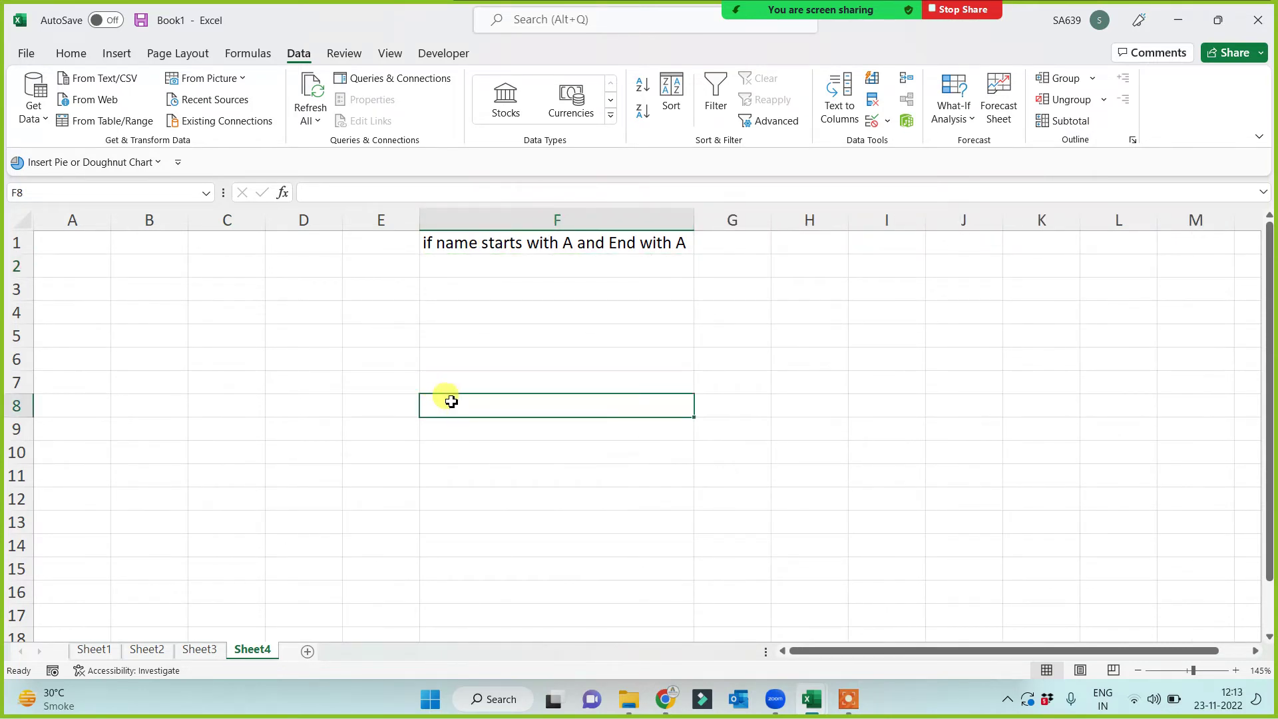
left_click_drag(111, 220, 207, 221)
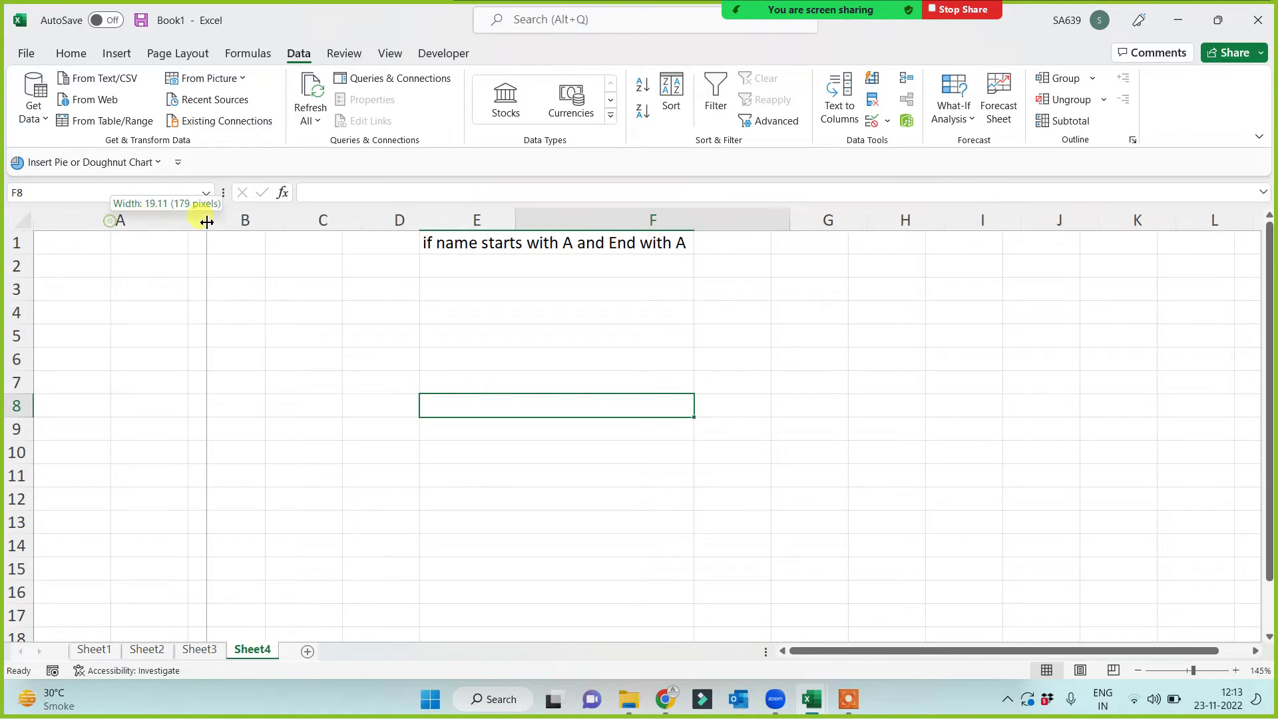
left_click(131, 240)
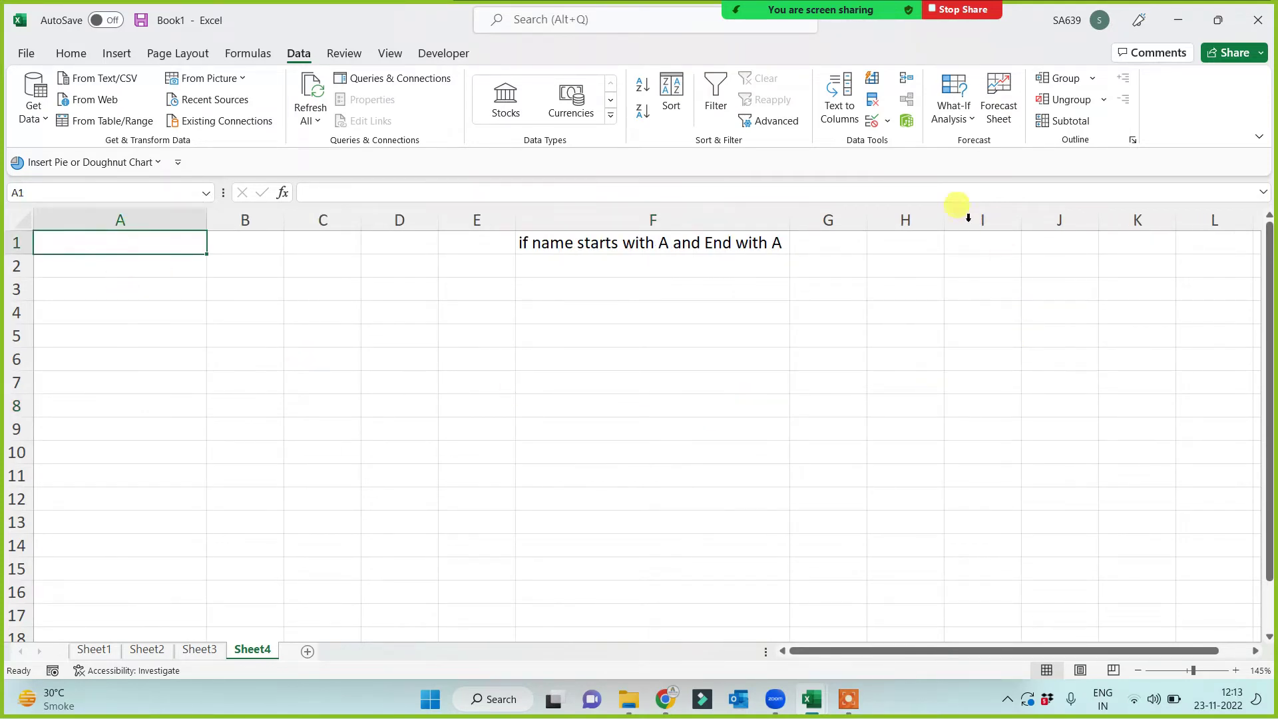
Give A1 a Custom validation rule =and(left(A1)="A",right(A1)="A").
left_click(872, 121)
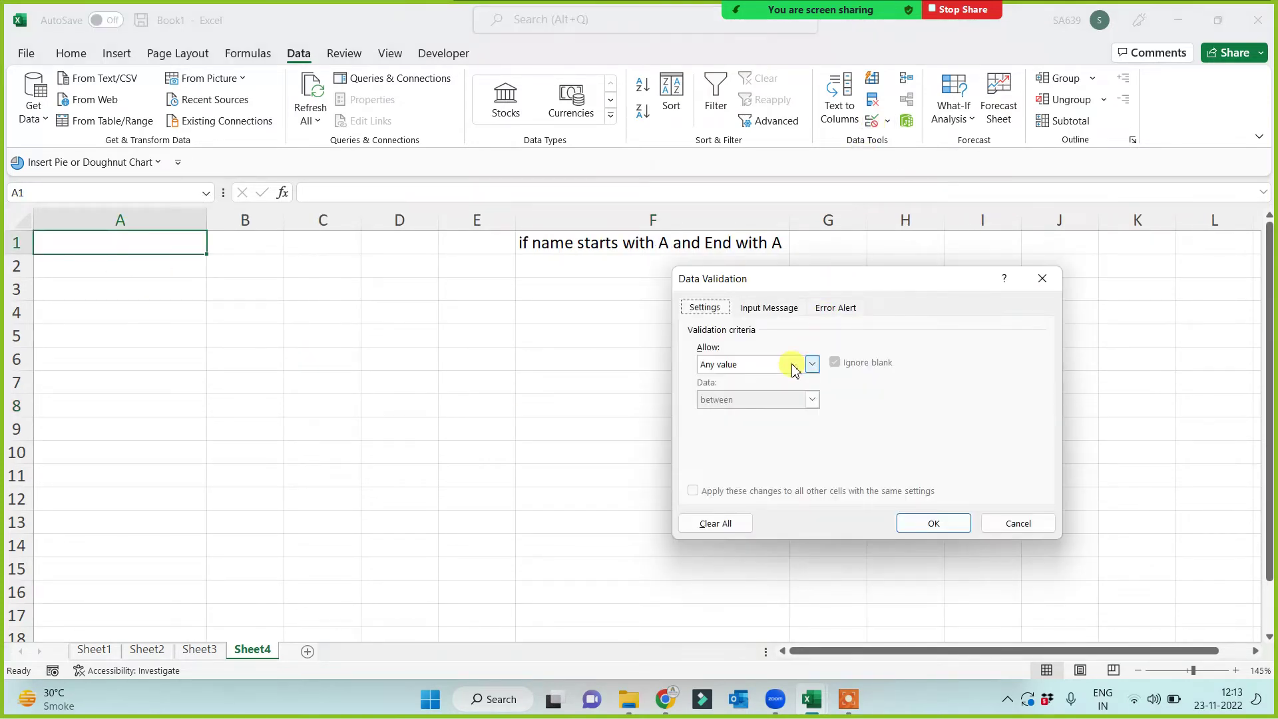
left_click(747, 365)
left_click(721, 460)
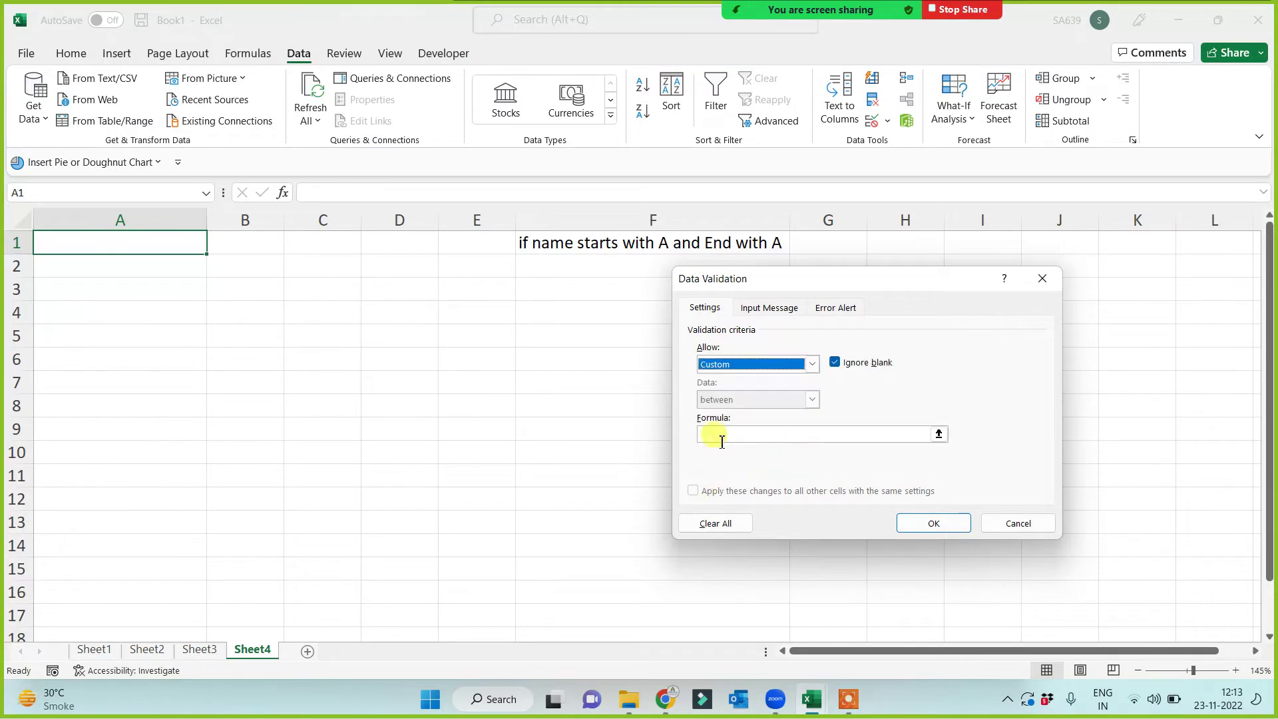
left_click(721, 436)
type("a")
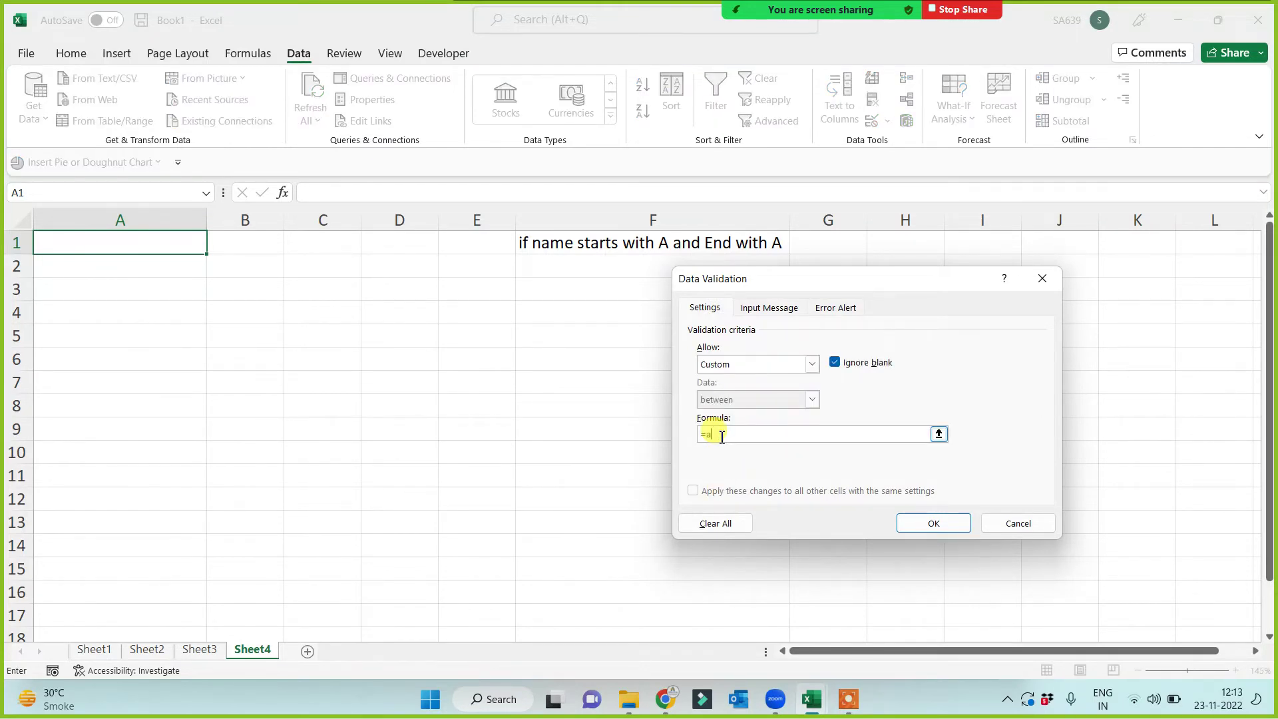
type("nd(")
type("left(")
left_click(160, 243)
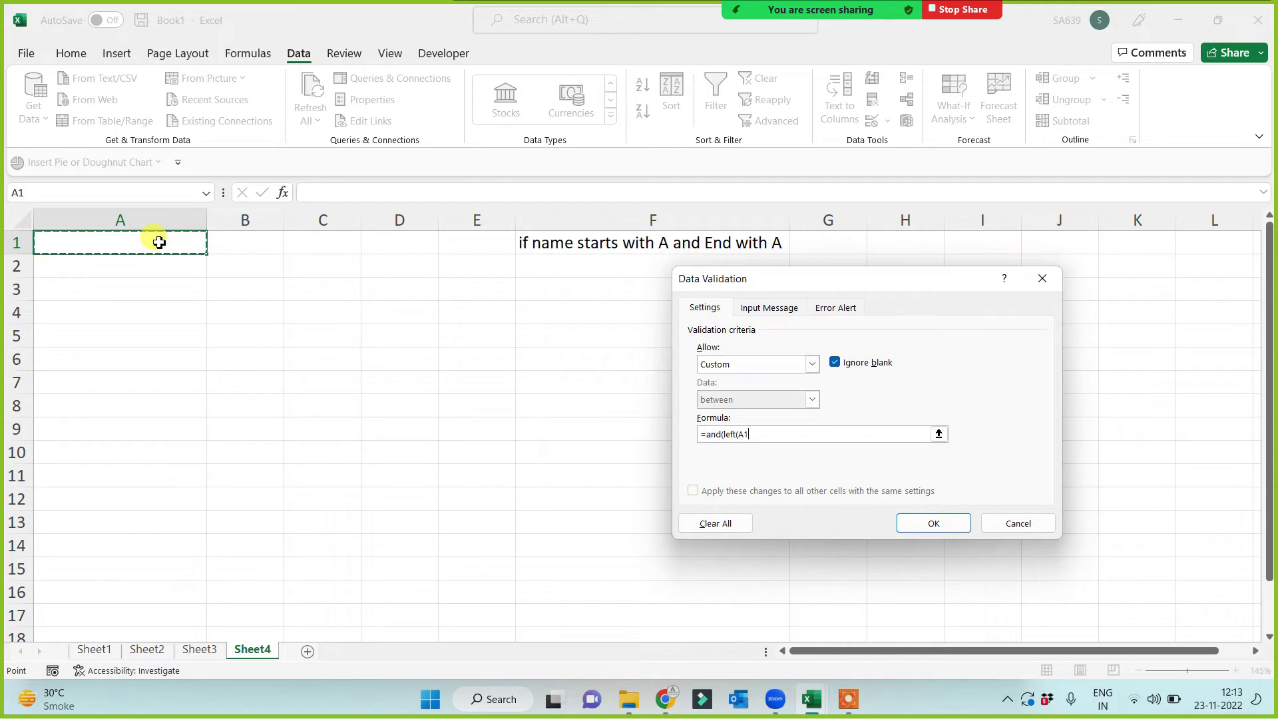
type(")")
type("=\"A\",")
type("right(")
type("A1)=\"")
type("A\"")
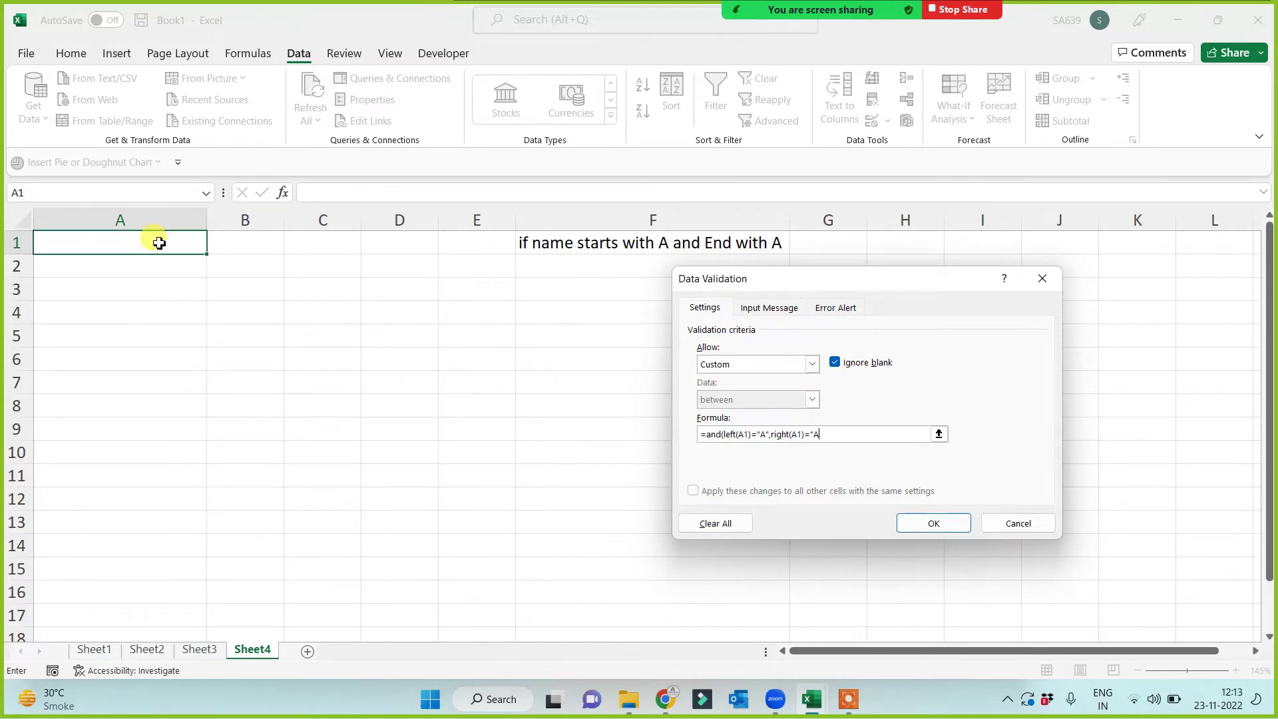
type(")")
left_click(931, 523)
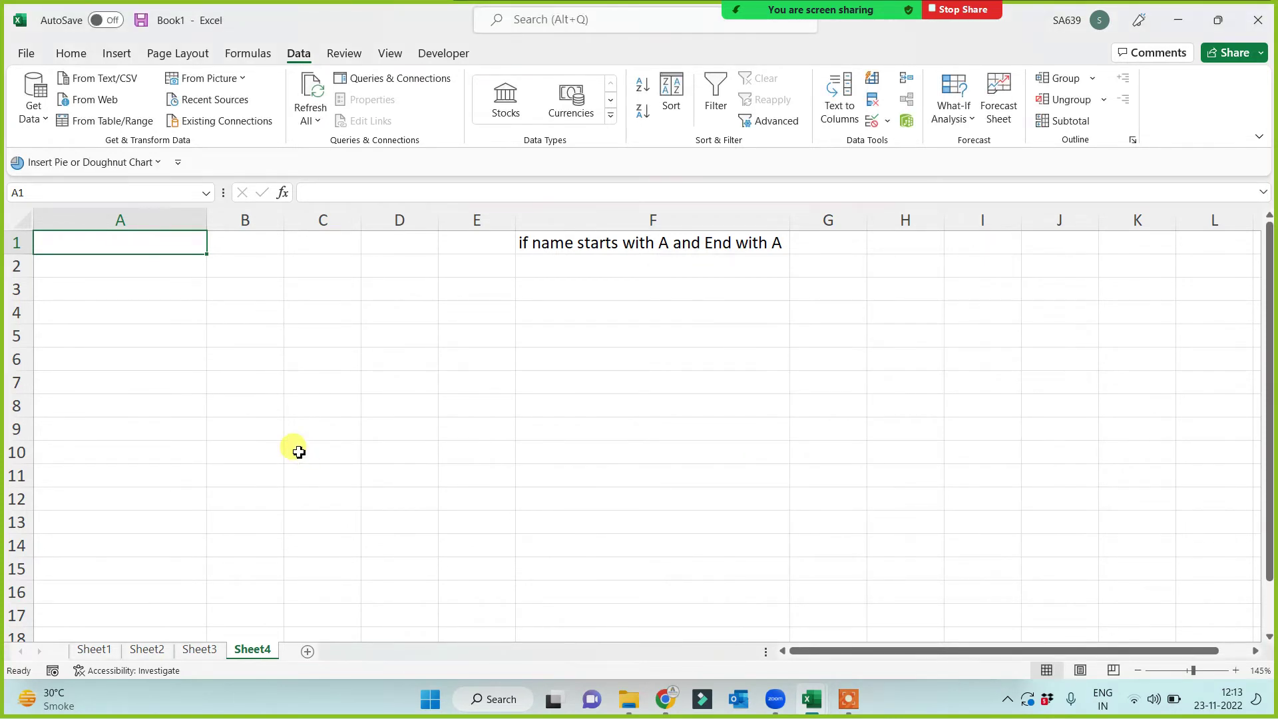
Copy A1 and paste only its validation onto A2:A15.
key("ctrl+c")
left_click_drag(98, 265, 112, 560)
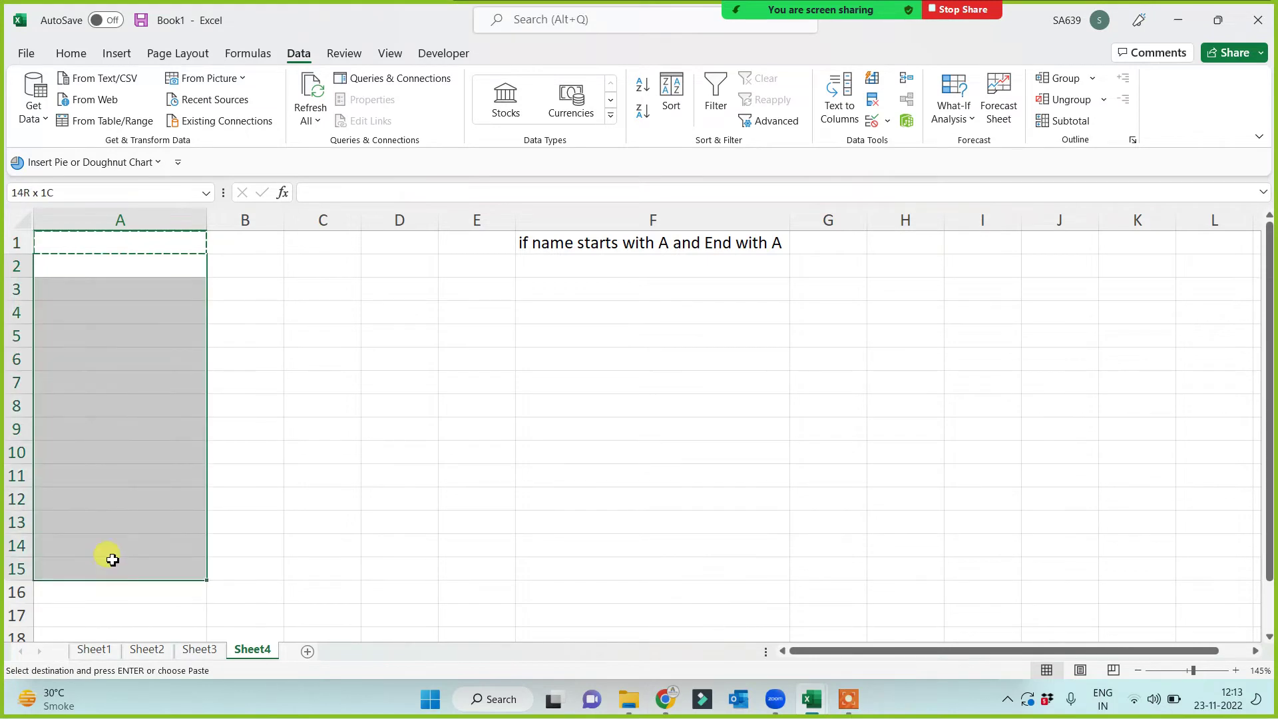
right_click(123, 422)
left_click(192, 318)
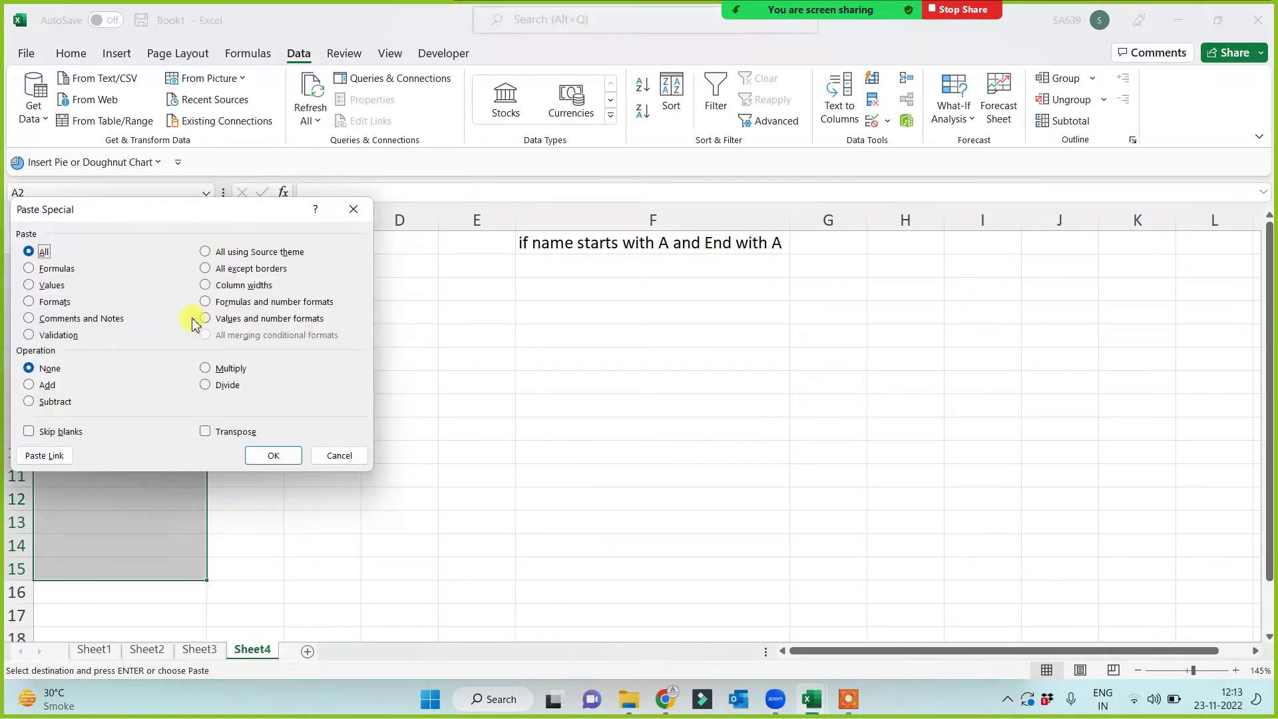
left_click(28, 334)
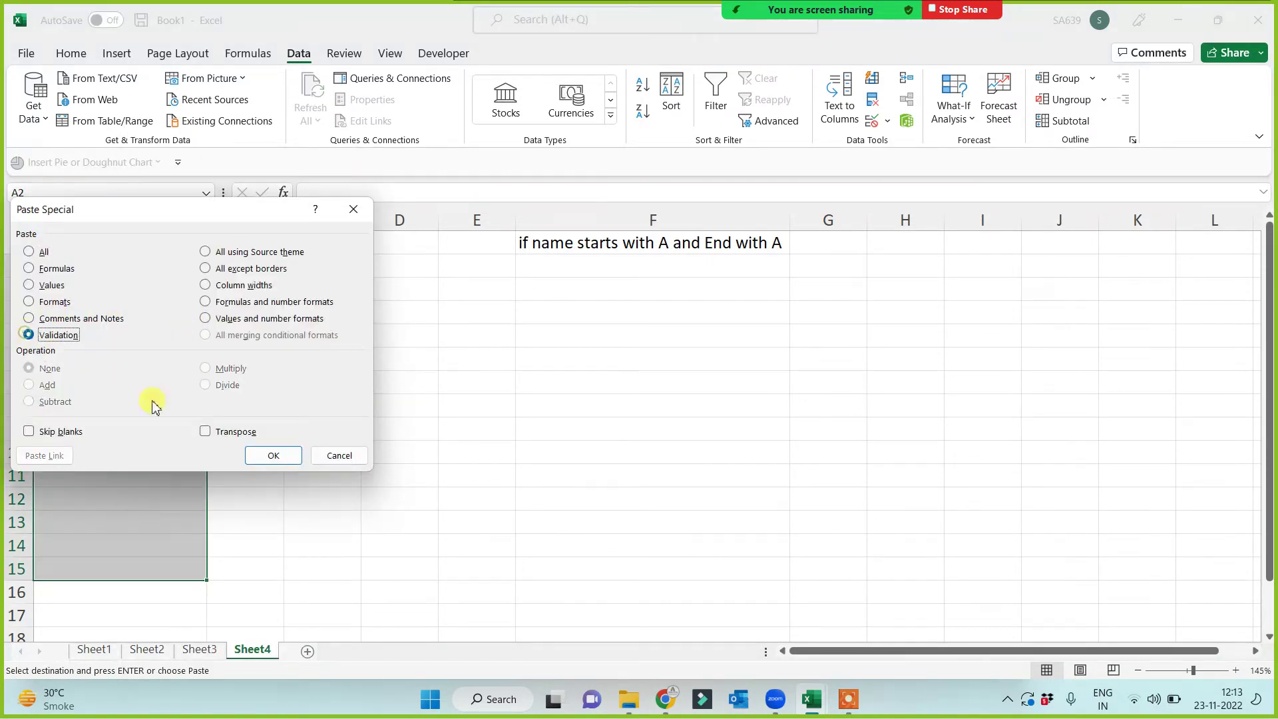
left_click(273, 455)
left_click(119, 242)
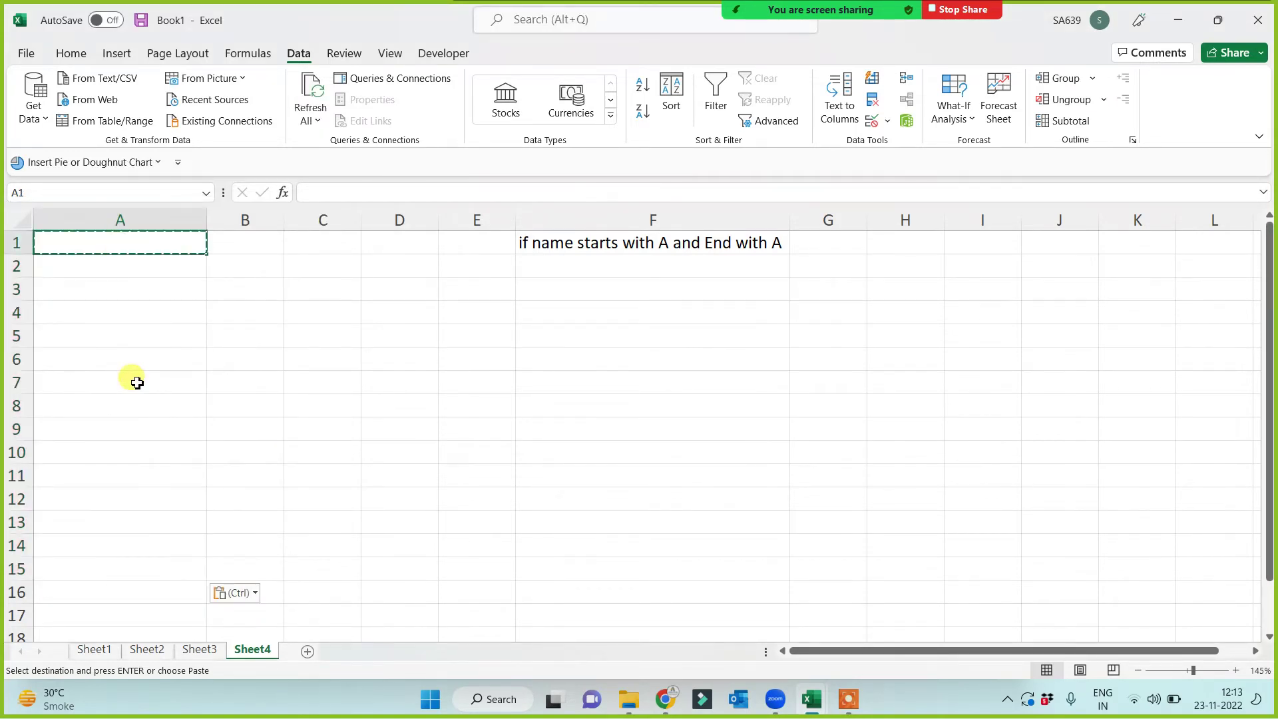
Enter two test names that start and end with A in A1 and A2.
type("Anupriya")
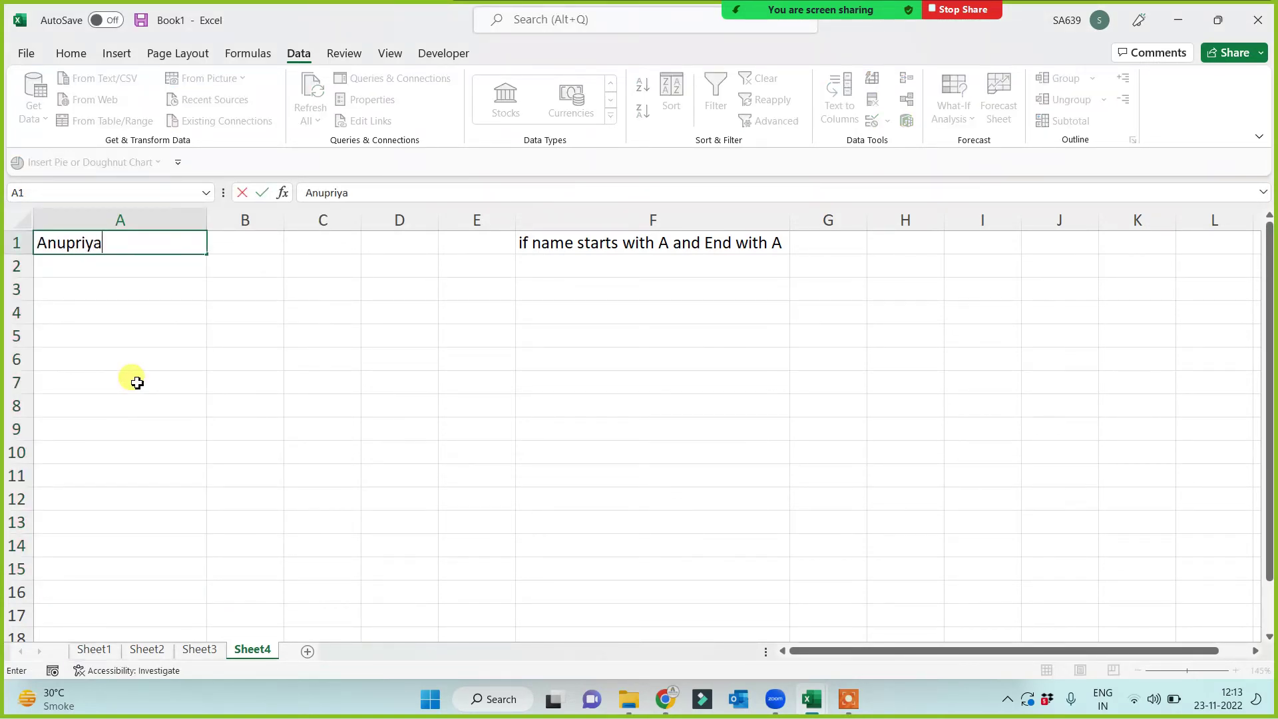
key("Return")
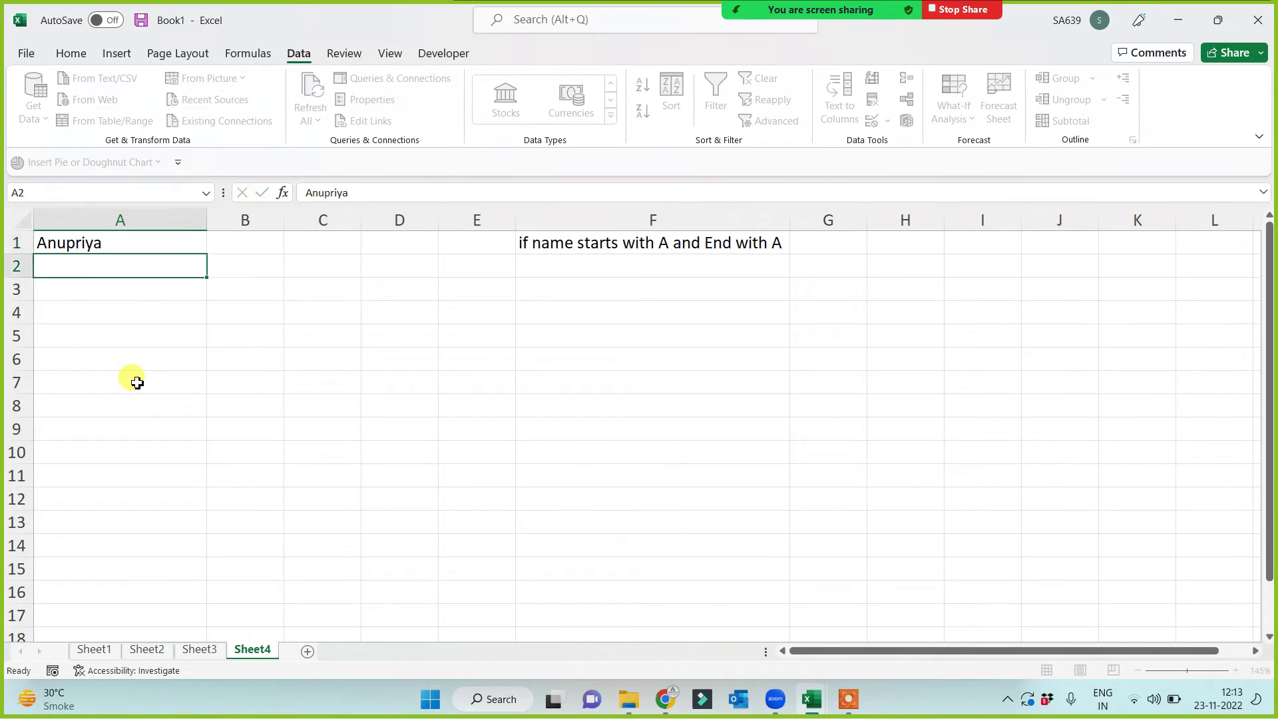
type("An")
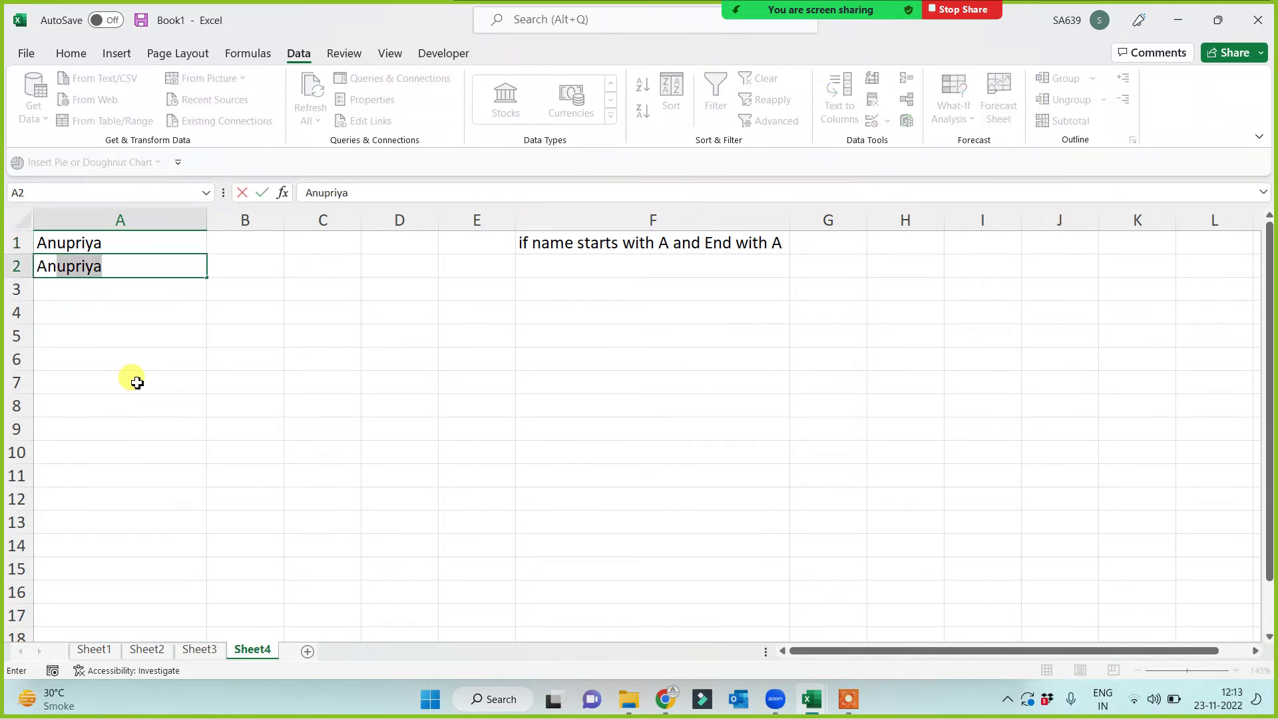
type("kita")
key("Return")
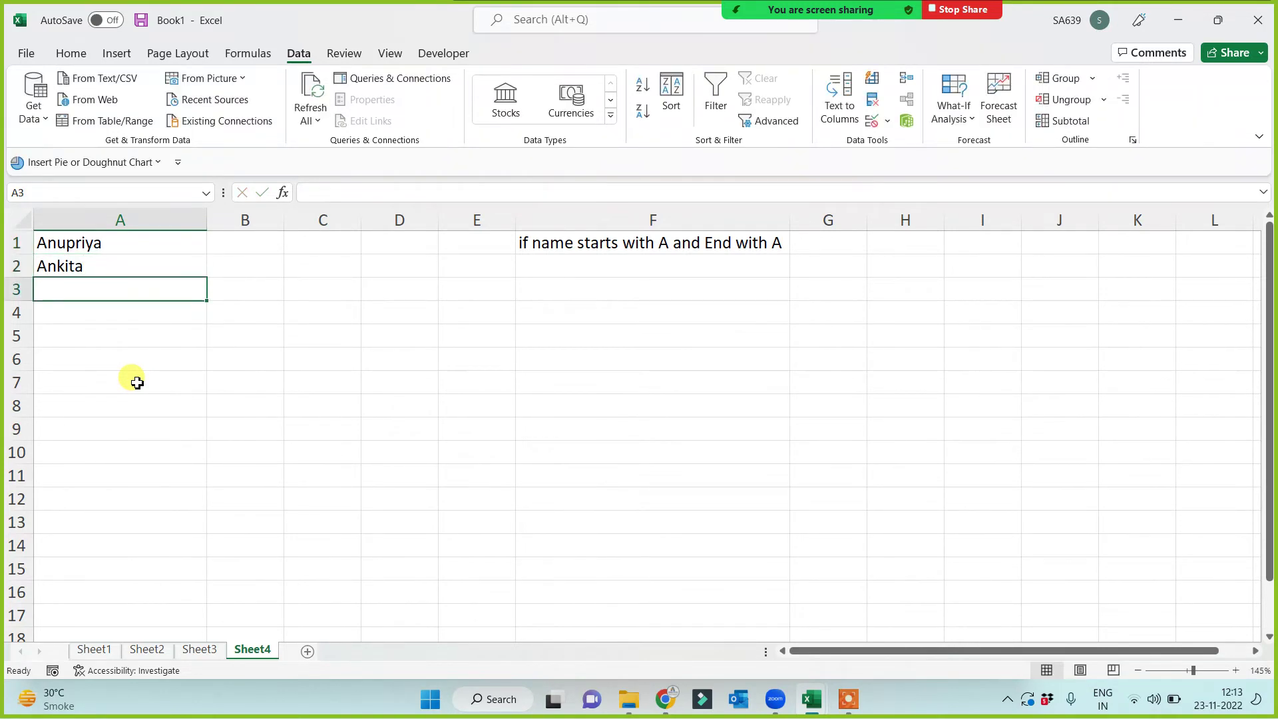
Replace the rejected A3 entry with a valid A-ending name, then add a fourth name in A4.
type("A")
type("nurag")
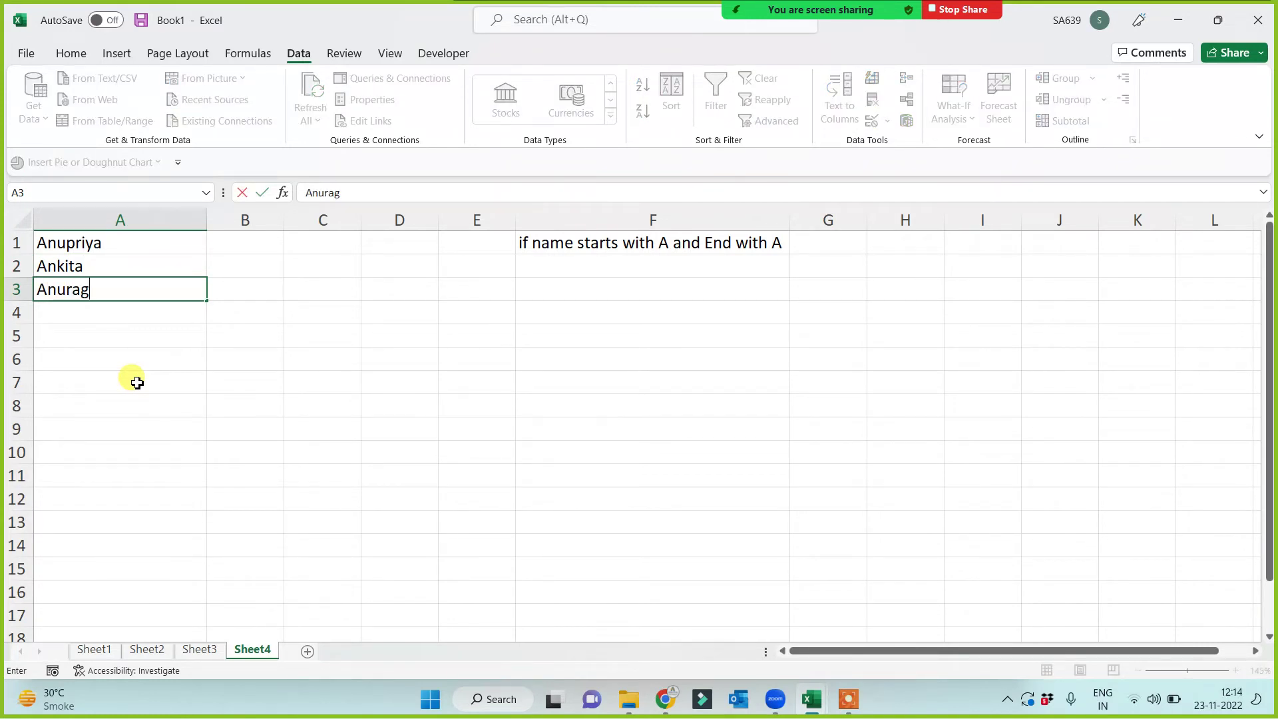
key("Return")
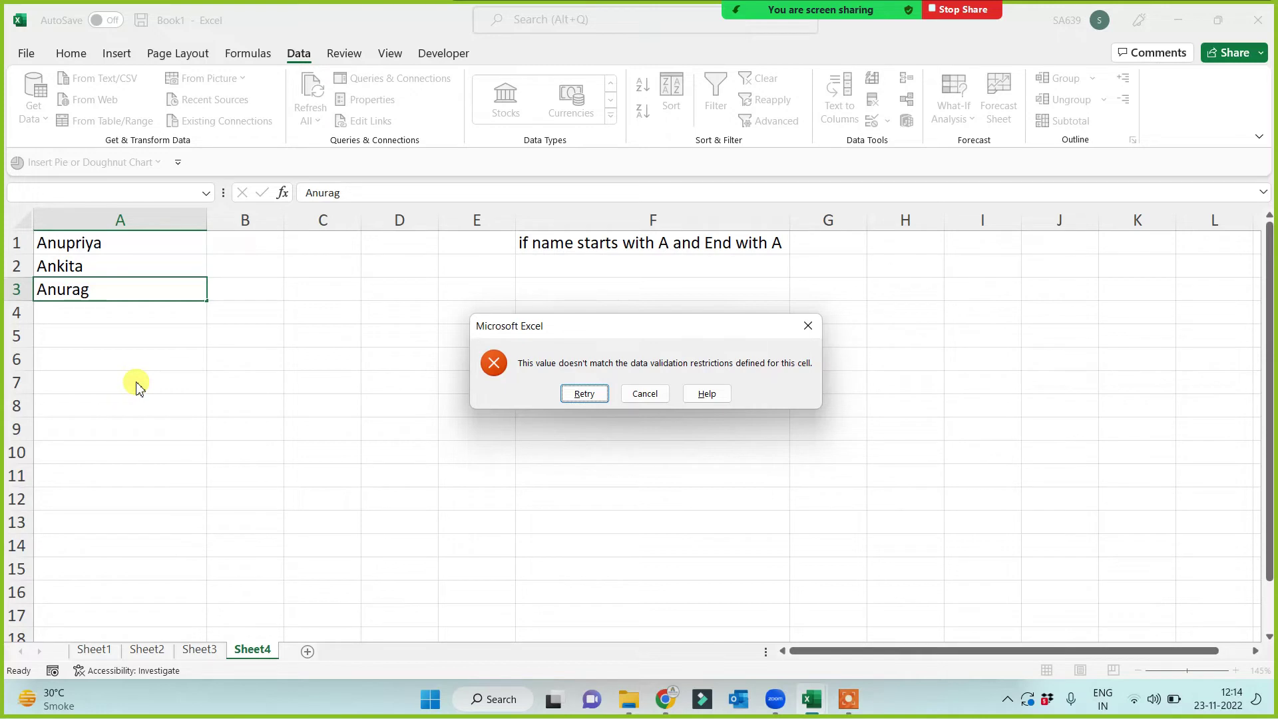
key("Escape")
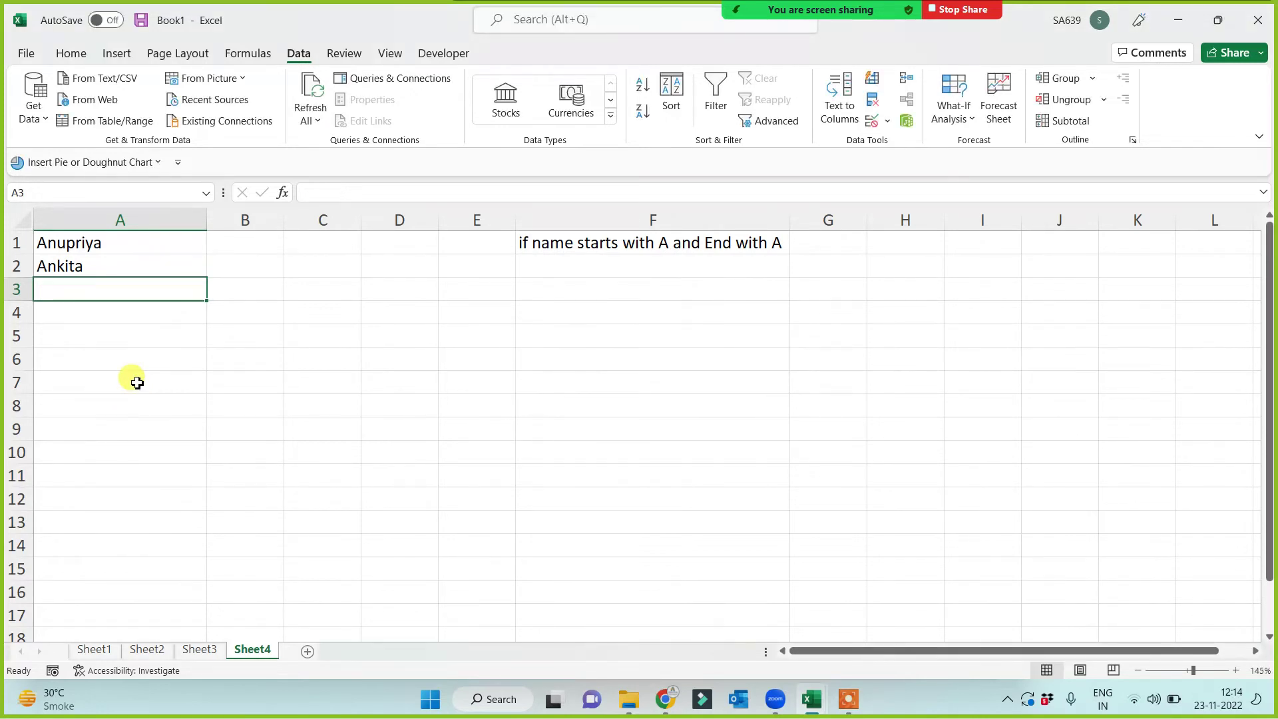
type("Anjali")
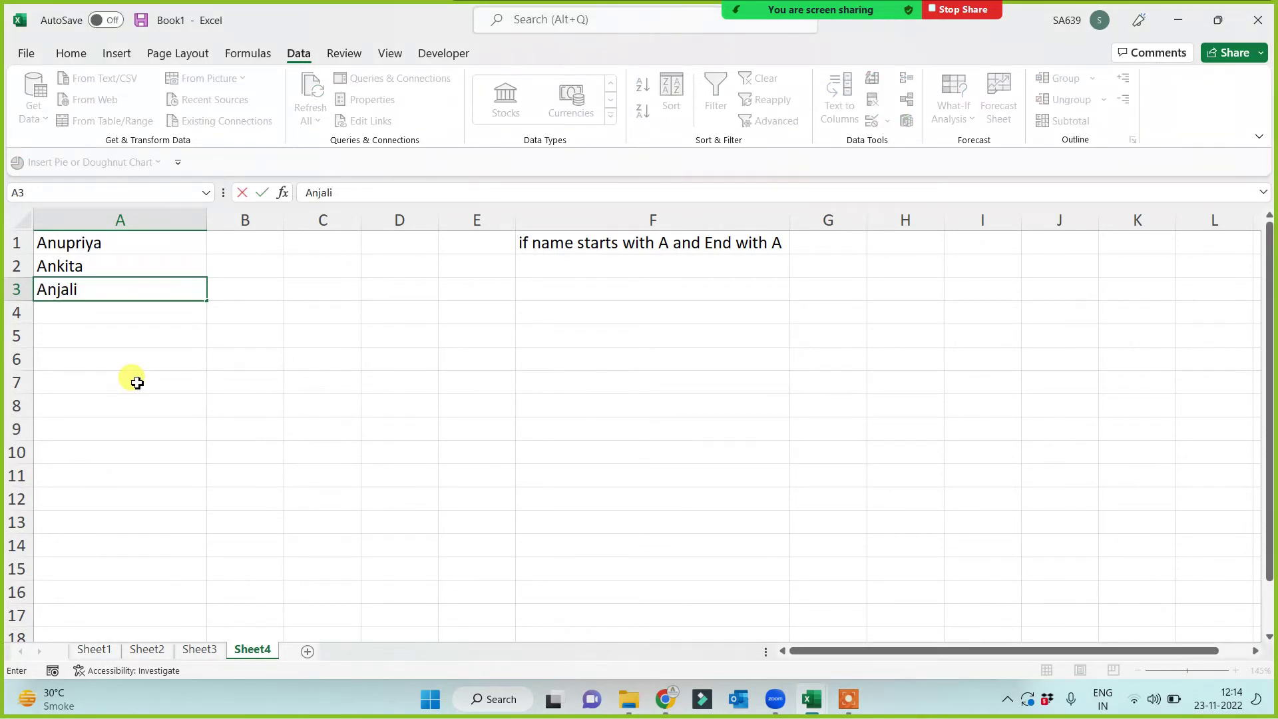
key("BackSpace")
key("BackSpace")
key("Return")
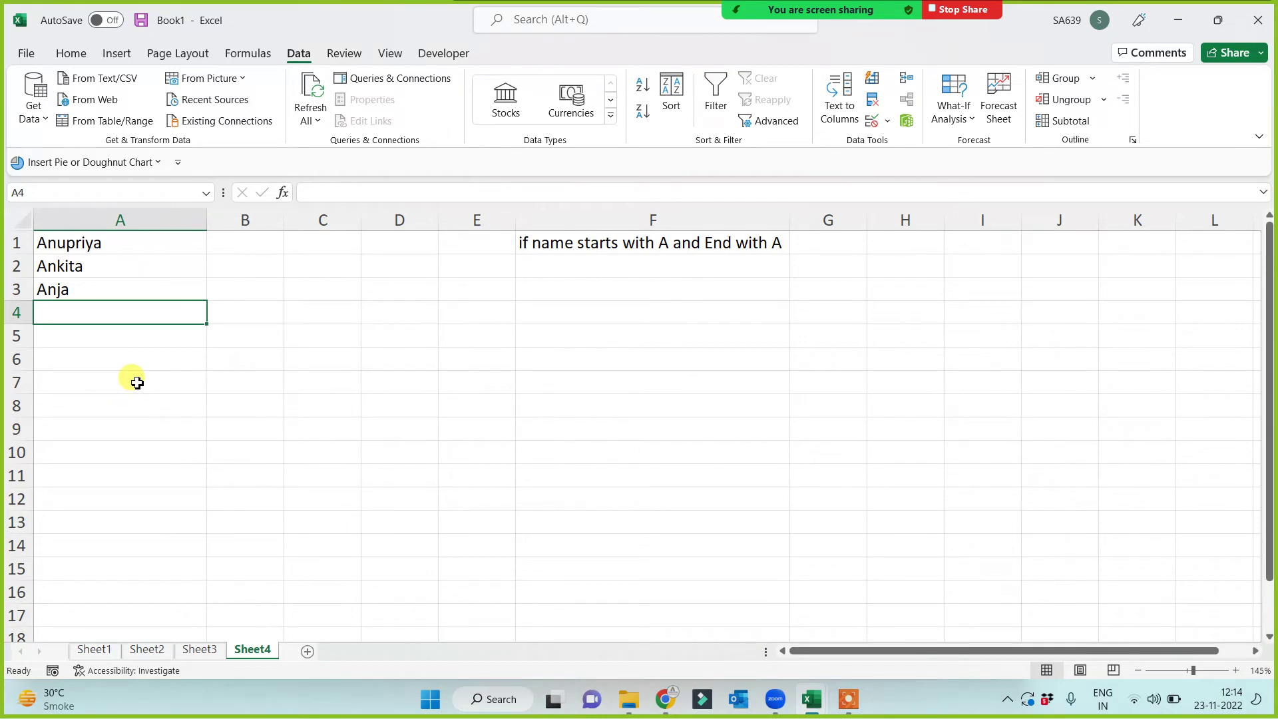
type("A")
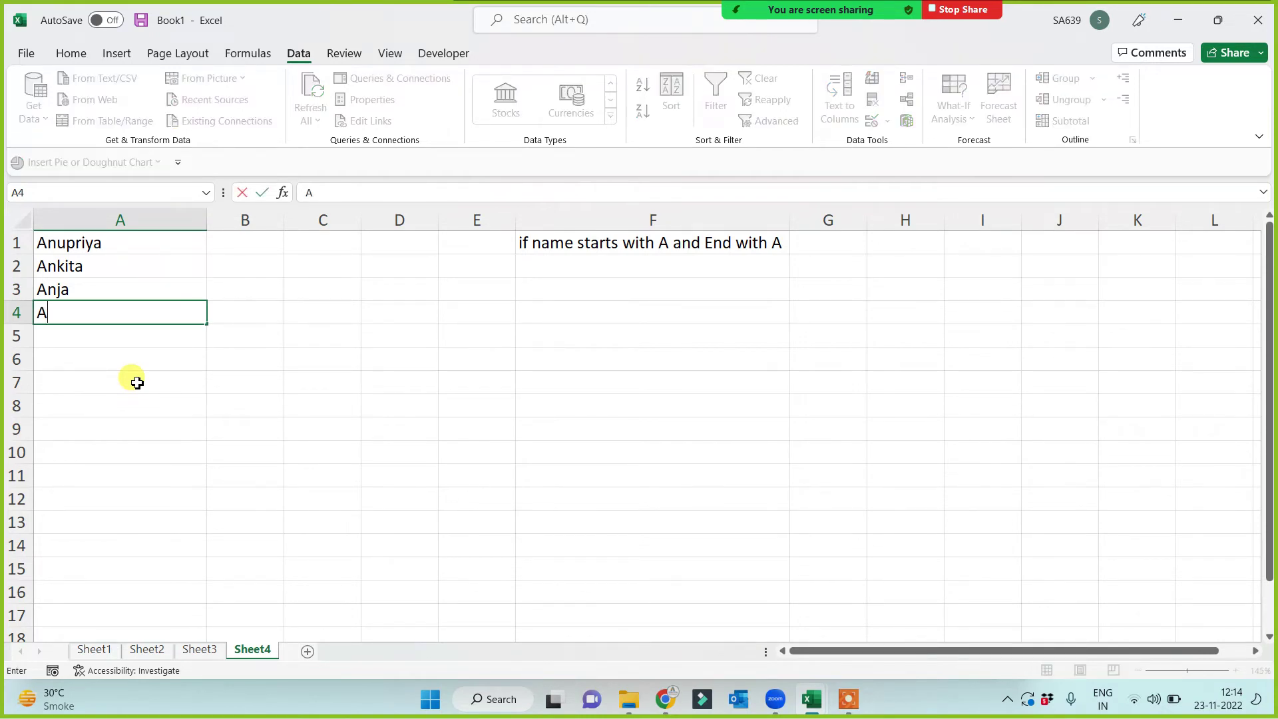
type("nu Priya")
left_click_drag(91, 313, 114, 313)
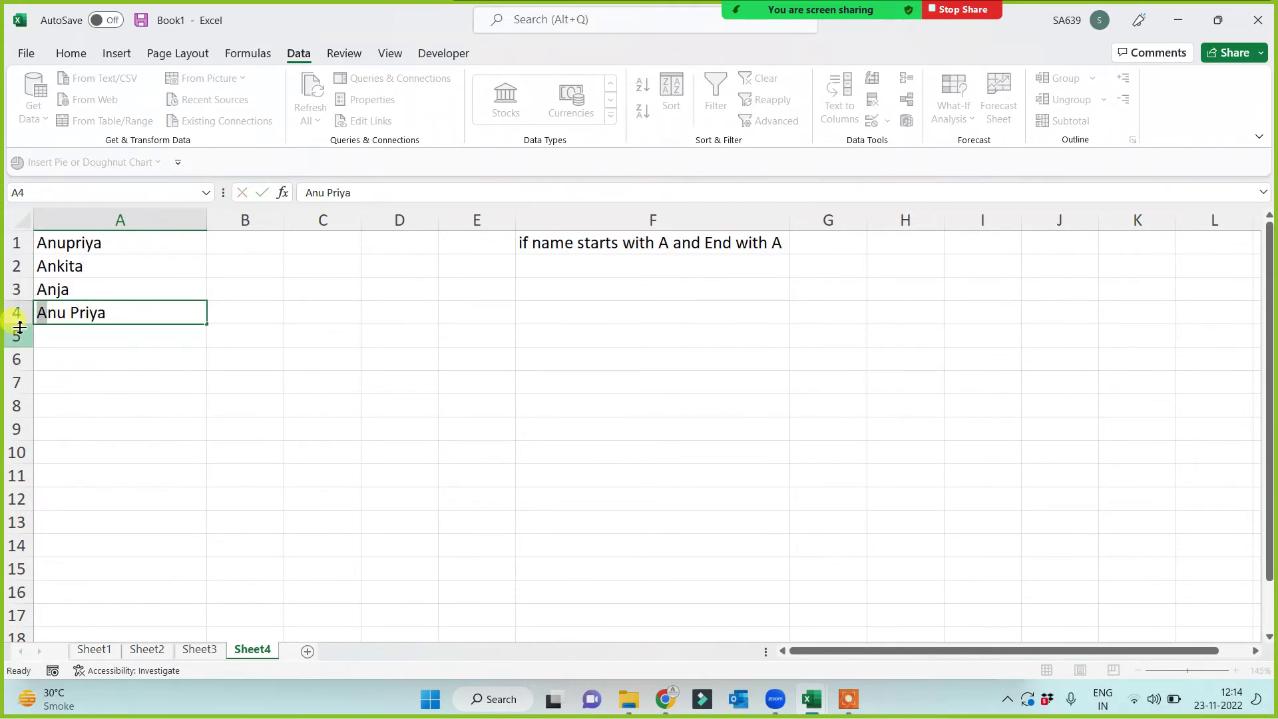
key("Return")
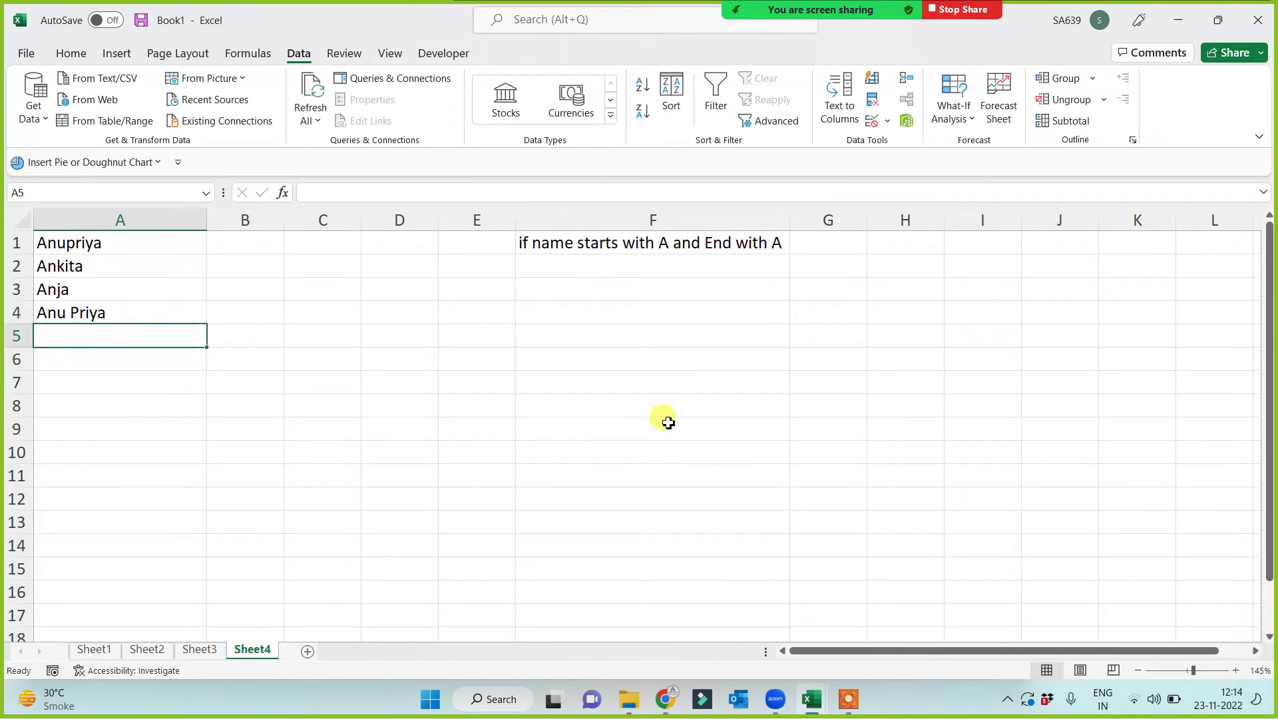
Add a new Sheet5 and write 'if name starts with Capital A' in E1.
left_click(308, 653)
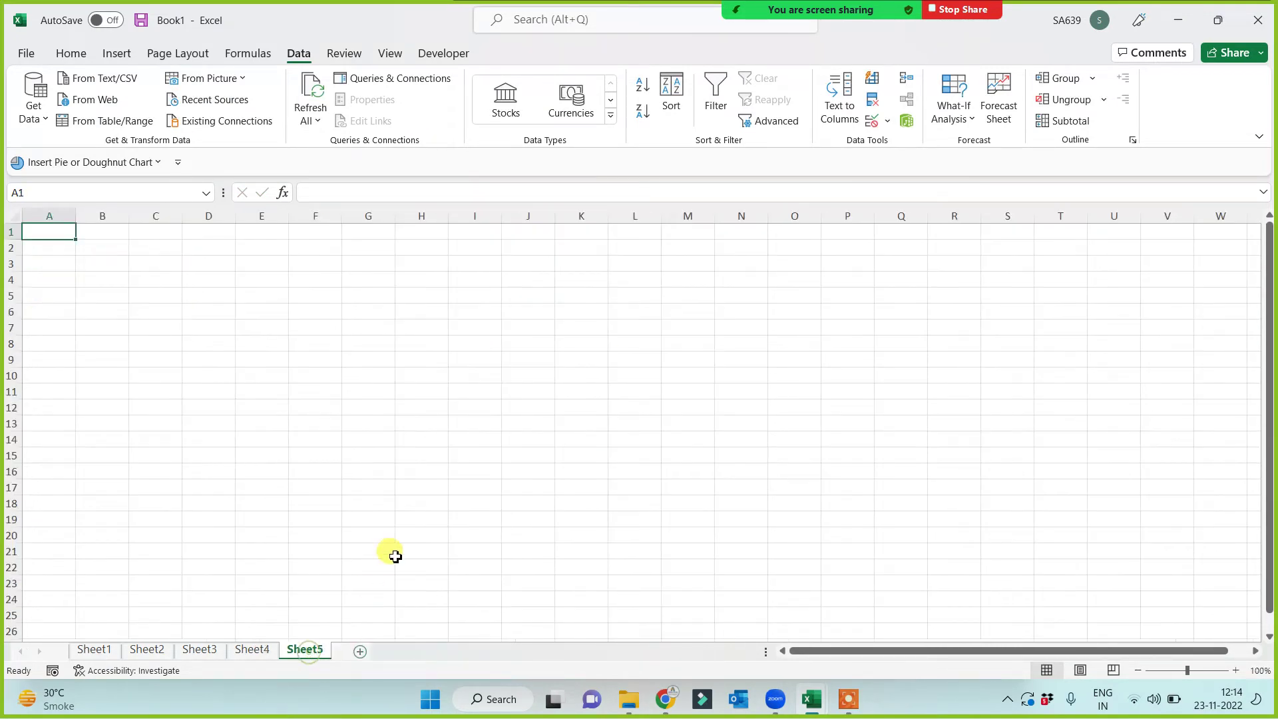
scroll(399, 493, "up", 3, "ctrl")
scroll(392, 333, "up", 1, "ctrl")
left_click(378, 246)
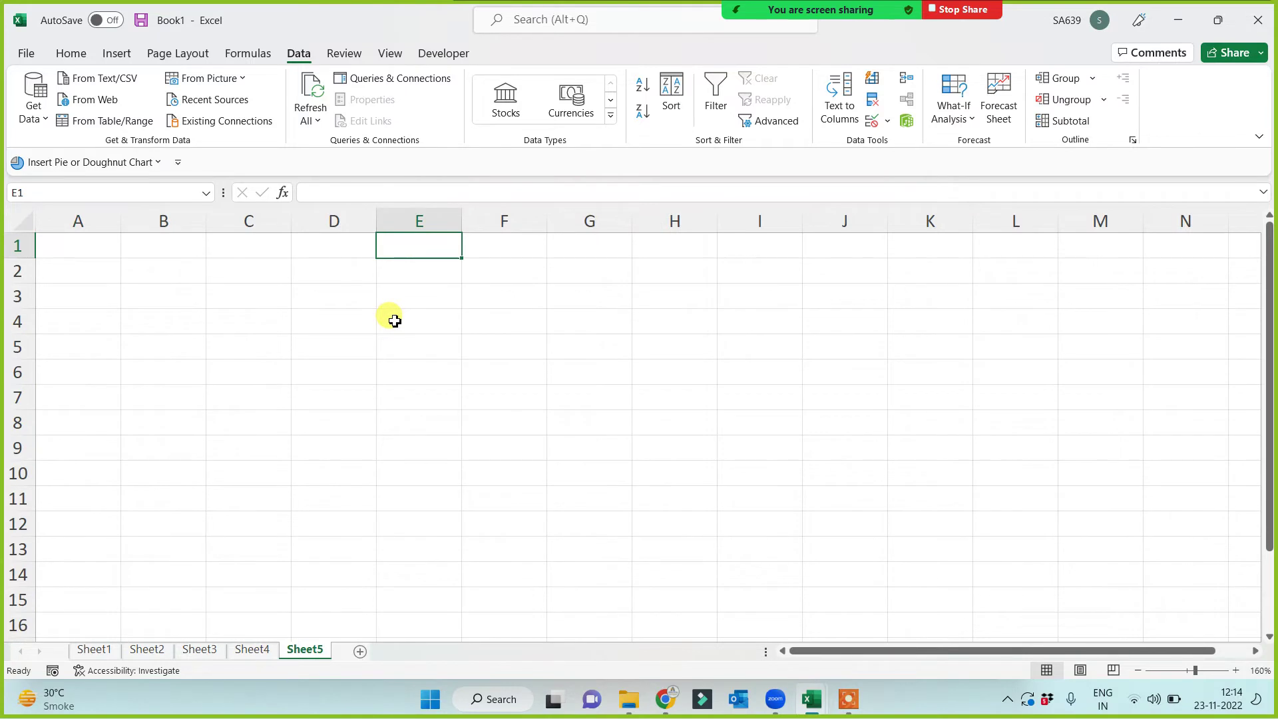
type("if name")
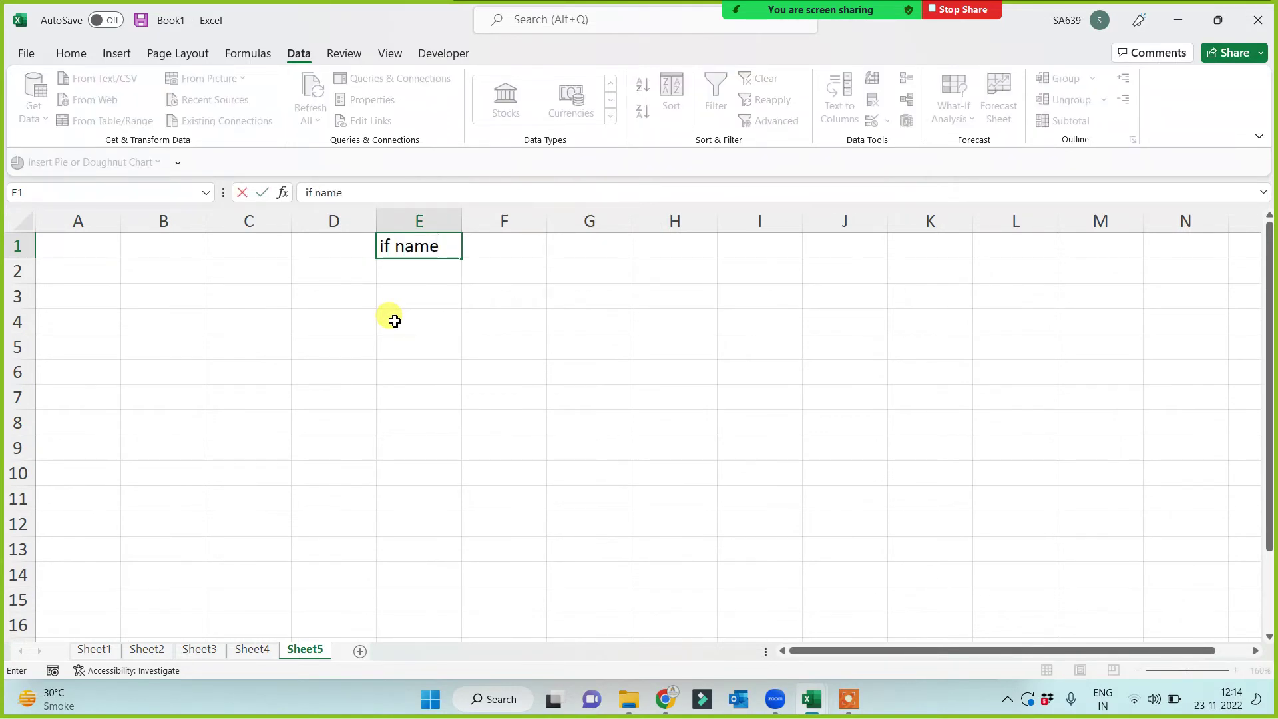
type(" starts with")
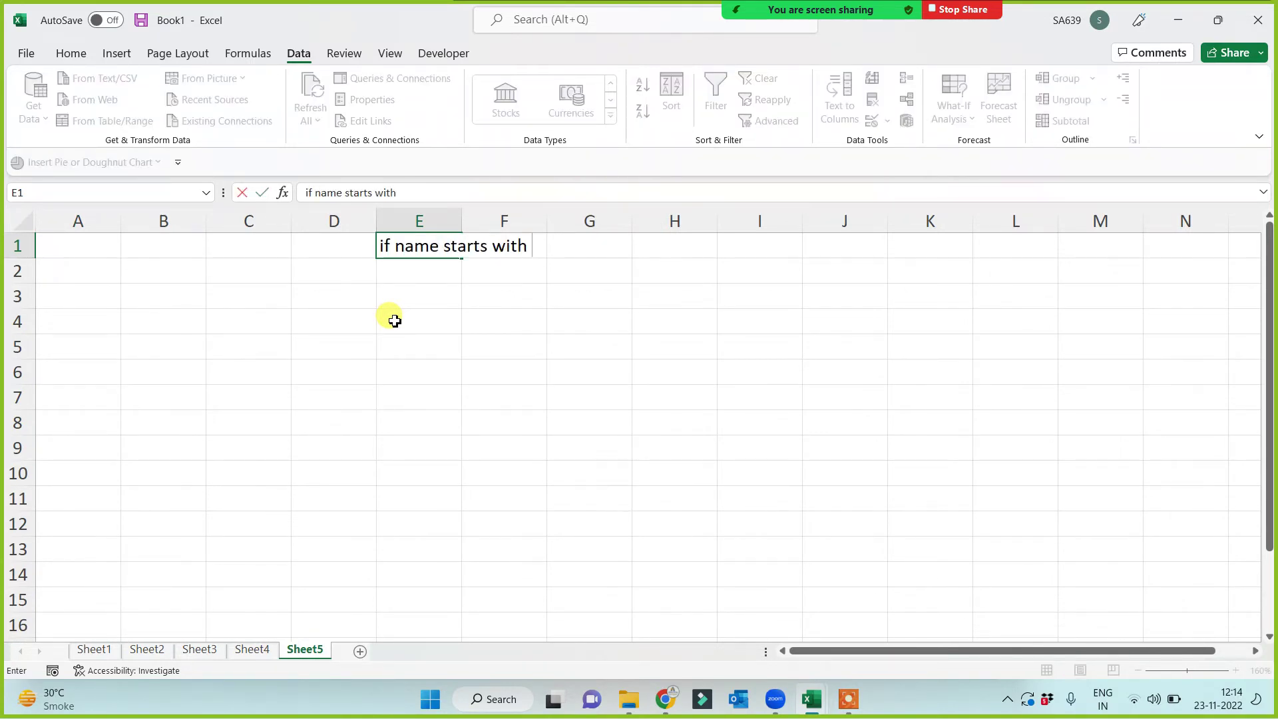
type(" Capital")
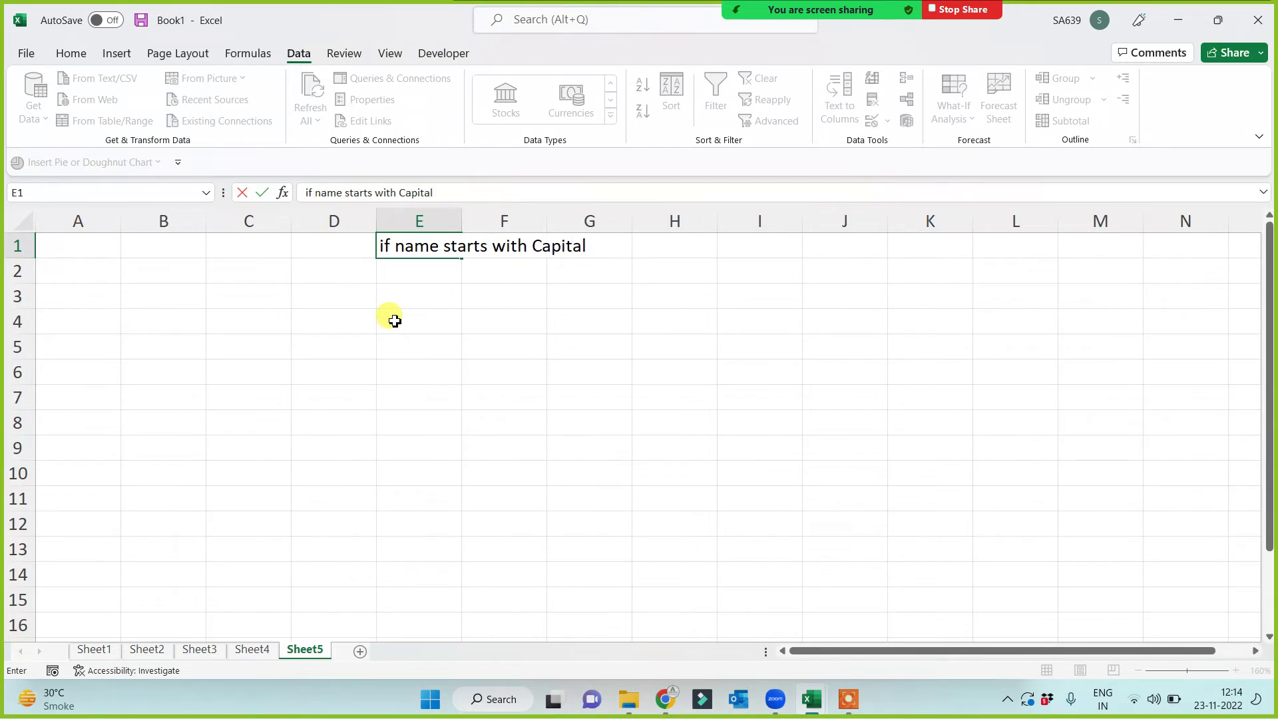
type(" A")
key("Return")
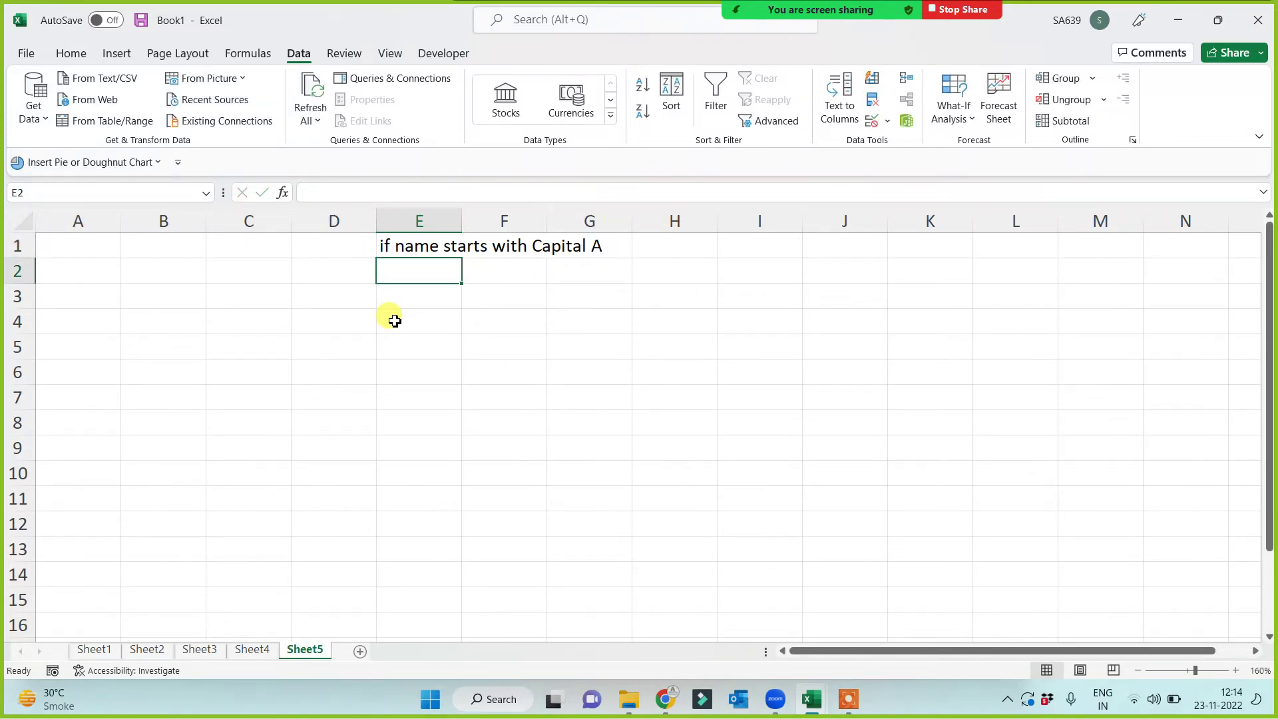
Add the notes 'Find' in E3 and 'Left' in E4.
key("Down")
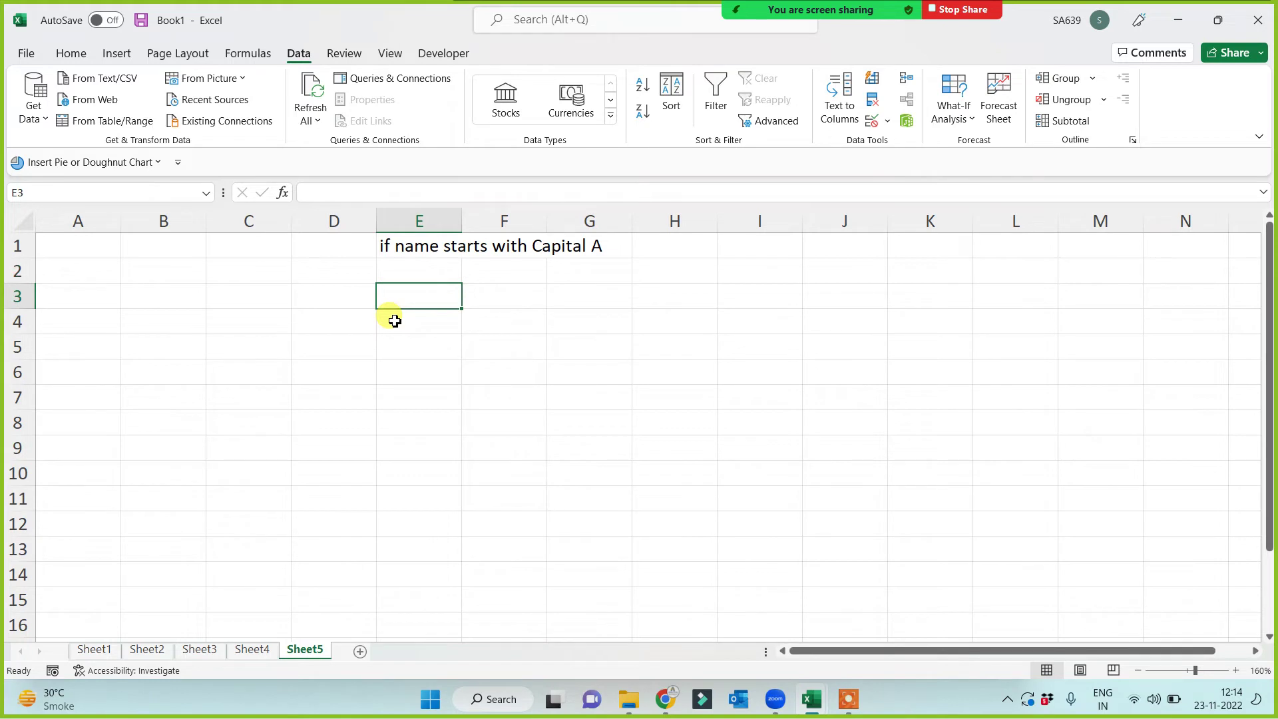
type("Find")
key("Return")
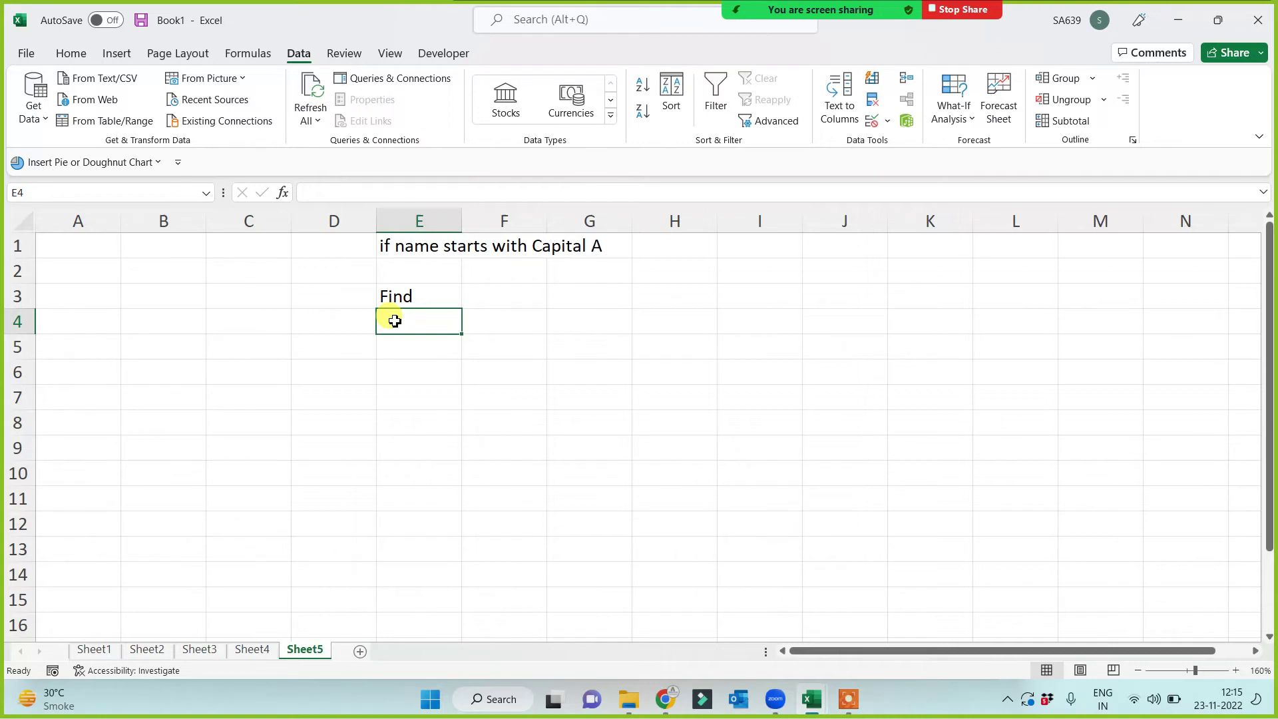
type("Left")
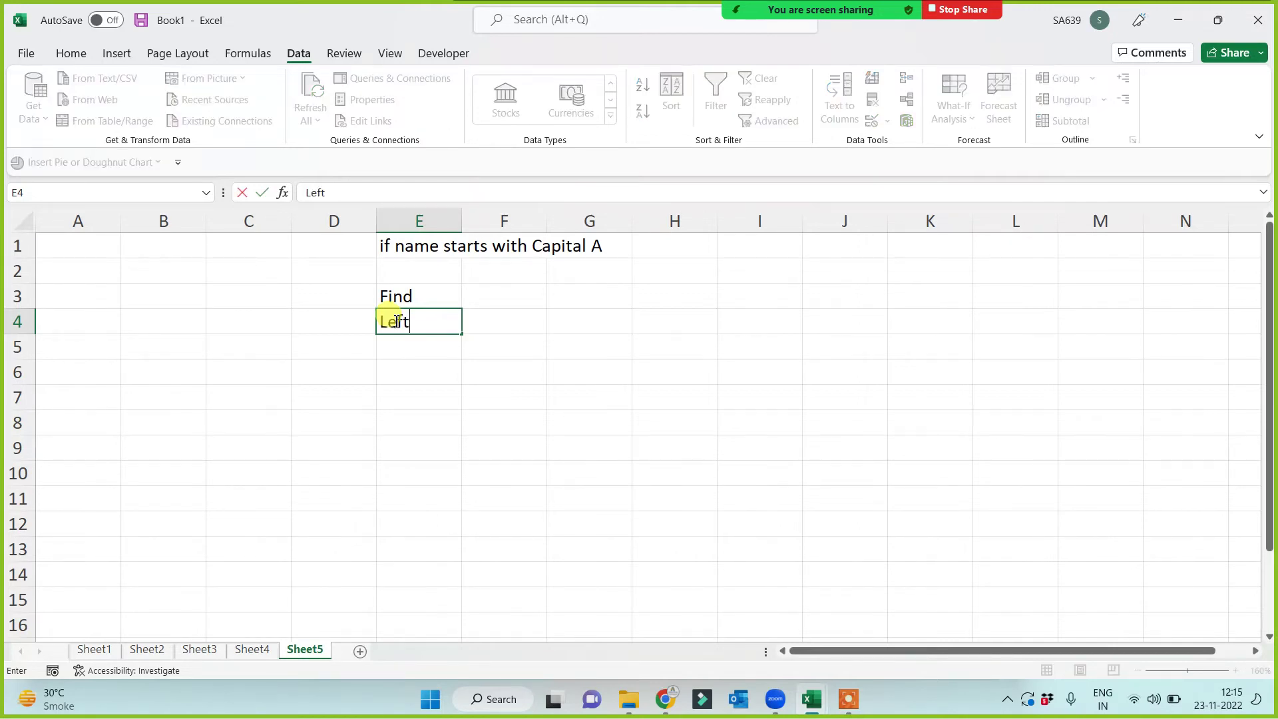
key("Return")
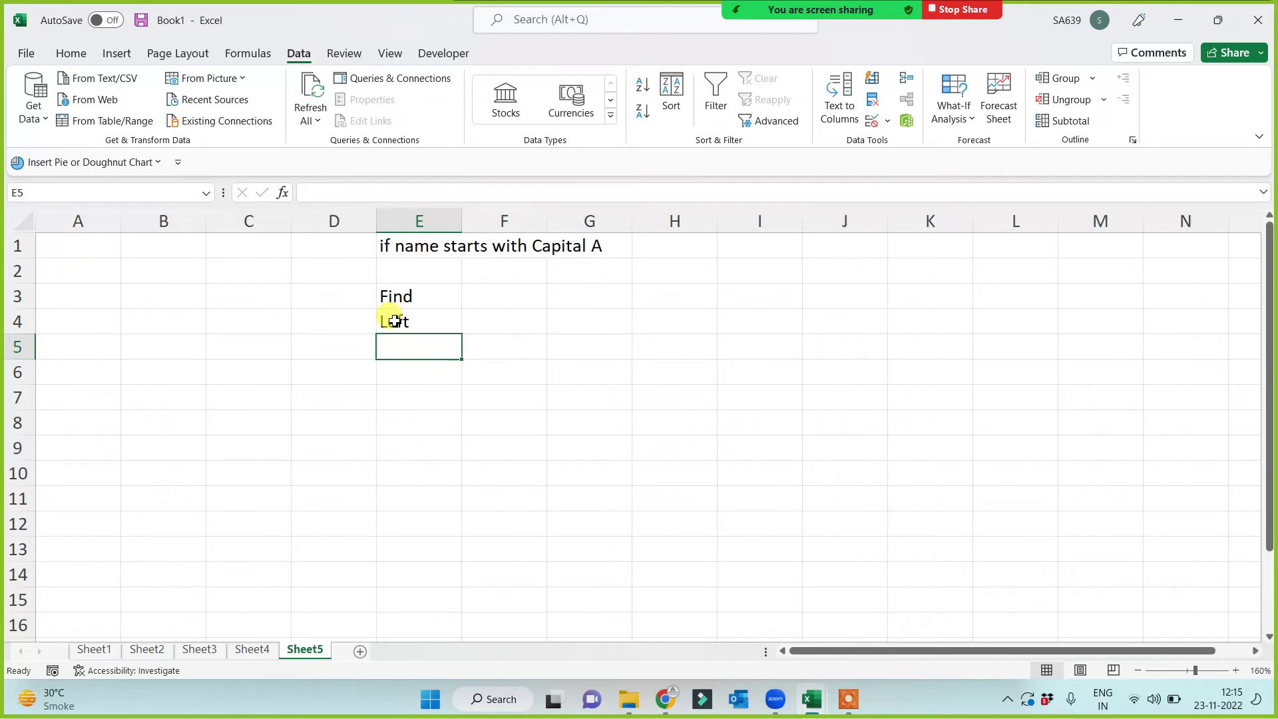
left_click(570, 393)
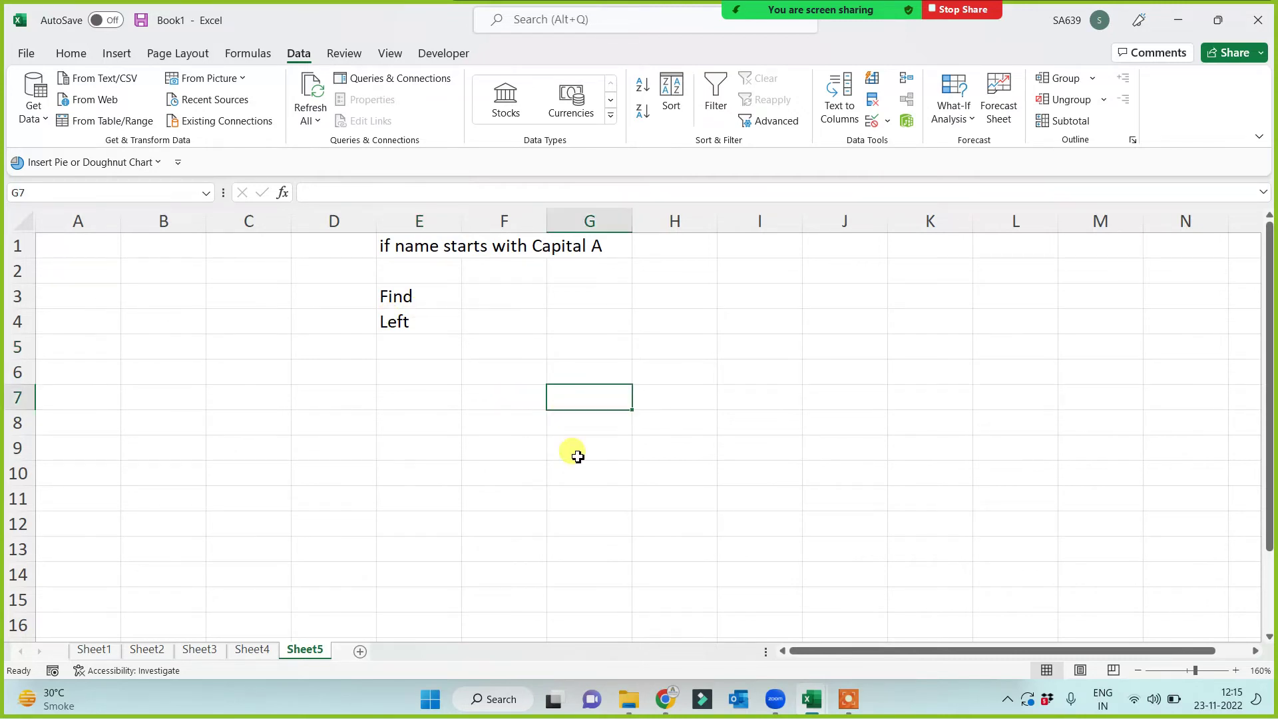
Enter a name in G7, fill the name list down to G13, and widen column G.
type("Brajesh")
key("Return")
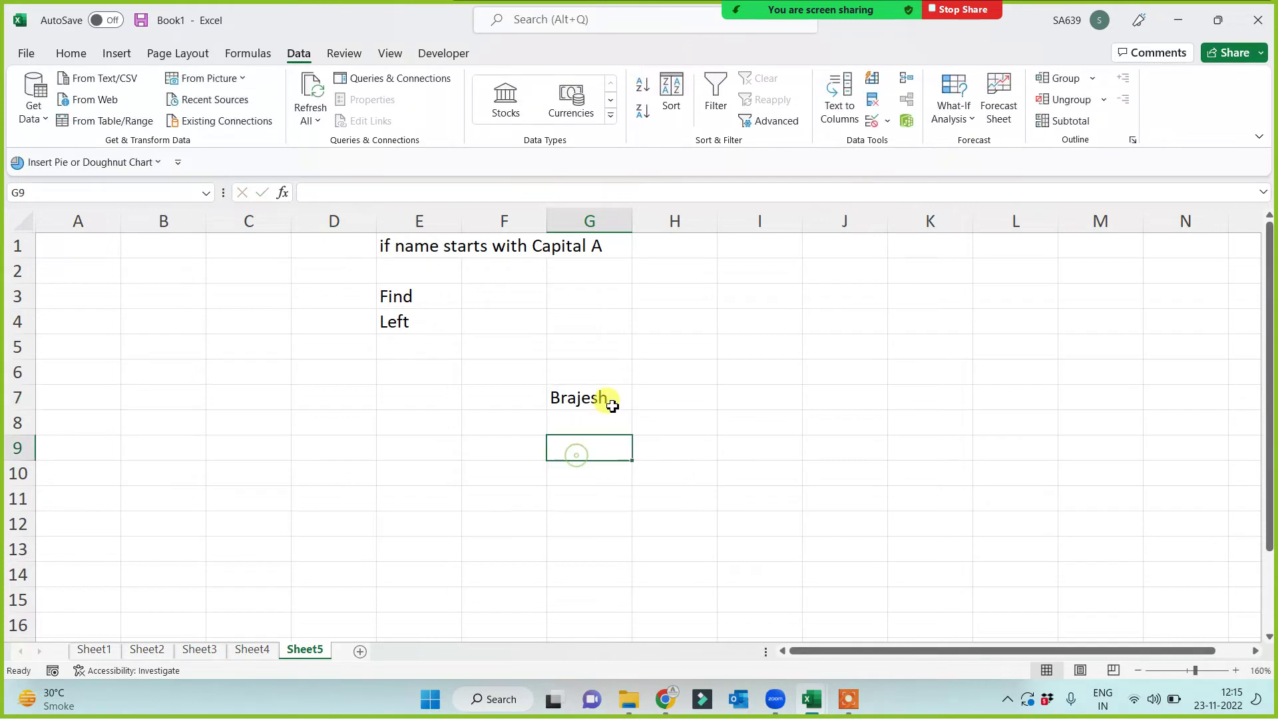
left_click(609, 399)
left_click_drag(631, 409, 620, 561)
left_click(727, 449)
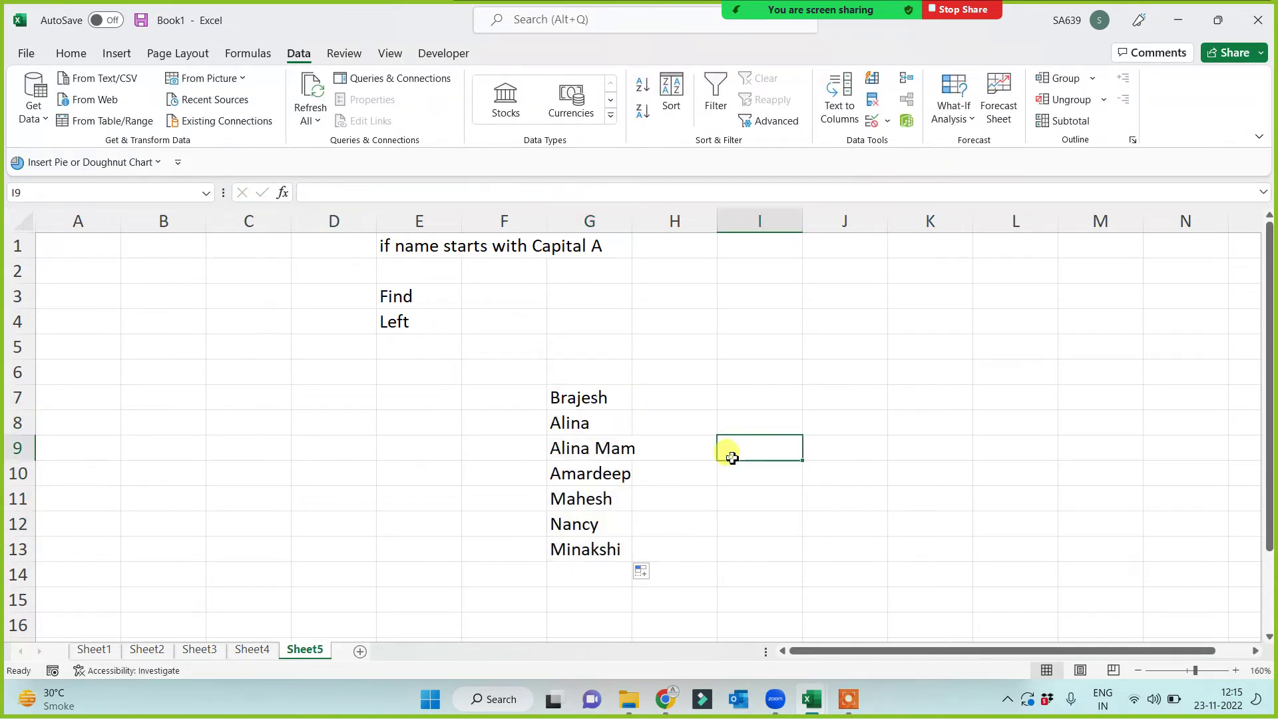
left_click(693, 408)
left_click_drag(631, 221, 668, 221)
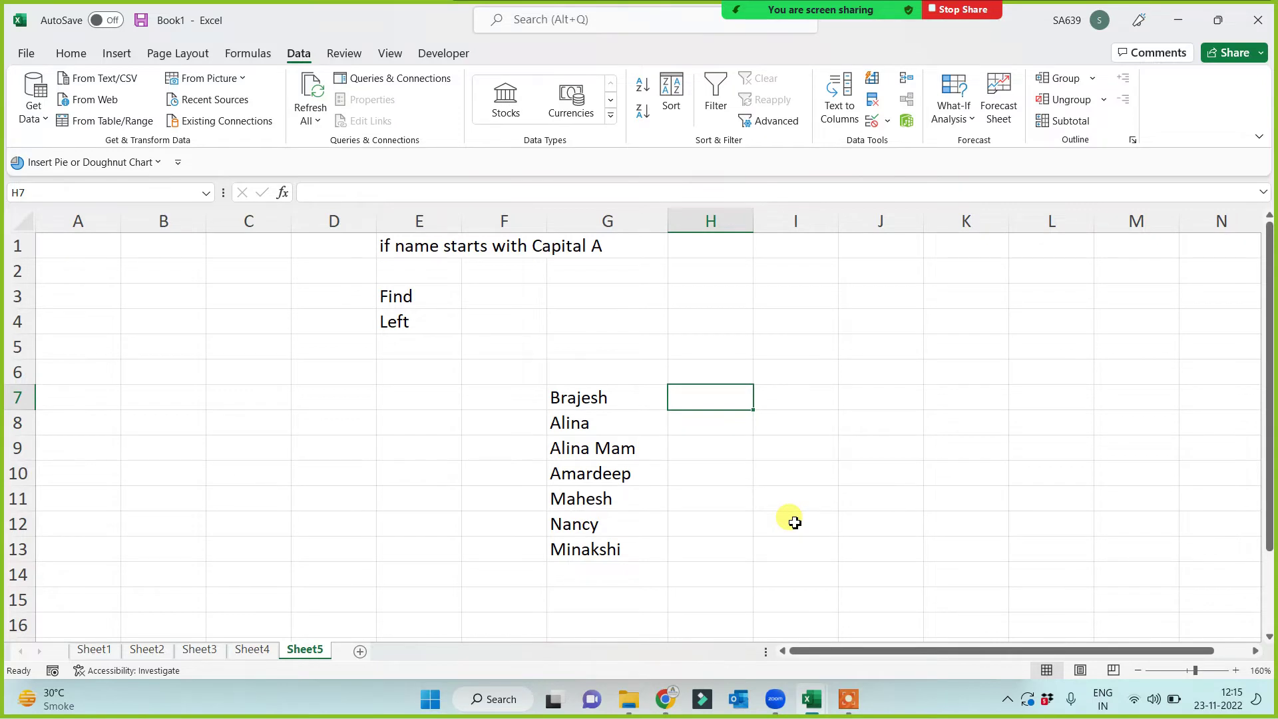
Enter =LEFT(G7) in H7, fill it down to H13, and begin wrapping it in FIND("A",.
type("=left")
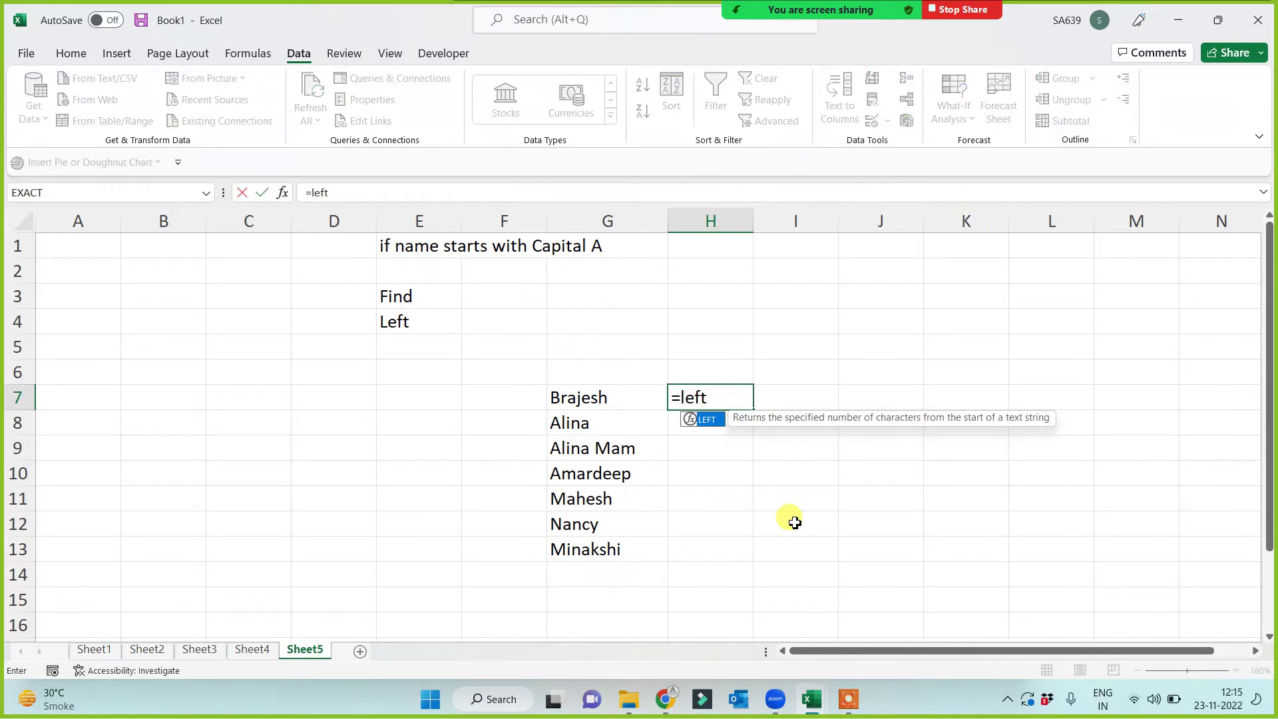
type("(")
left_click(592, 398)
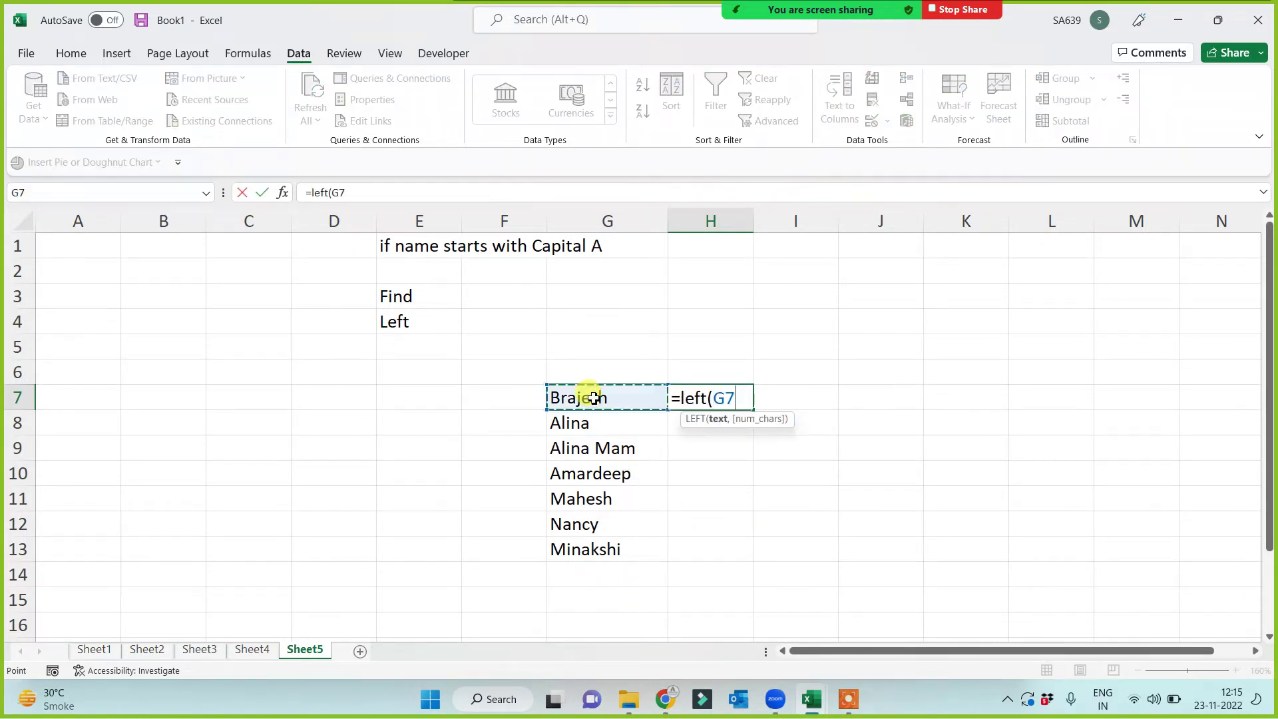
type(")")
key("Return")
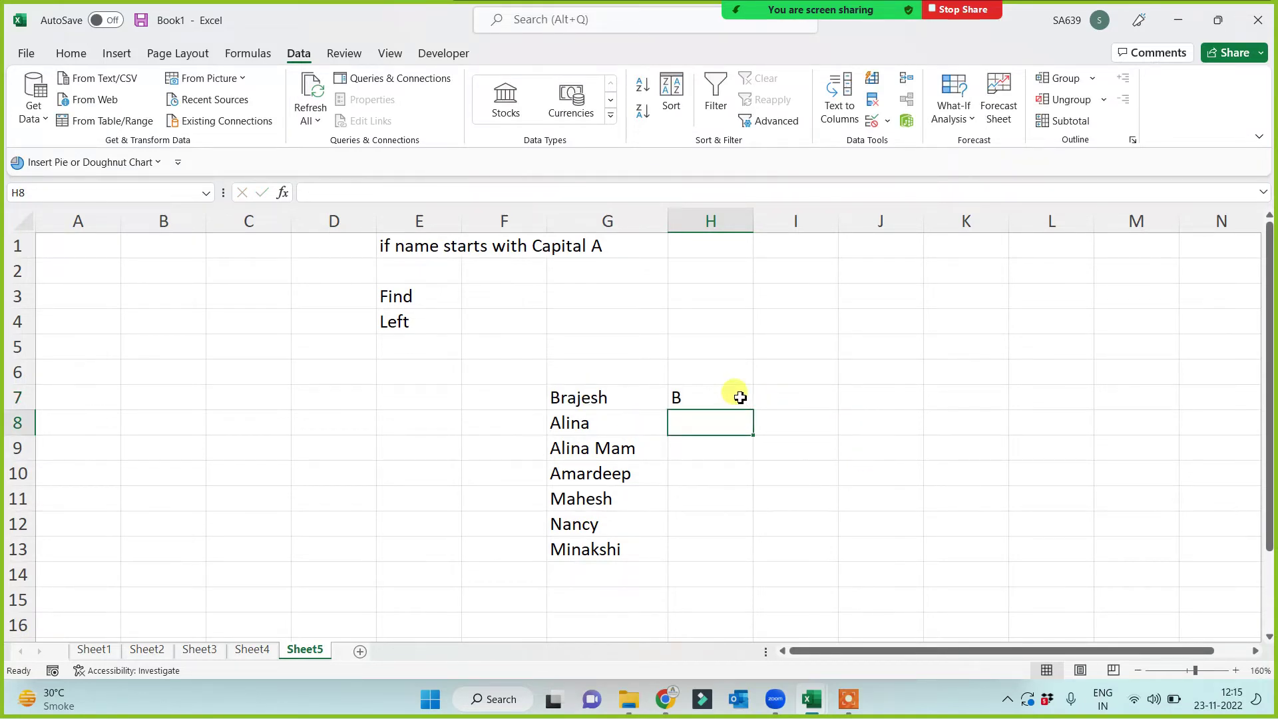
left_click(741, 397)
left_click_drag(753, 409, 730, 549)
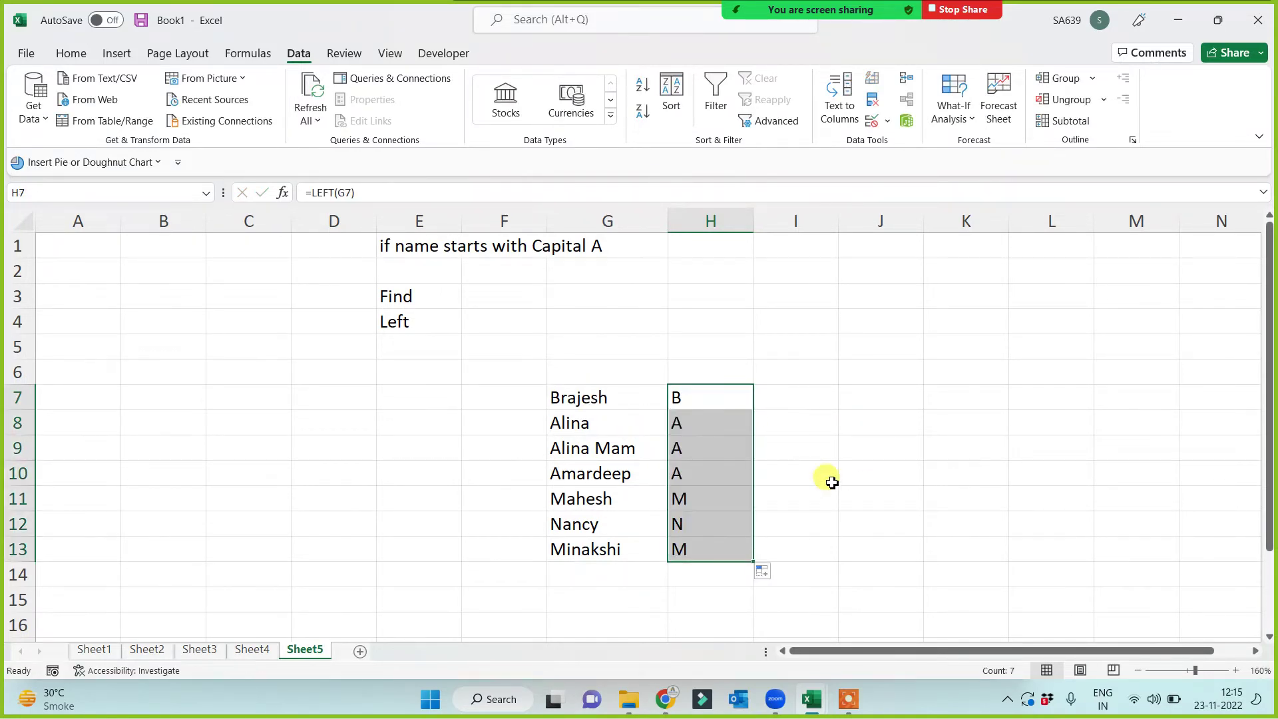
left_click(717, 400)
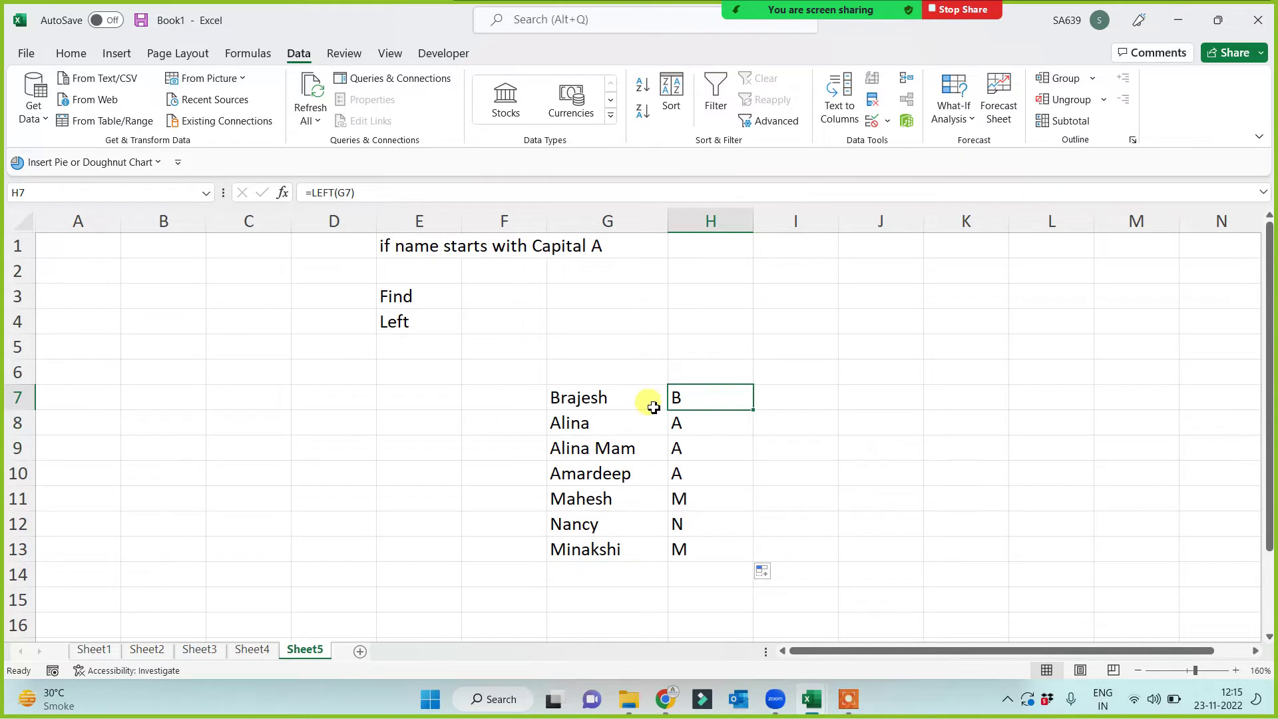
left_click(309, 193)
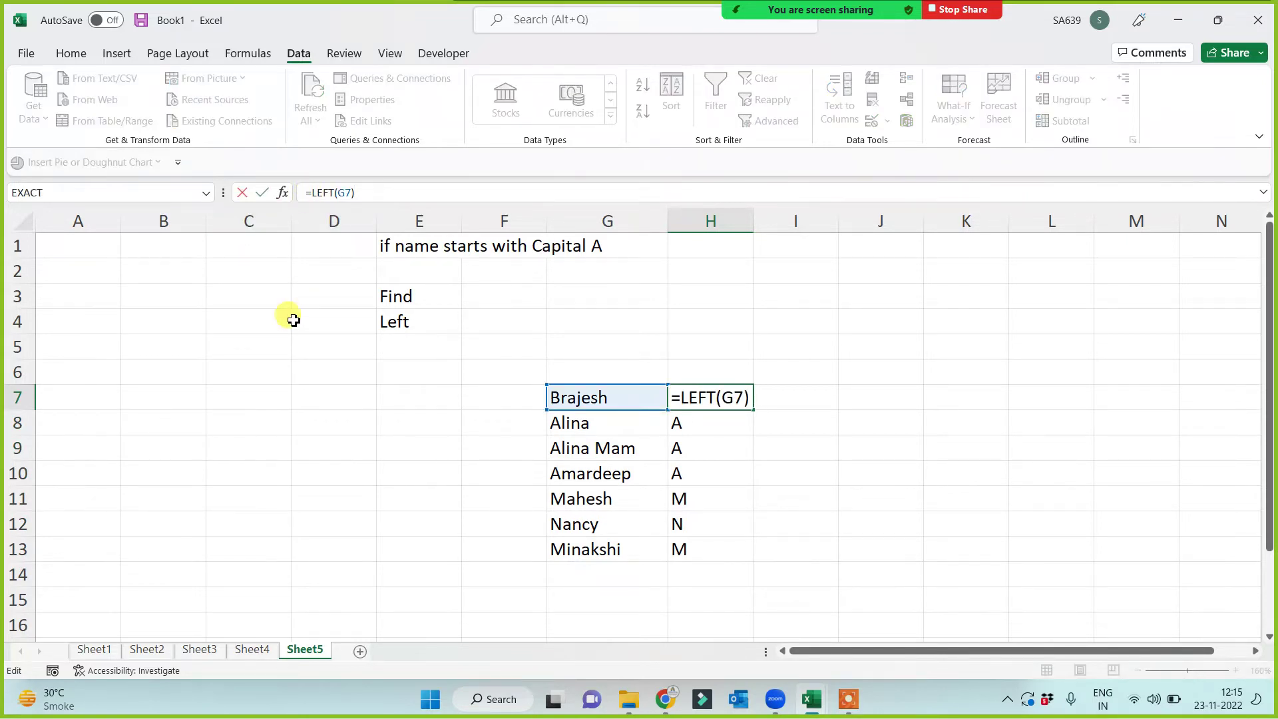
type("find(")
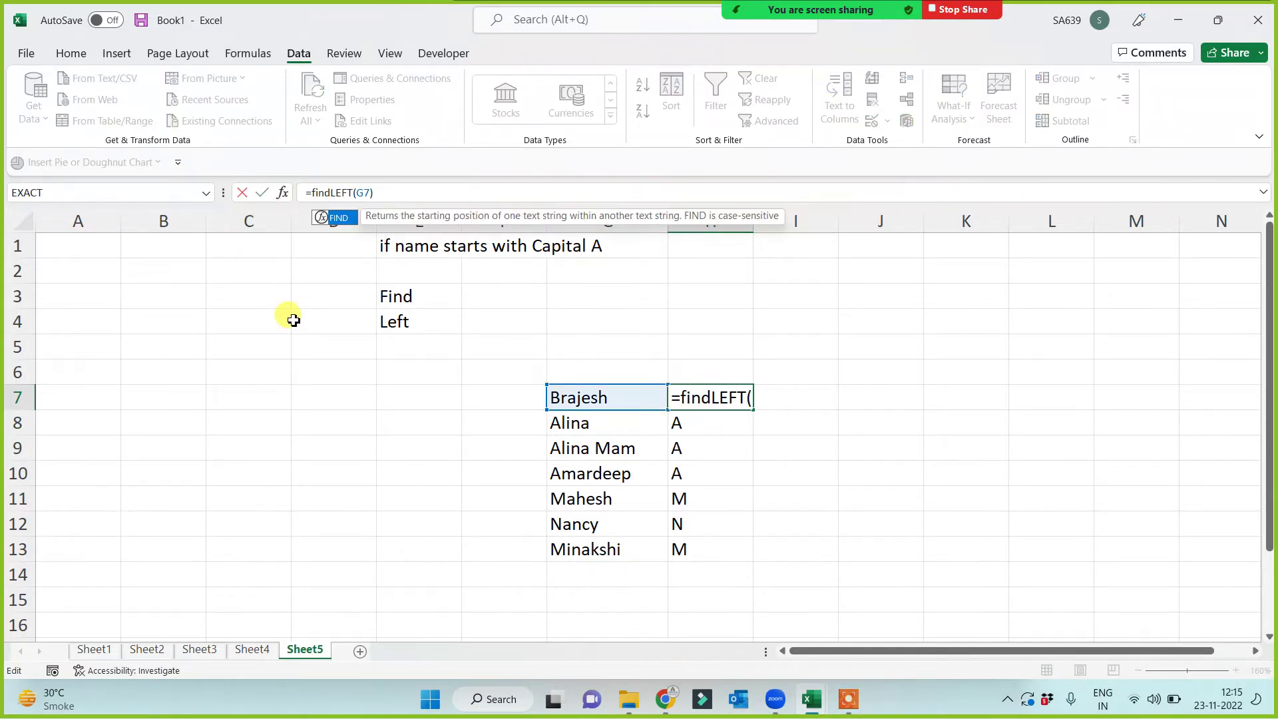
type("\"")
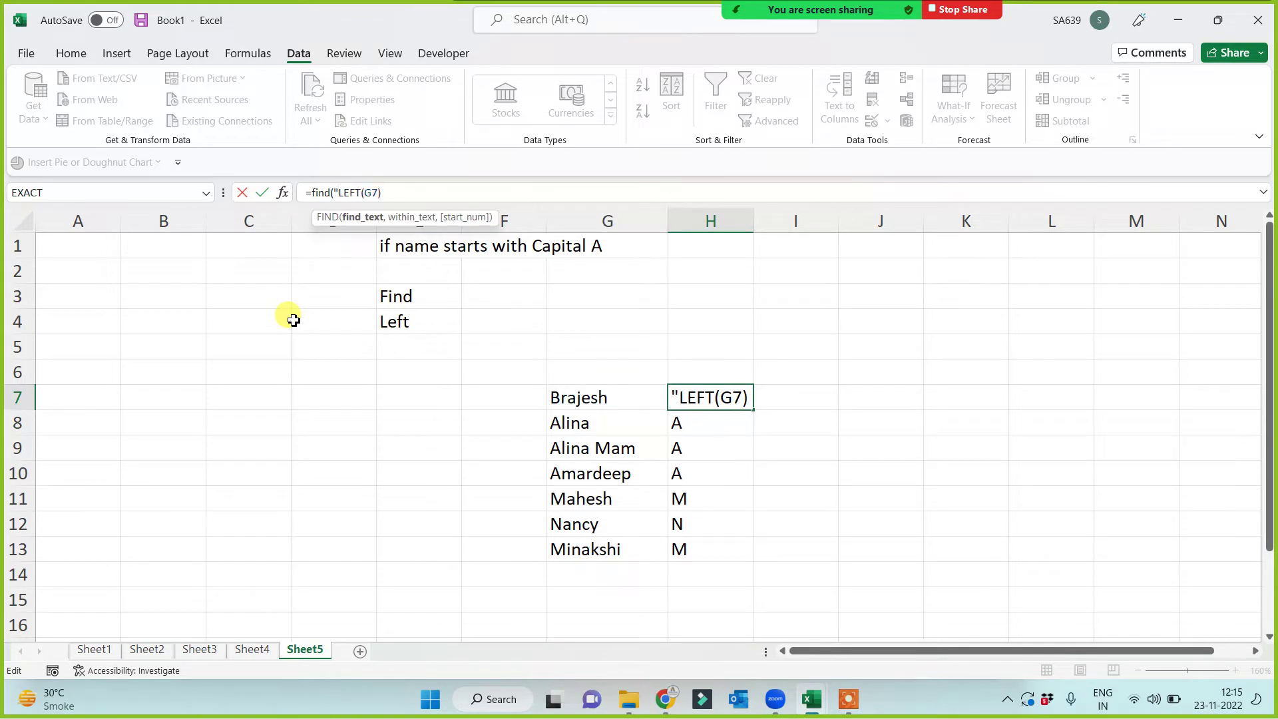
type("A\",")
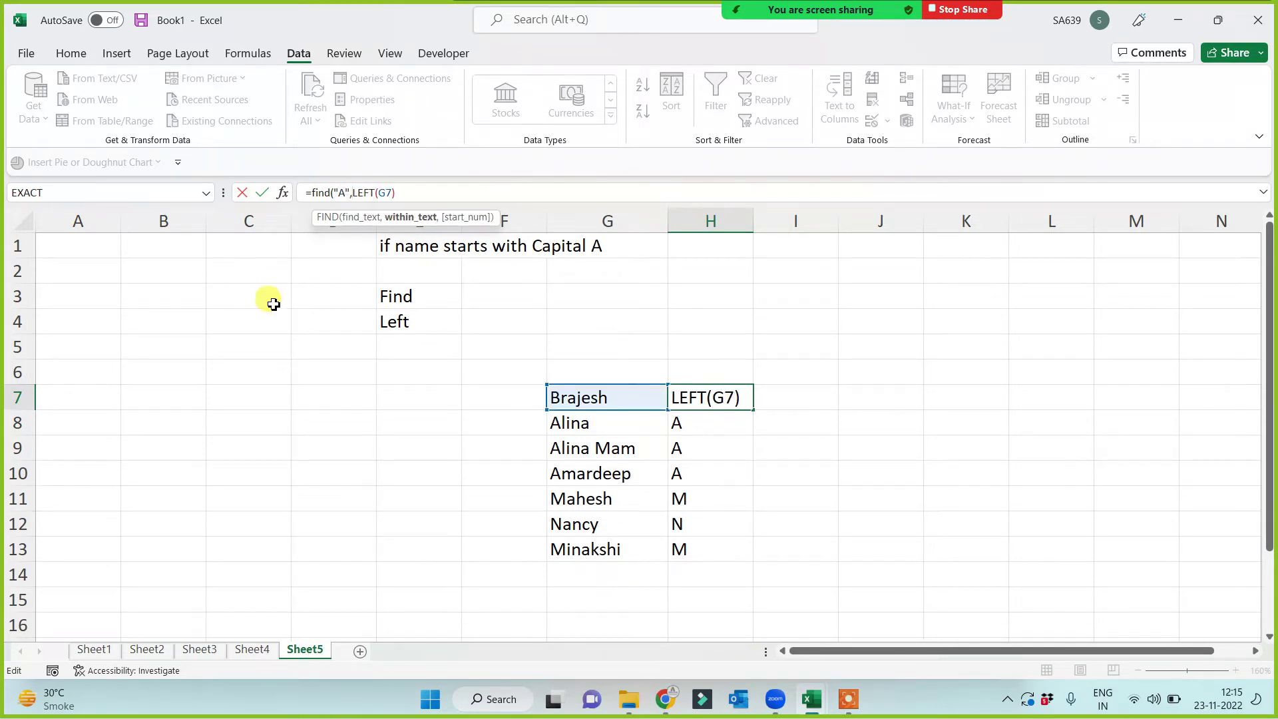
Complete =FIND("A",LEFT(G7)) in H7 and fill it down to H13.
left_click(445, 194)
type(")")
key("Return")
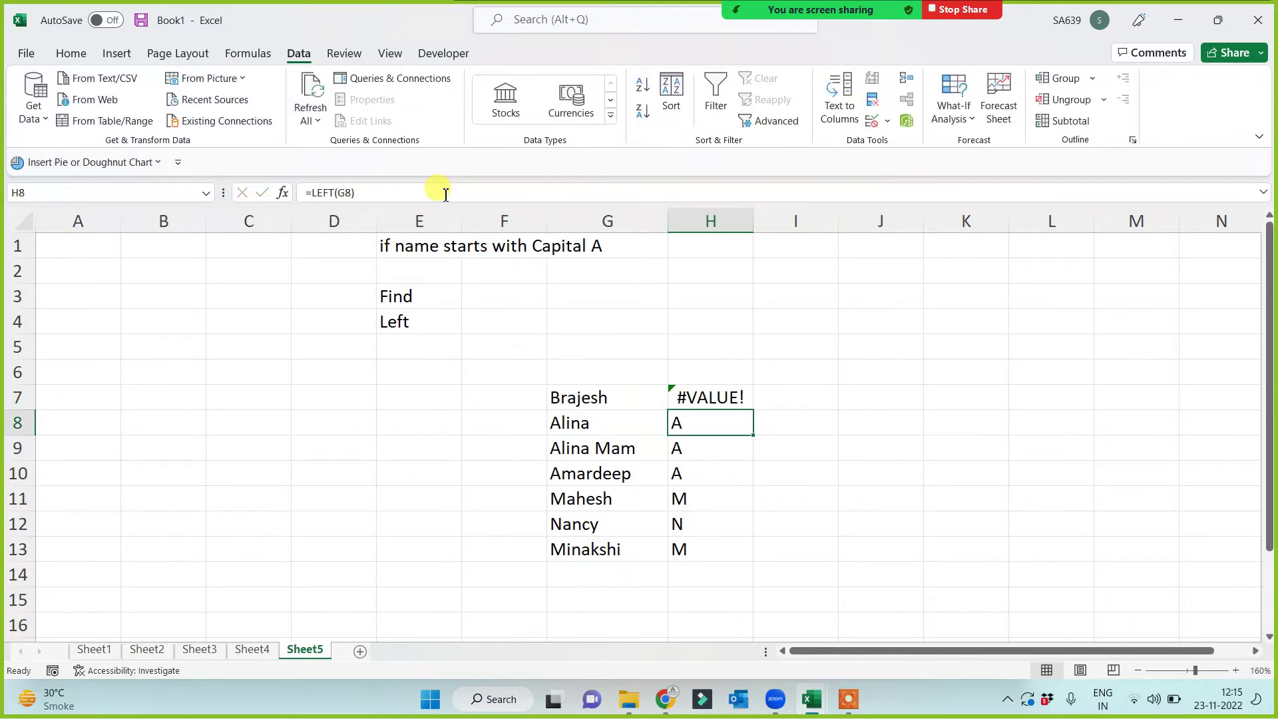
left_click(683, 394)
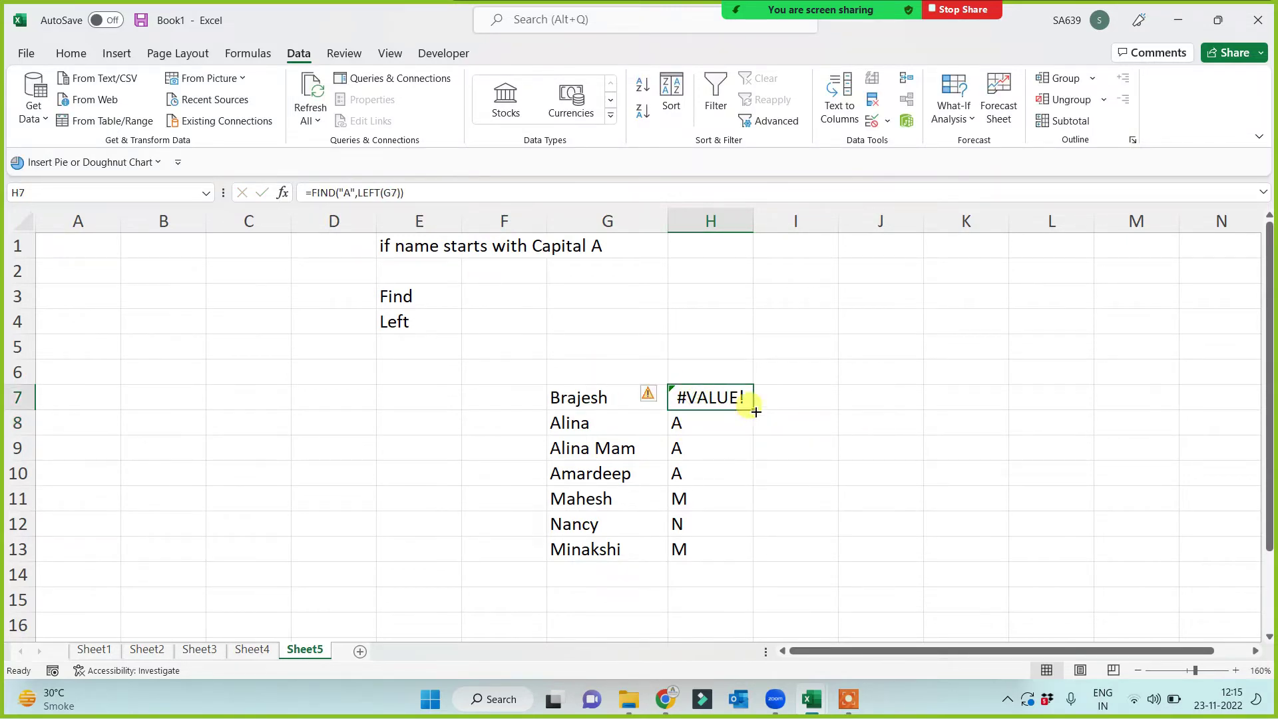
double_click(752, 410)
left_click(910, 520)
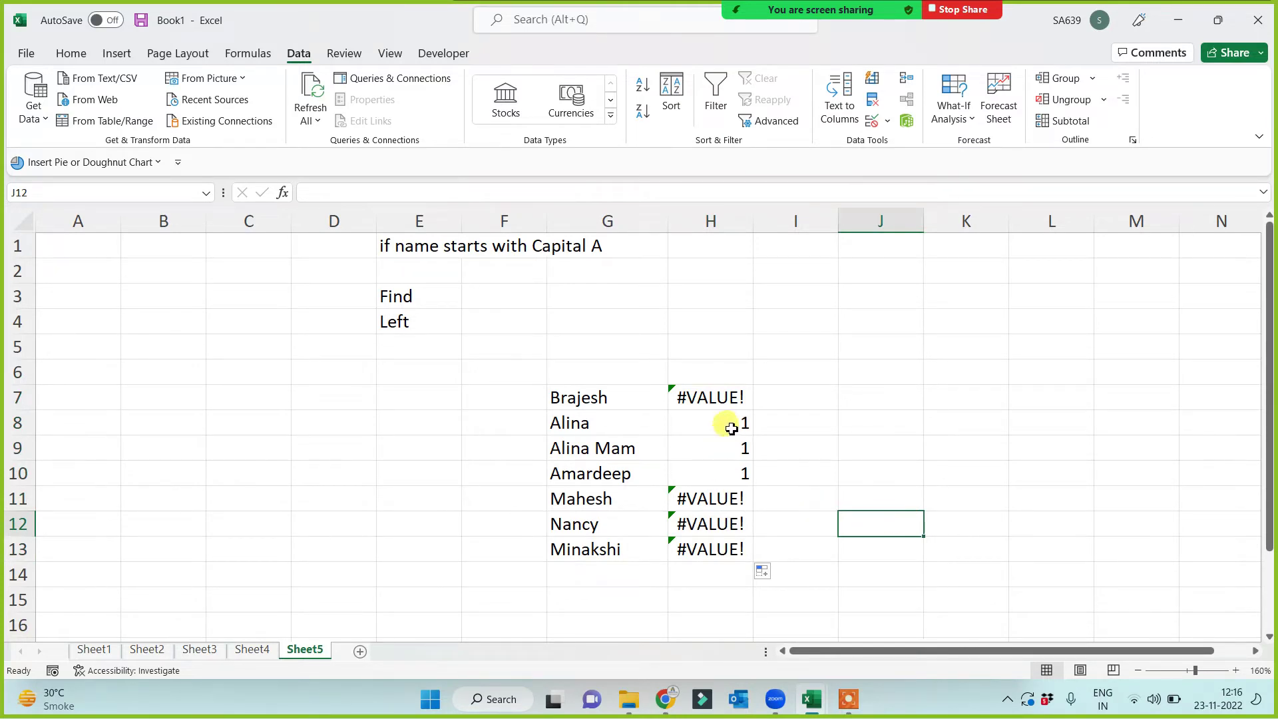
Check the results, then copy H7's formula text from the formula bar.
left_click(729, 455)
left_click(869, 507)
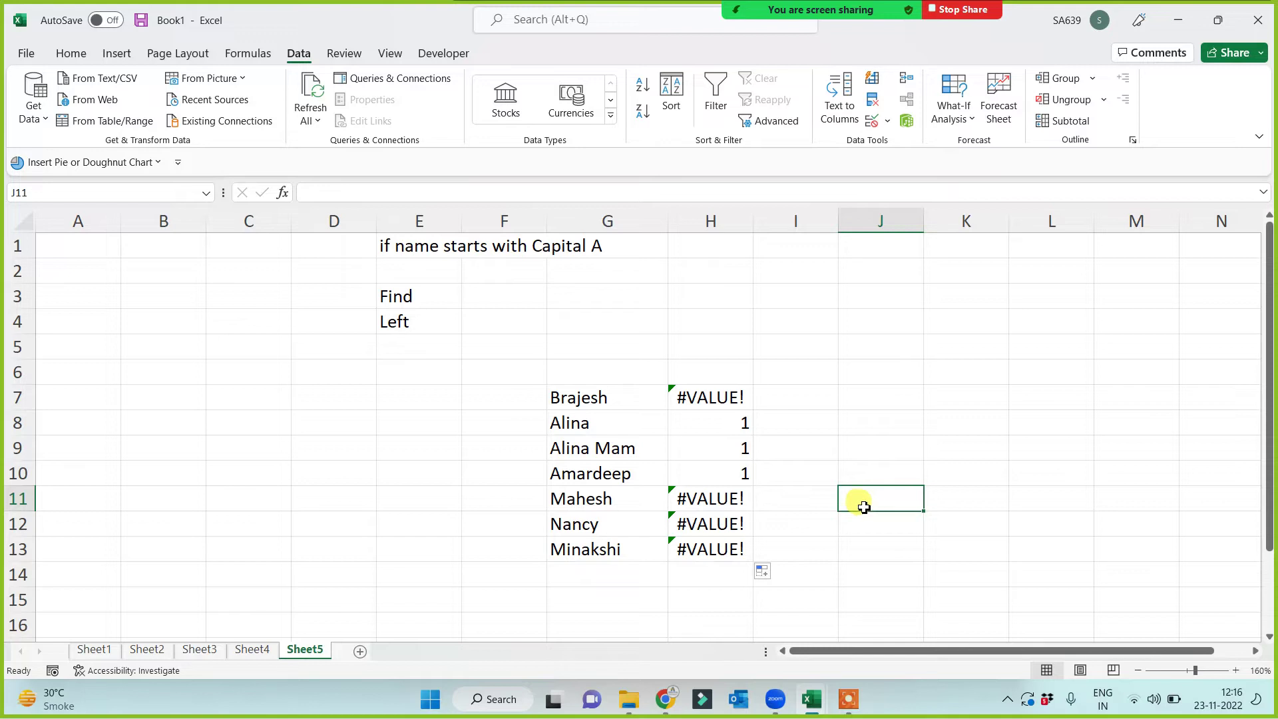
left_click(702, 394)
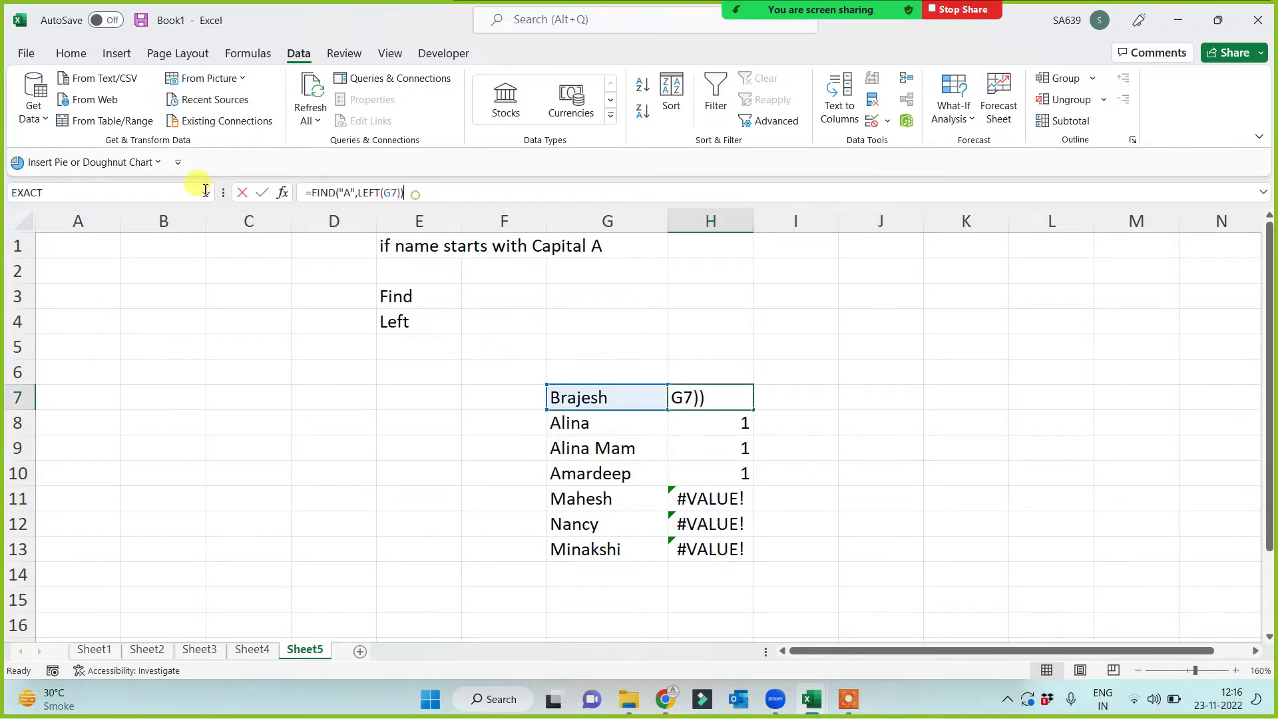
left_click_drag(410, 193, 213, 365)
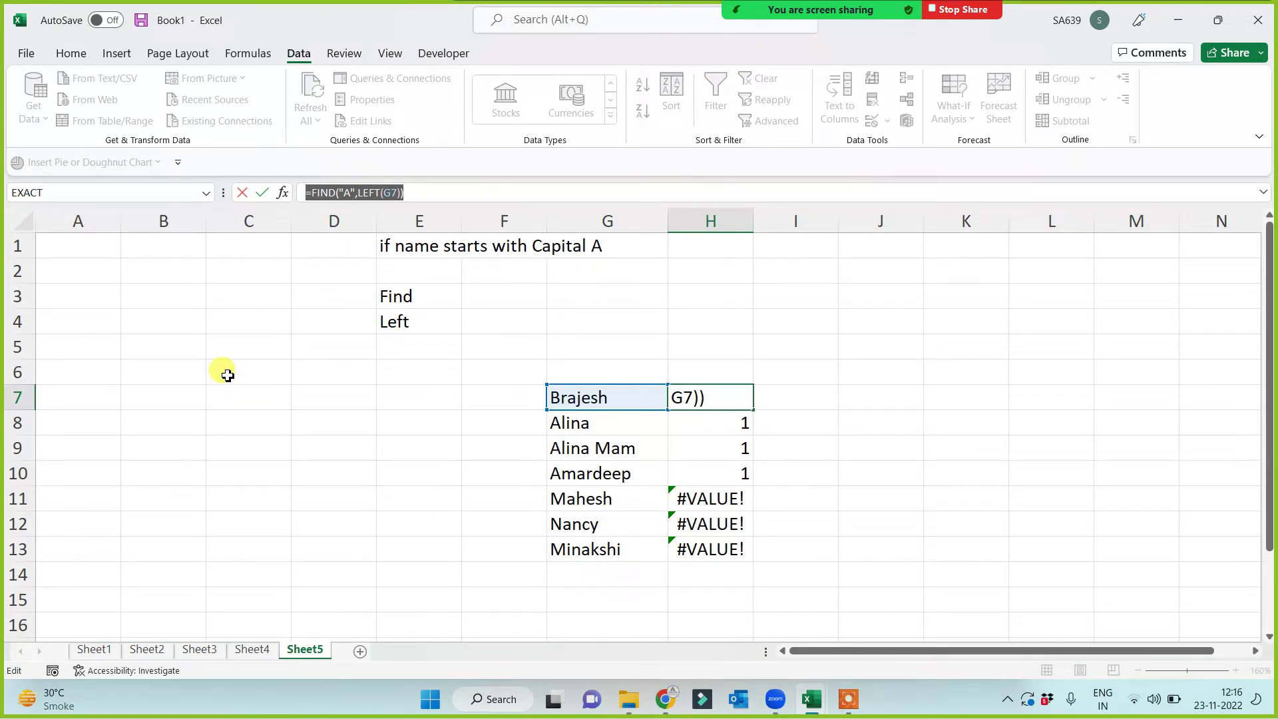
key("Escape")
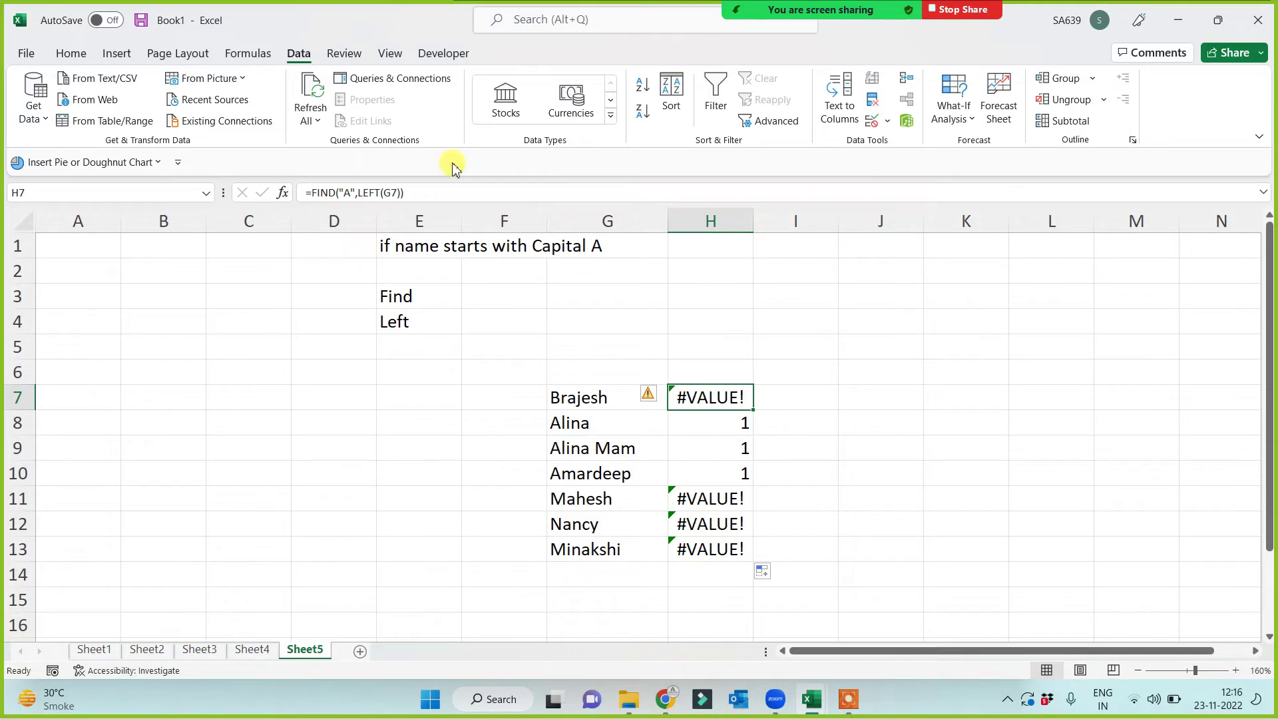
left_click_drag(409, 192, 206, 178)
key("ctrl+c")
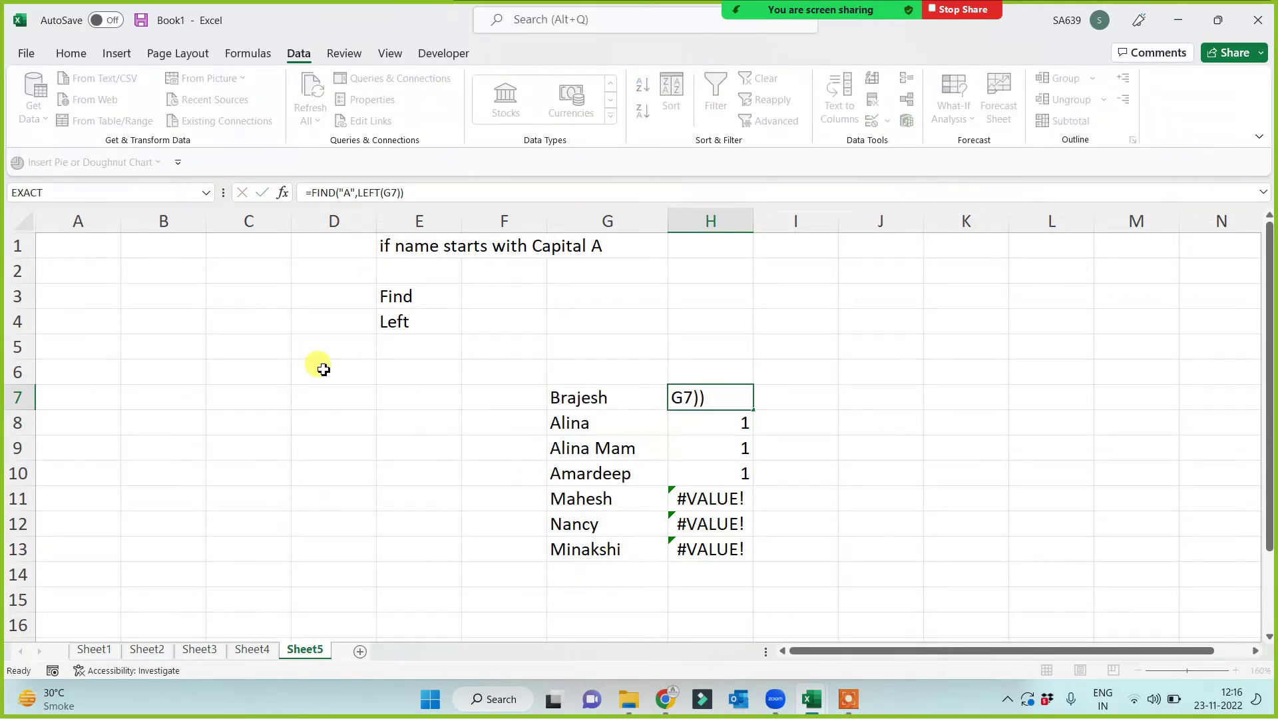
key("Escape")
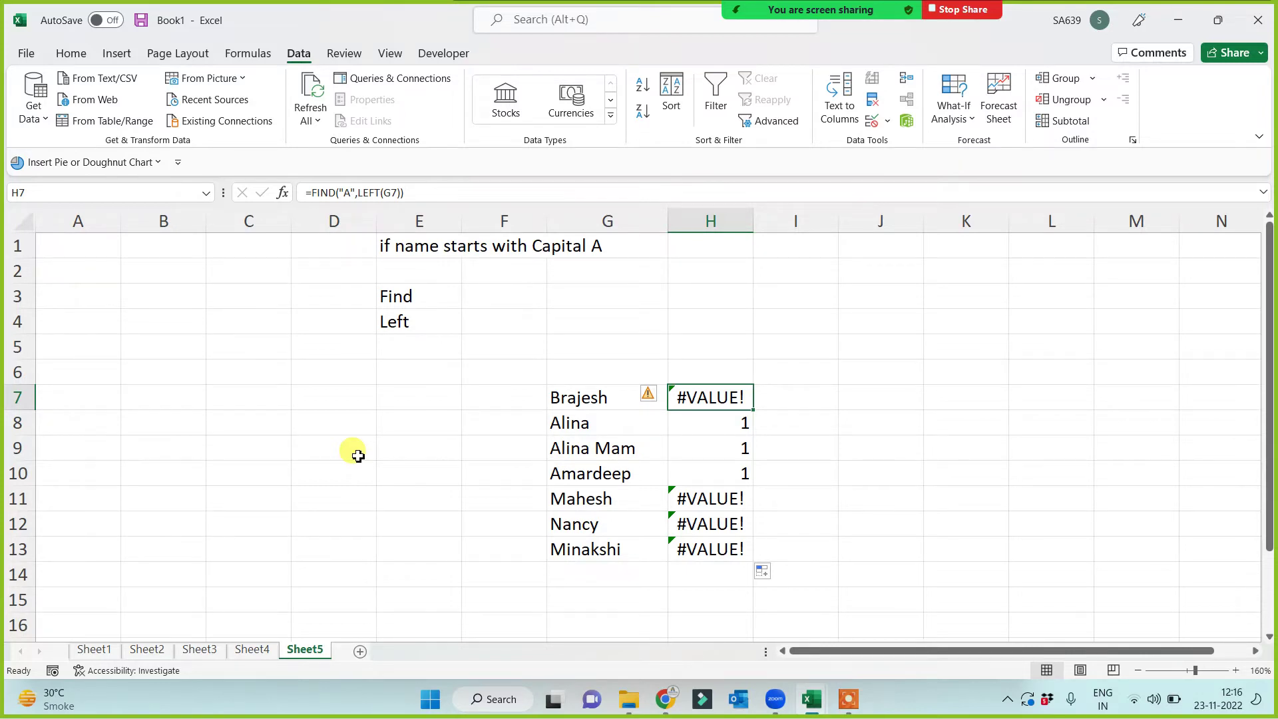
Set A1's Custom validation to the pasted =FIND("A",LEFT(G7)) and keep it despite the warning.
left_click(89, 251)
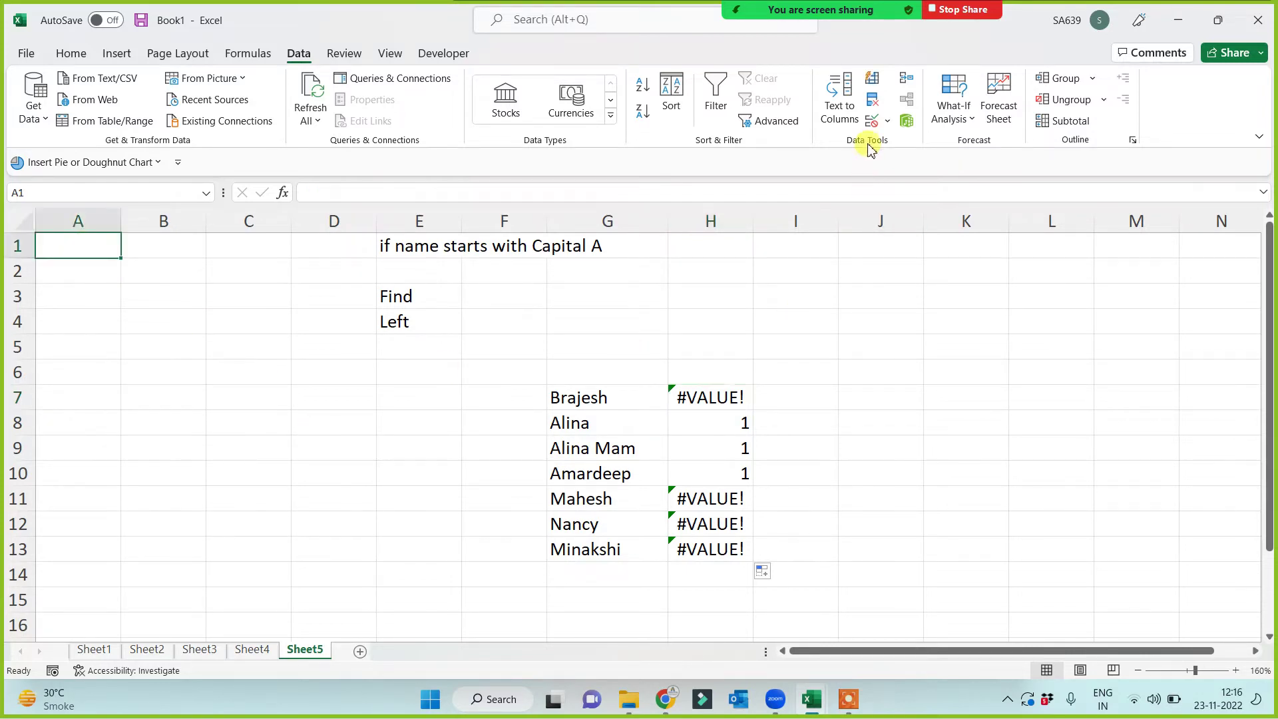
left_click(871, 121)
left_click(734, 364)
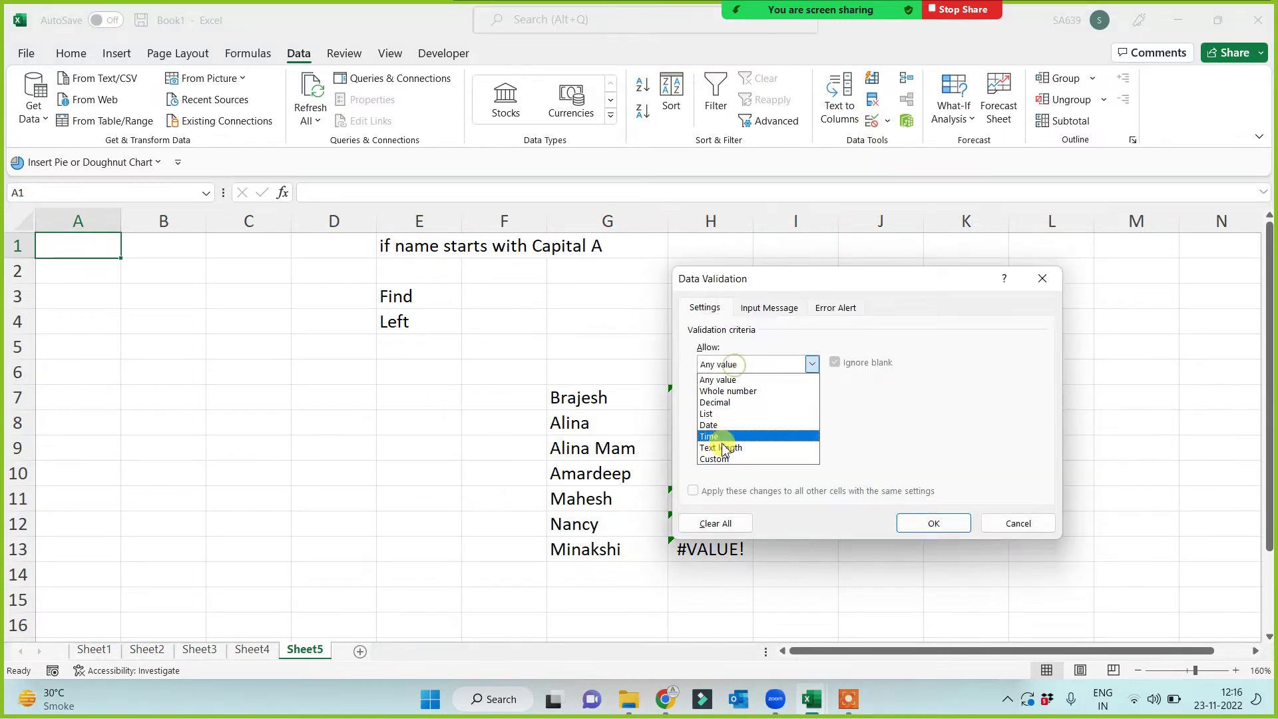
left_click(716, 458)
left_click(716, 436)
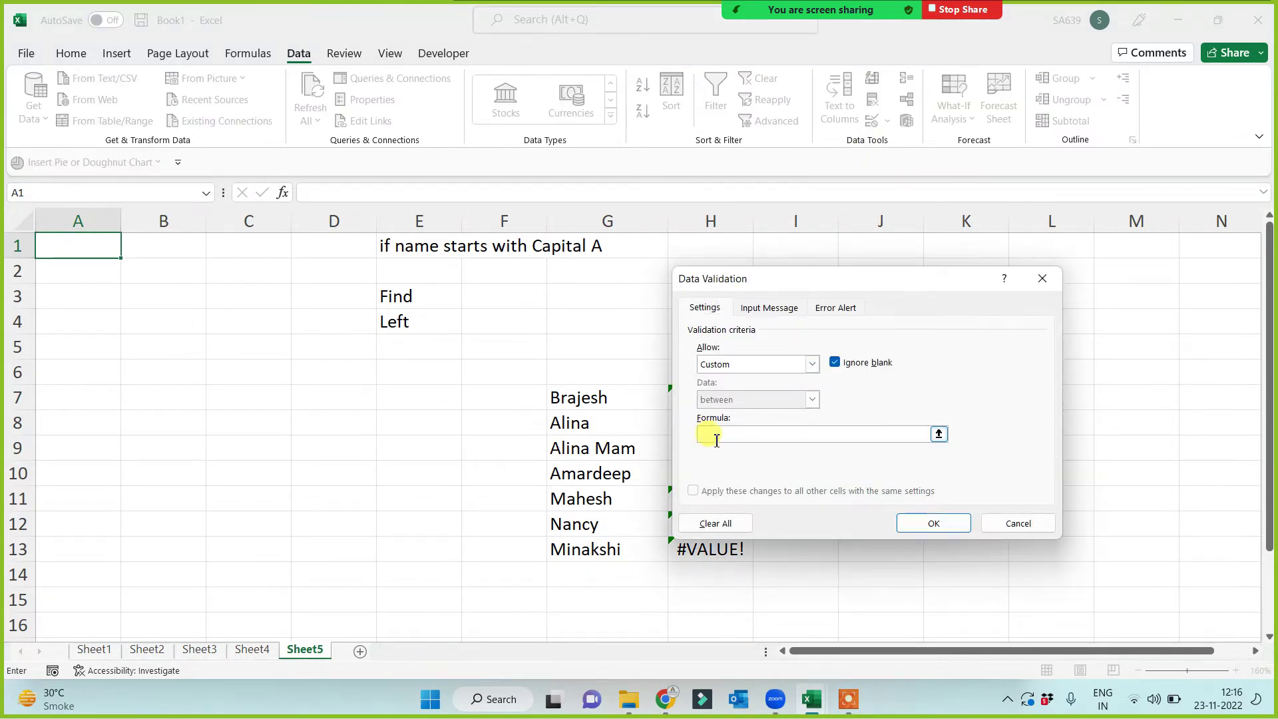
key("ctrl+v")
left_click(926, 523)
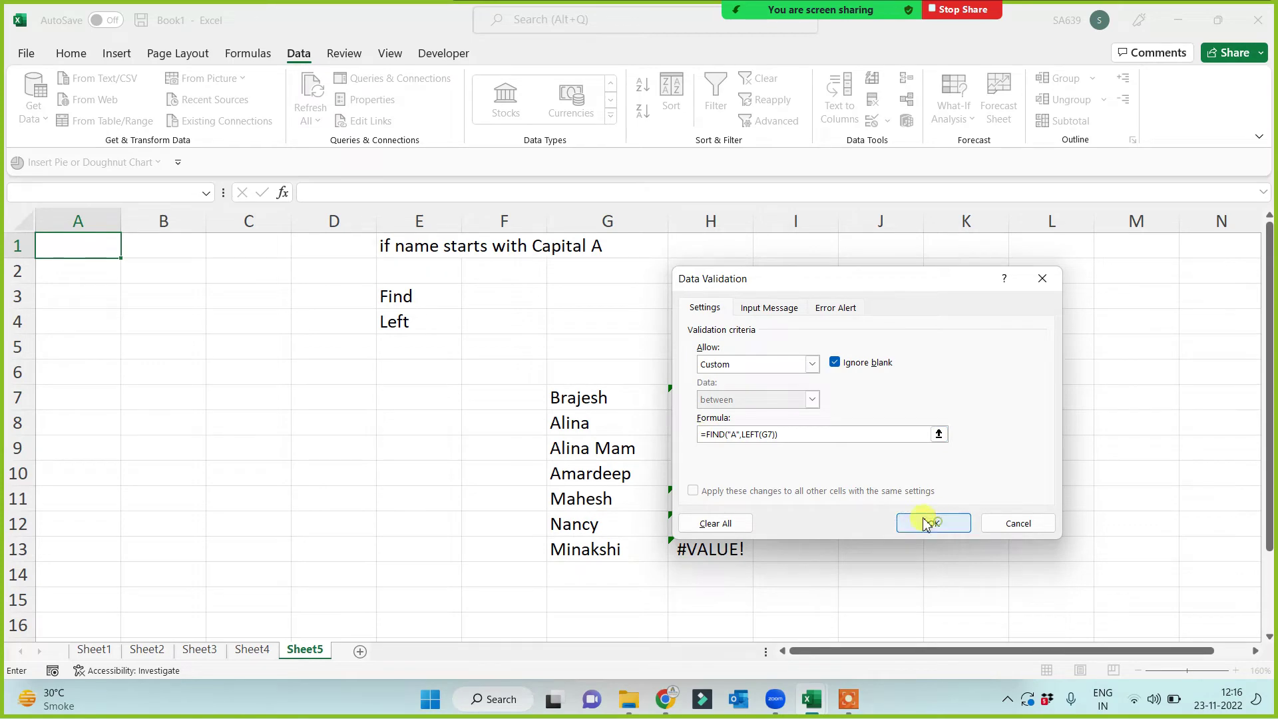
left_click(608, 394)
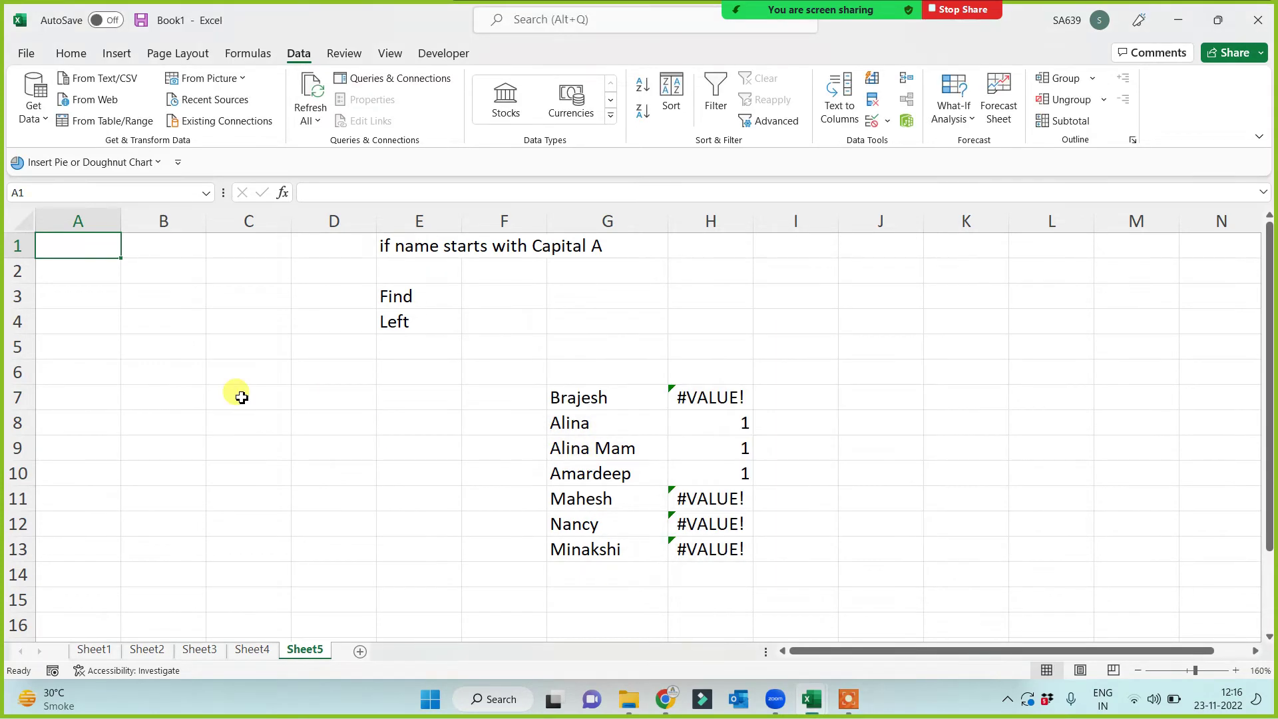
Copy A1 and paste only its validation onto A2:A12.
key("ctrl+c")
left_click_drag(94, 270, 94, 522)
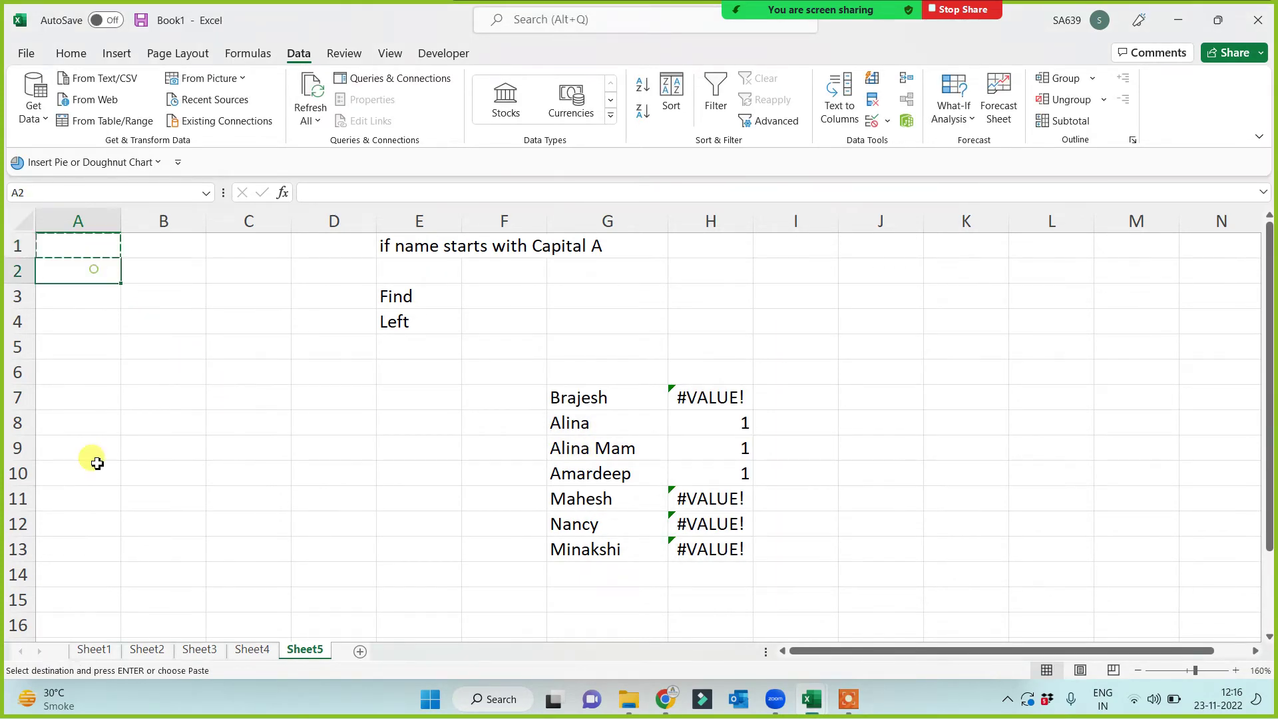
right_click(96, 430)
key("Escape")
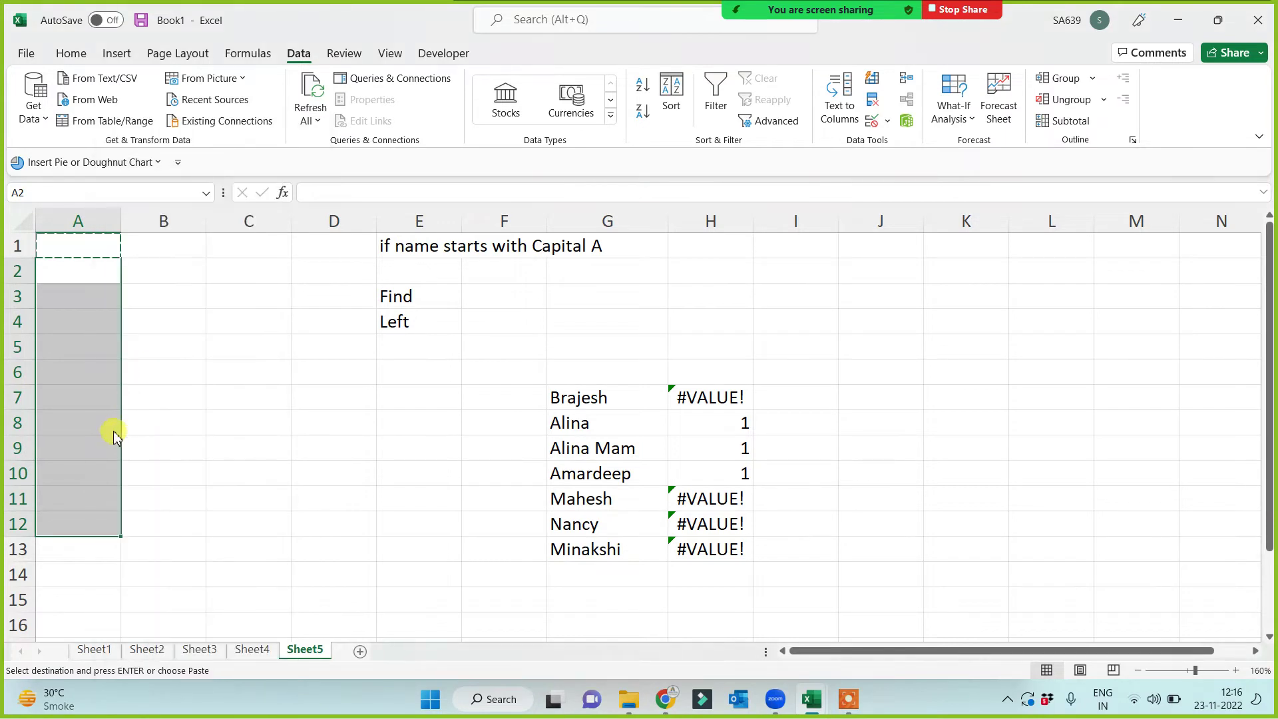
key("ctrl+alt+v")
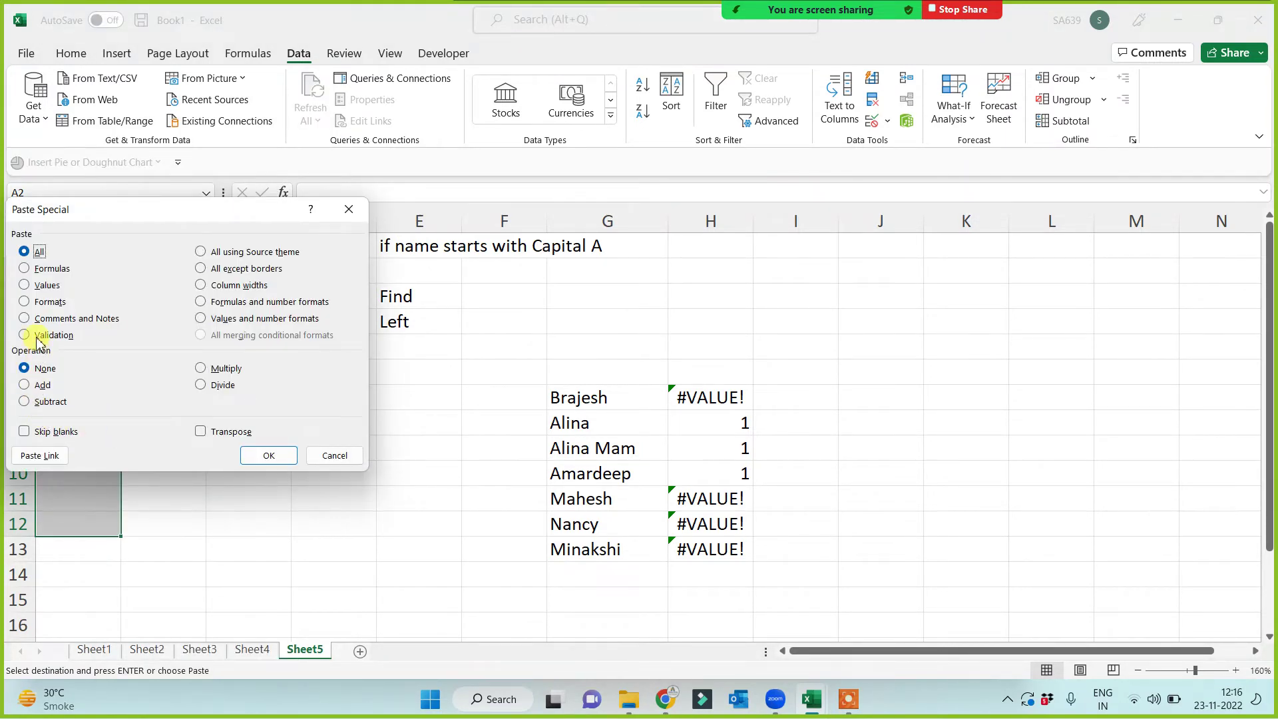
left_click(38, 336)
left_click(266, 455)
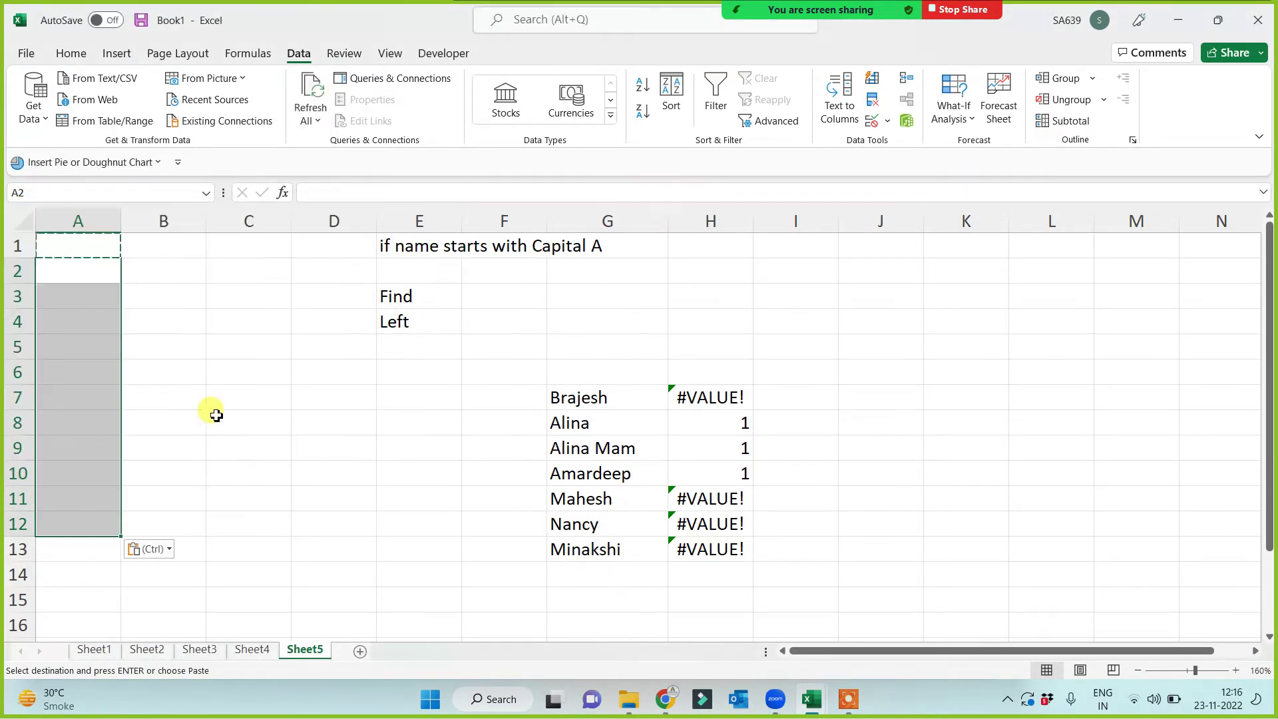
left_click(66, 244)
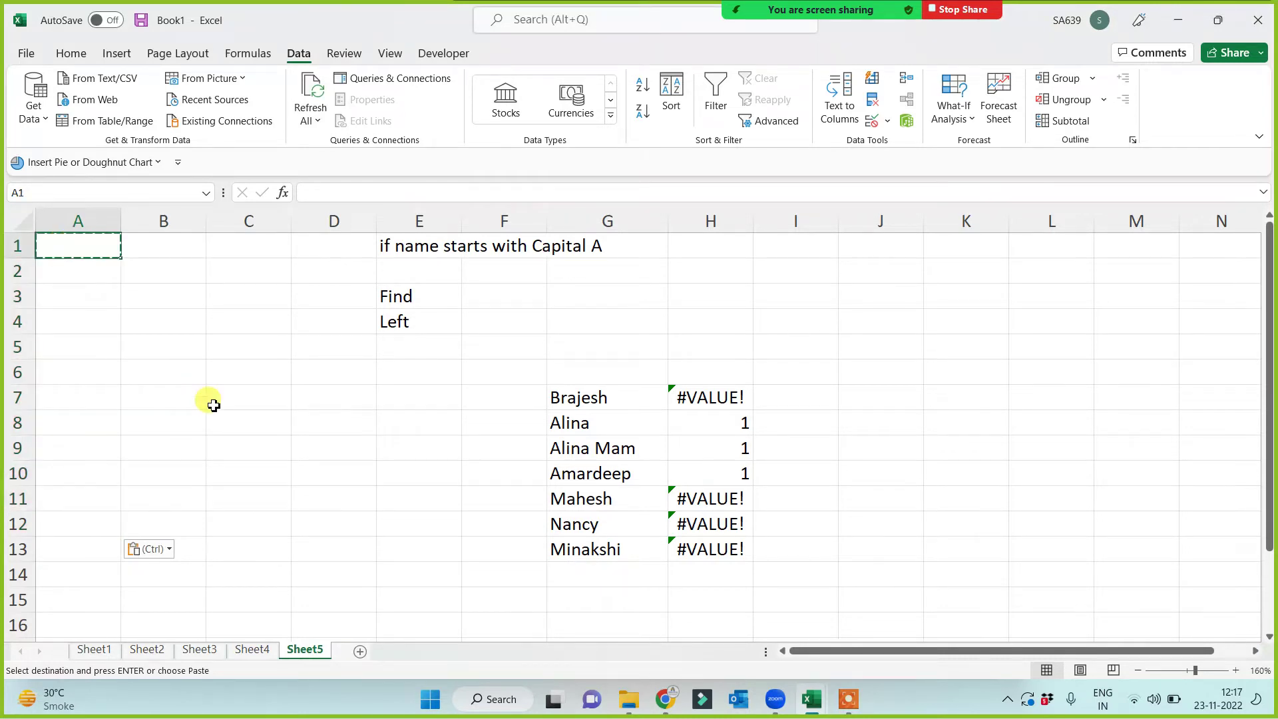
type("anupri")
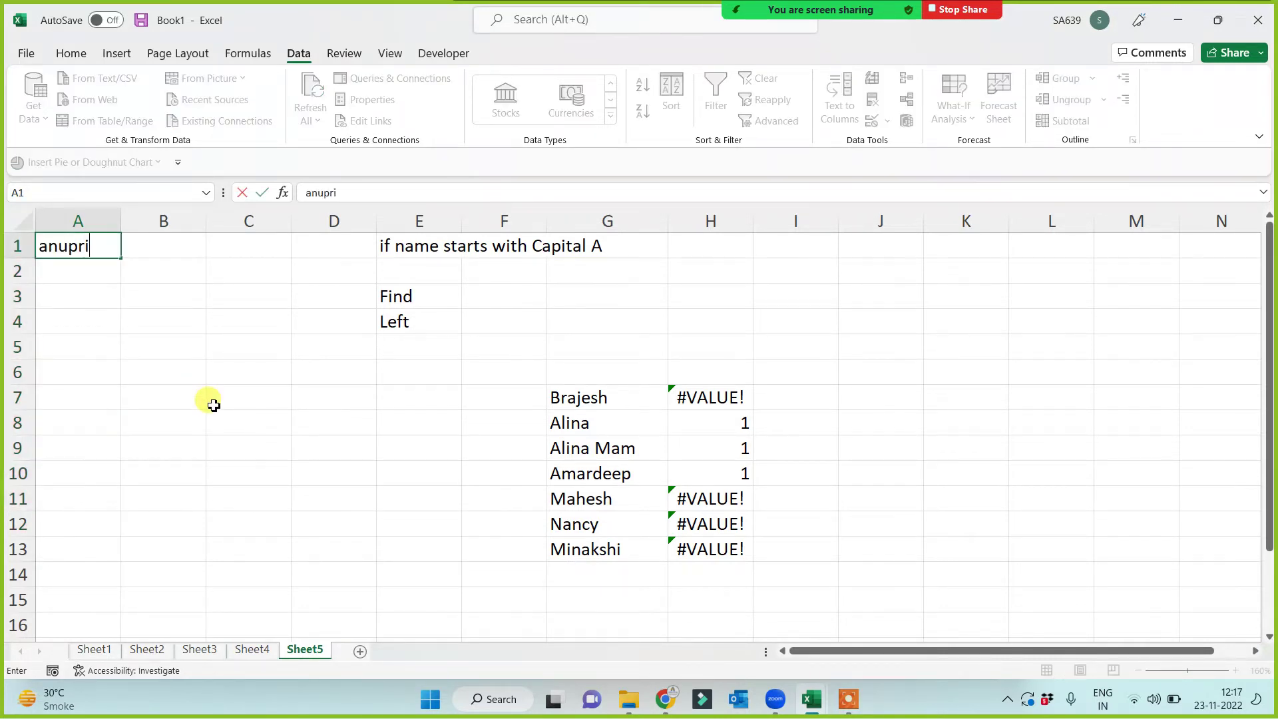
type("ya")
key("Return")
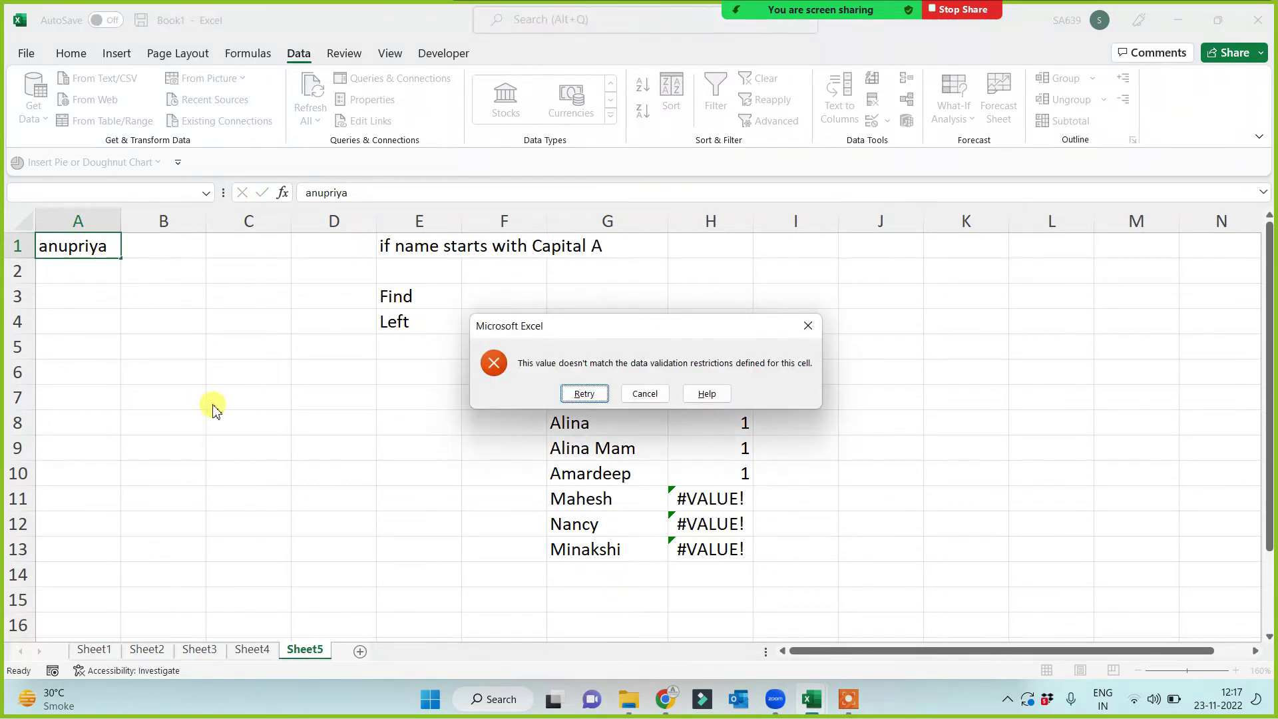
key("Escape")
type("An")
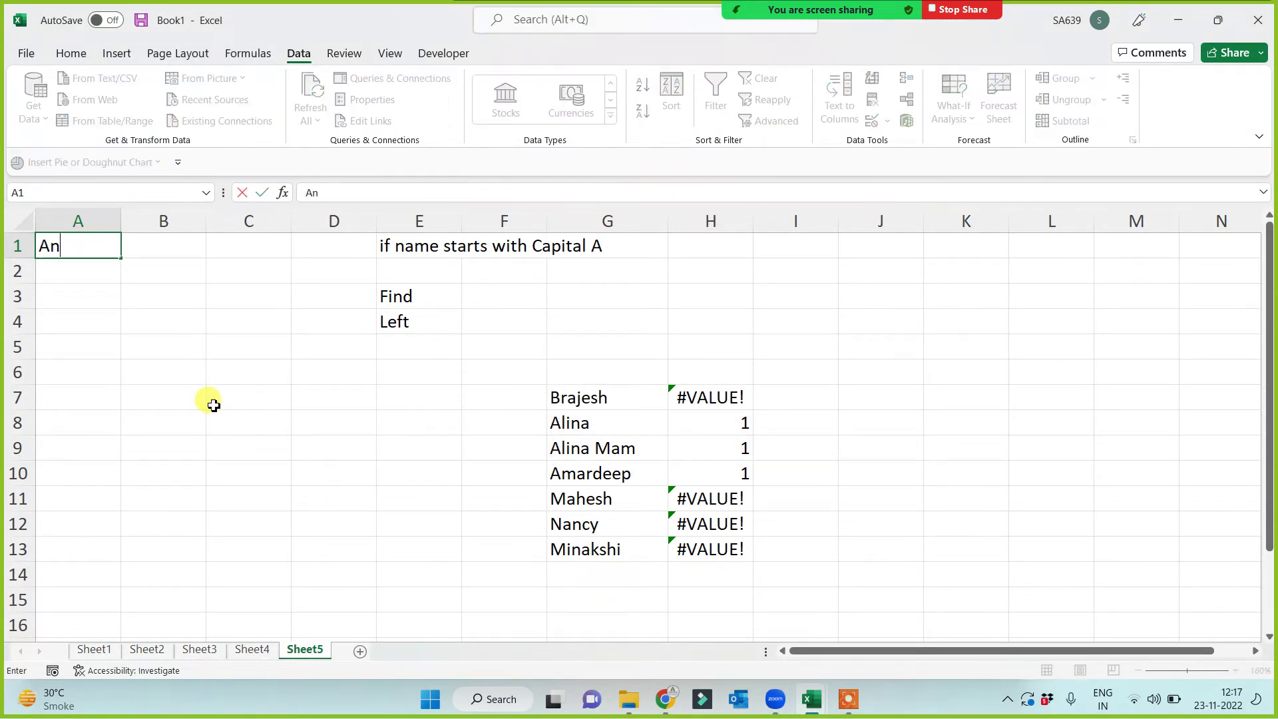
type("u Priya")
left_click(213, 405)
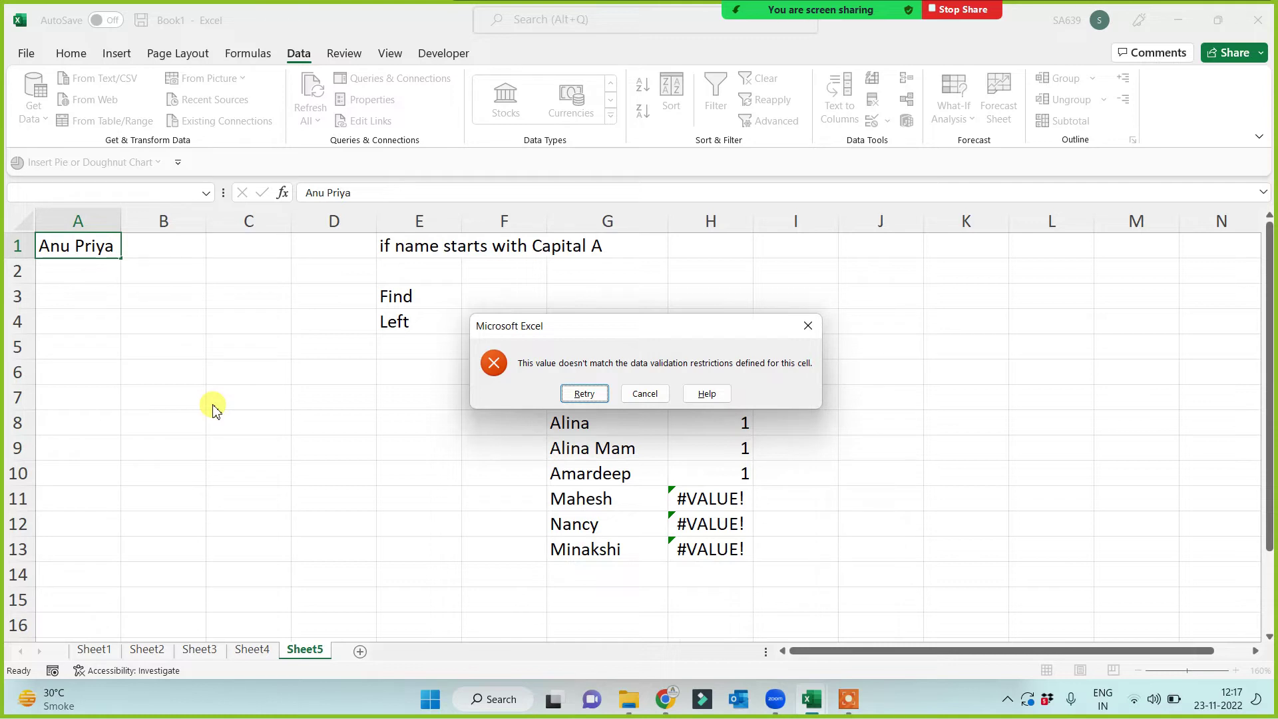
key("Escape")
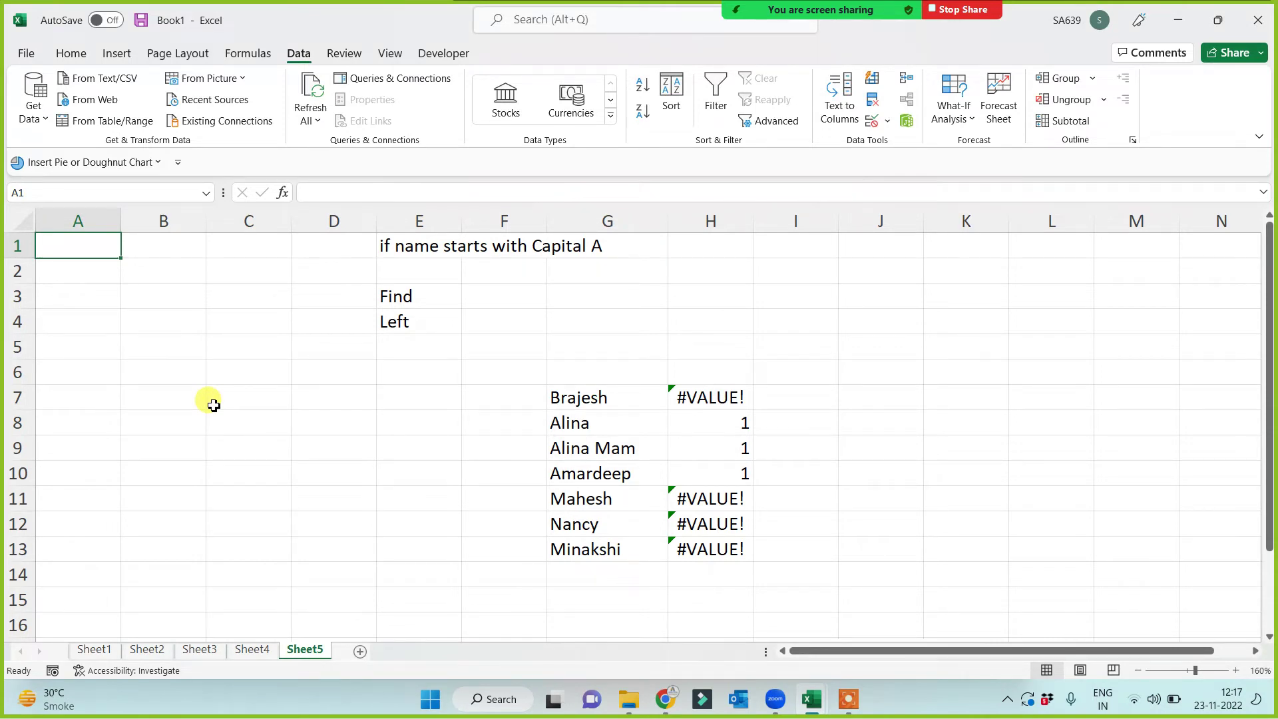
Change A1's validation formula to =FIND("A",LEFT(a1)), accept the warning, and copy A1.
left_click(868, 123)
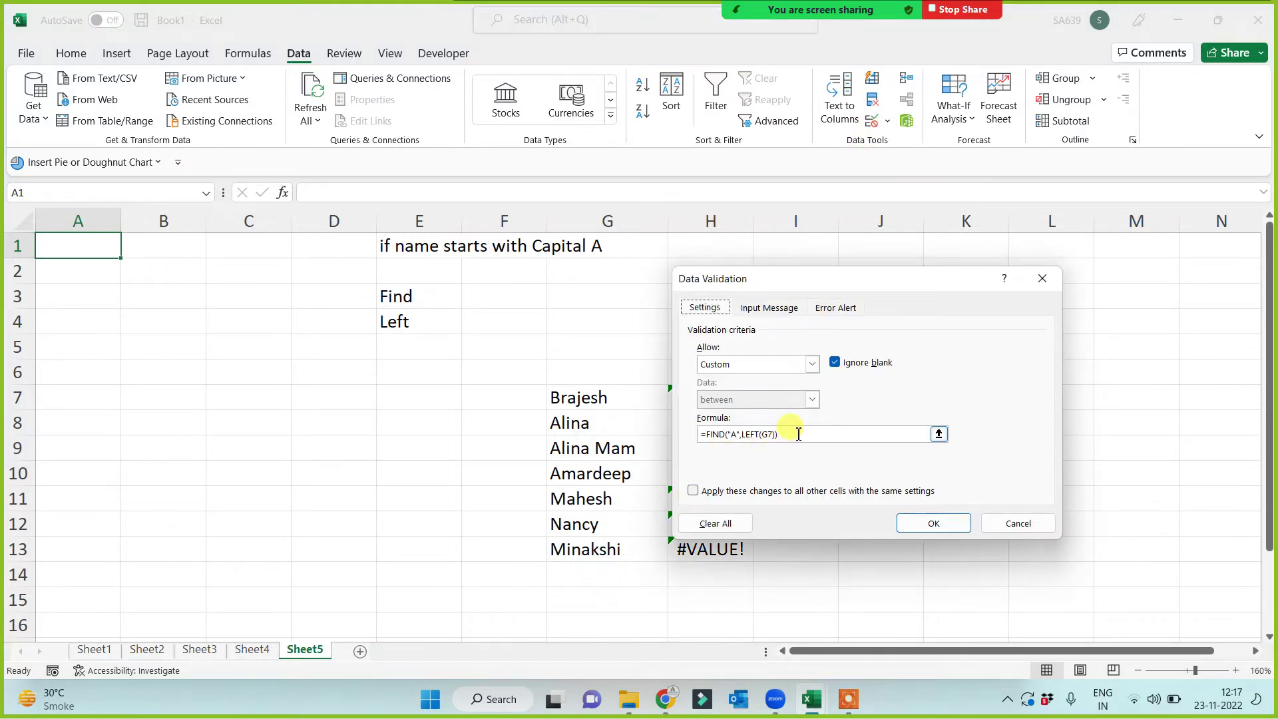
left_click(794, 434)
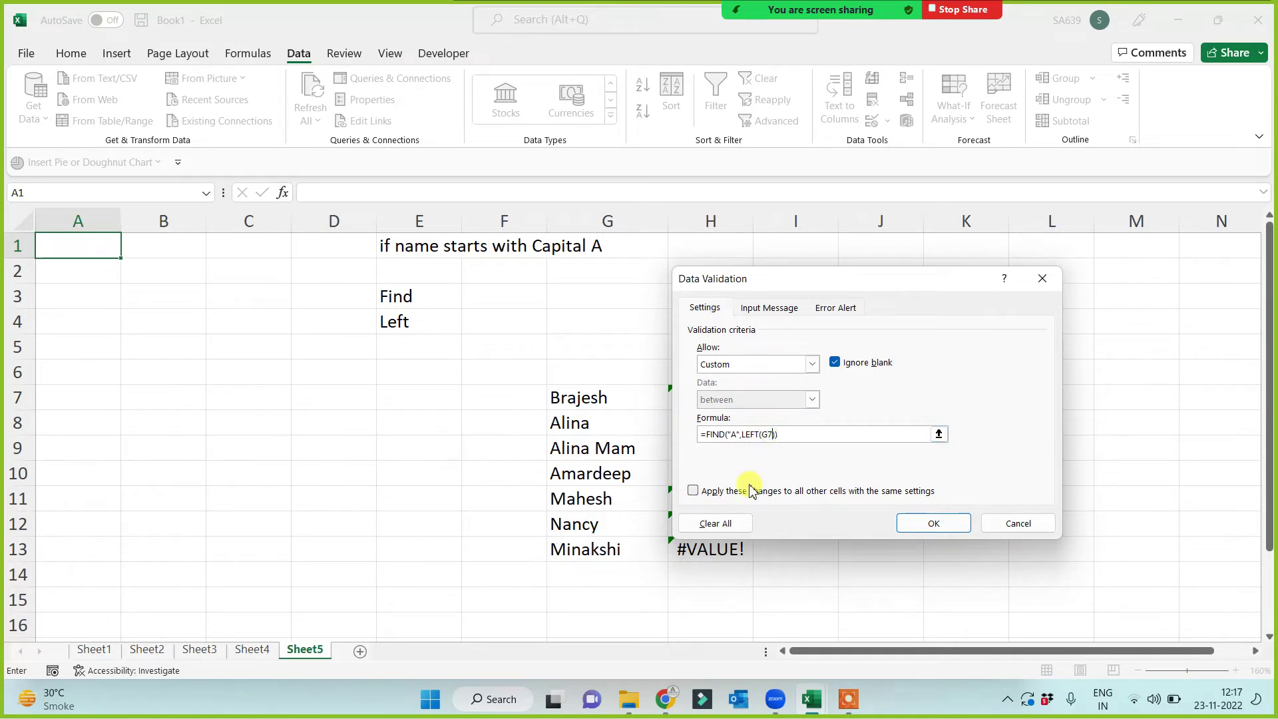
key("BackSpace")
key("BackSpace")
type("a1")
type(")")
left_click(937, 526)
left_click(609, 391)
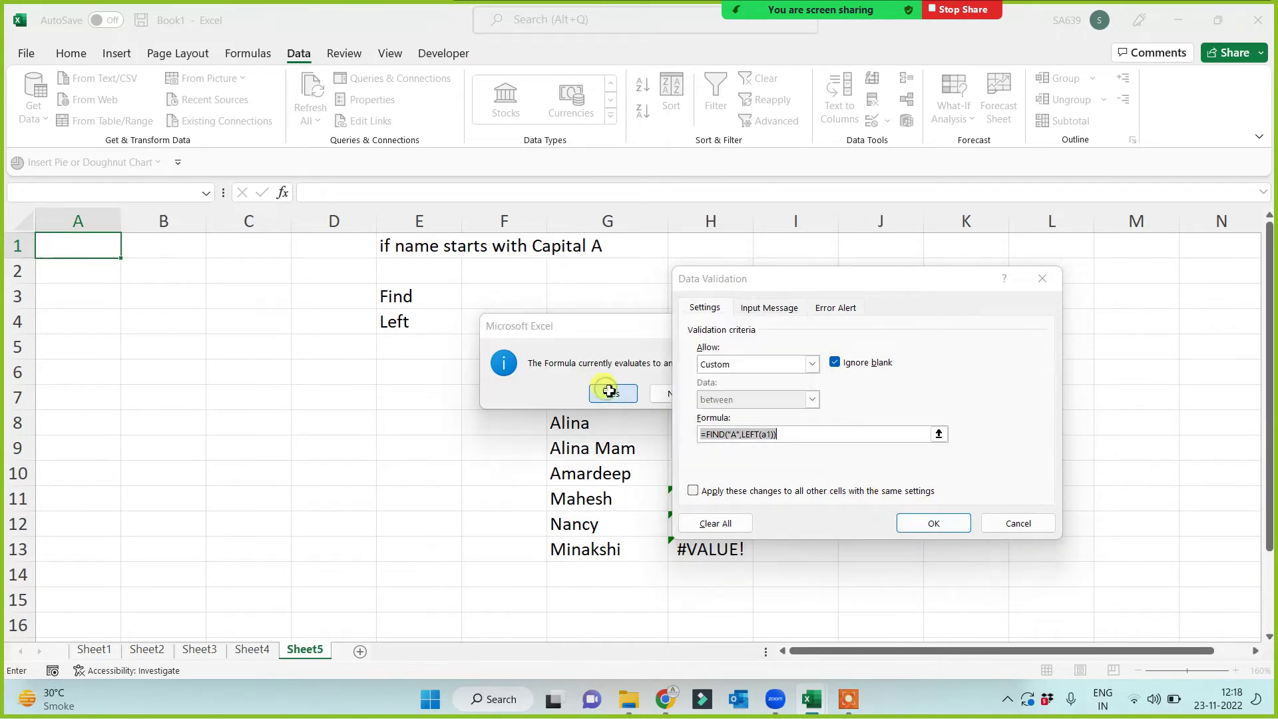
key("ctrl+c")
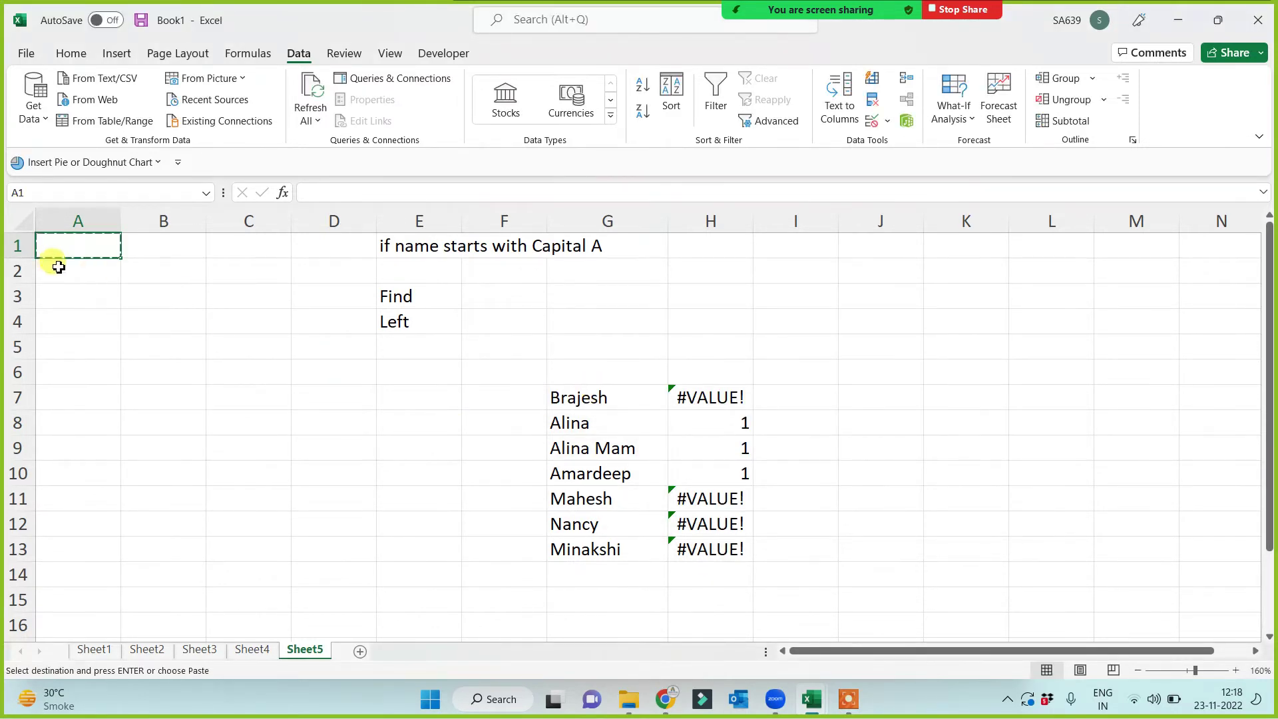
Paste only A1's corrected validation onto A2:A11, then type a capital-A name in A1.
left_click_drag(59, 267, 64, 510)
right_click(62, 471)
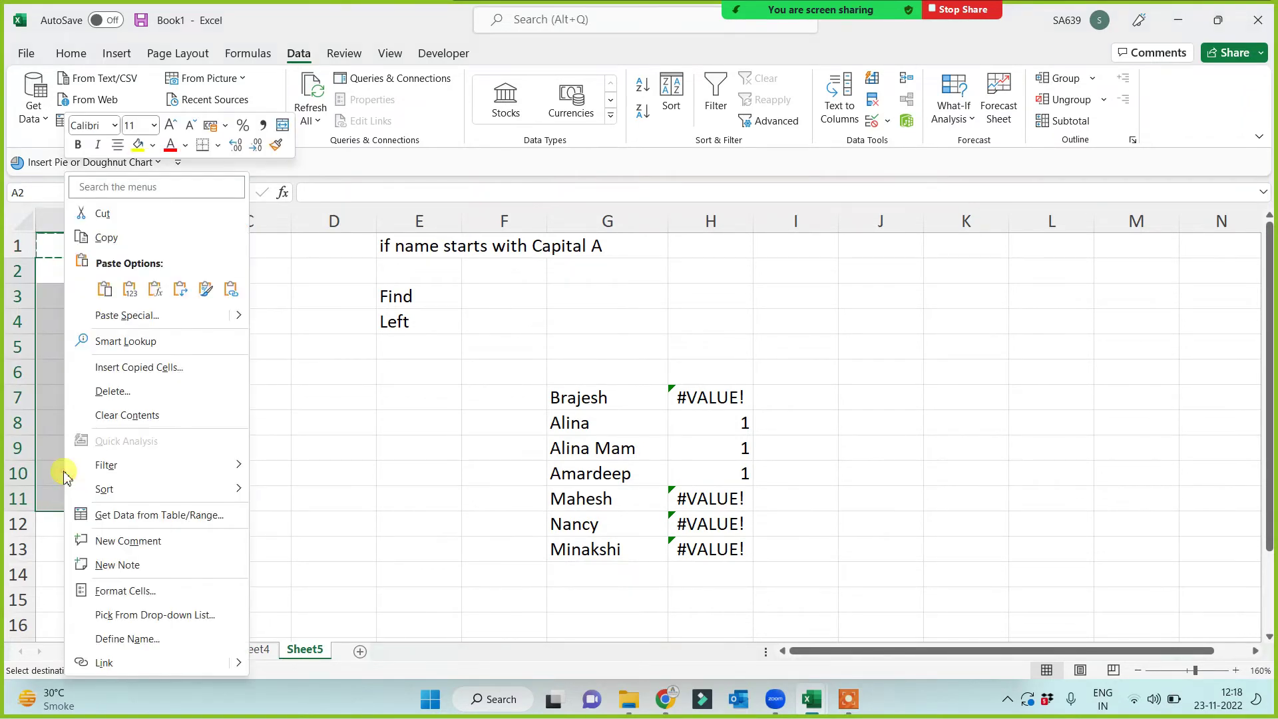
left_click(118, 316)
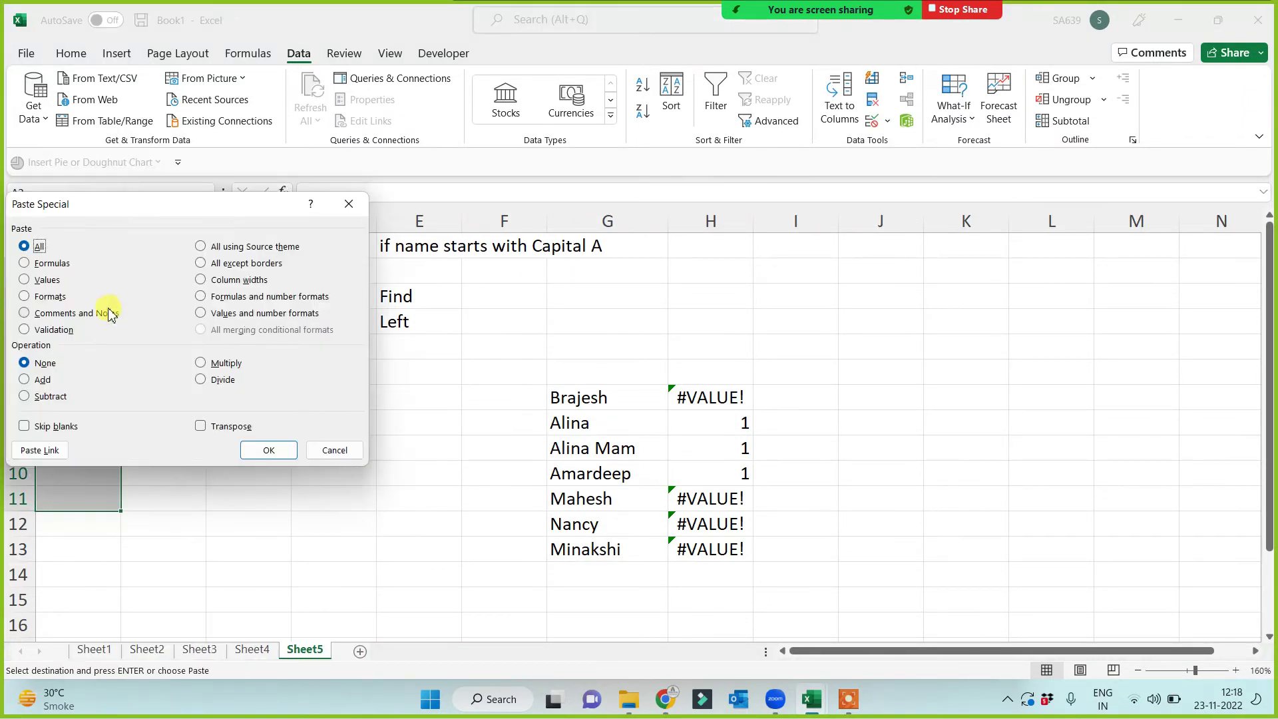
left_click(24, 329)
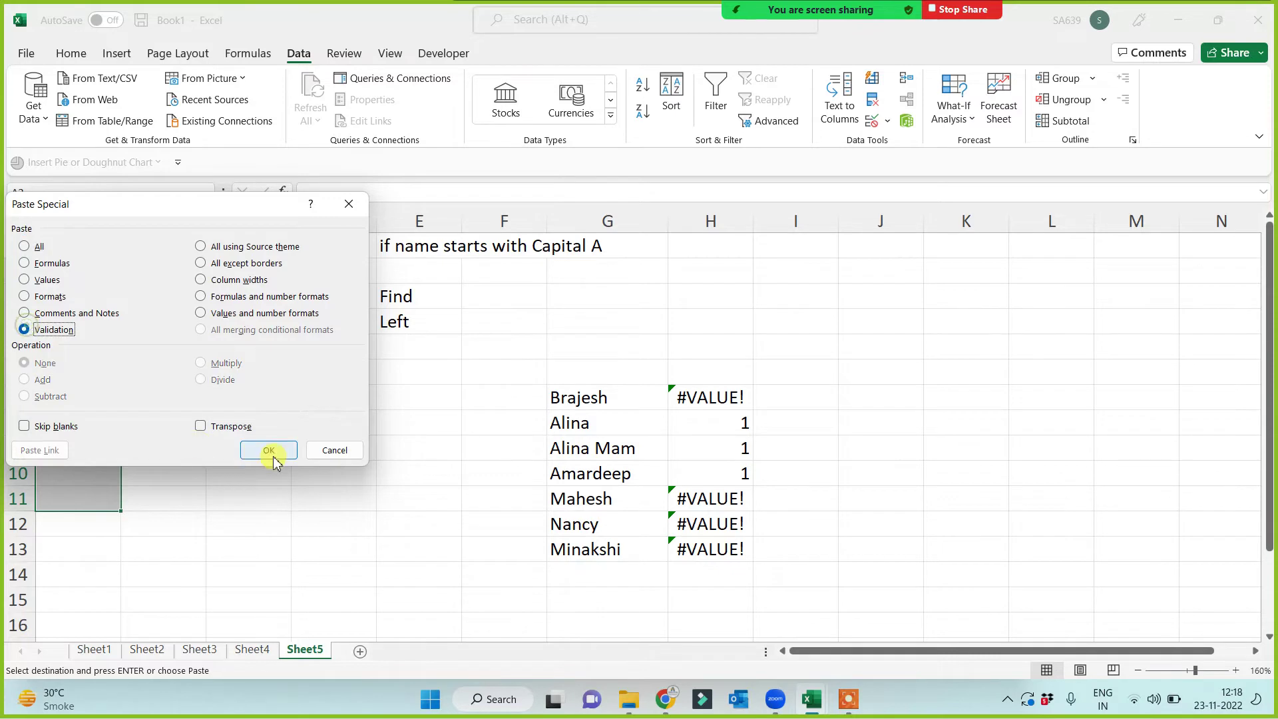
left_click(269, 450)
left_click(75, 248)
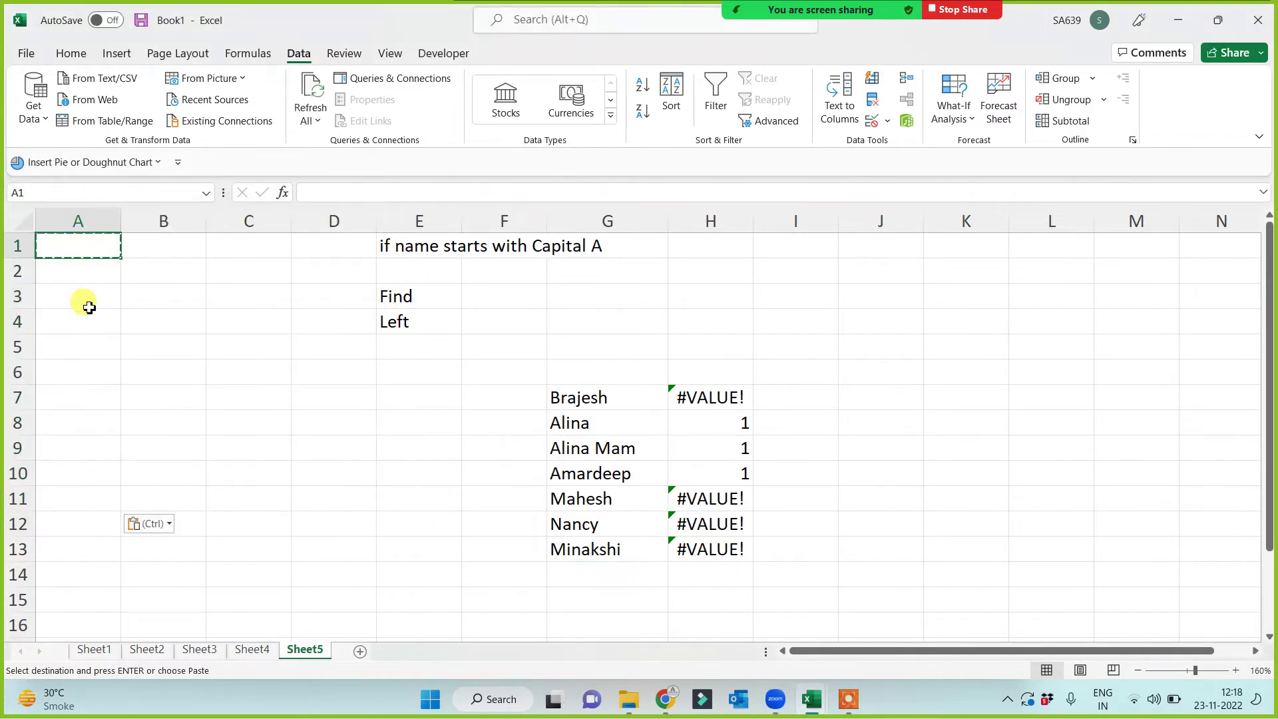
type("Anu Priya")
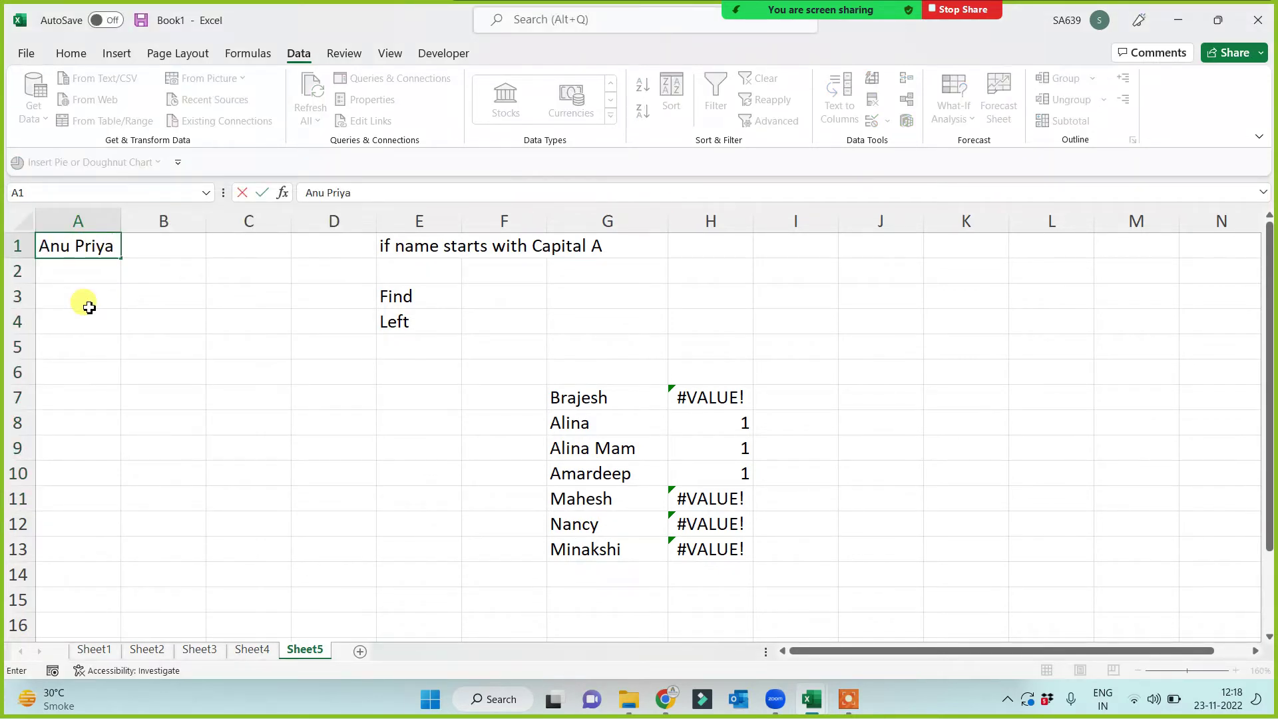
Commit the A1 name and enter a corrected capital-A name in A2.
key("Return")
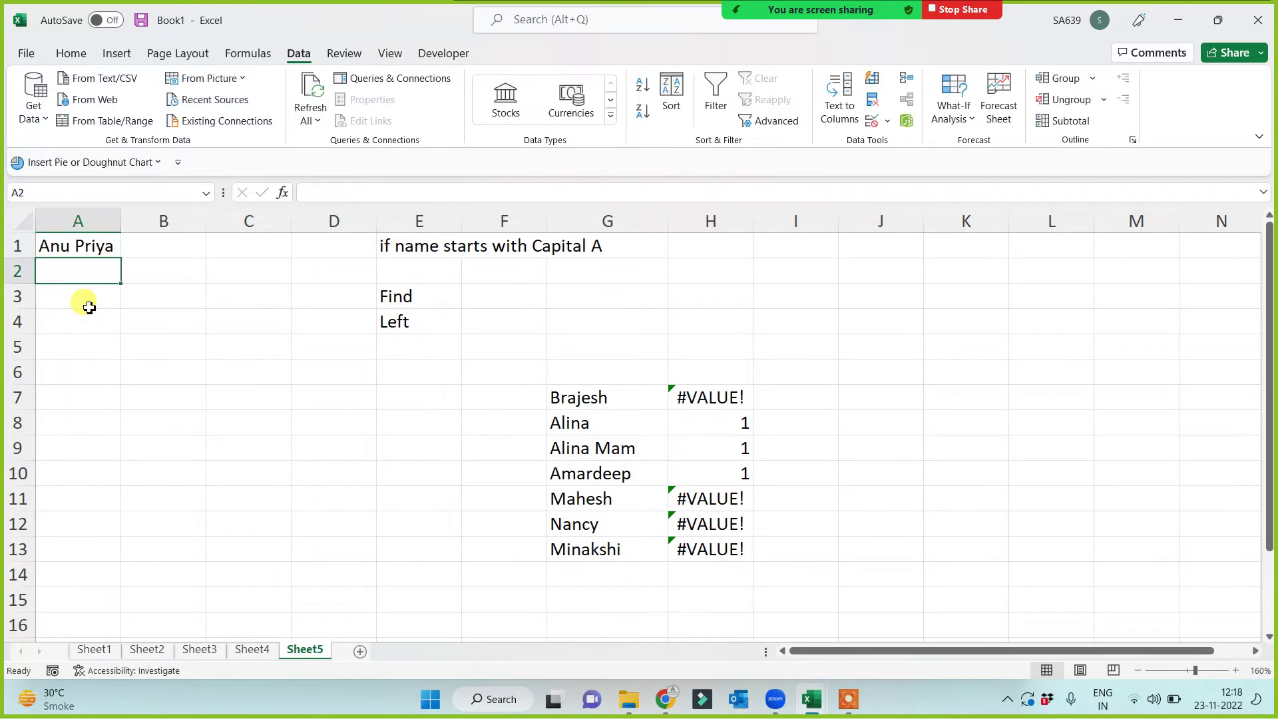
type("Anuga")
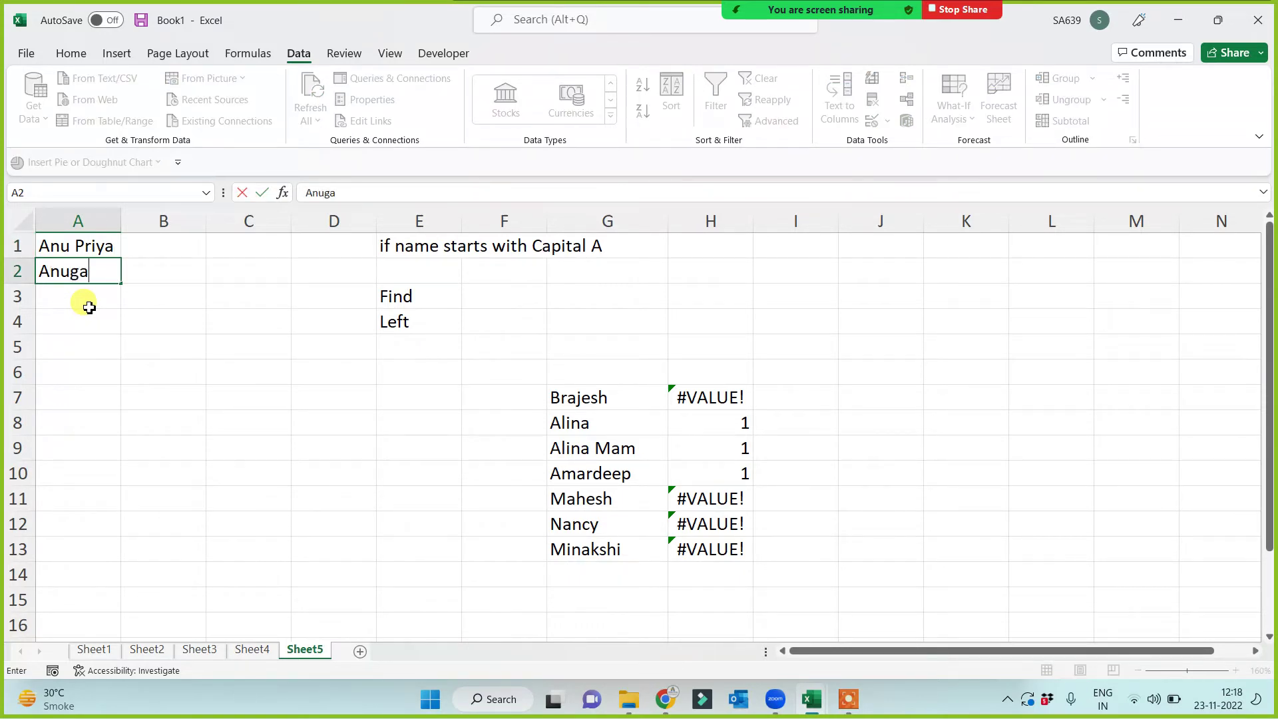
key("BackSpace")
key("BackSpace")
type("rag")
left_click(89, 307)
Test names starting with B and lowercase a in A3, cancel their rejections, and retype valid names.
type("Bira")
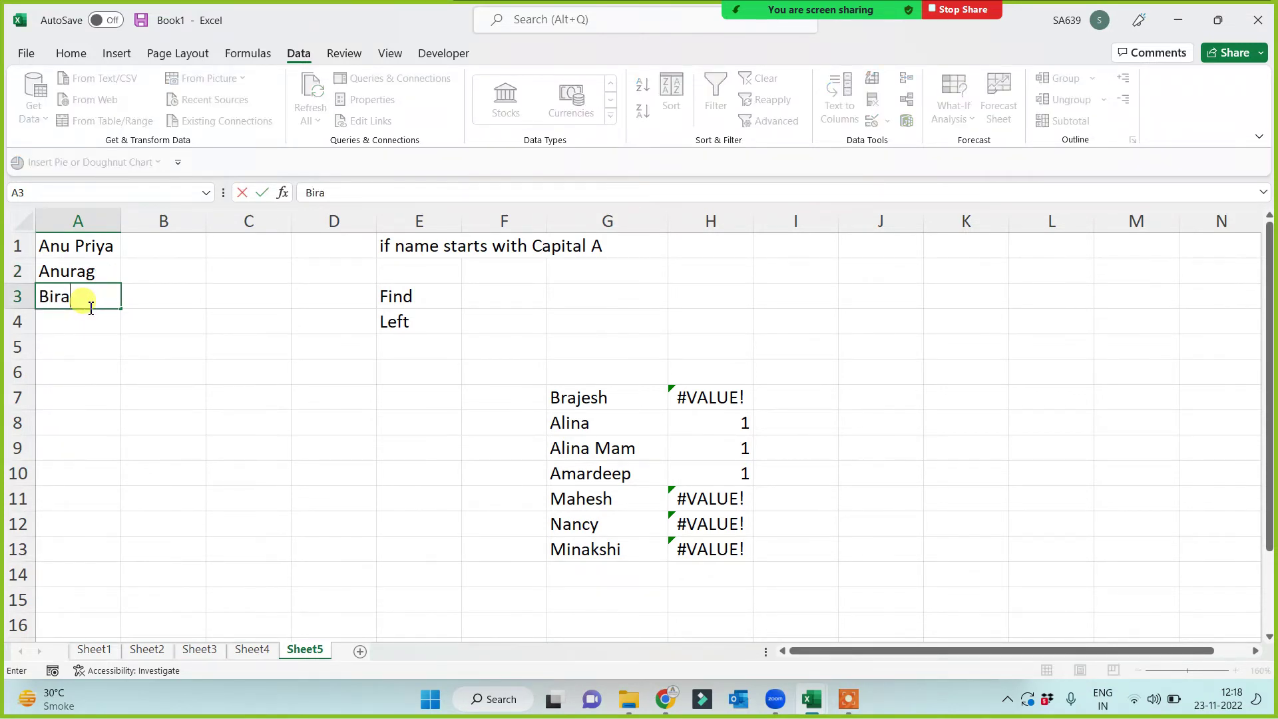
type("g")
left_click(92, 313)
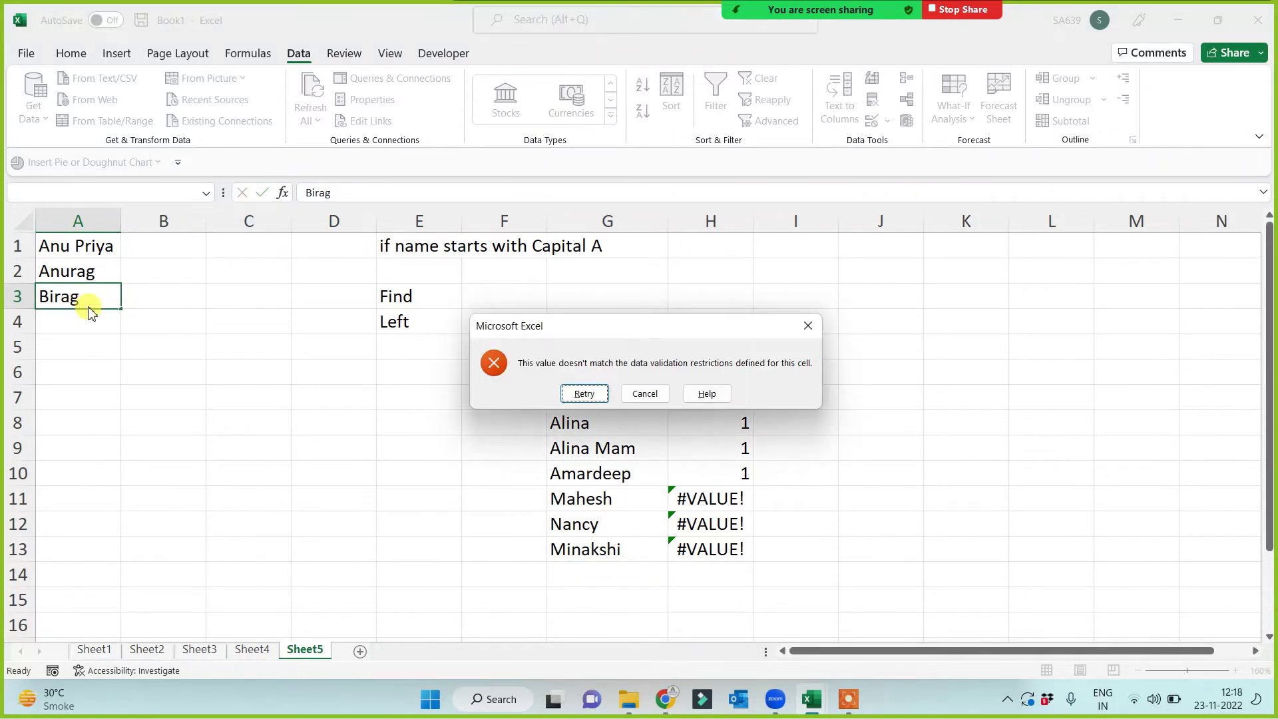
key("Escape")
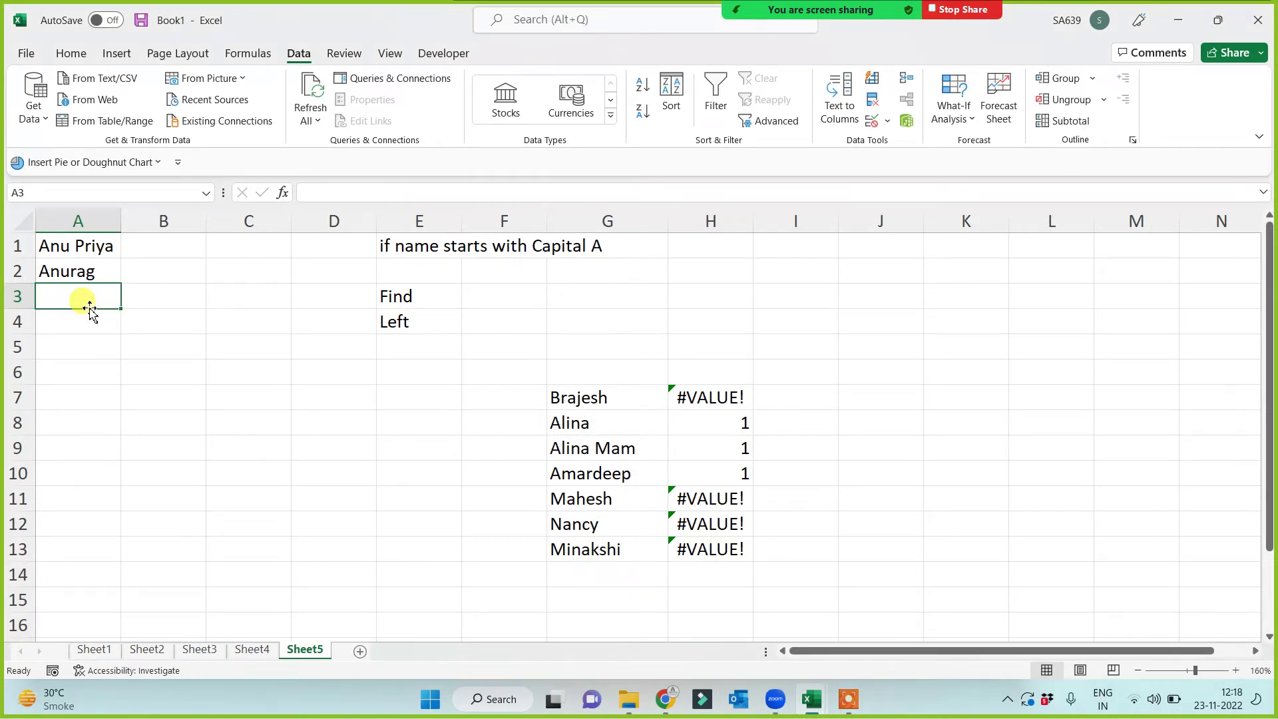
type("ankita")
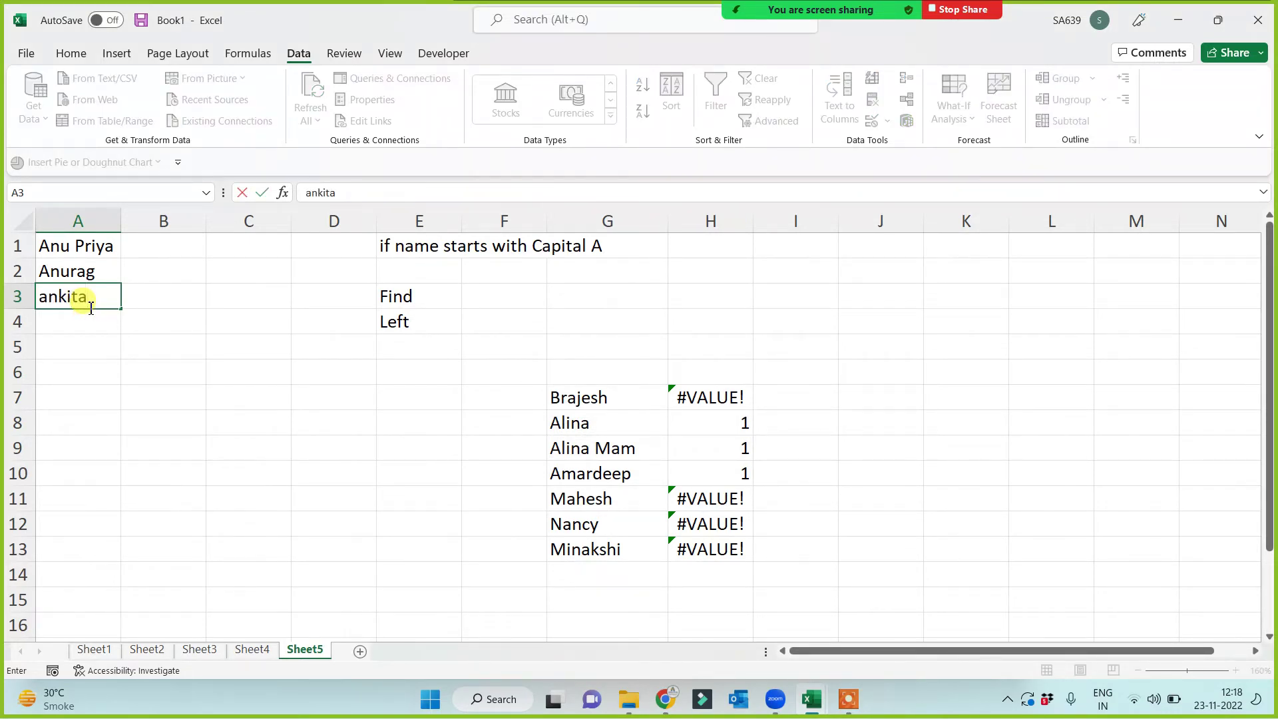
key("Return")
key("Escape")
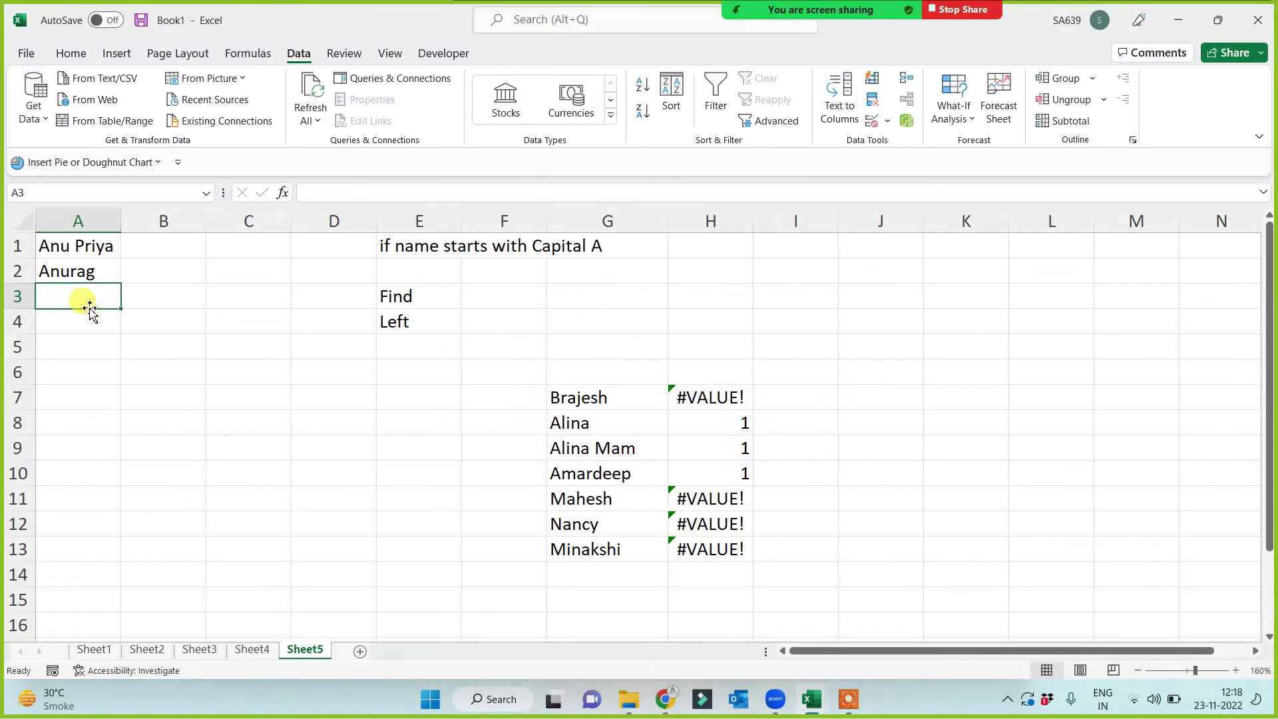
type("Anjali")
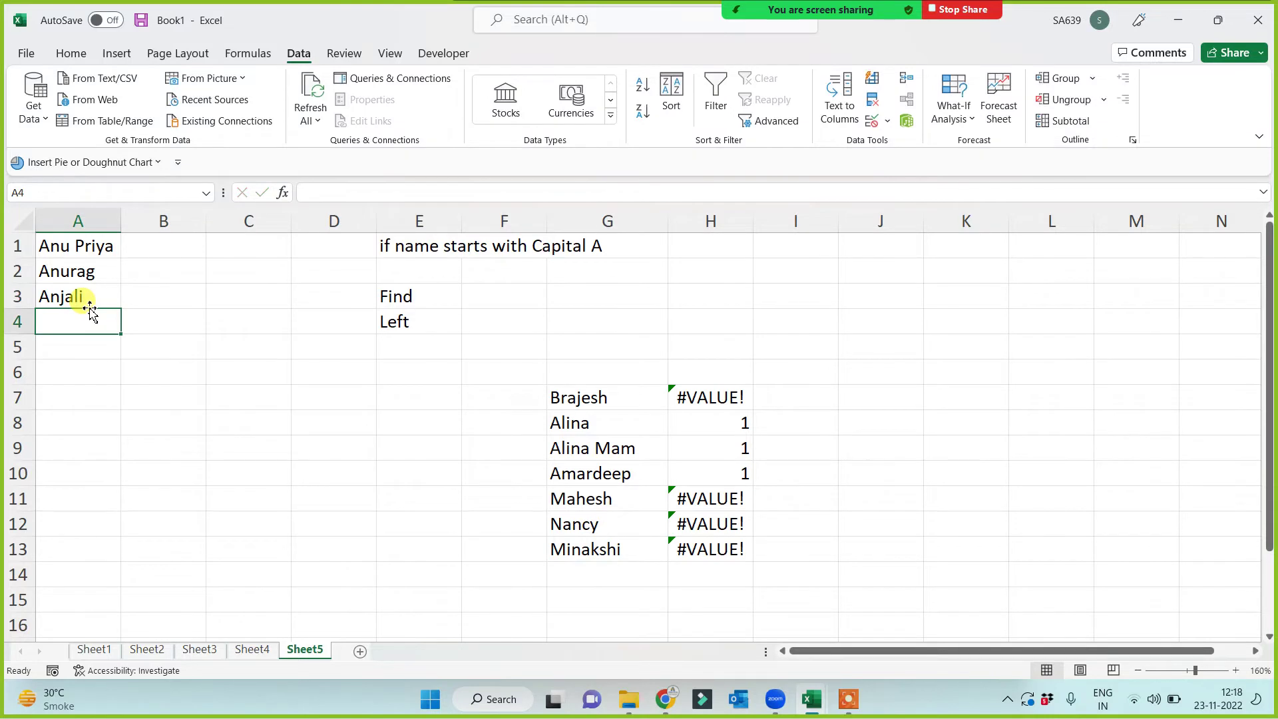
type("BR")
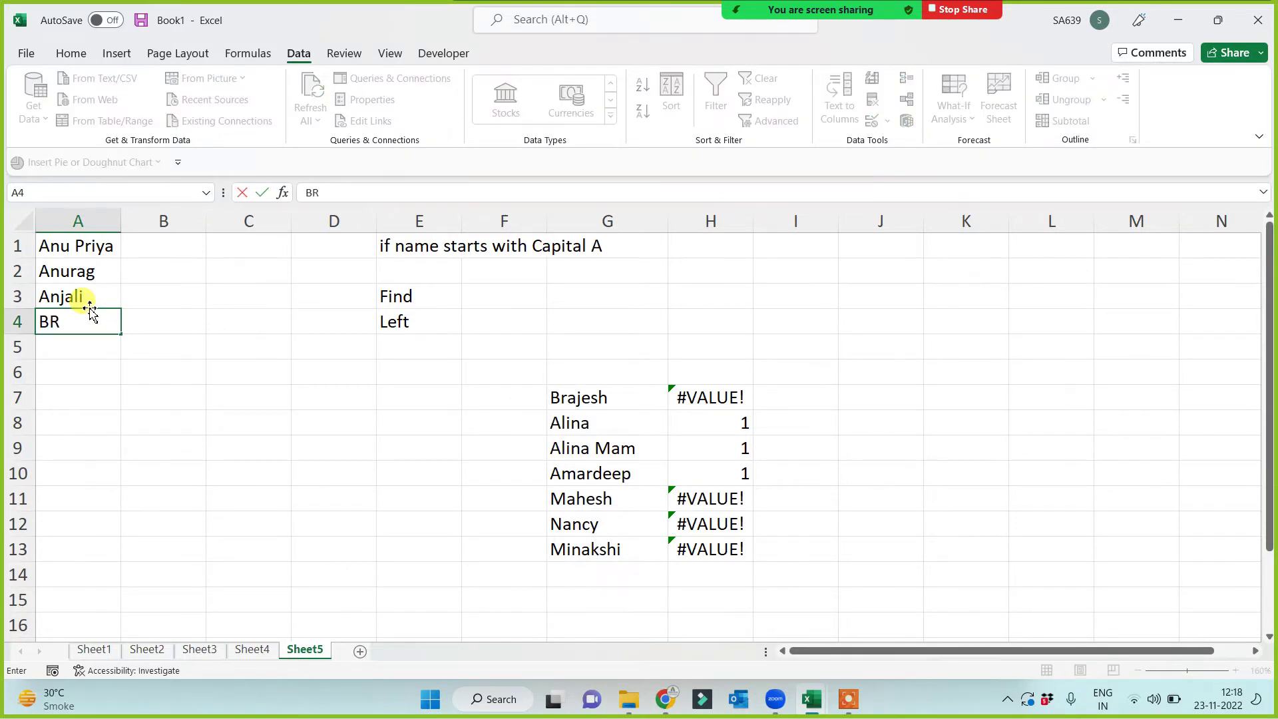
type("AJES")
type("H")
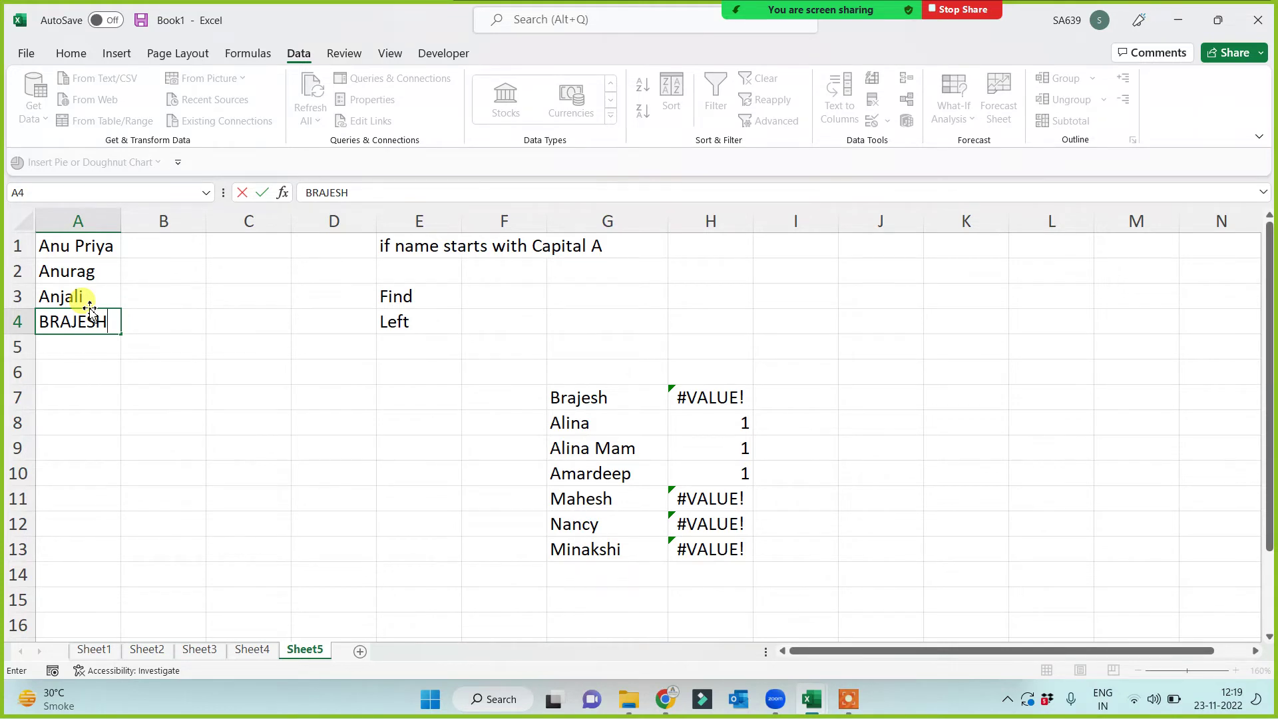
Test the validation rule by entering an all-capitals name in A4, then anuRAG.
key("Return")
key("Escape")
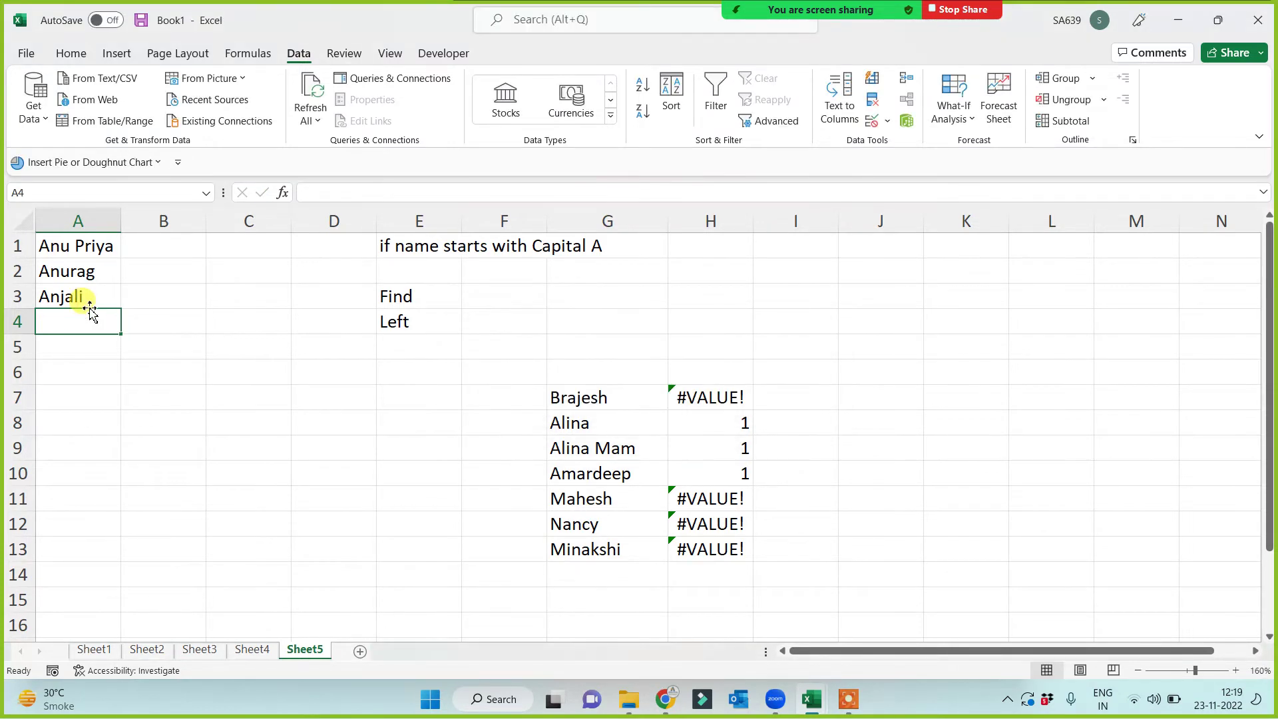
type("an")
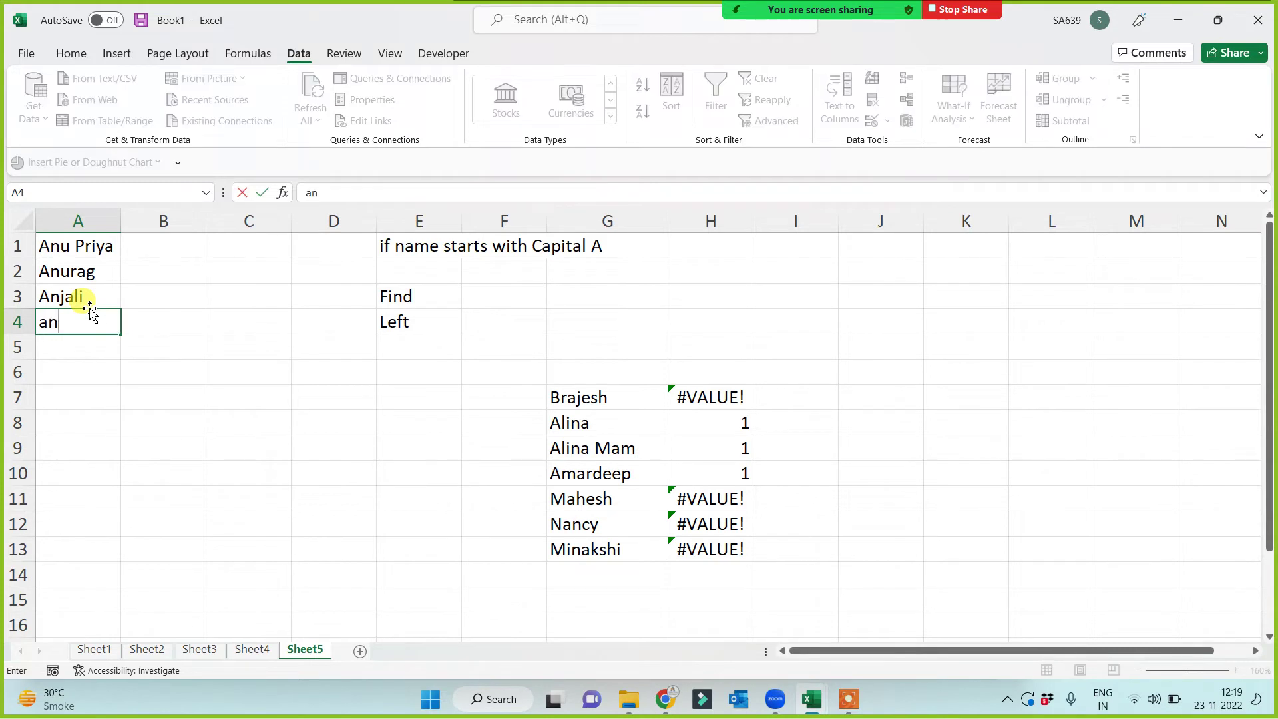
type("uy")
key("BackSpace")
type("RA")
type("G")
key("Return")
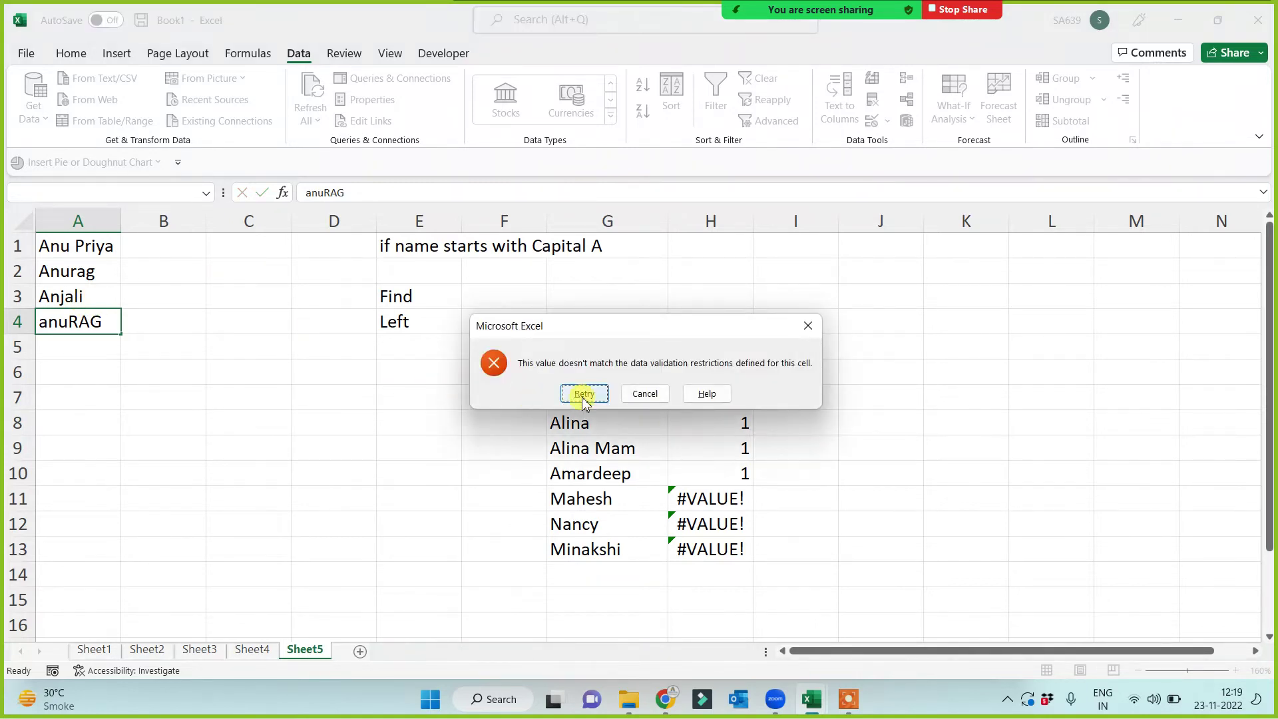
Cancel the rejected entry and inspect H7's FIND formula without changing it.
left_click(644, 393)
left_click(733, 399)
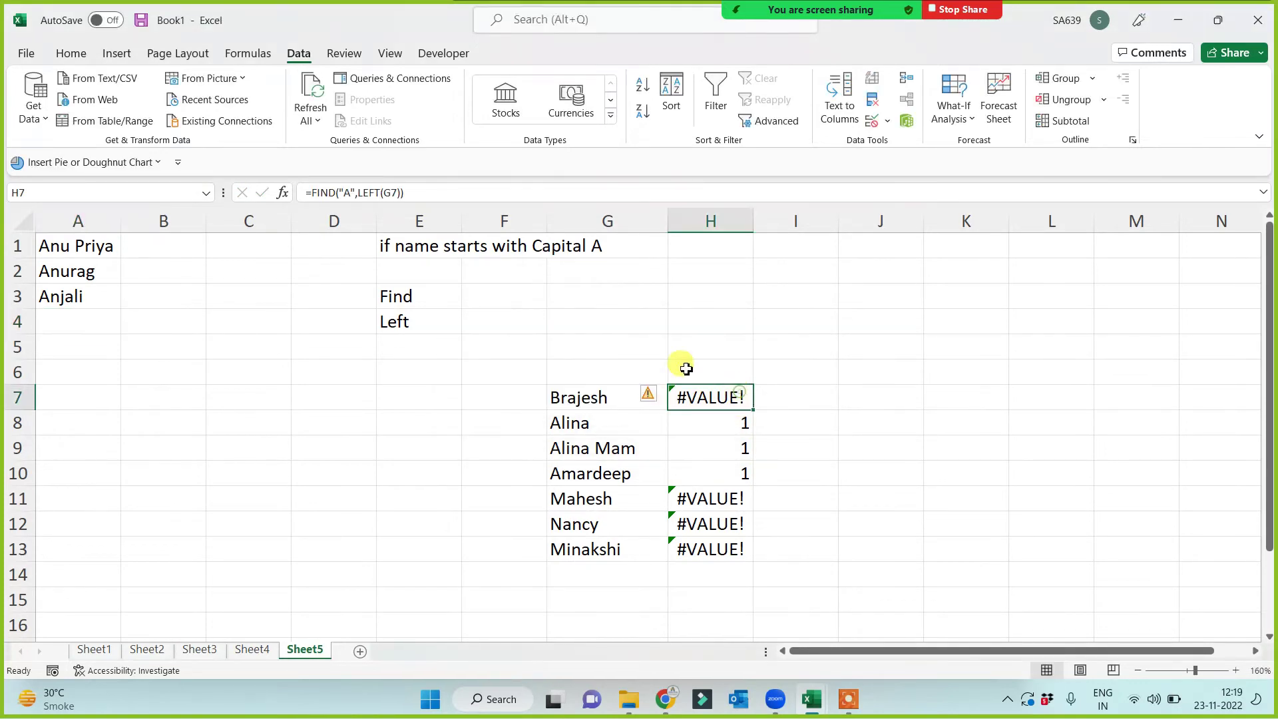
left_click(439, 191)
key("Escape")
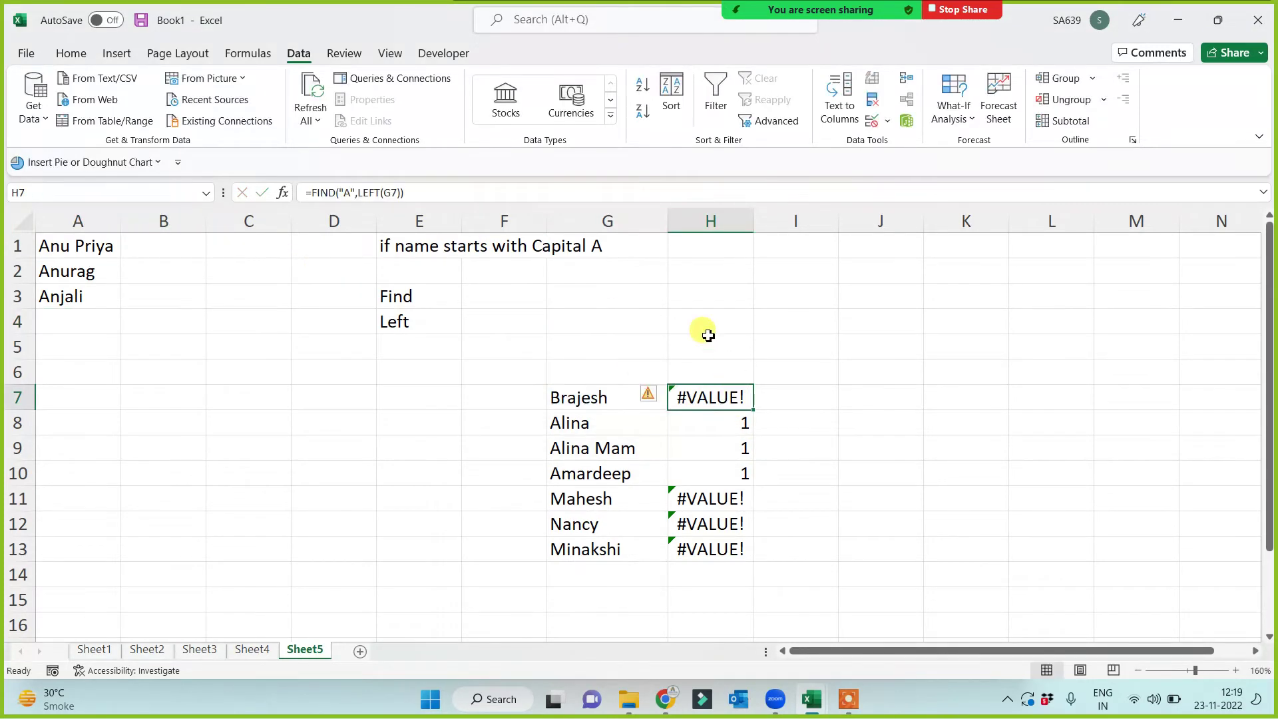
left_click(674, 293)
Copy A1's custom validation formula =FIND("A",LEFT(A1)) and paste it into G3.
left_click(897, 446)
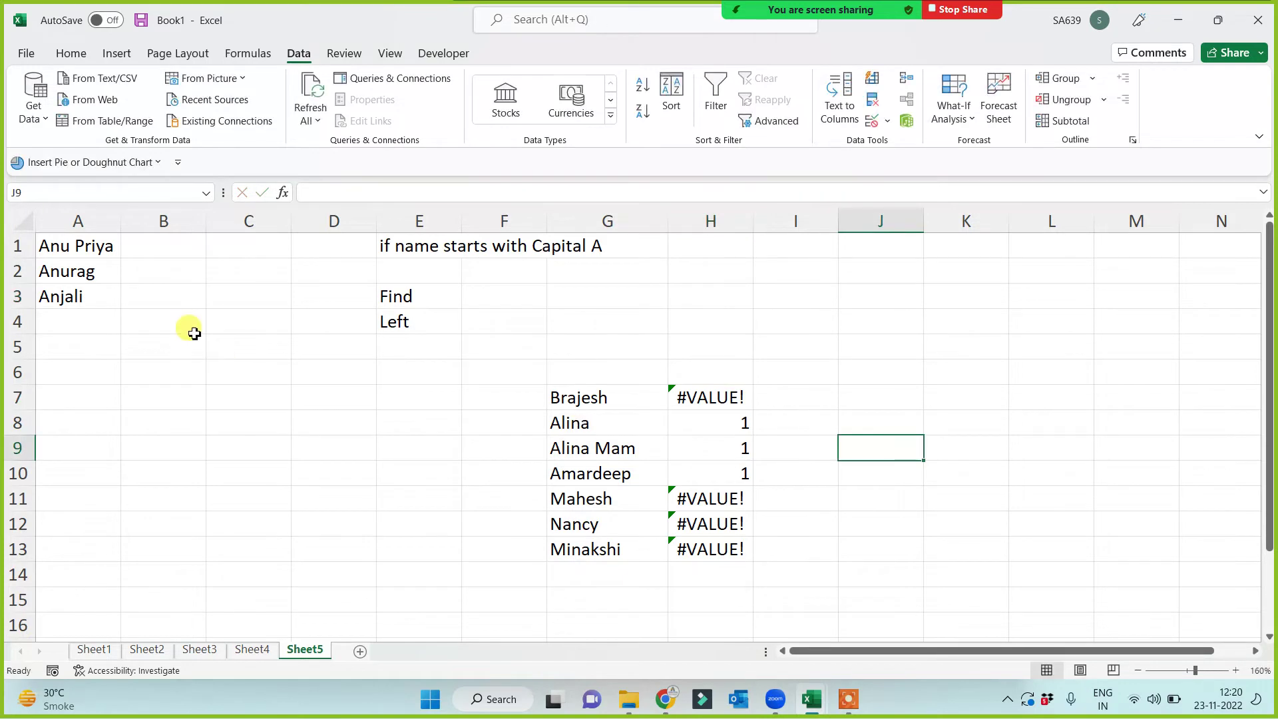
left_click(86, 244)
left_click(872, 120)
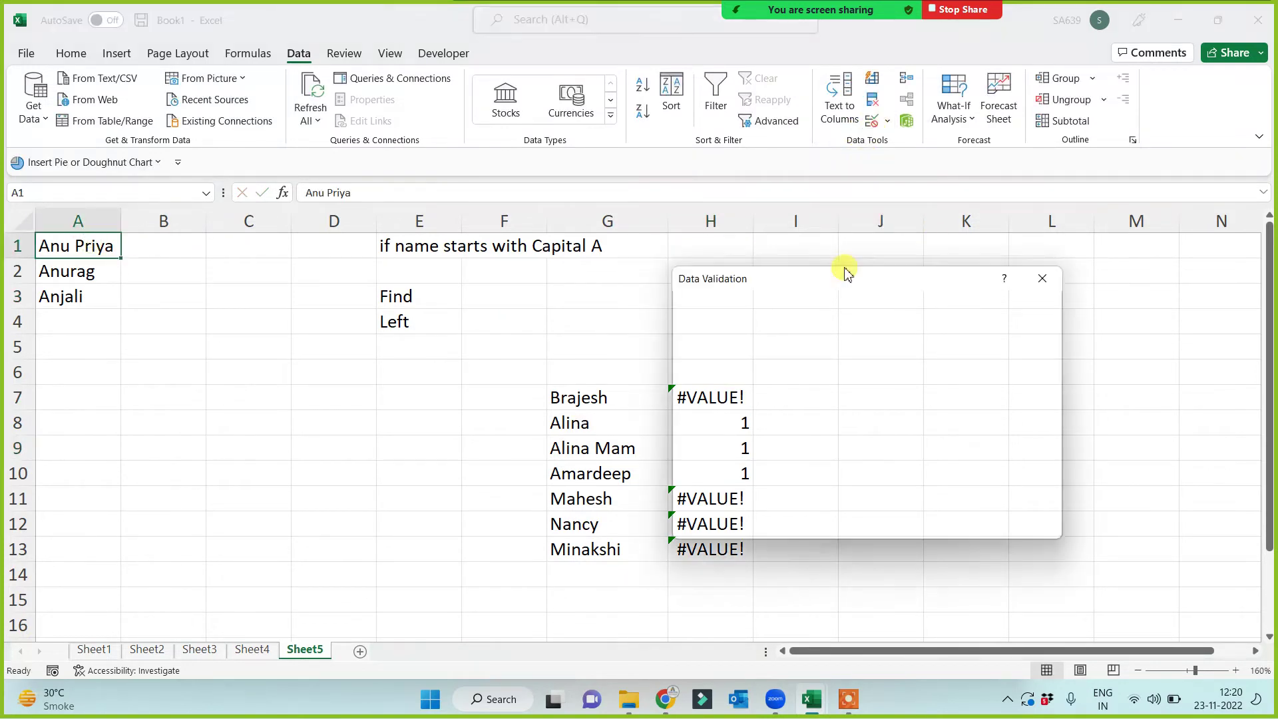
left_click_drag(779, 434, 629, 431)
key("ctrl+c")
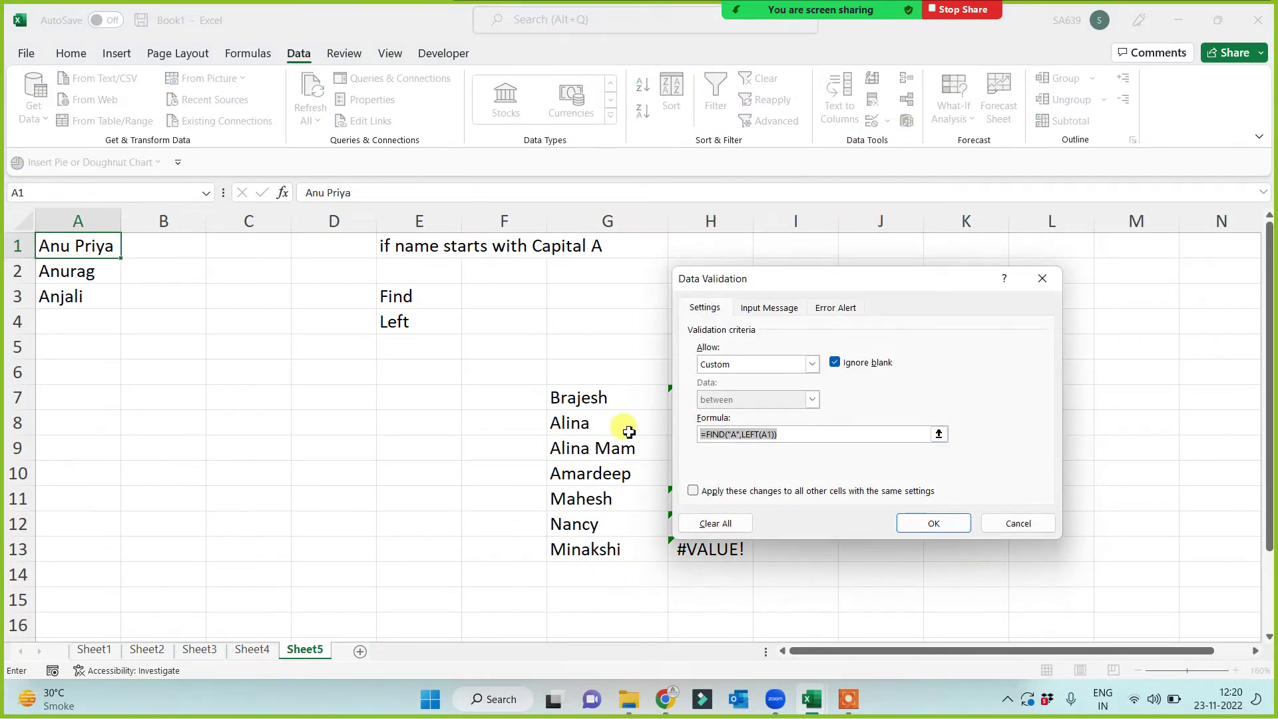
key("Return")
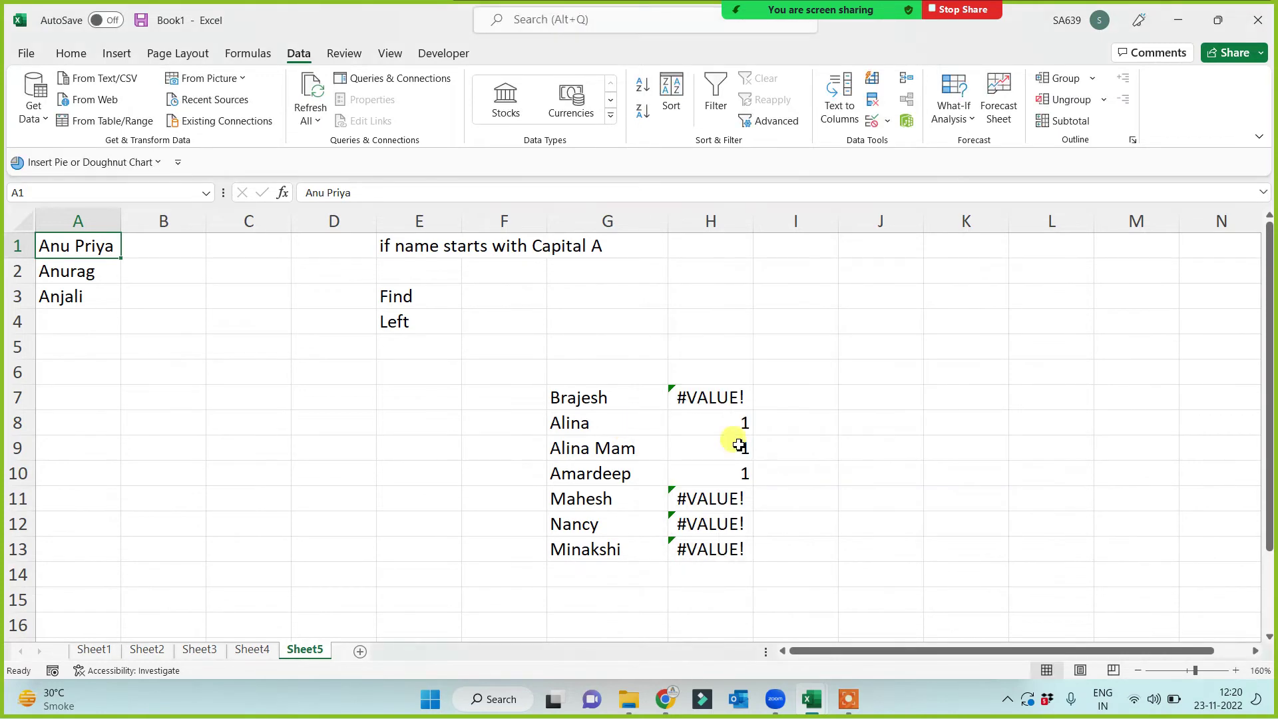
double_click(586, 296)
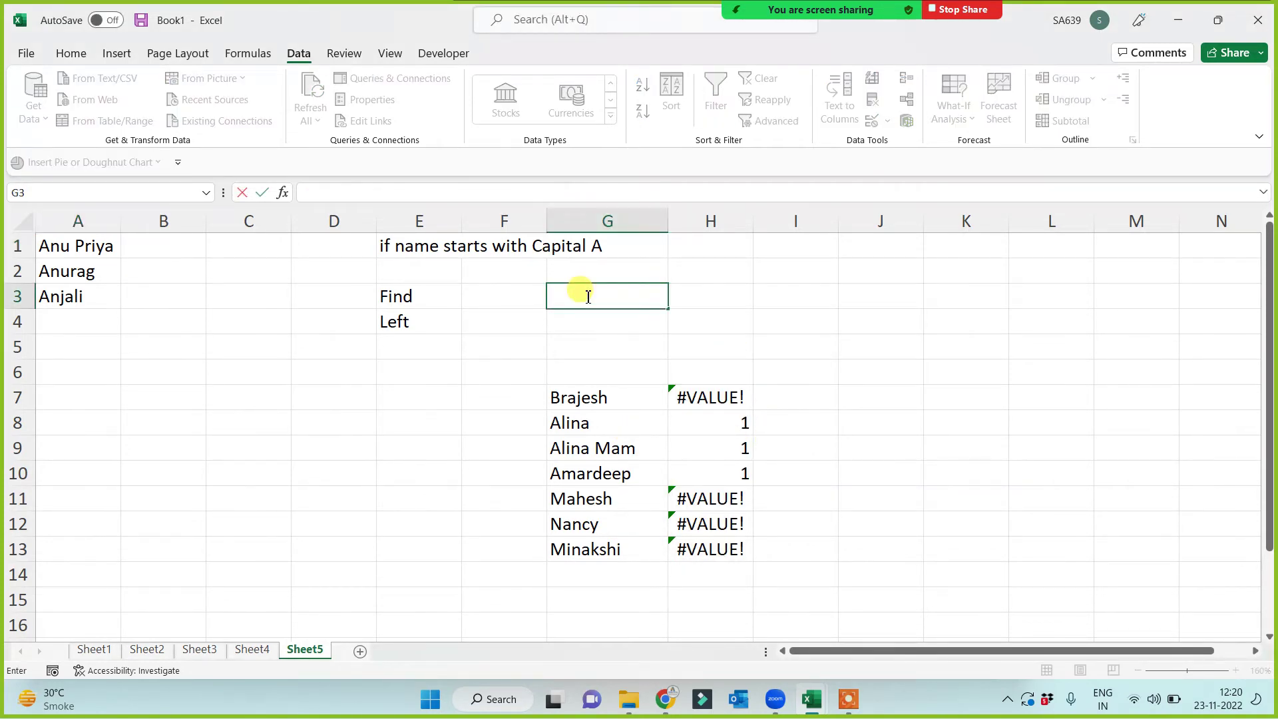
key("ctrl+v")
left_click(956, 396)
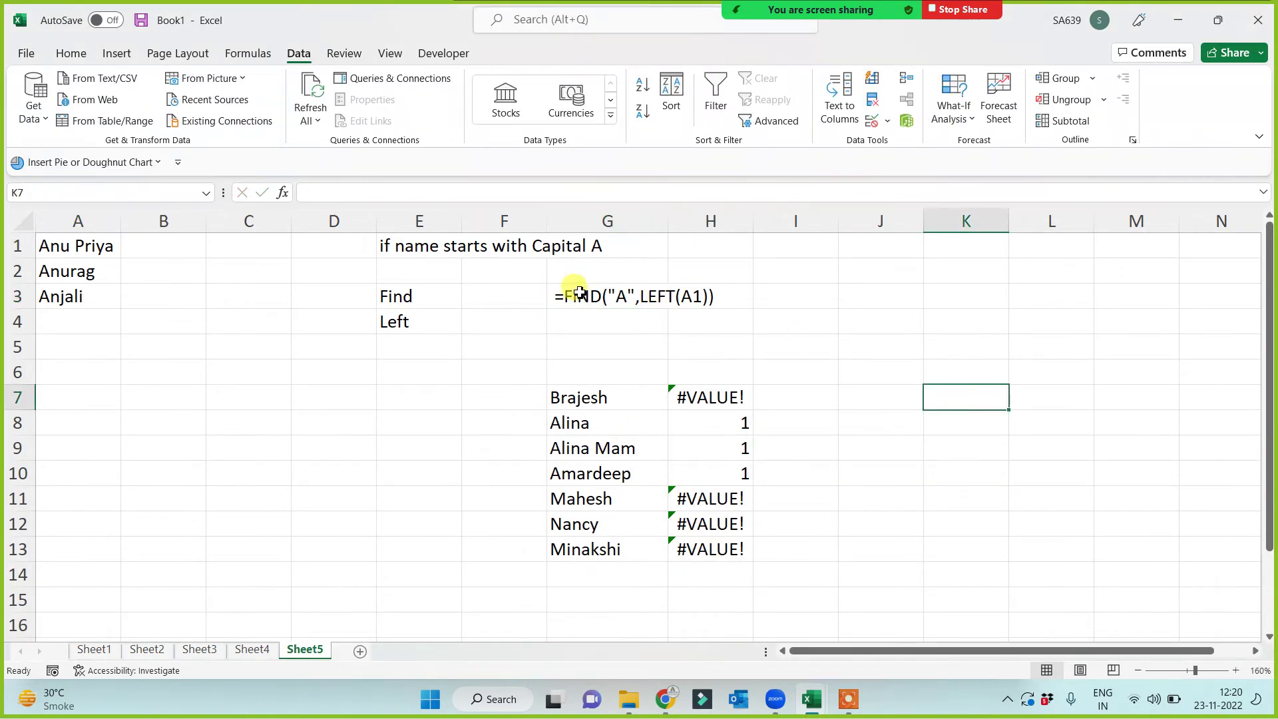
Merge and centre G3:L5, middle-align it, set font size 28 and fill it yellow.
left_click_drag(579, 291, 1076, 343)
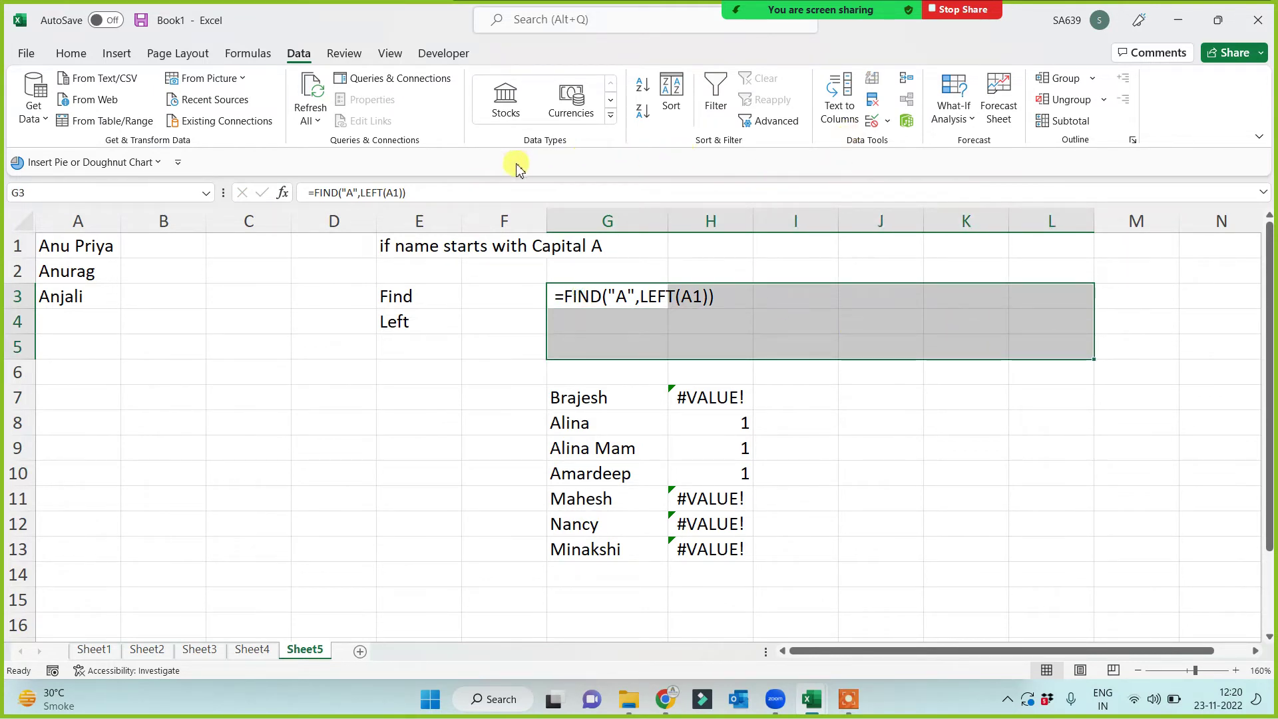
left_click(71, 54)
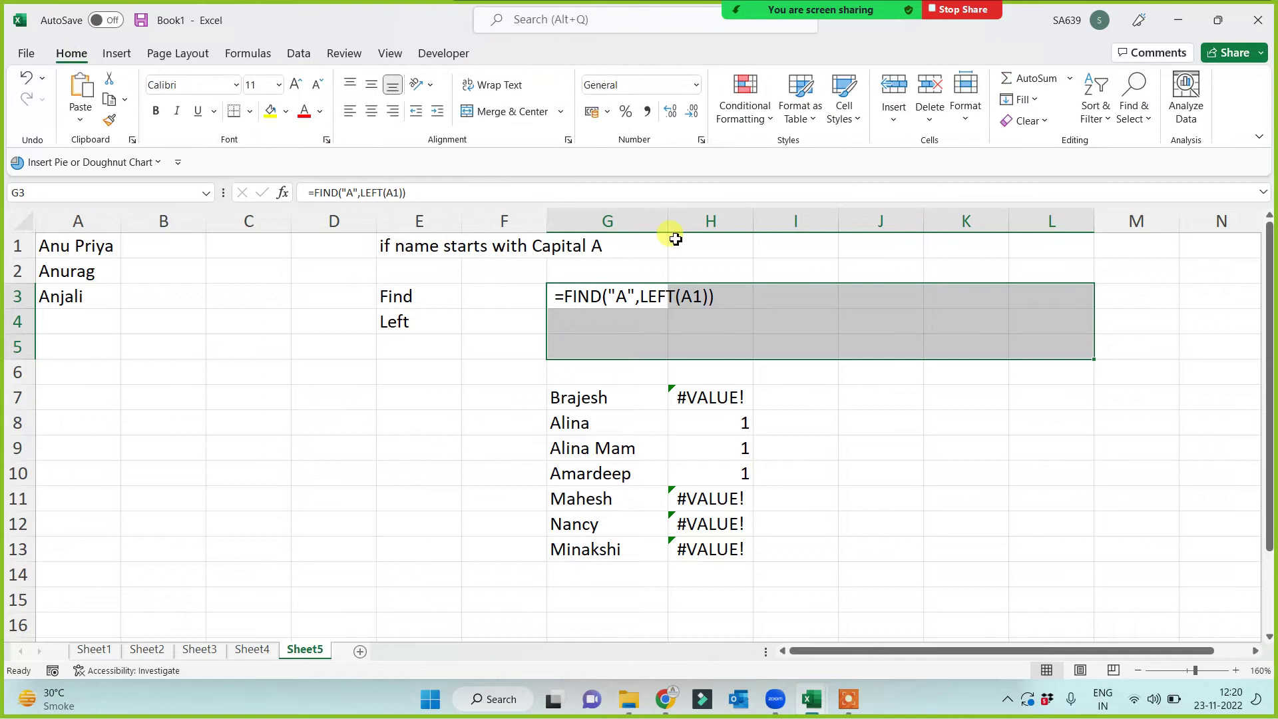
left_click(495, 112)
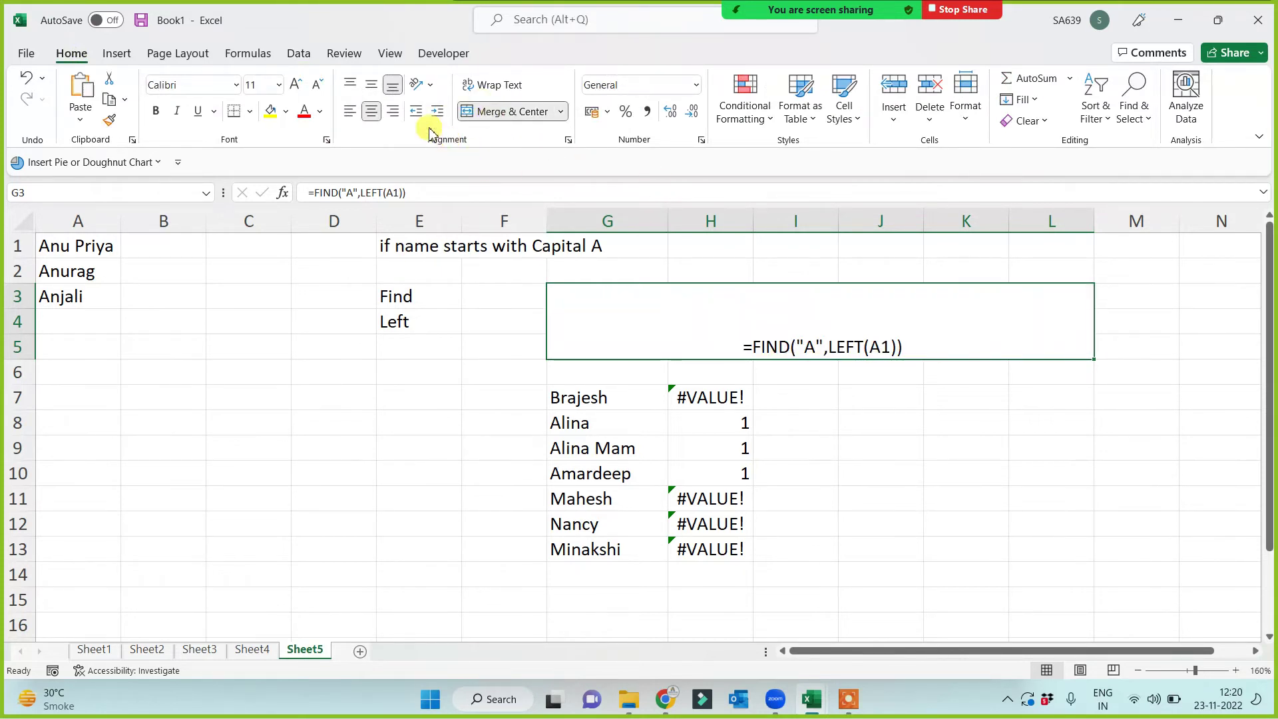
left_click(372, 87)
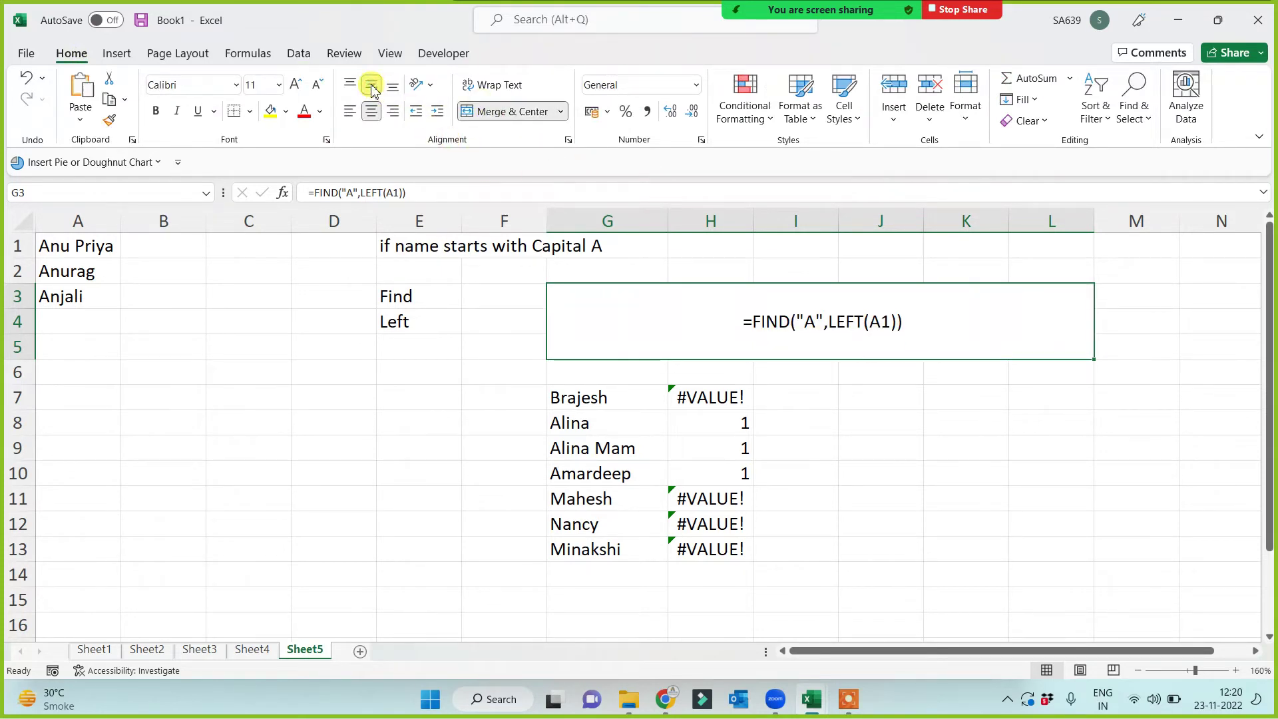
left_click(296, 85)
left_click(296, 84)
left_click(296, 85)
left_click(296, 85)
left_click(296, 85)
left_click(296, 85)
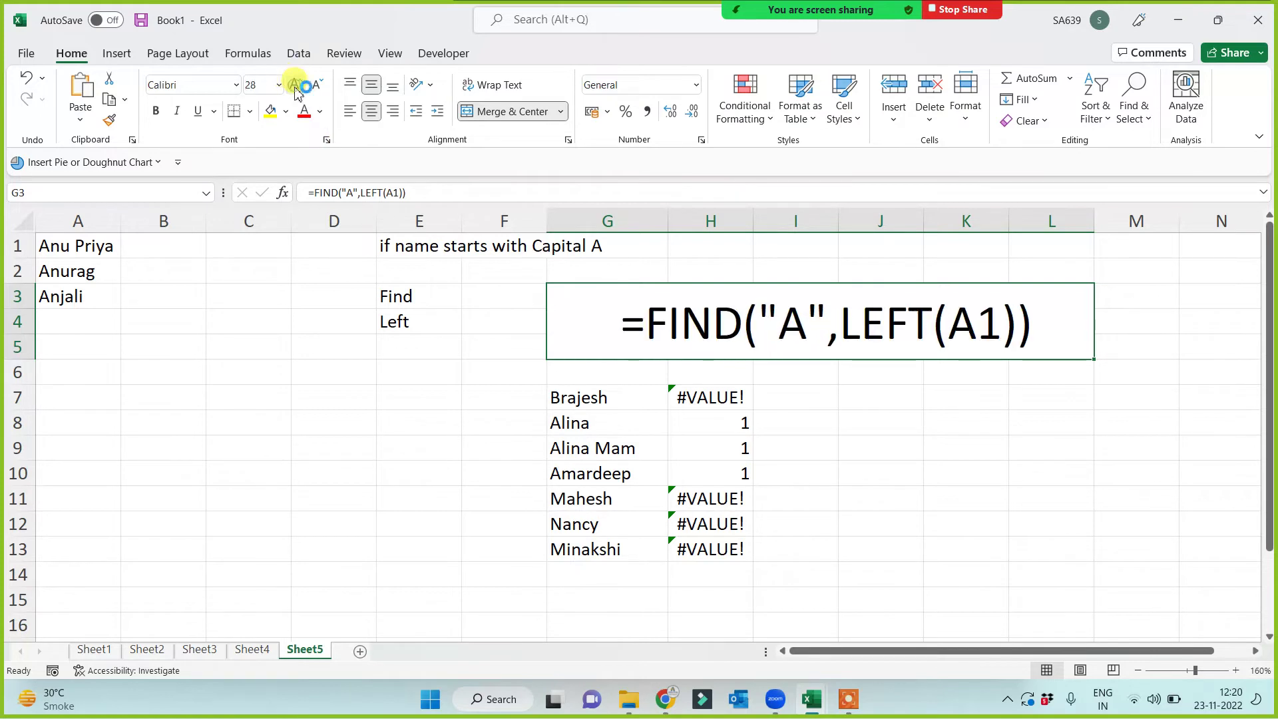
left_click(270, 110)
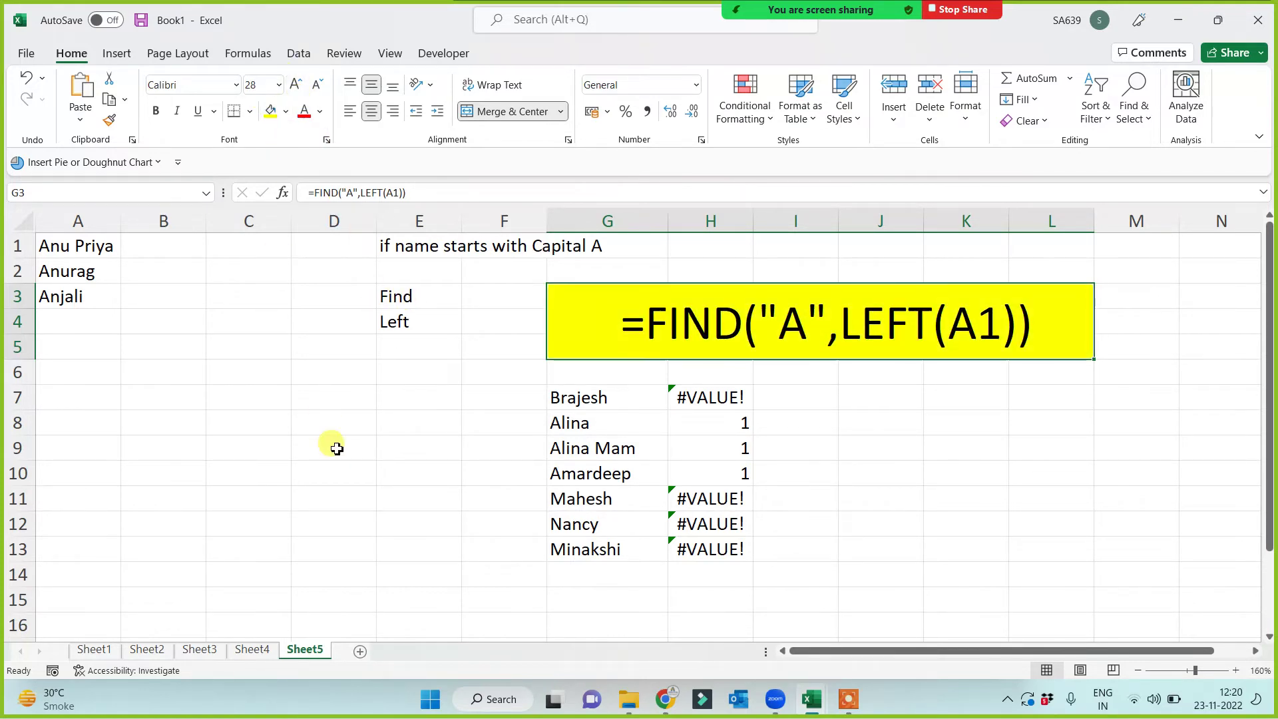
left_click(333, 448)
left_click(817, 340)
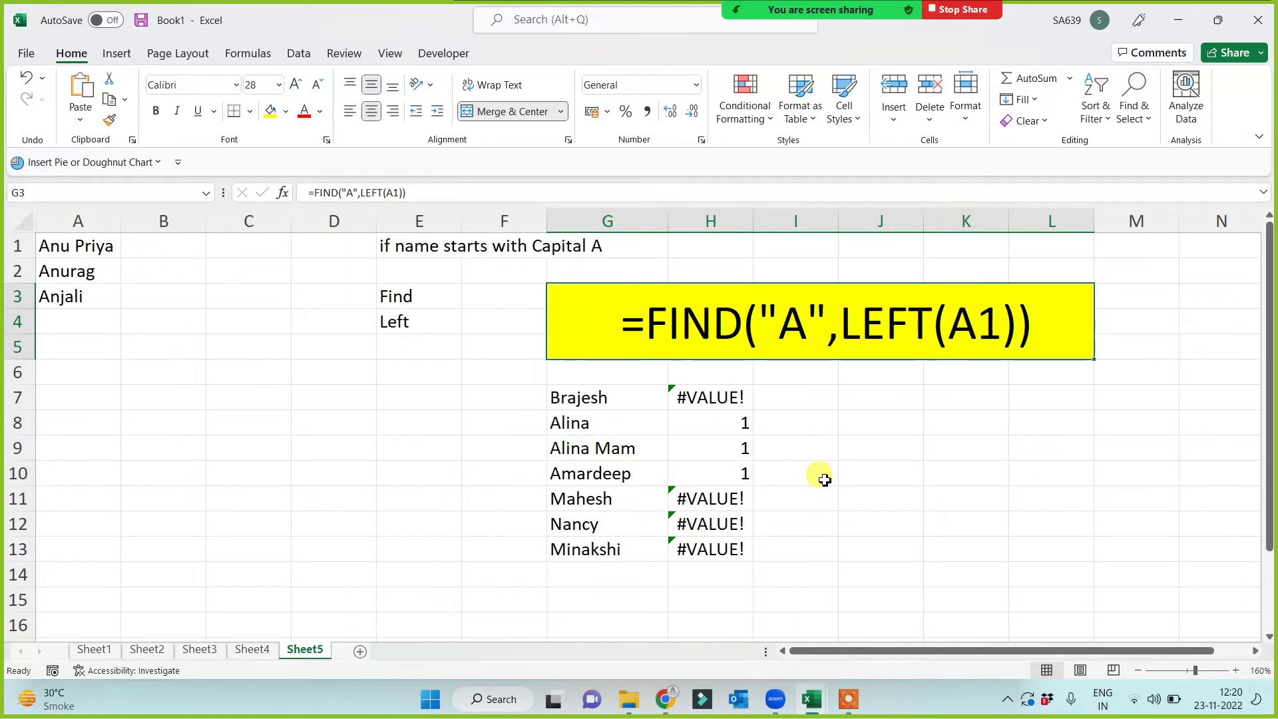
Add Sheet6, enter Brajesh in D3 and auto-fill names down to D12.
left_click(359, 651)
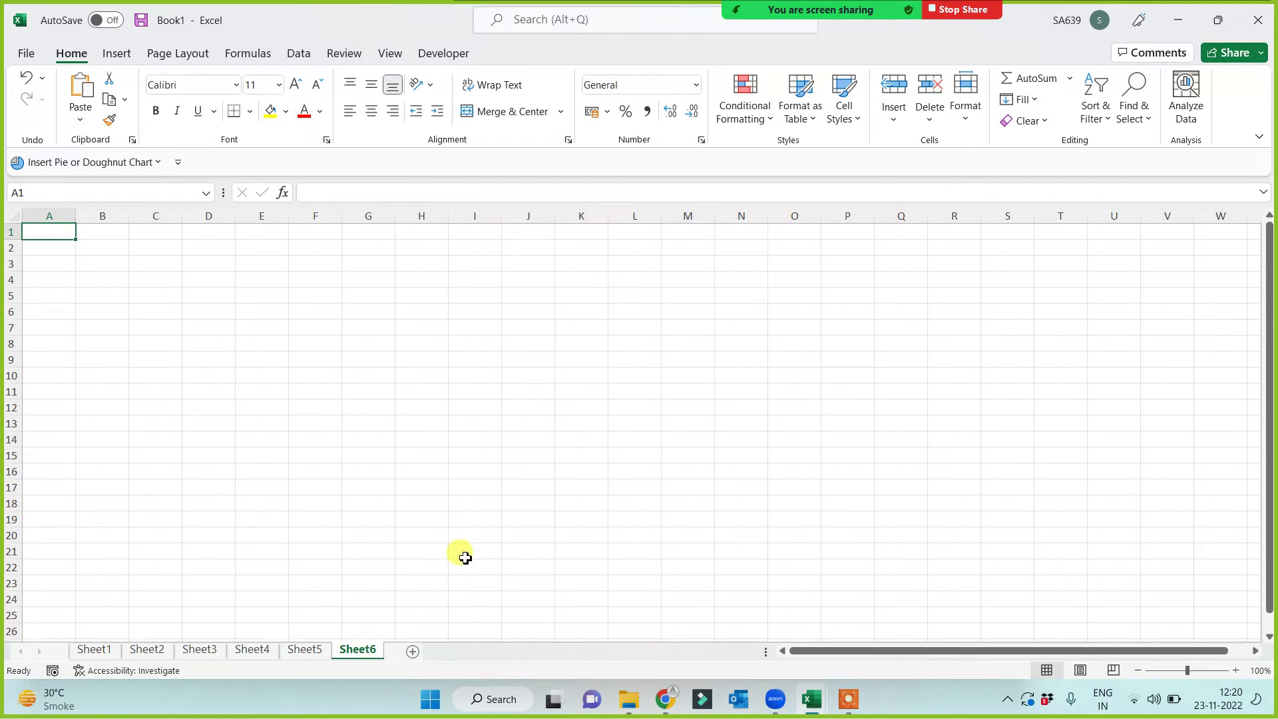
scroll(439, 483, "up", 1, "ctrl")
scroll(438, 484, "up", 2, "ctrl")
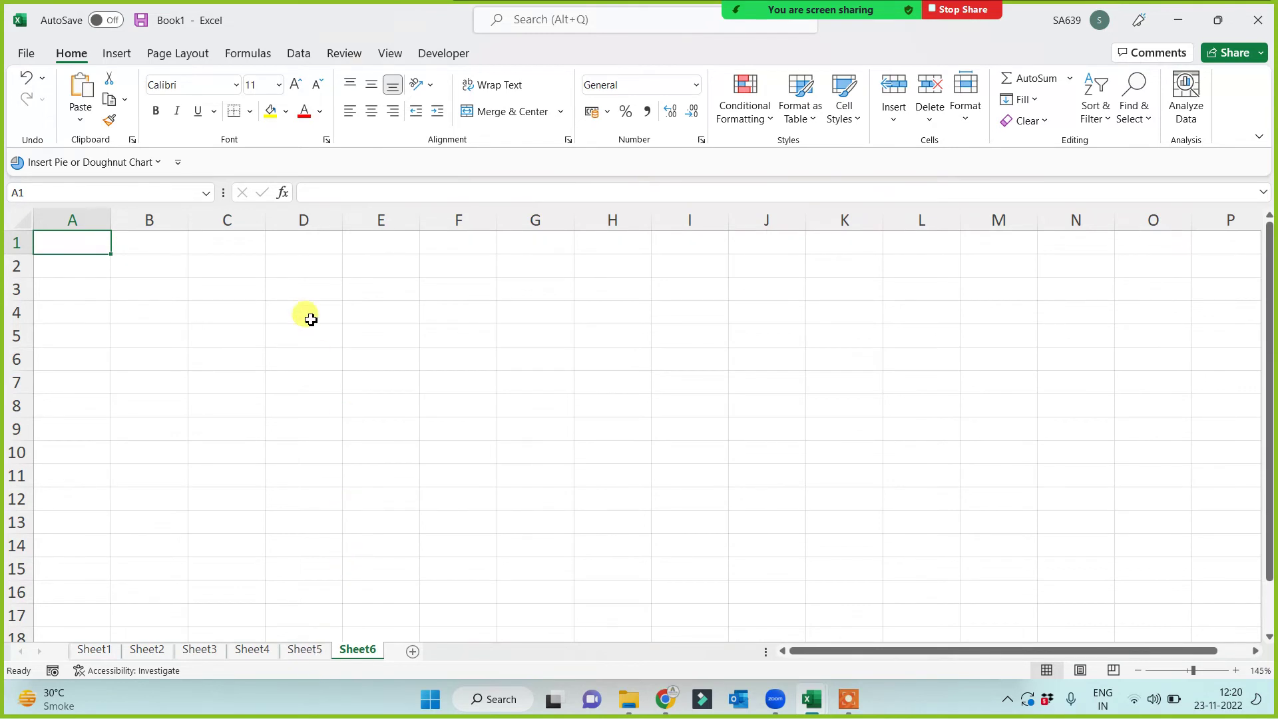
left_click_drag(305, 315, 297, 296)
key("Up")
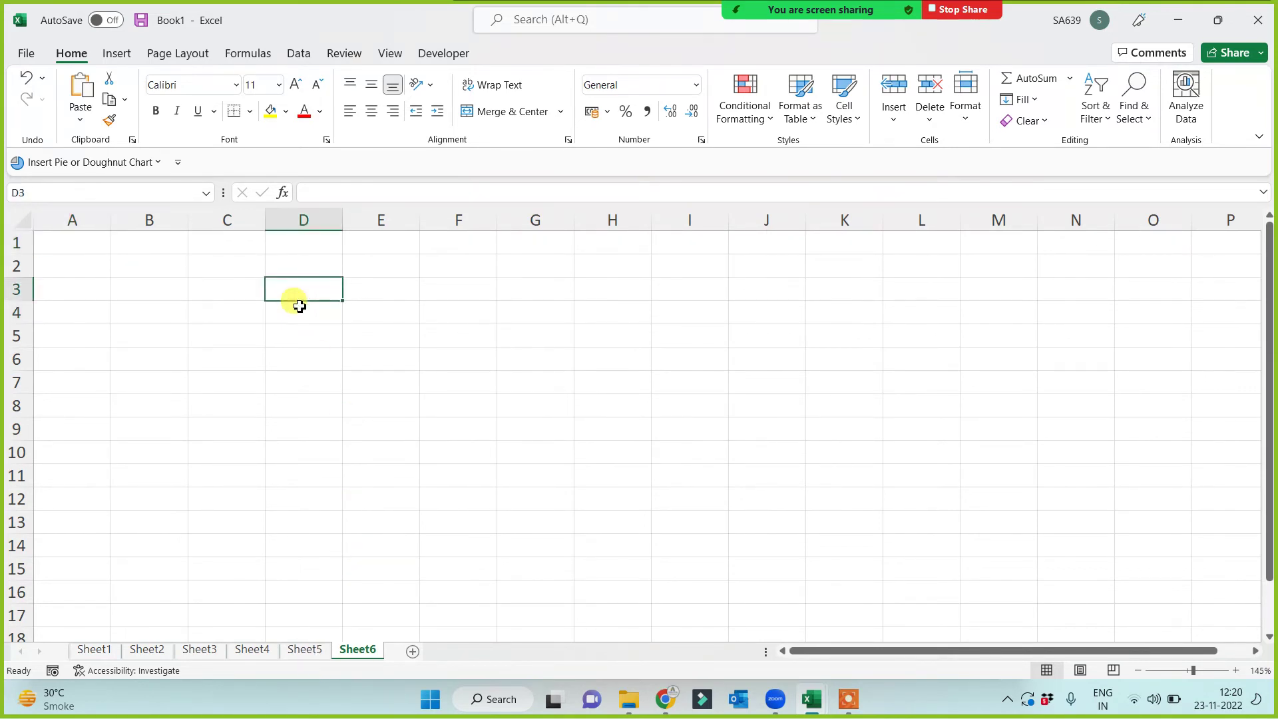
type("Brajesh")
left_click(291, 380)
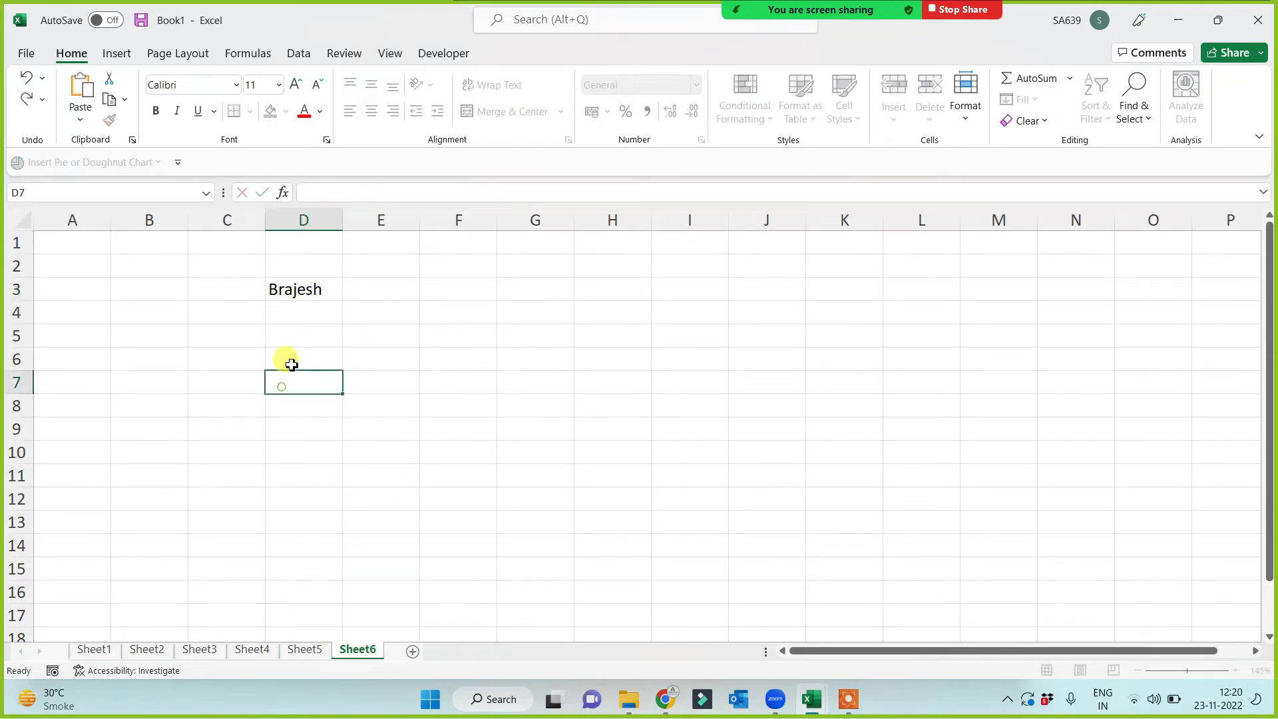
left_click(323, 288)
left_click_drag(342, 301, 312, 499)
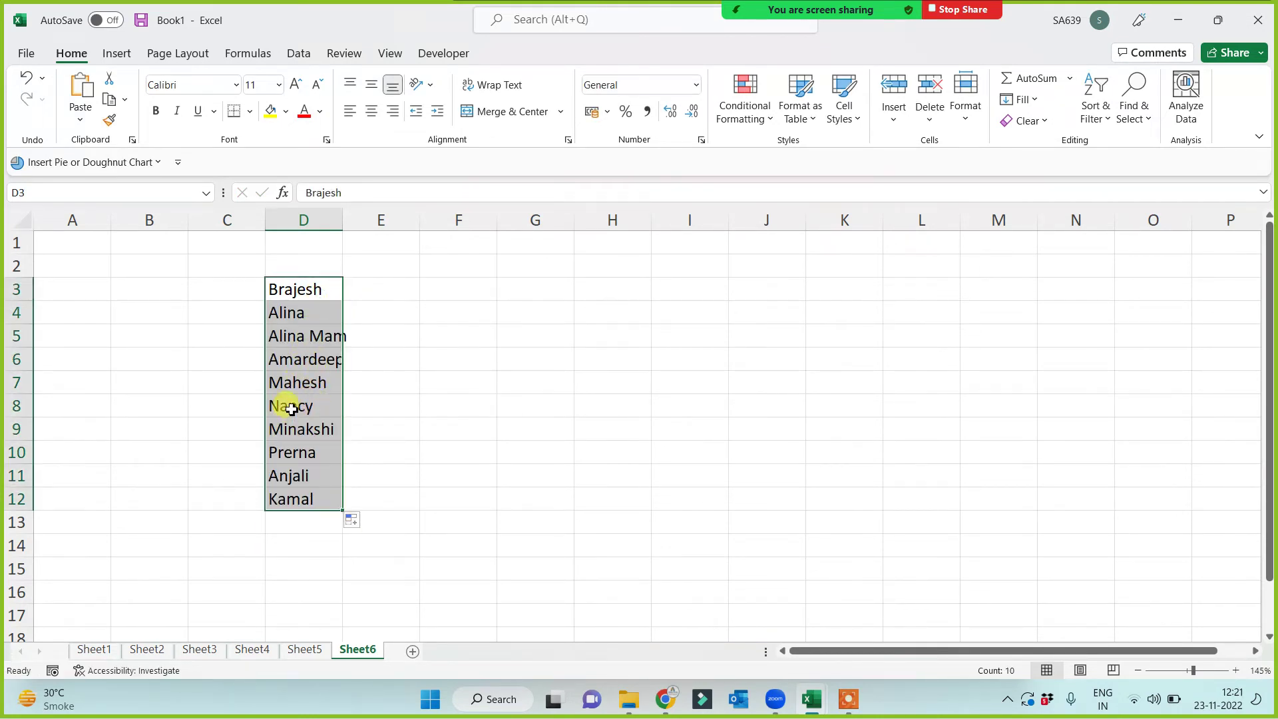
Give D8's name a capital A, retype D10 as PRERNA, and widen column D.
double_click(292, 409)
key("BackSpace")
type("A")
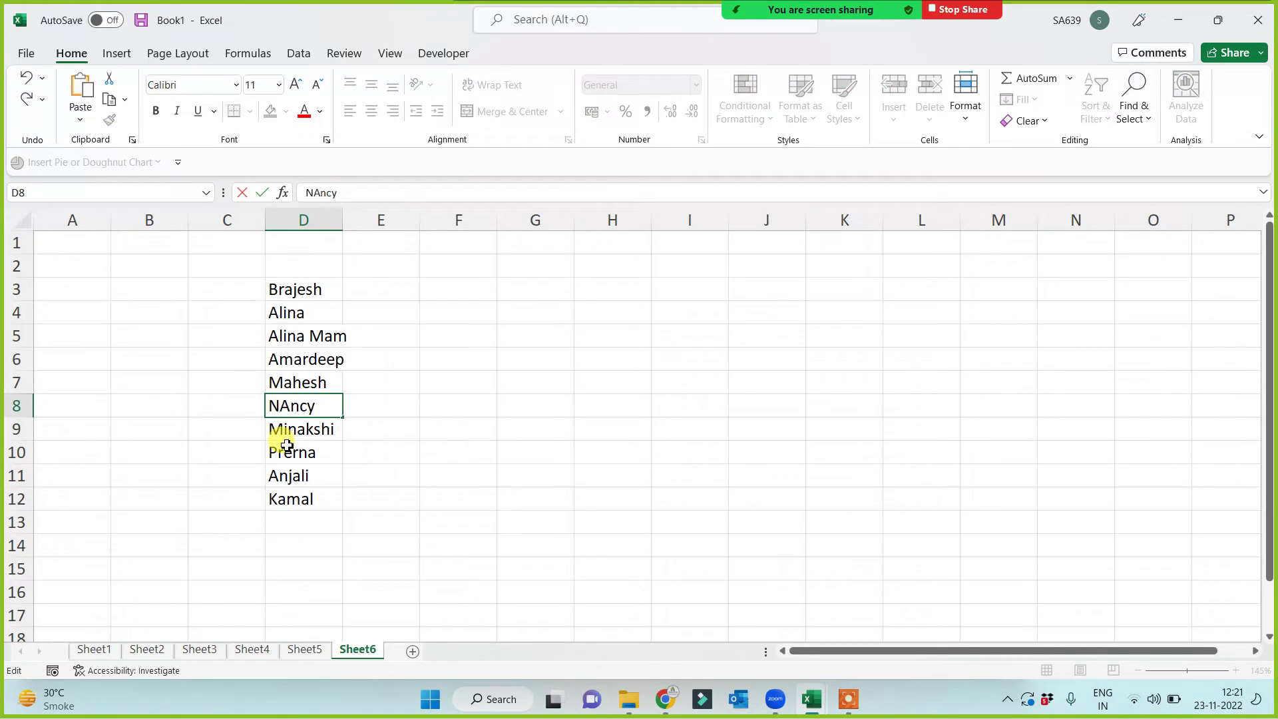
left_click(303, 451)
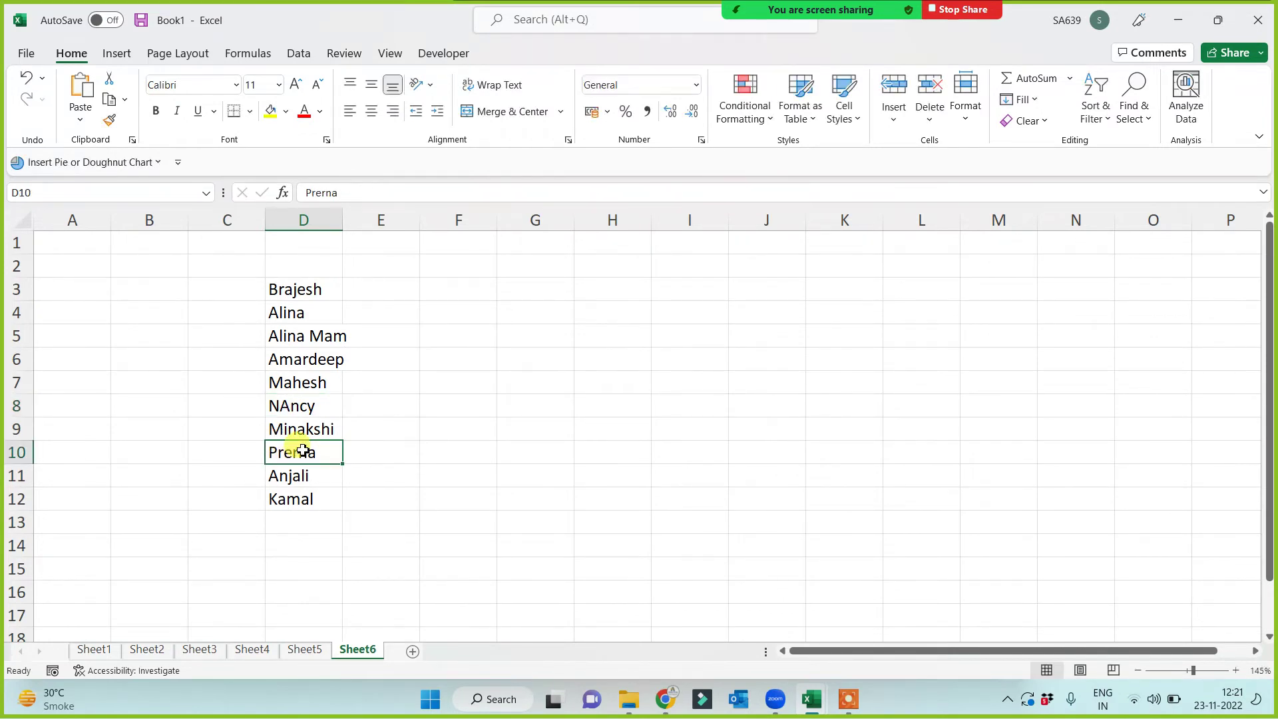
type("PRE")
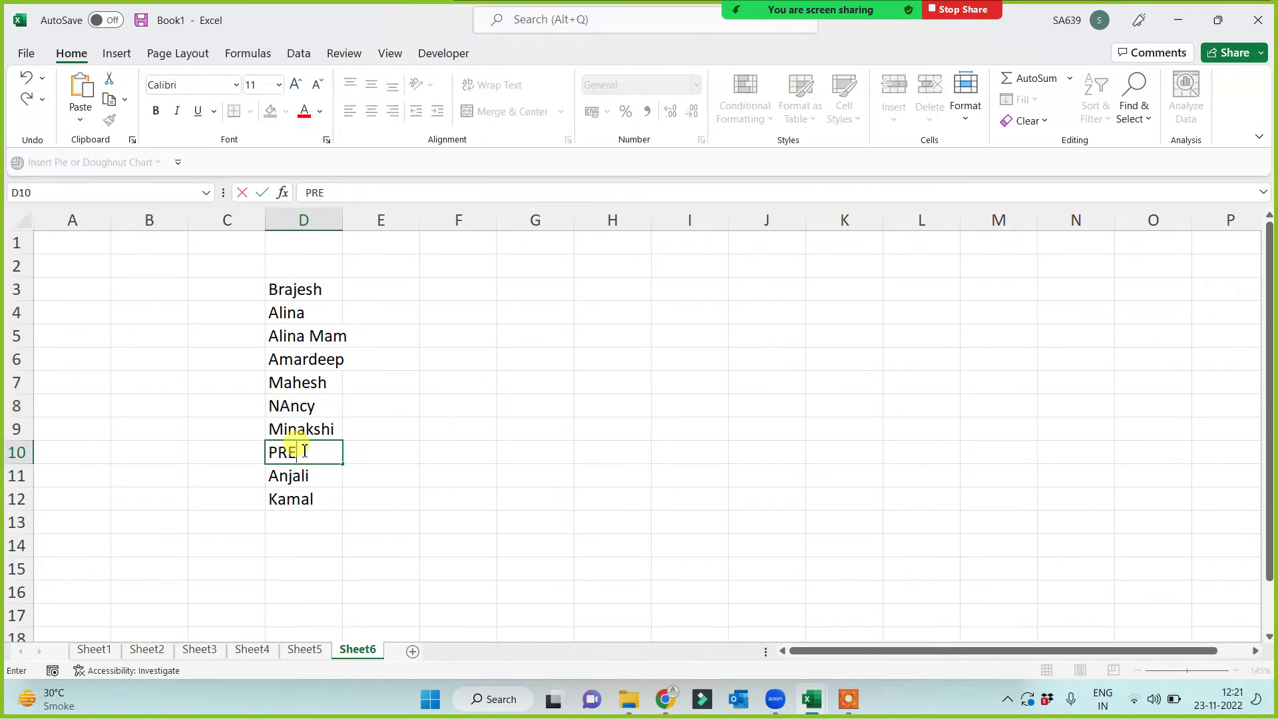
type("RNA")
left_click(423, 497)
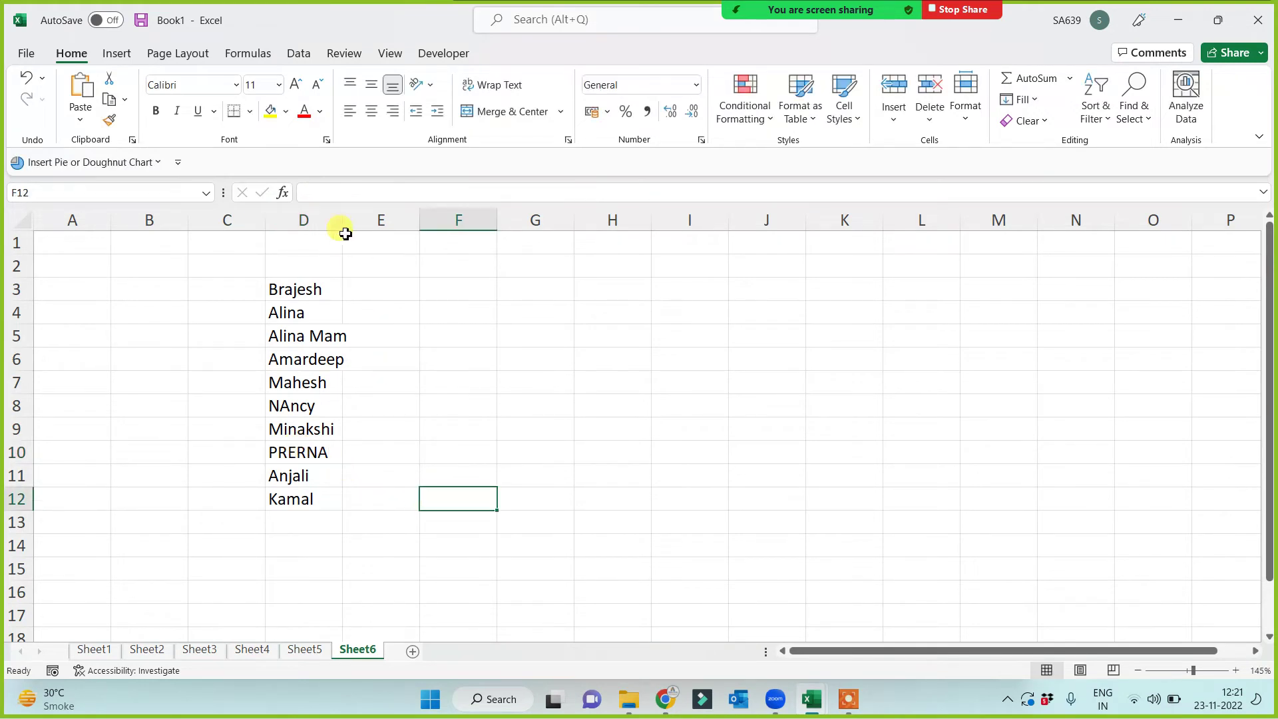
left_click_drag(343, 220, 381, 220)
left_click(408, 293)
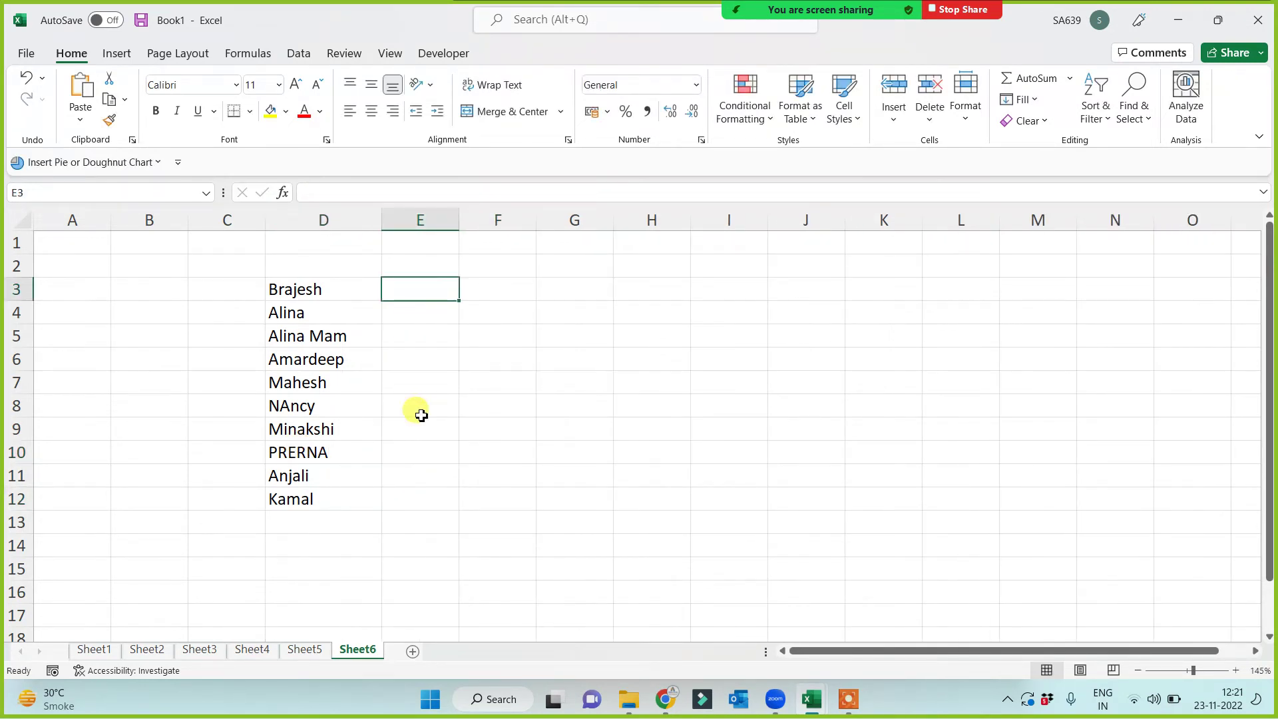
Enter =FIND("A",D3) in E3 and fill it down to E12.
type("=FIND(")
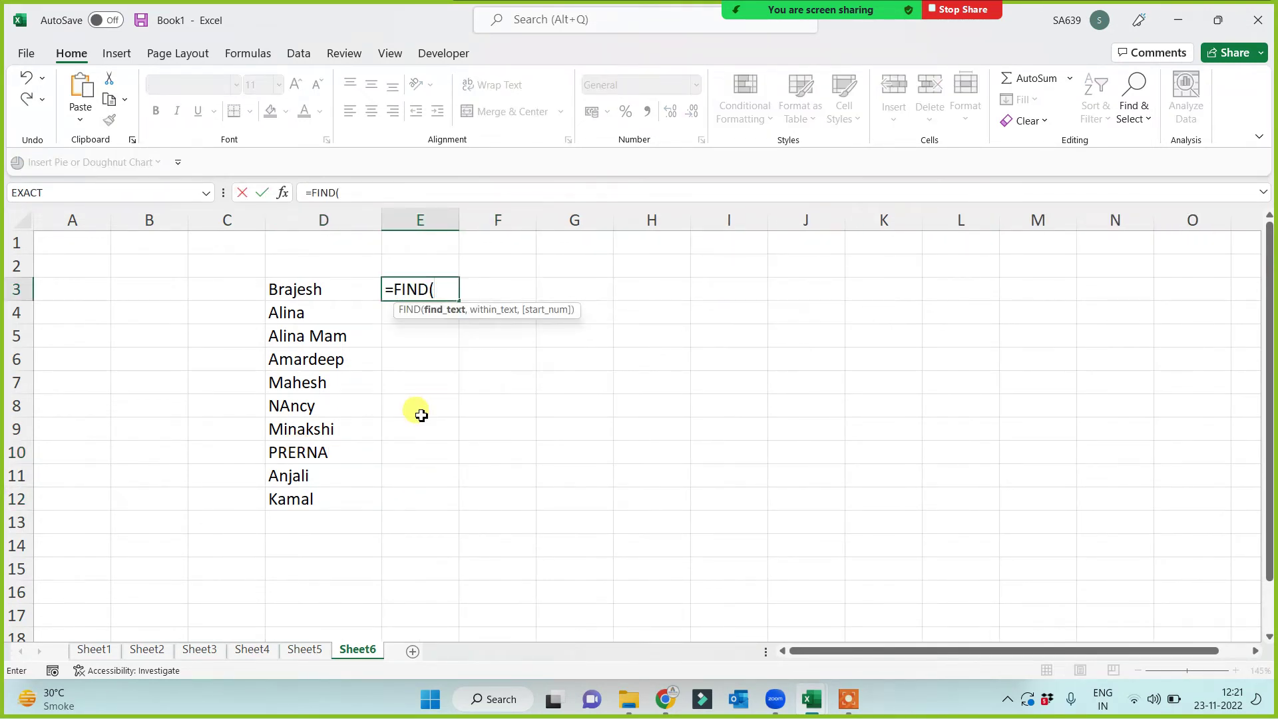
type("\"a")
key("BackSpace")
type("A\",")
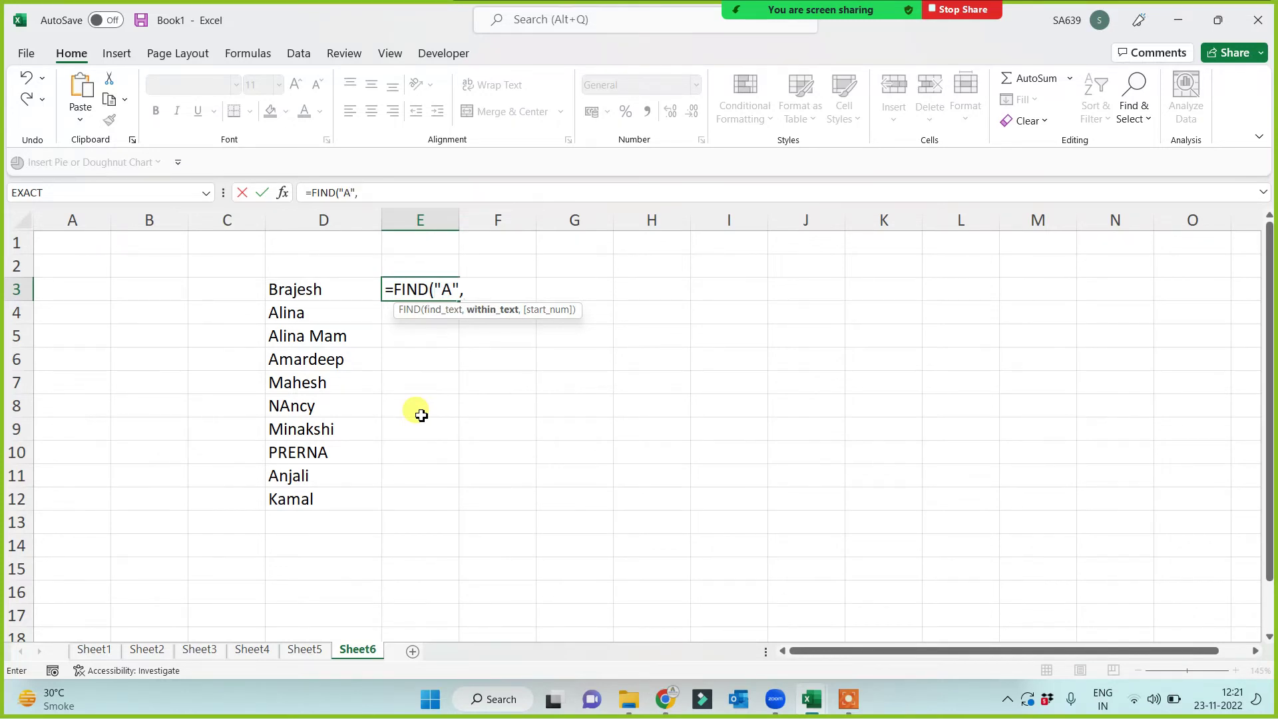
left_click(327, 286)
type(")")
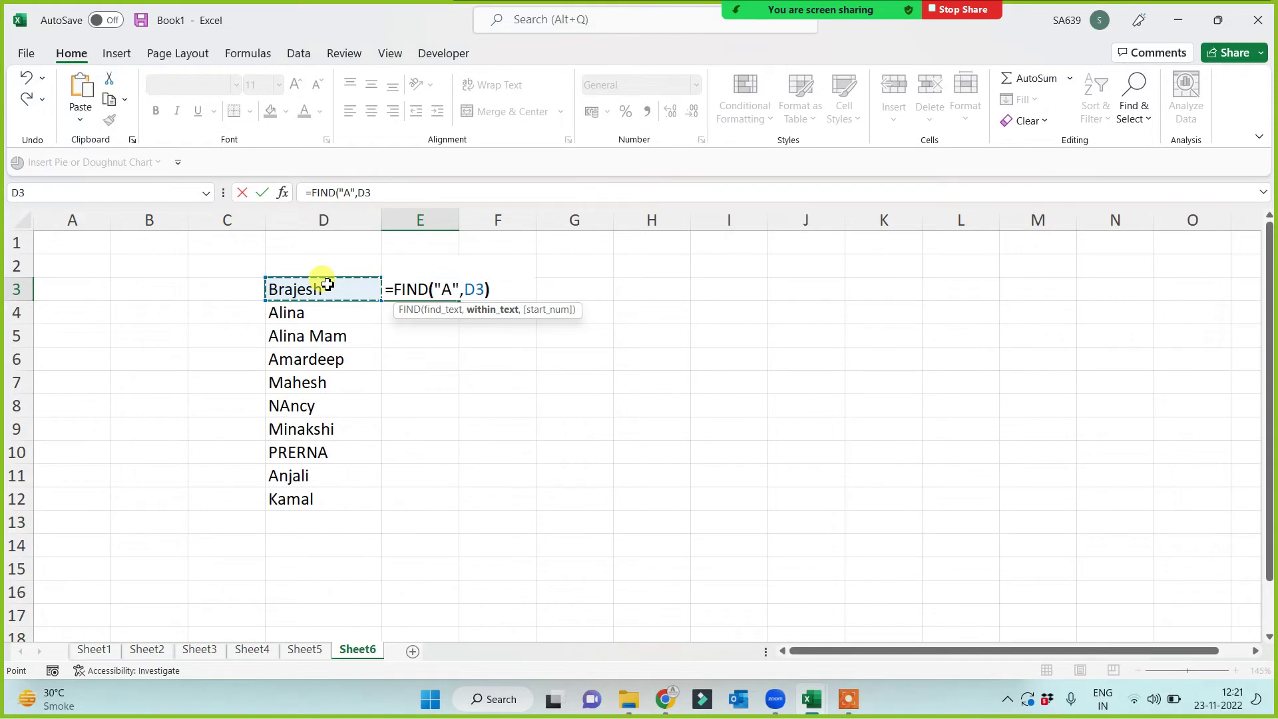
key("Return")
left_click(422, 289)
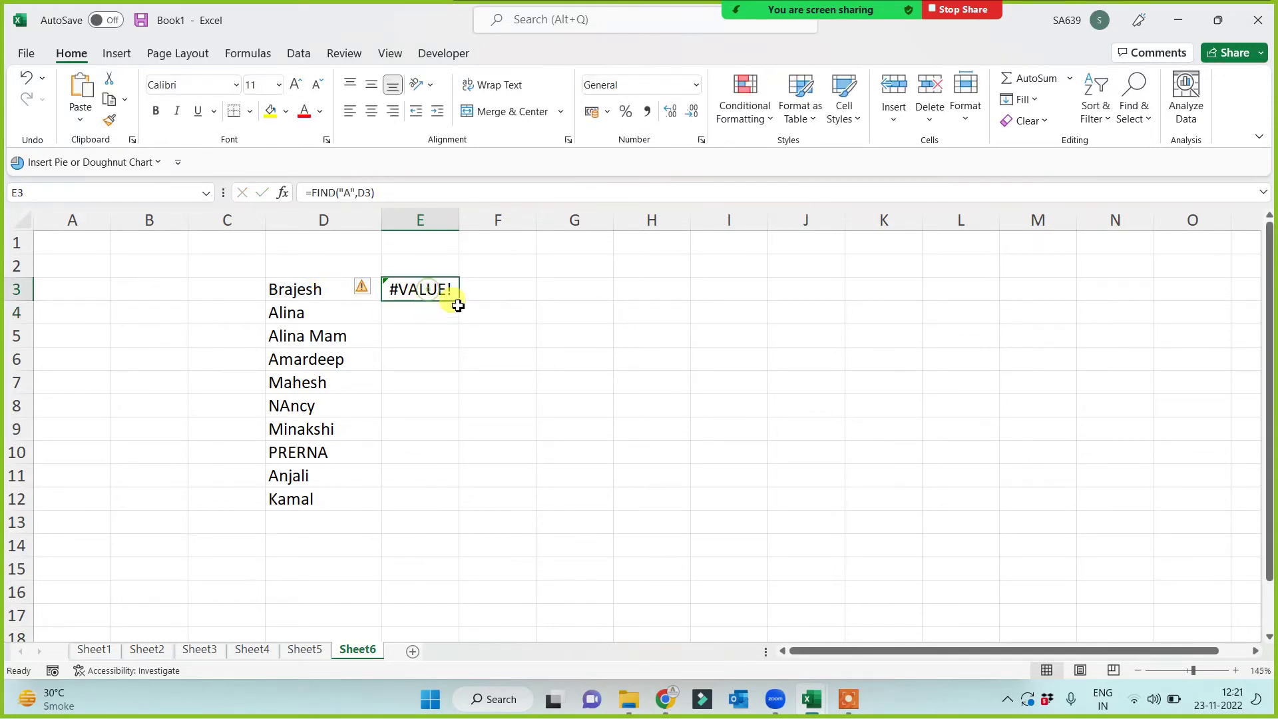
double_click(459, 300)
Review the FIND results for Alina, Amardeep, PRERNA and Brajesh, then select E3:E12.
left_click_drag(300, 452, 442, 452)
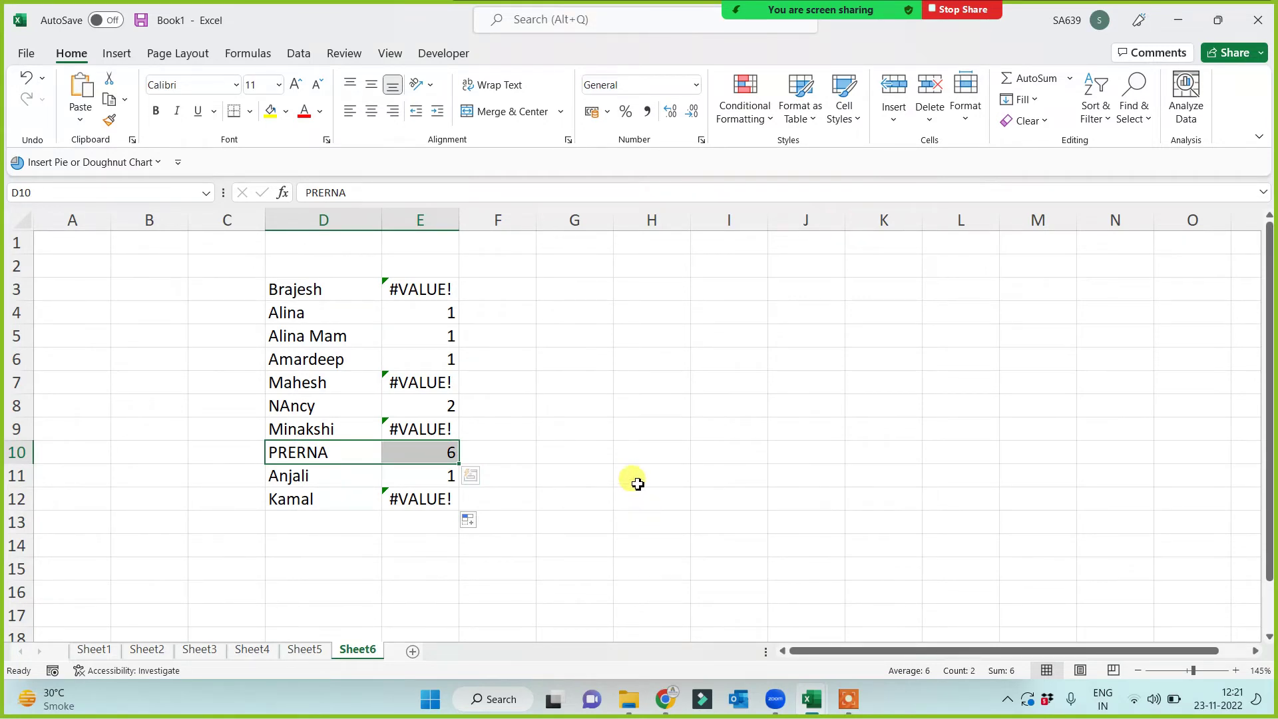
left_click(416, 313)
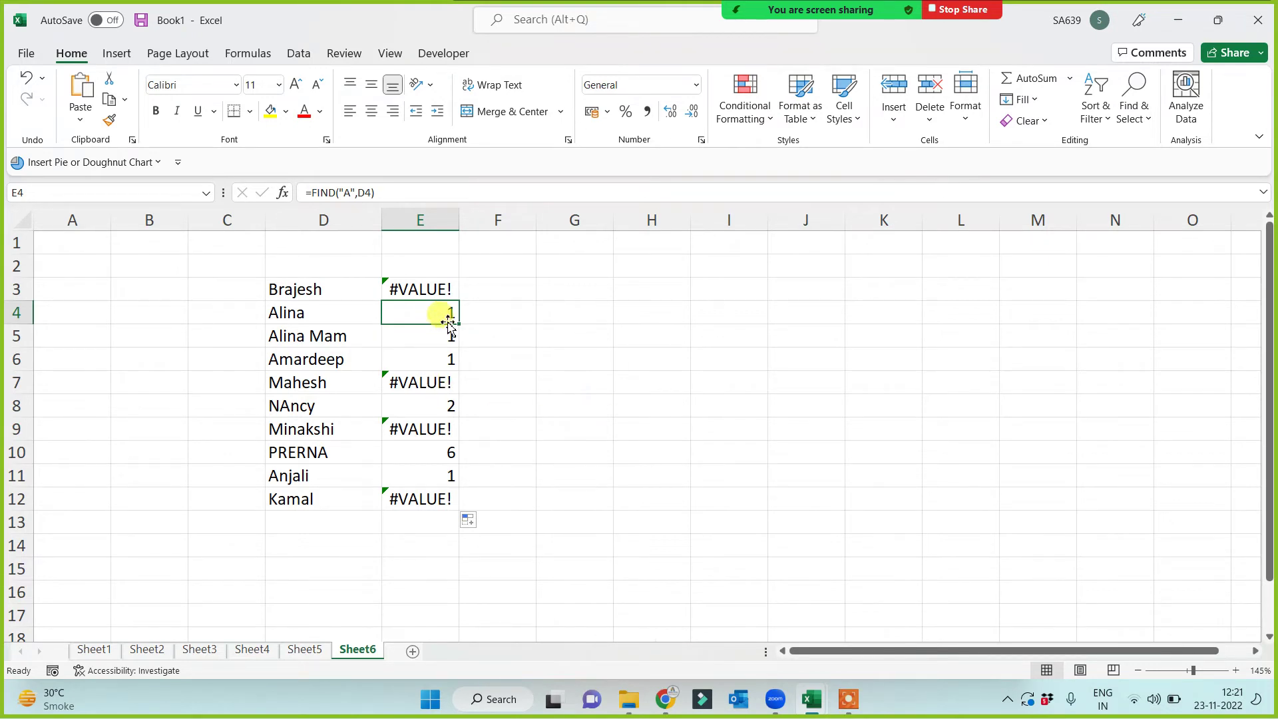
left_click(428, 368)
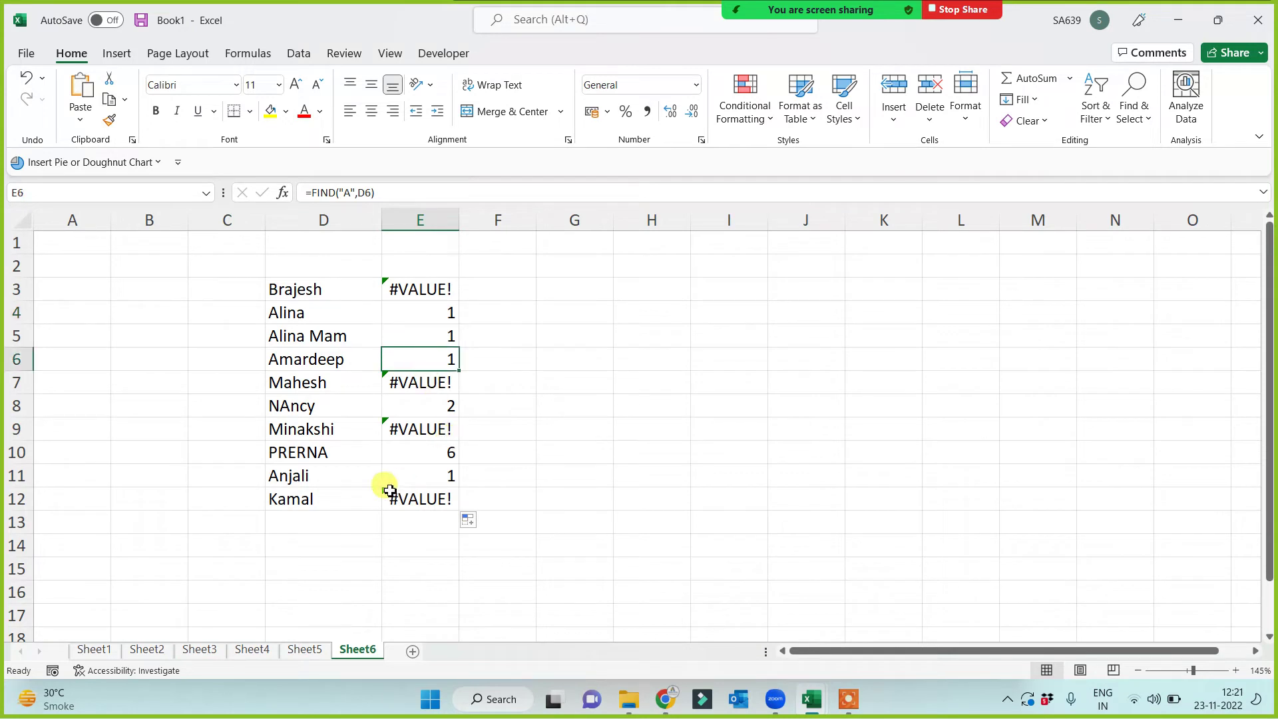
left_click(418, 450)
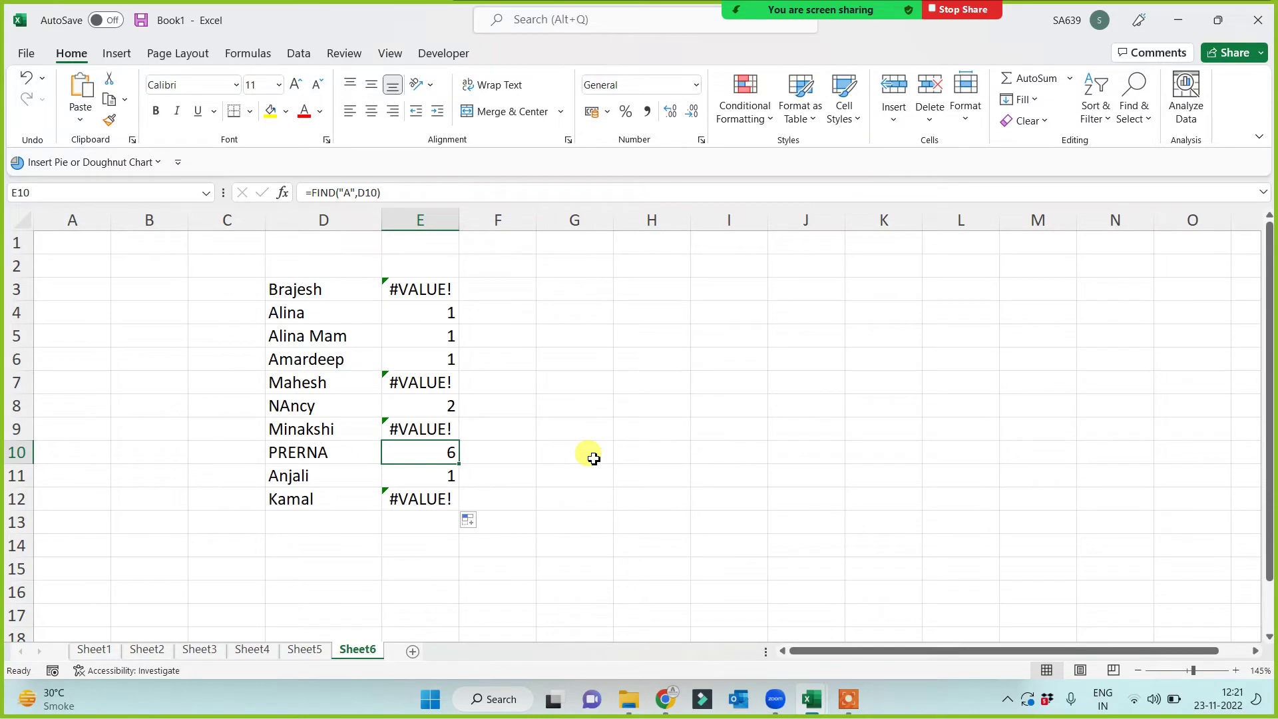
left_click(414, 283)
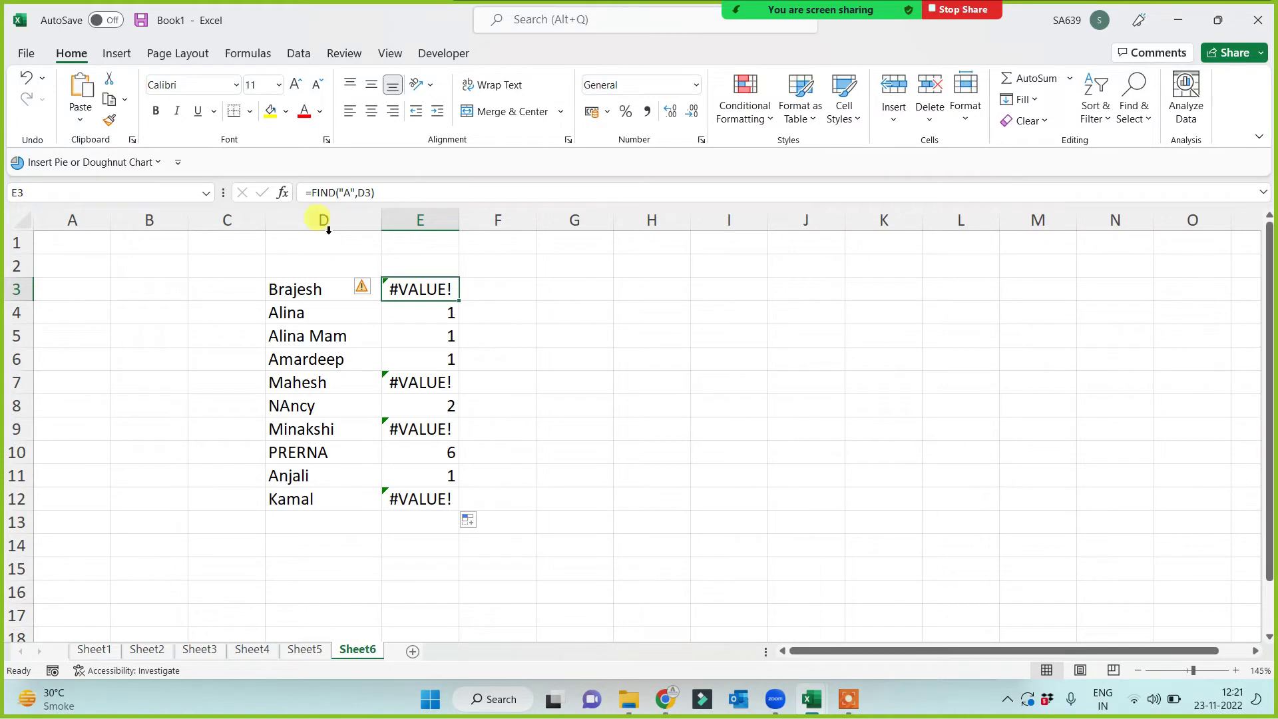
left_click(572, 295)
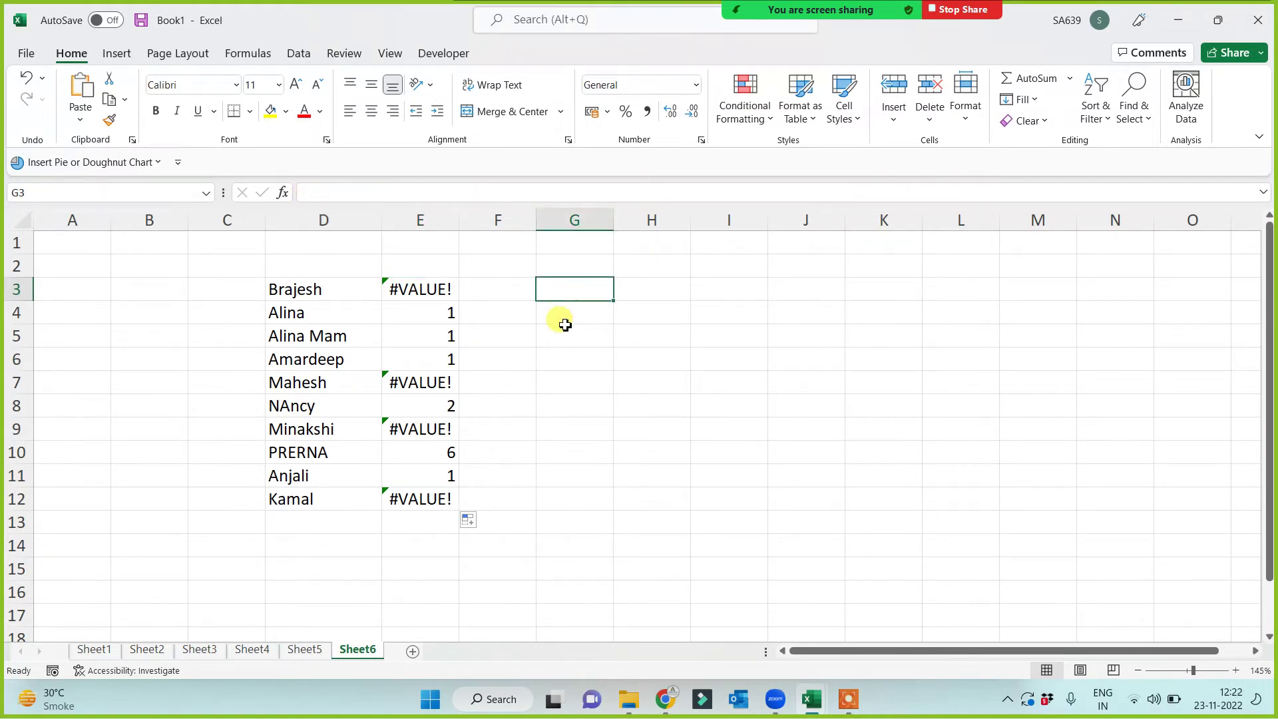
type("=")
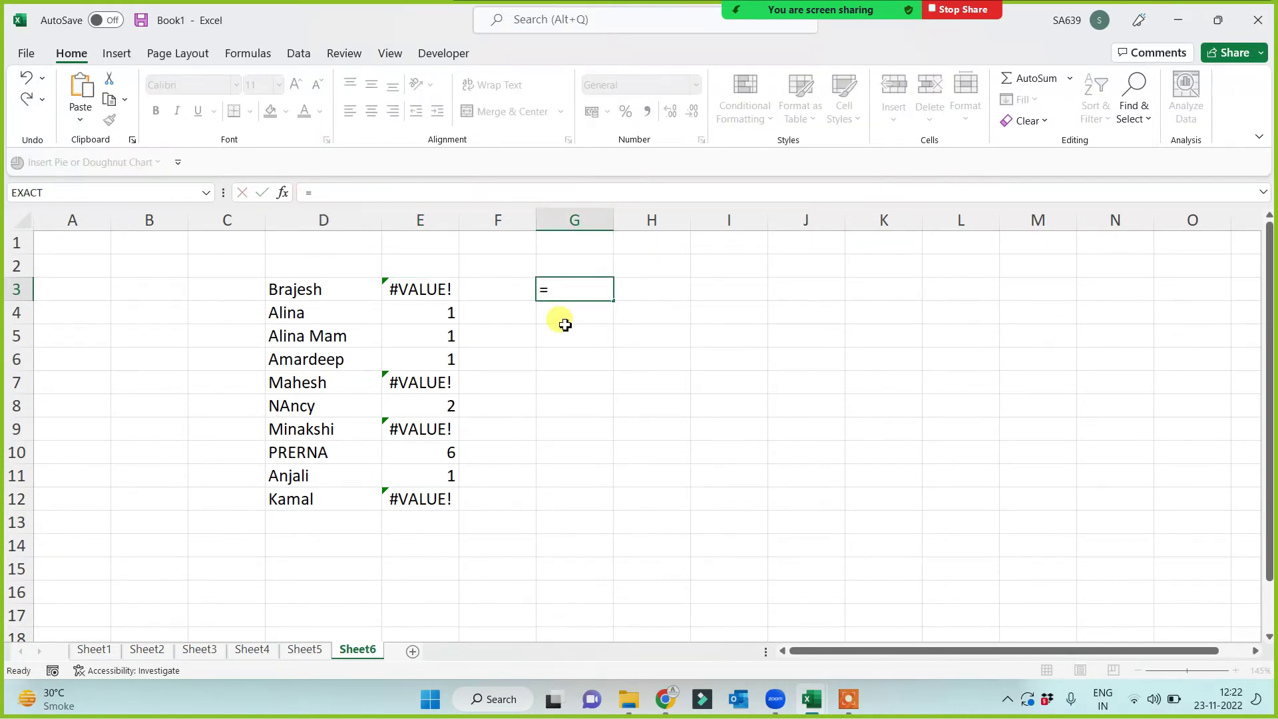
key("Escape")
left_click(416, 286)
left_click_drag(436, 287, 424, 499)
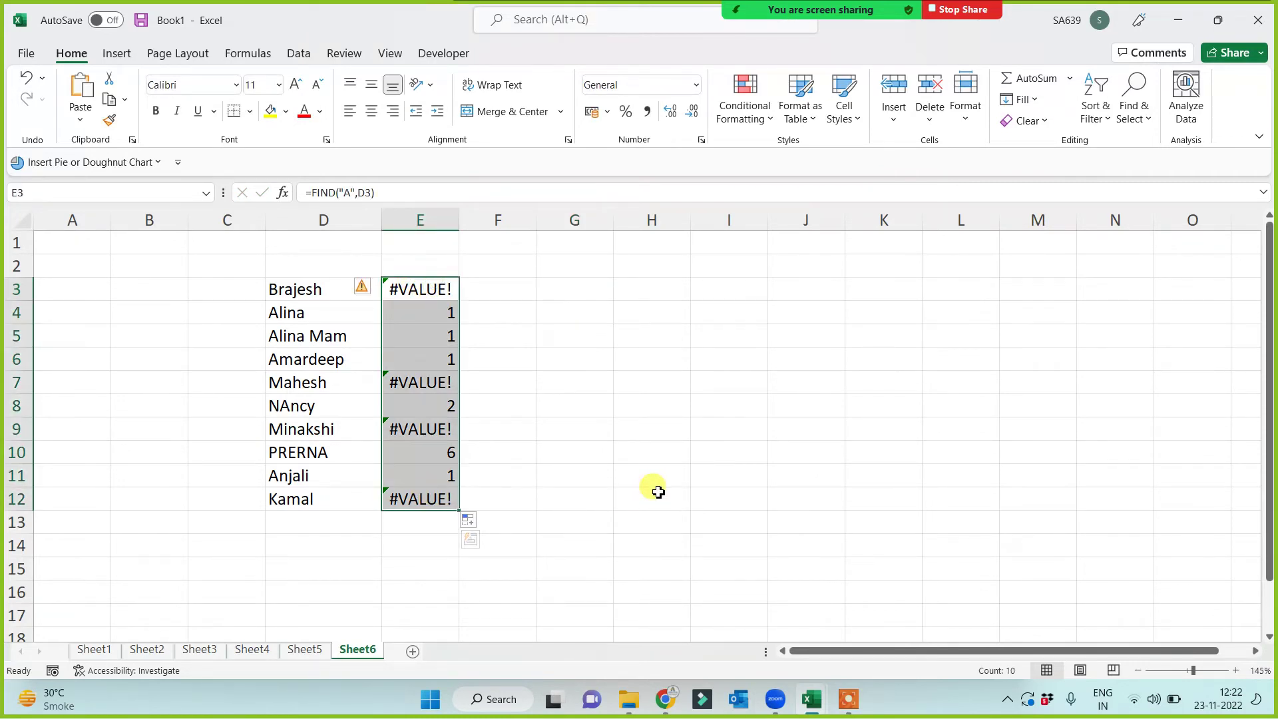
left_click(418, 284)
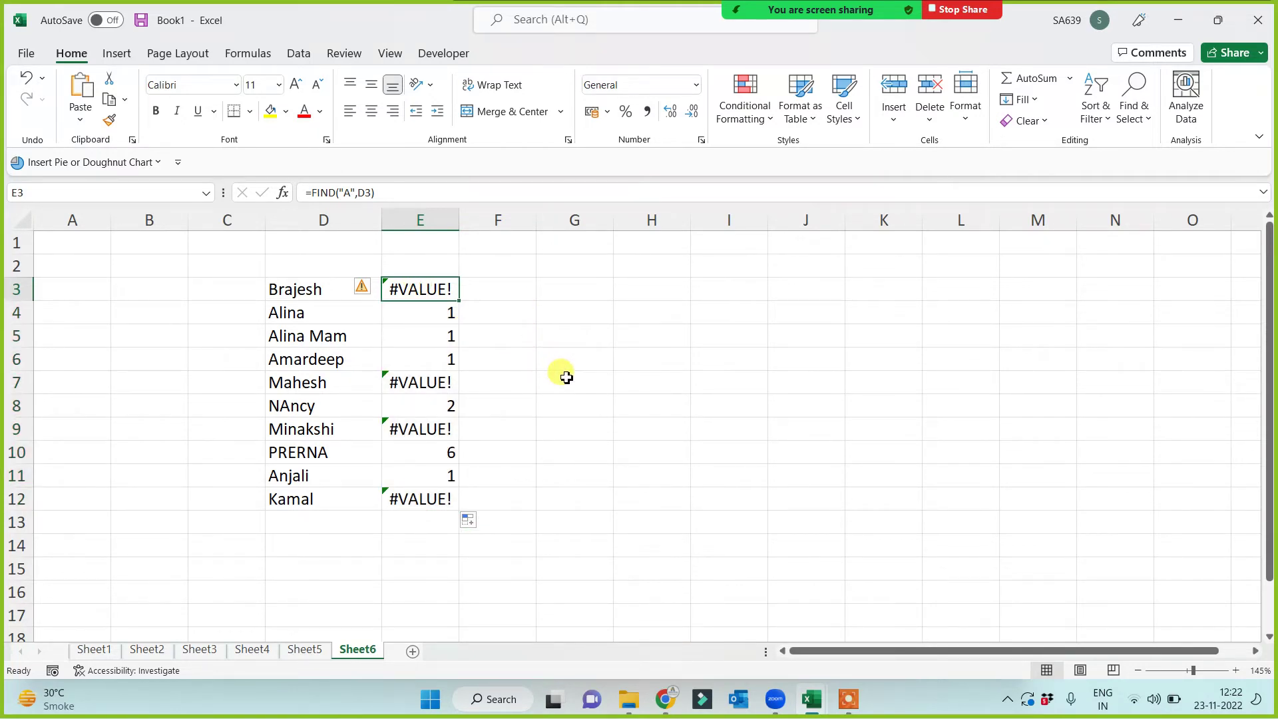
left_click_drag(414, 286, 418, 499)
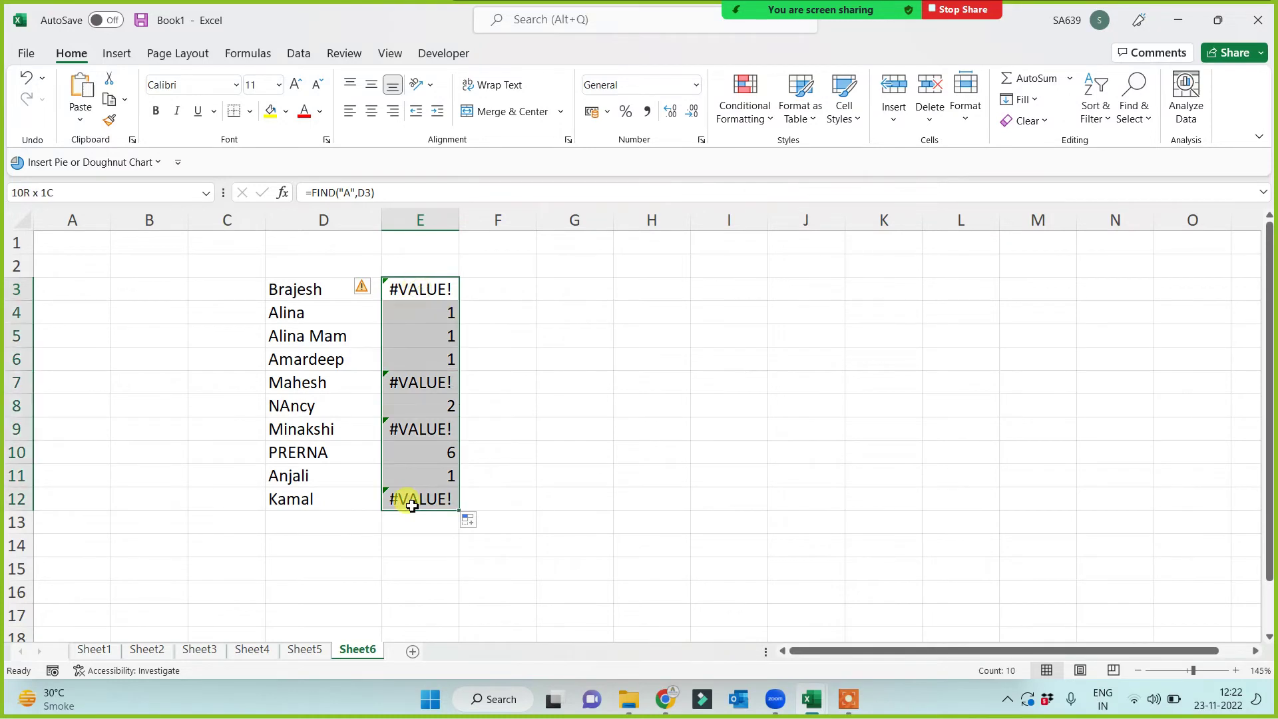
Enter =LEFT(D3,FIND("A",D3)) in G3.
left_click(637, 503)
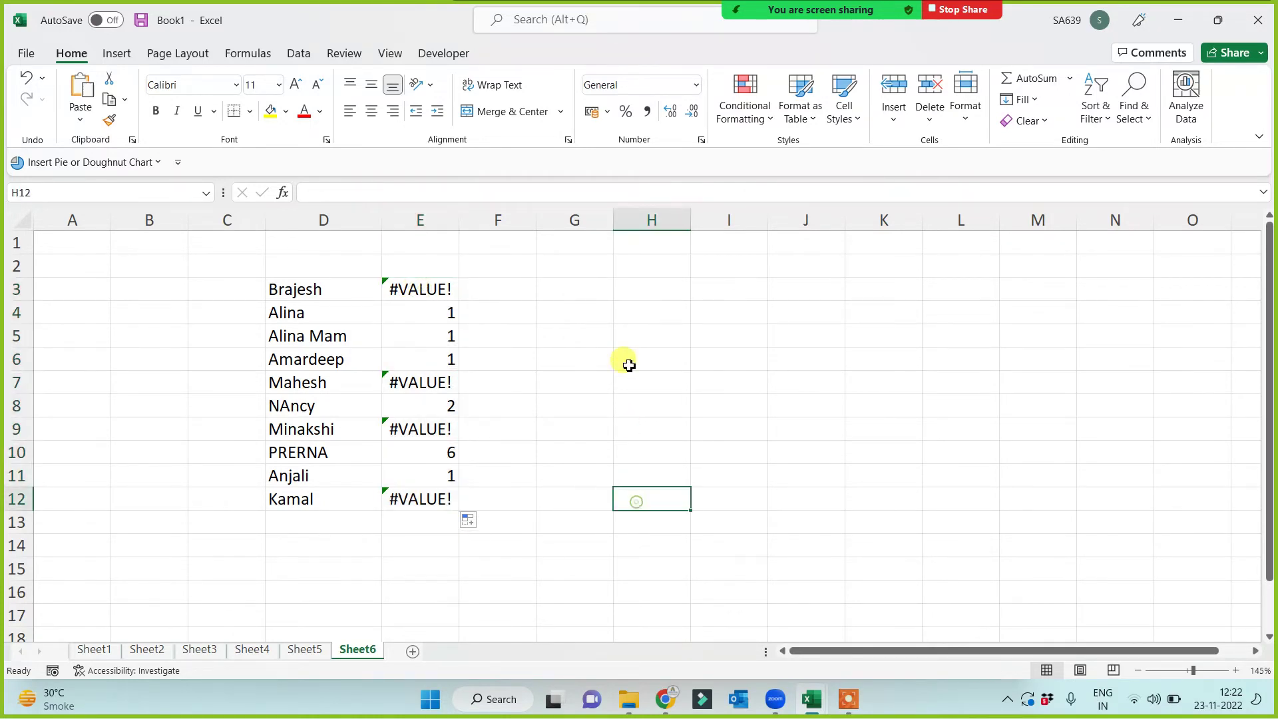
left_click(589, 288)
double_click(594, 293)
type("=LE")
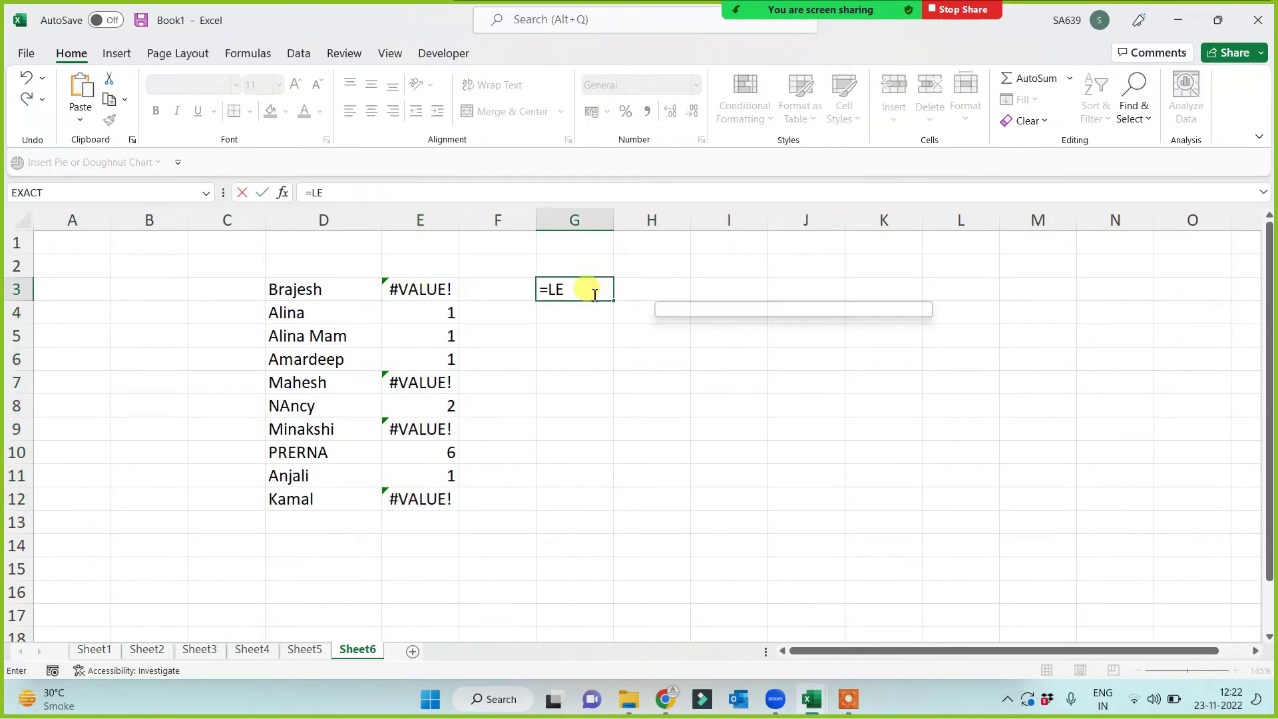
type("FT(")
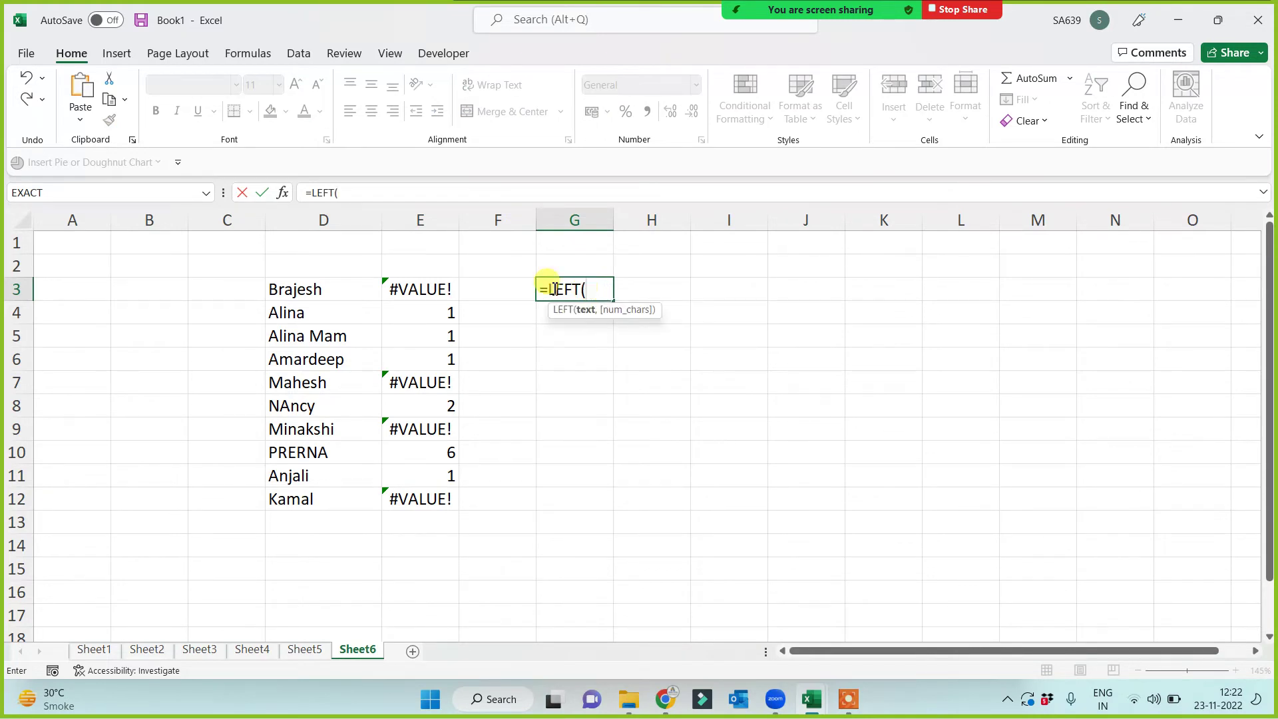
left_click(326, 291)
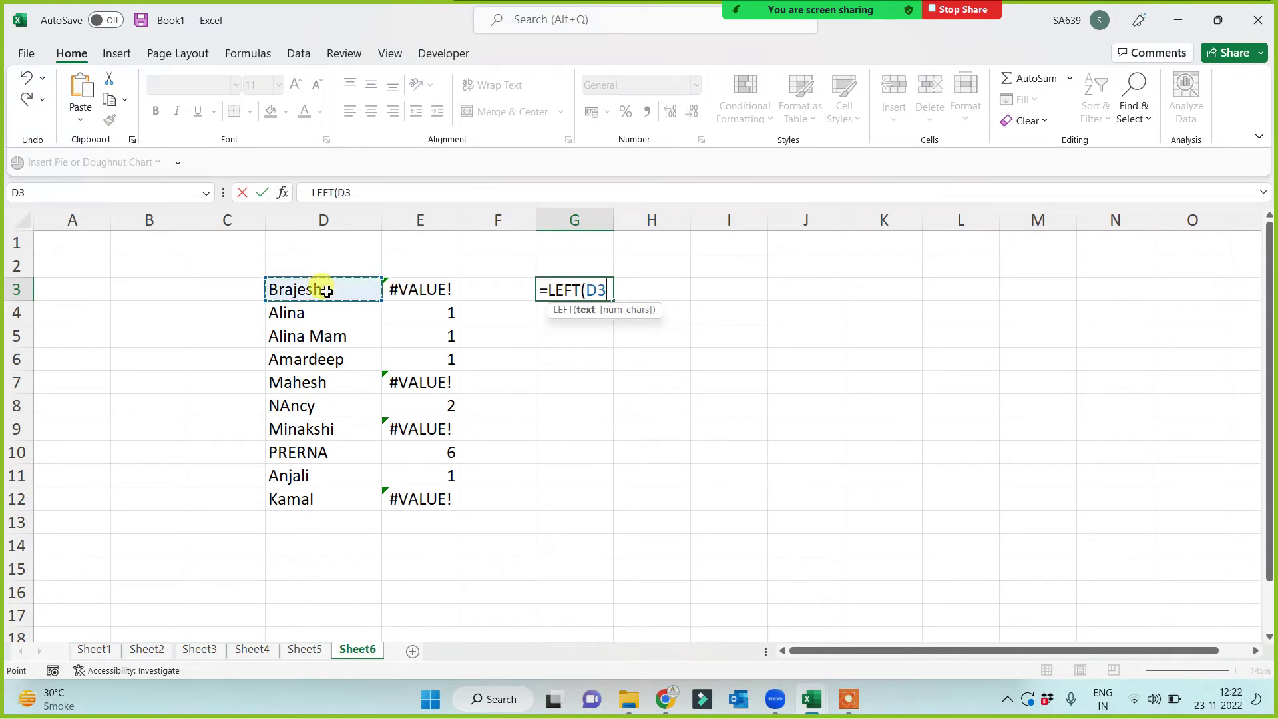
type(",F")
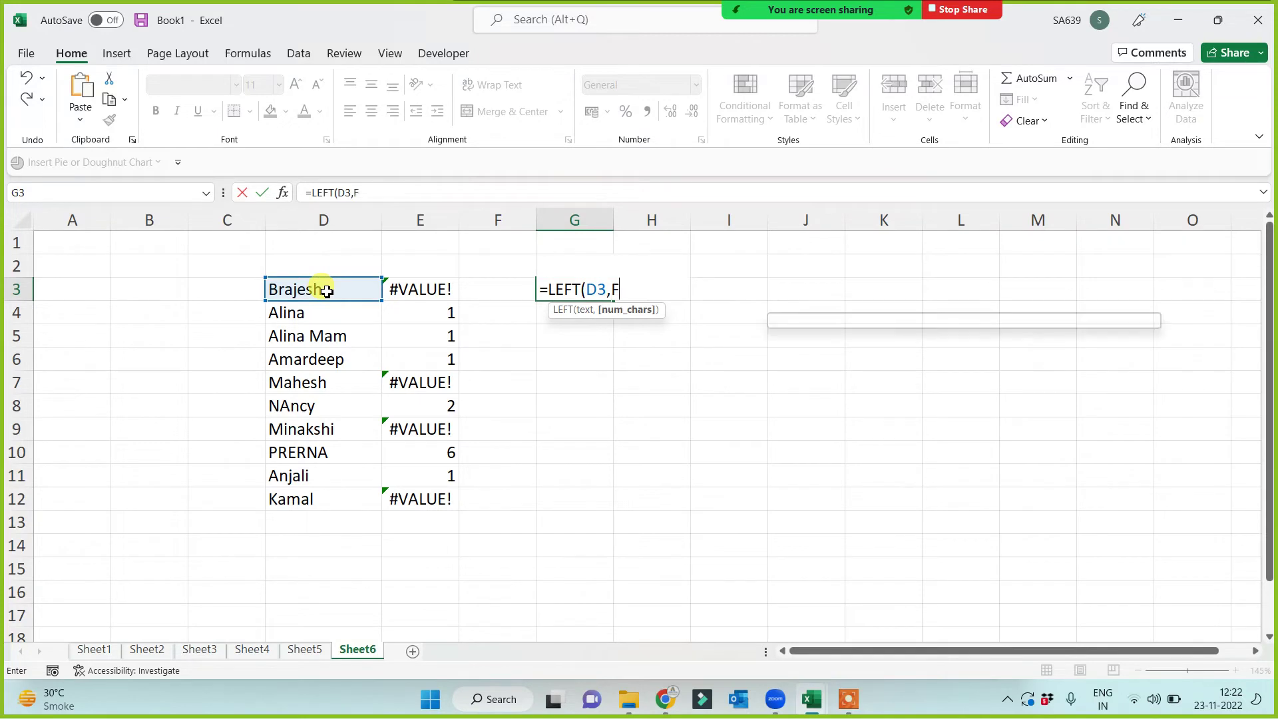
type("IND(")
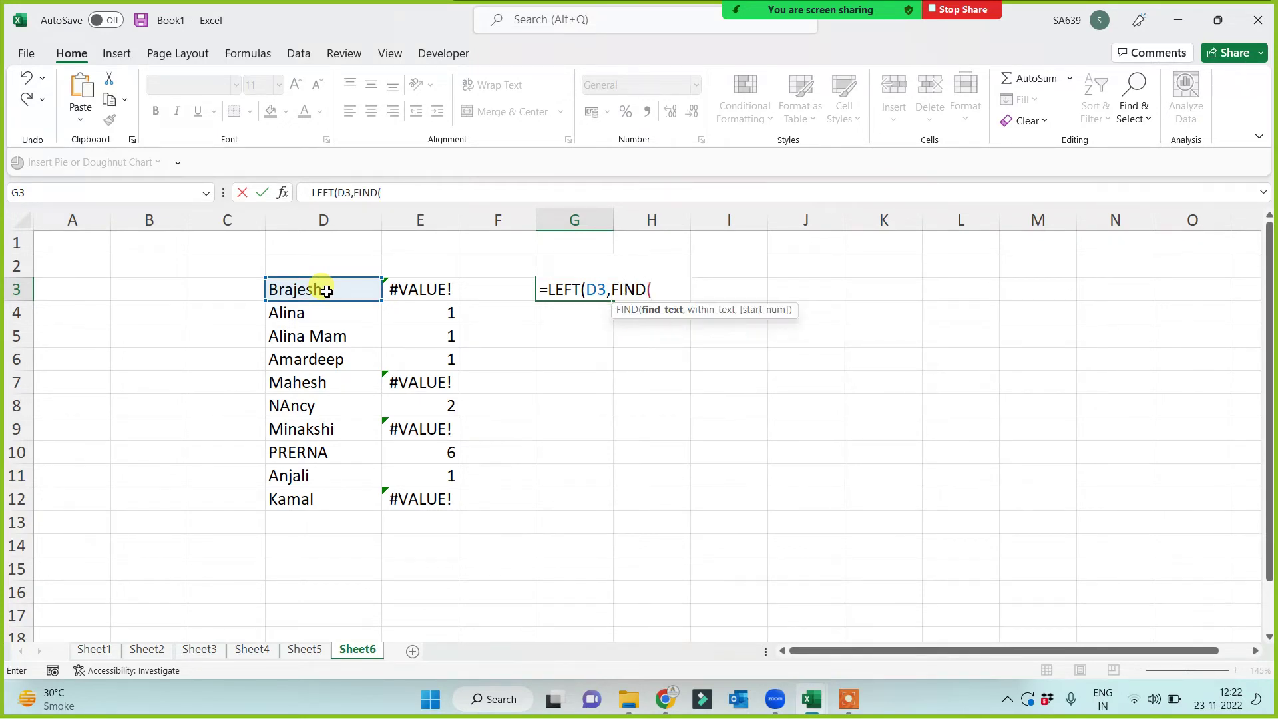
type("\"")
type("a")
key("BackSpace")
type("A\",")
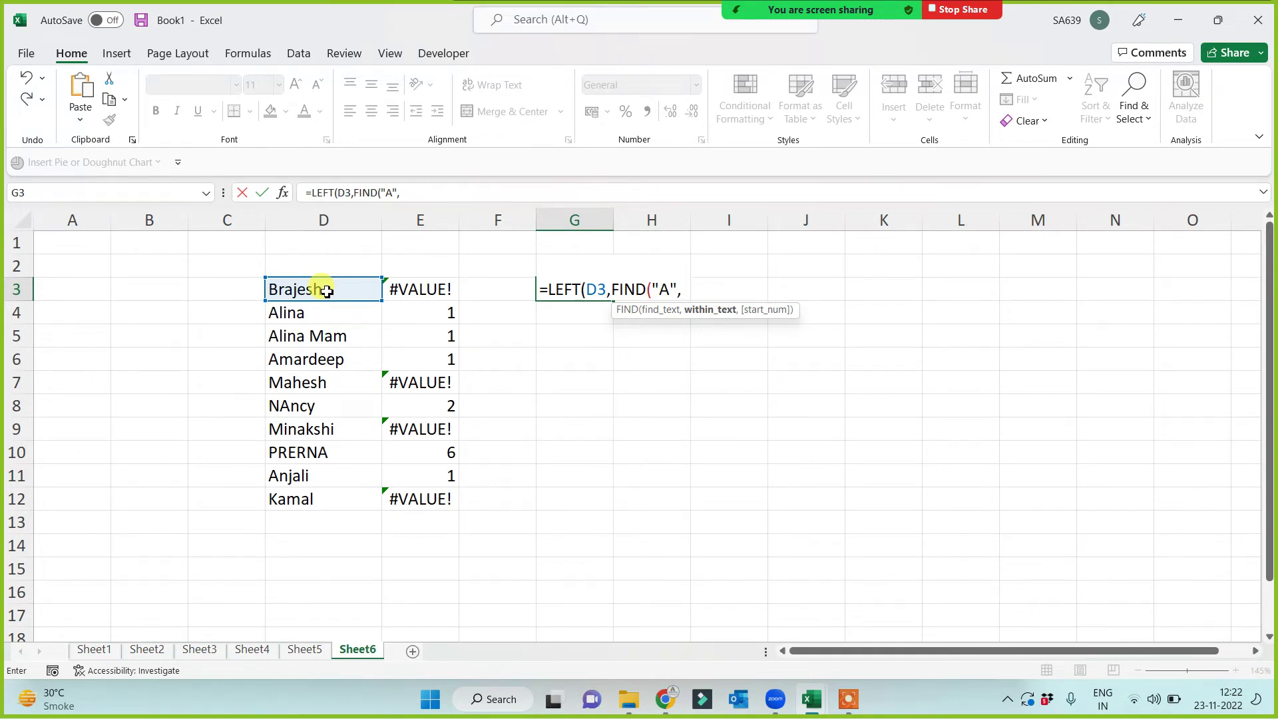
left_click(327, 291)
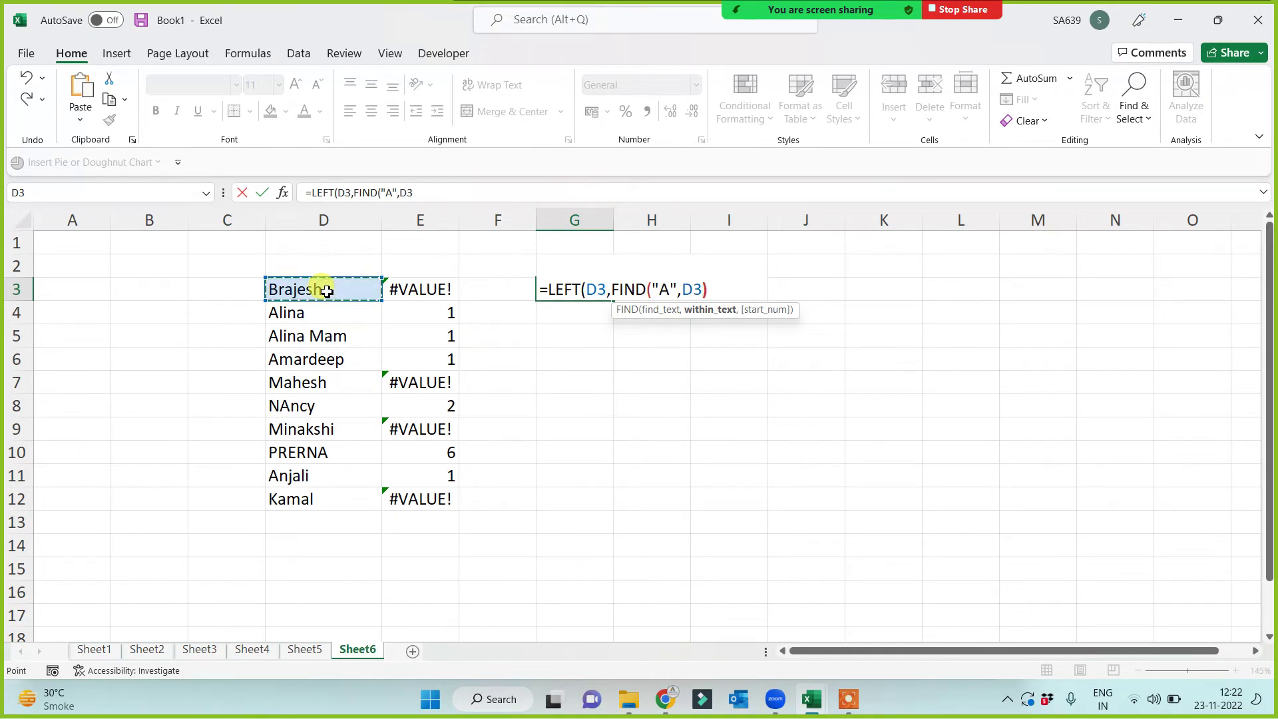
type("))")
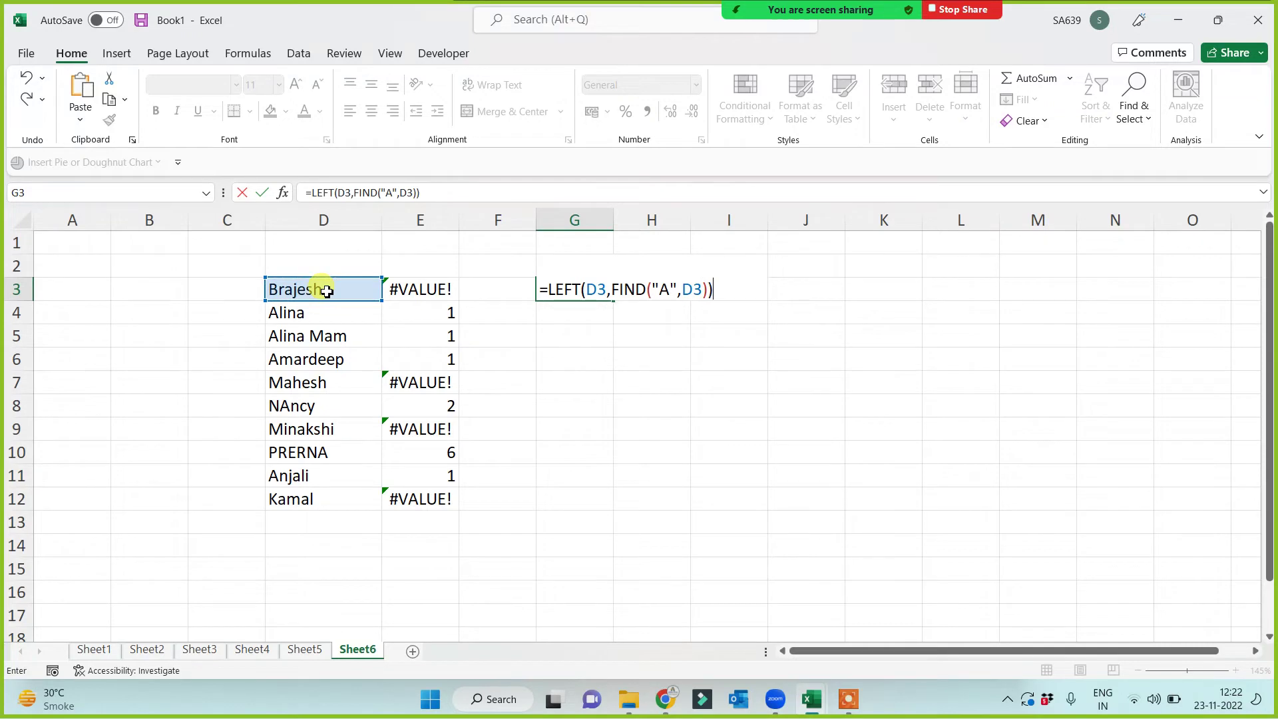
key("Return")
Fill the LEFT formula down to G12 and select the PRERNA row to compare.
left_click(602, 285)
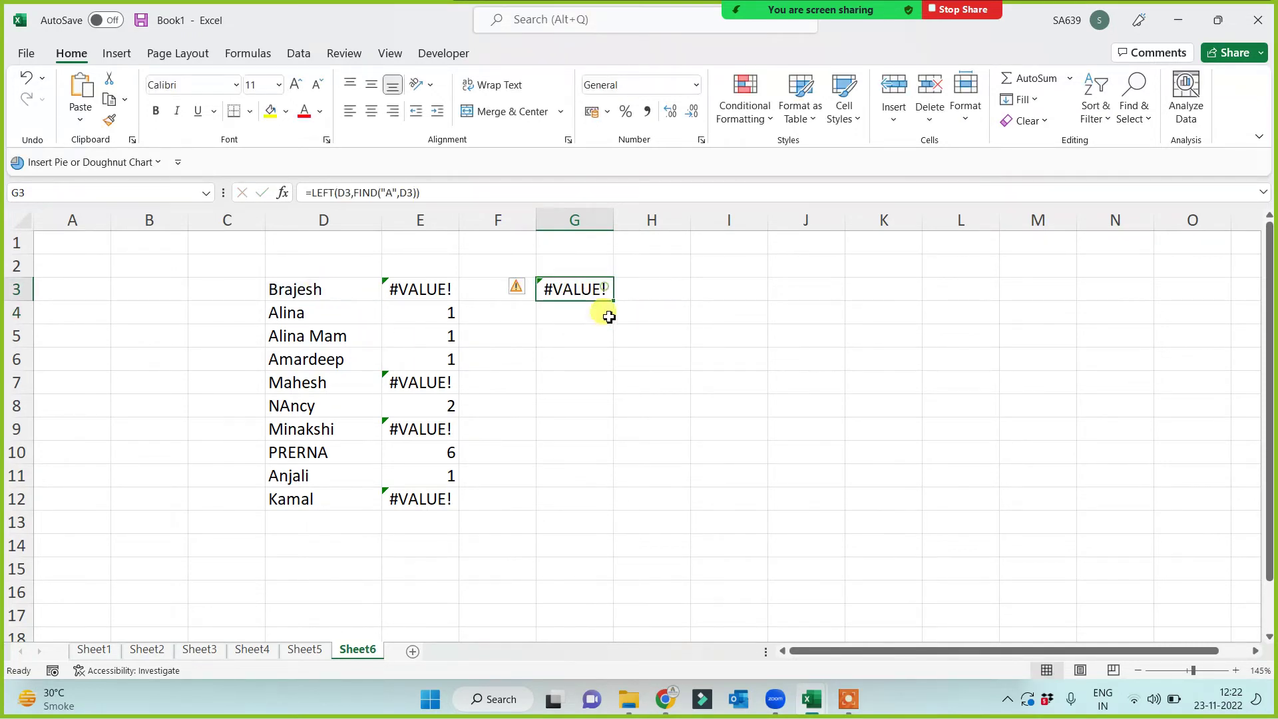
left_click_drag(613, 301, 585, 509)
left_click_drag(573, 449, 242, 449)
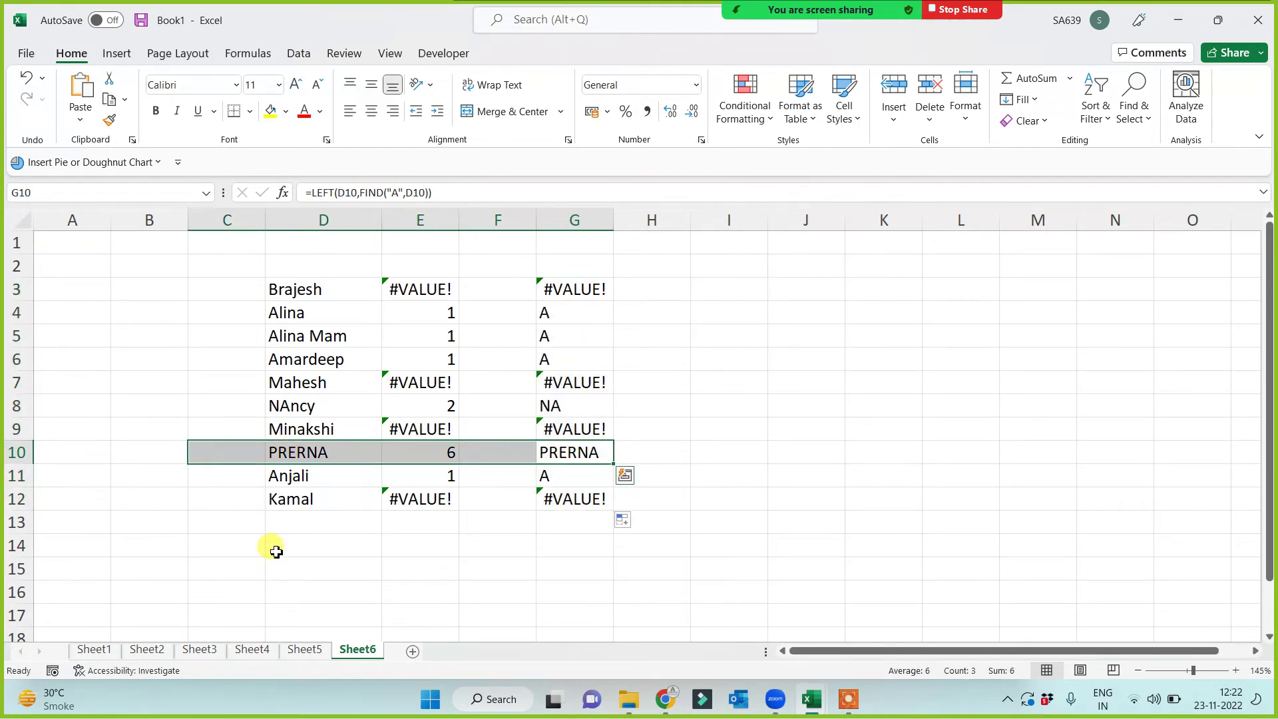
Review G3's LEFT formula, highlighting its FIND part, and leave it unchanged.
left_click(541, 521)
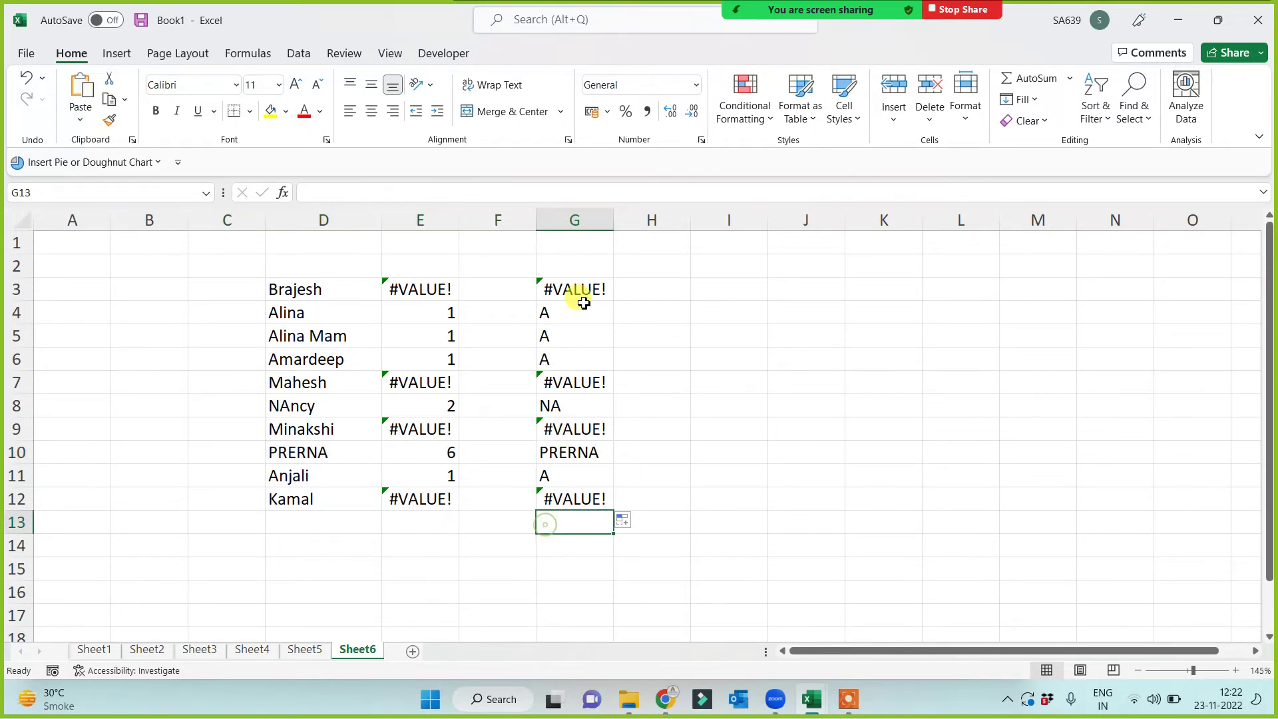
left_click(550, 293)
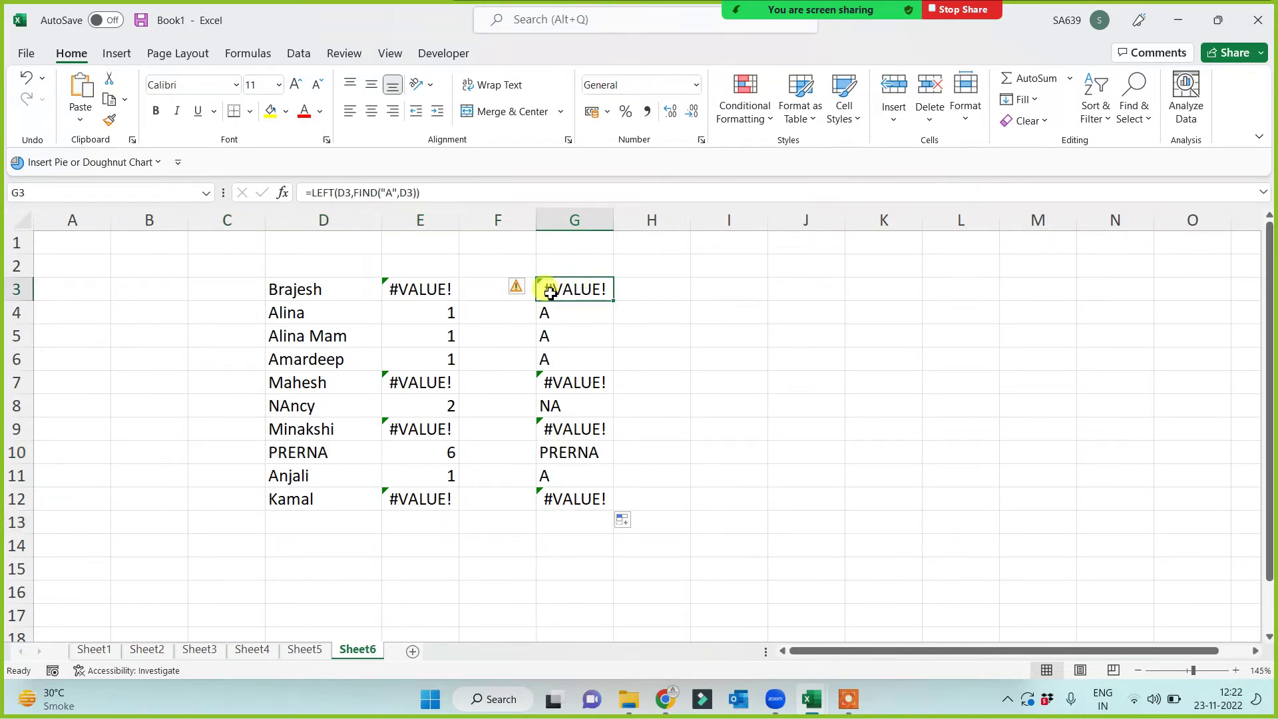
left_click(358, 192)
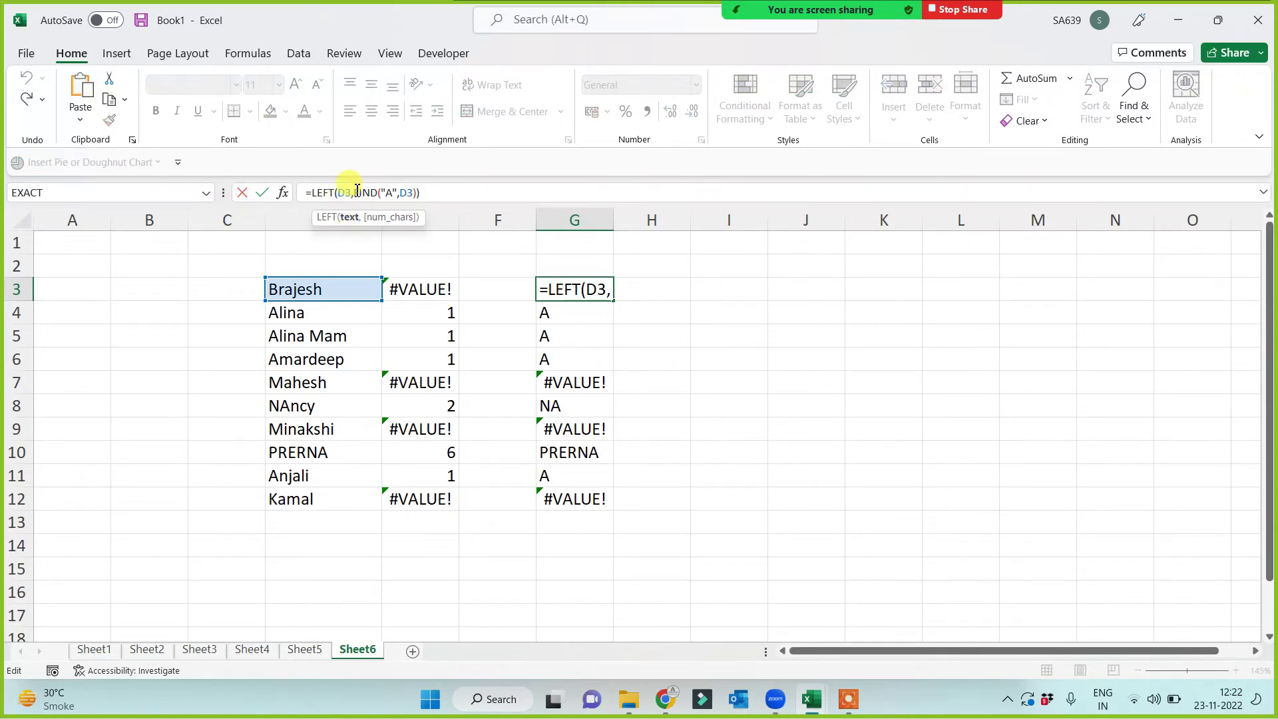
left_click_drag(354, 192, 414, 192)
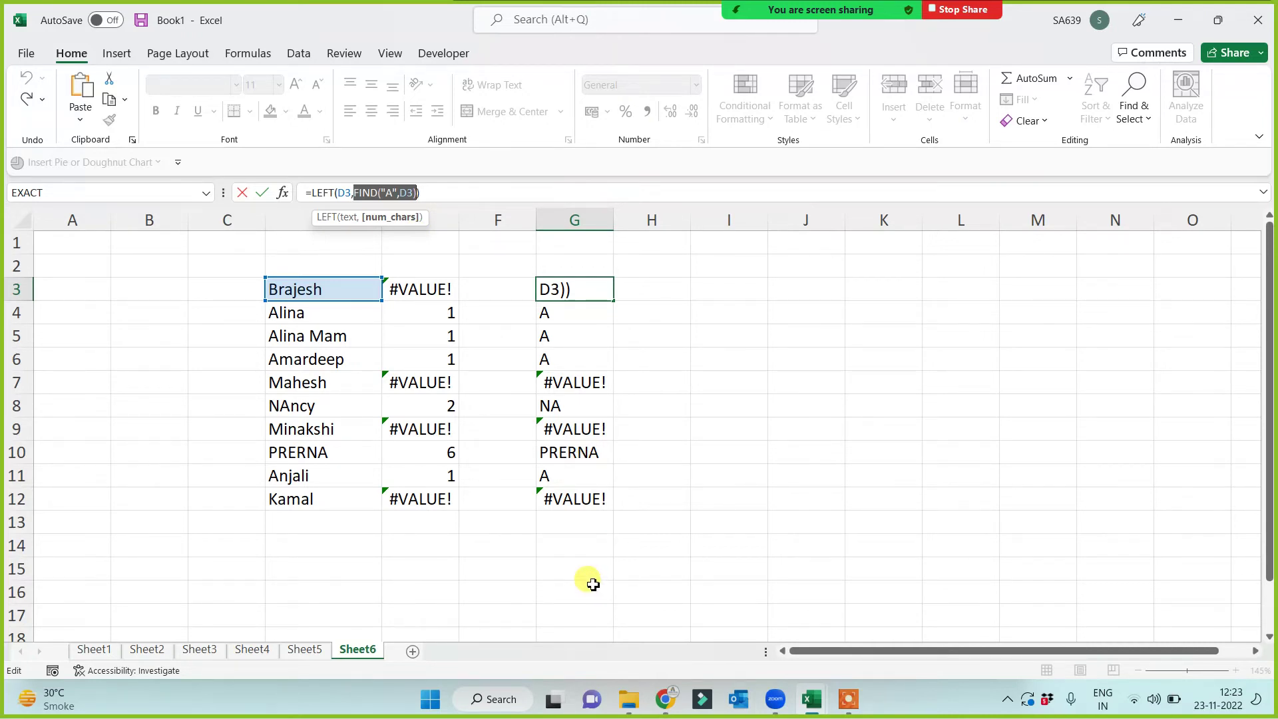
key("ctrl+Return")
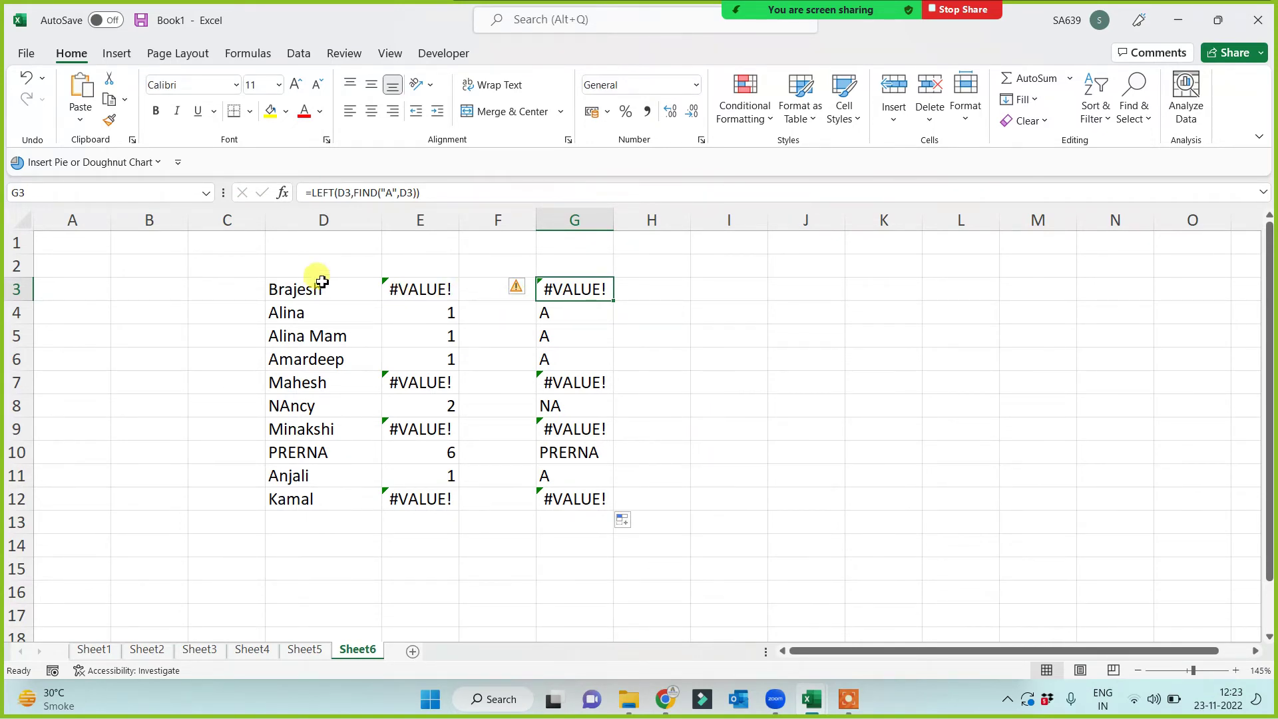
Highlight the names and both result columns, then add a new sheet, Sheet7.
left_click_drag(283, 261, 737, 553)
left_click(520, 589)
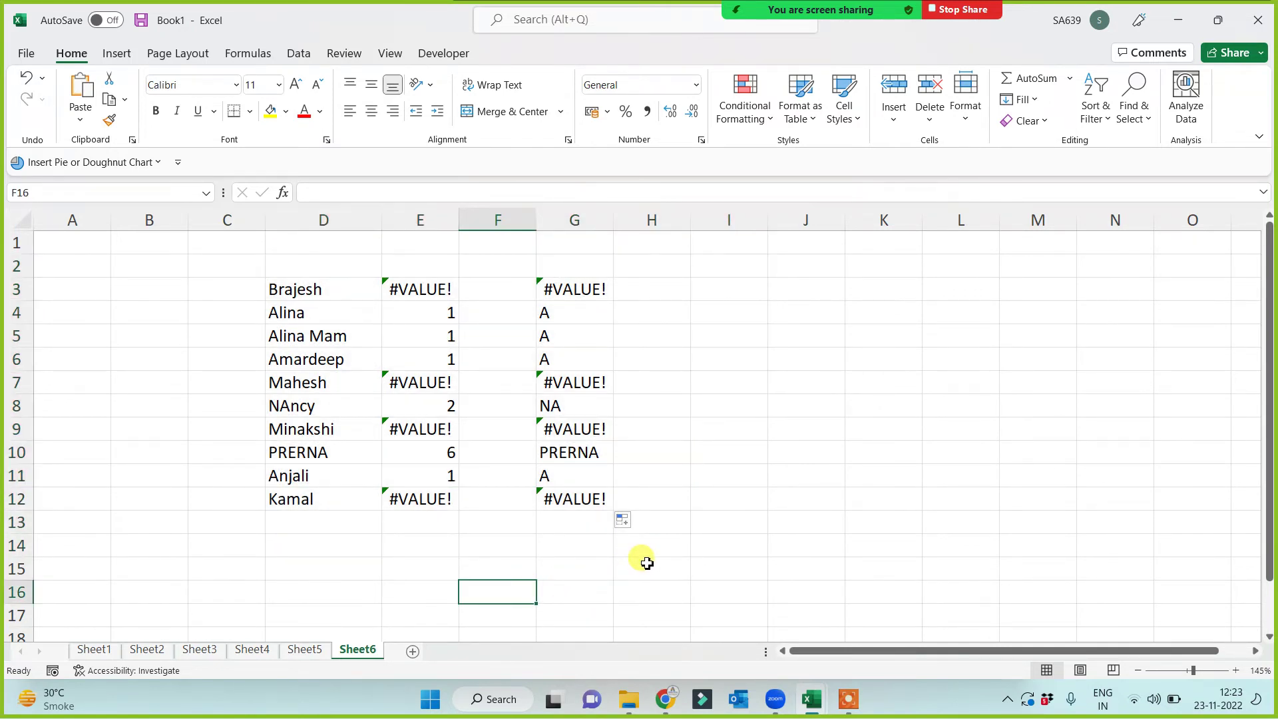
left_click(695, 480)
mouse_move(198, 262)
left_mouse_down()
mouse_move(702, 483)
mouse_move(700, 508)
left_mouse_up()
left_click(908, 445)
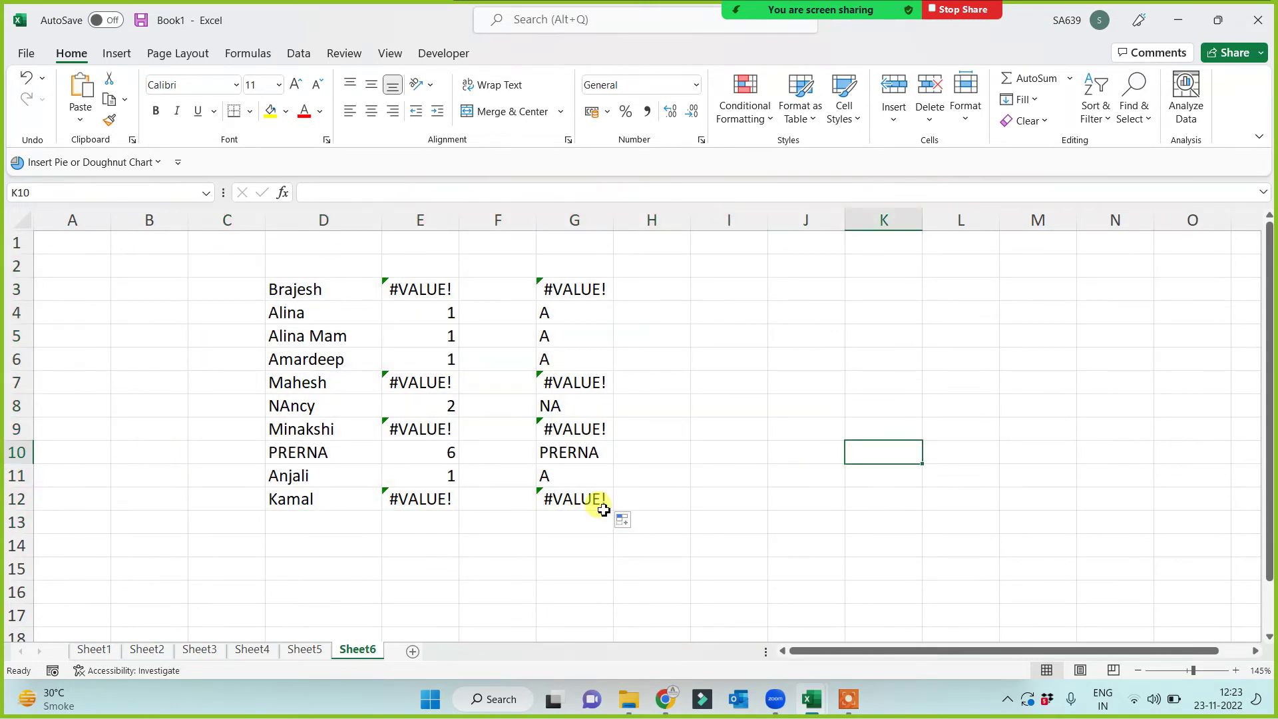
left_click(413, 650)
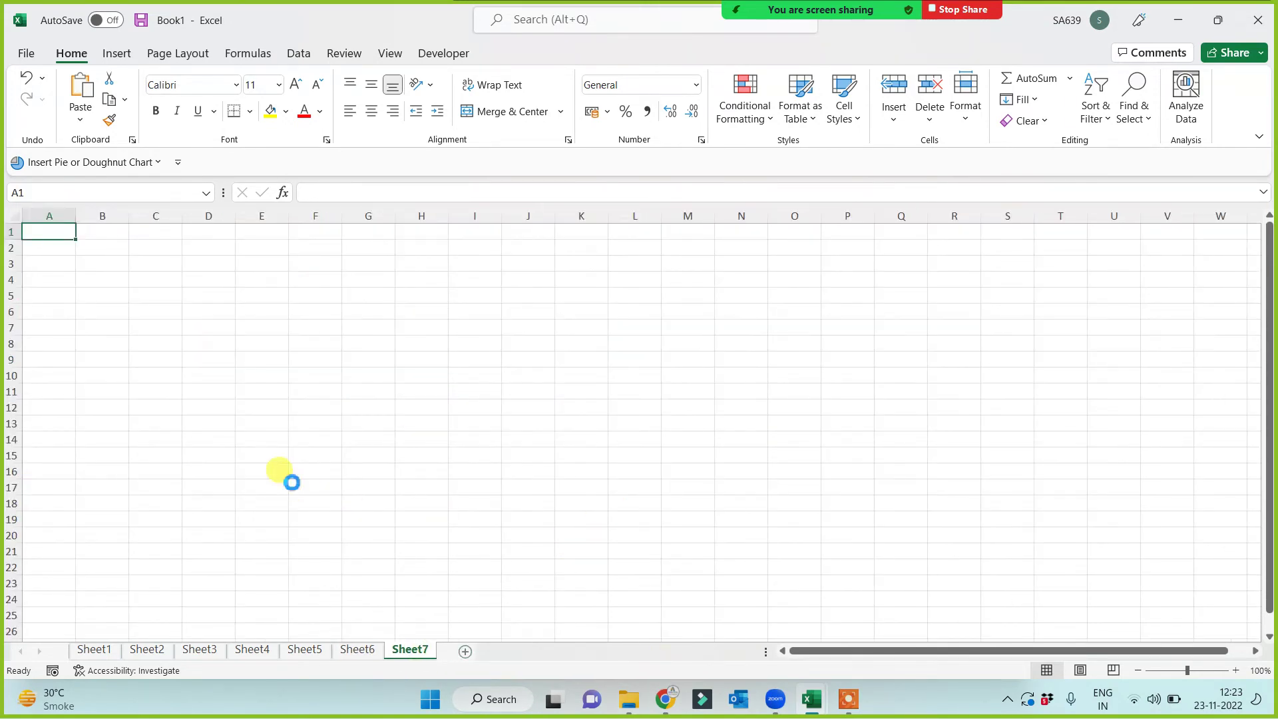
Type the capital-letter headers A, B, C, D and E across A1:E1.
scroll(291, 479, "up", 4, "ctrl")
scroll(305, 397, "up", 2, "ctrl")
left_click(291, 324)
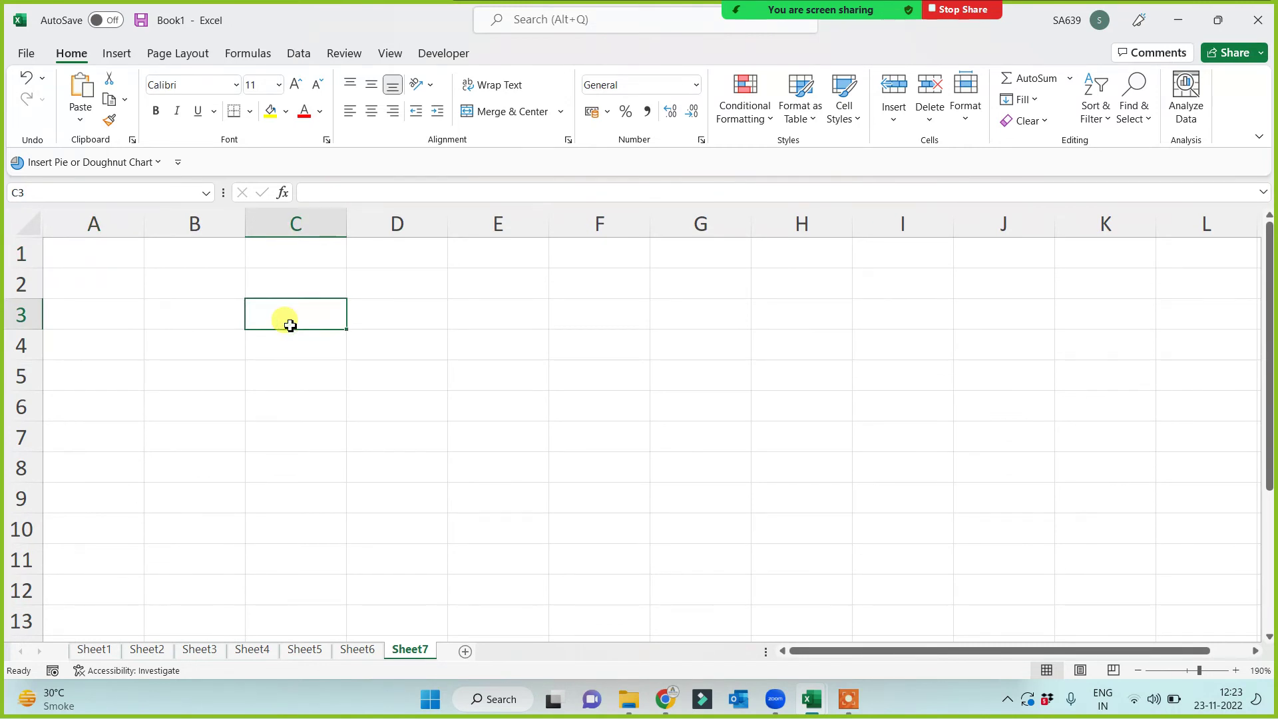
left_click(128, 250)
type("a")
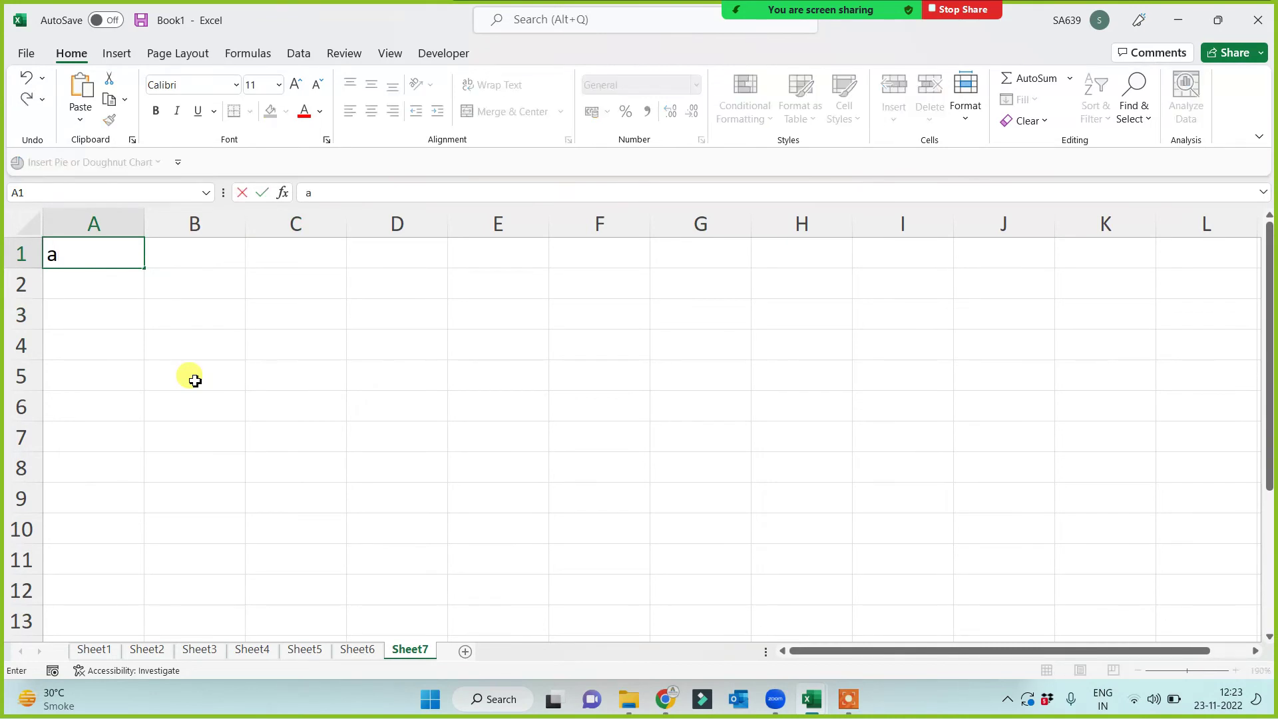
key("BackSpace")
type("A")
key("Tab")
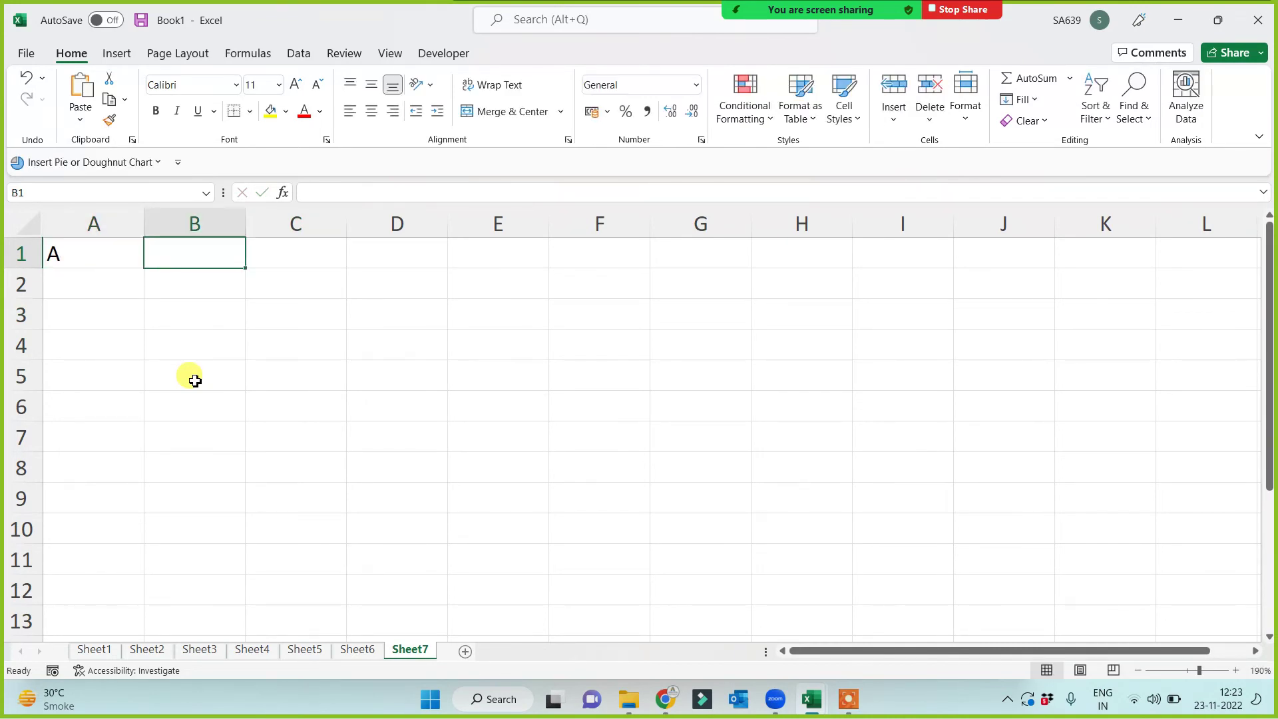
type("b")
key("BackSpace")
type("B")
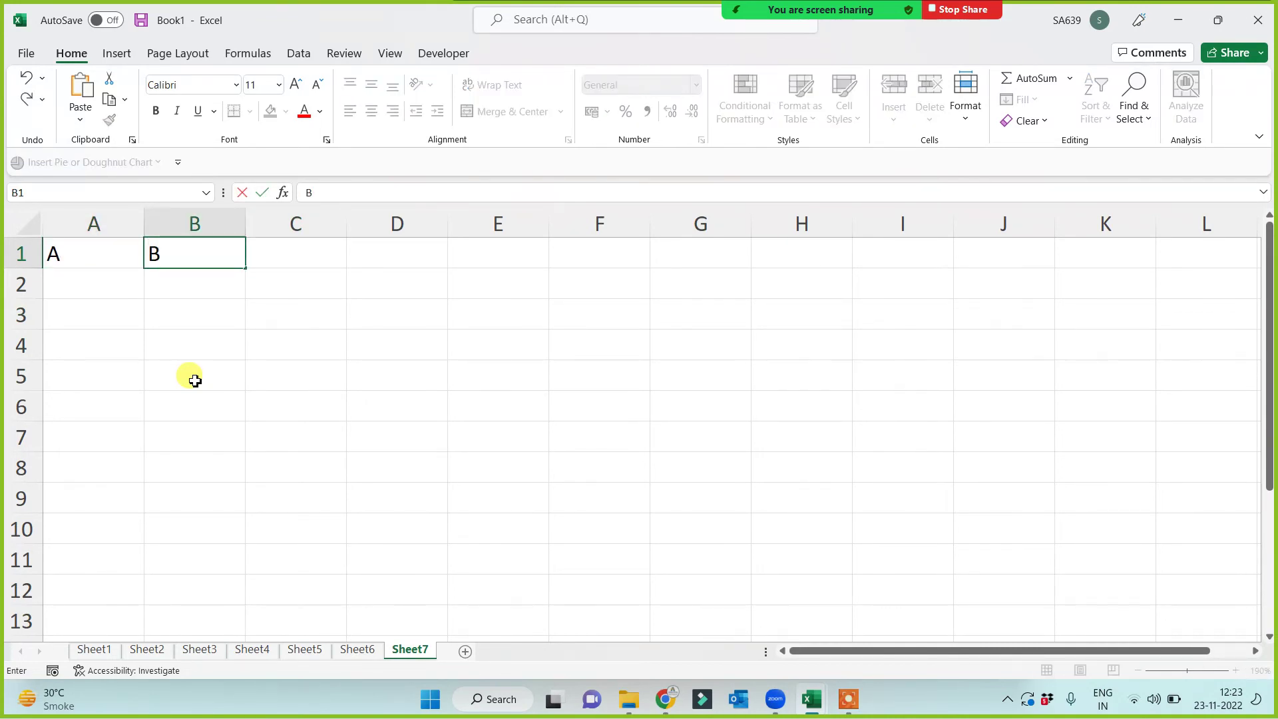
key("Tab")
key("Down")
key("Up")
type("C")
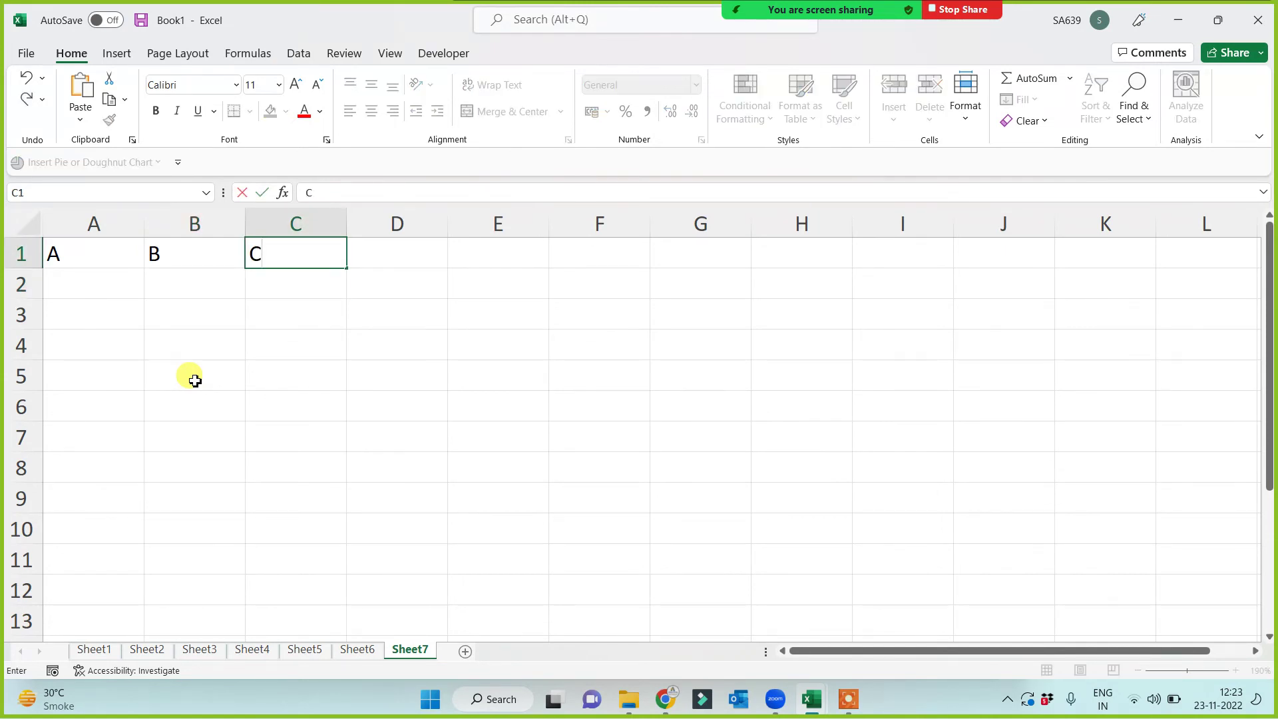
key("Tab")
type("D")
key("Tab")
type("E")
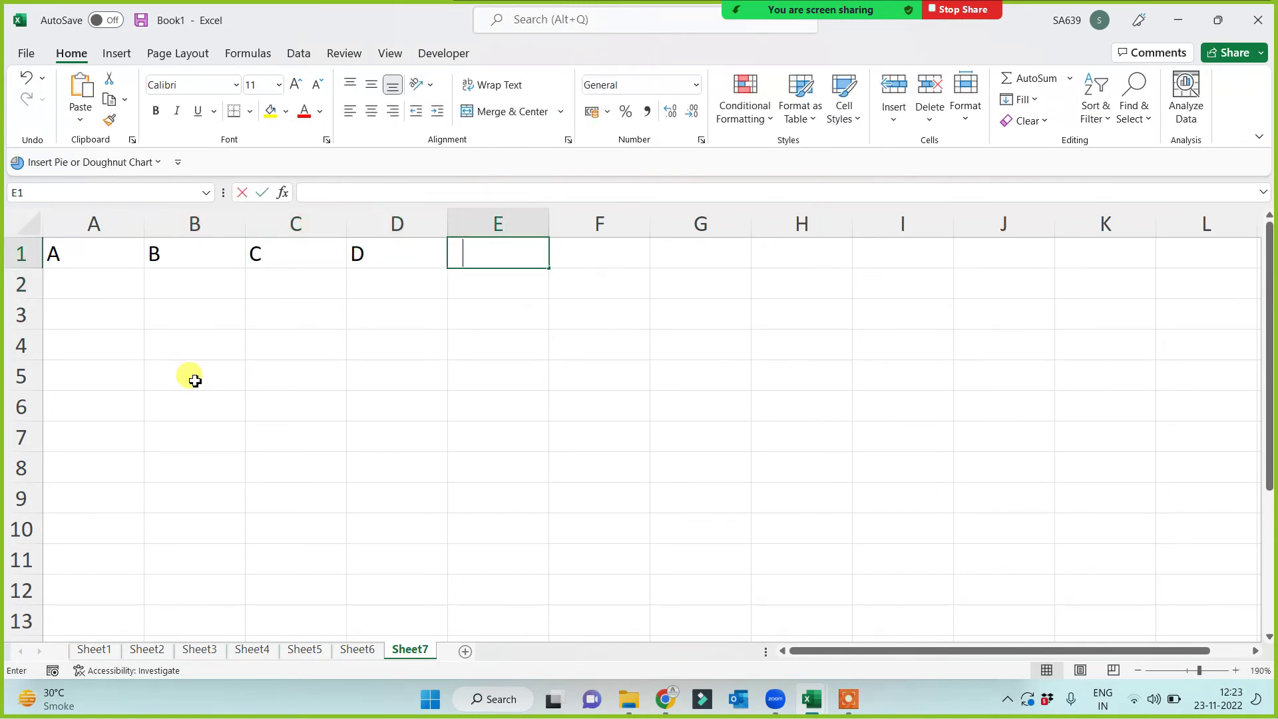
key("Tab")
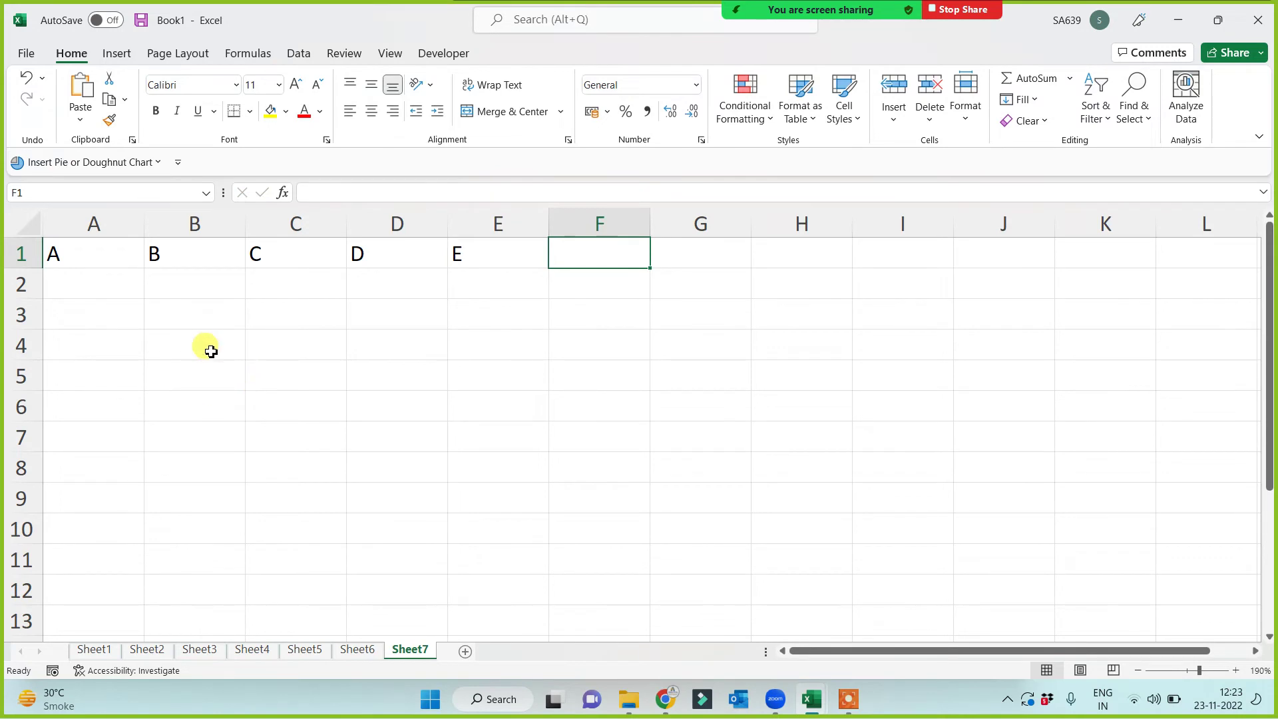
Apply All Borders to the A1:E11 block.
left_click_drag(91, 285, 129, 586)
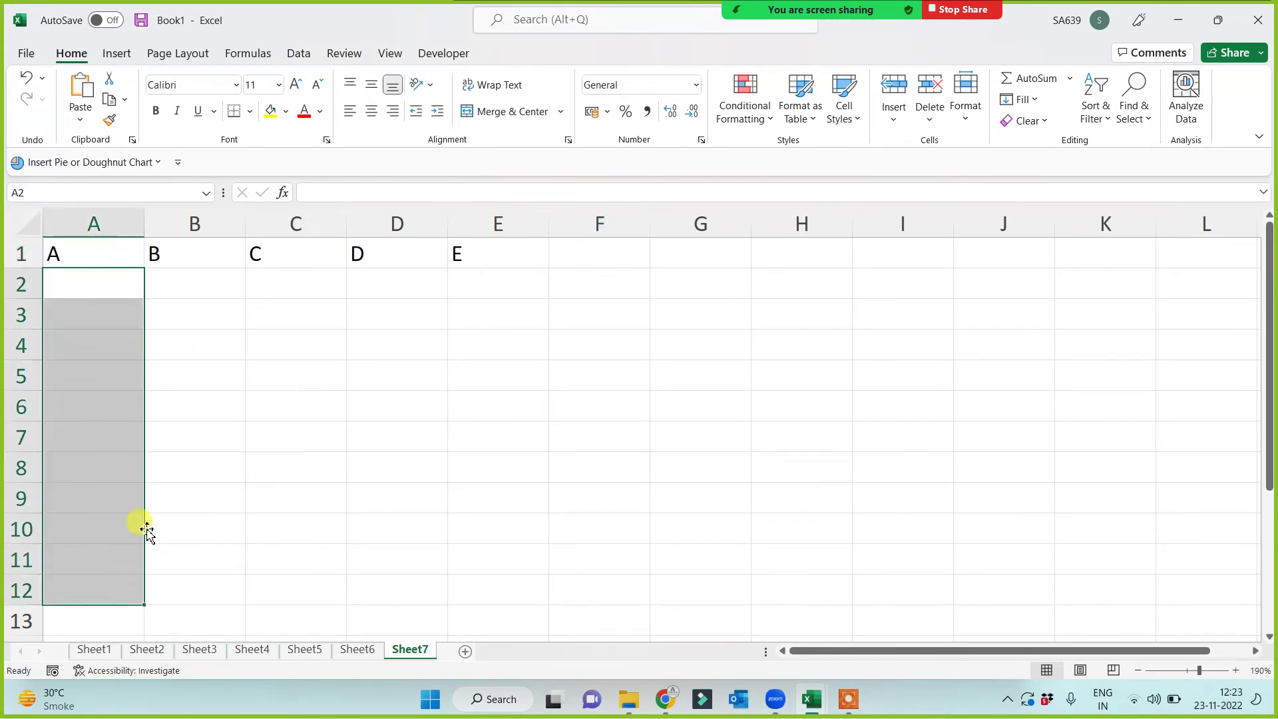
left_click_drag(207, 283, 194, 559)
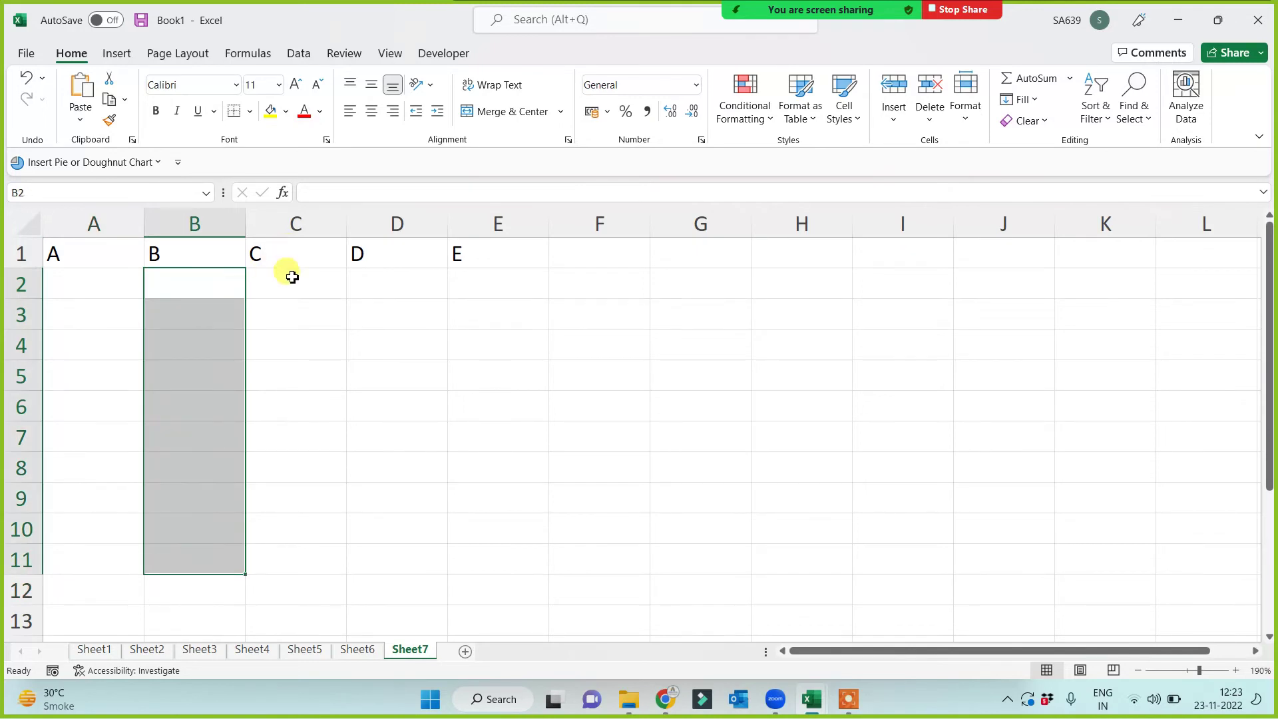
left_click_drag(291, 273, 293, 563)
mouse_move(397, 284)
left_mouse_down()
mouse_move(380, 329)
mouse_move(392, 485)
left_mouse_up()
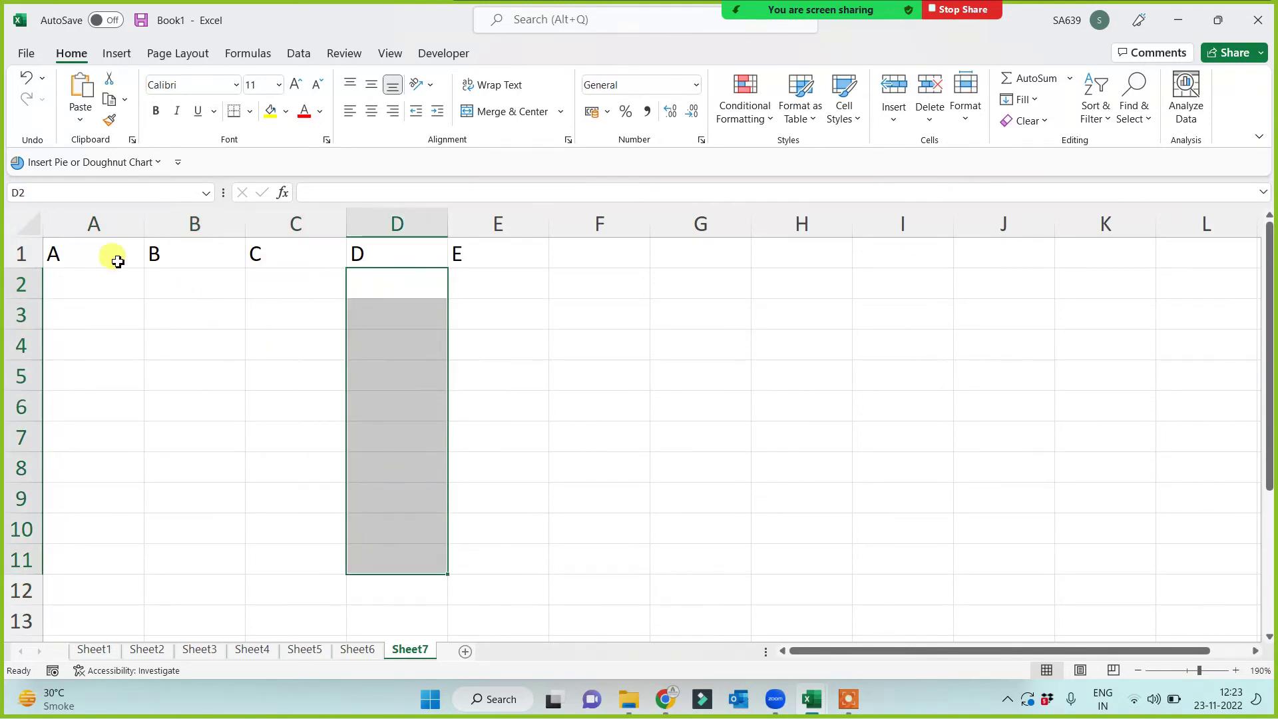
mouse_move(112, 257)
left_mouse_down()
mouse_move(508, 571)
mouse_move(487, 542)
left_mouse_up()
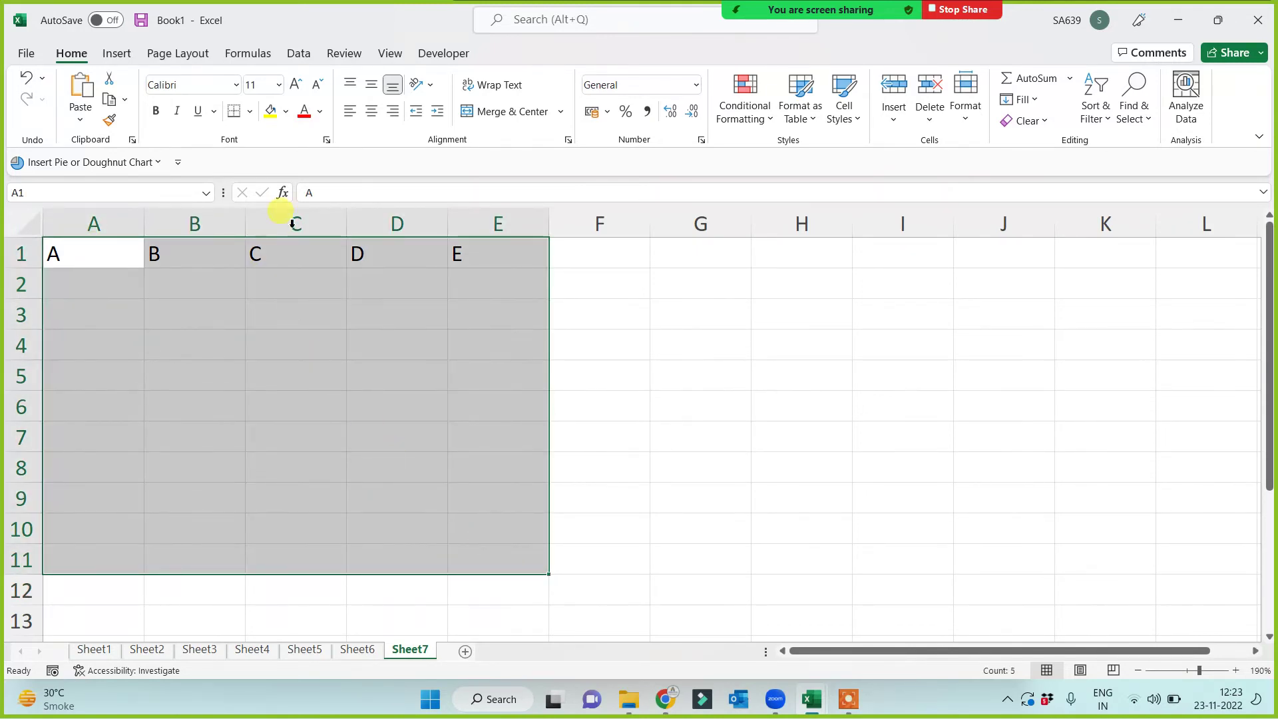
left_click(289, 117)
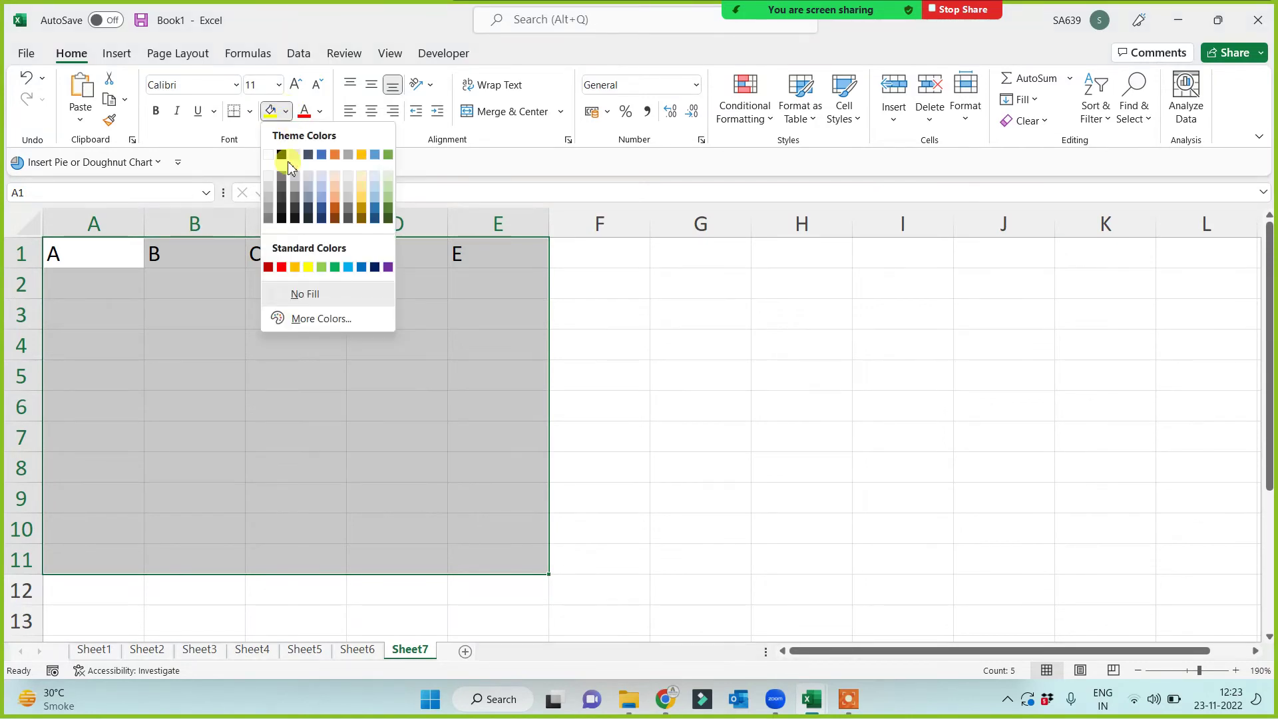
left_click(249, 117)
left_click(249, 117)
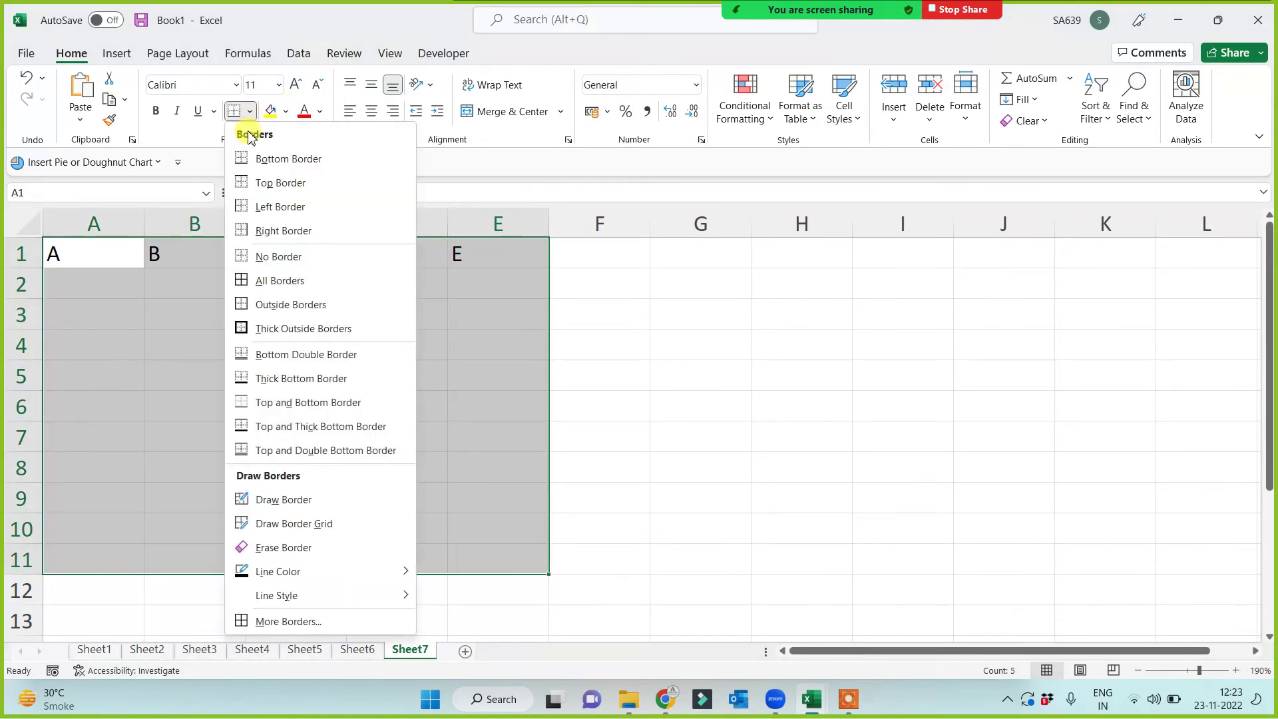
left_click(250, 281)
Centre the A–E headers in row 1.
left_click_drag(113, 295, 97, 582)
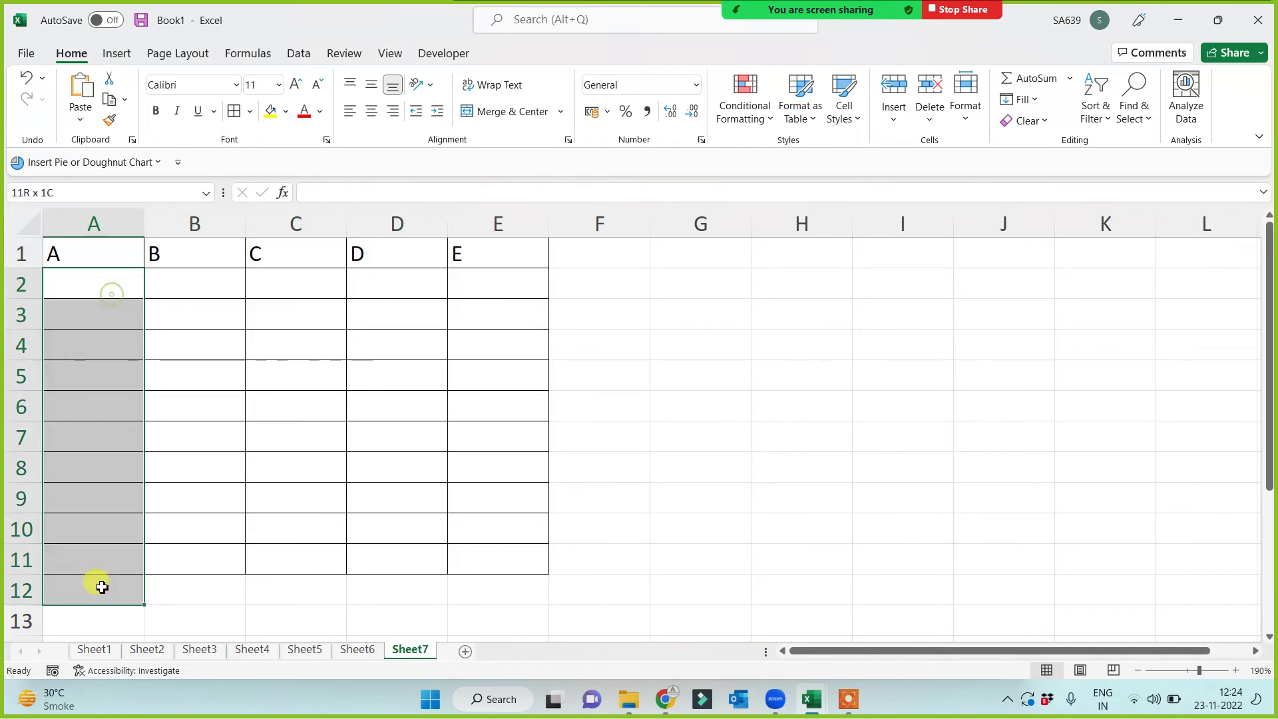
left_click_drag(193, 285, 197, 562)
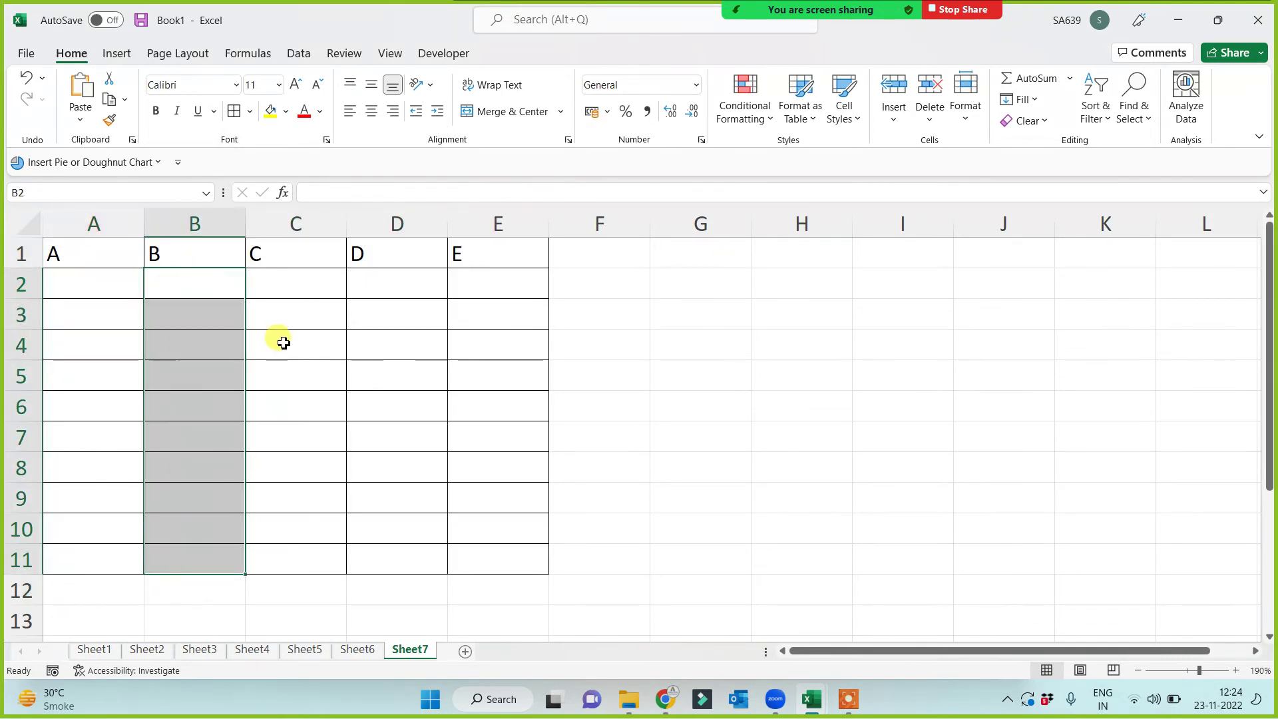
left_click_drag(286, 283, 271, 564)
left_click(406, 293)
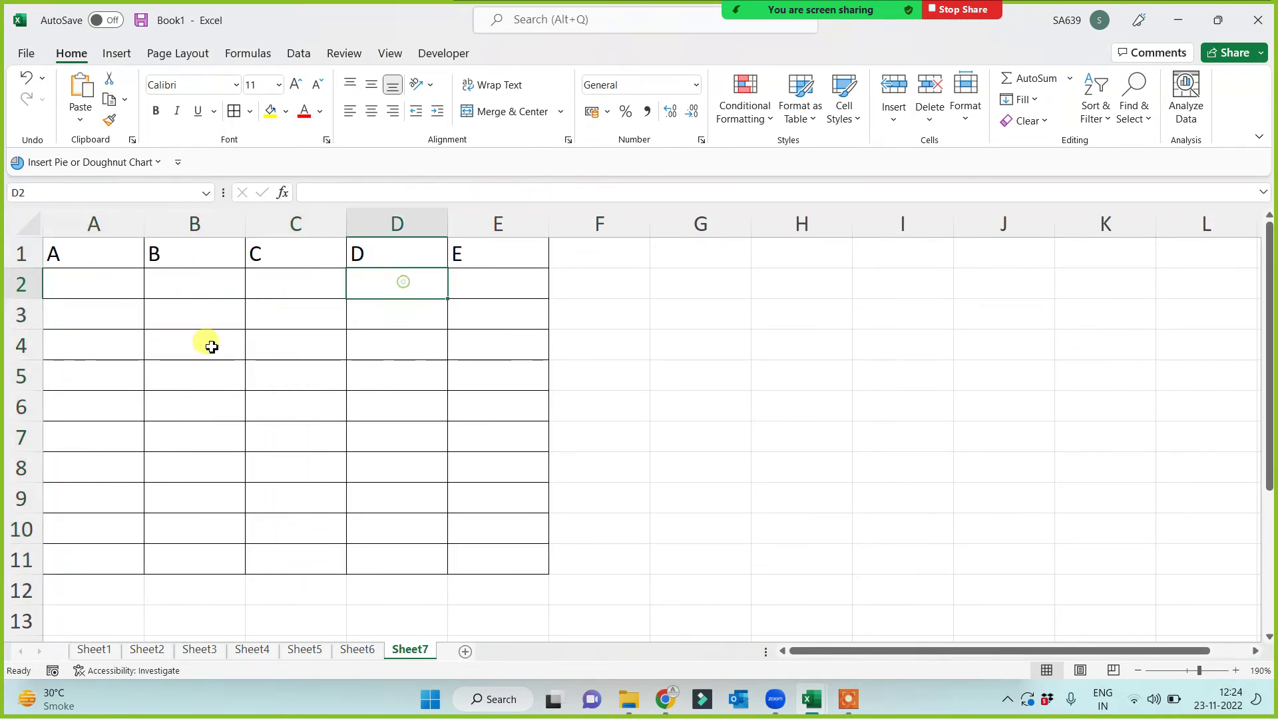
left_click_drag(89, 251, 499, 248)
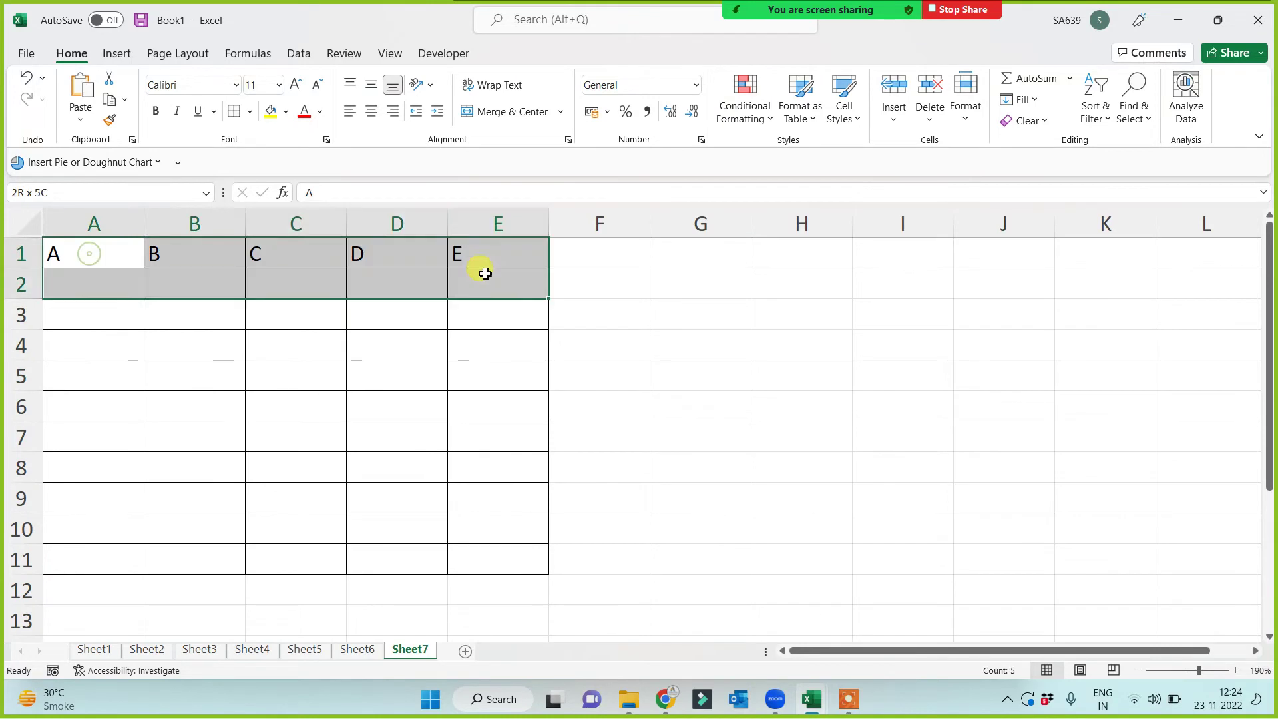
left_click(371, 111)
left_click(264, 366)
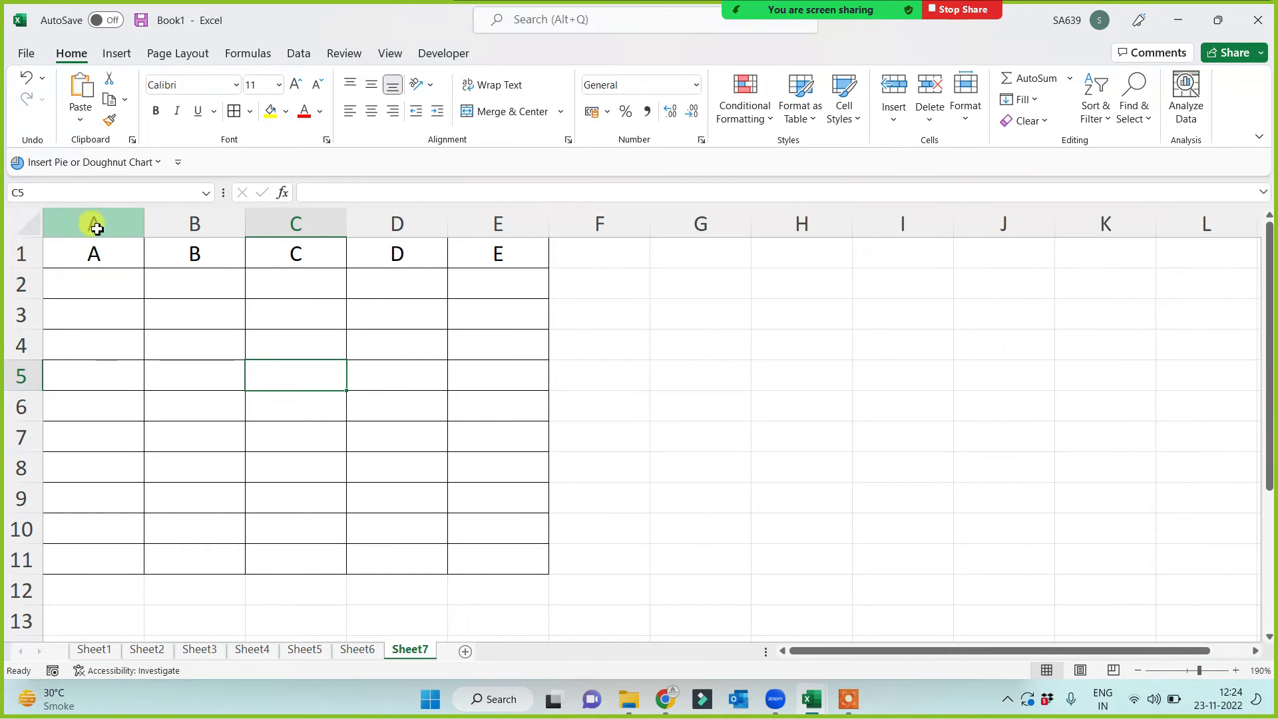
Select the table's entry cells, settling on A2 as the rule's target cell.
left_click(96, 228)
left_click_drag(94, 283, 101, 576)
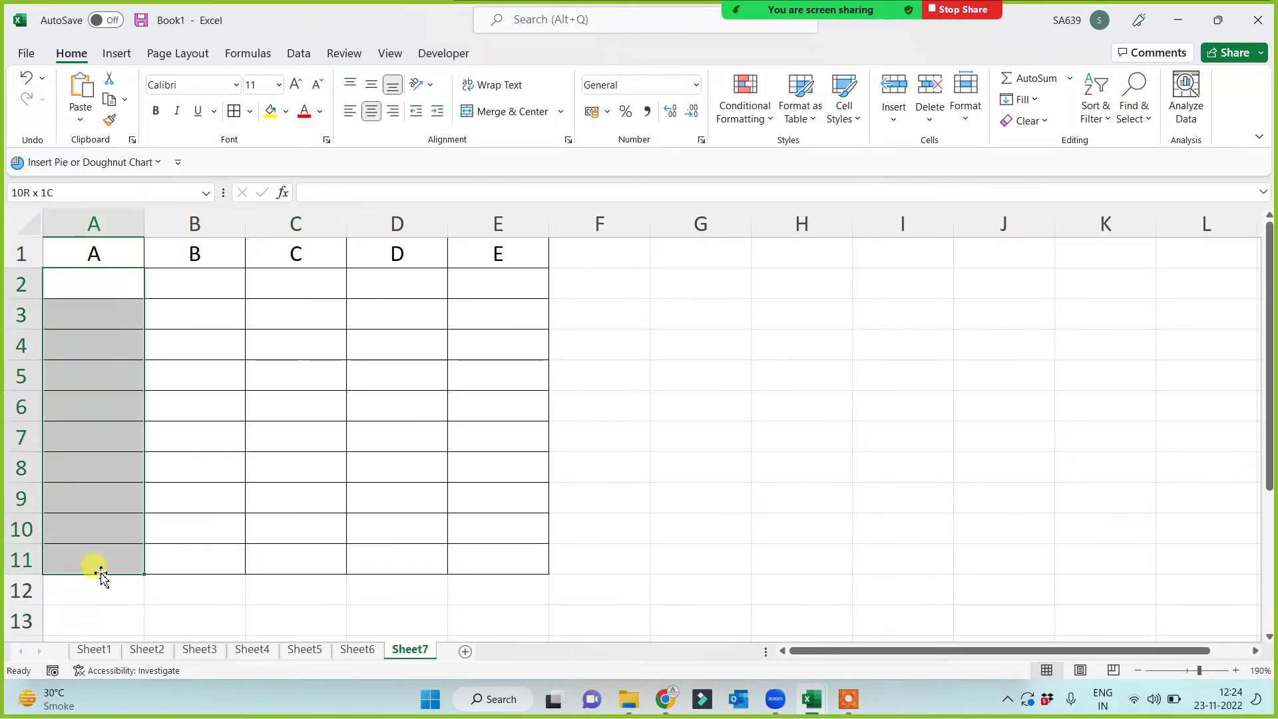
left_click(99, 284)
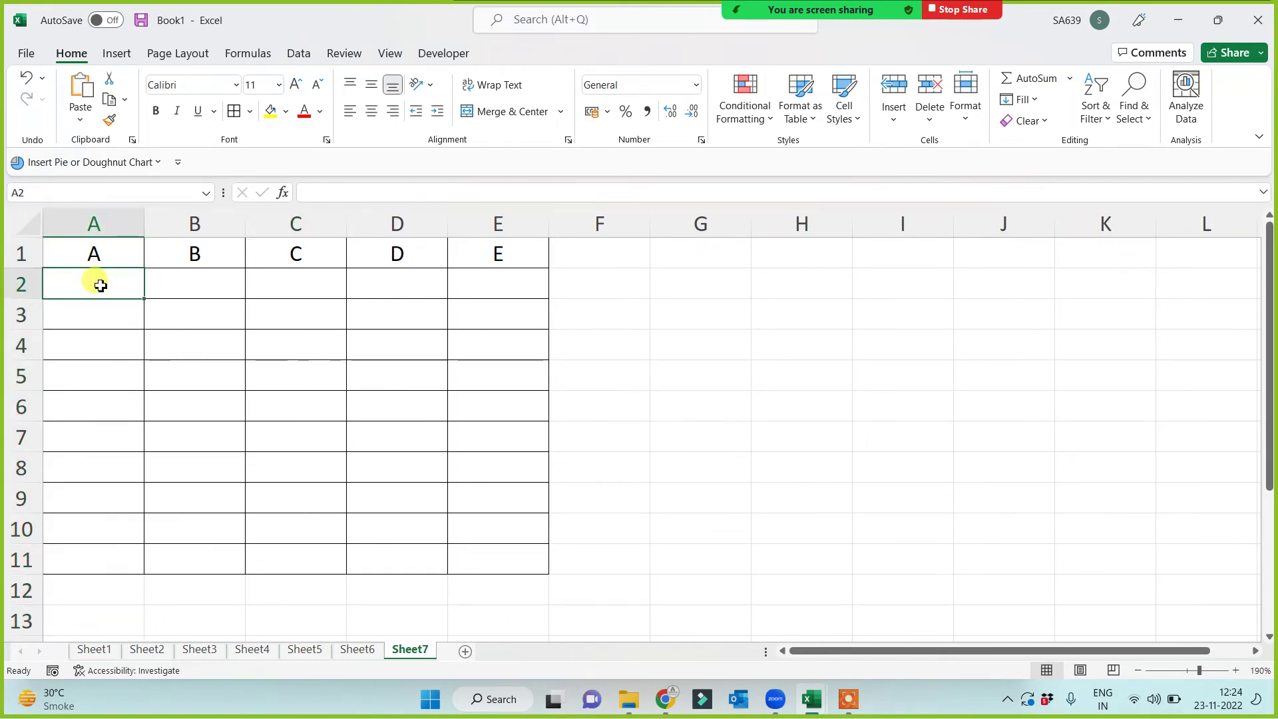
left_click_drag(100, 285, 505, 555)
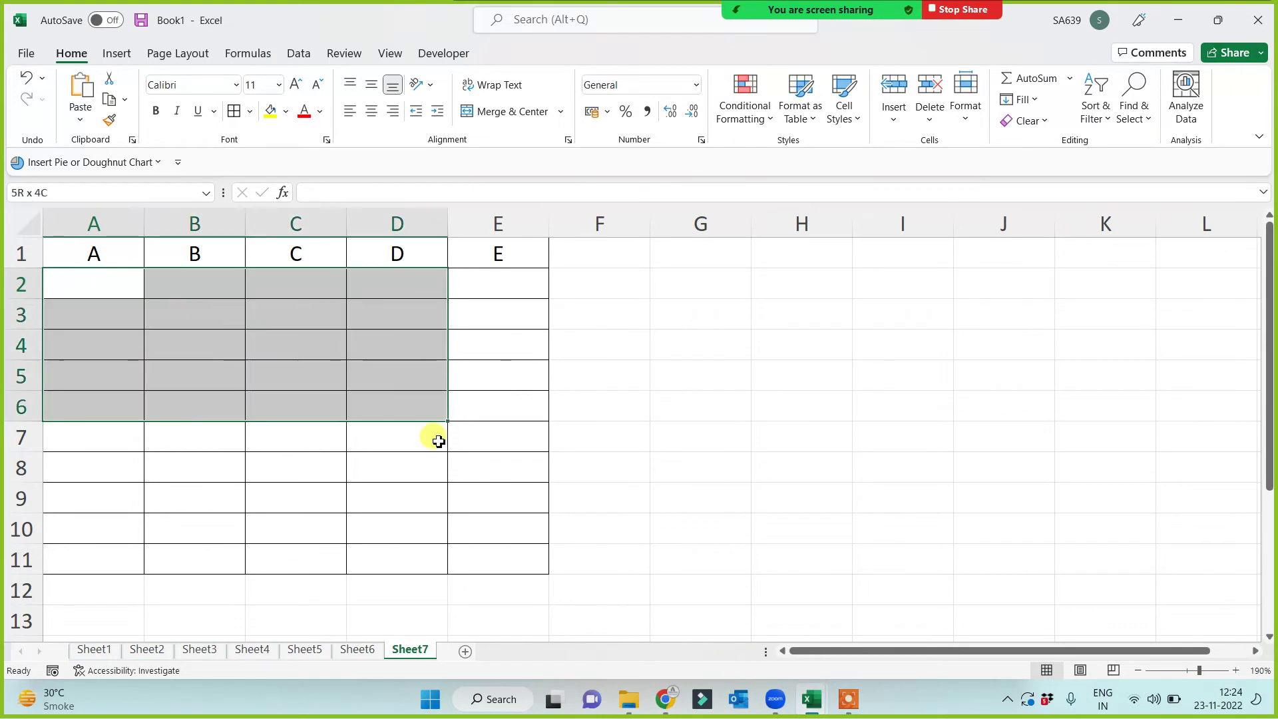
left_click(752, 396)
left_click(90, 291)
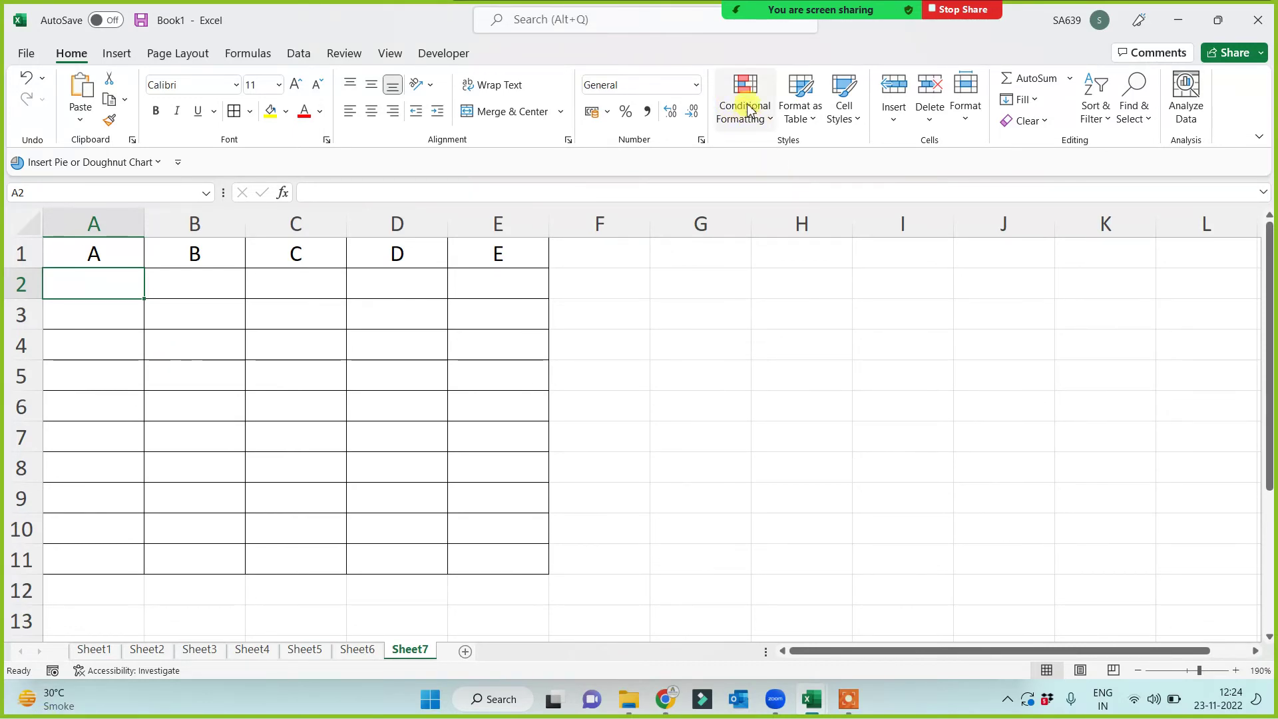
Create a Custom data validation rule for A2 with formula =LEFT(A2)=A1.
left_click(297, 54)
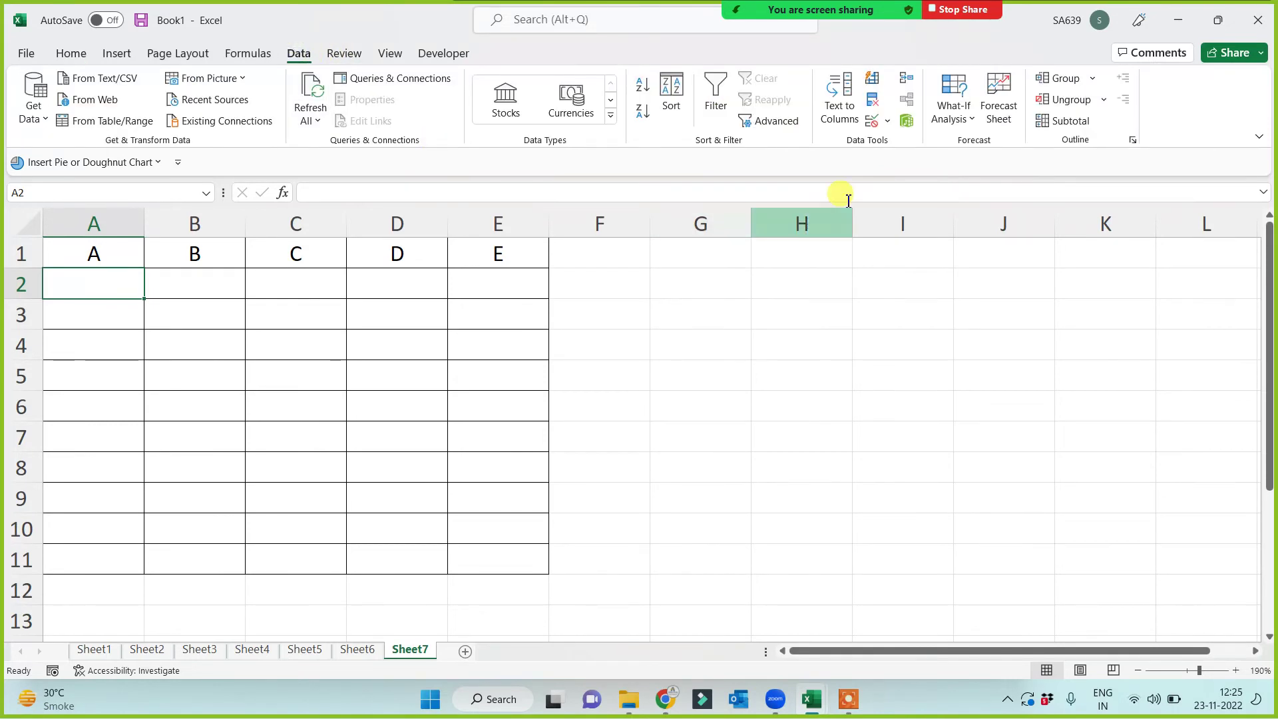
left_click(874, 121)
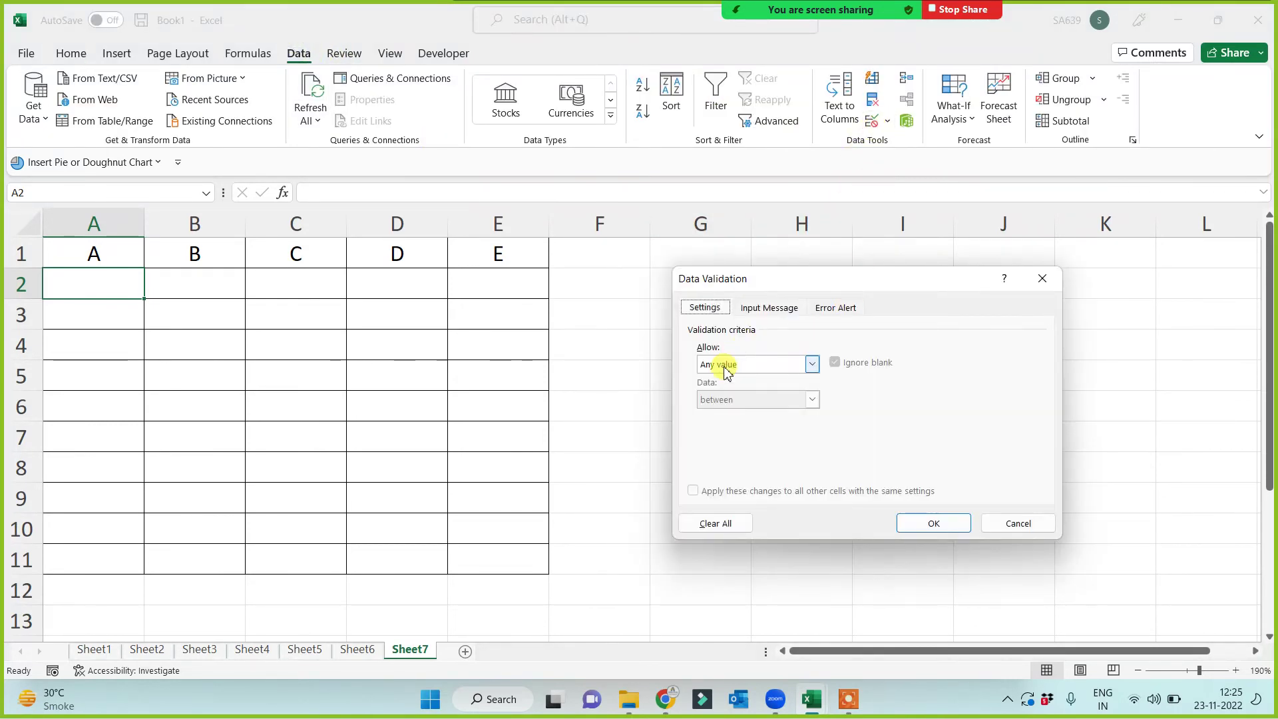
left_click(724, 365)
left_click(714, 459)
left_click(707, 434)
type("=LEFT")
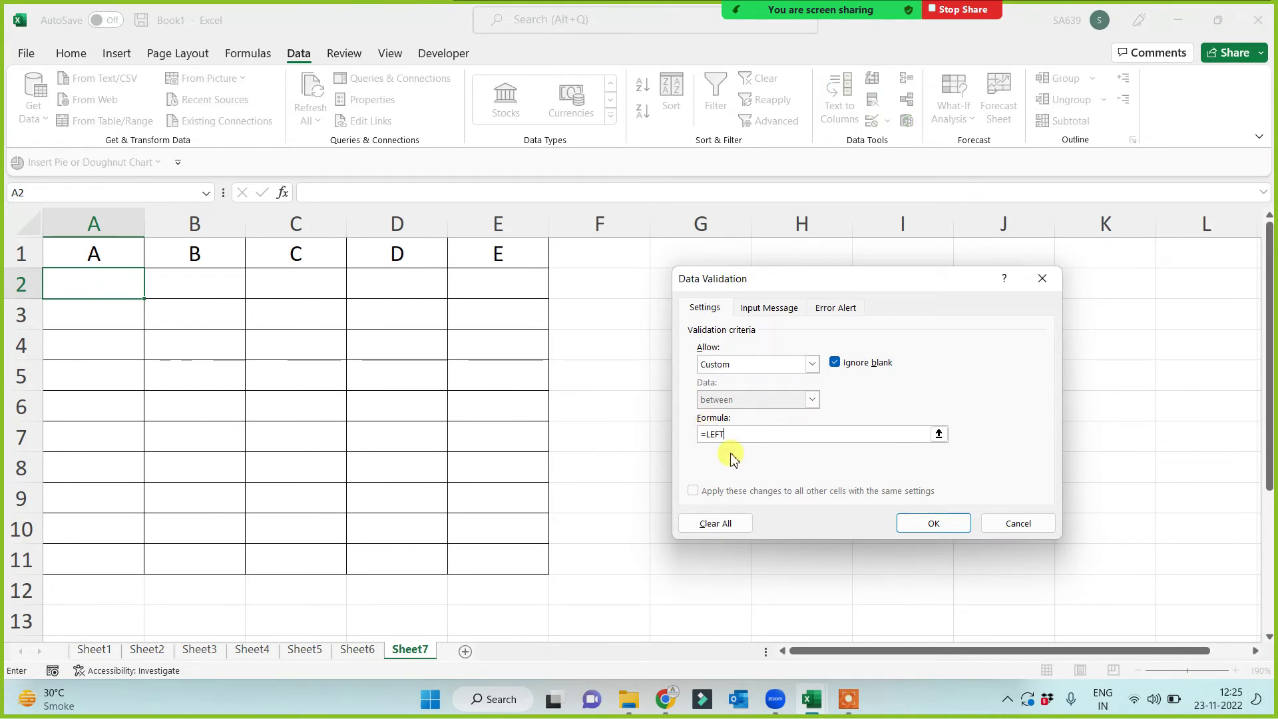
type("(")
left_click(101, 277)
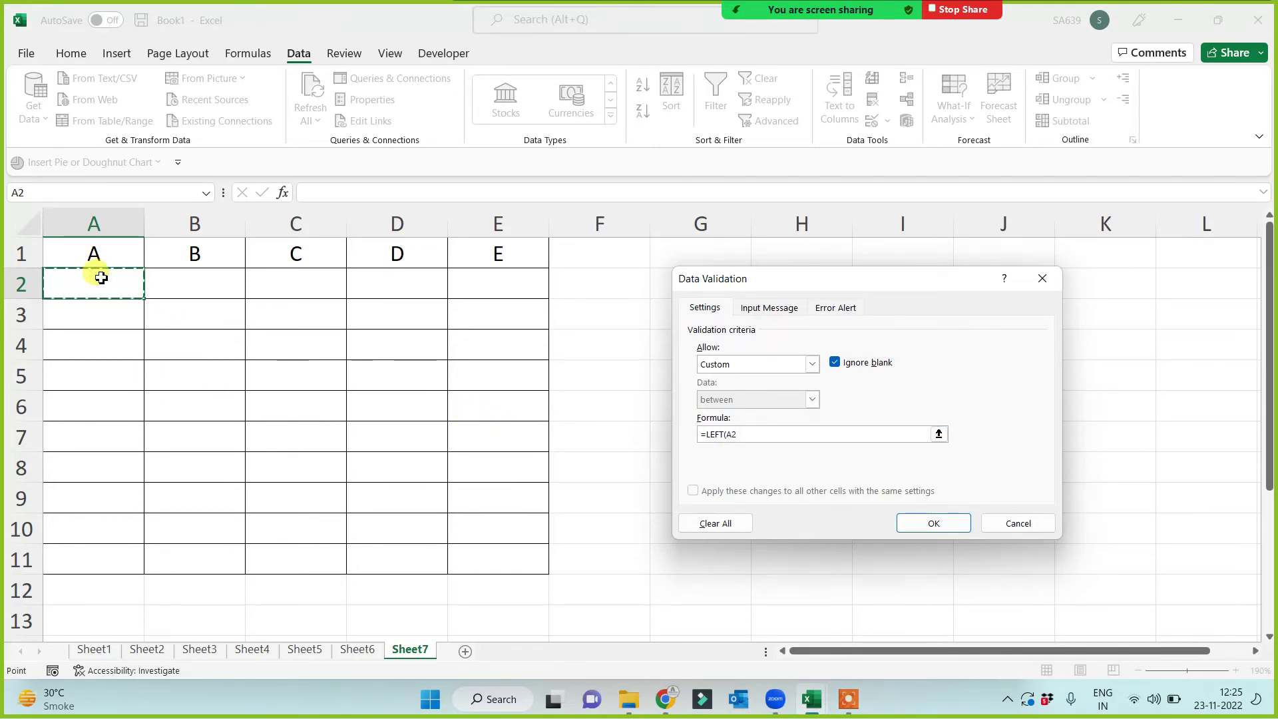
type(",")
type("1")
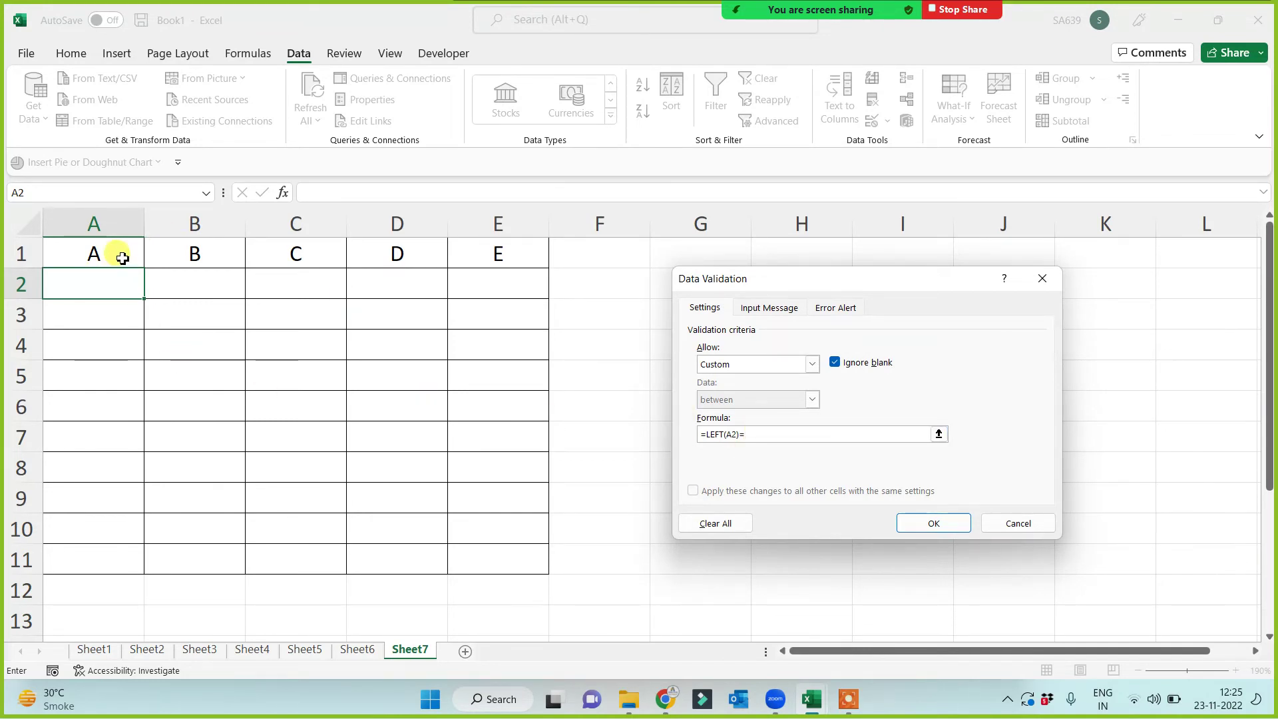
left_click(120, 257)
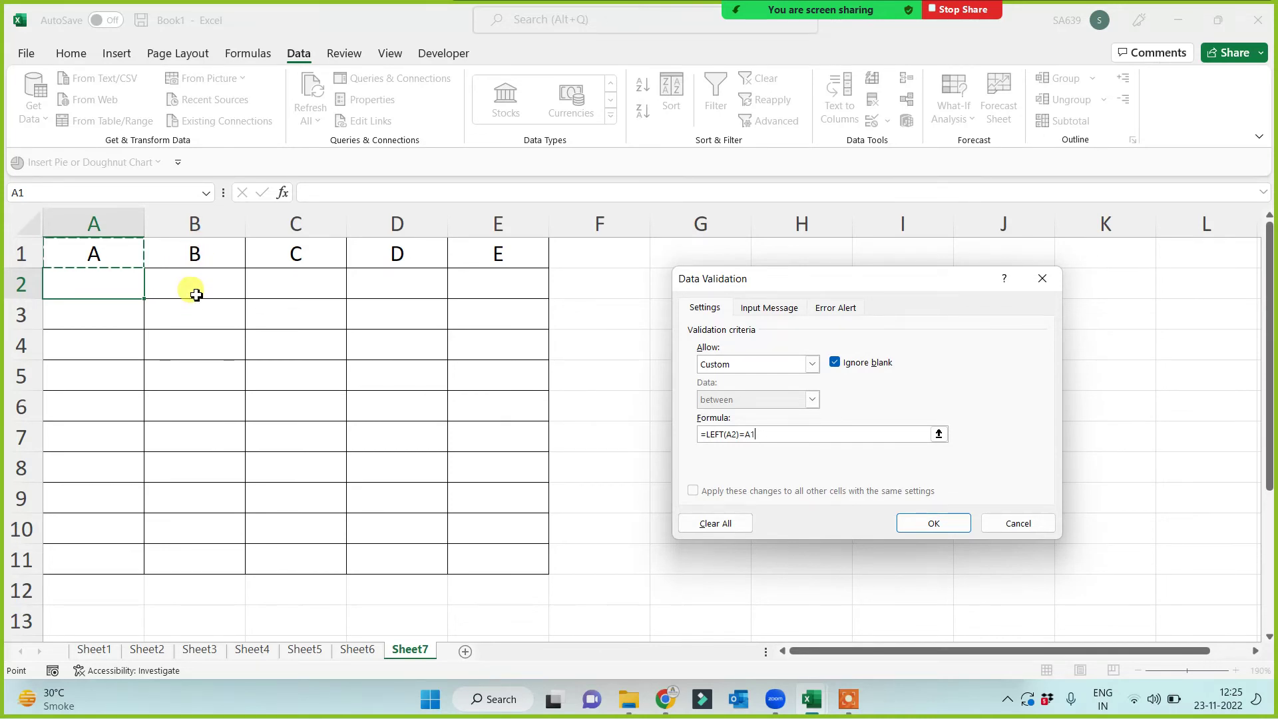
Lock the header row so the formula reads =LEFT(A2)=A$1.
left_click(749, 434)
type("$")
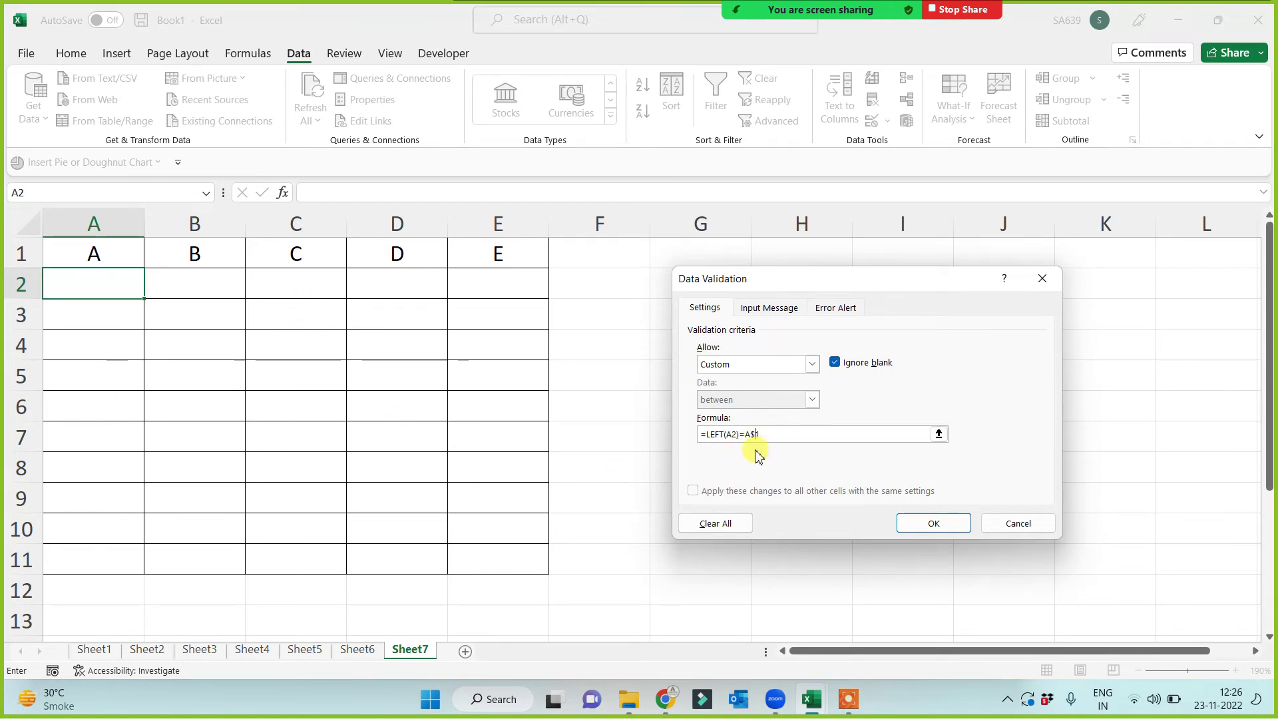
Apply A2's rule, then copy A2 and paste only its validation onto A2:E11.
left_click(933, 522)
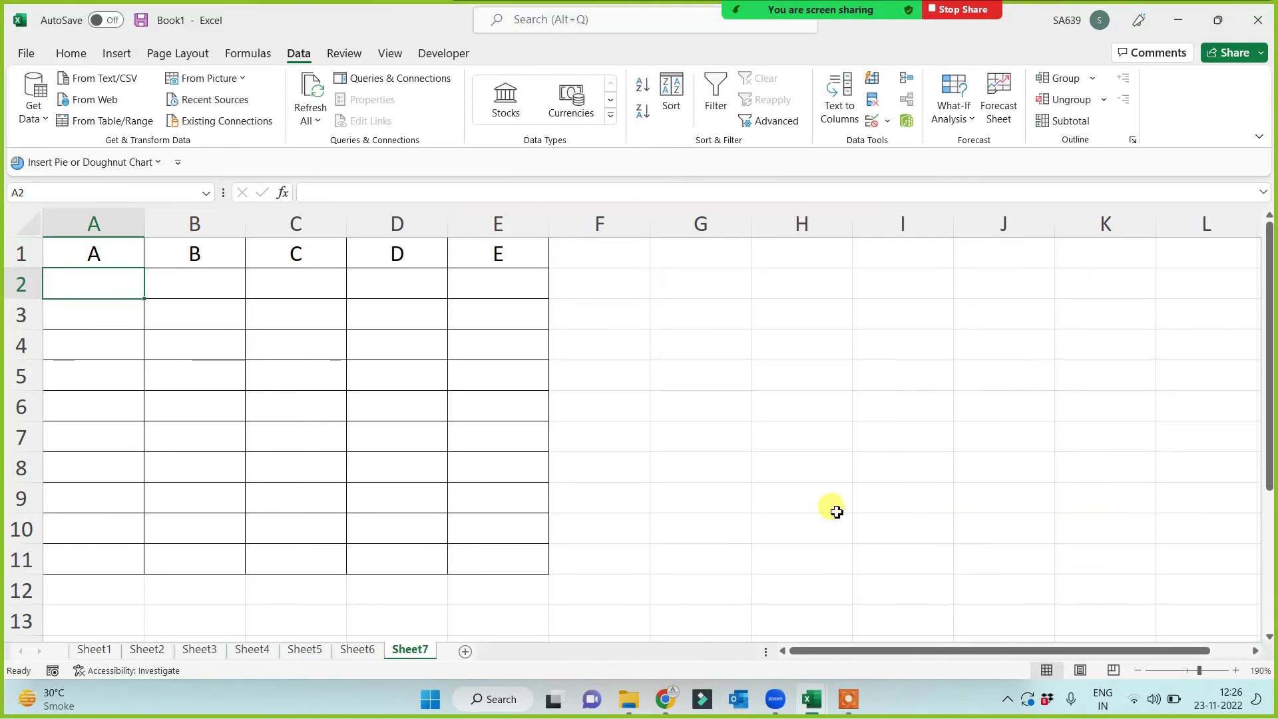
key("ctrl+c")
mouse_move(105, 282)
left_mouse_down()
mouse_move(418, 494)
mouse_move(490, 567)
left_mouse_up()
right_click(391, 414)
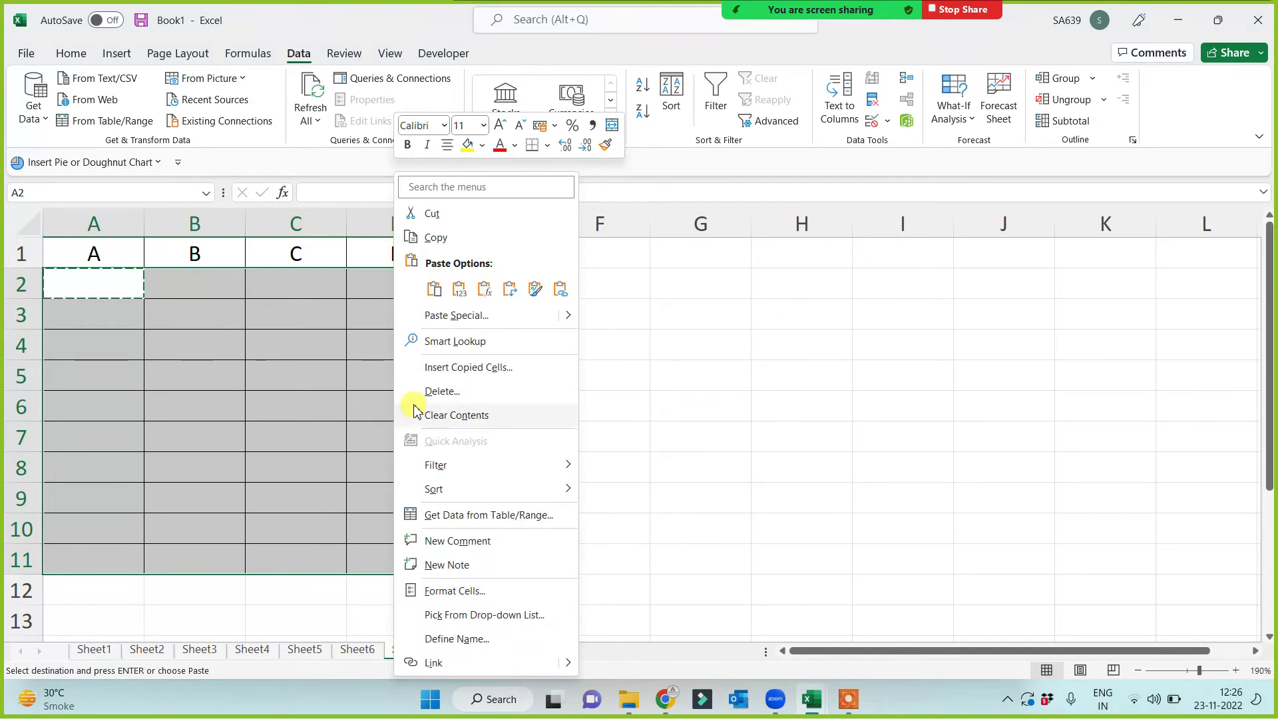
left_click(454, 315)
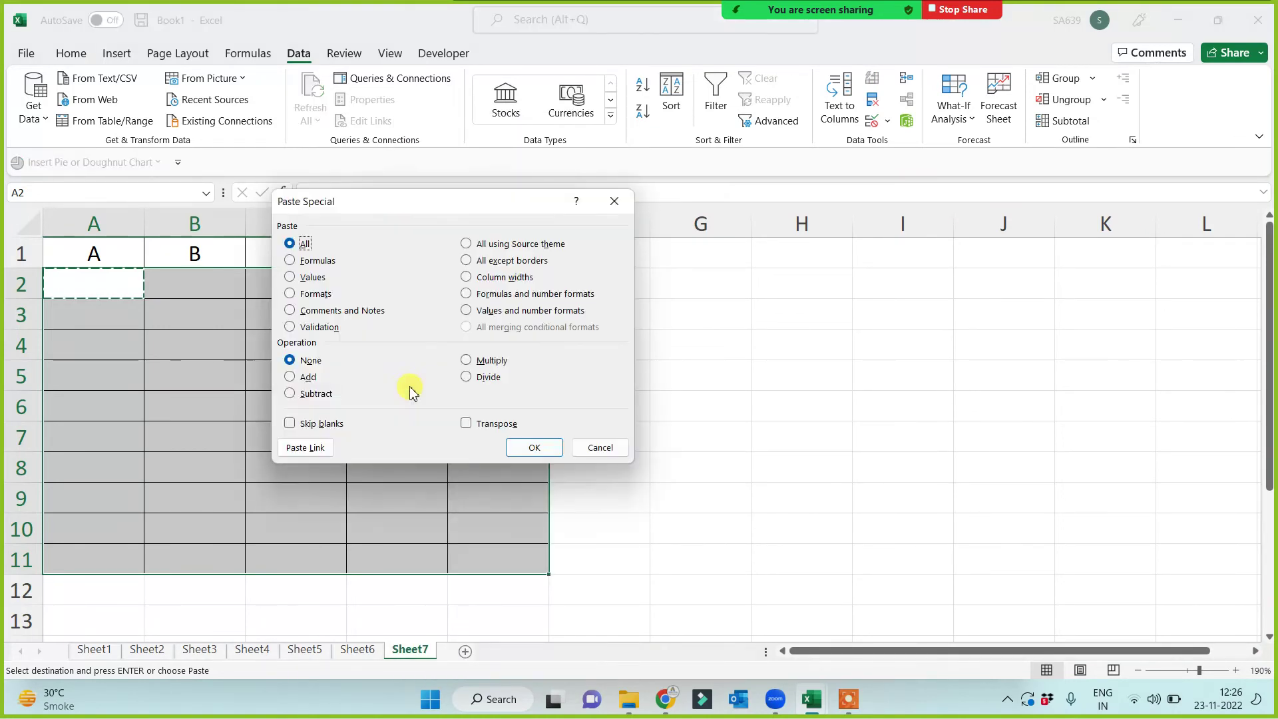
left_click(296, 327)
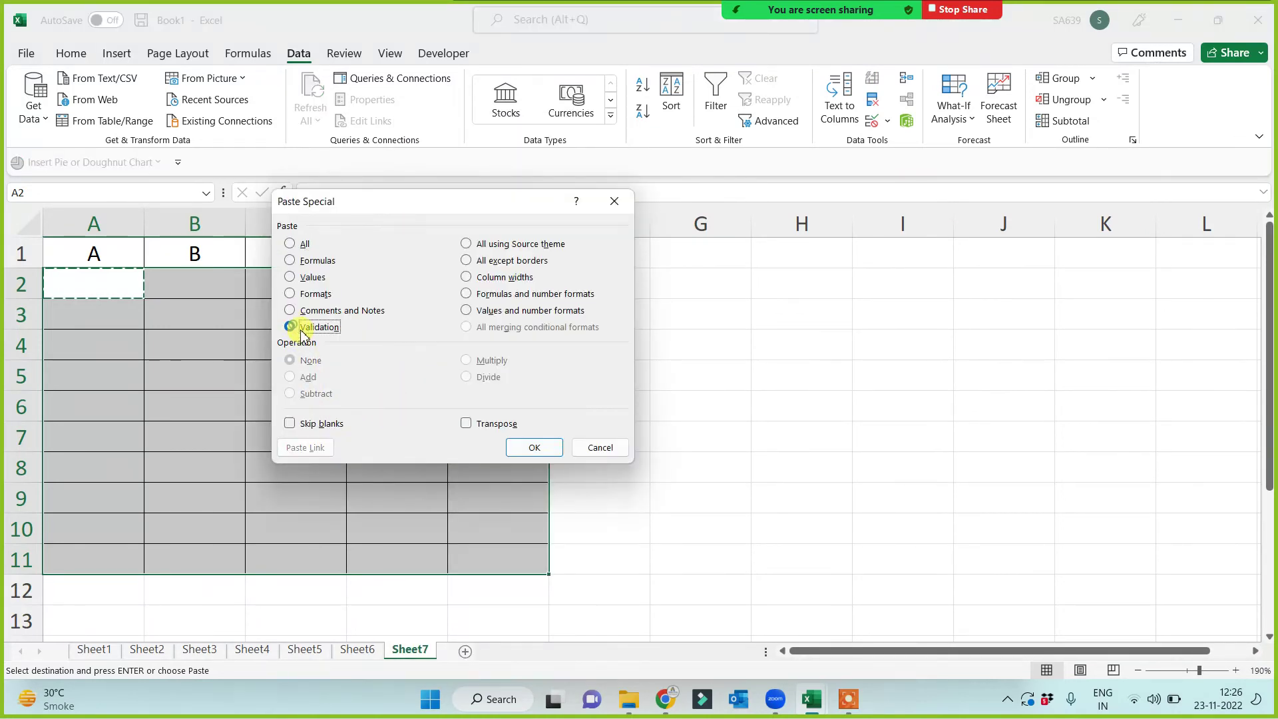
left_click(552, 453)
left_click(171, 314)
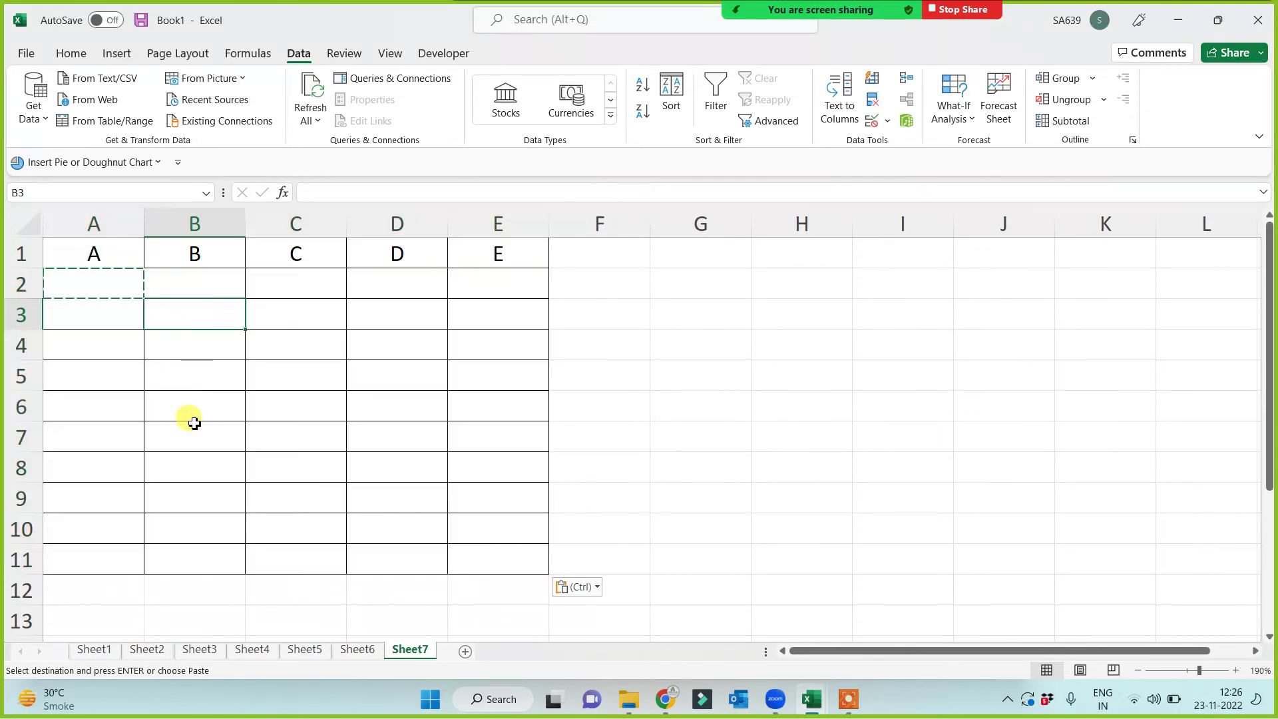
Enter accepted test values: a B-name in B3, CAT in C6 and DOC in D7.
key("Escape")
type("BRAJESH")
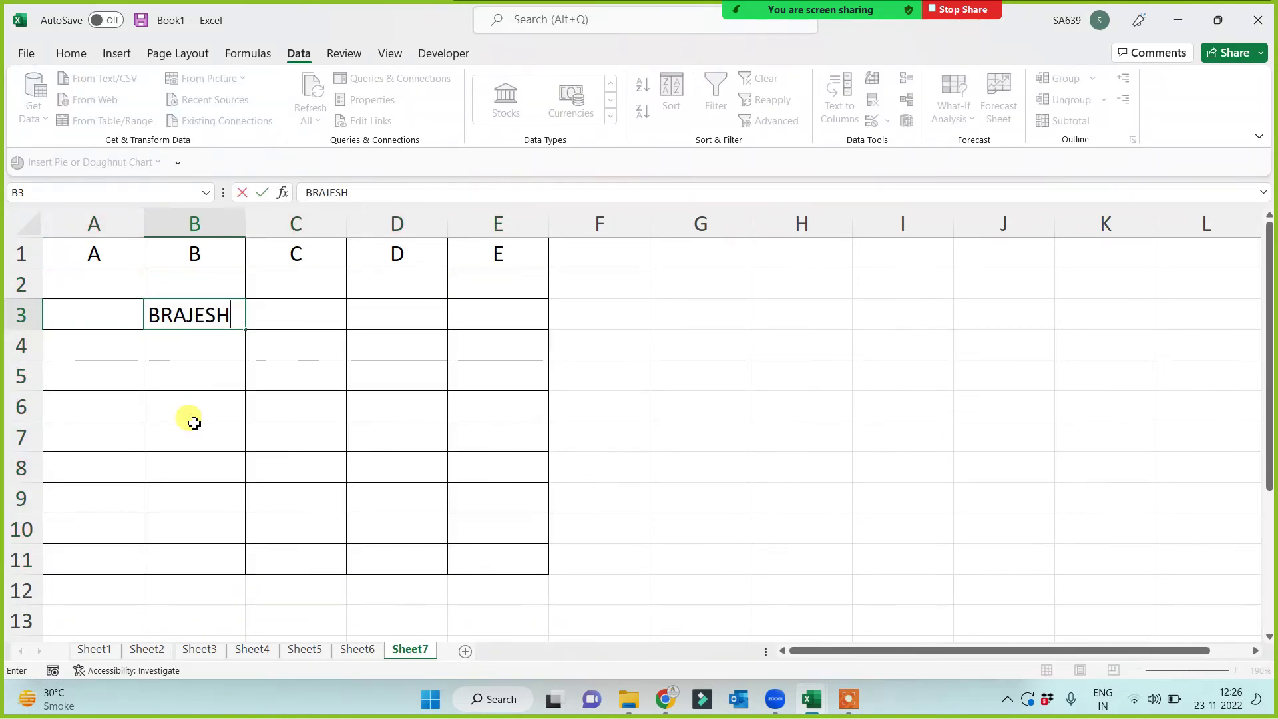
key("Return")
left_click(286, 407)
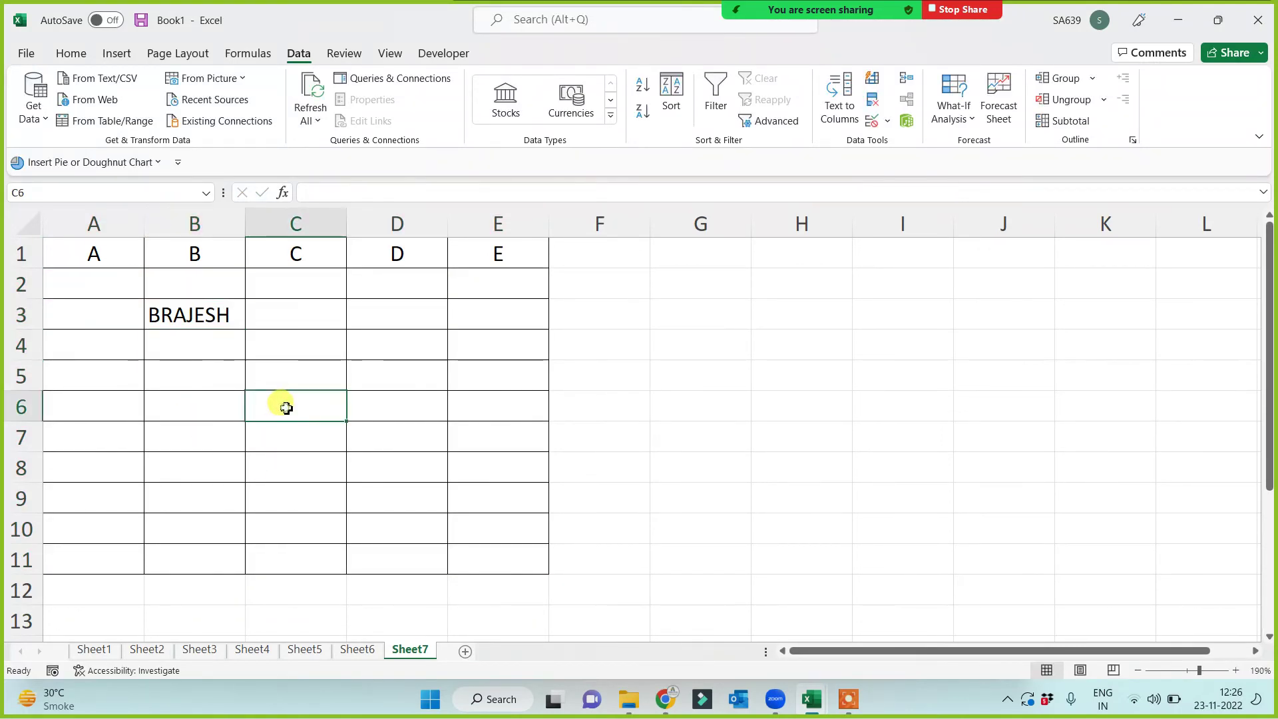
type("CAT")
key("Return")
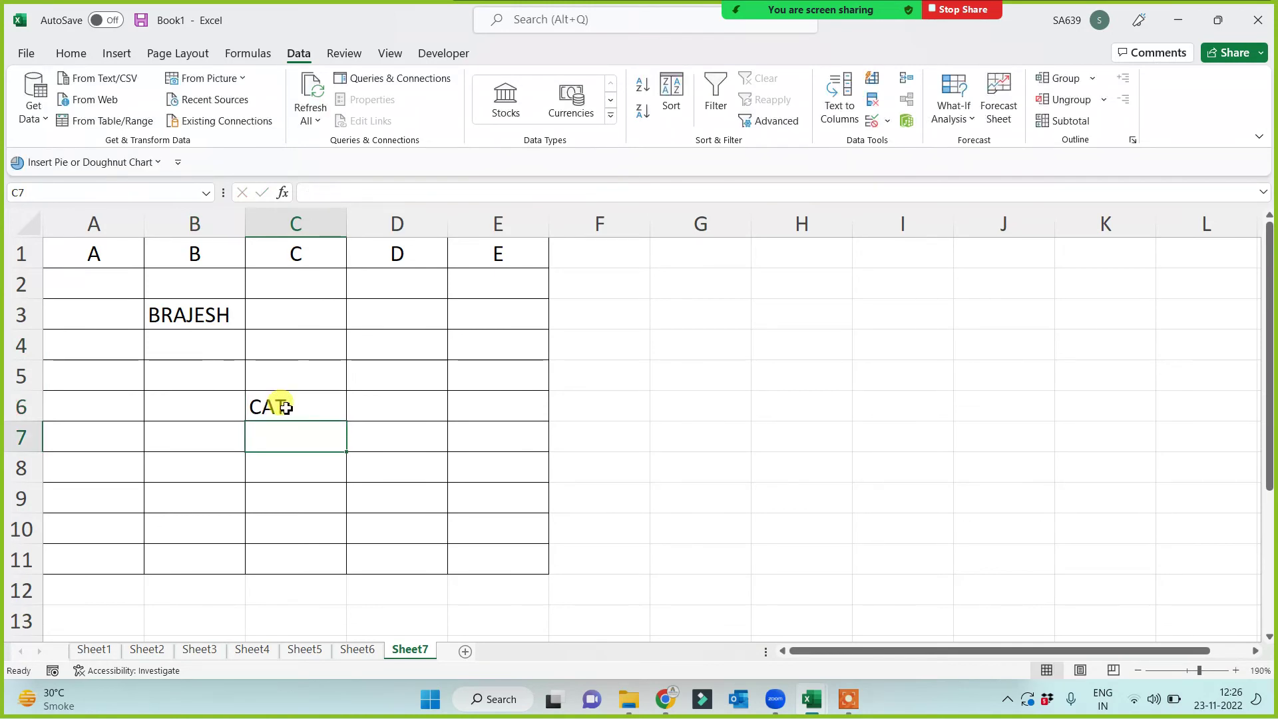
left_click(363, 443)
type("DOC")
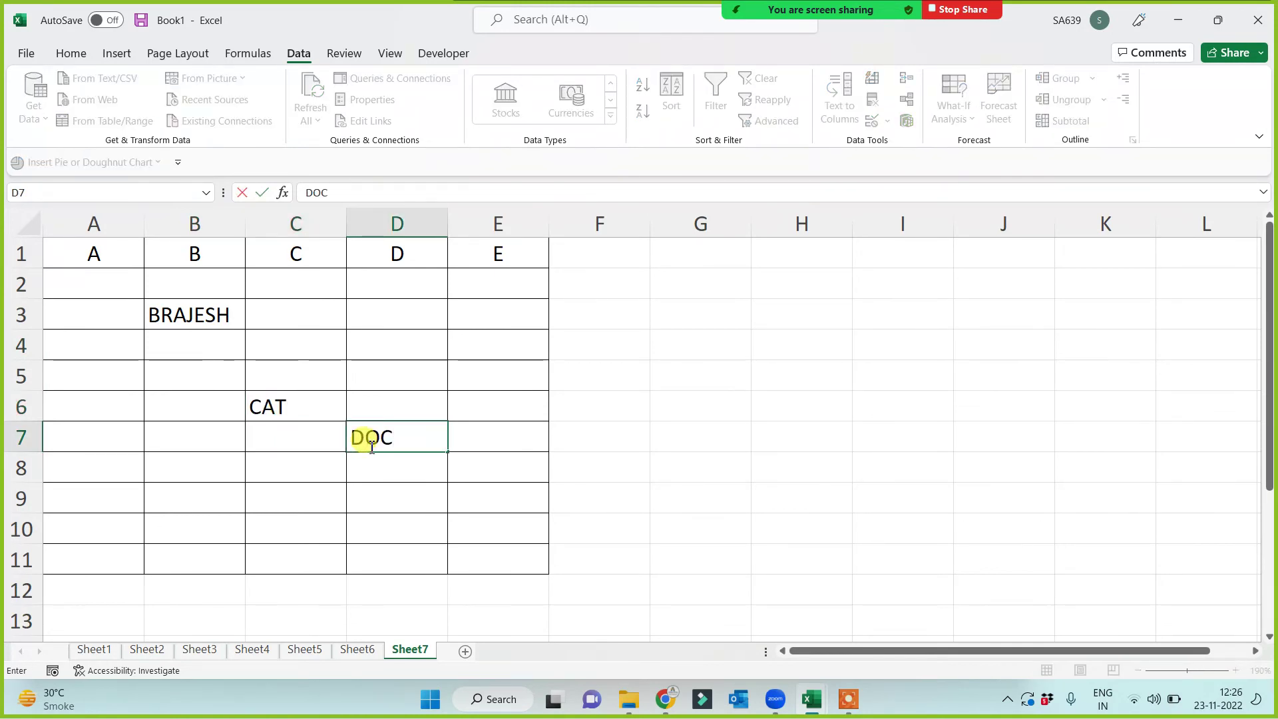
left_click(376, 496)
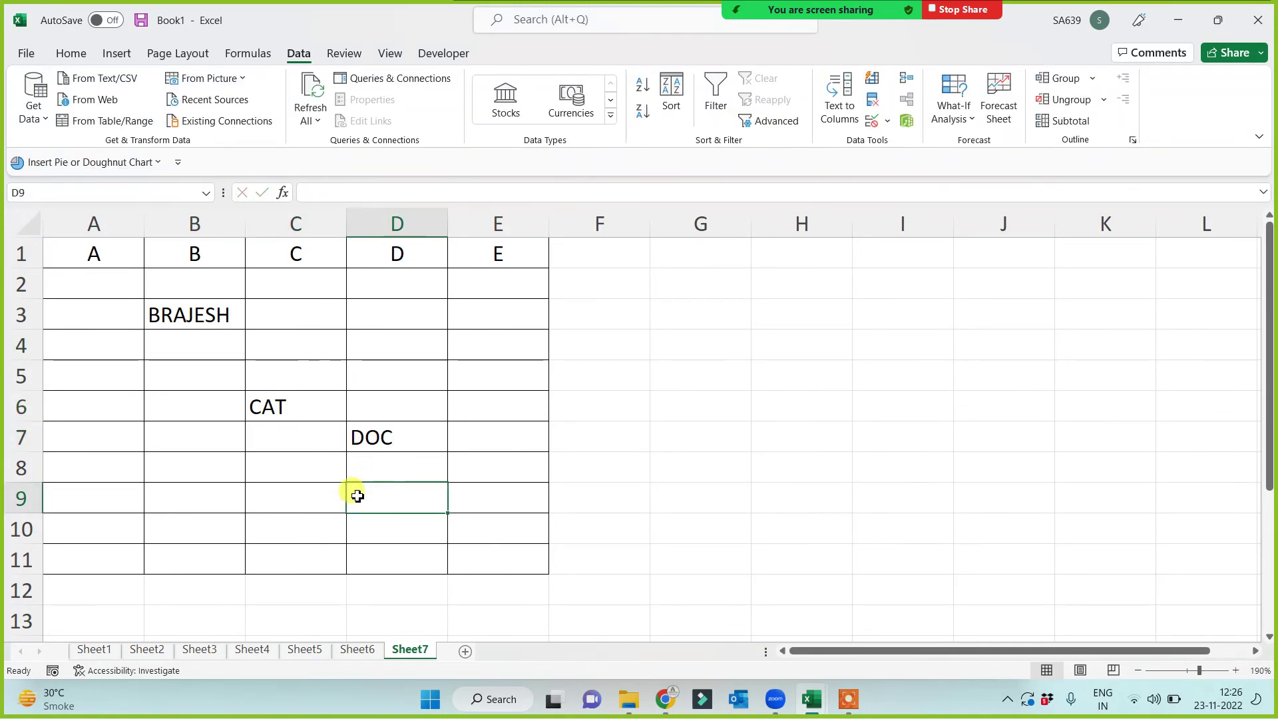
Try ELEC in C8 and discard it when validation rejects it.
left_click(279, 463)
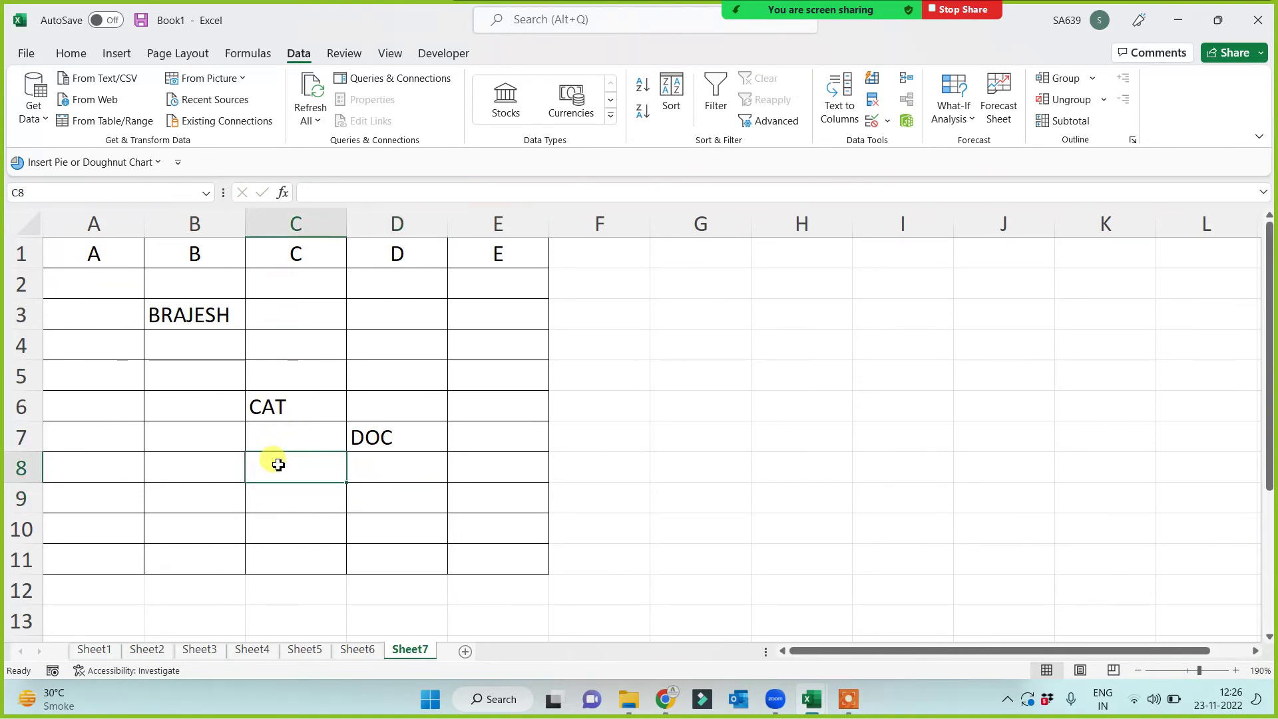
type("ELEC")
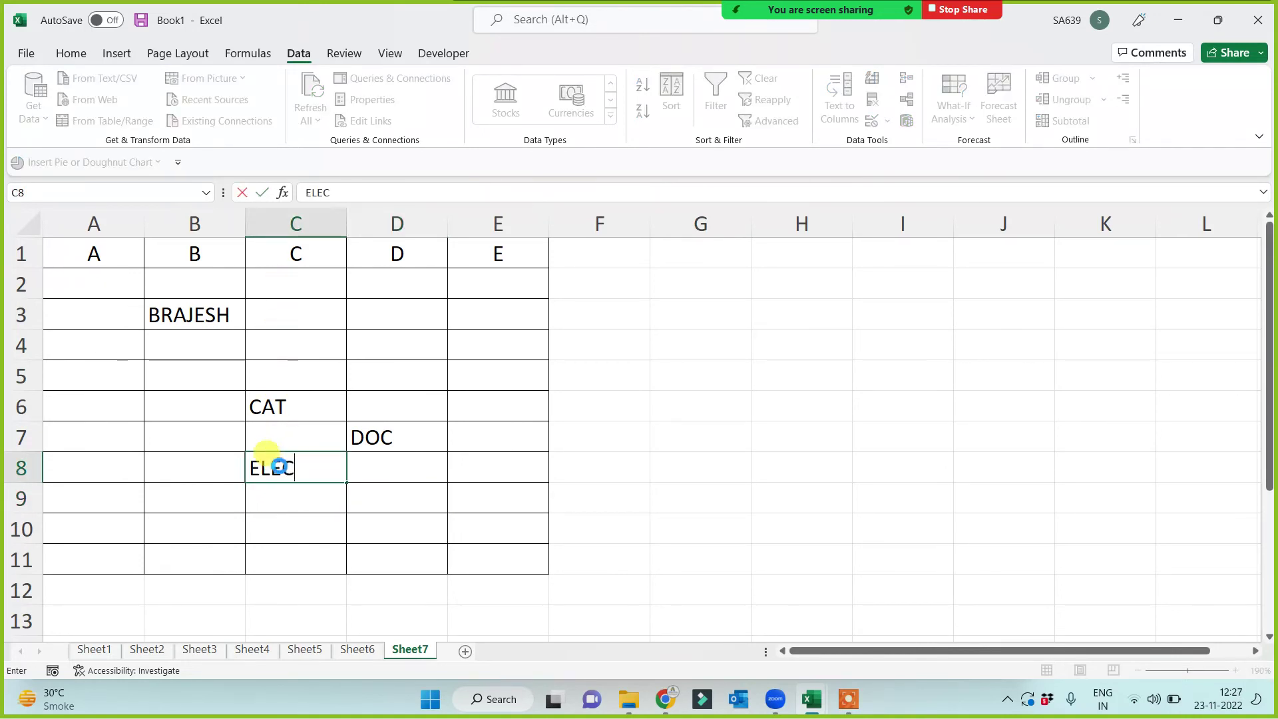
key("Return")
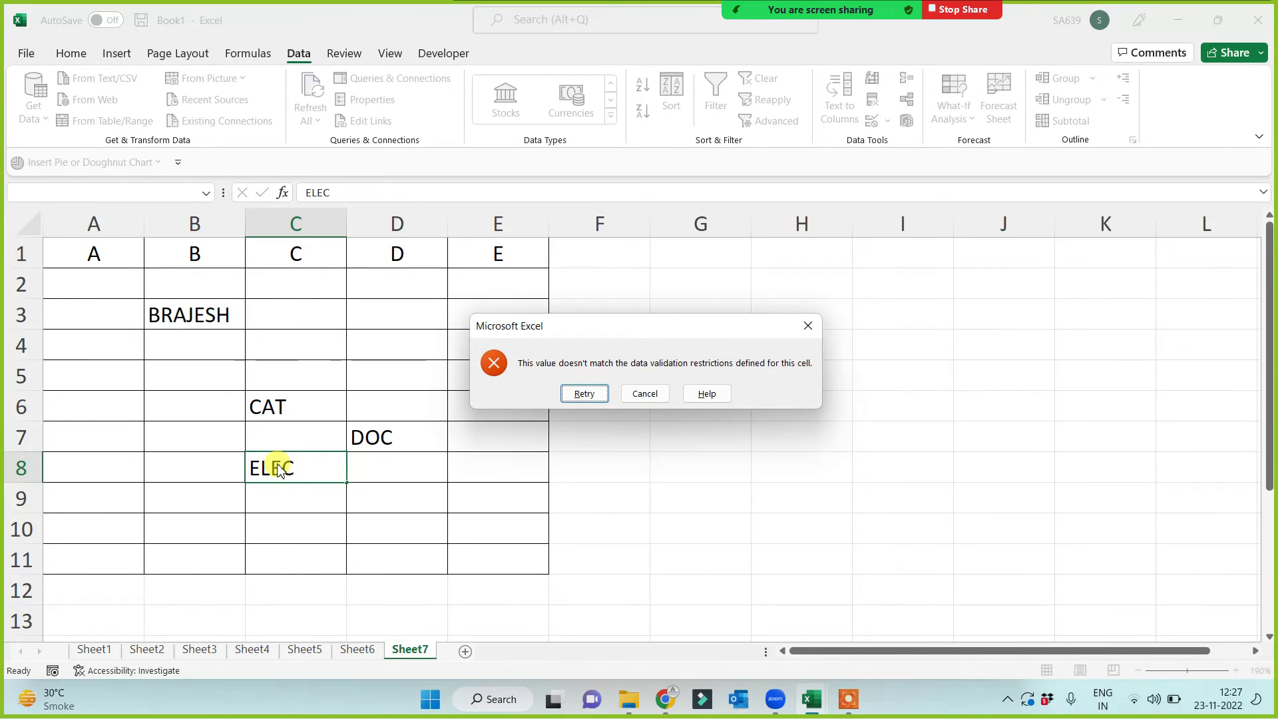
key("Escape")
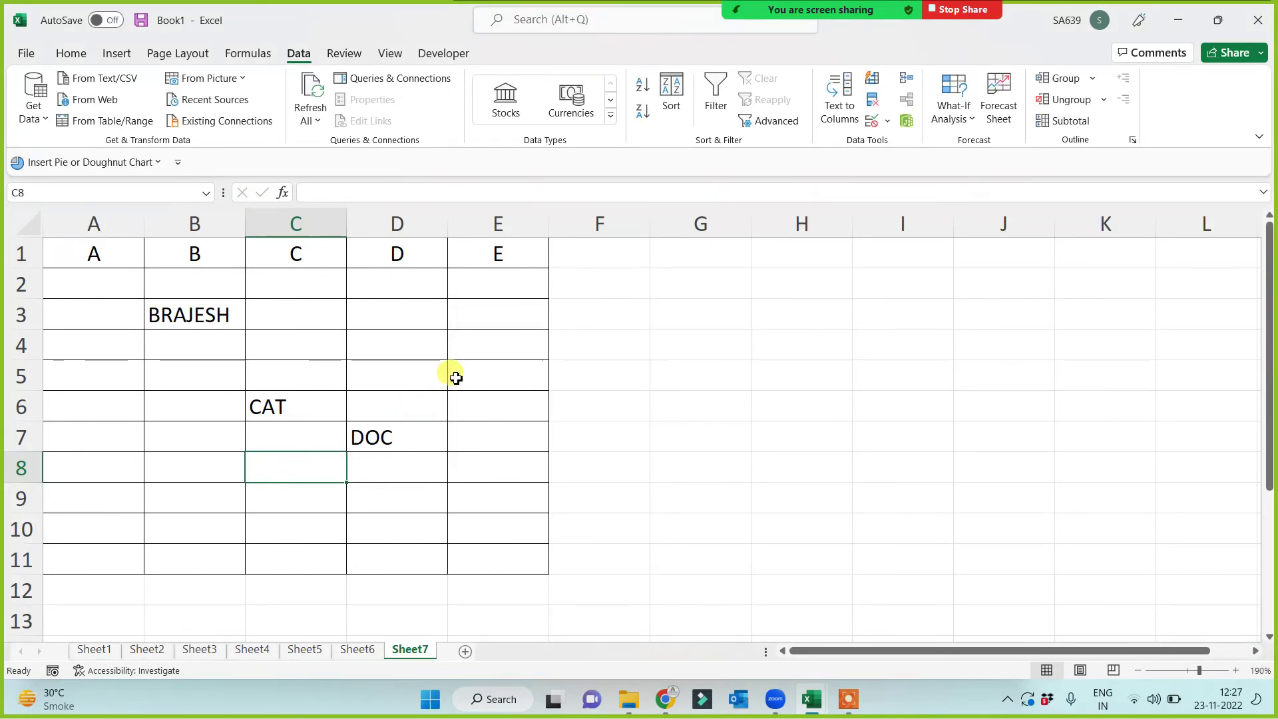
left_click(480, 322)
Enter ELE in cell E3.
type("EG")
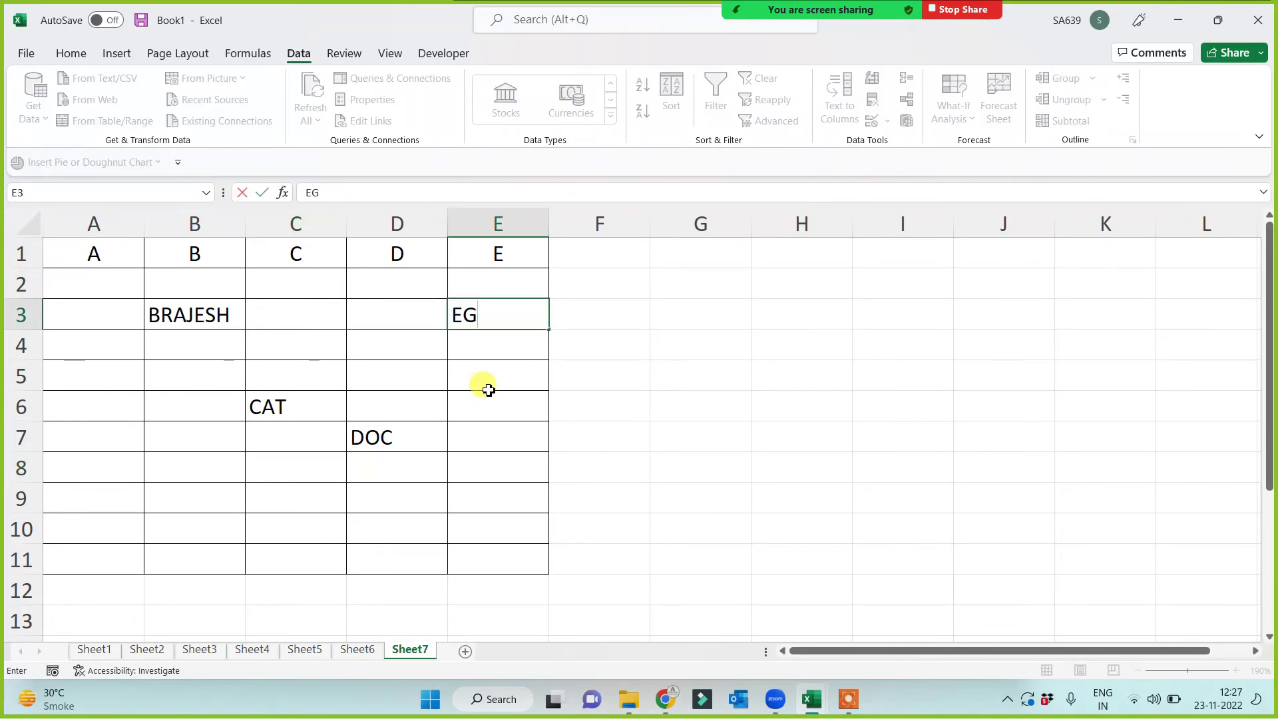
key("BackSpace")
type("LE")
key("Return")
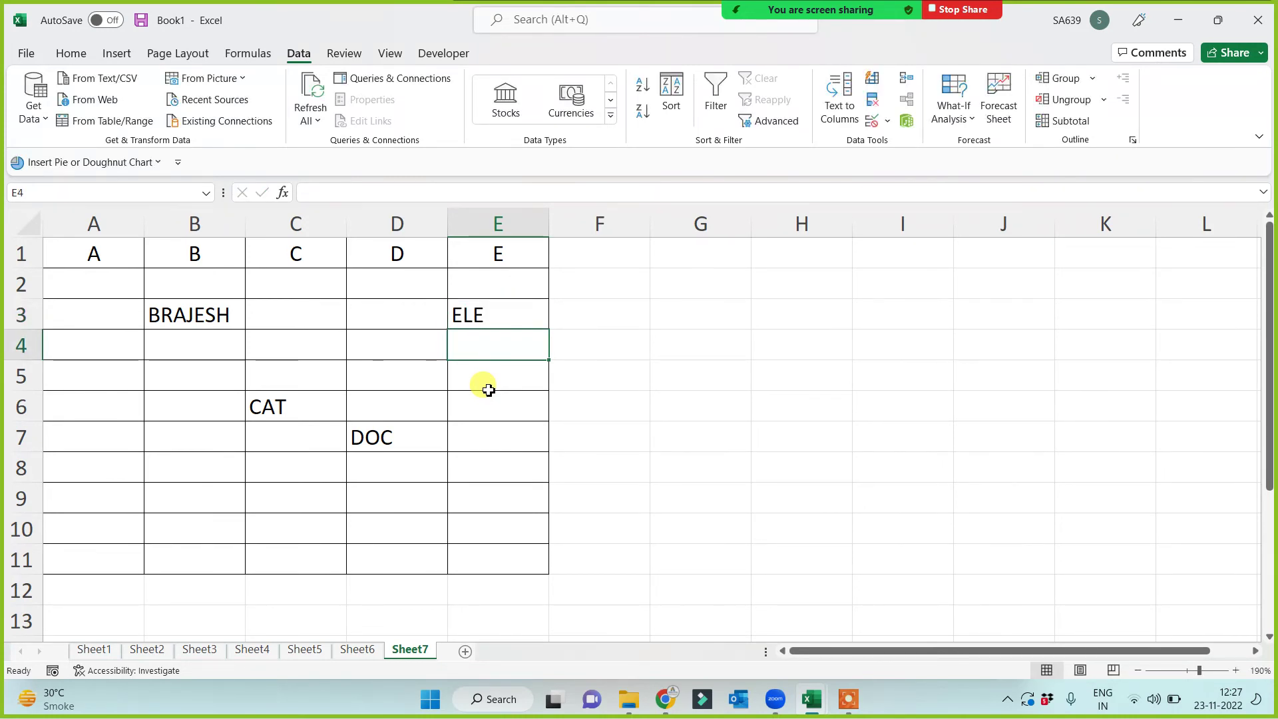
Fill D4:D10 with words starting with D, such as DIMP and DAMRU.
key("Left")
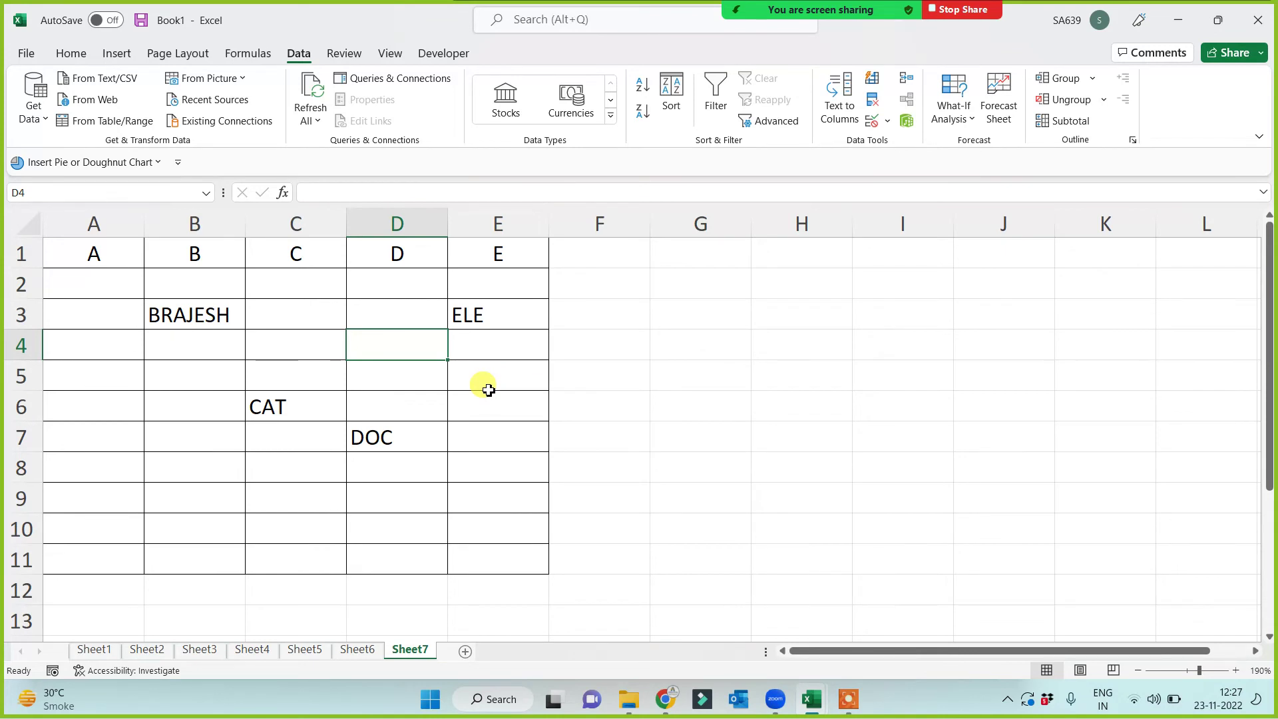
type("DEEPK")
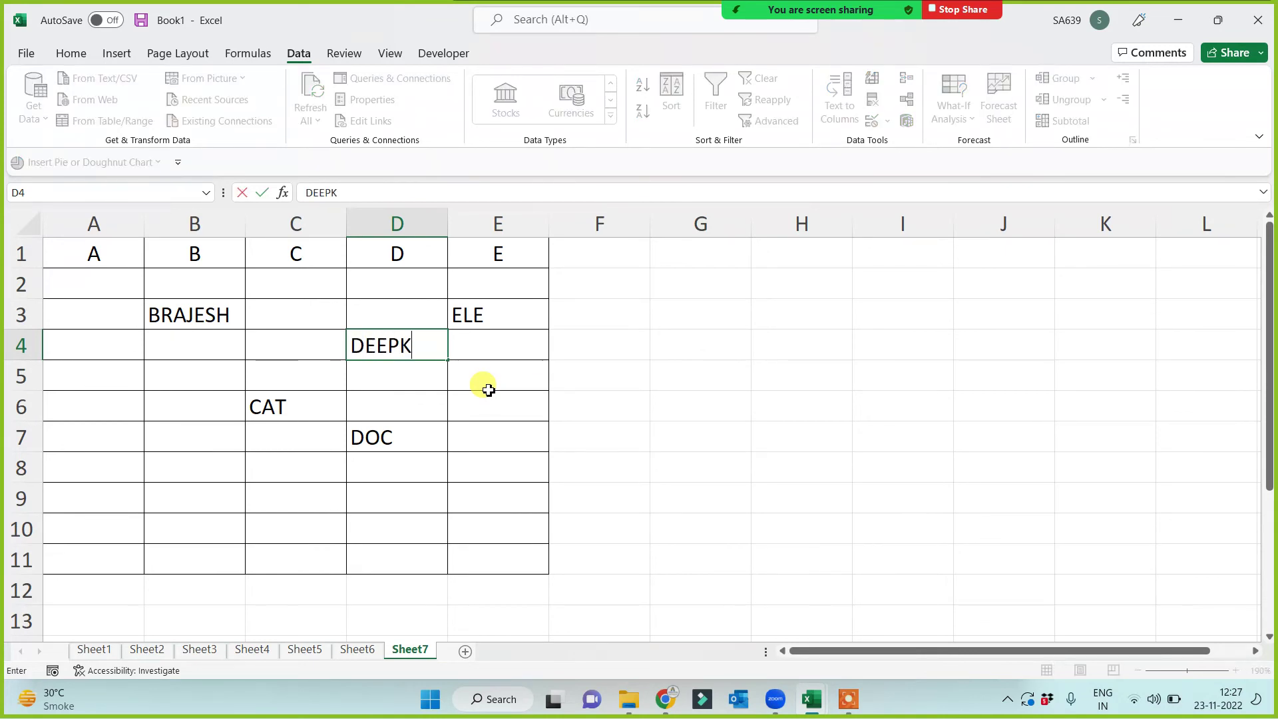
type("I KA")
key("Return")
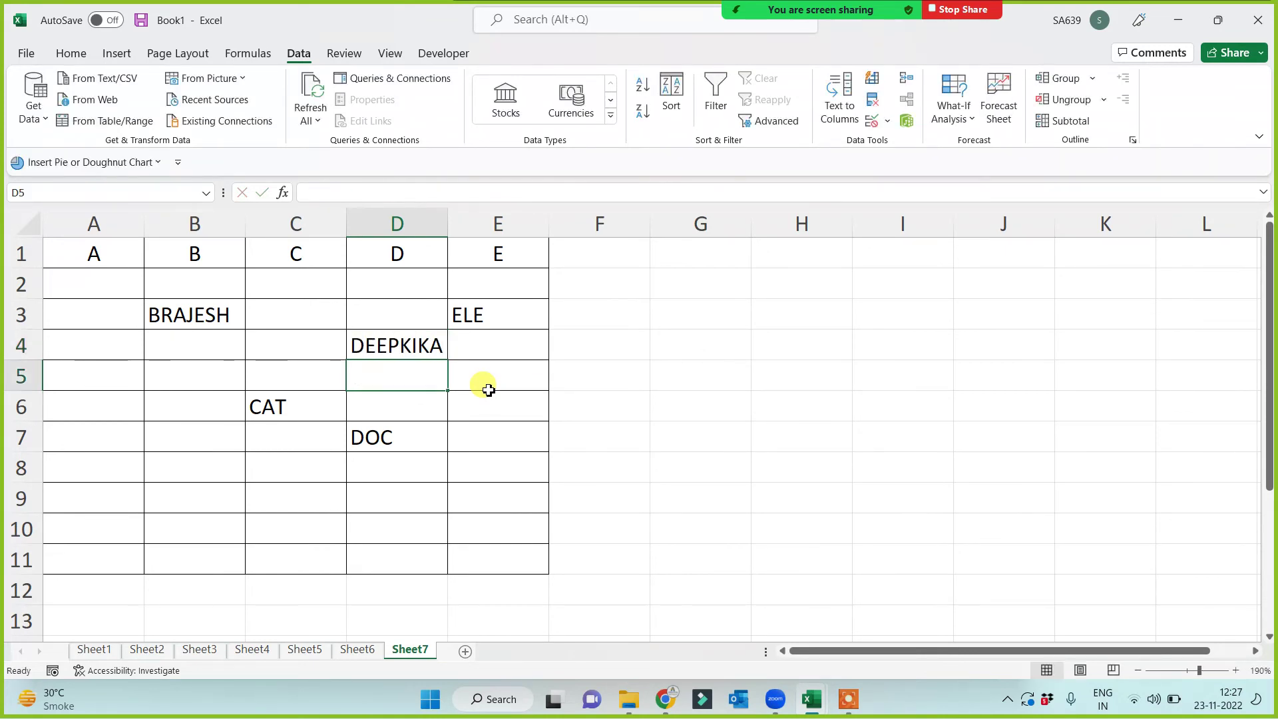
type("DIMP")
key("Return")
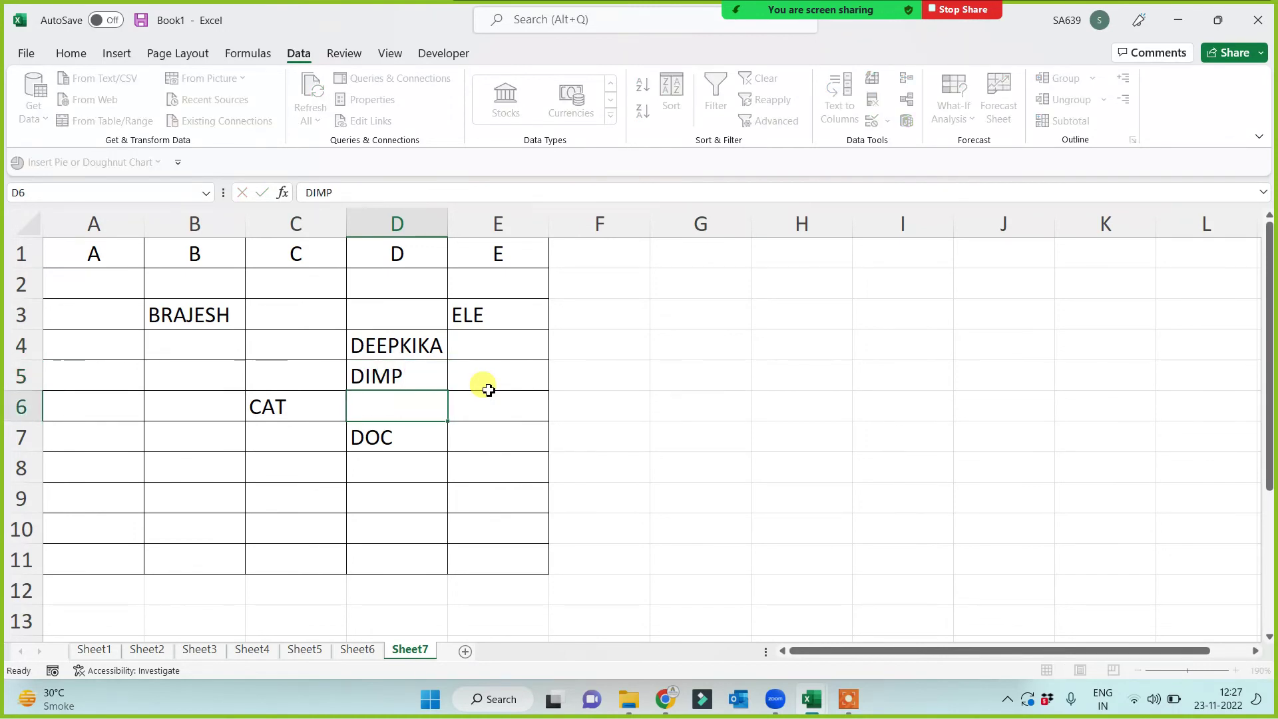
type("DI")
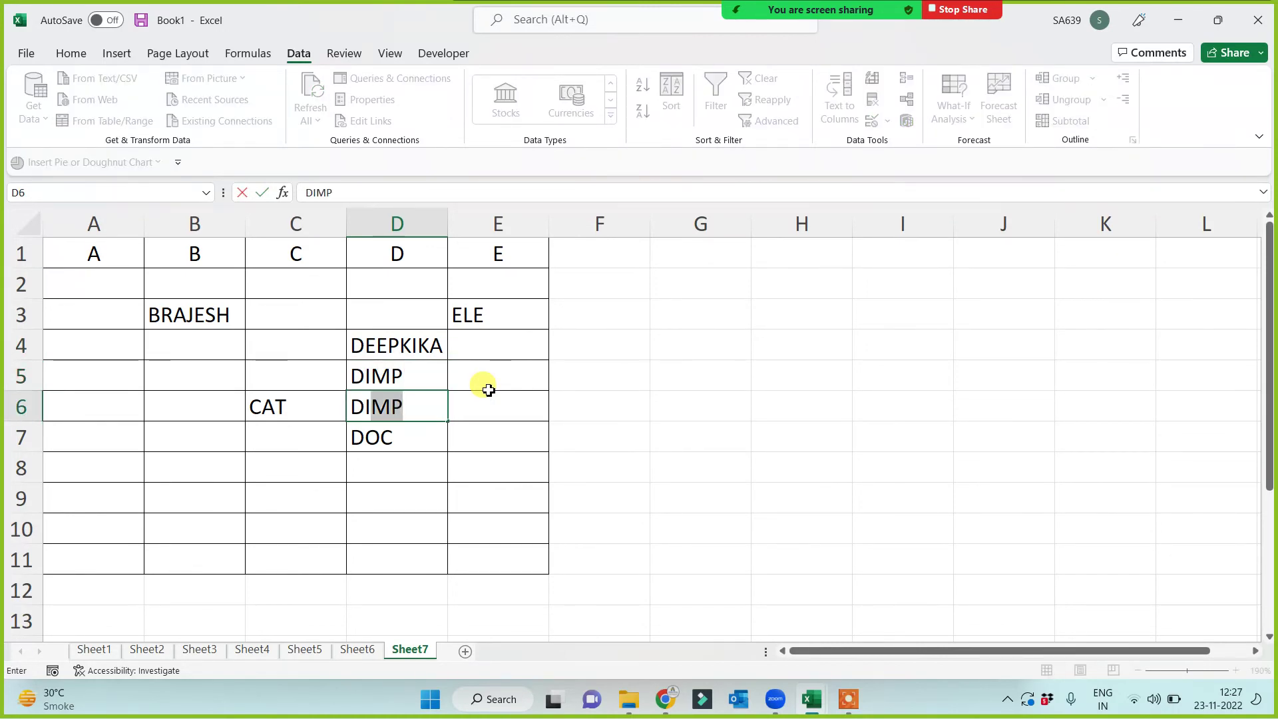
type("NBANDHU")
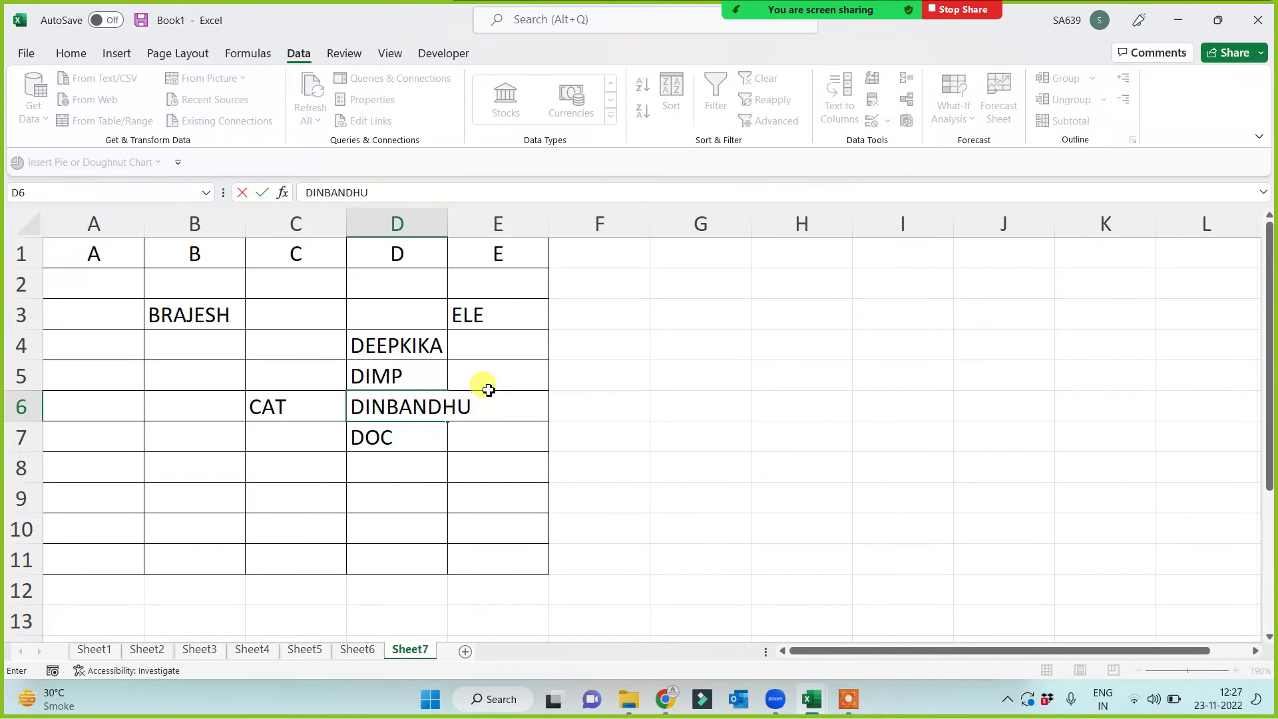
key("Return")
key("Return")
type("DIN")
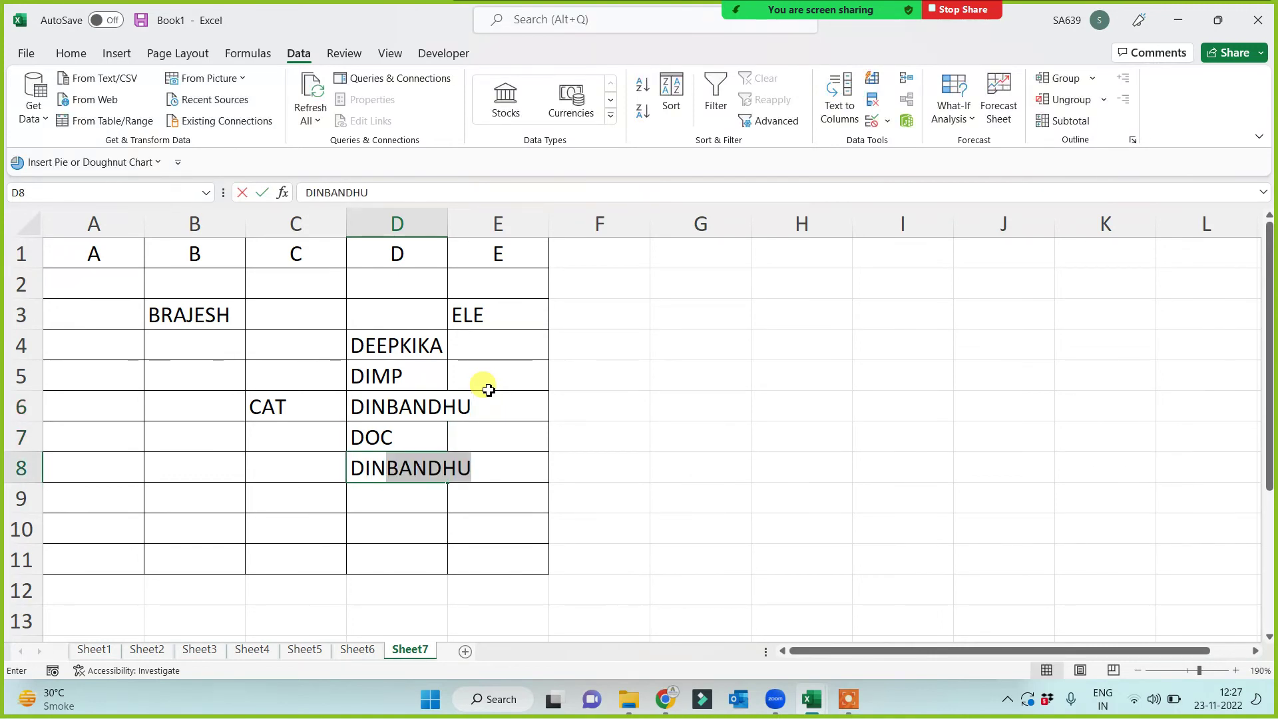
type("ESH")
key("Return")
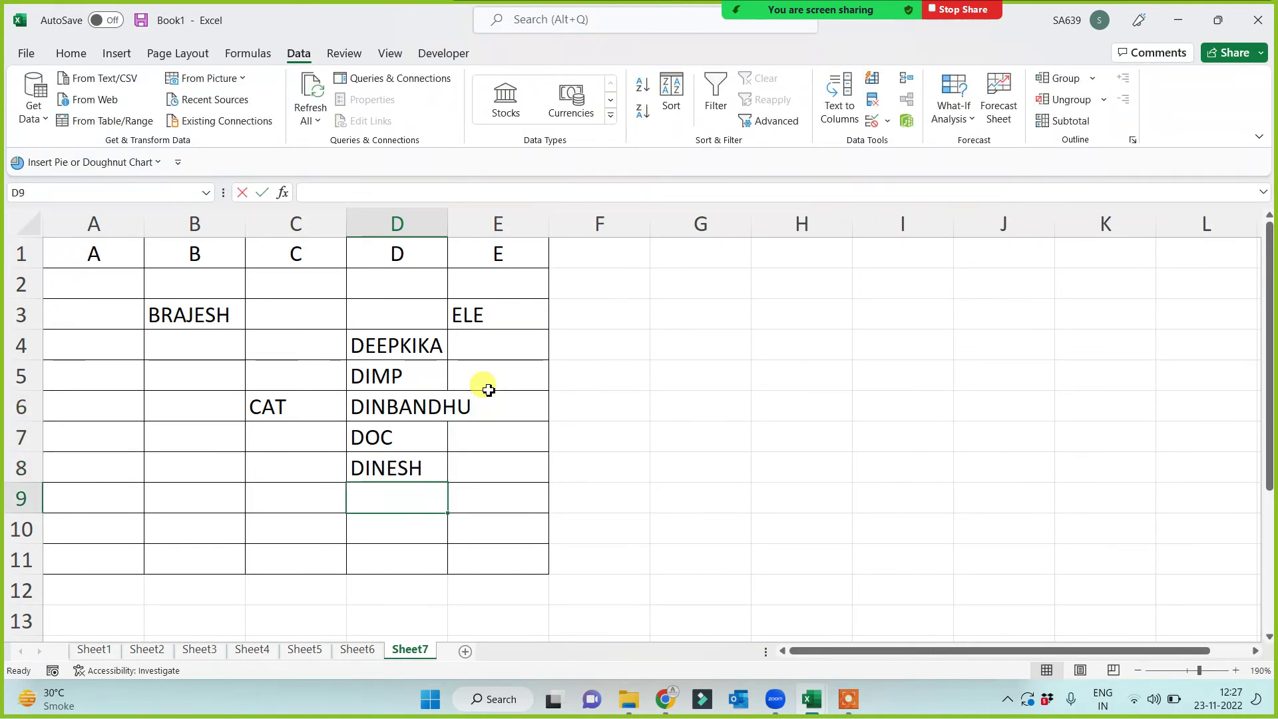
type("DOHONI")
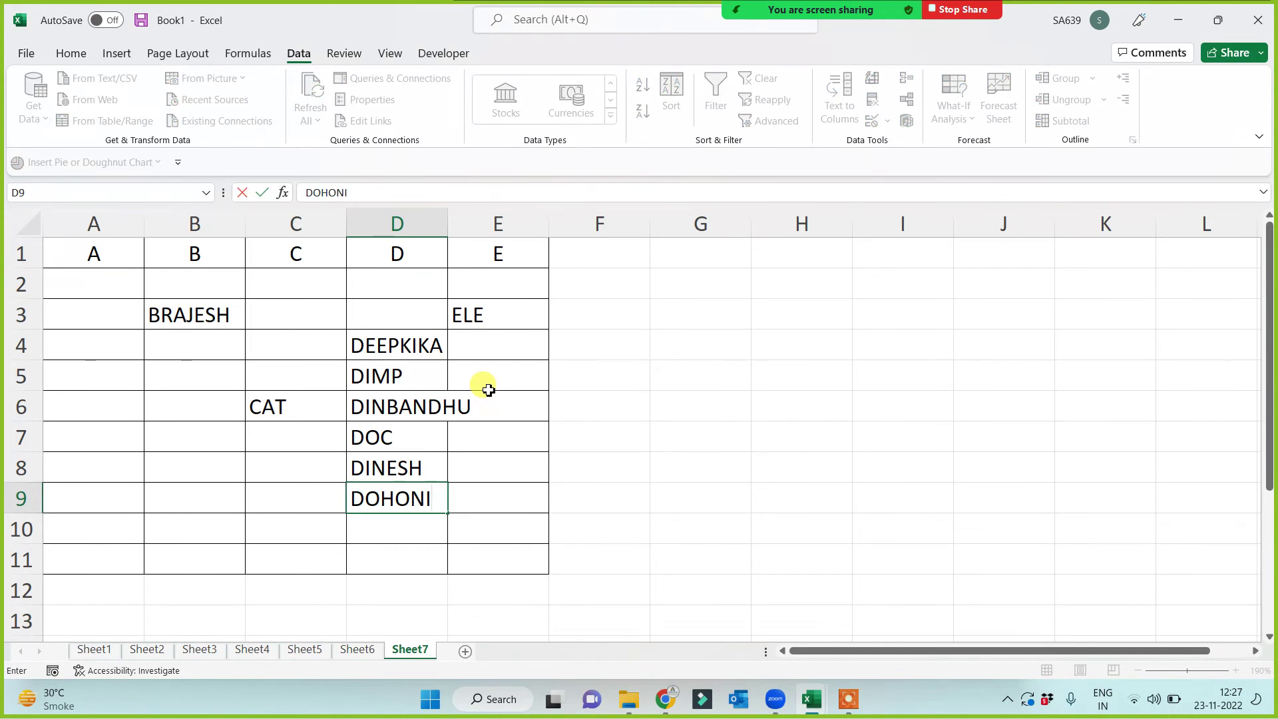
key("Return")
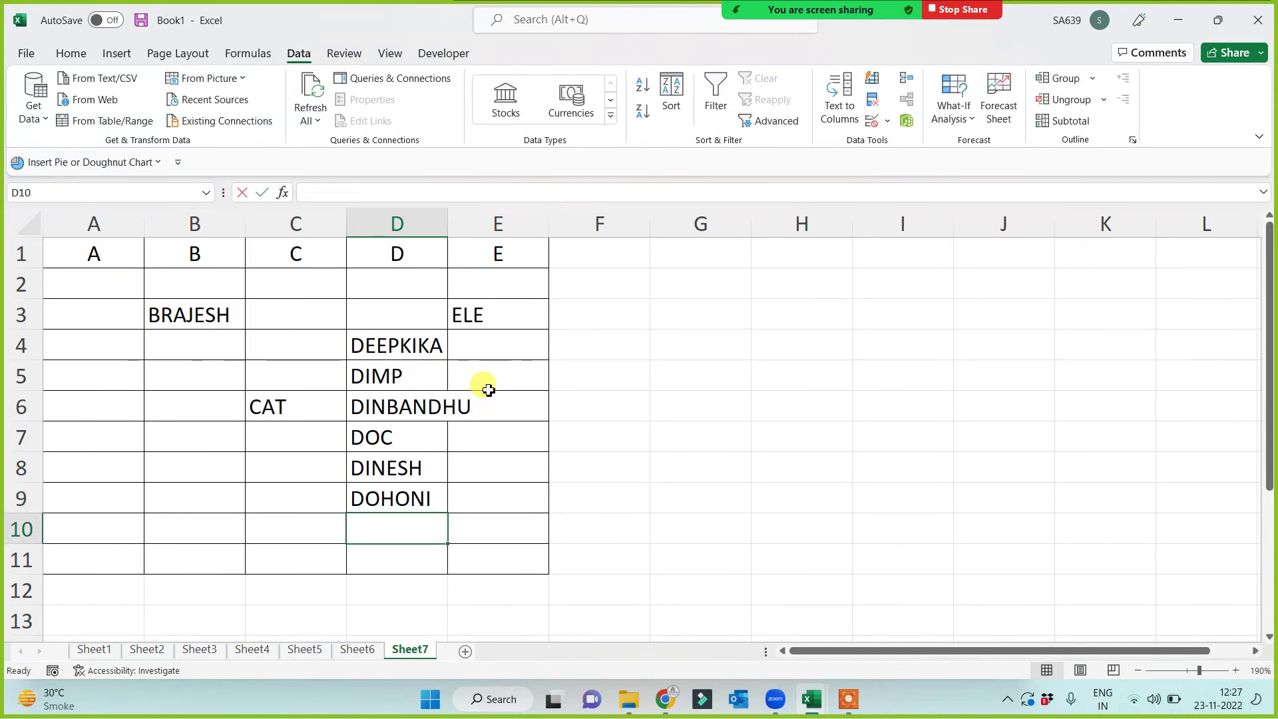
type("DAMRU")
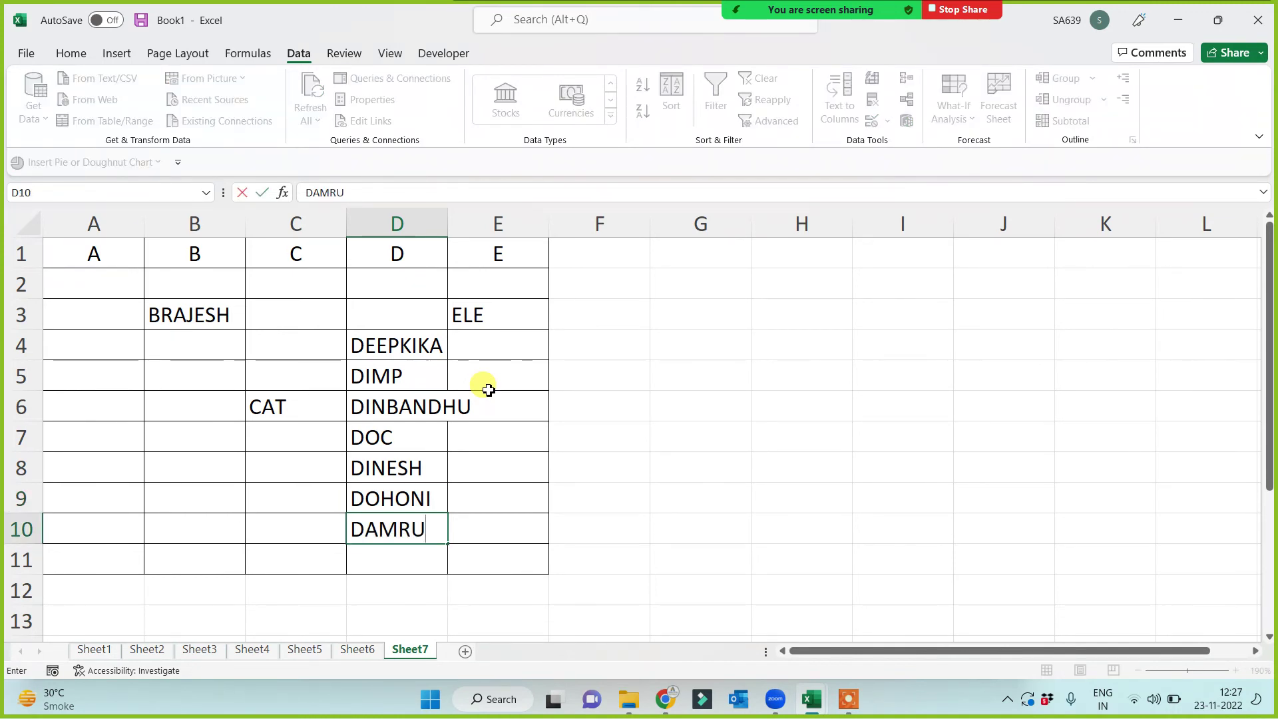
key("Return")
Enter COW, COCO and COKE in C2:C4, plus C-names in C5 and C7.
key("Left")
key("Up")
key("Up")
key("Up")
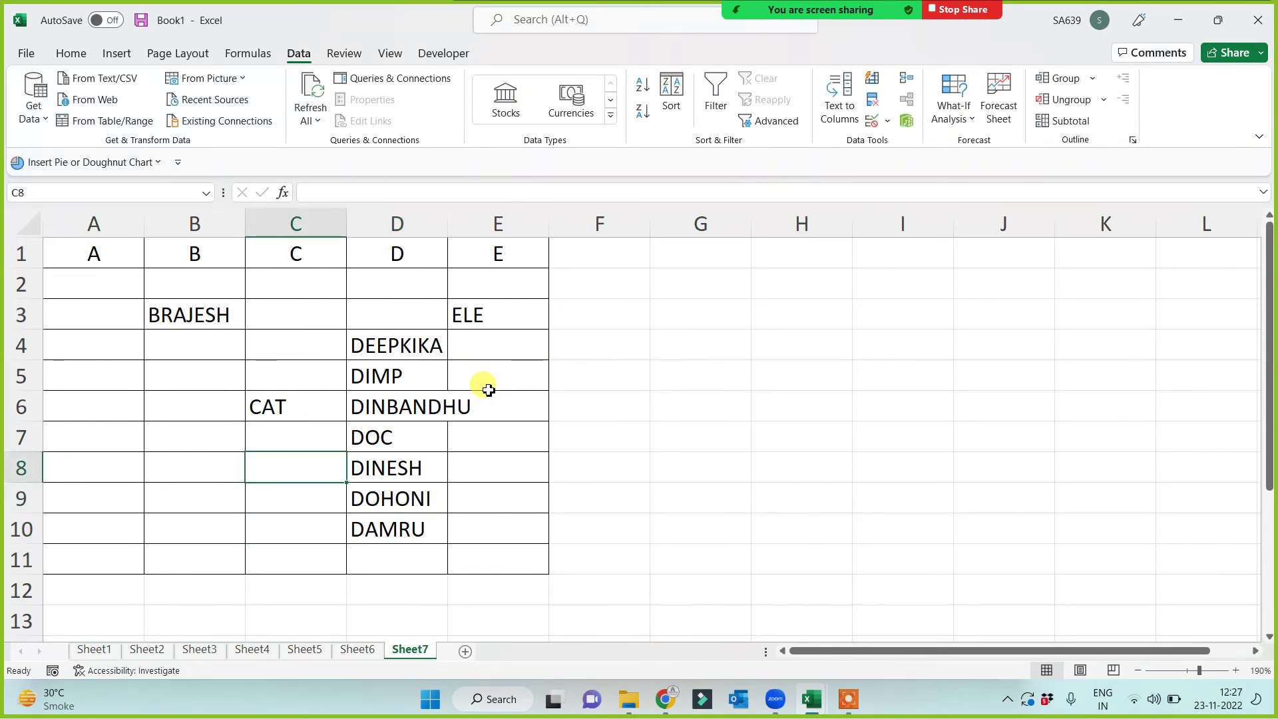
key("Up")
key("Up")
key("Up")
key("Up")
key("Up")
key("Up")
type("COW")
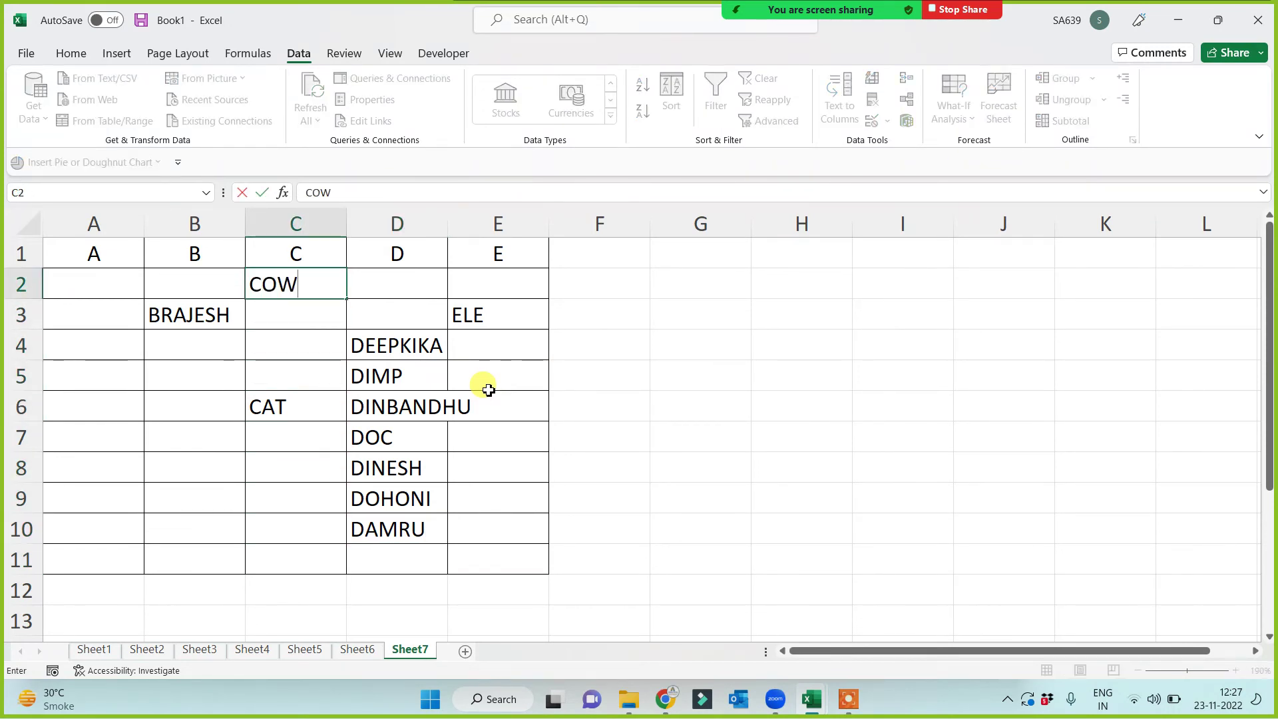
key("Return")
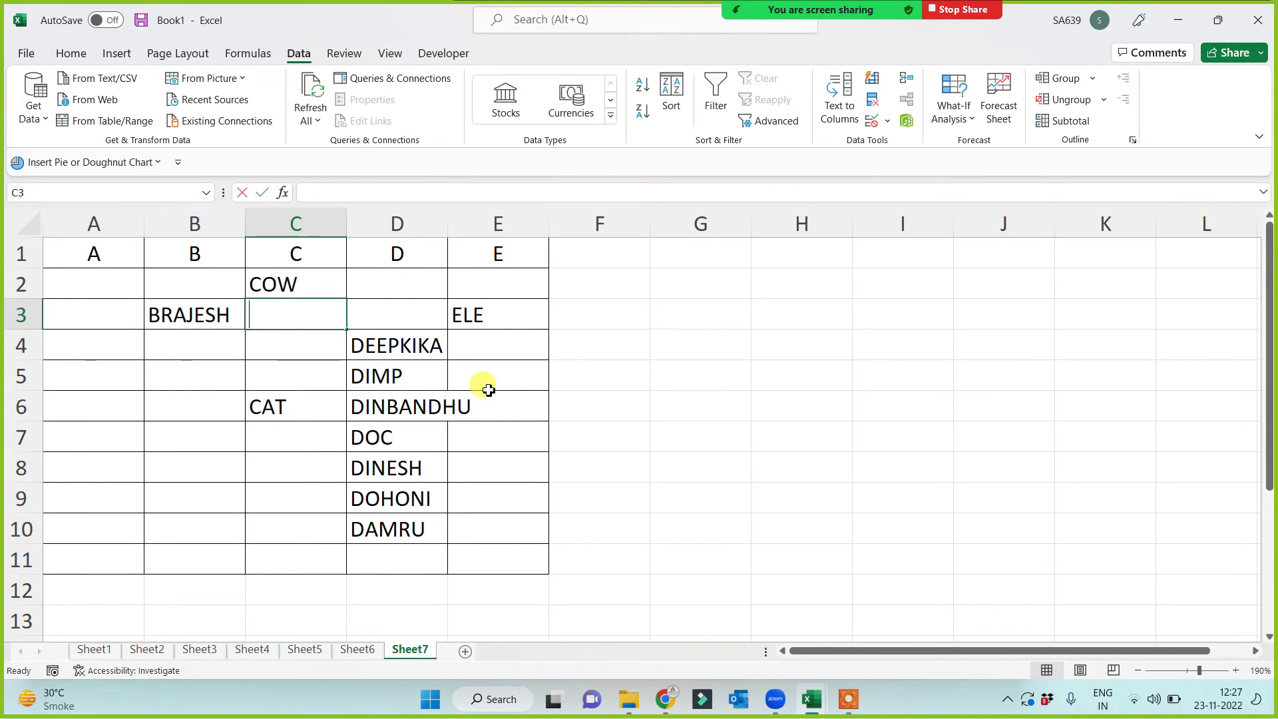
type("CAT")
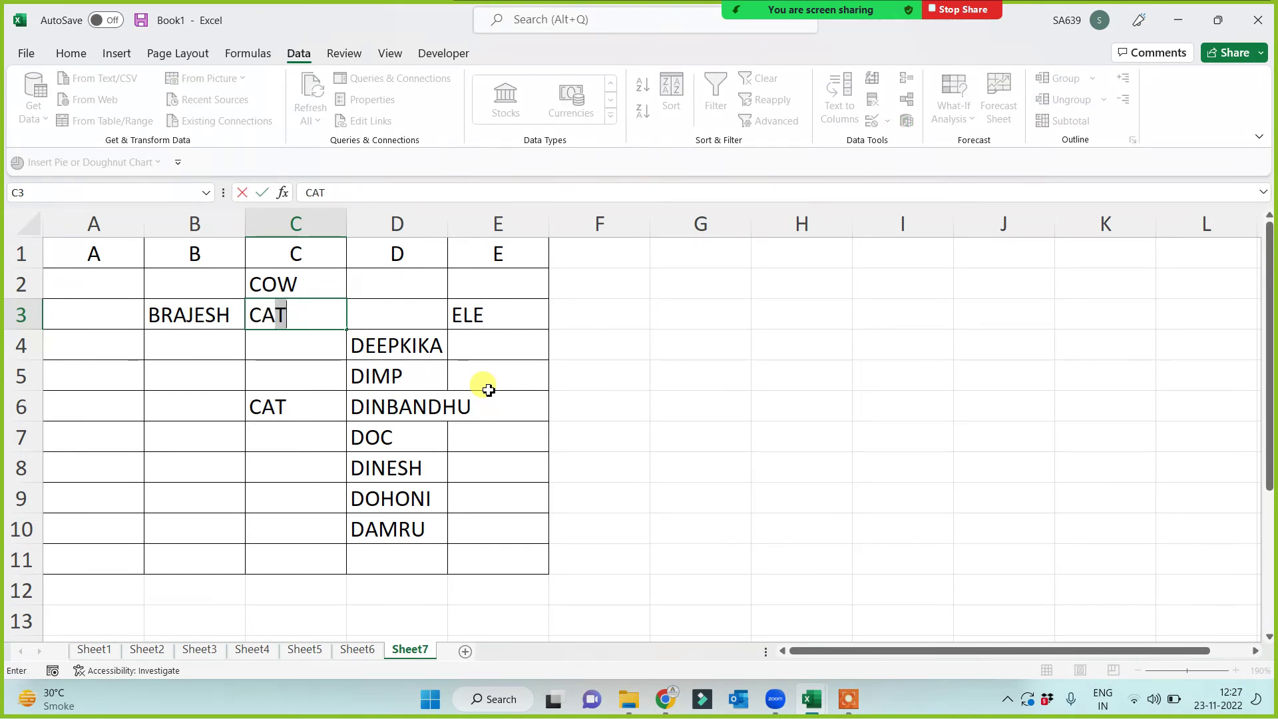
key("BackSpace")
key("BackSpace")
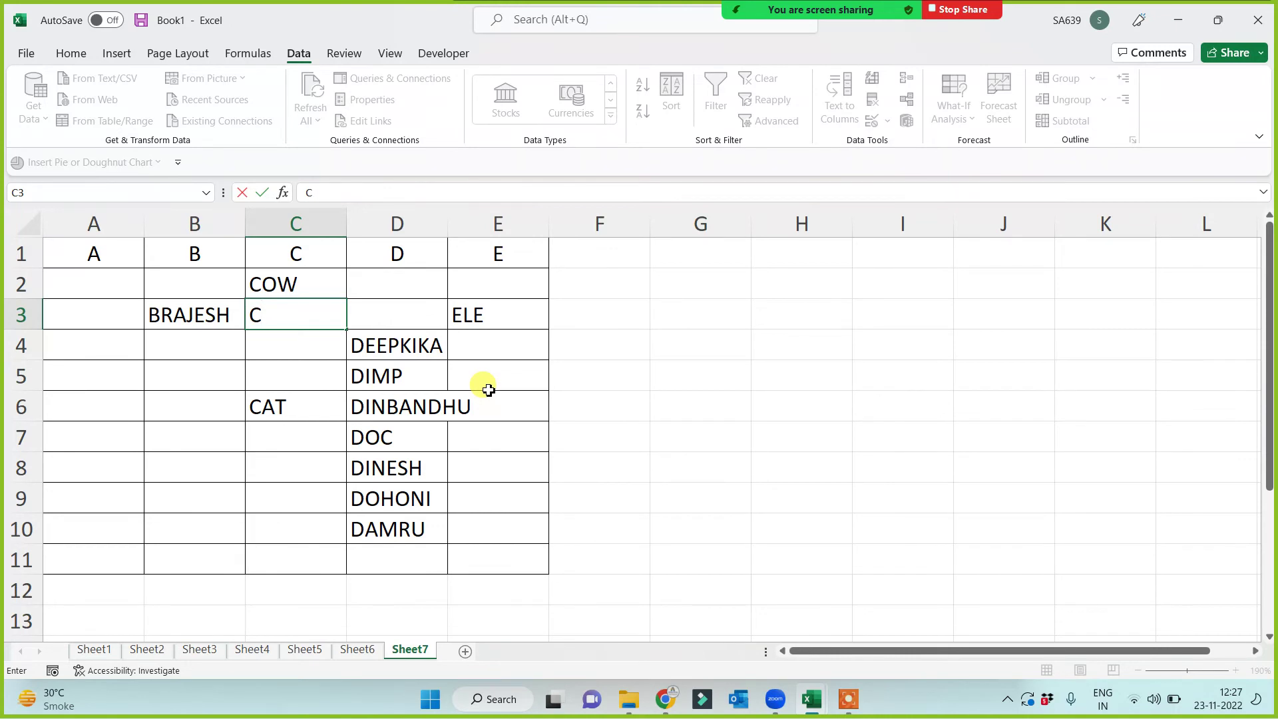
type("O")
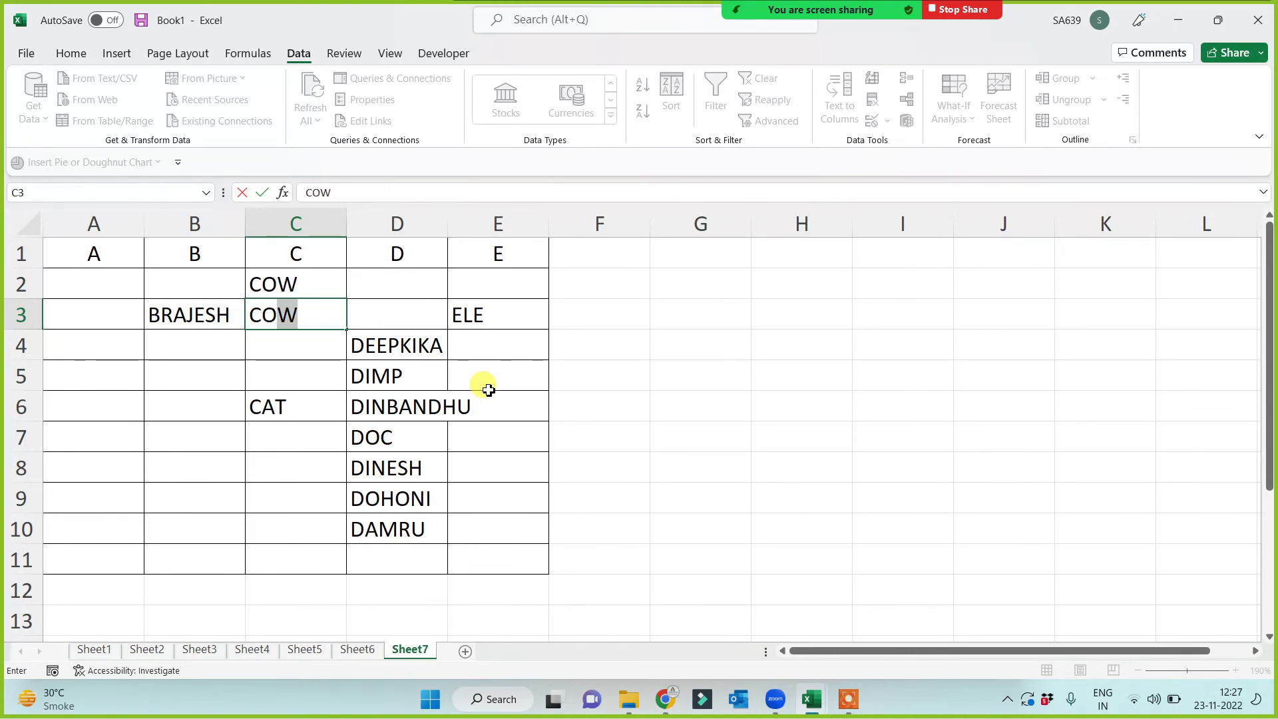
type("CO")
key("Return")
type("CO")
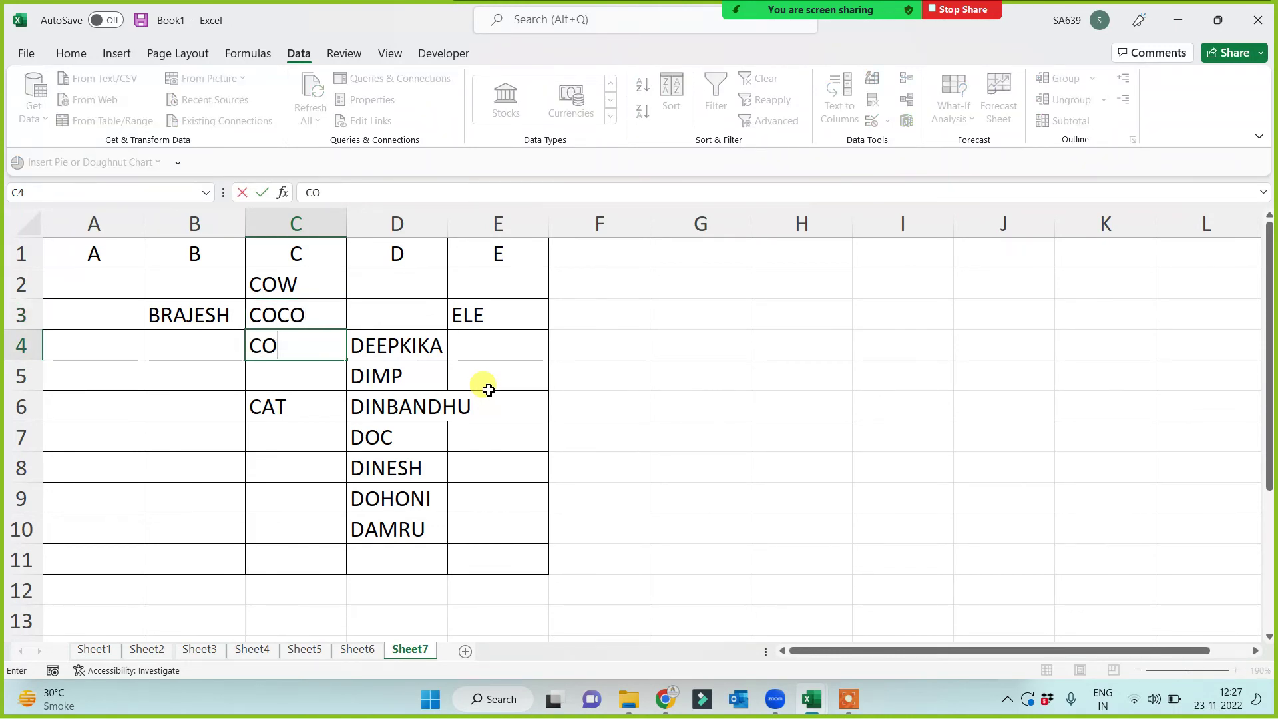
type("KE")
key("Return")
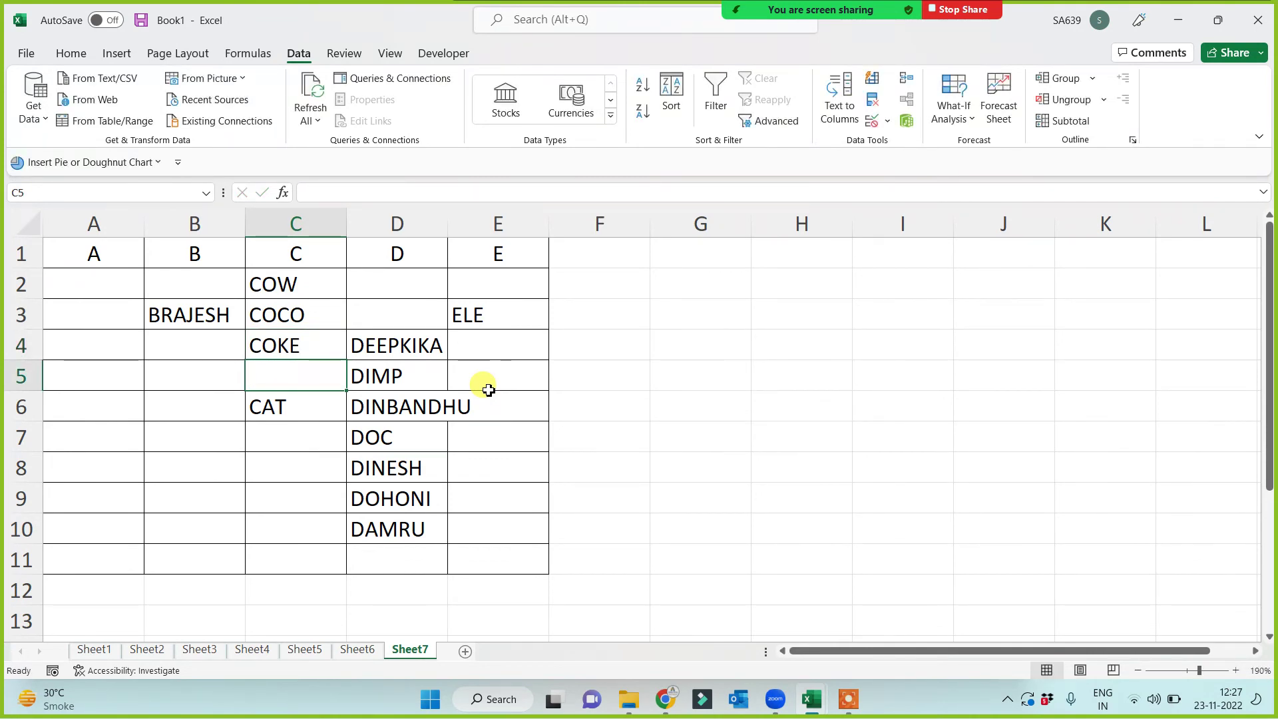
type("CHAN")
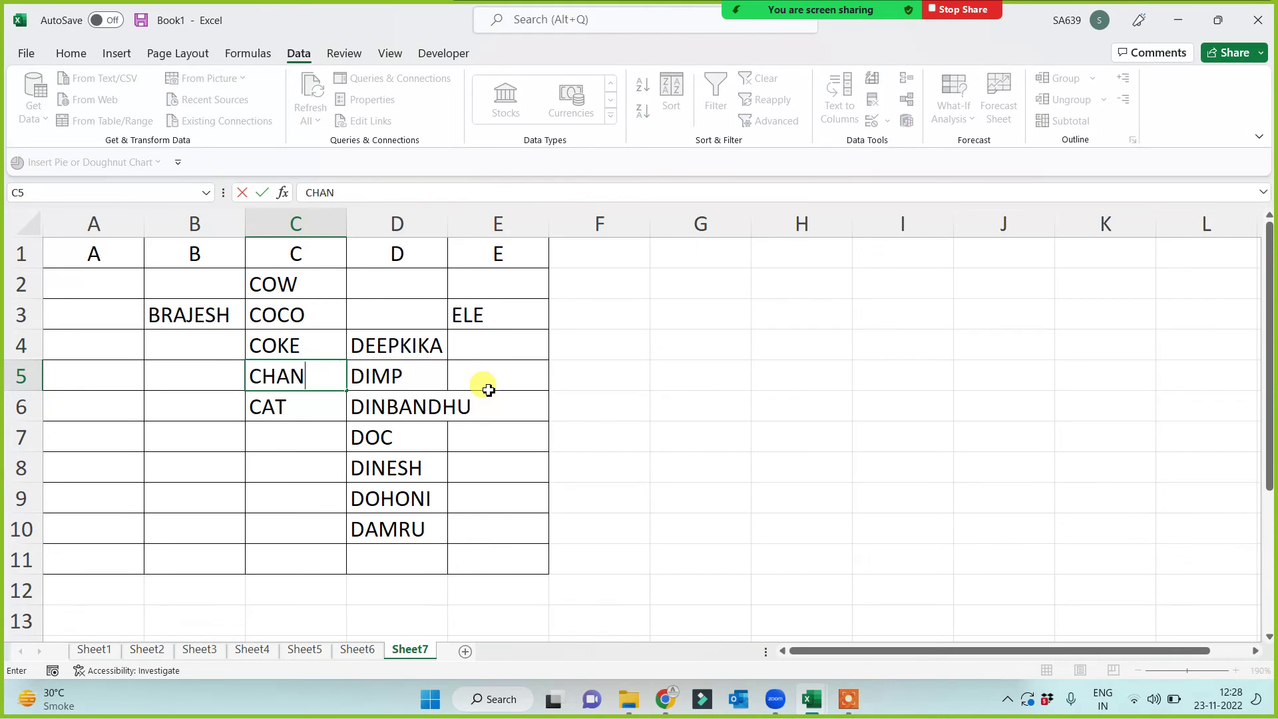
type("DAN")
key("Return")
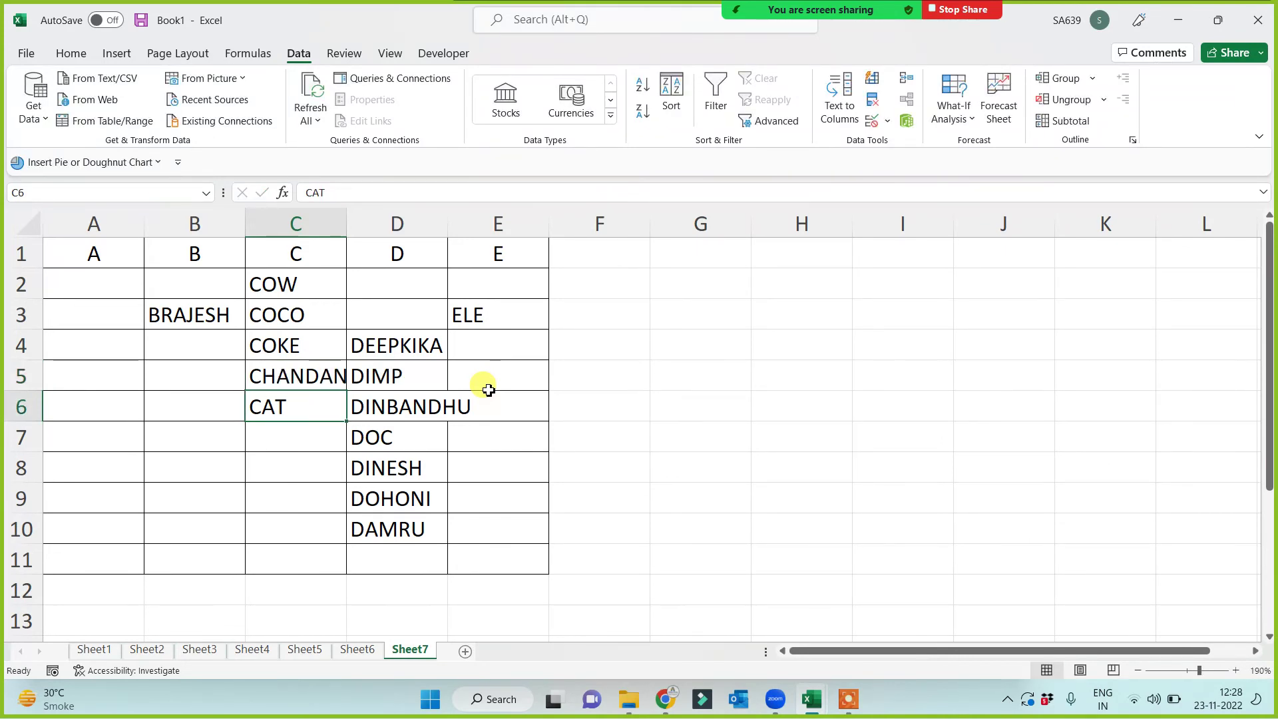
left_click(258, 438)
type("CH")
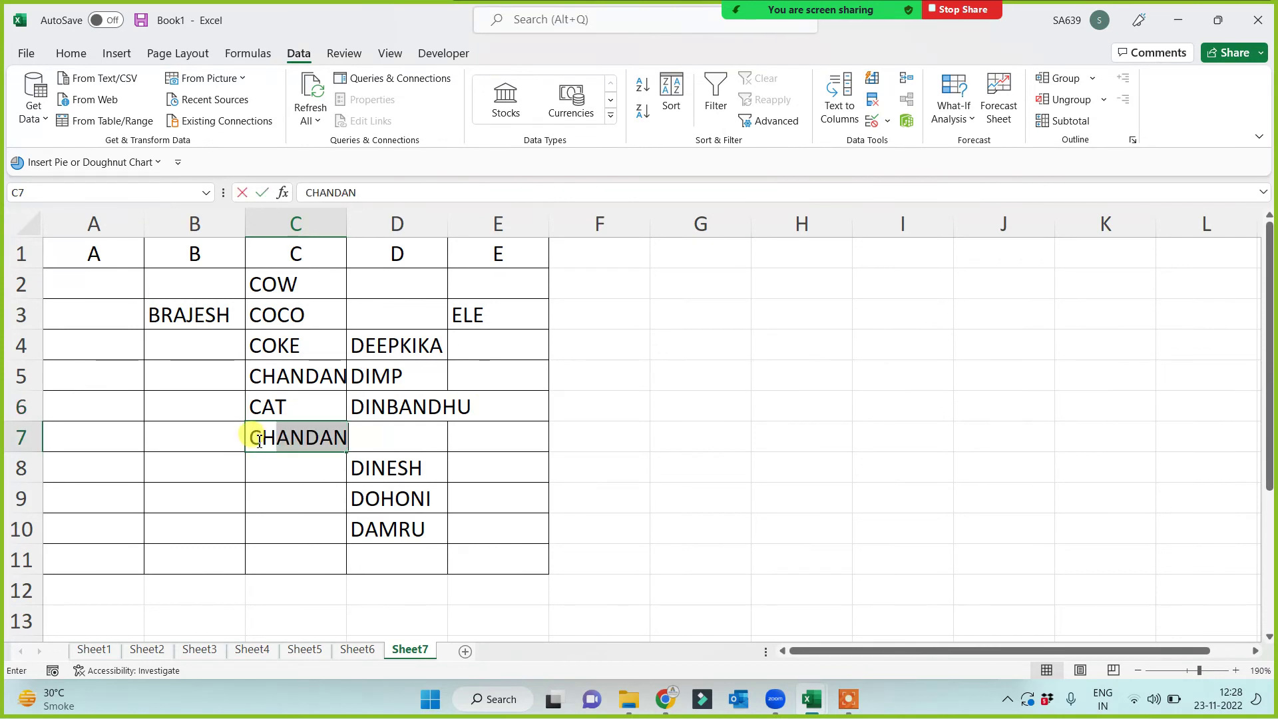
type("AN")
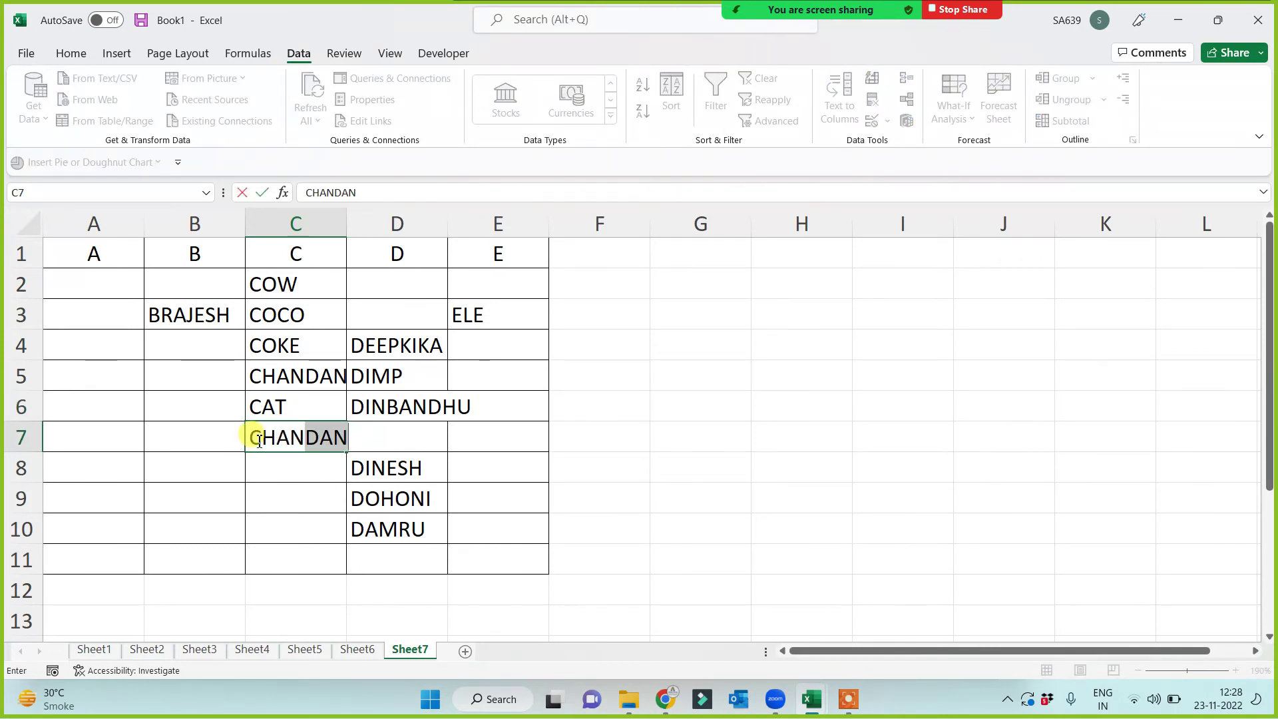
type("DNI")
key("Return")
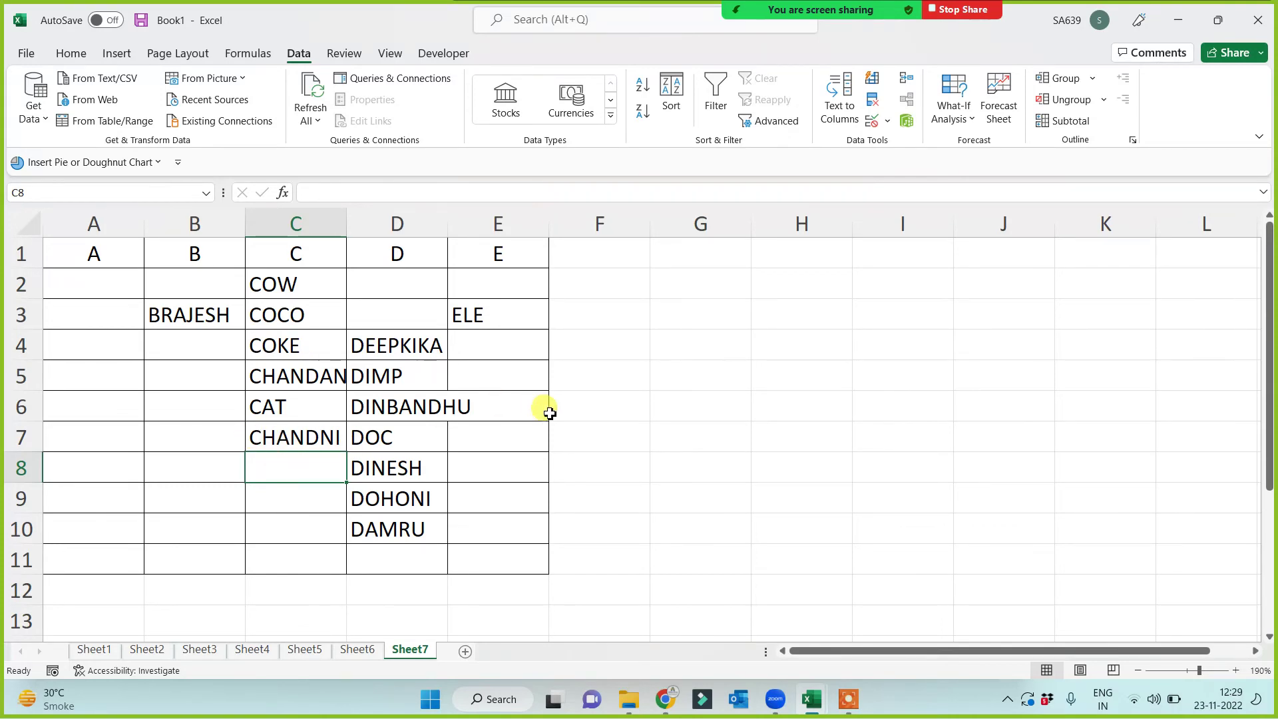
Type the caption DATA VALIDATION? into cell G4 beside the table.
left_click(684, 428)
left_click(714, 342)
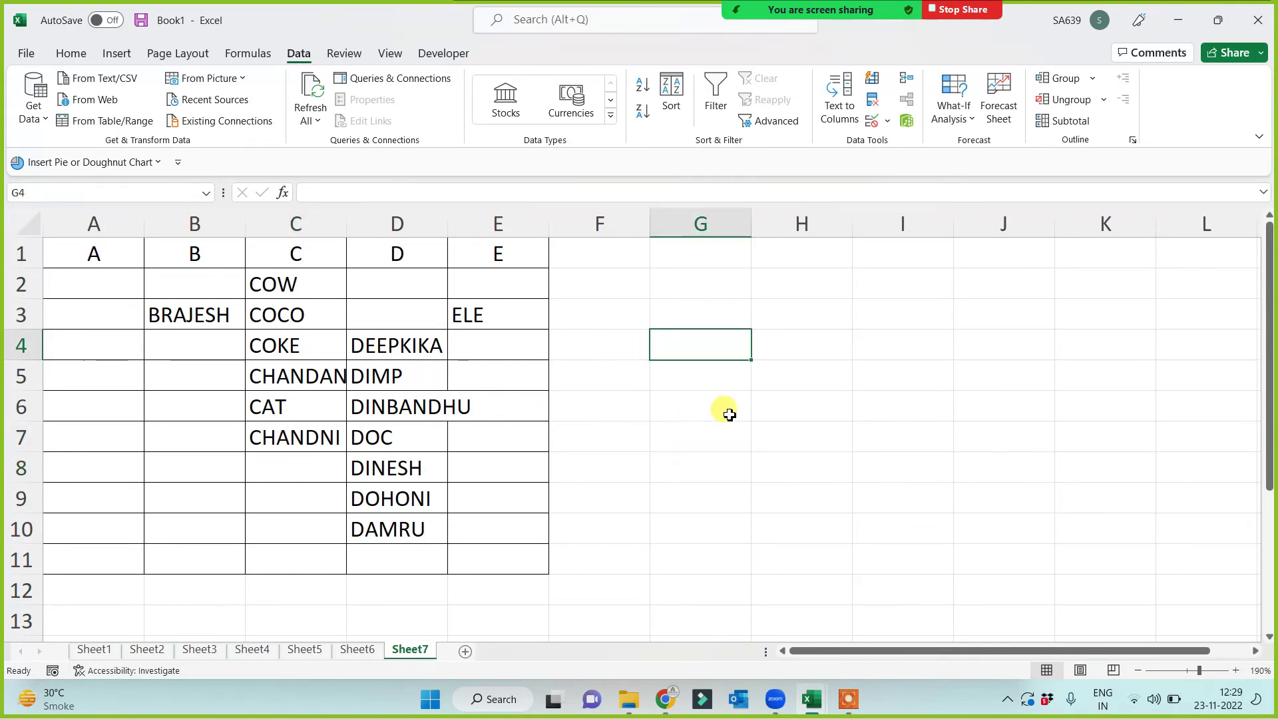
type("DATA VALID")
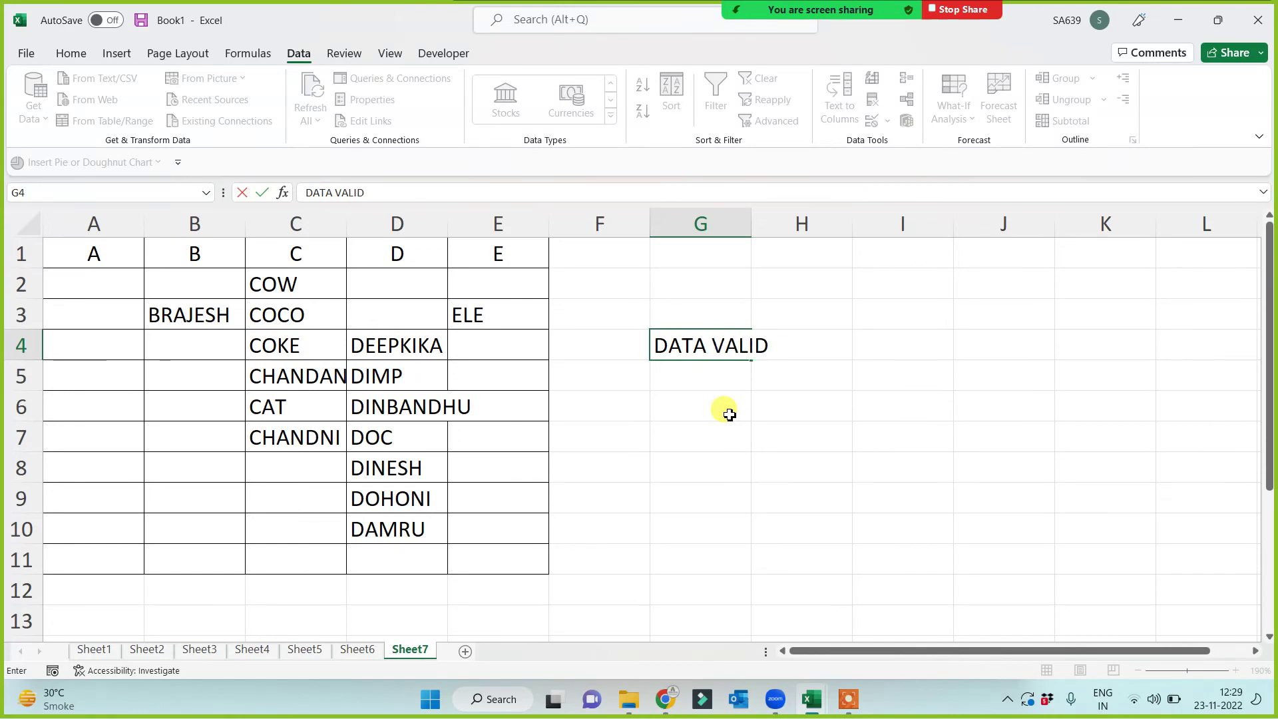
type("ATION")
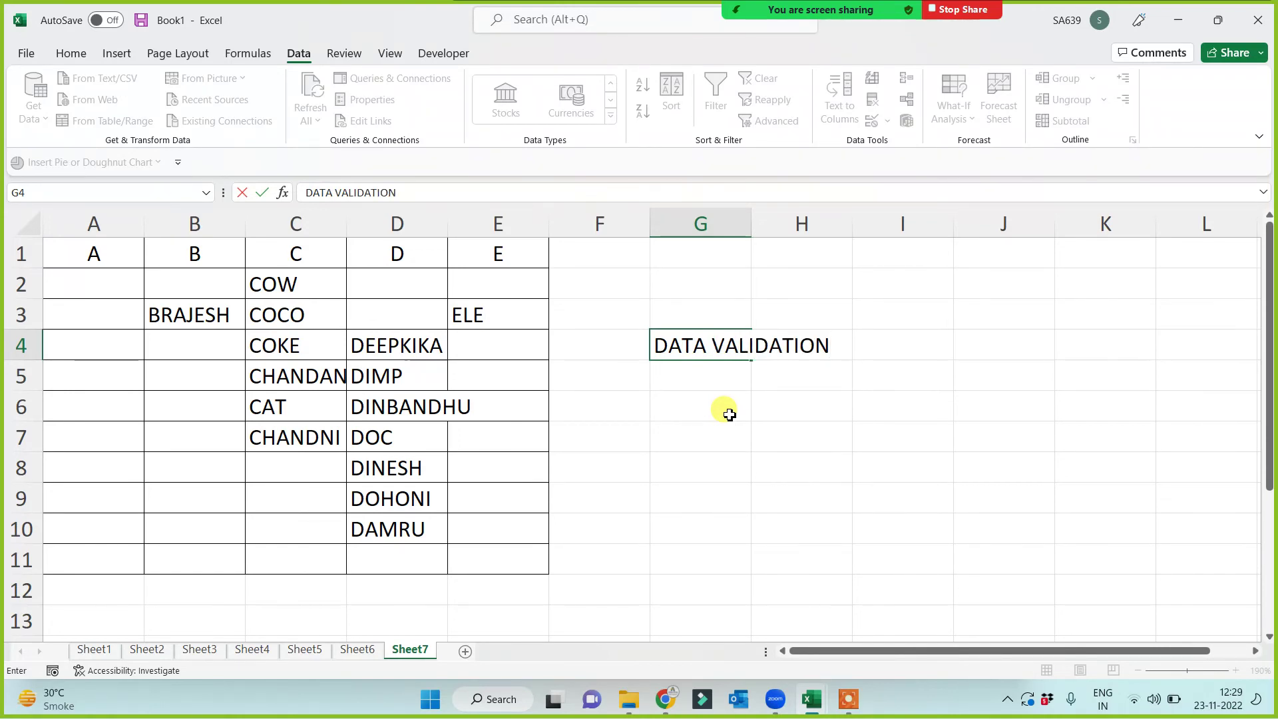
type("?")
key("Return")
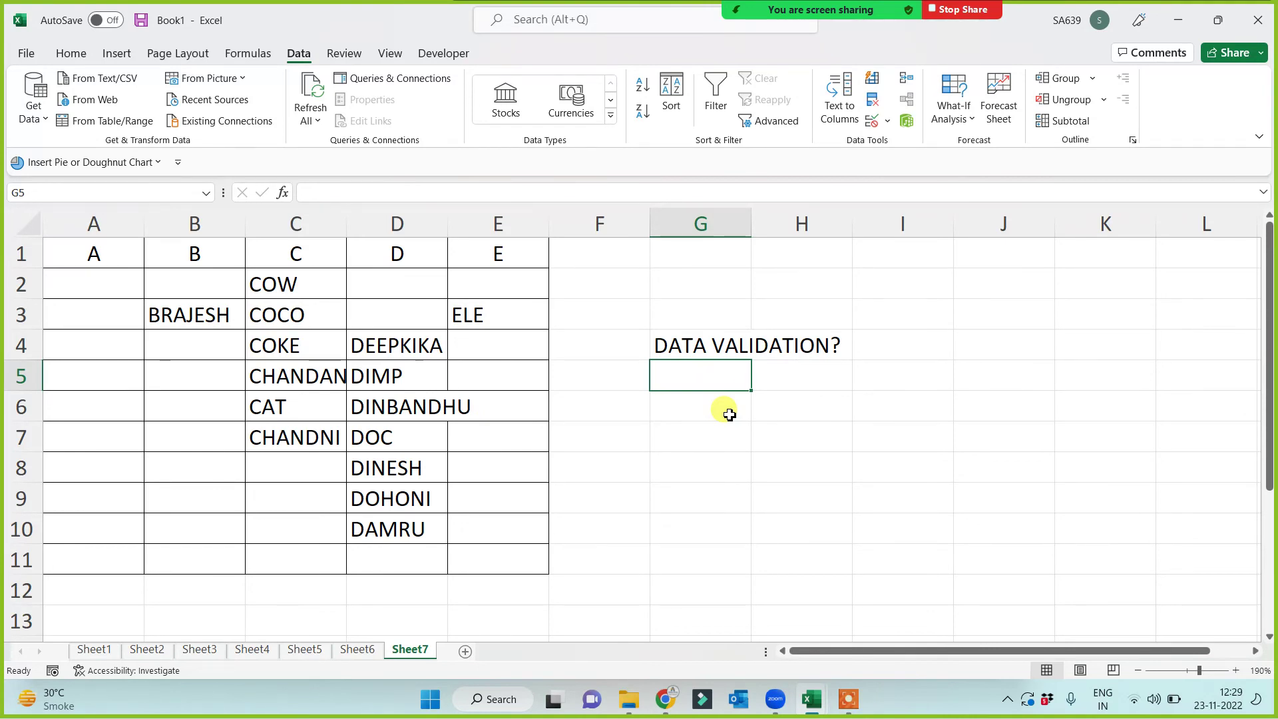
Add Sheet8, type Mob No. in A1 and widen column A to fit.
left_click(465, 651)
scroll(341, 399, "up", 5, "ctrl")
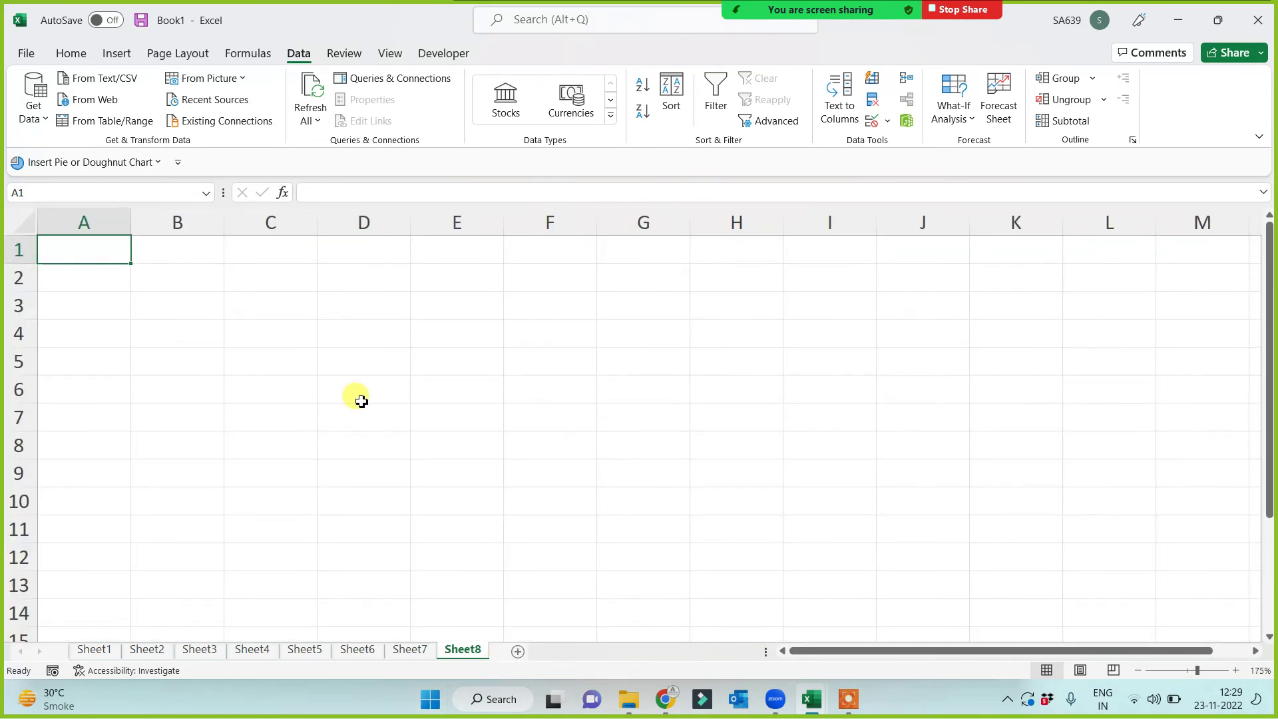
type("Mob No")
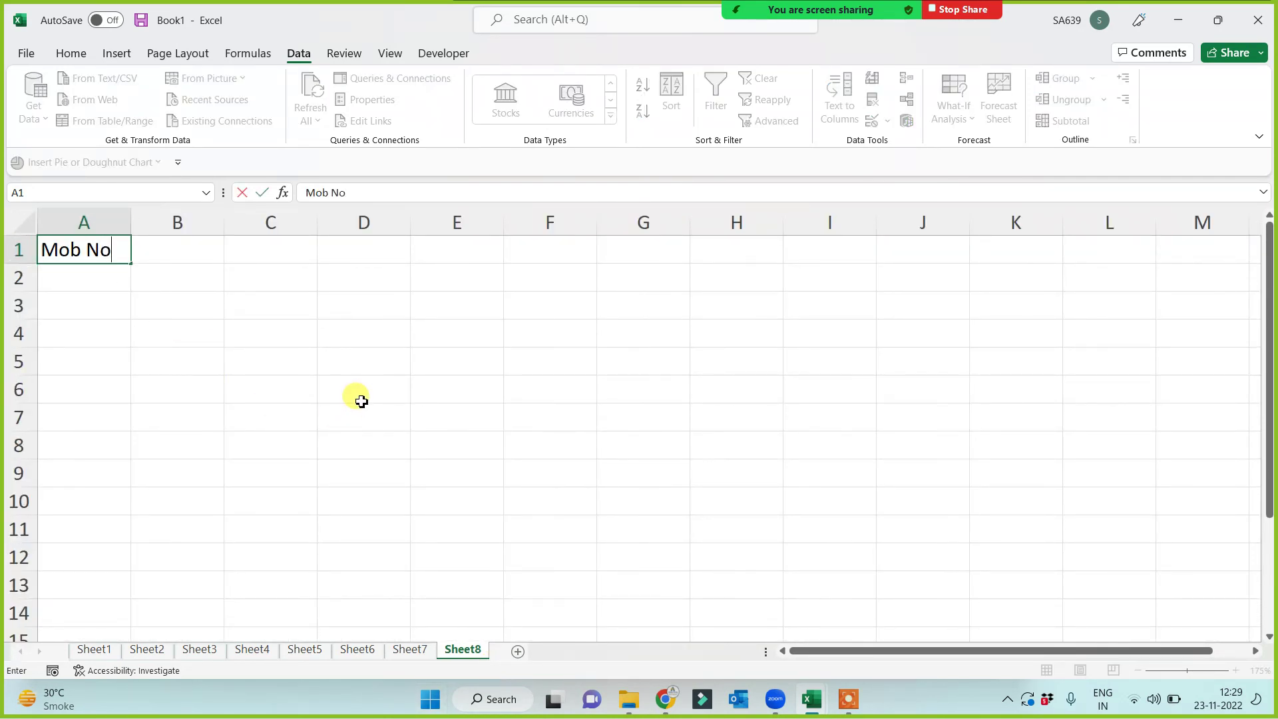
type(".")
left_click(200, 416)
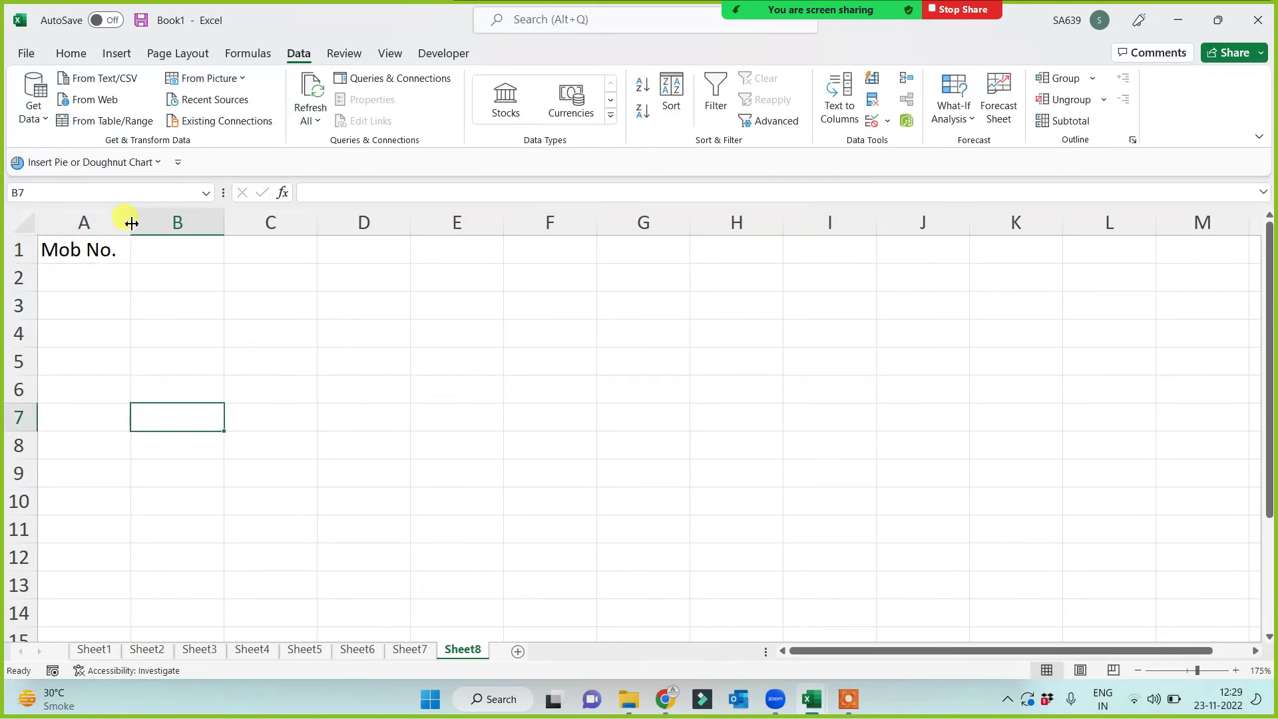
left_click_drag(131, 223, 170, 223)
scroll(466, 399, "up", 3, "ctrl")
Write the notes number, 10 digit and dup not allowed in D2:D4.
left_click(567, 407)
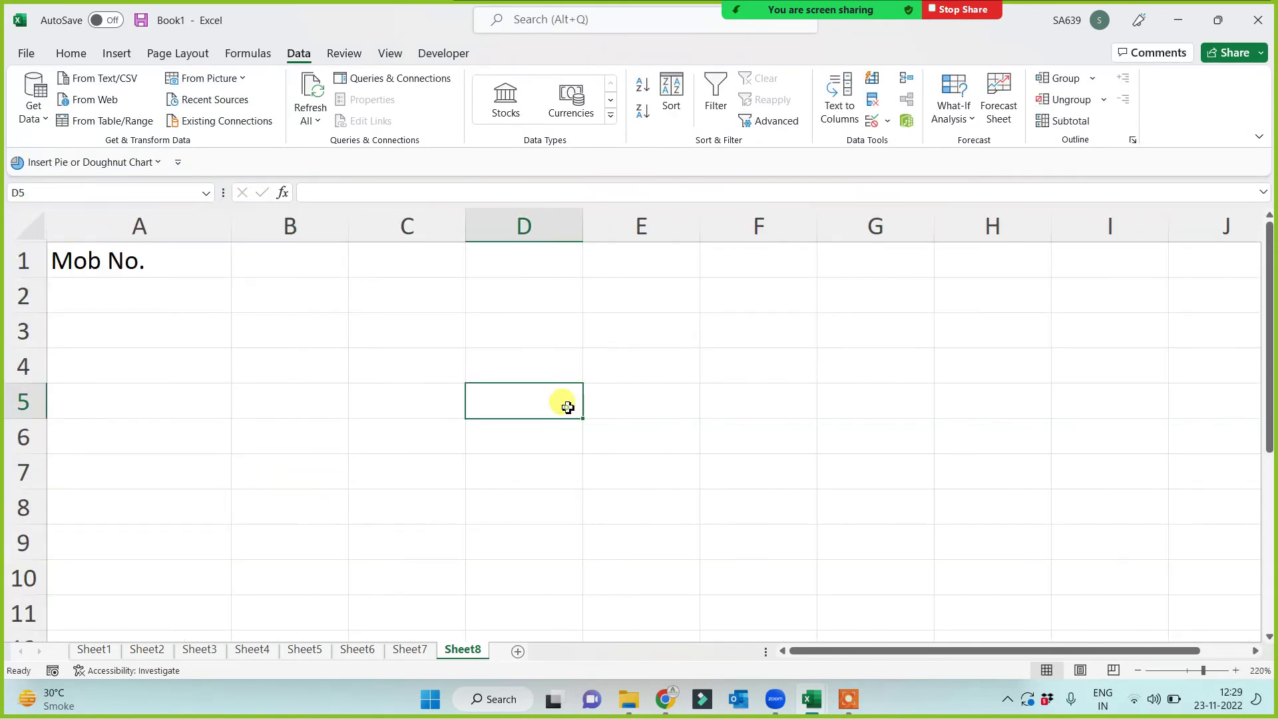
left_click(567, 334)
left_click(520, 296)
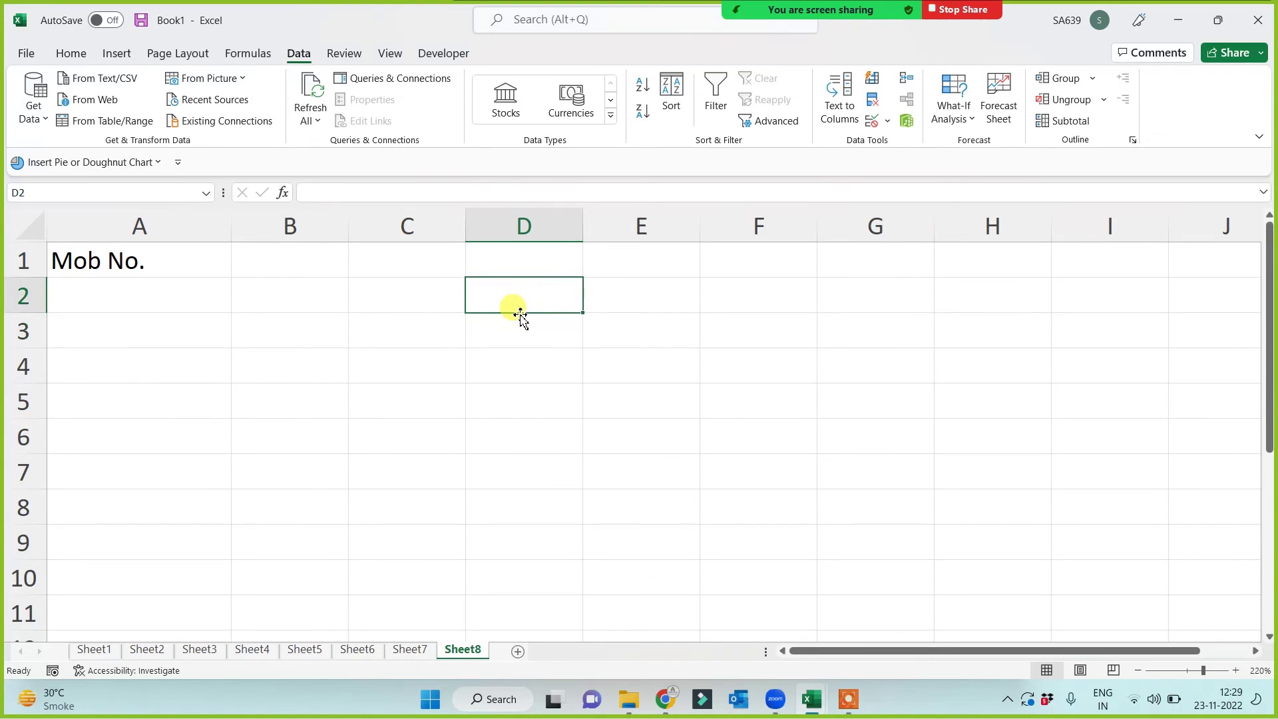
type("number")
key("Return")
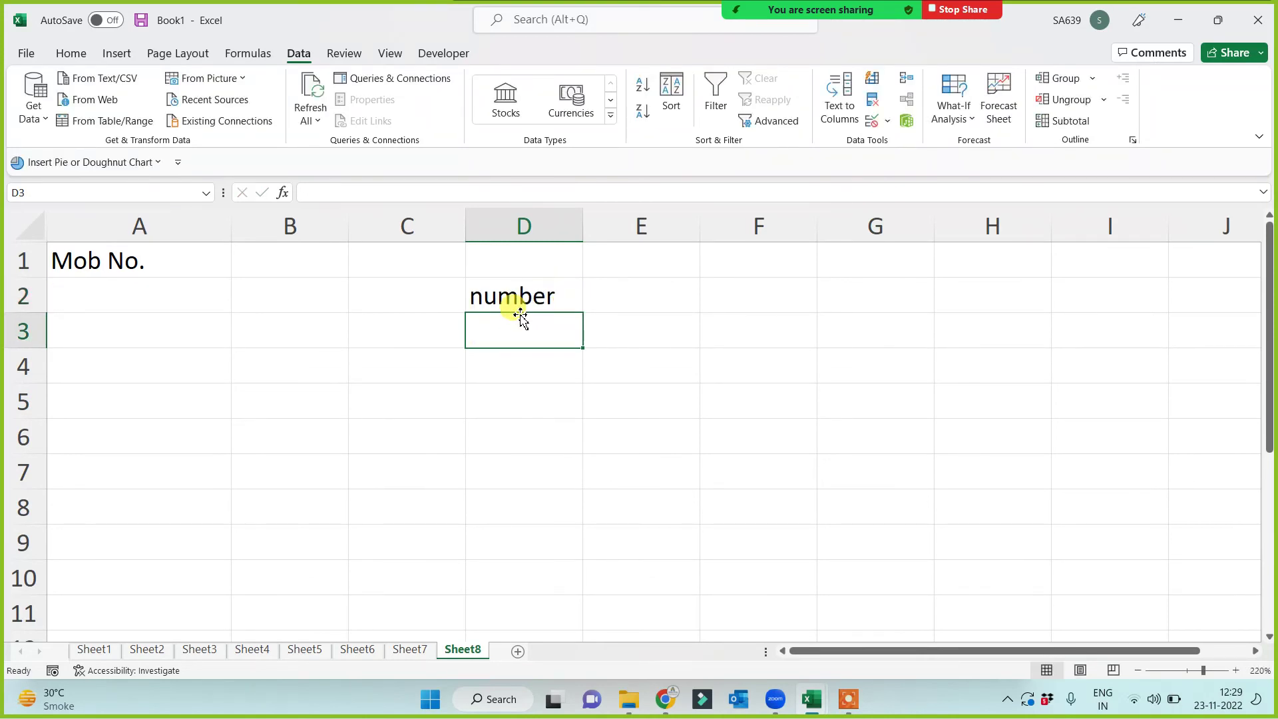
type("10 di")
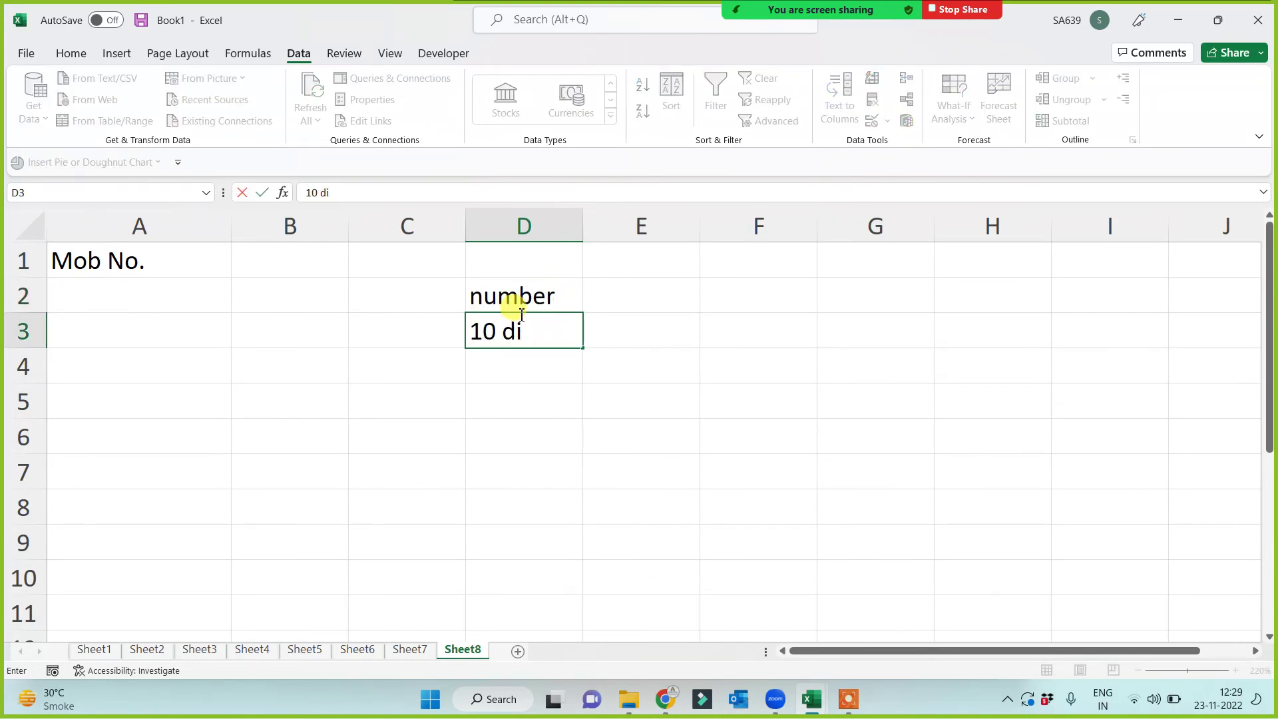
type("gi9t")
key("BackSpace")
key("BackSpace")
type("t")
key("Return")
type("d")
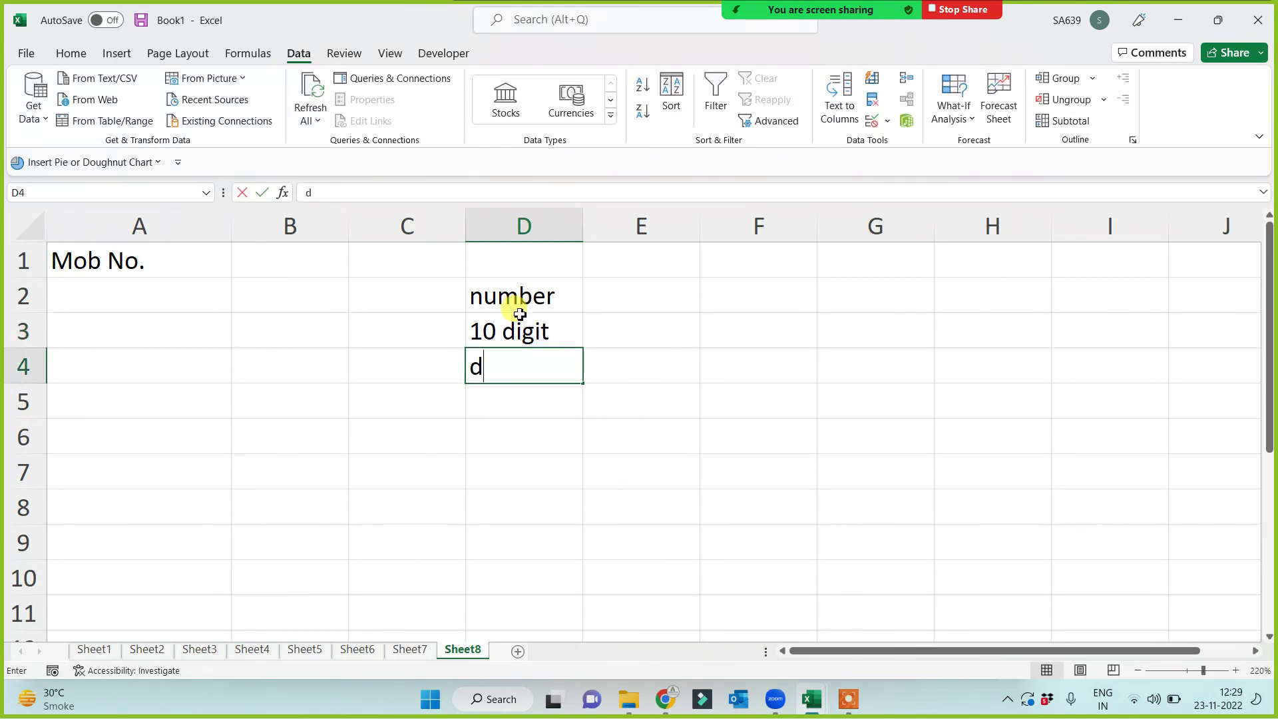
type("up")
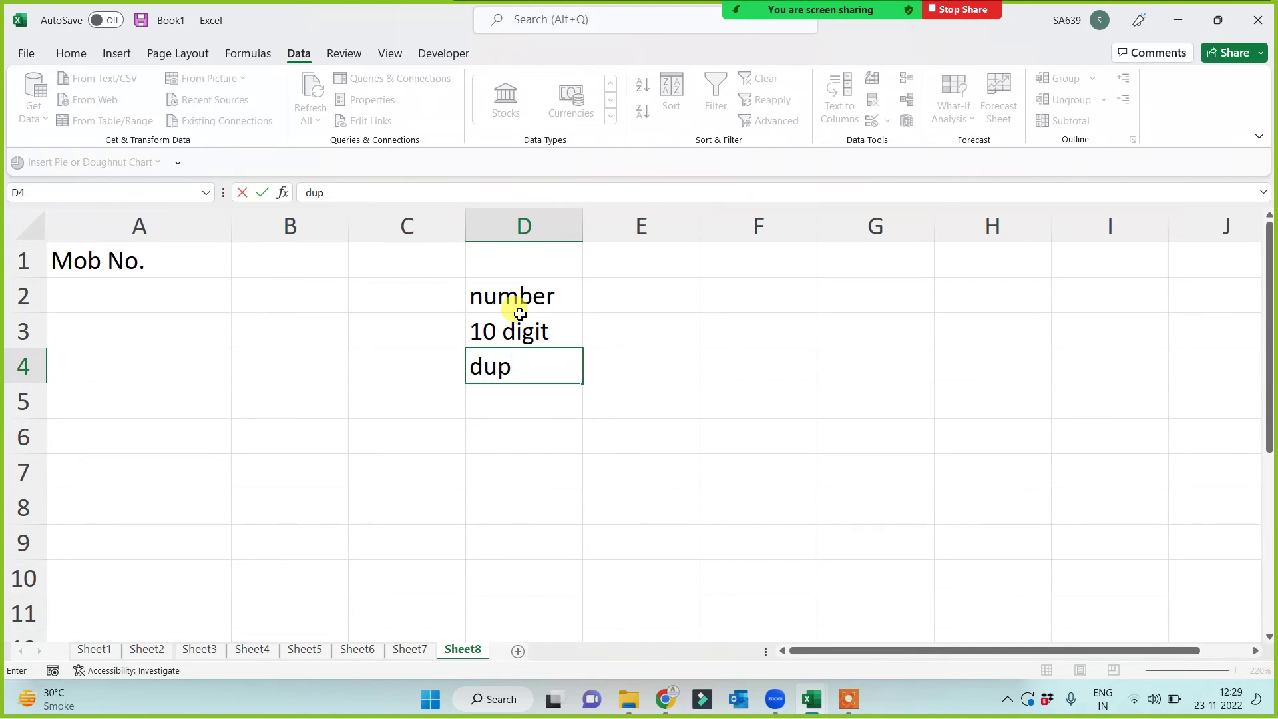
type(" not")
type(" allowed")
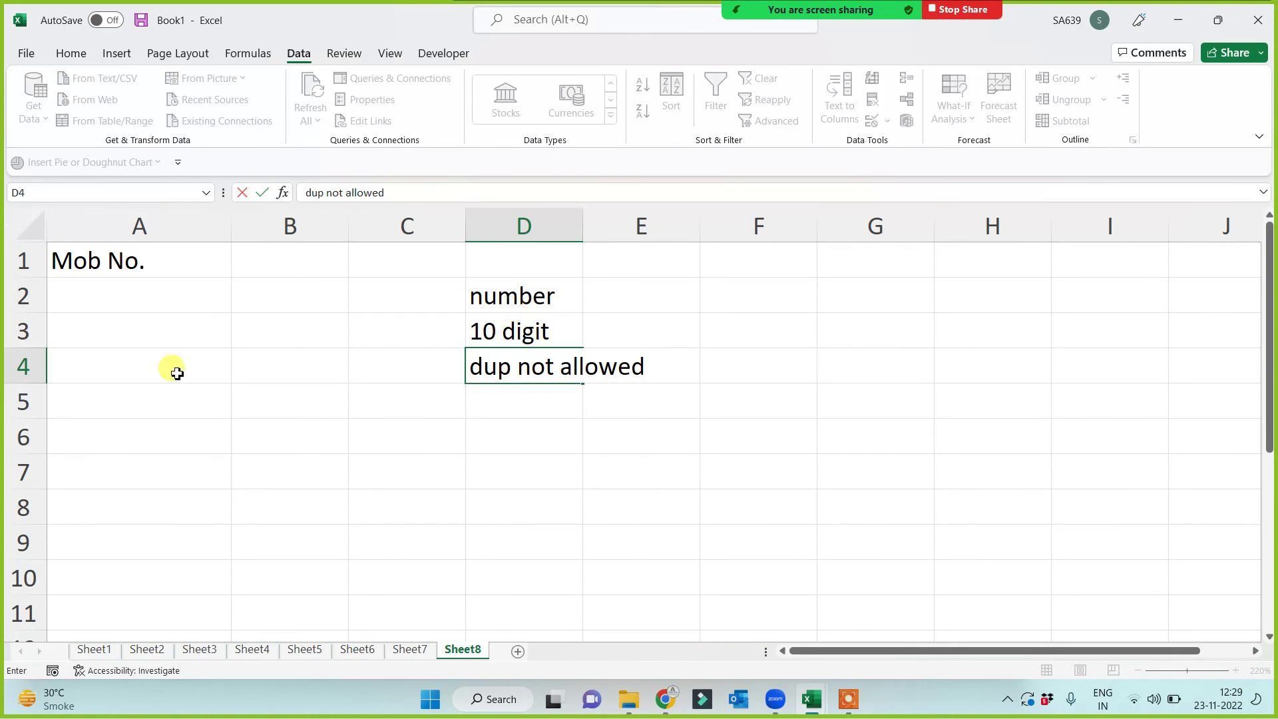
left_click(105, 296)
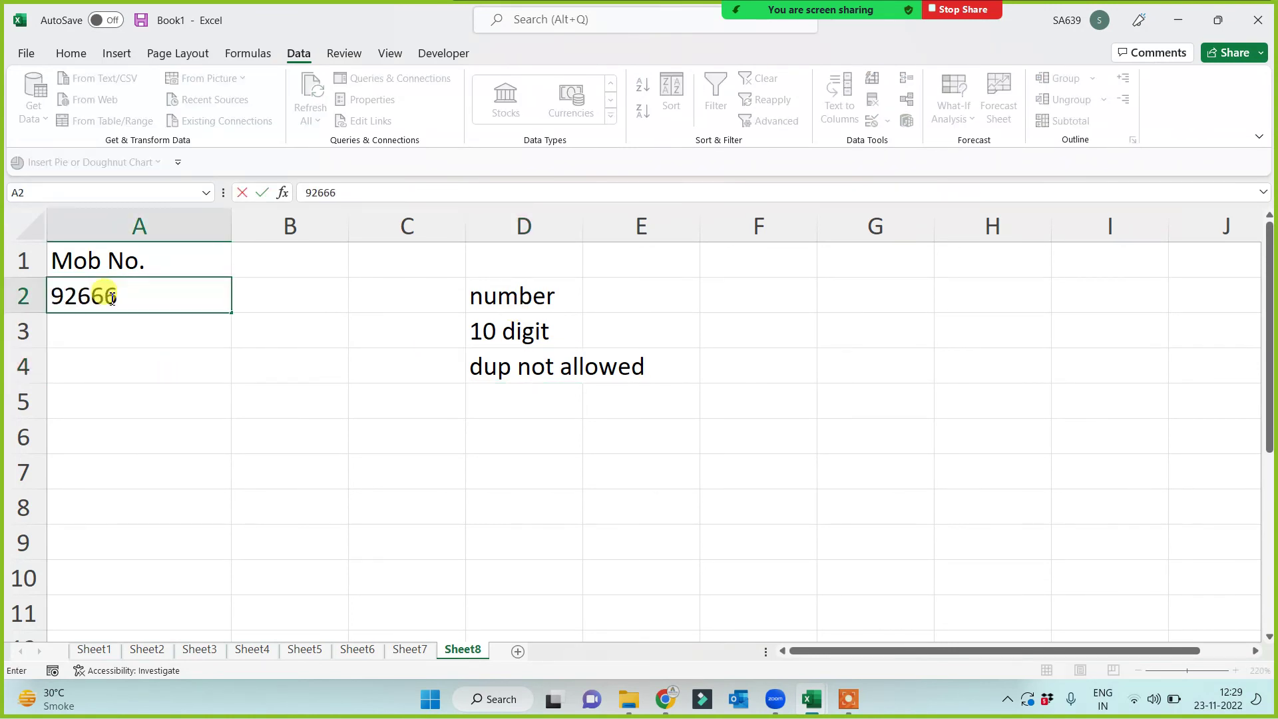
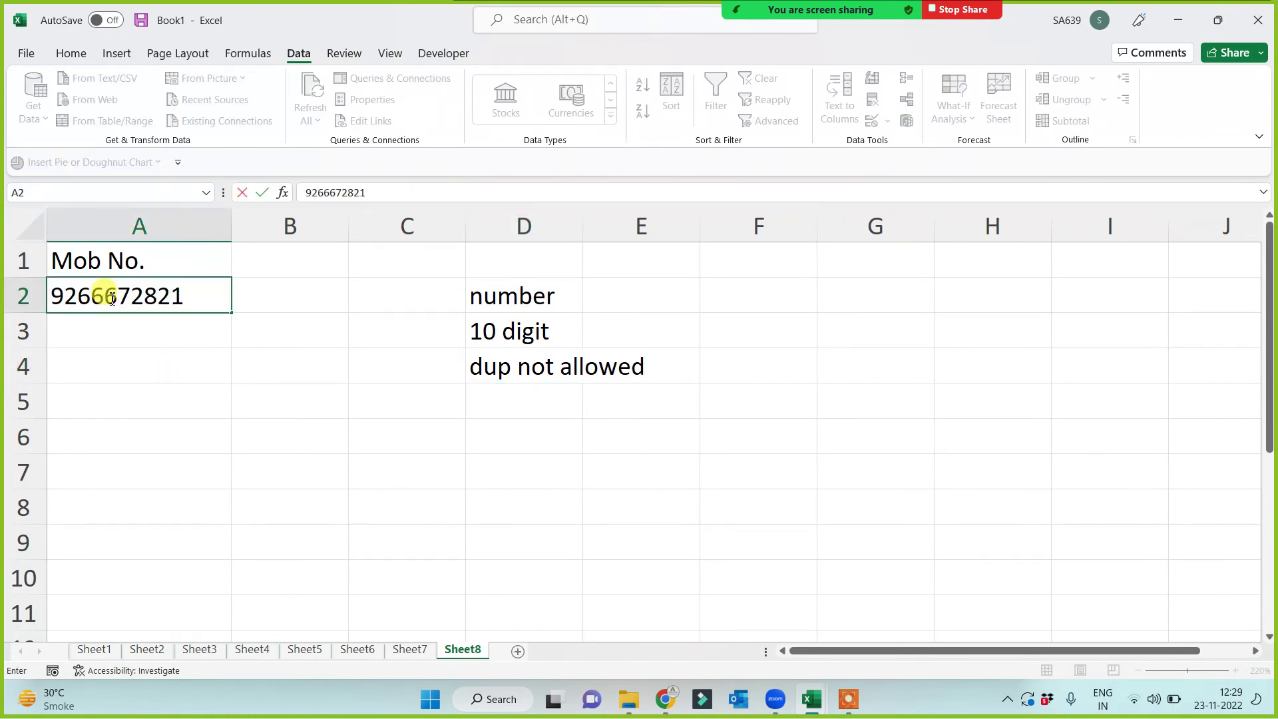
key("Return")
key("Down")
key("Down")
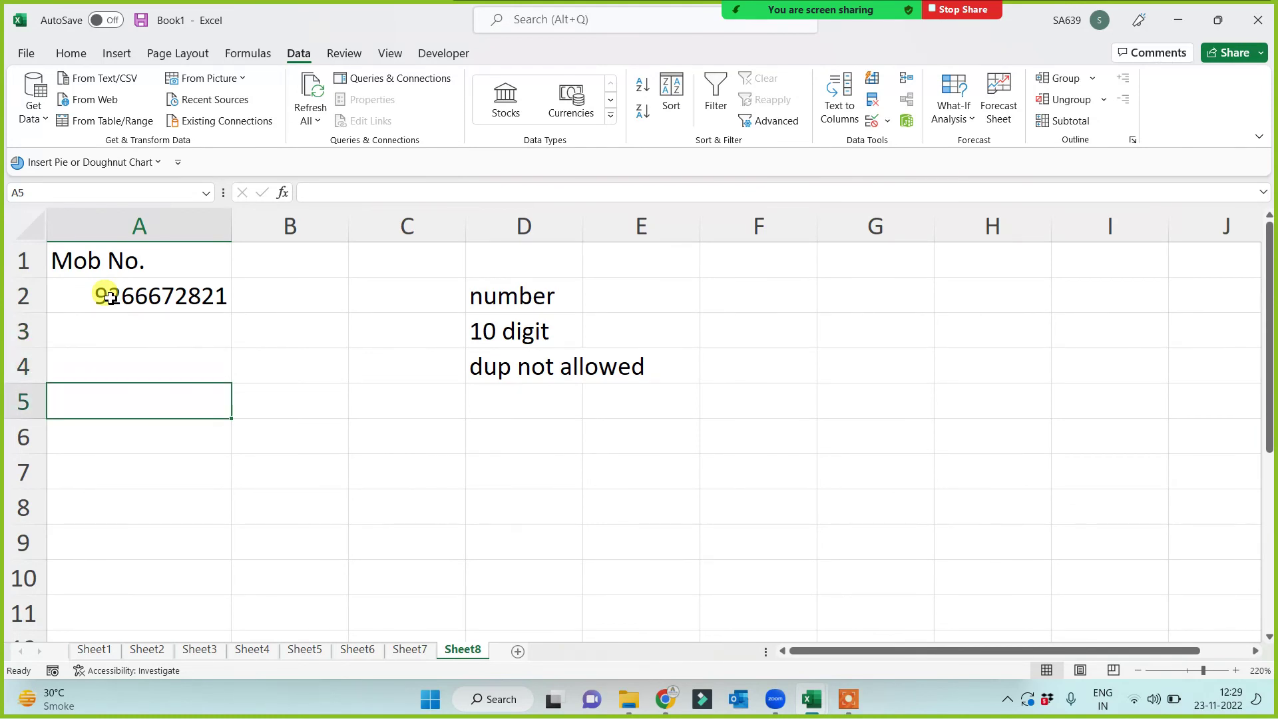
type("92")
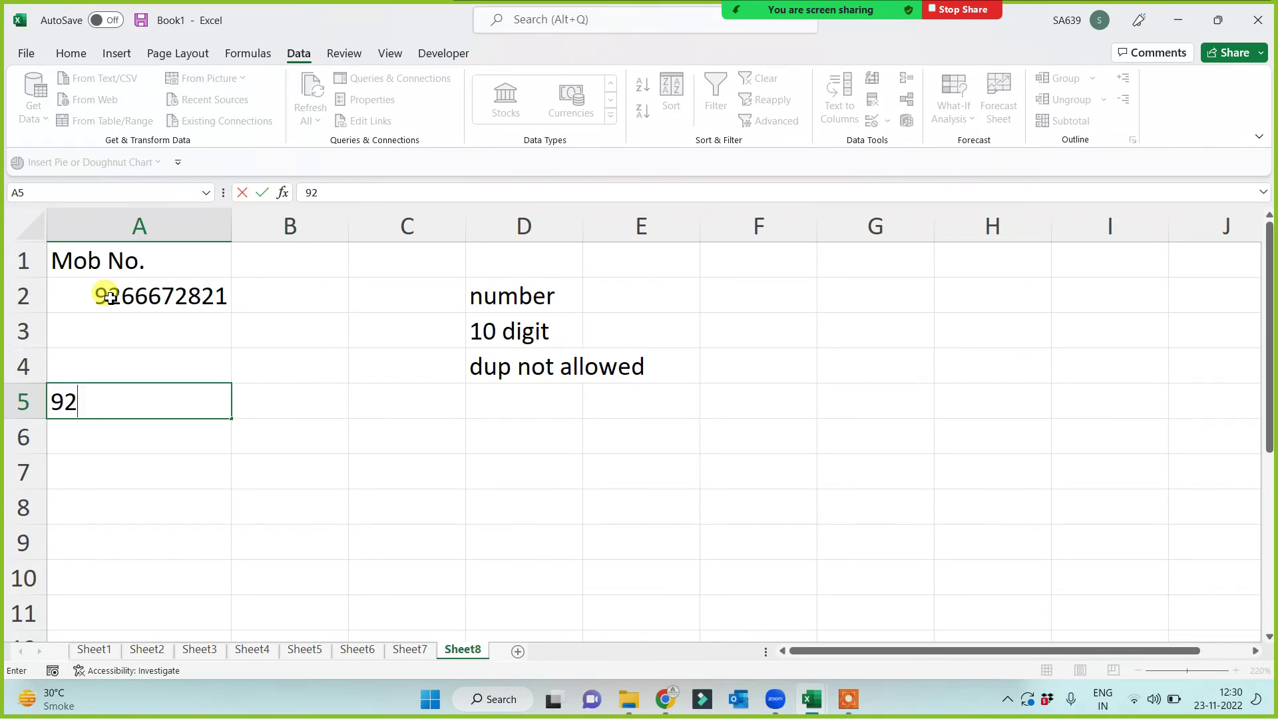
key("Escape")
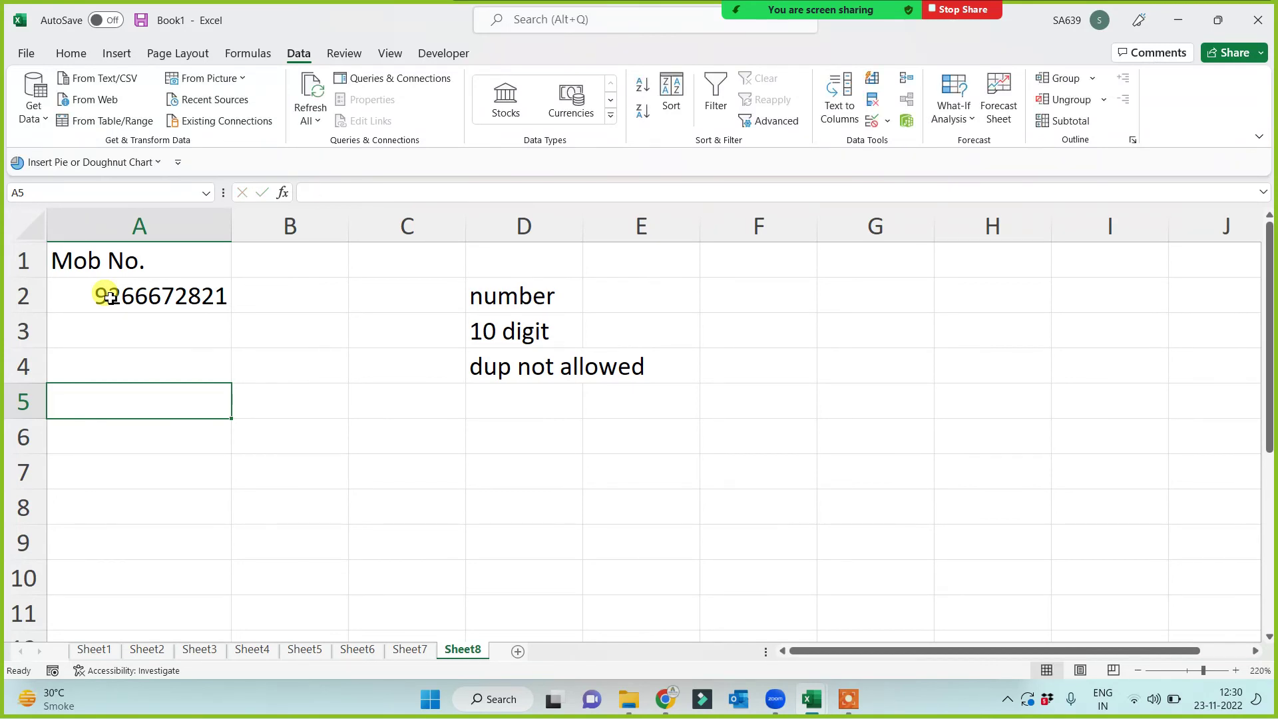
key("Up")
key("Up")
key("Up")
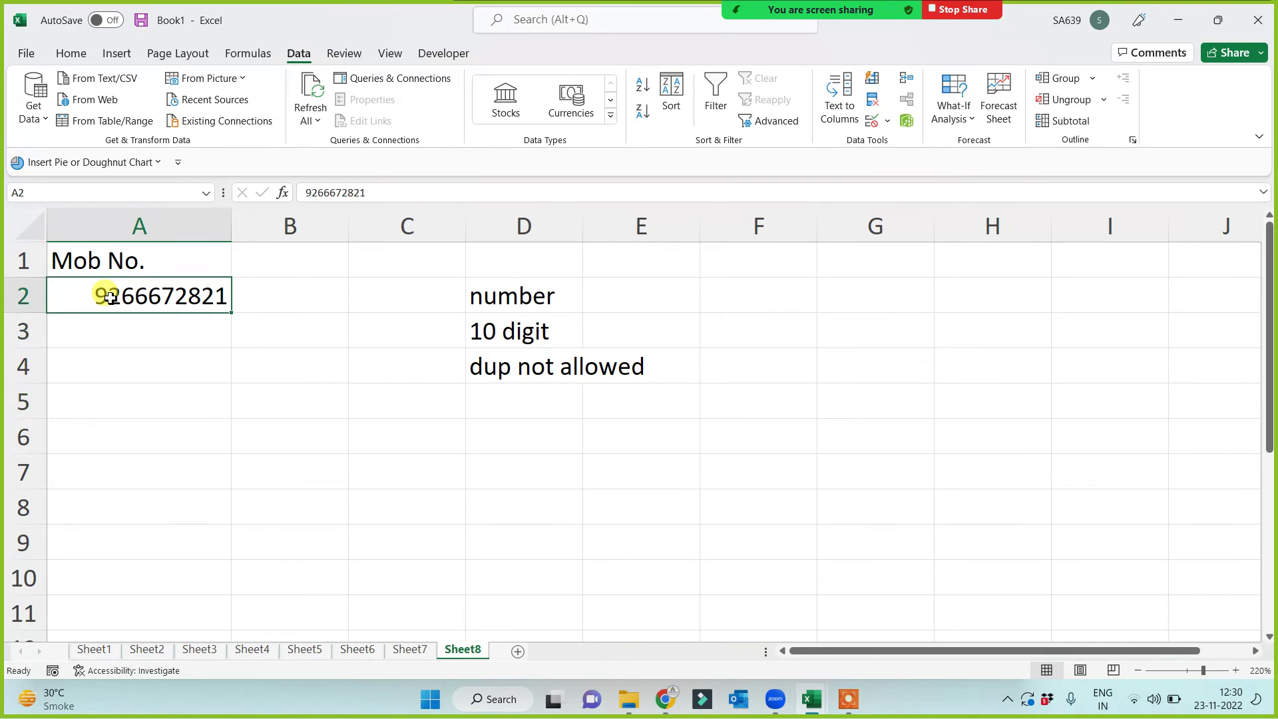
key("Delete")
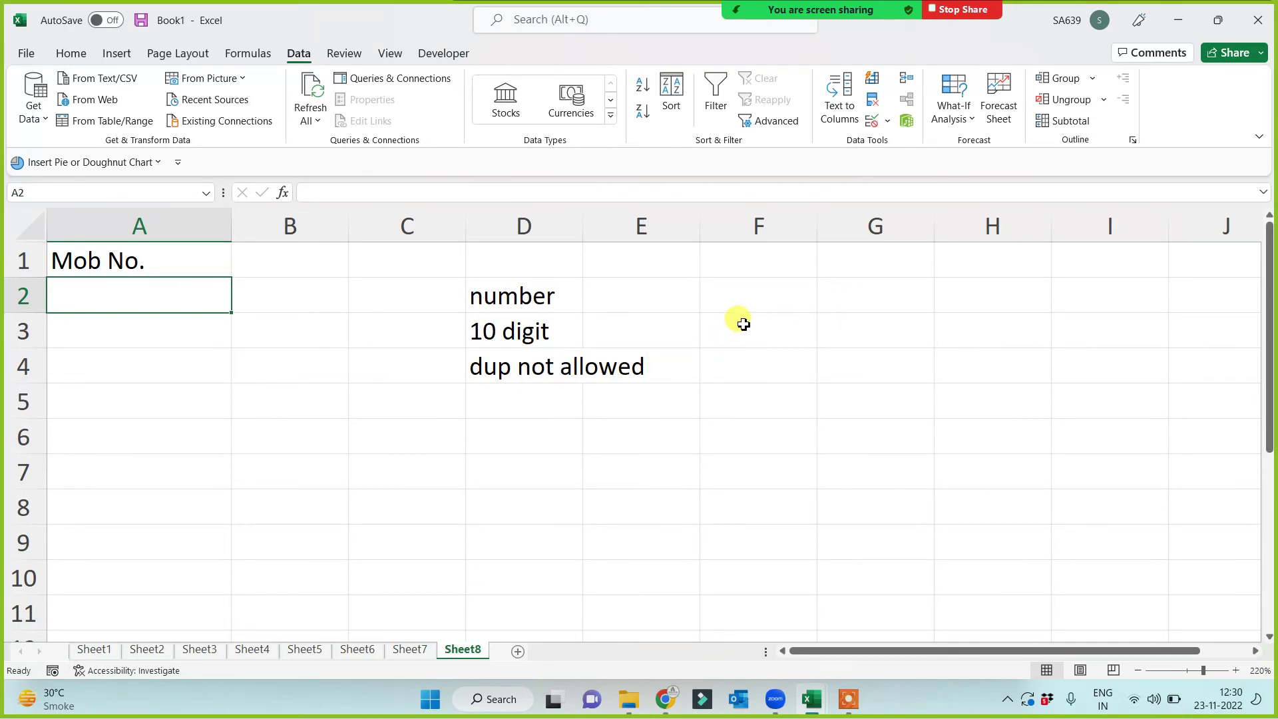
Type the same sample name into F1 and F7.
double_click(763, 260)
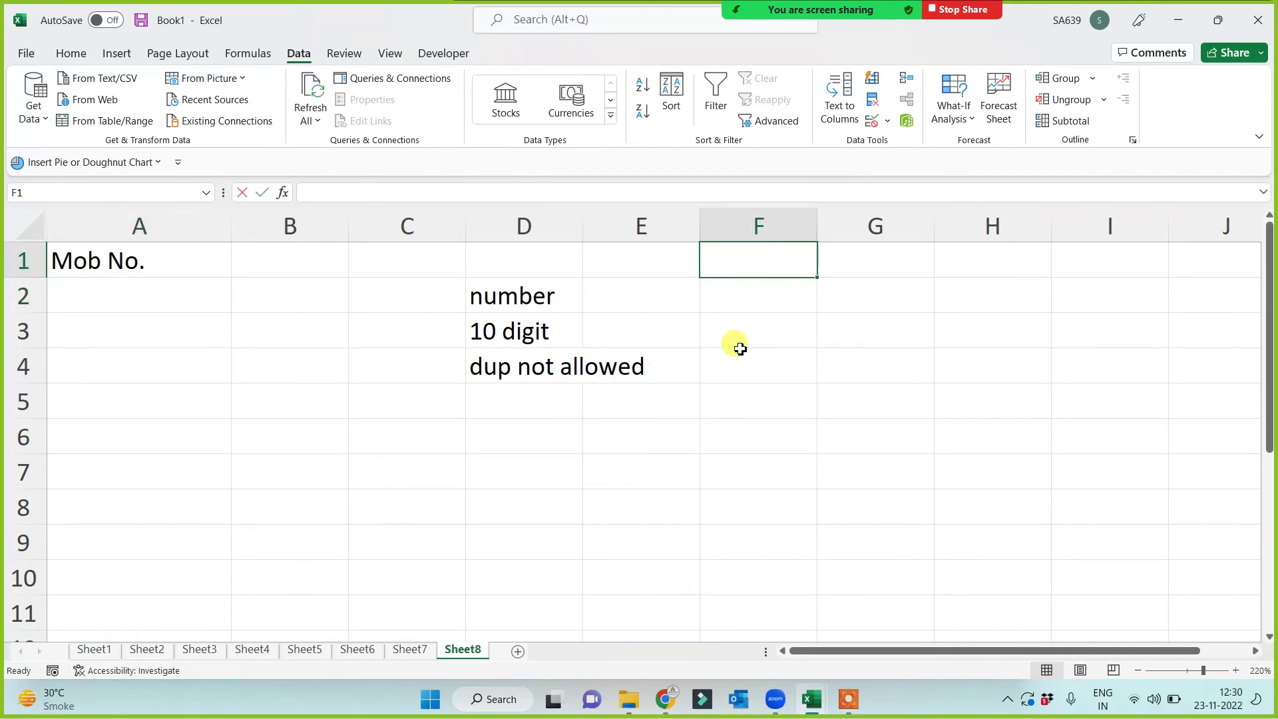
type("rahul")
left_click(740, 342)
left_click(752, 477)
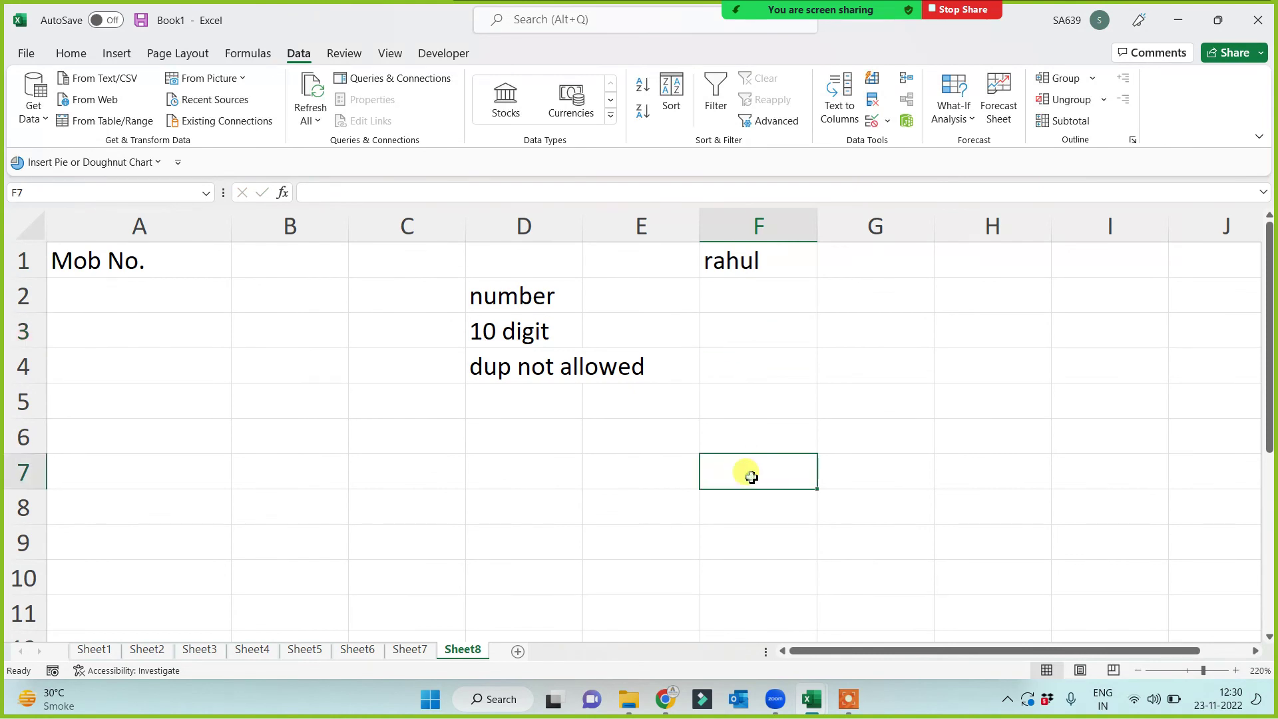
type("rahul")
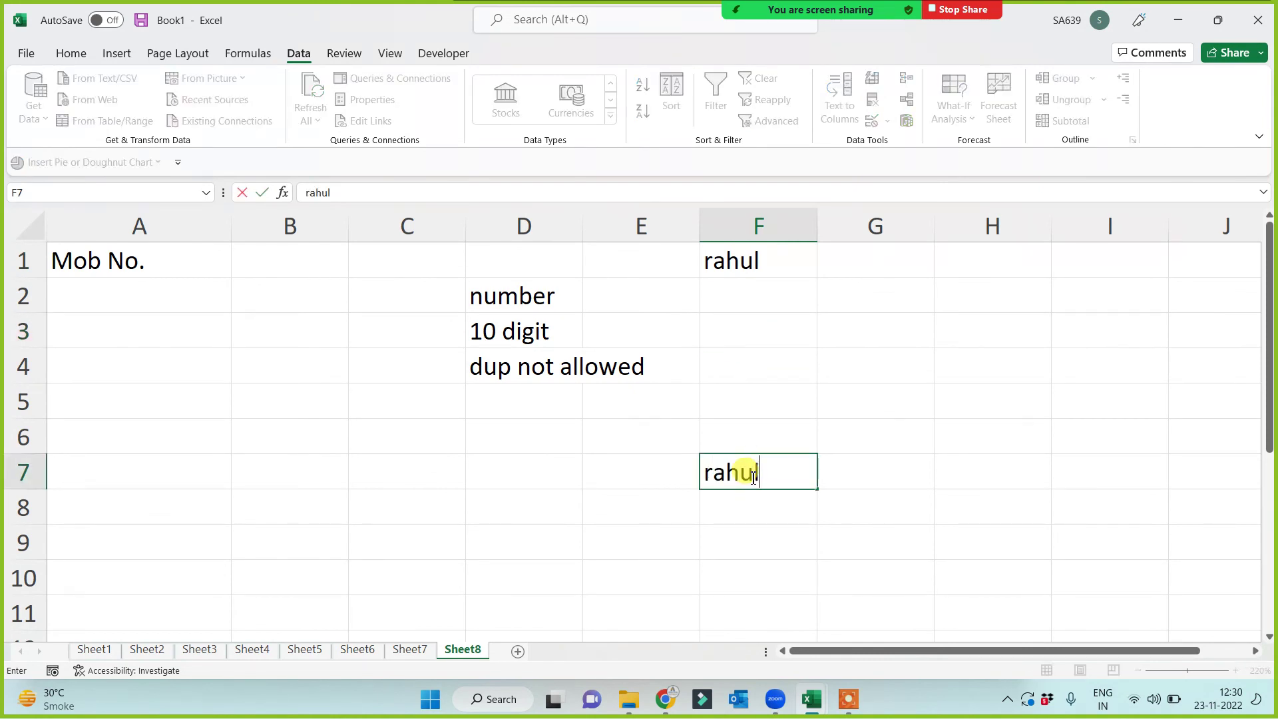
left_click(875, 373)
Enter =COUNTIF(F:F,F1) in H1 to count that name, returning 2.
left_click(973, 258)
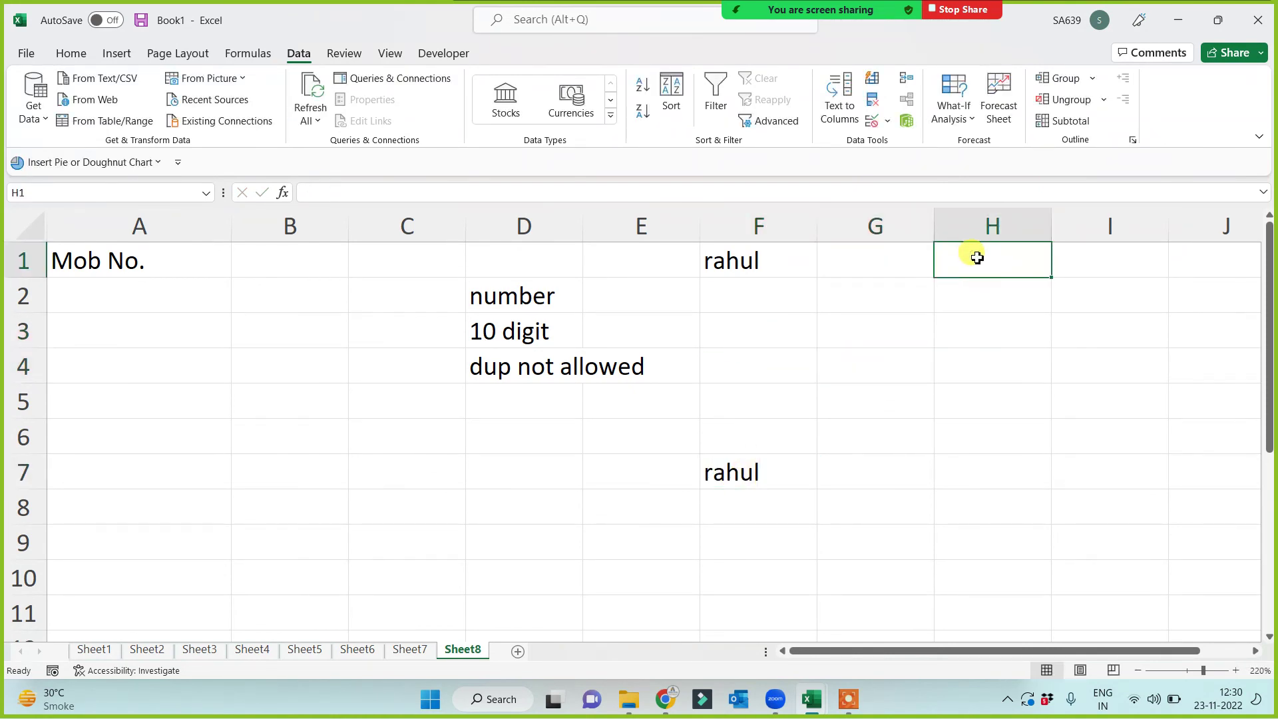
type("=countif(")
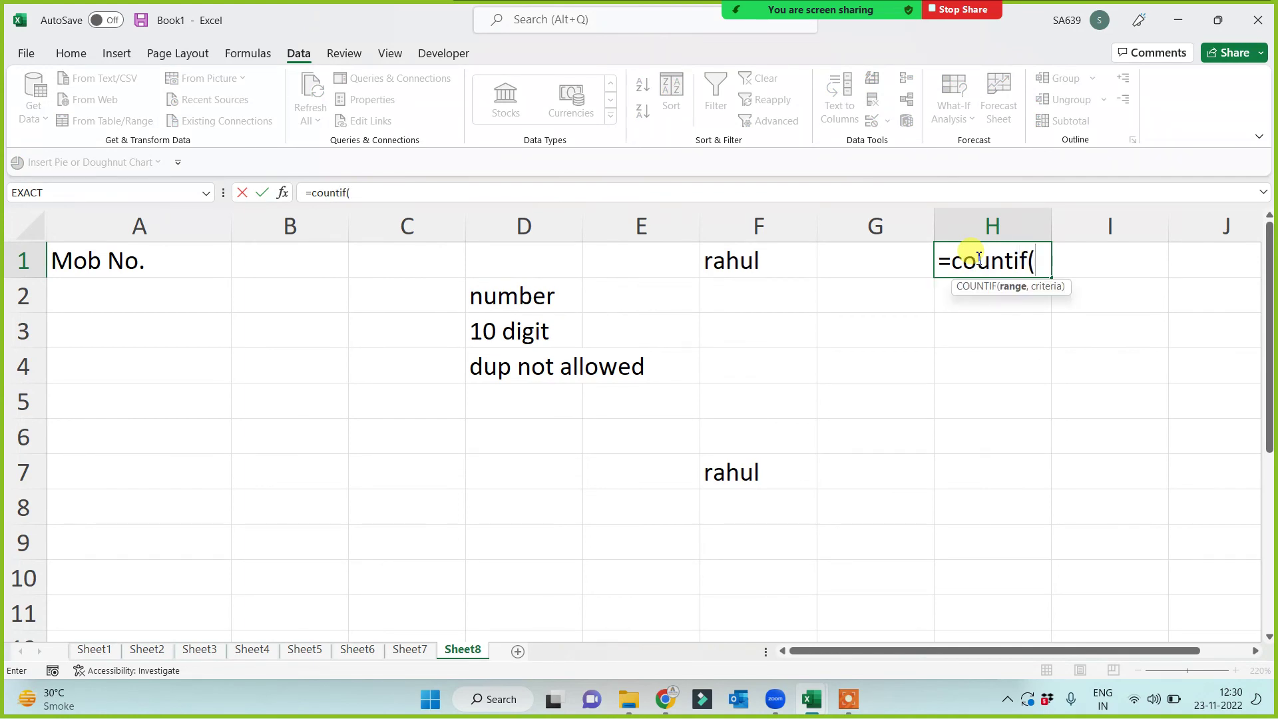
left_click(759, 224)
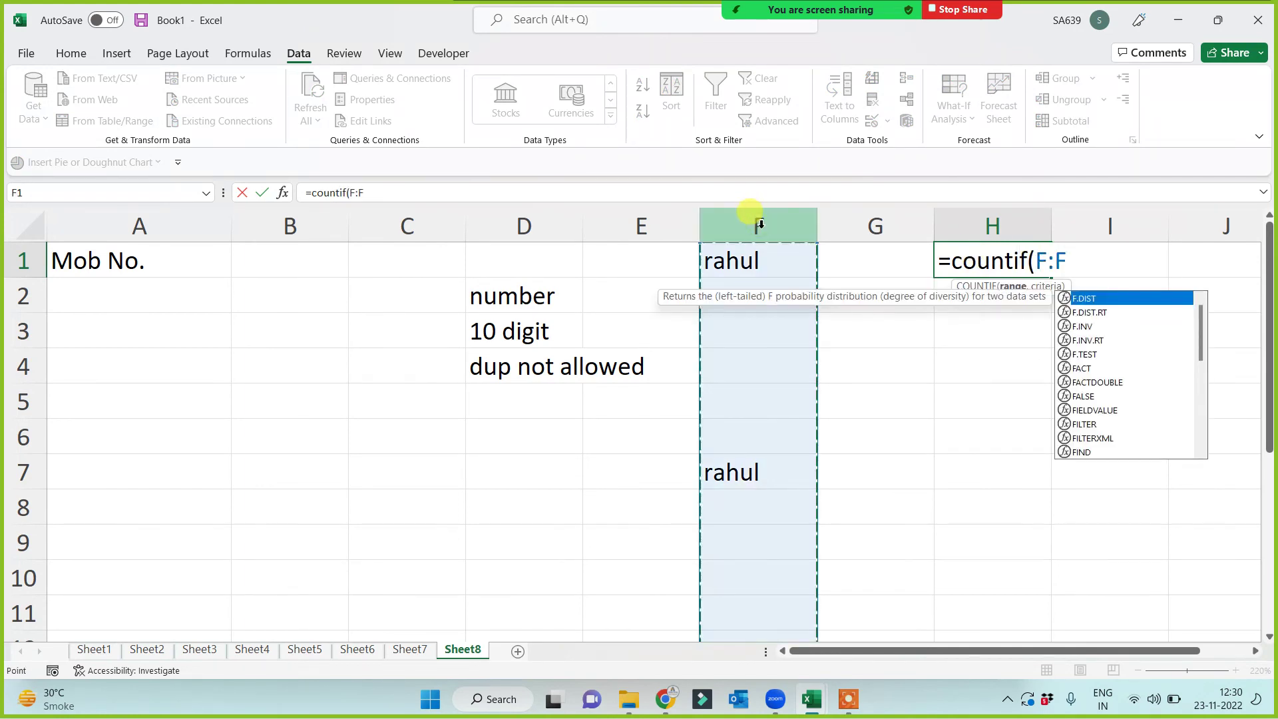
type(",")
left_click(746, 265)
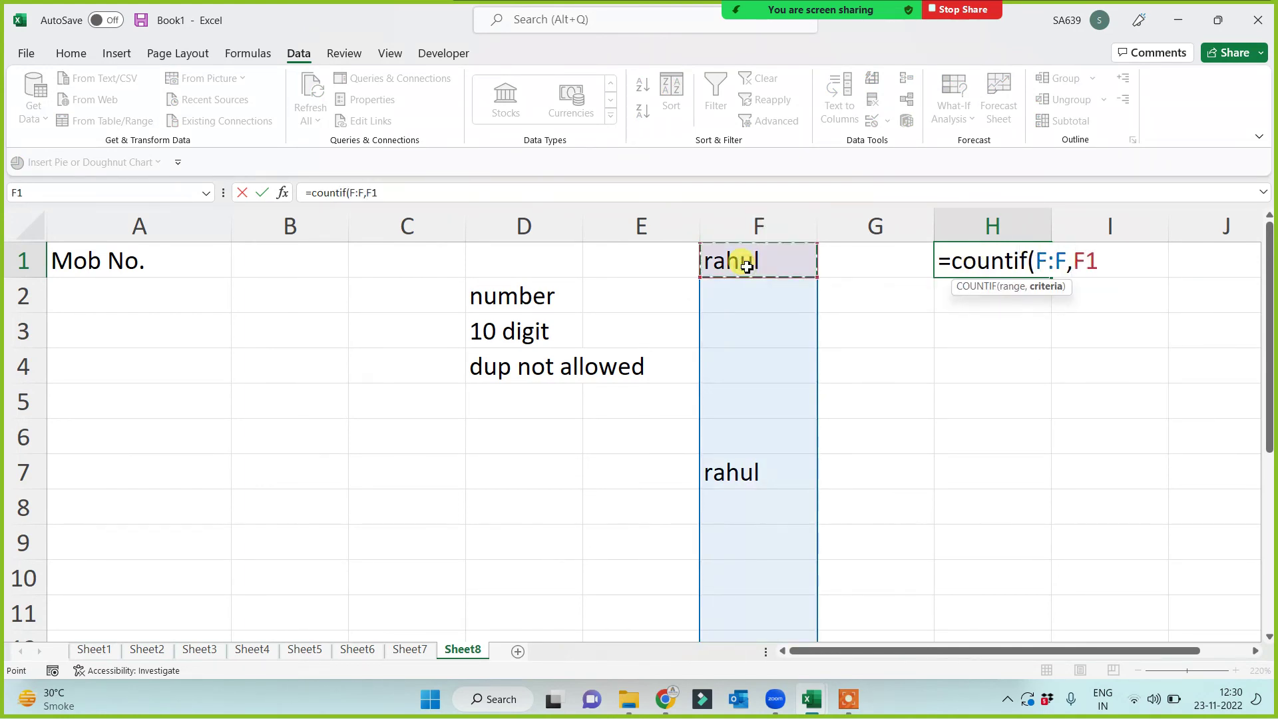
type(")")
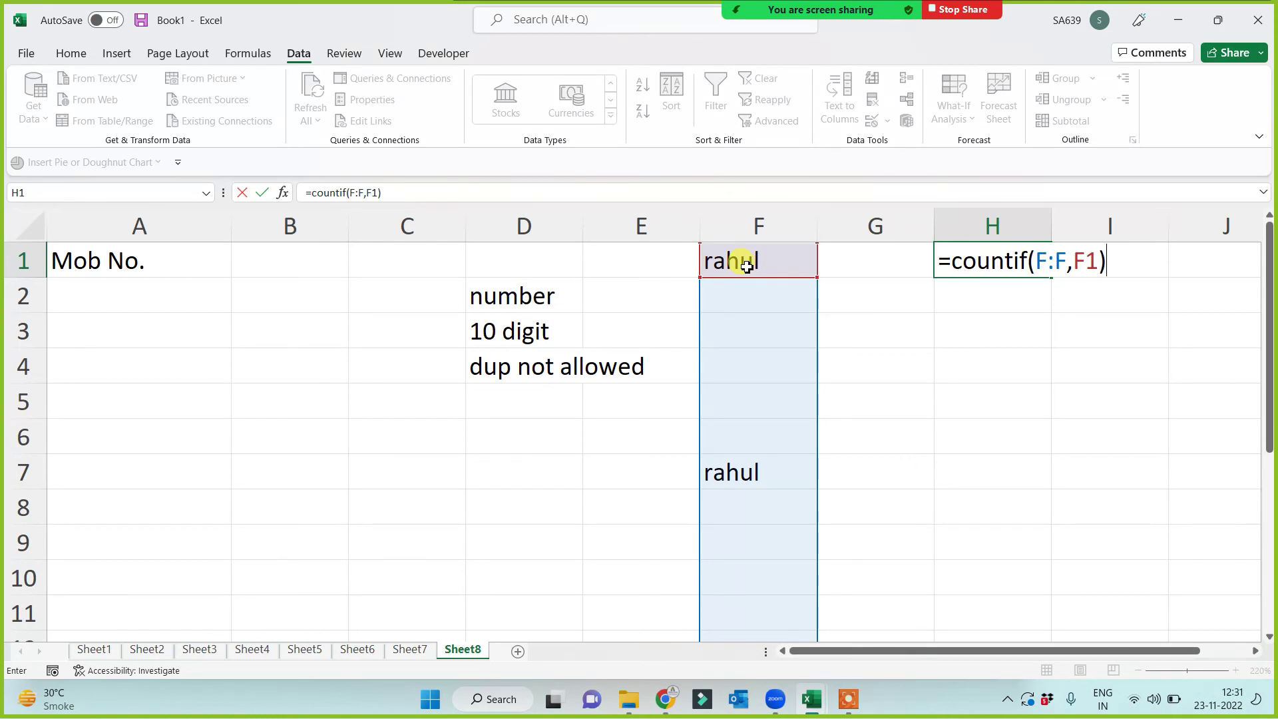
key("Return")
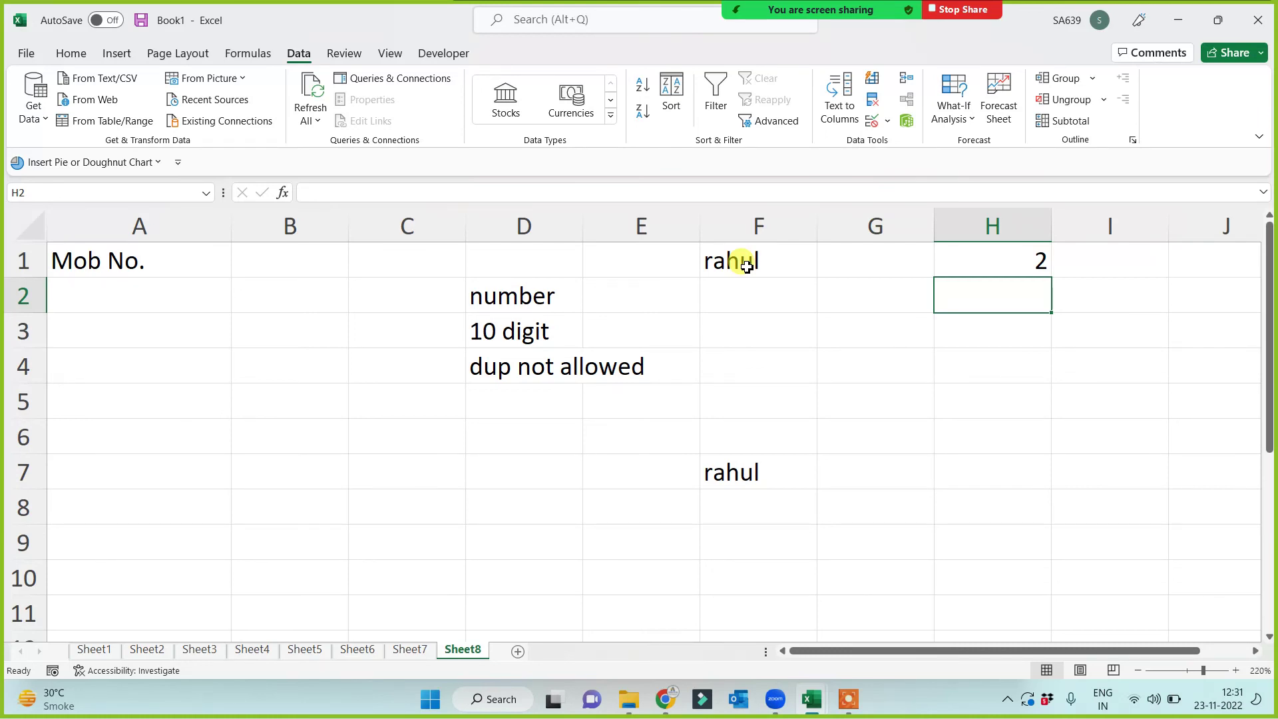
Enter the sample name in F4 and another name in F5.
left_click(762, 224)
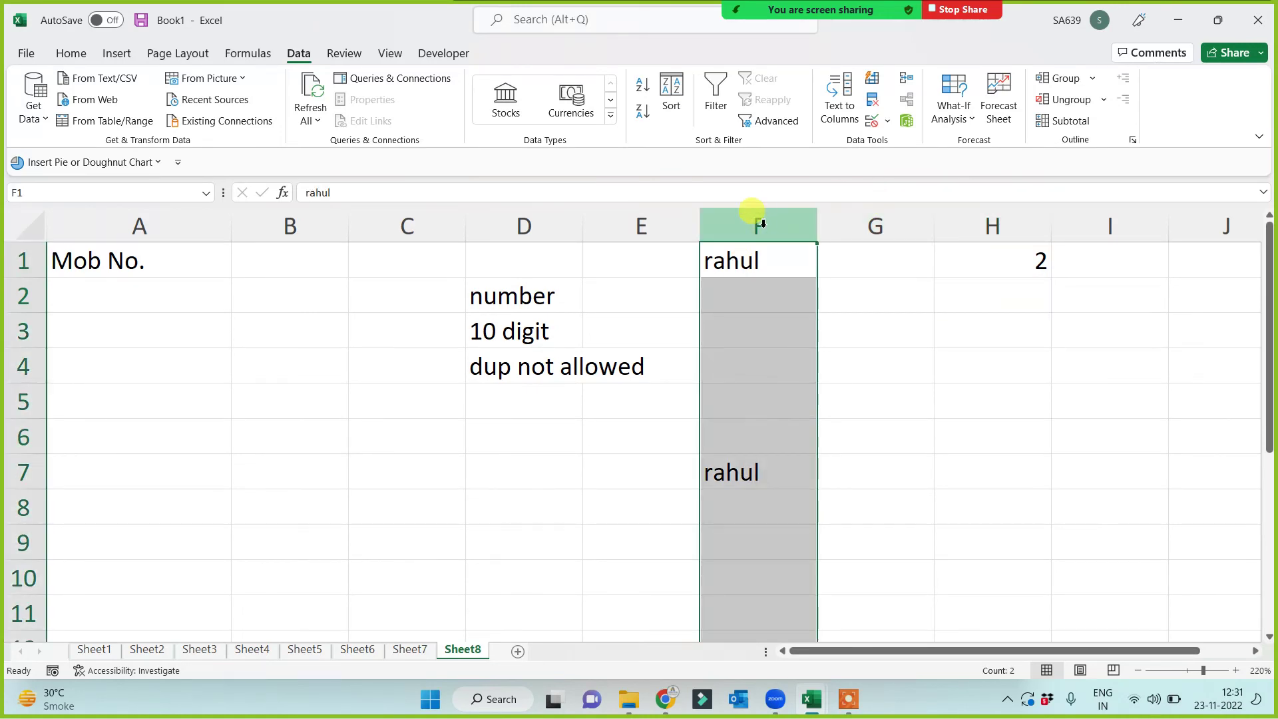
left_click(745, 364)
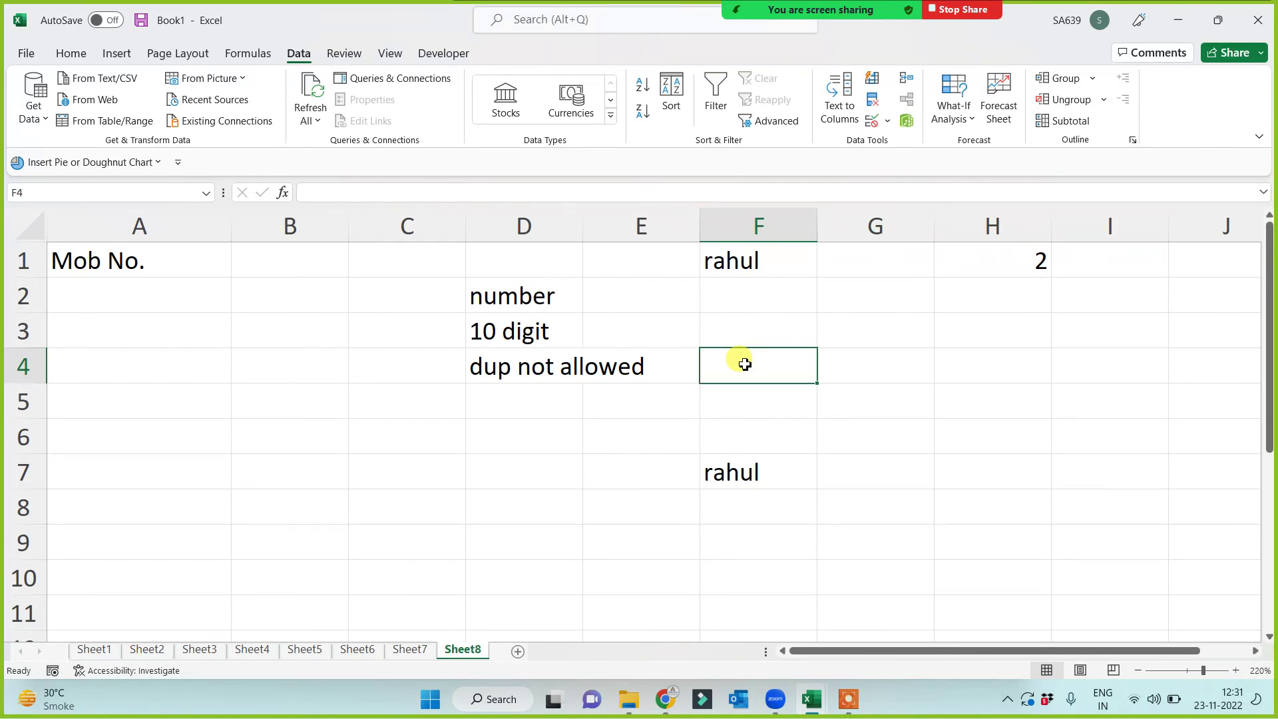
double_click(745, 364)
type("rahul")
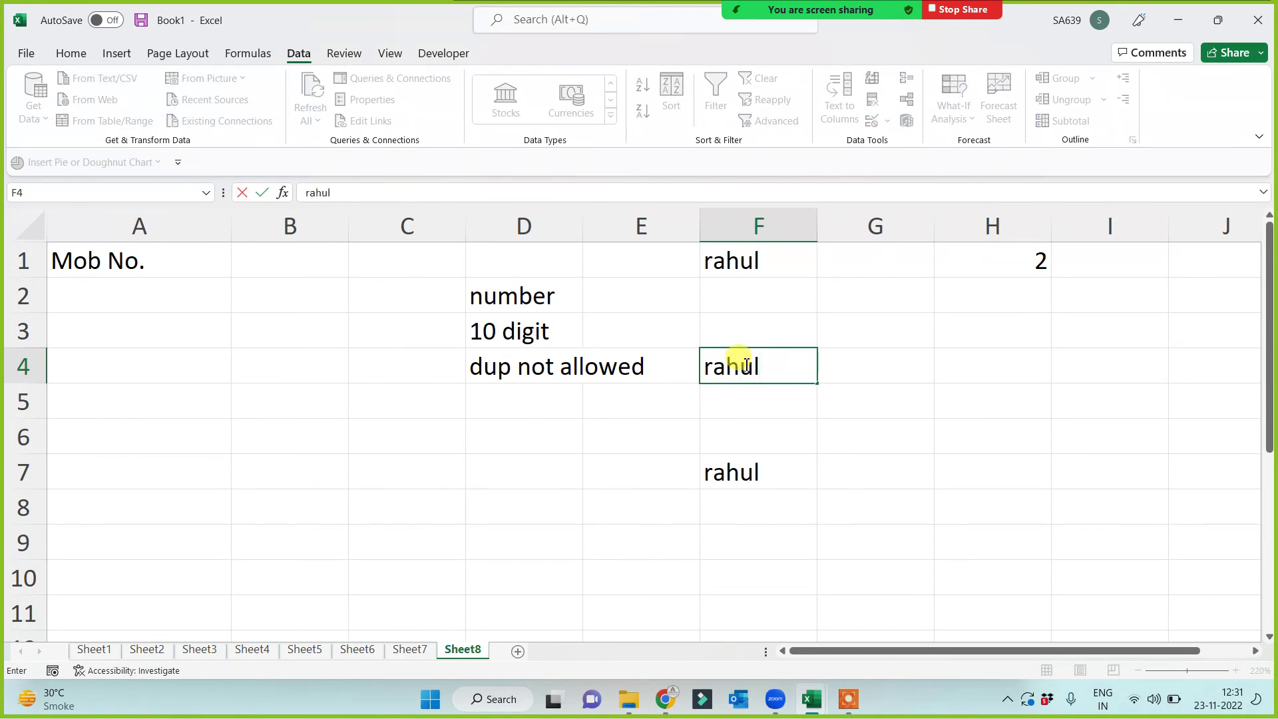
key("Return")
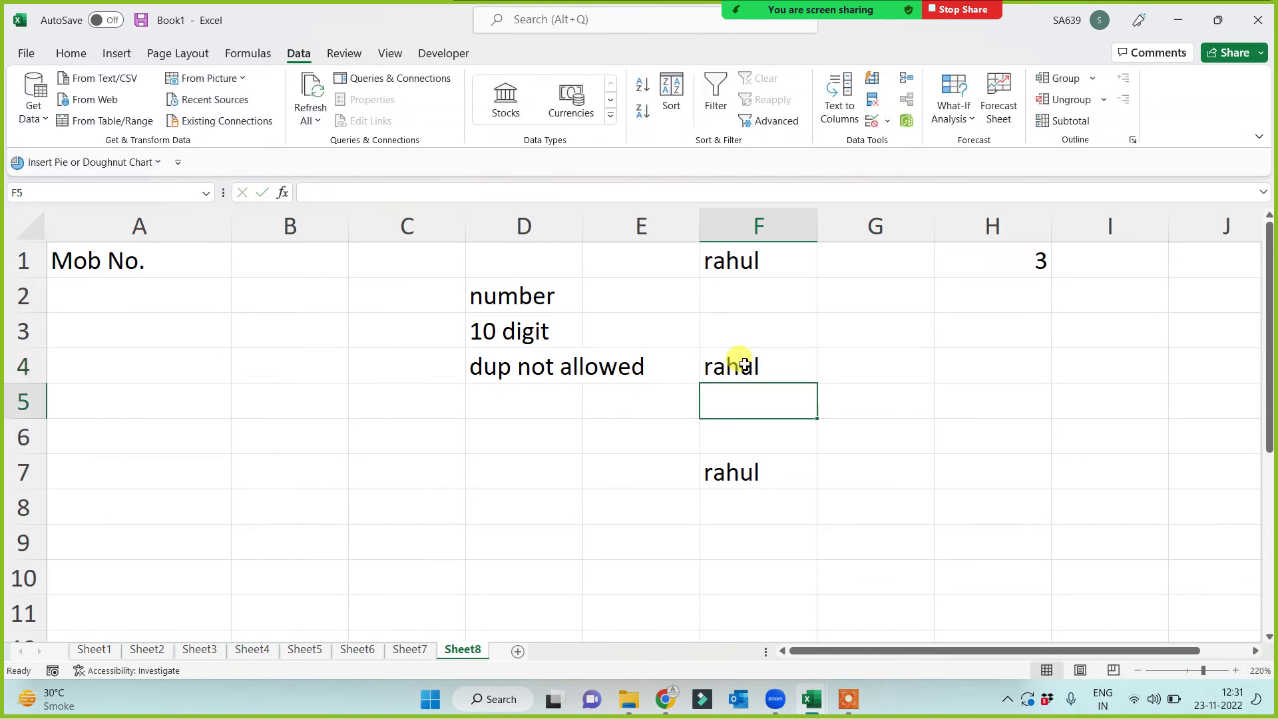
type("brajesh")
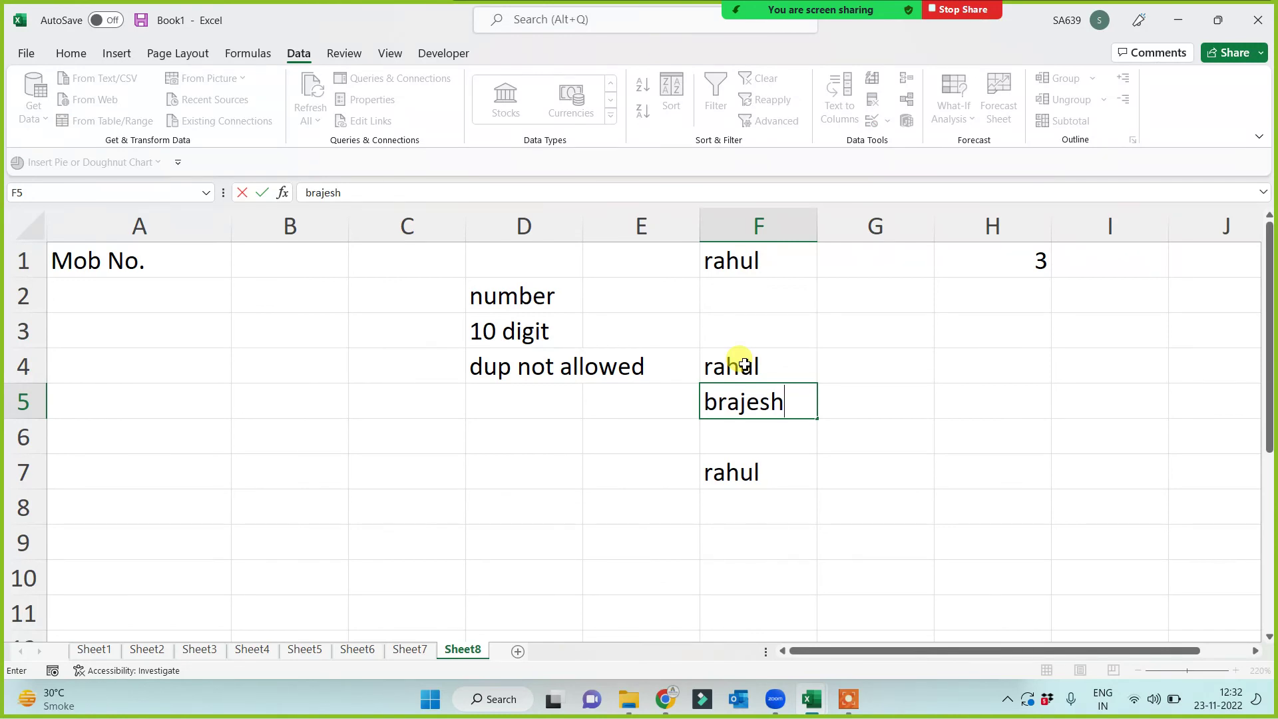
key("Return")
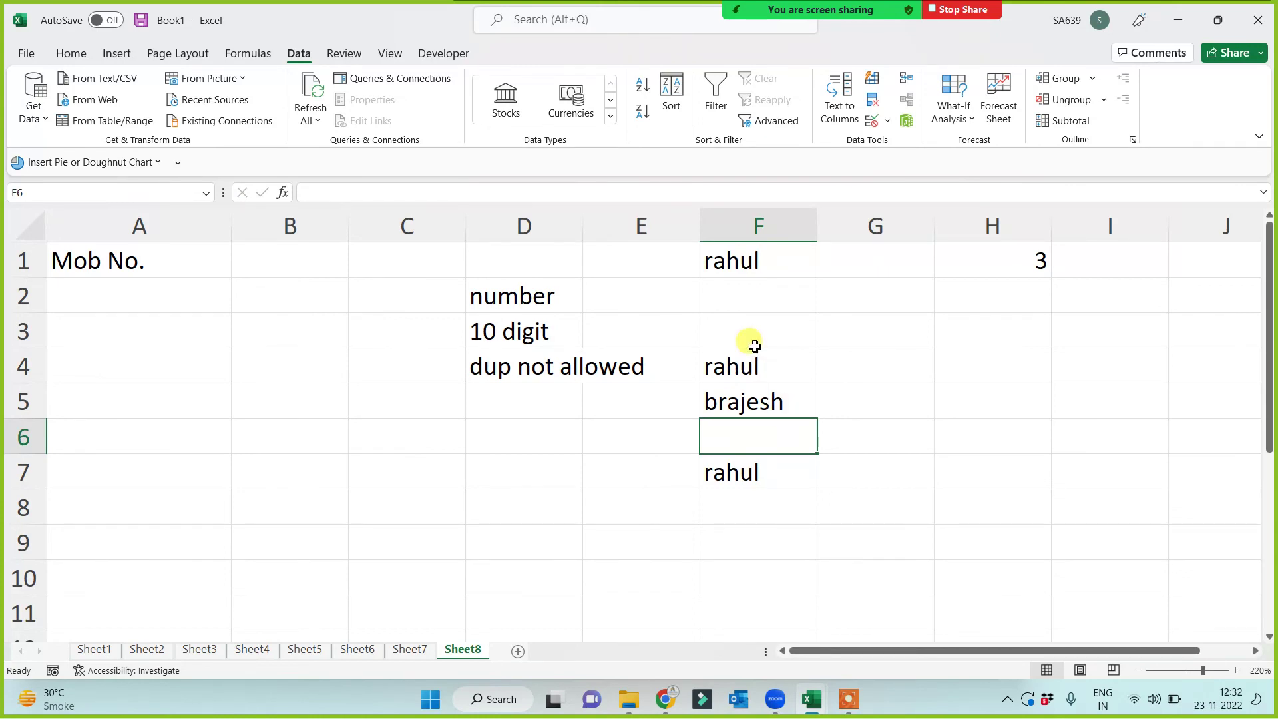
Clear F3:F8, then retype the sample name in F4.
left_click(749, 502)
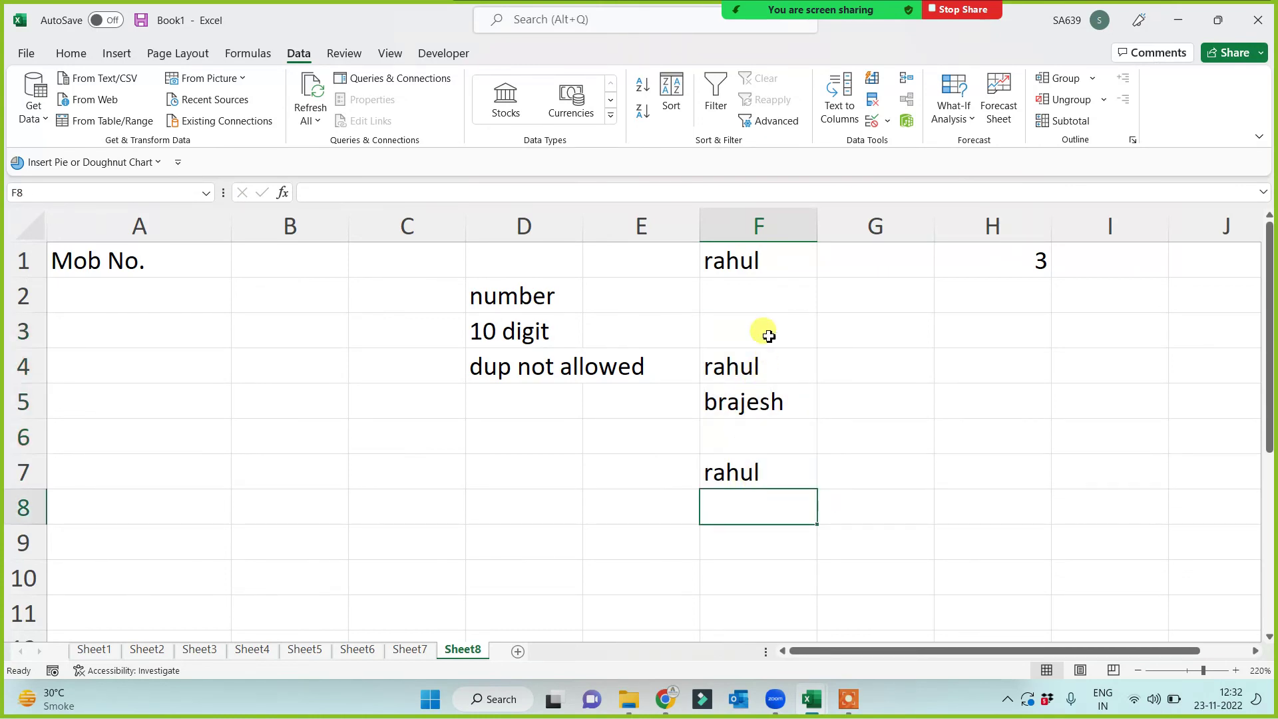
left_click_drag(764, 331, 766, 499)
key("Delete")
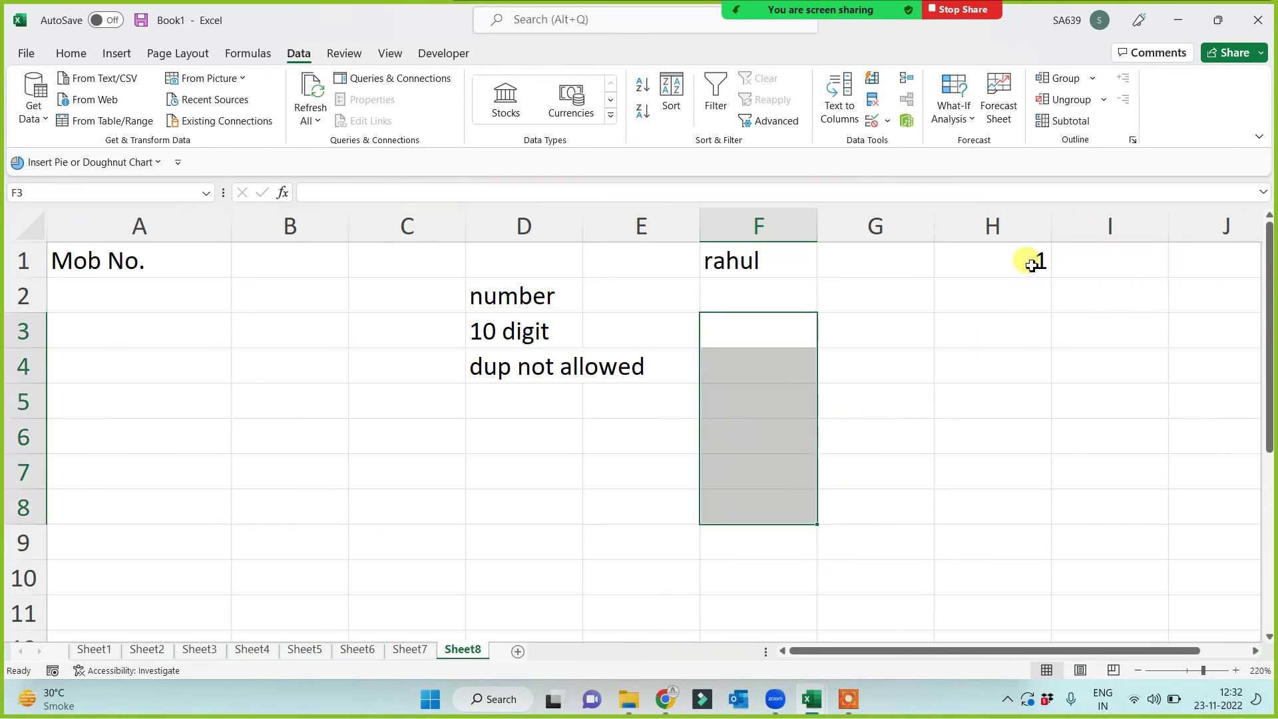
left_click(1029, 261)
left_click(768, 365)
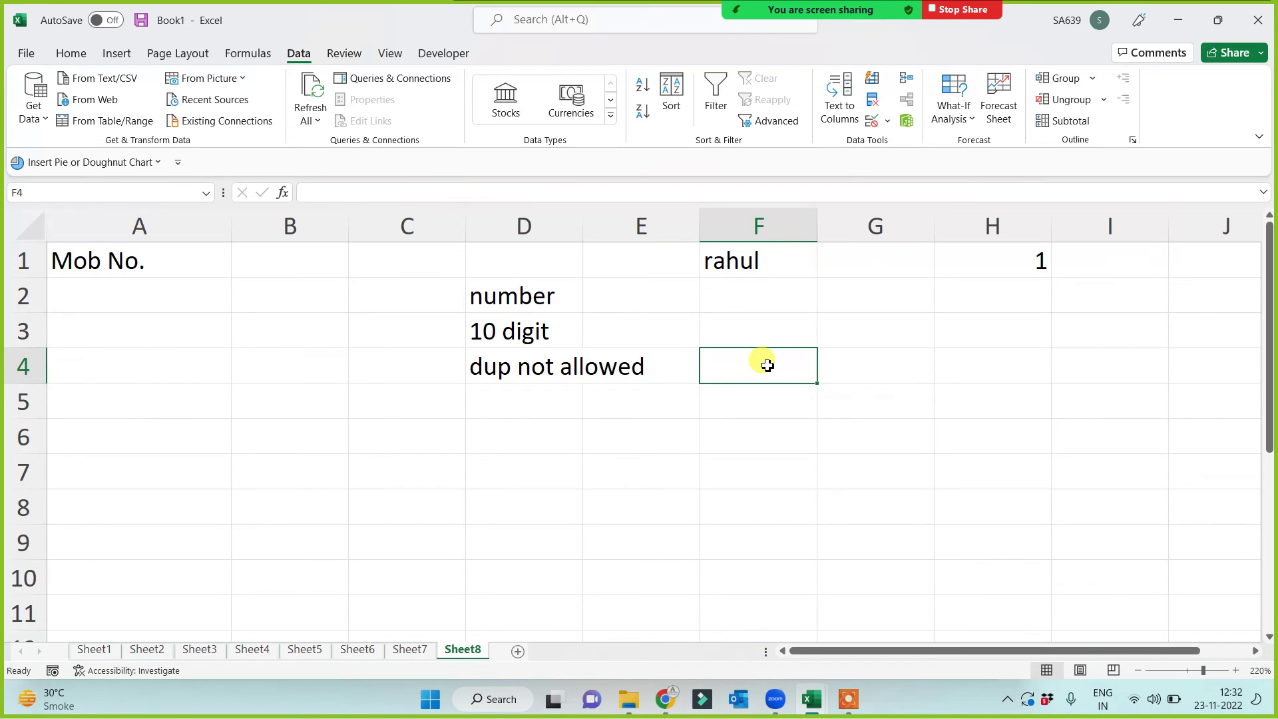
type("rahul")
key("Return")
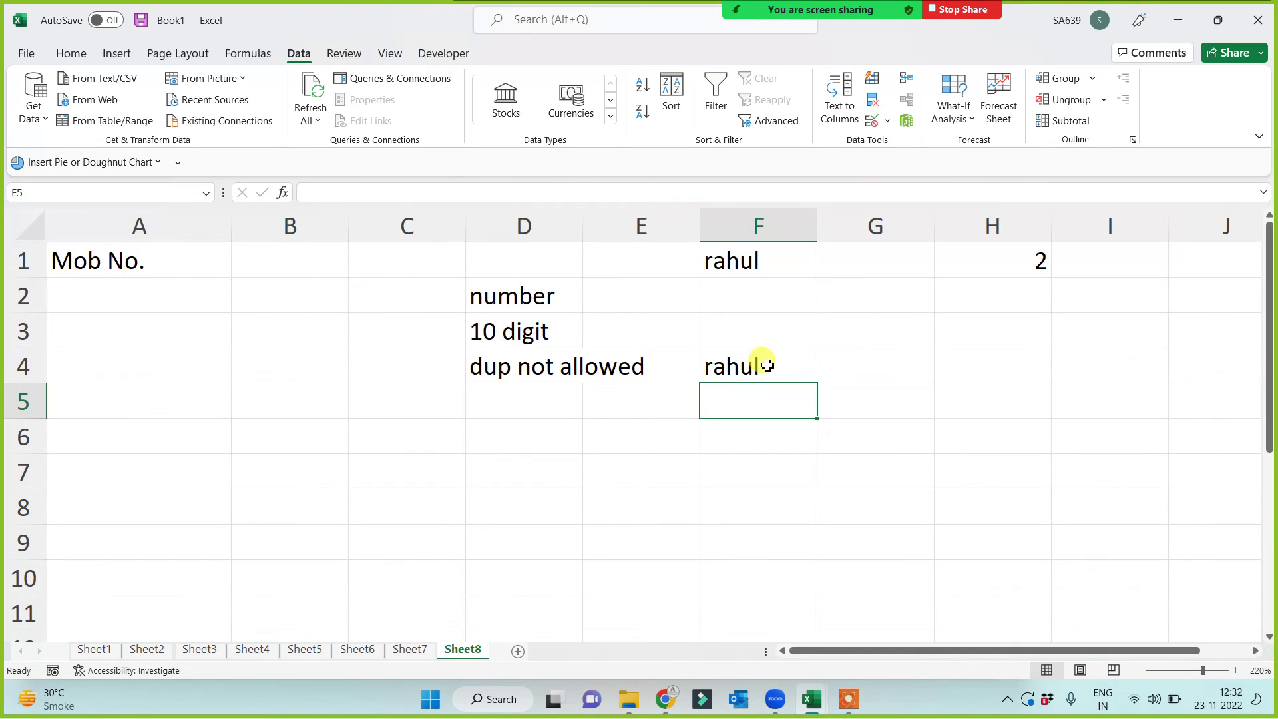
Begin editing H1's formula, then cancel so =COUNTIF(F:F,F1) stays.
left_click(977, 260)
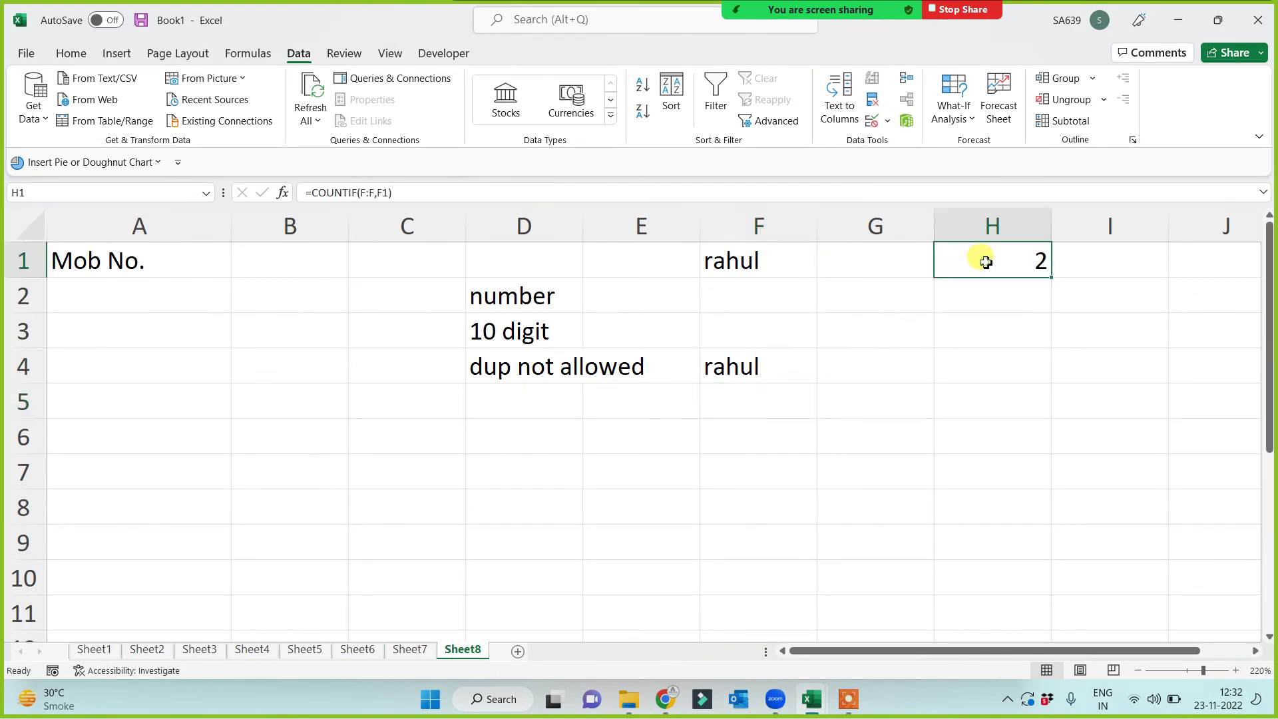
left_click(424, 198)
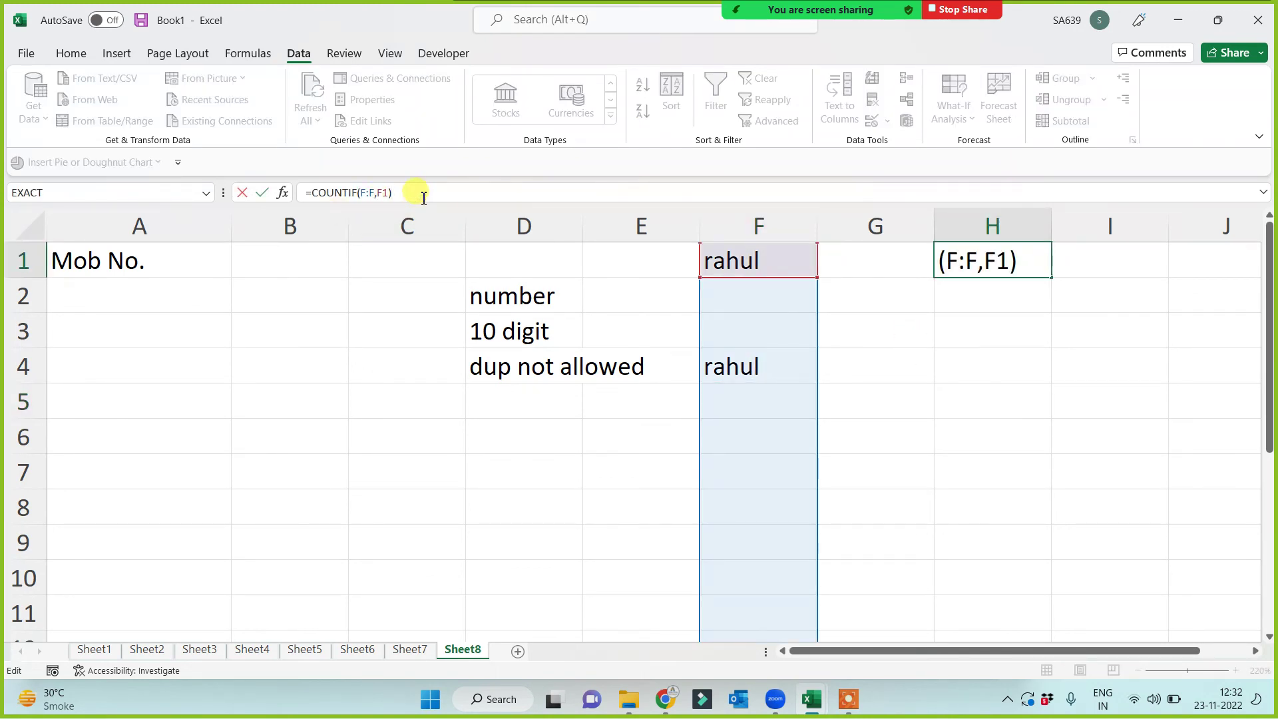
type("=1")
key("Escape")
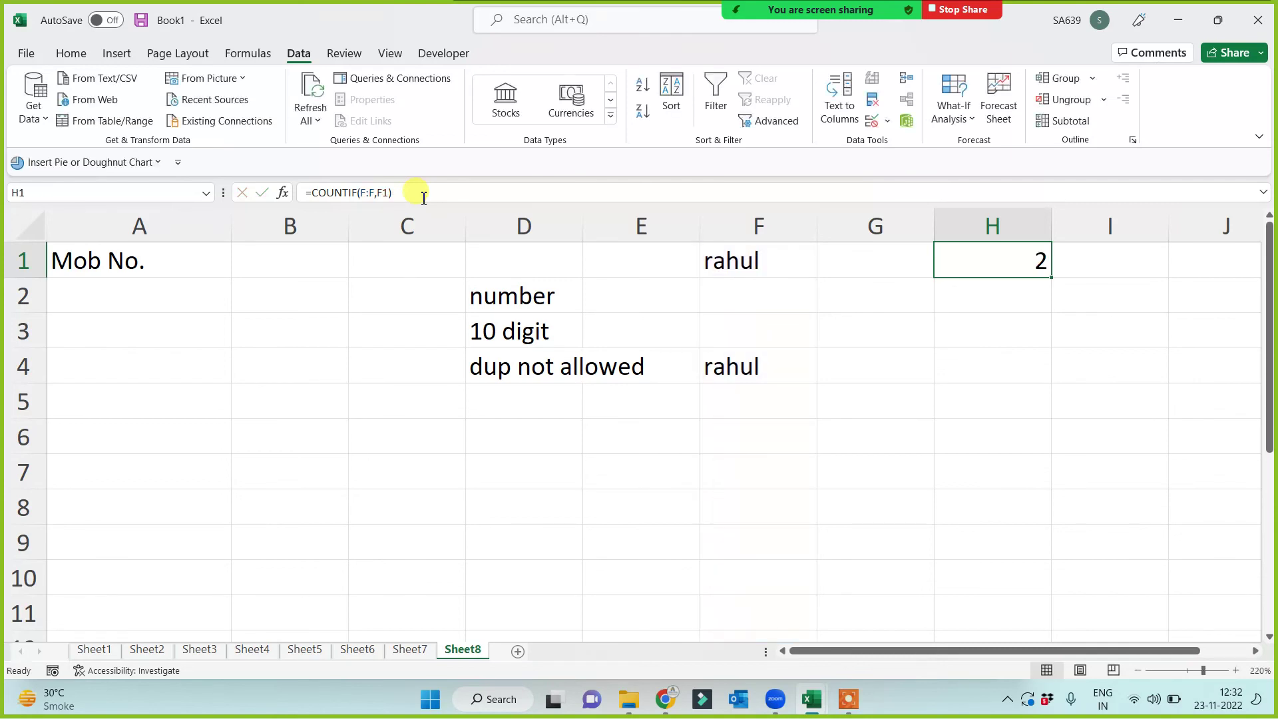
left_click(121, 292)
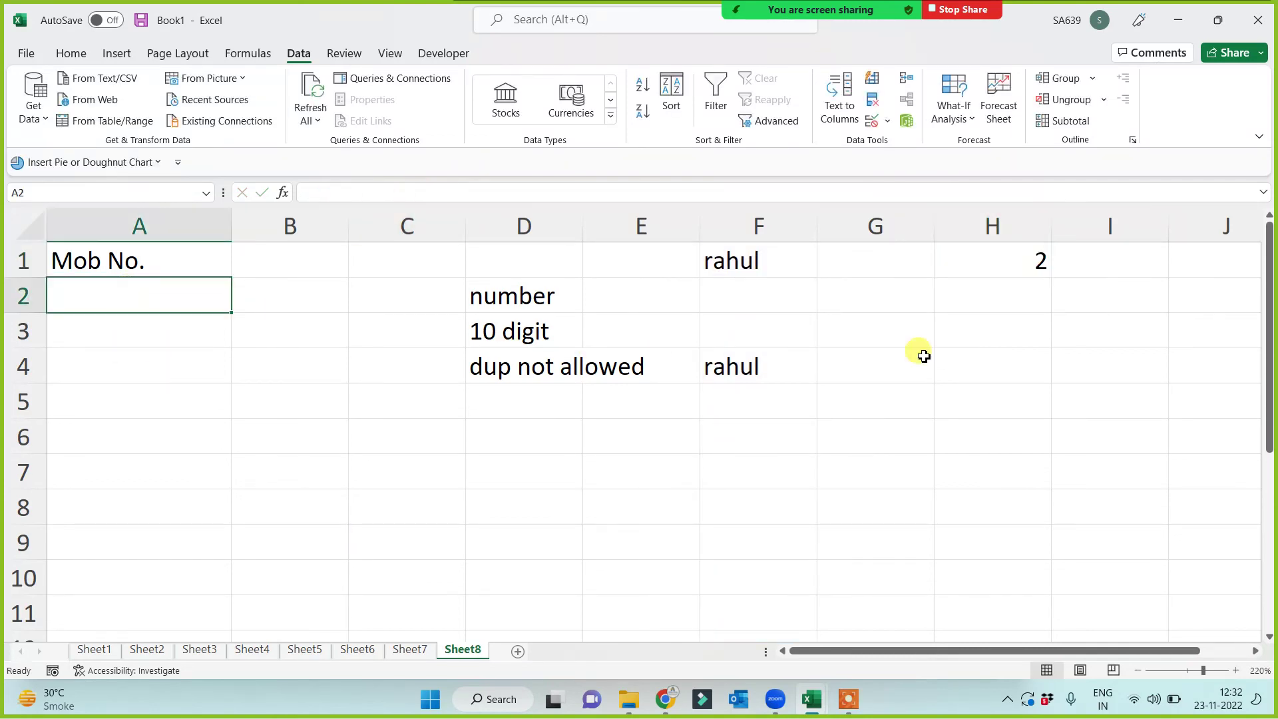
Open Data Validation for A2 and set Allow to Custom.
left_click(872, 123)
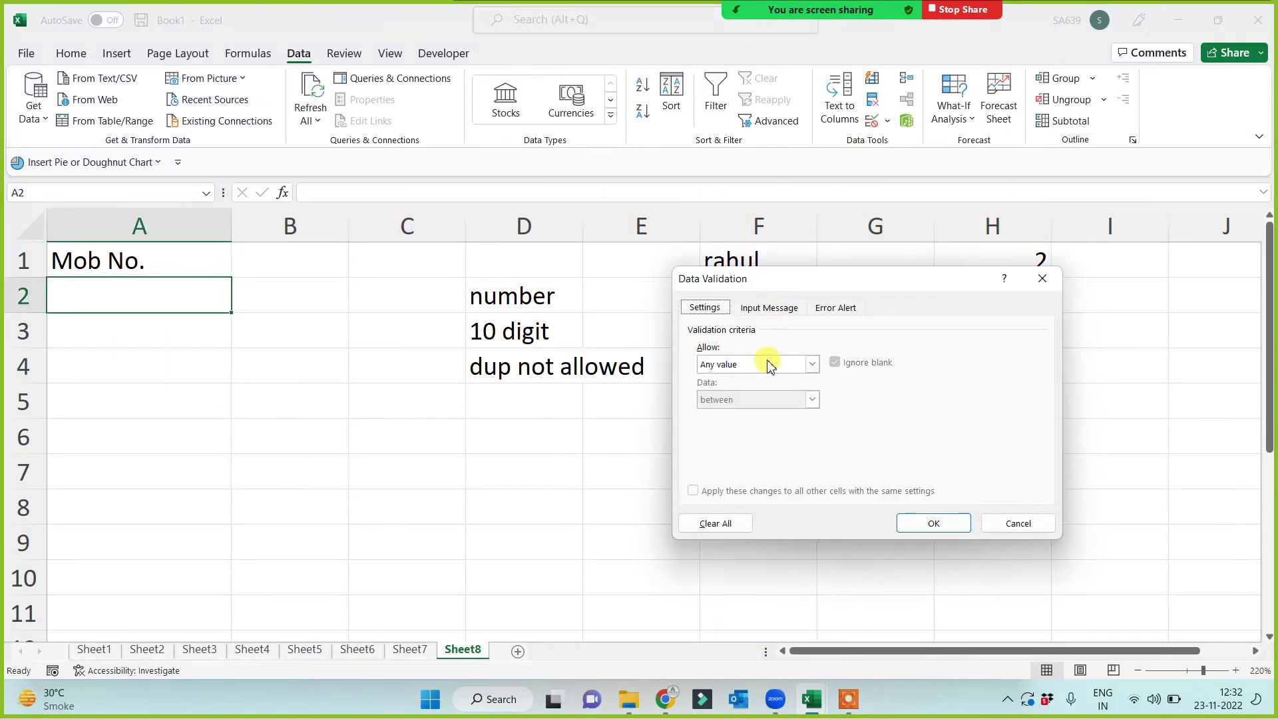
left_click(757, 364)
left_click(725, 461)
left_click(716, 434)
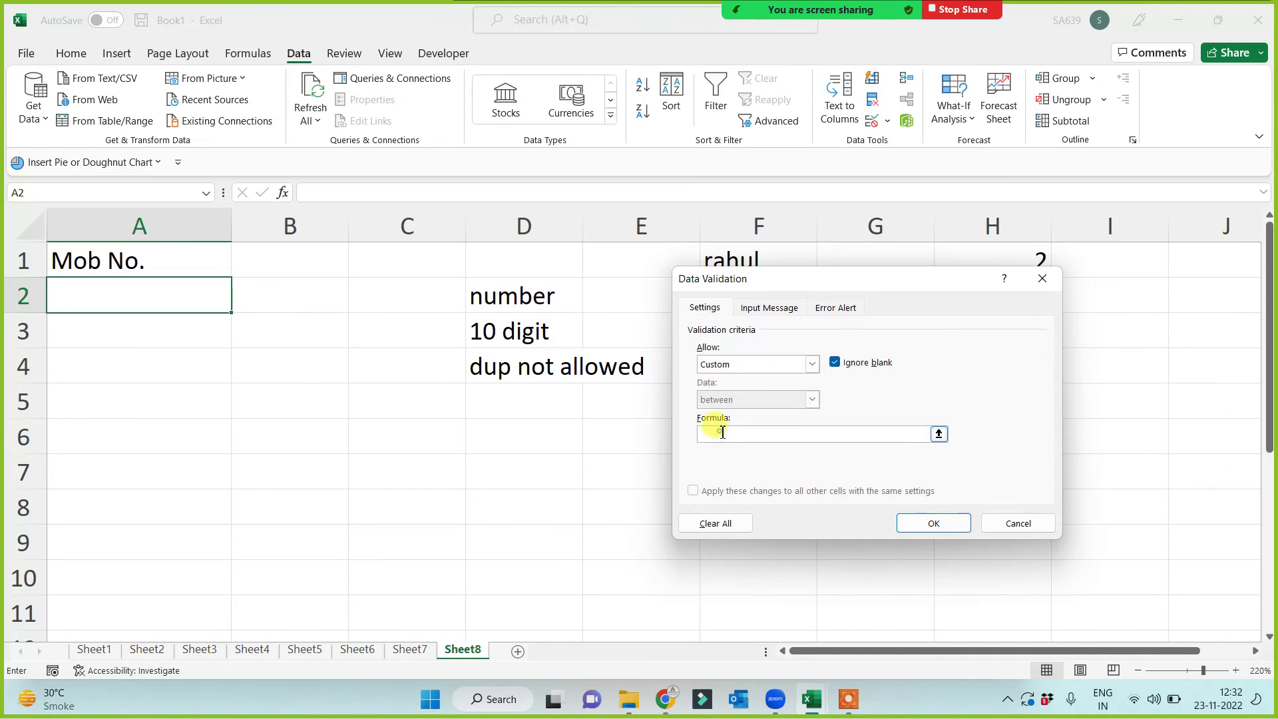
Apply the rule =and(countif(A:A,A2)=1,len(A2)=10,isnumber(A2)=true).
type("=and(")
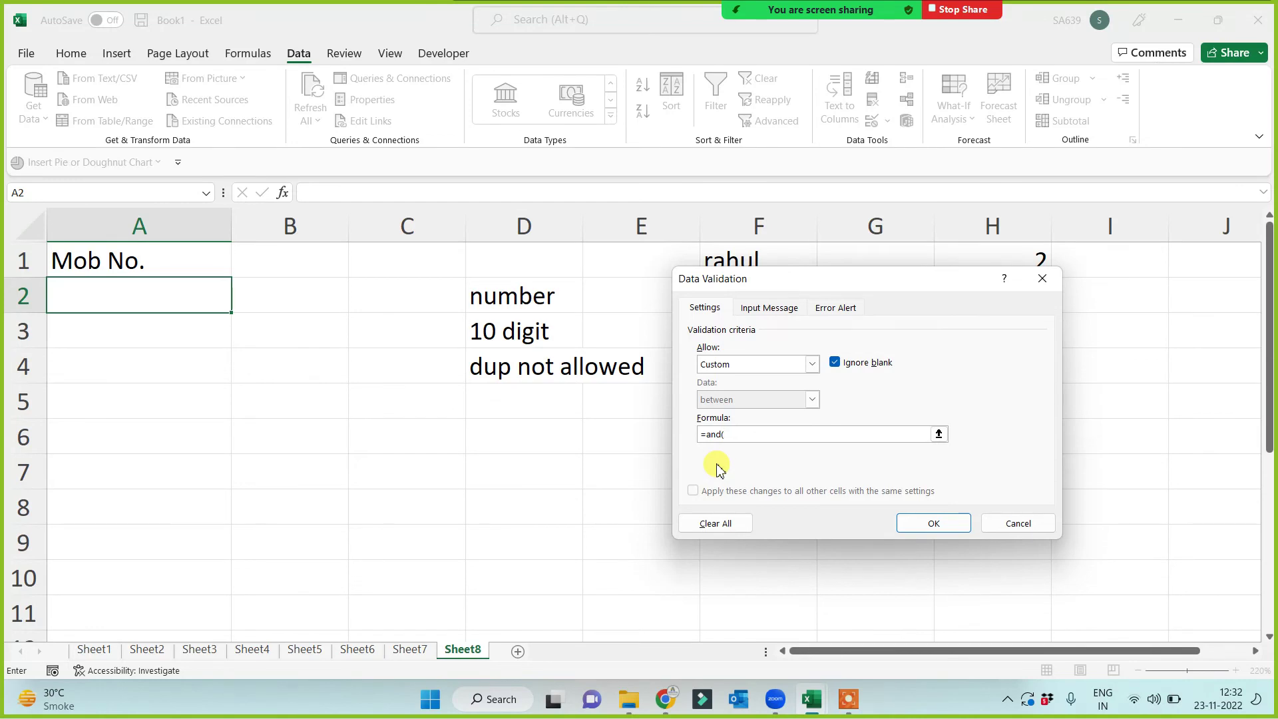
type("countif(")
left_click(157, 218)
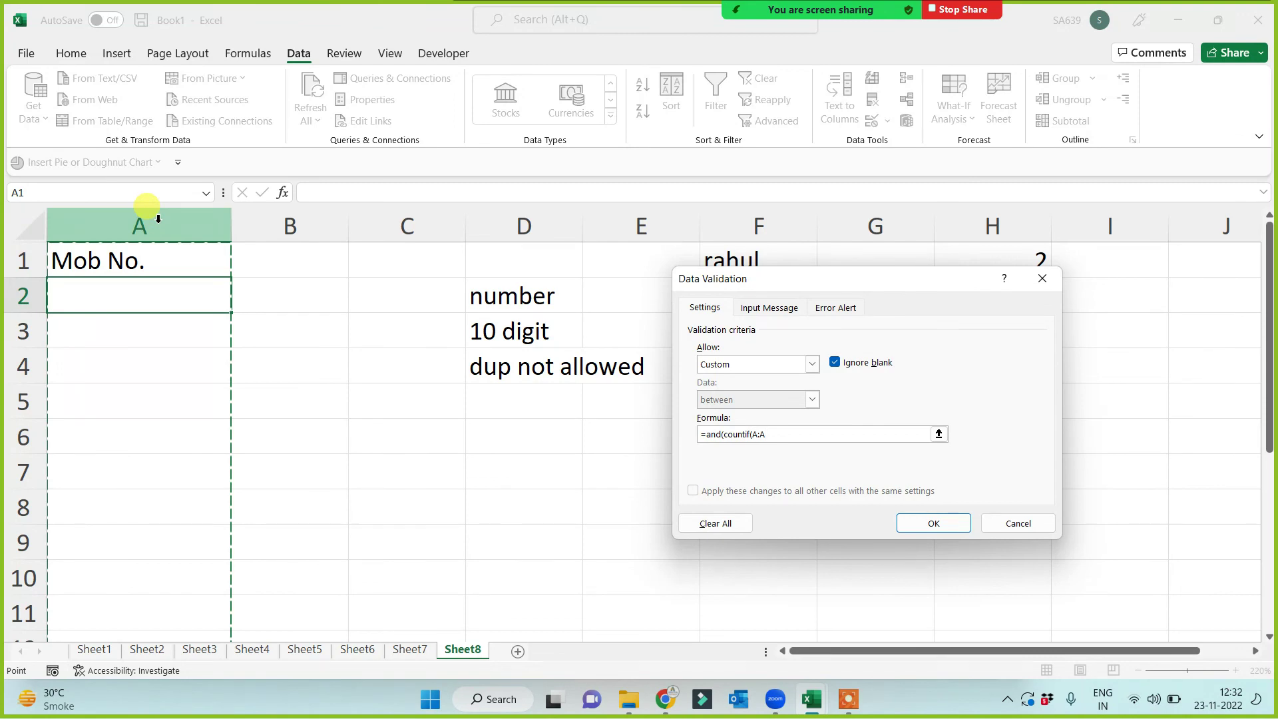
type(",")
left_click(114, 297)
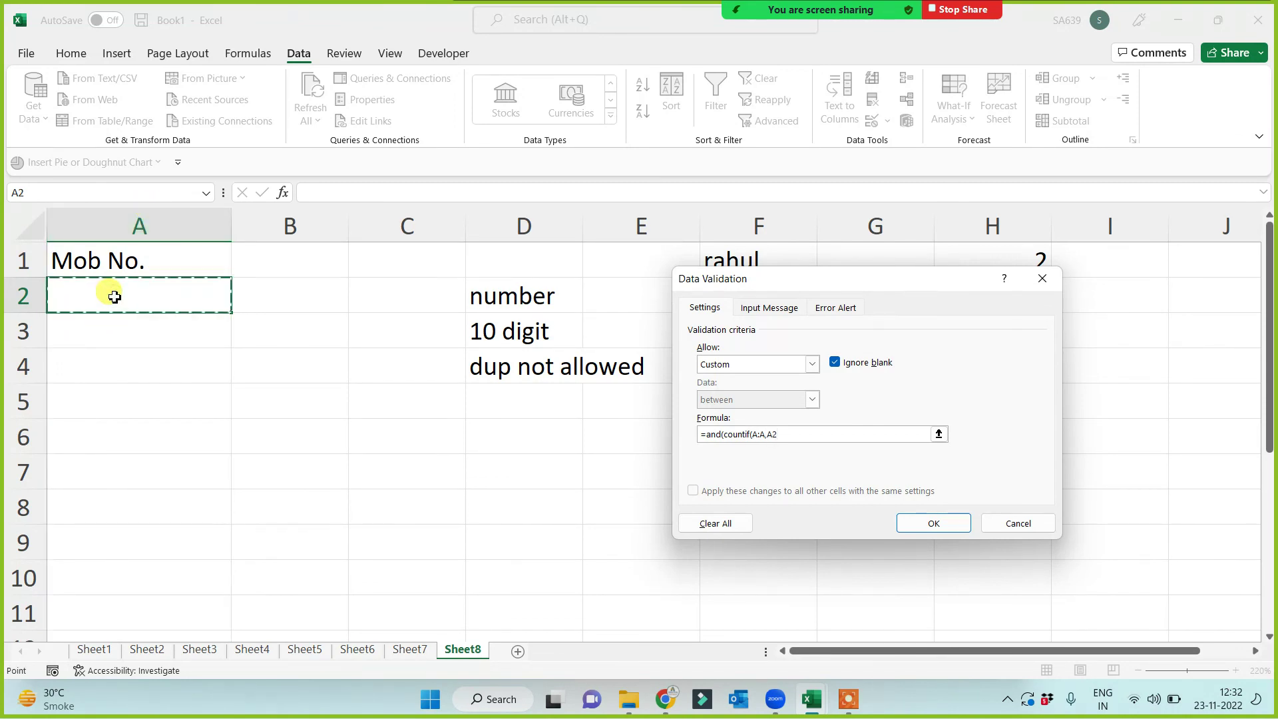
type(")=")
type("1,")
type("len(")
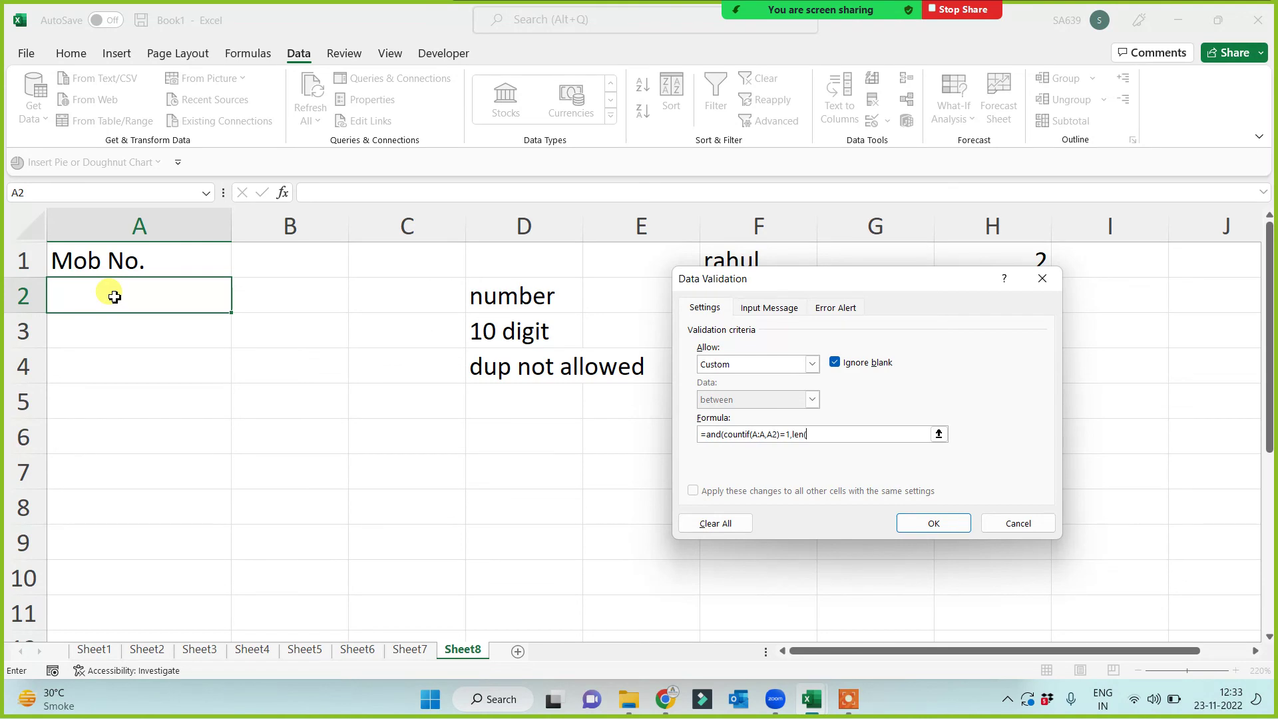
left_click(115, 297)
type(")")
type("=10,")
type("isnumber(")
left_click(116, 295)
type(")")
type("=true")
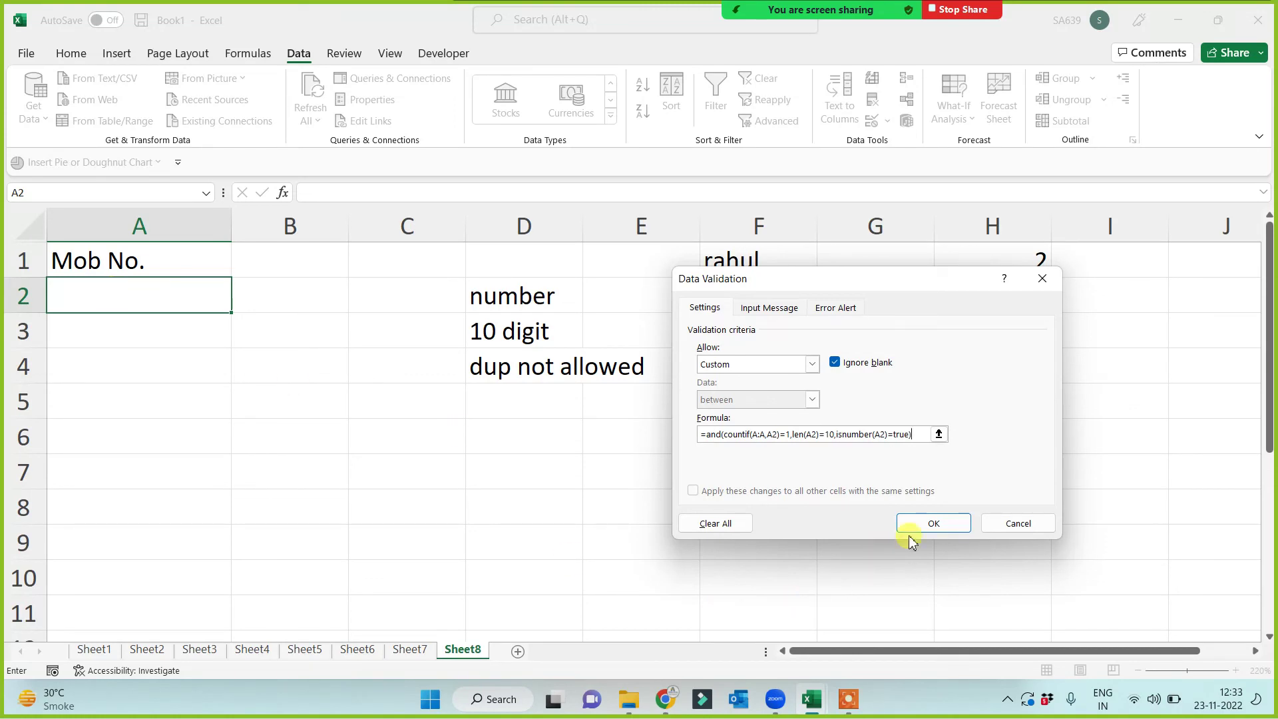
left_click(932, 523)
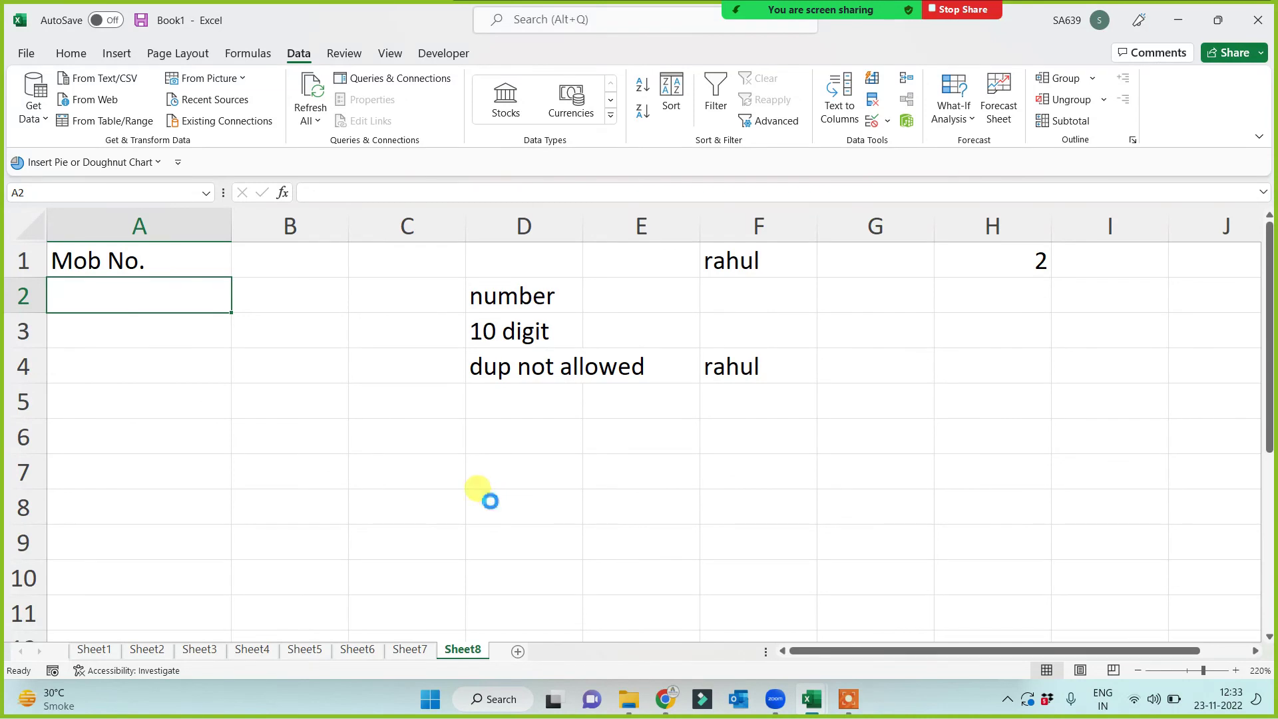
Copy A2 and paste only its validation rule onto A3:A11 with Paste Special.
key("ctrl+c")
left_click(178, 326)
left_click(151, 614, "shift")
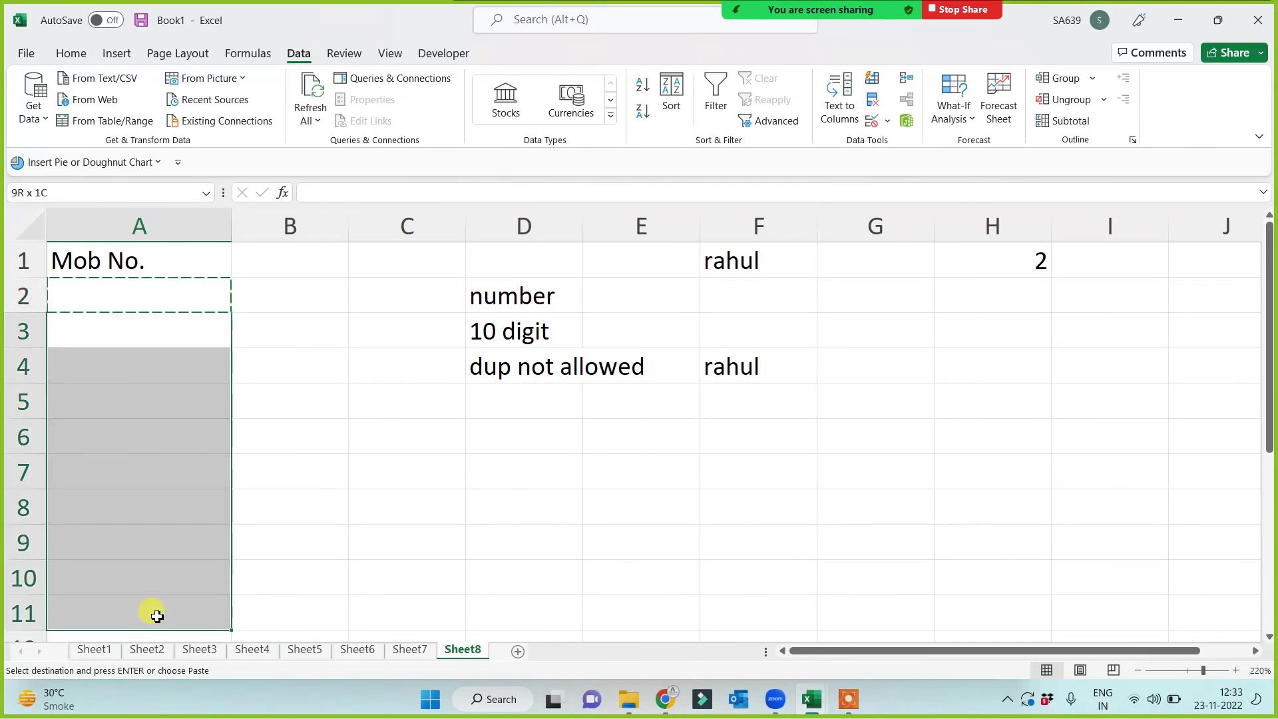
right_click(154, 503)
left_click(215, 315)
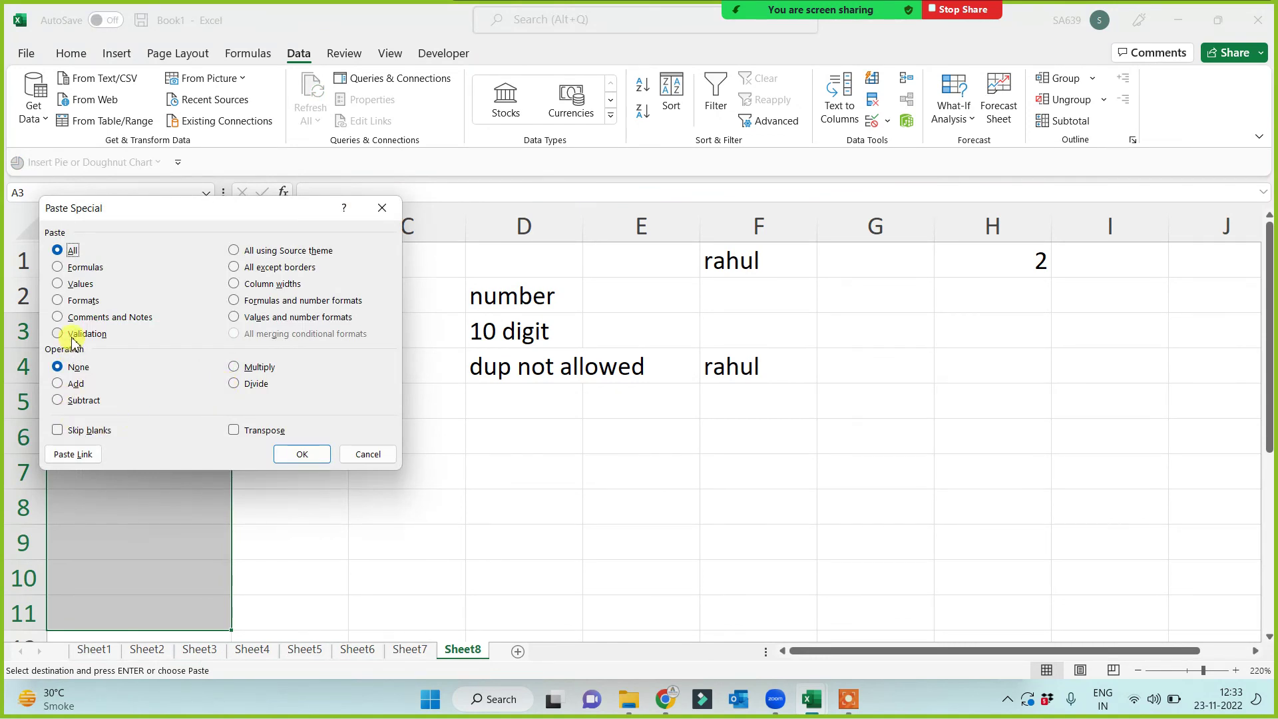
left_click(61, 333)
left_click(301, 454)
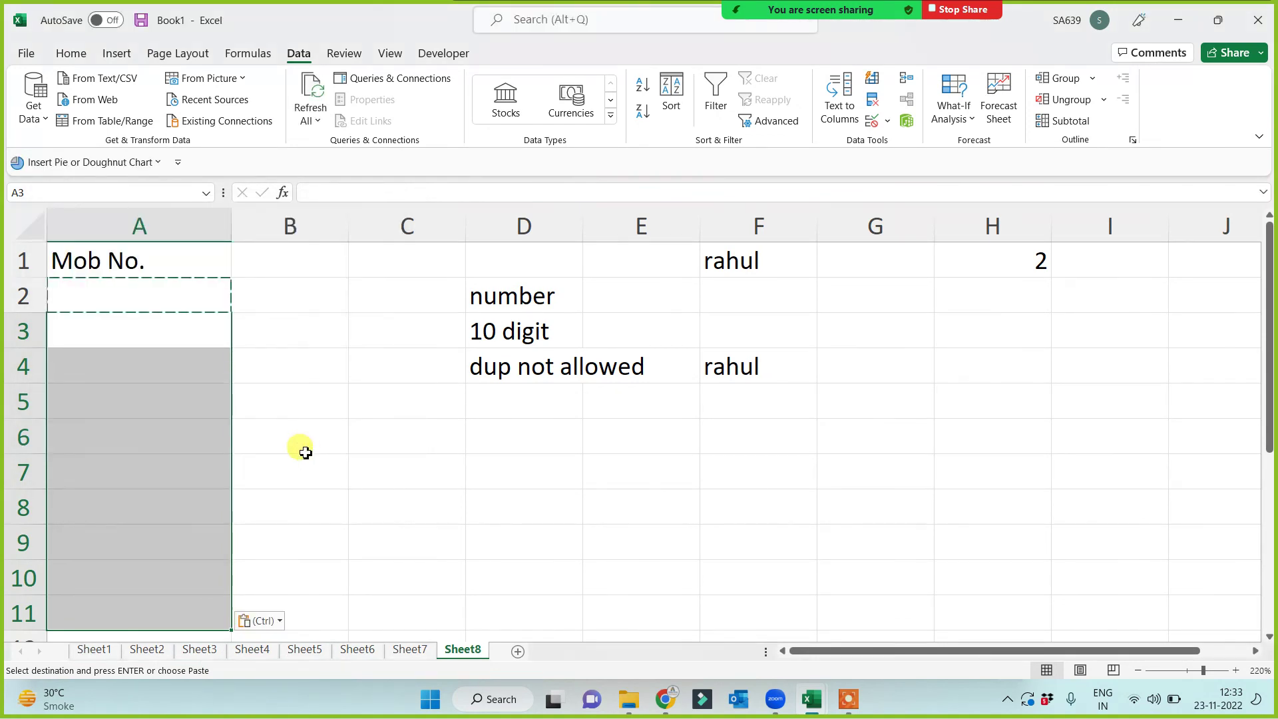
left_click(150, 295)
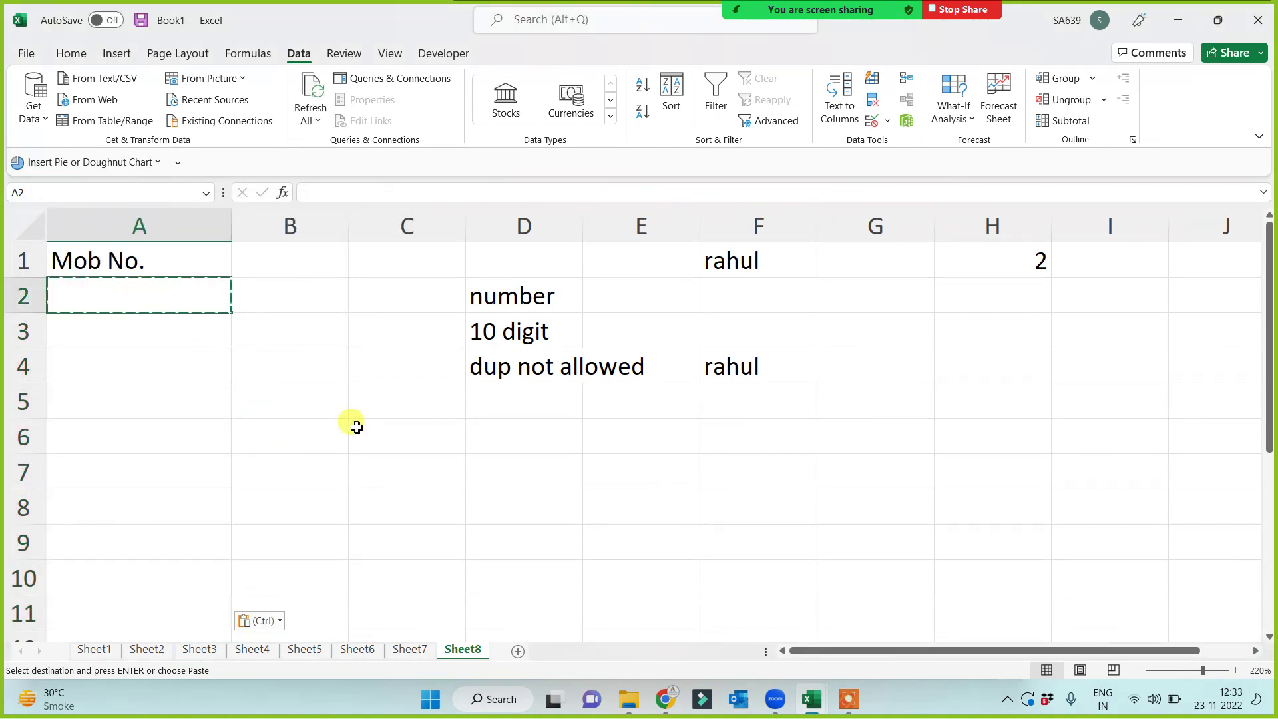
Enter three unique 10-digit mobile numbers in A2, A3 and A4.
key("Escape")
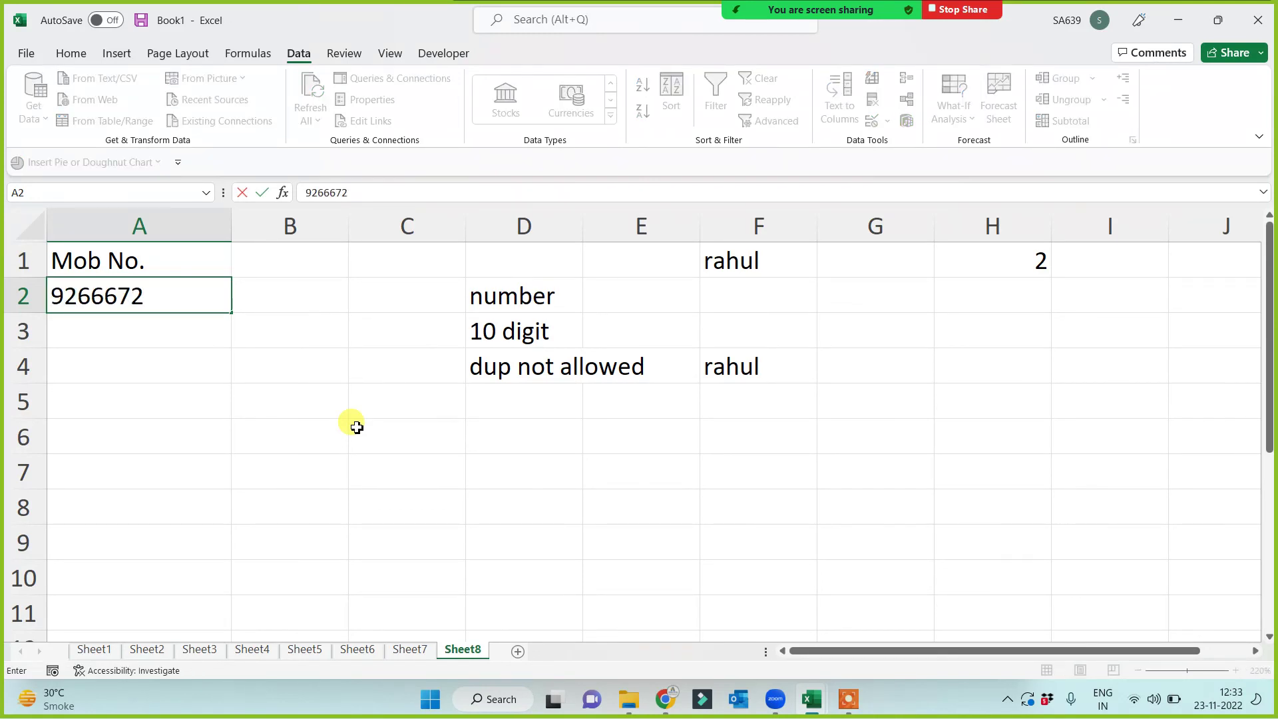
key("Return")
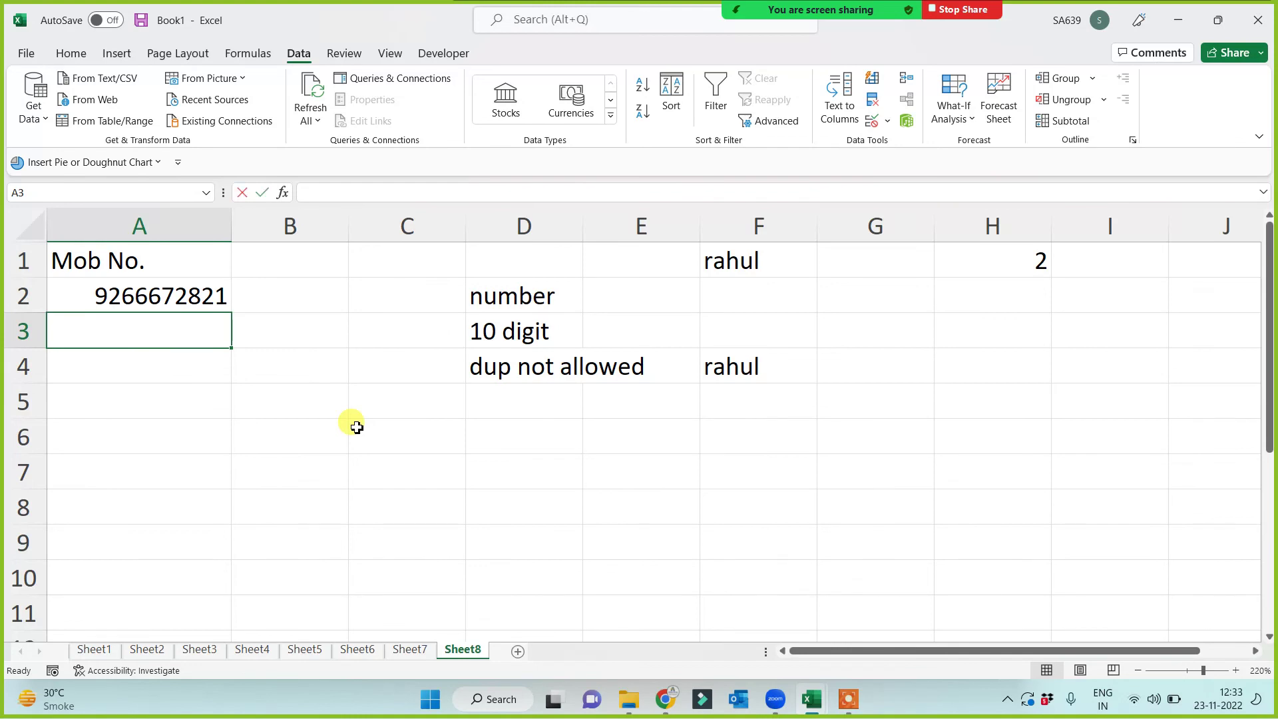
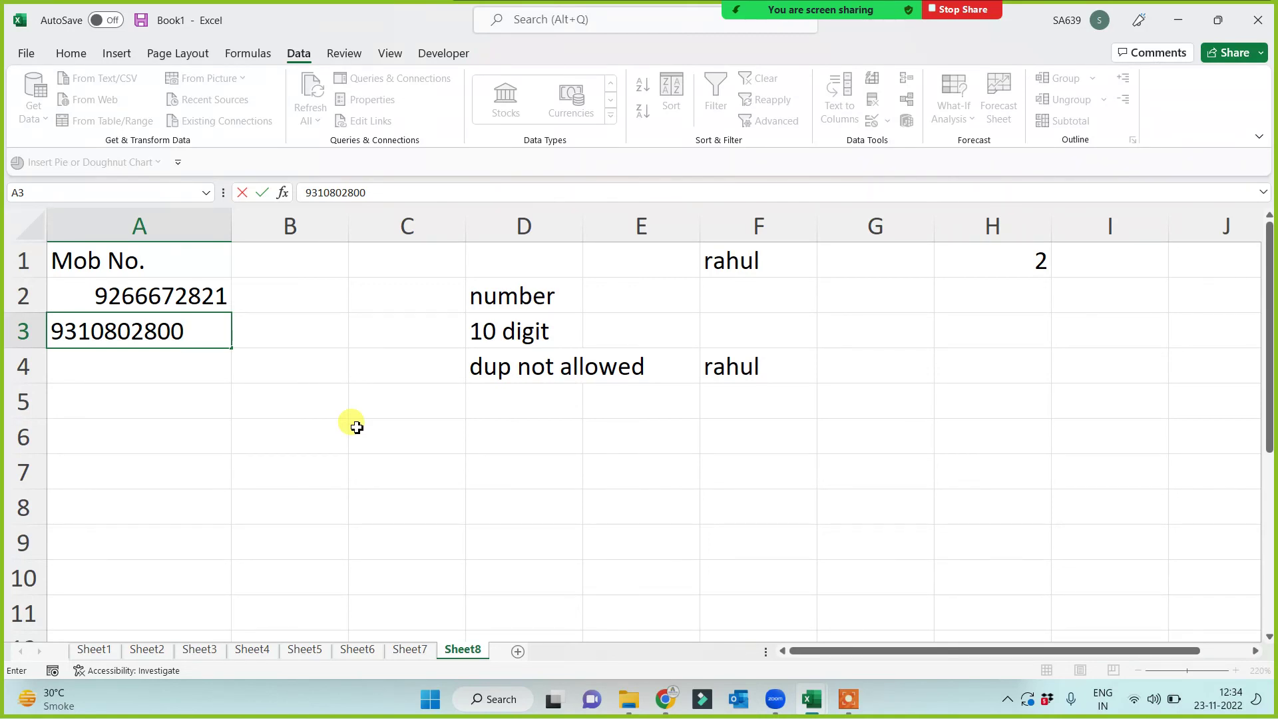
key("Return")
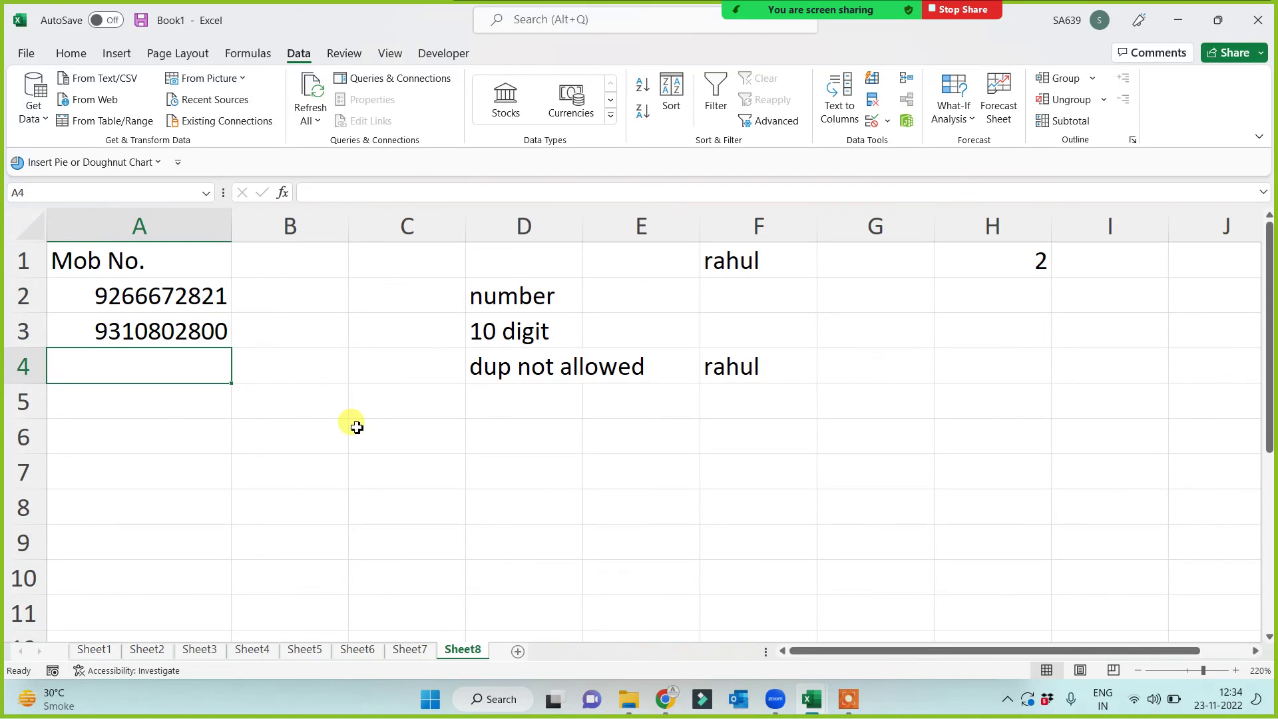
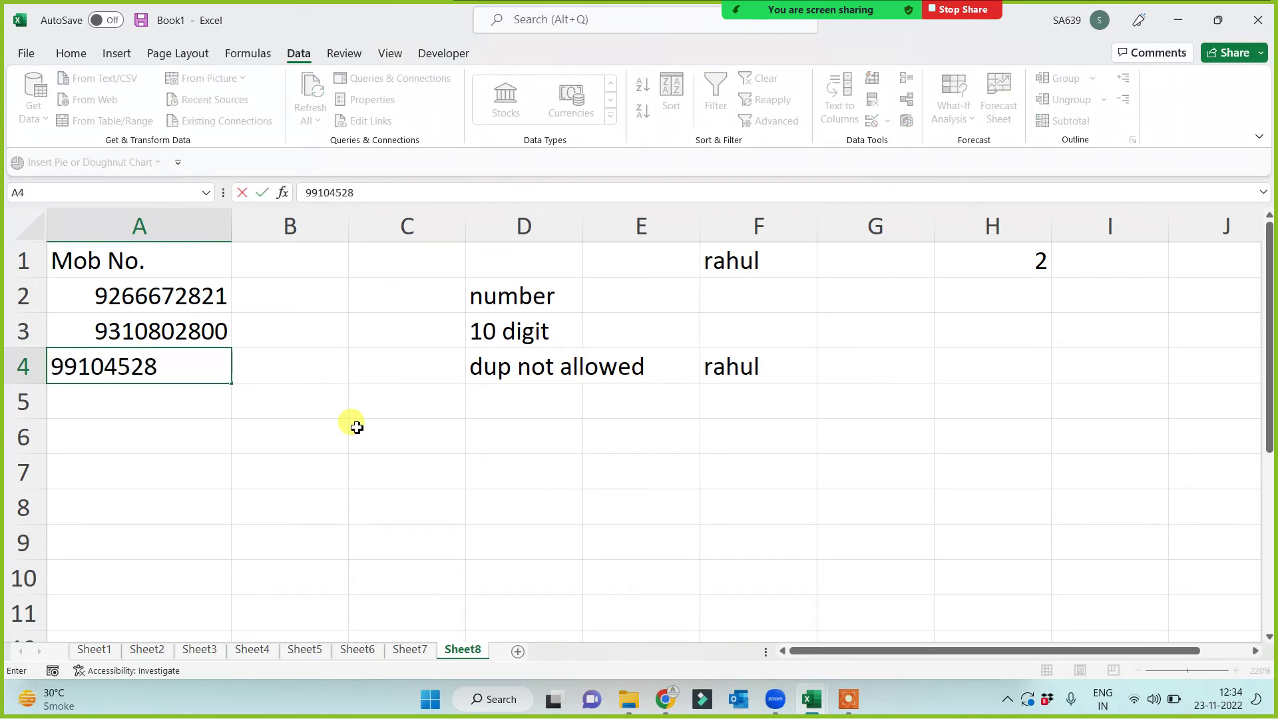
key("Return")
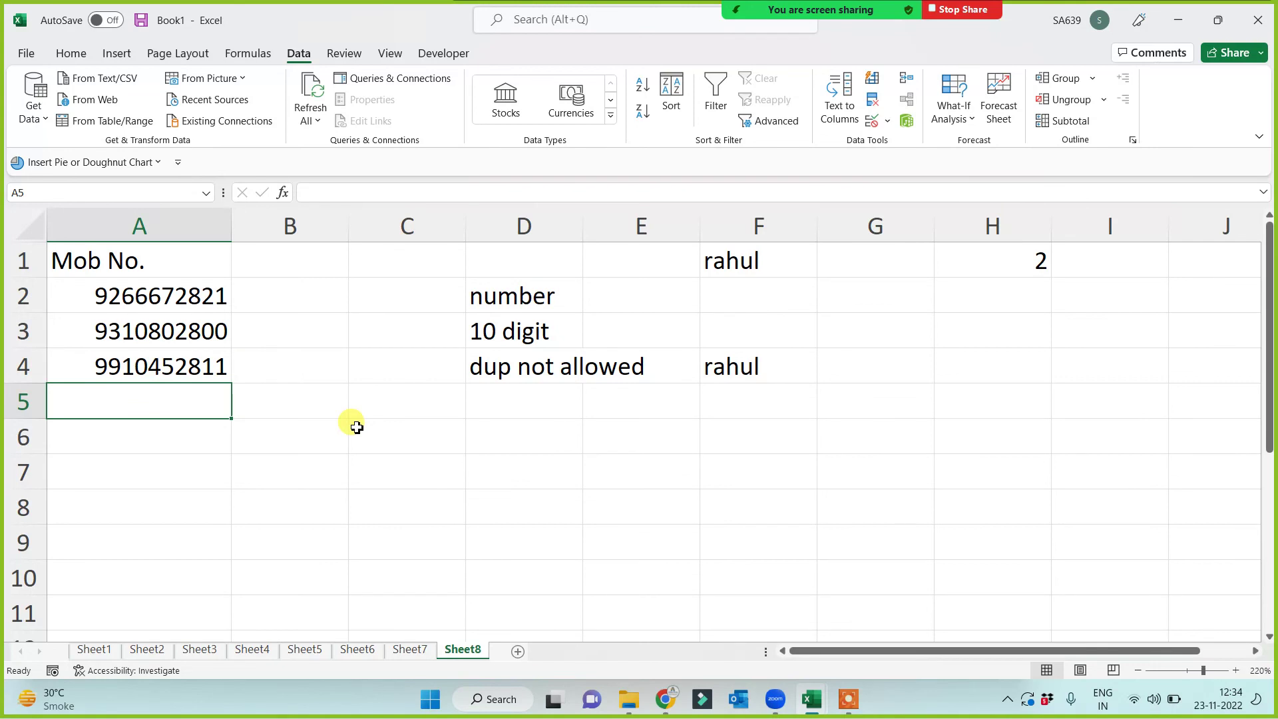
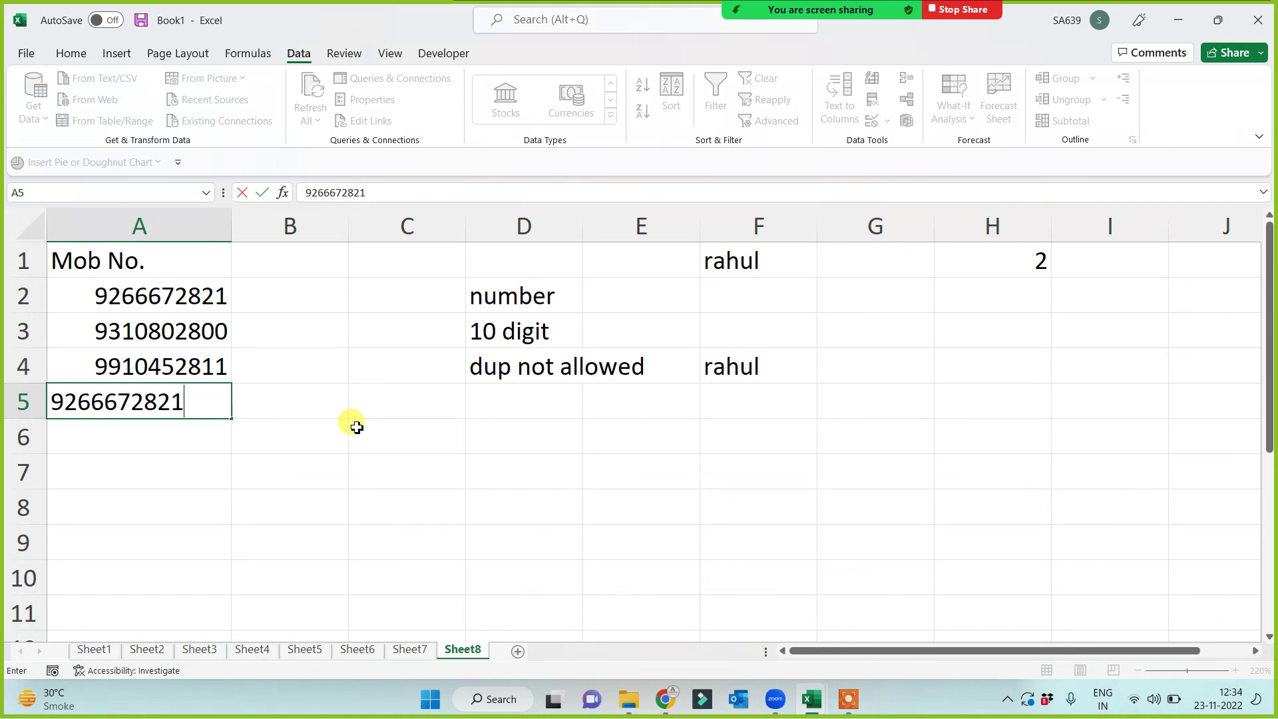
Re-enter A2's number in A5 to confirm the duplicate is rejected.
key("Return")
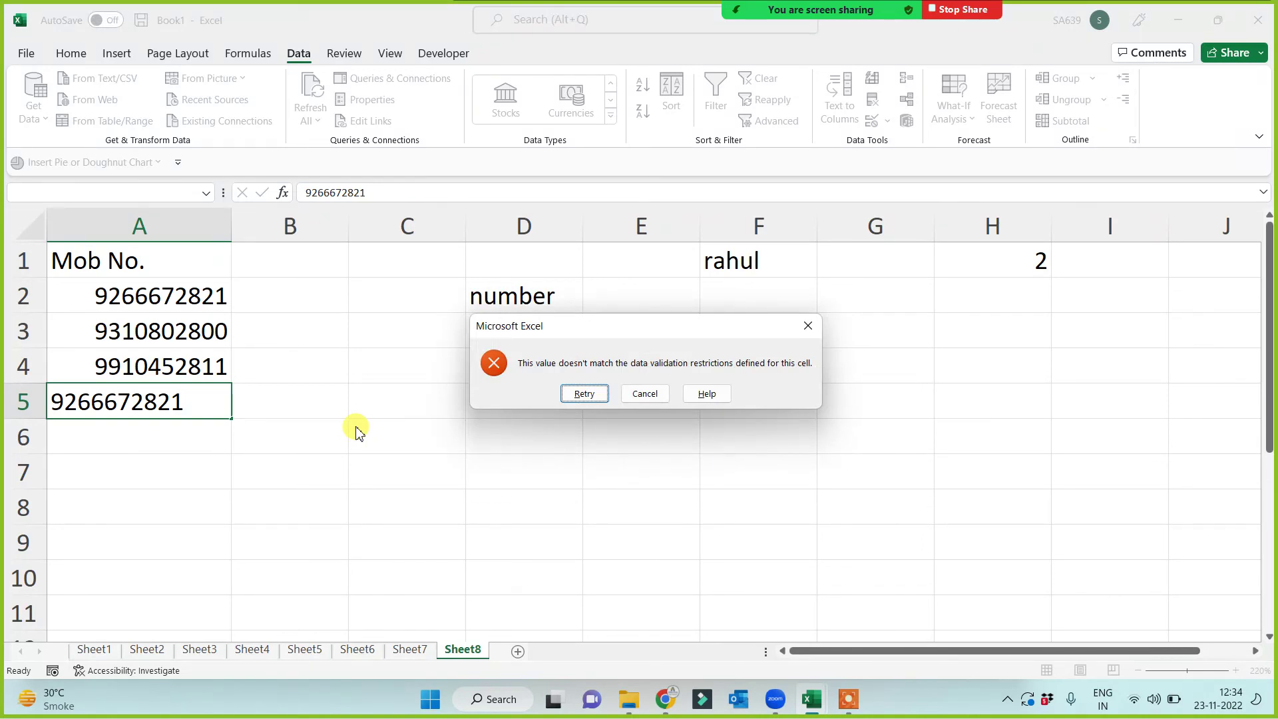
key("Escape")
Try a 9-digit number in A5 and cancel the rejected entry.
type("926666")
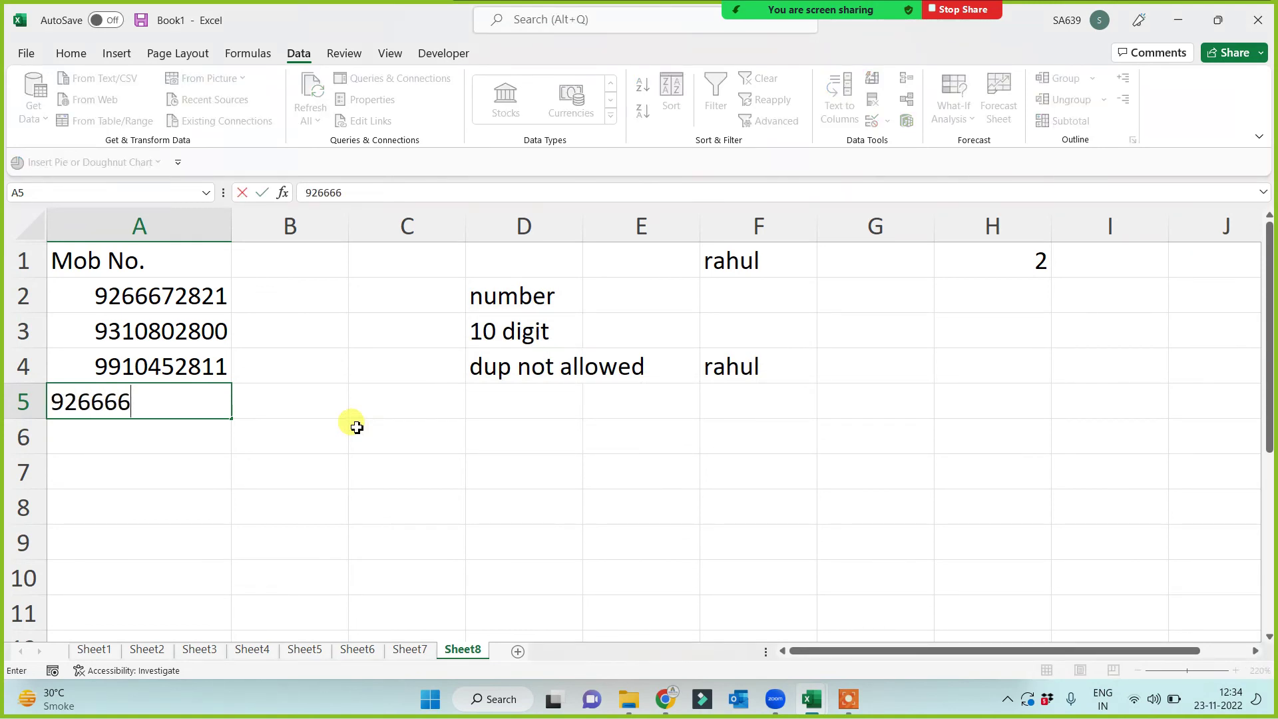
key("BackSpace")
type("728")
type("2")
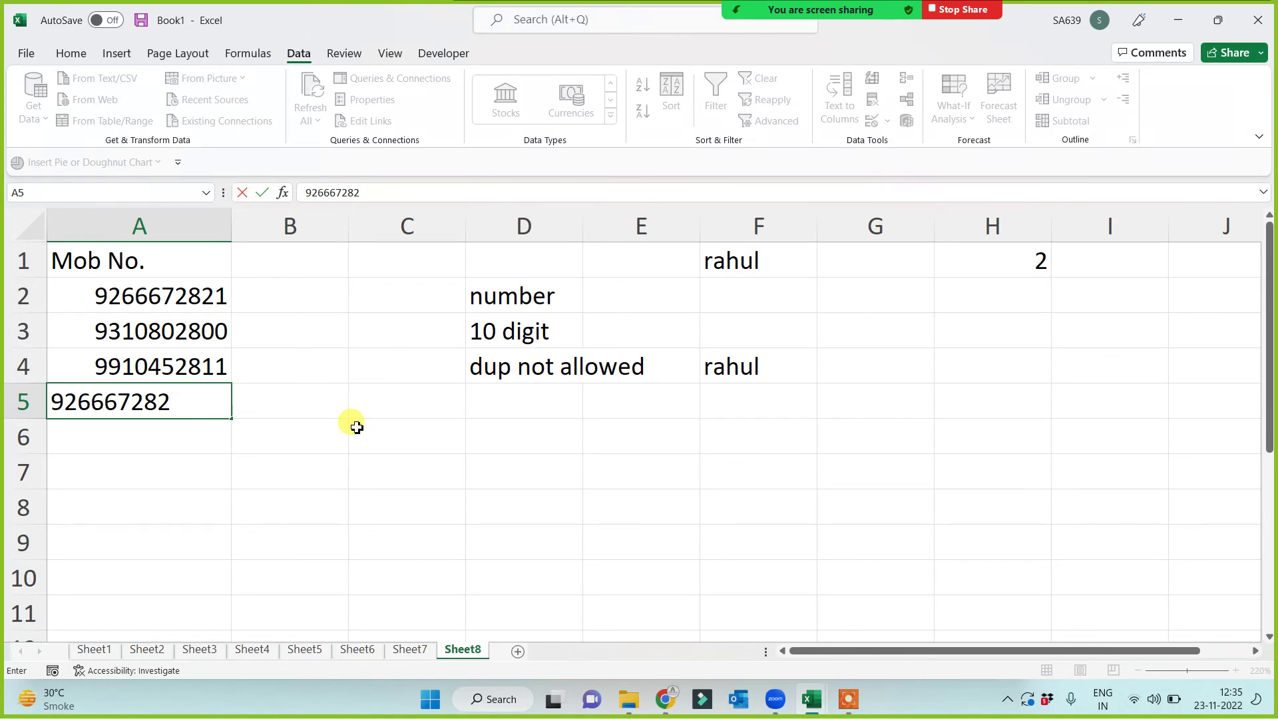
left_click(359, 433)
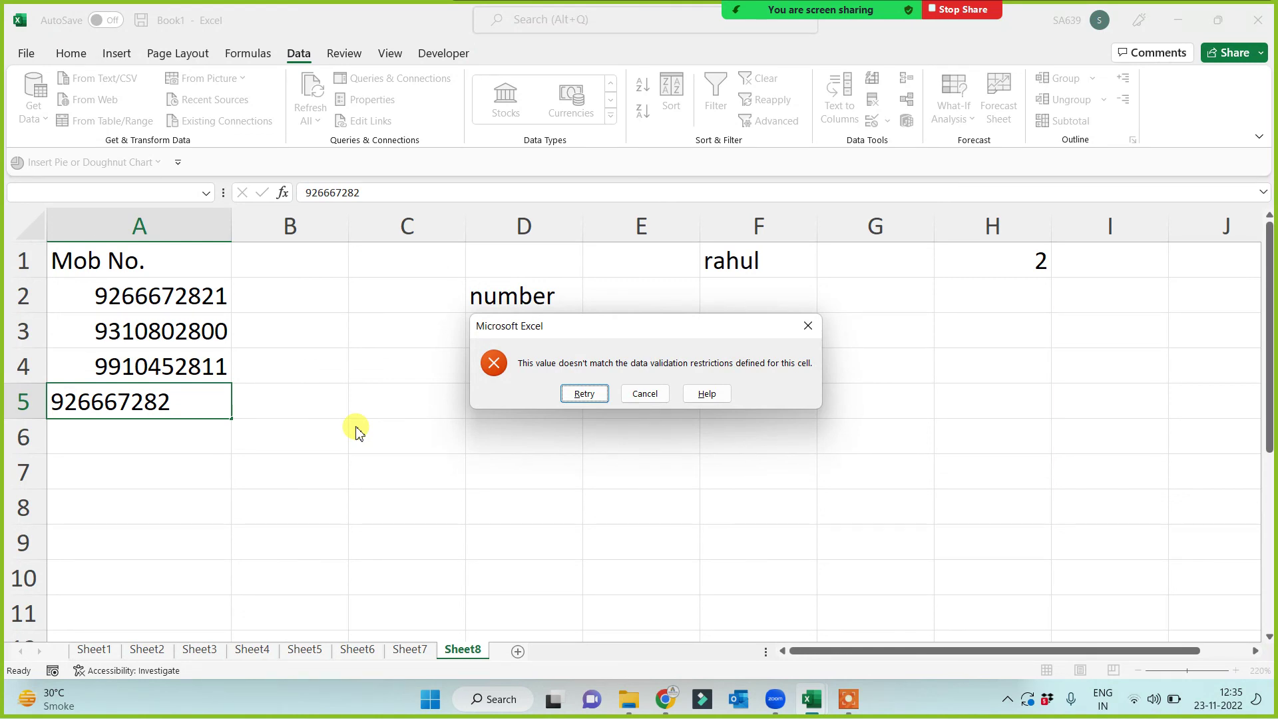
key("Escape")
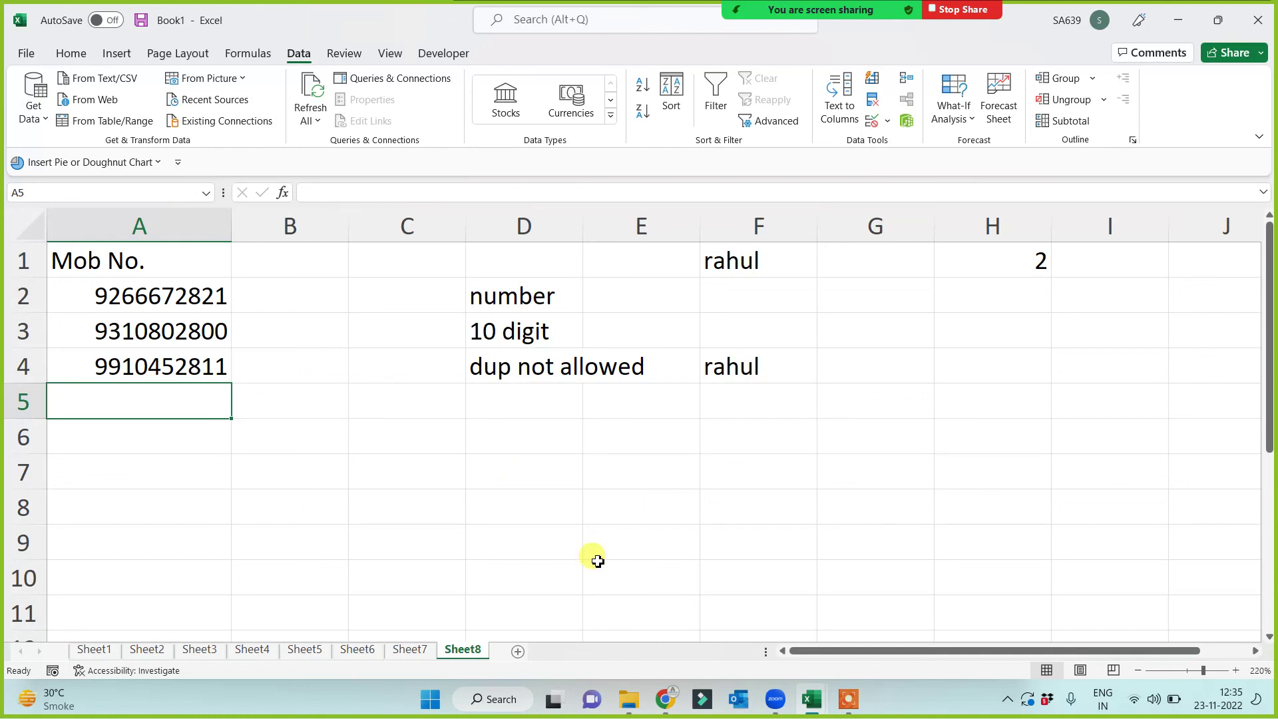
left_click(816, 703)
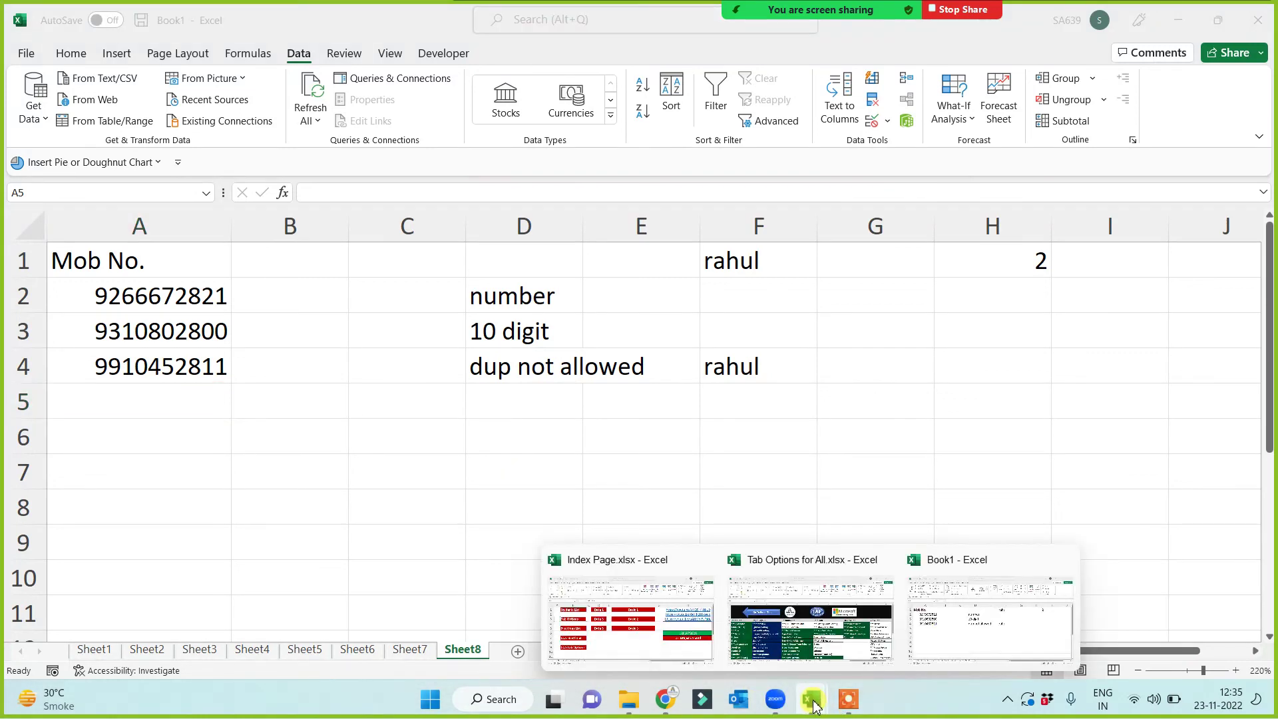
Open New Functions.xlsx from Index Page's Functions List link and view its 12PM batch sheet.
left_click(629, 643)
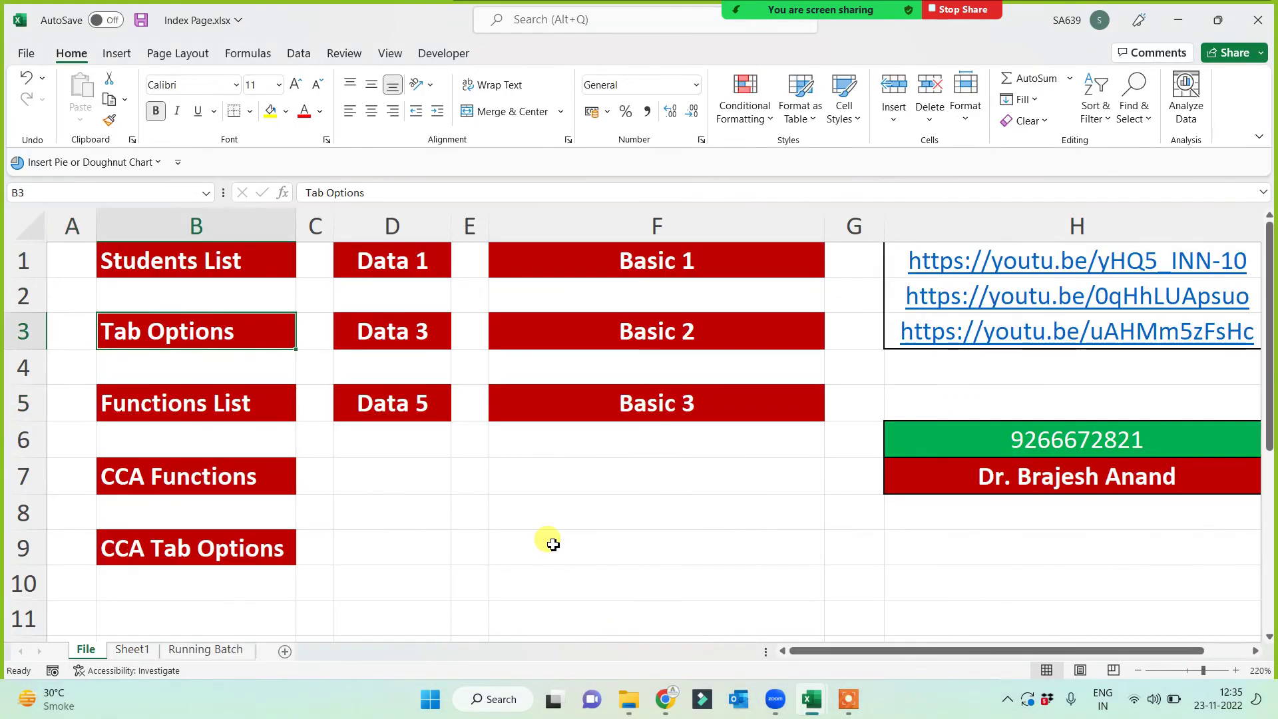
left_click(162, 401)
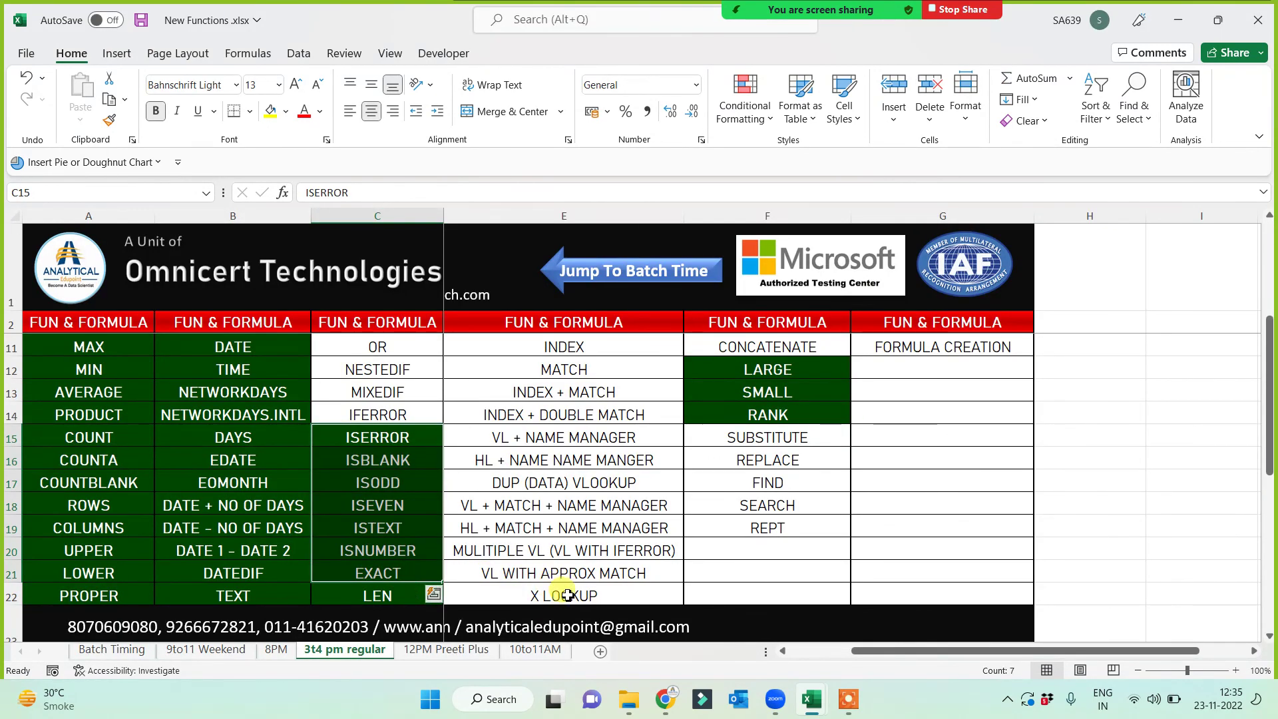
left_click(436, 649)
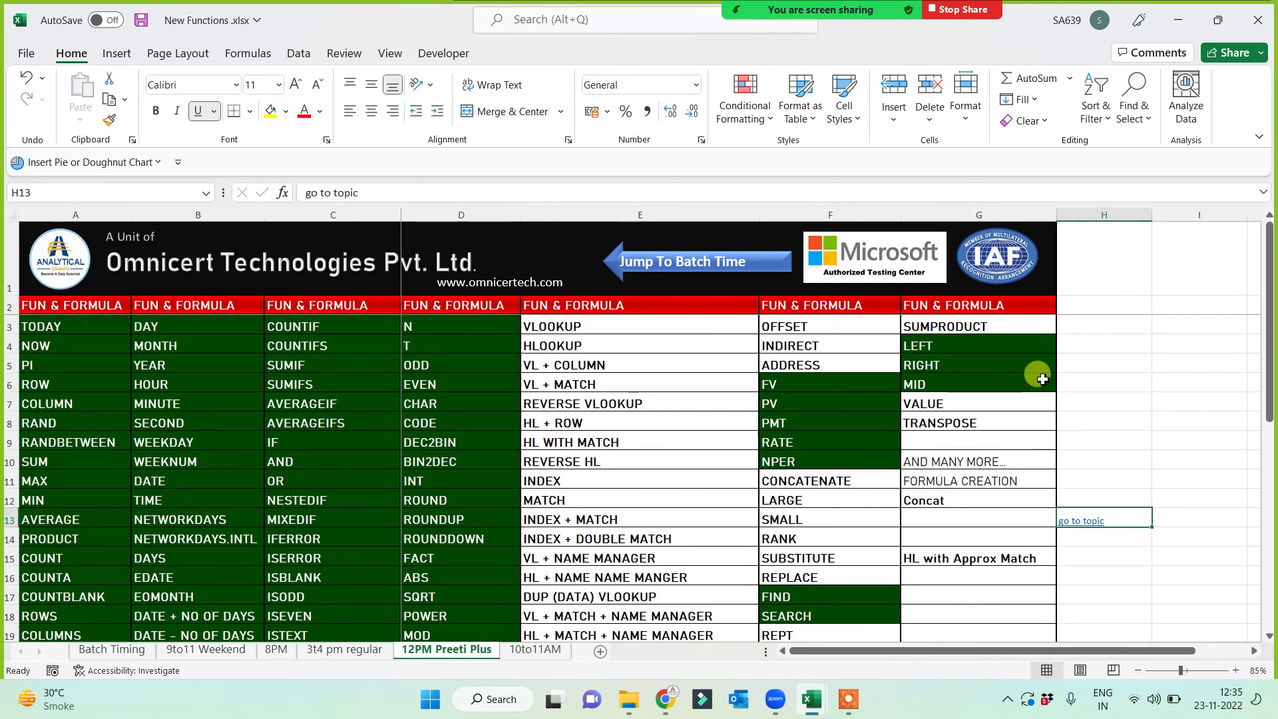
left_click(956, 364)
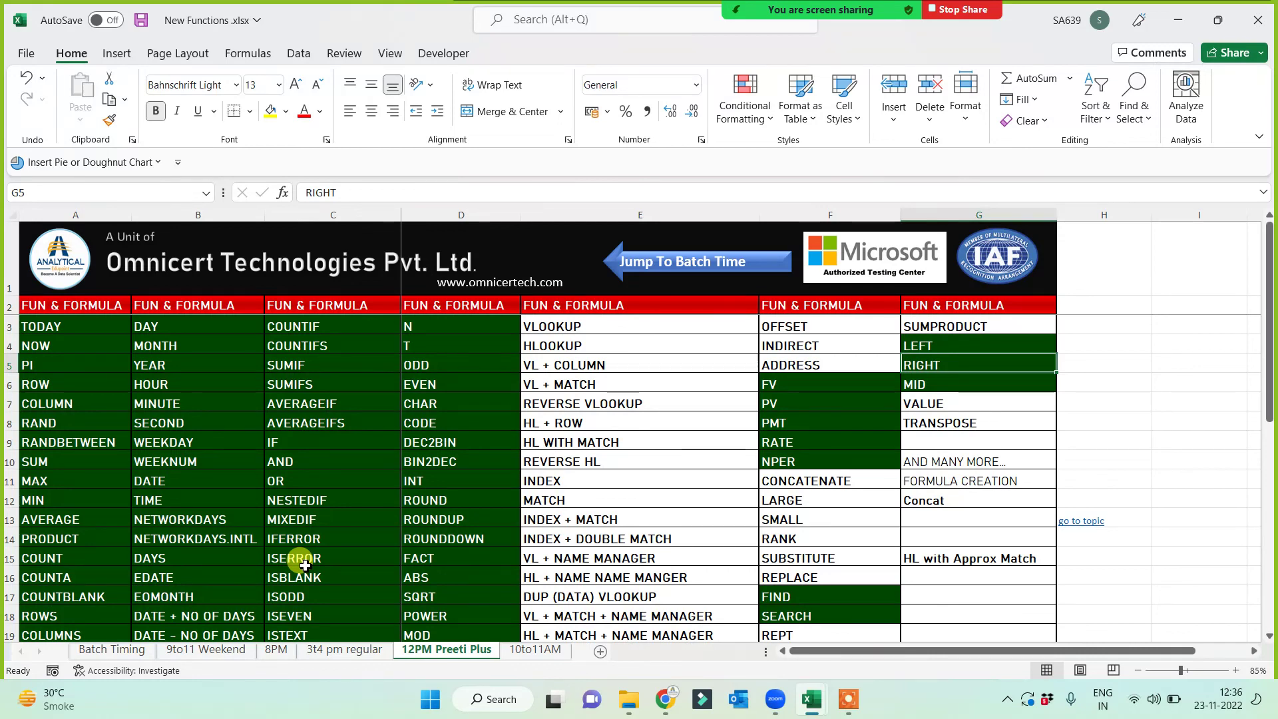
left_click(848, 699)
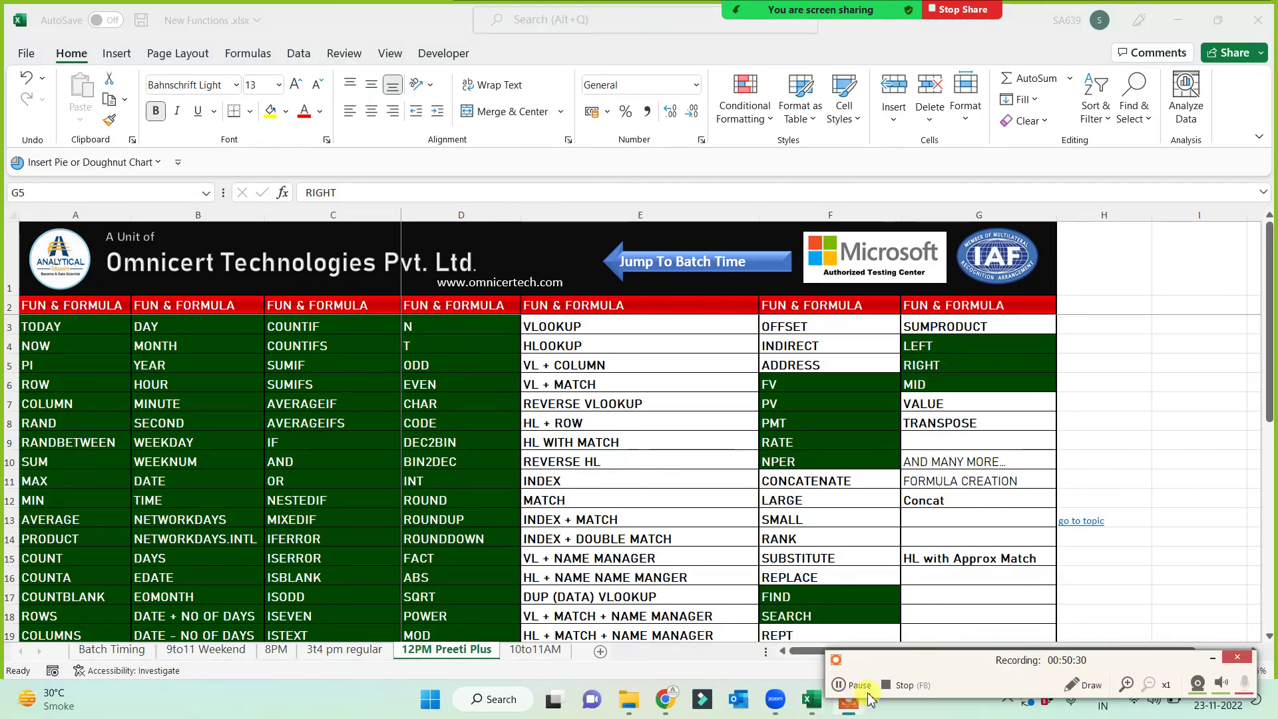